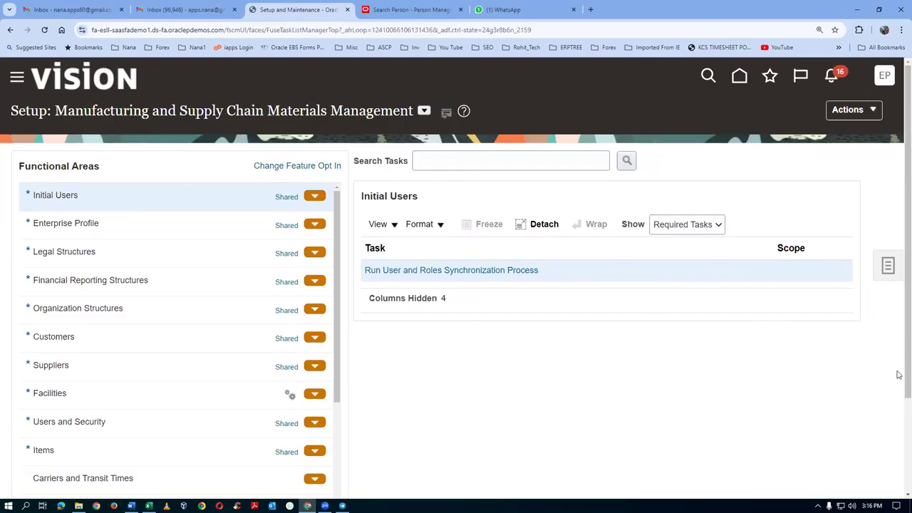
Step: Search setup tasks for 'man%sup%' and open Manage Internal Supplier Profile Change Approvals
left_click(887, 265)
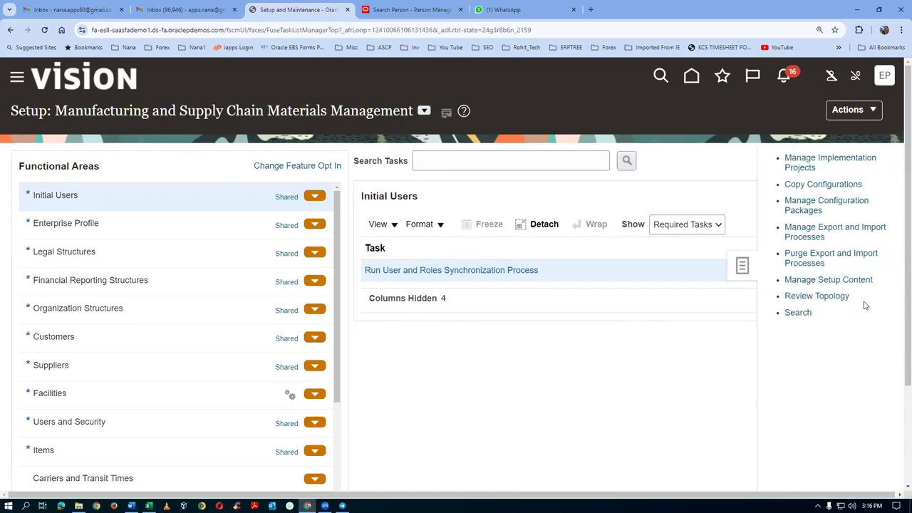
left_click(796, 314)
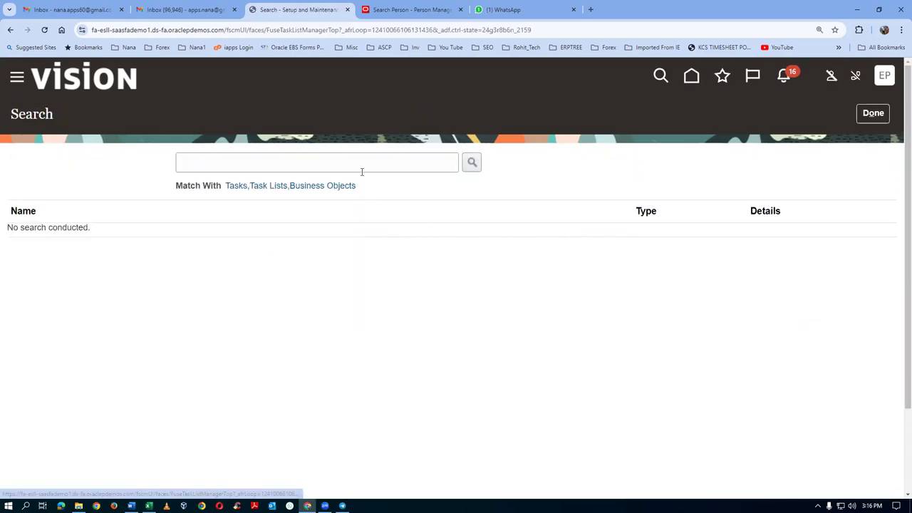
type("man%")
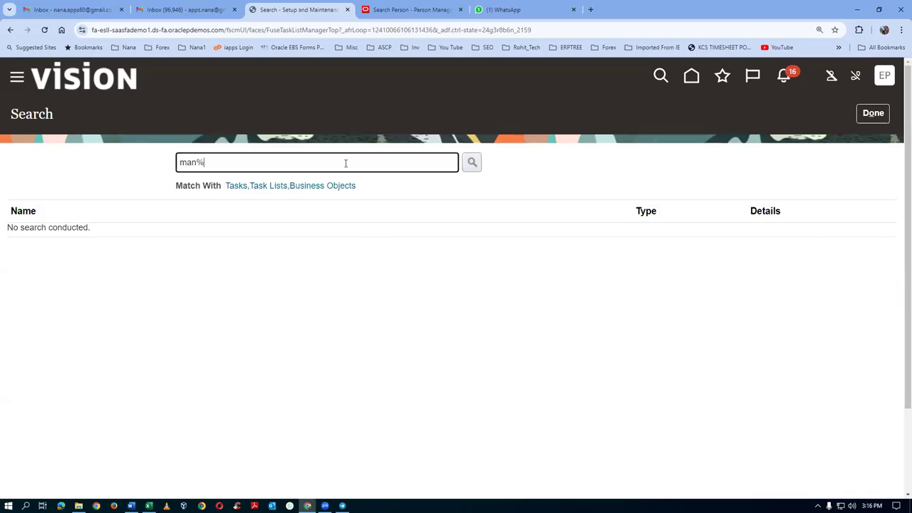
type("sup%app%")
key("Return")
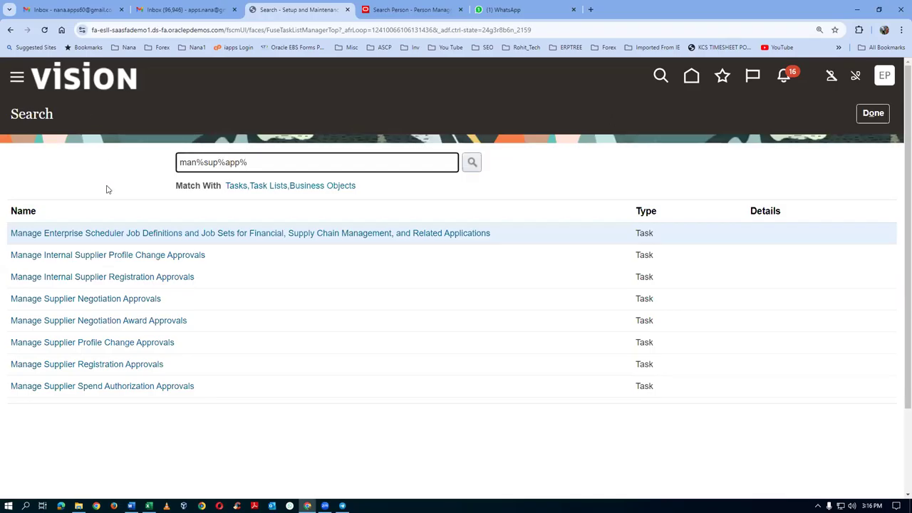
left_click(96, 256)
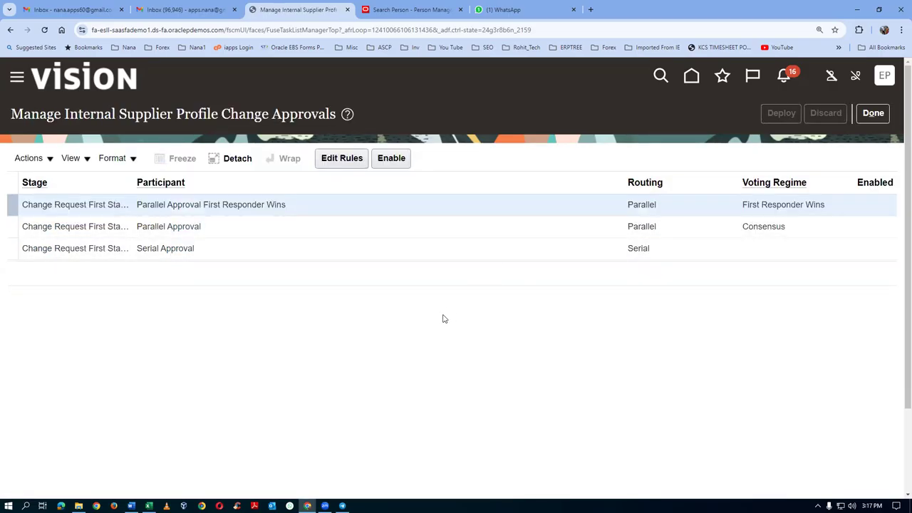
Step: Add a Serial Approval rule named 'app by emp2', with the same text as its description
left_click(228, 255)
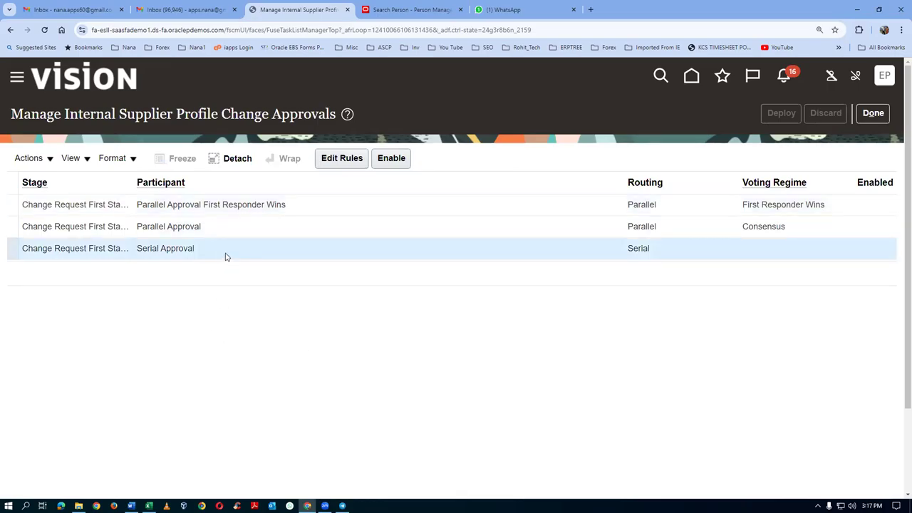
left_click(348, 158)
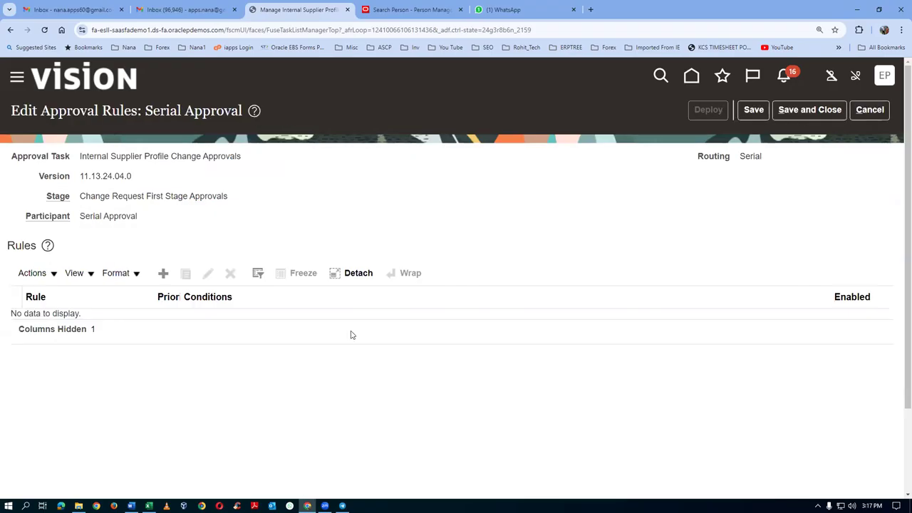
left_click(164, 274)
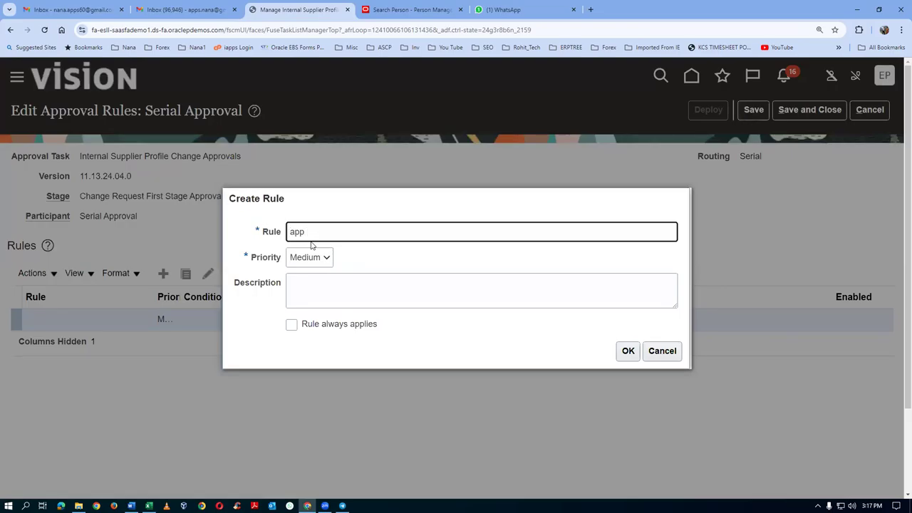
type("app by emp2")
left_click_drag(362, 234, 283, 248)
key("ctrl+c")
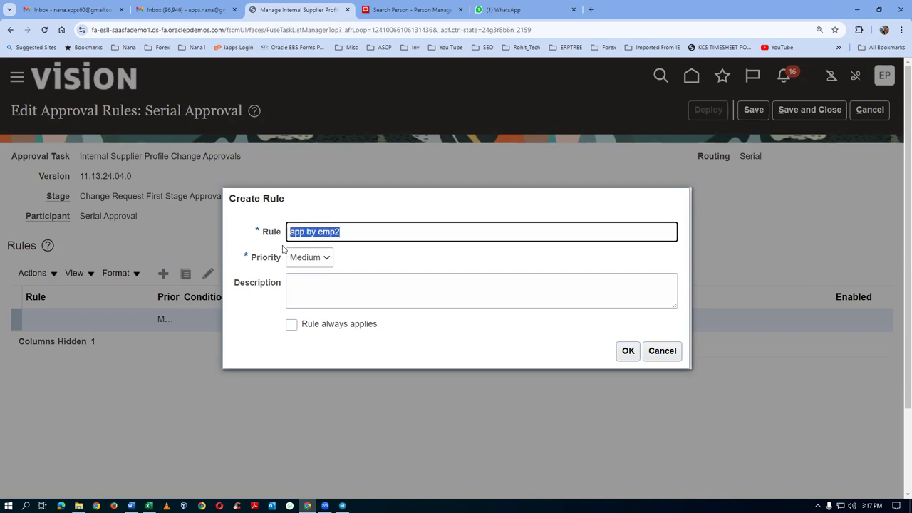
left_click(368, 292)
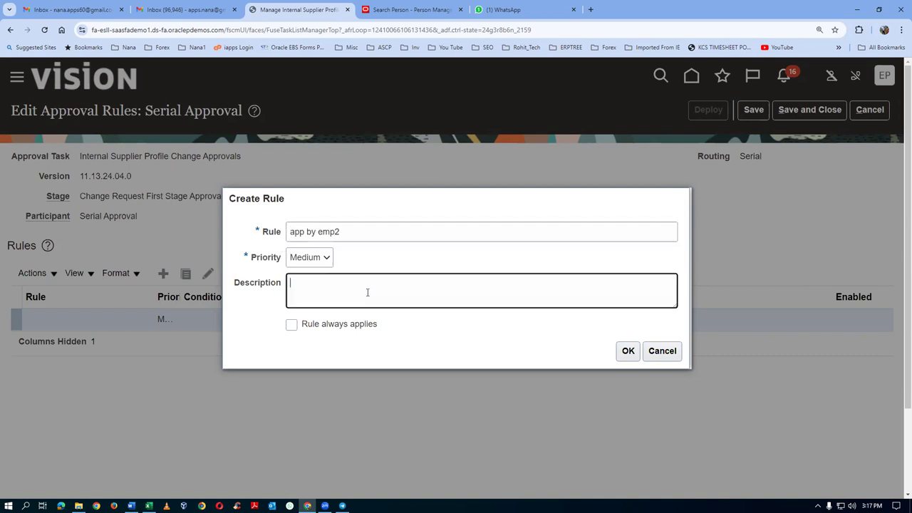
key("ctrl+v")
left_click(628, 351)
scroll(347, 352, "down", 3)
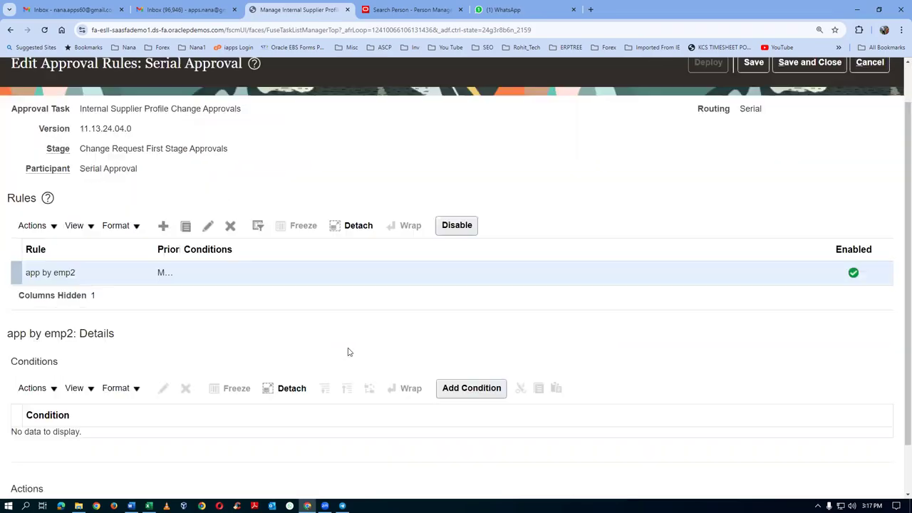
Step: Add an action routing to a Single Approver of user type Worker, the matching emp2 worker
left_click(53, 458)
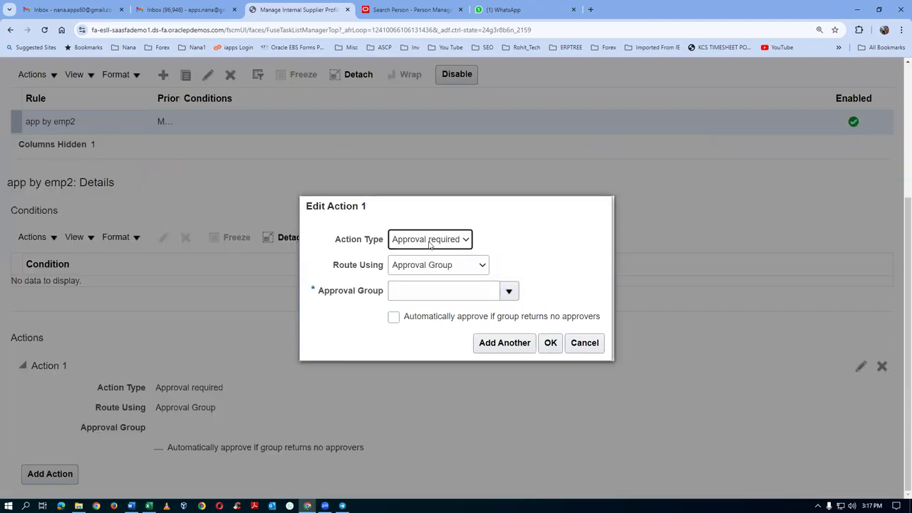
left_click(425, 267)
left_click(422, 309)
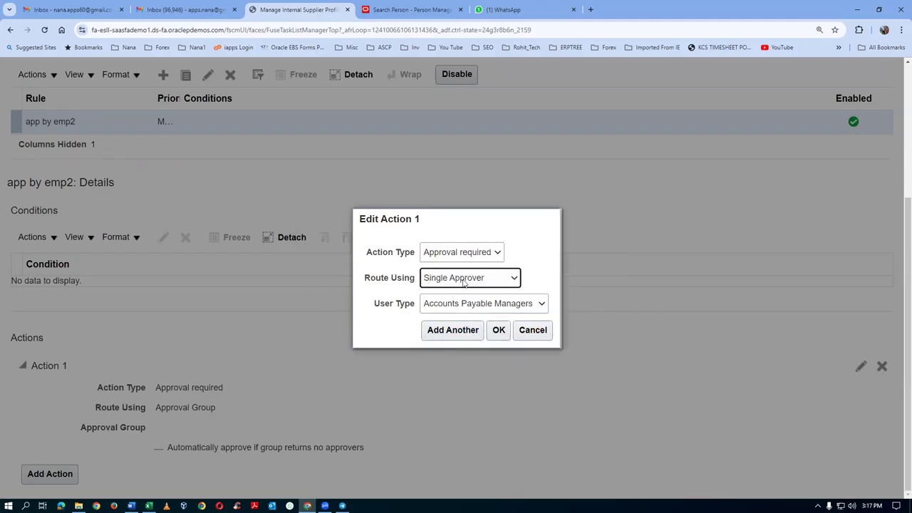
left_click(463, 305)
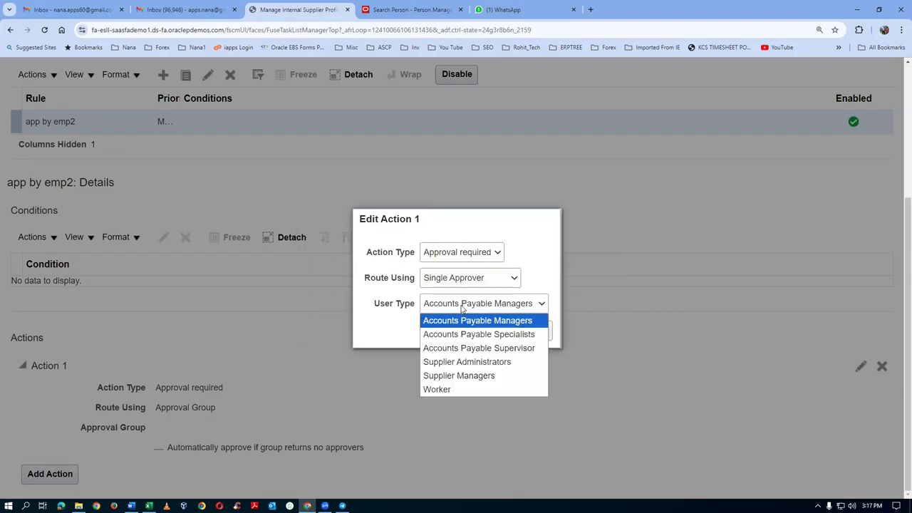
left_click(440, 390)
left_click(413, 319)
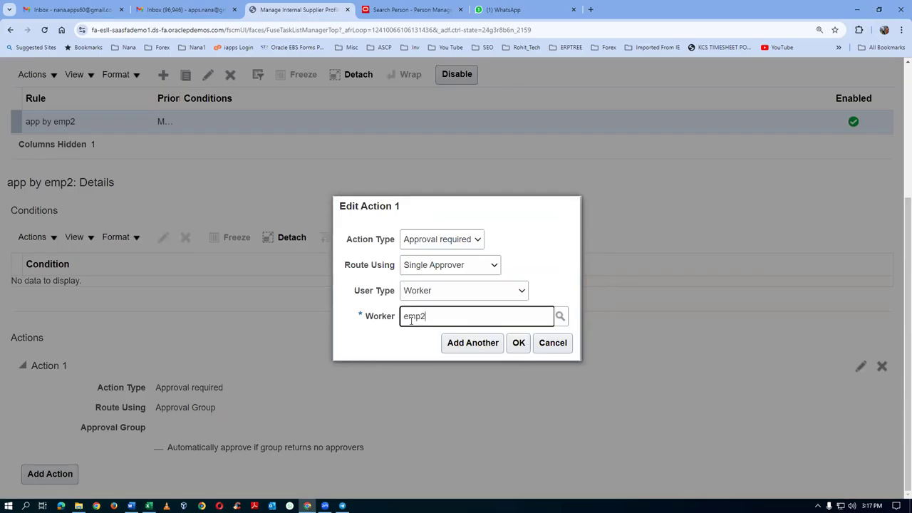
type("emp2, p01_")
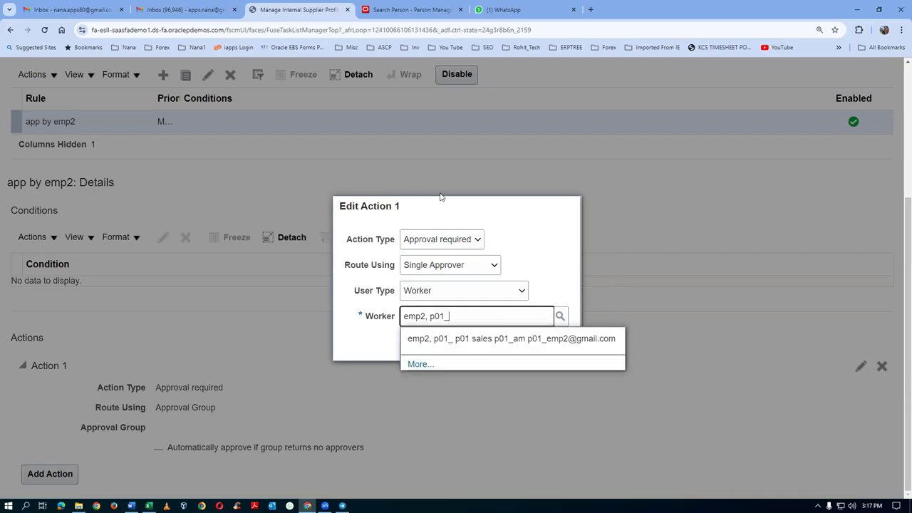
left_click(460, 339)
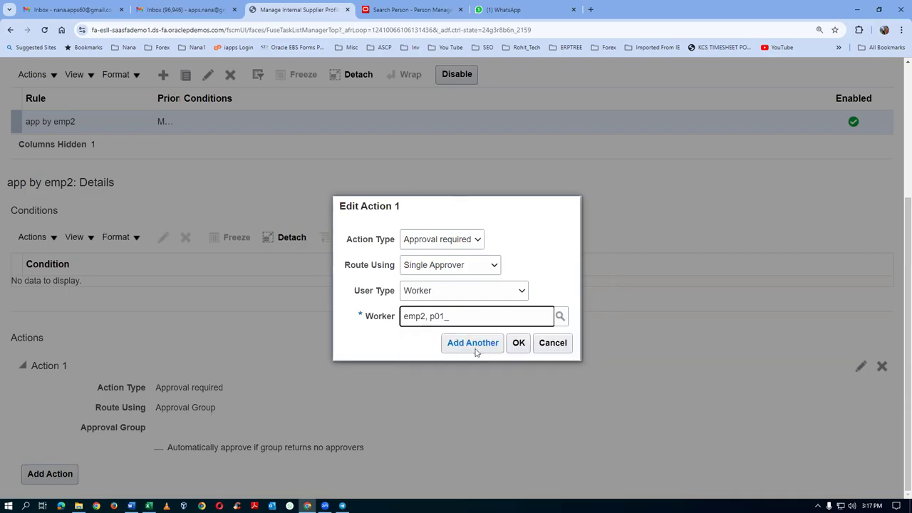
left_click(518, 343)
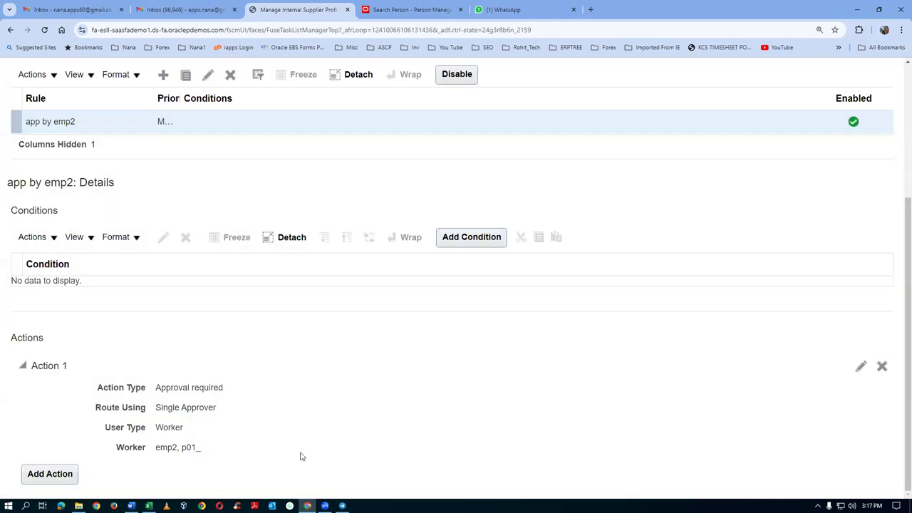
Step: After the missing-condition save error, set the app by emp2 rule to 'Rule always applies'
scroll(478, 380, "up", 3)
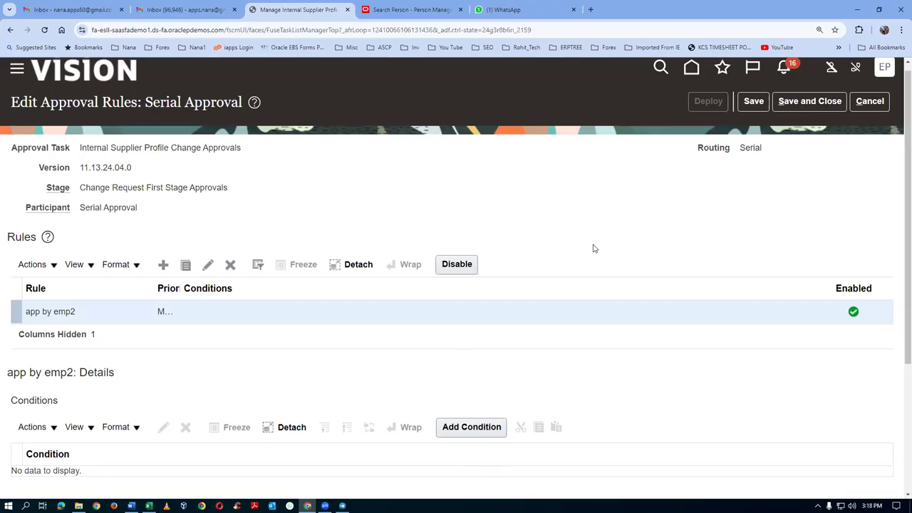
scroll(592, 252, "down", 3)
scroll(591, 255, "up", 3)
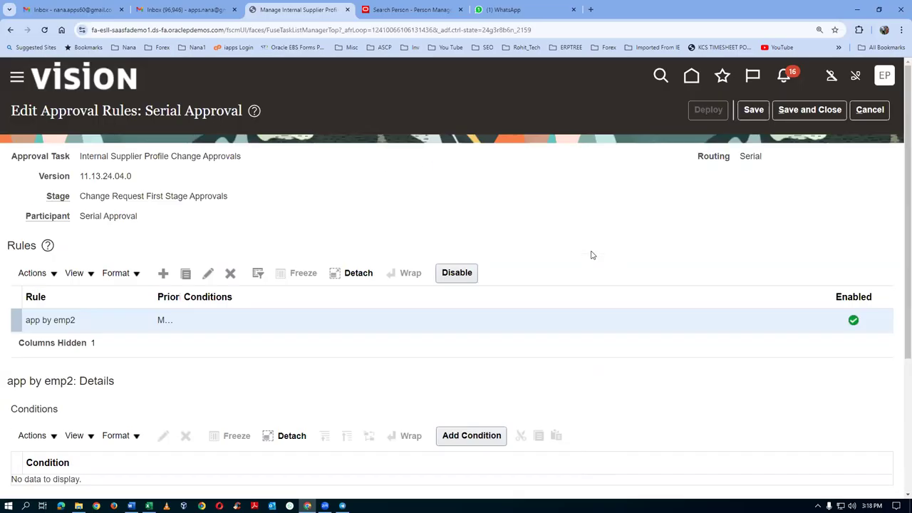
left_click(755, 112)
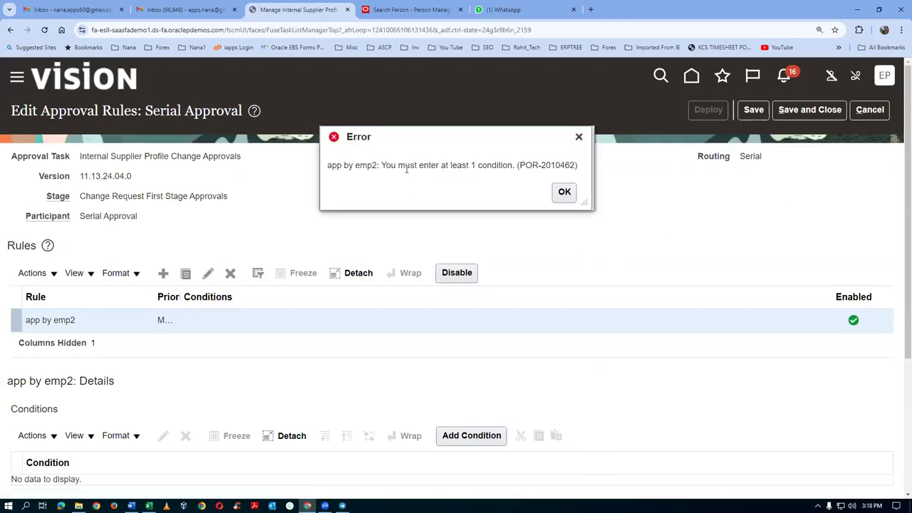
left_click(563, 192)
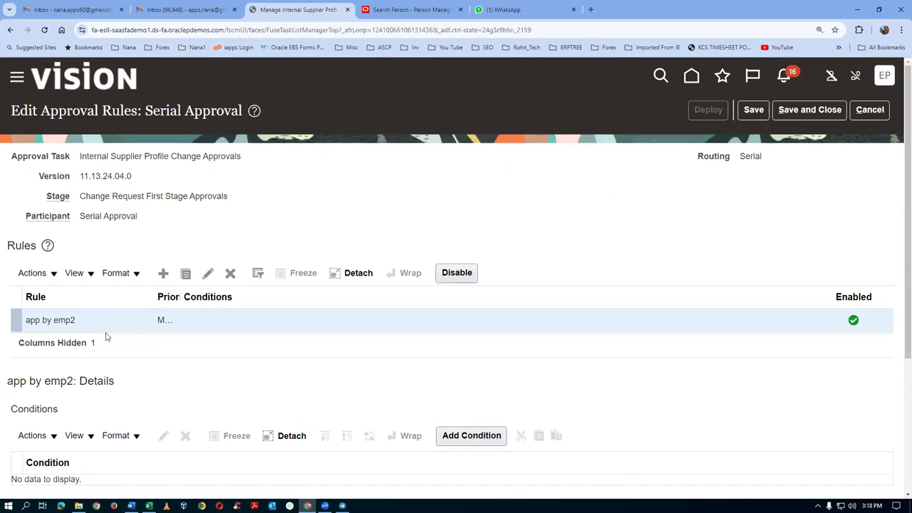
left_click(208, 274)
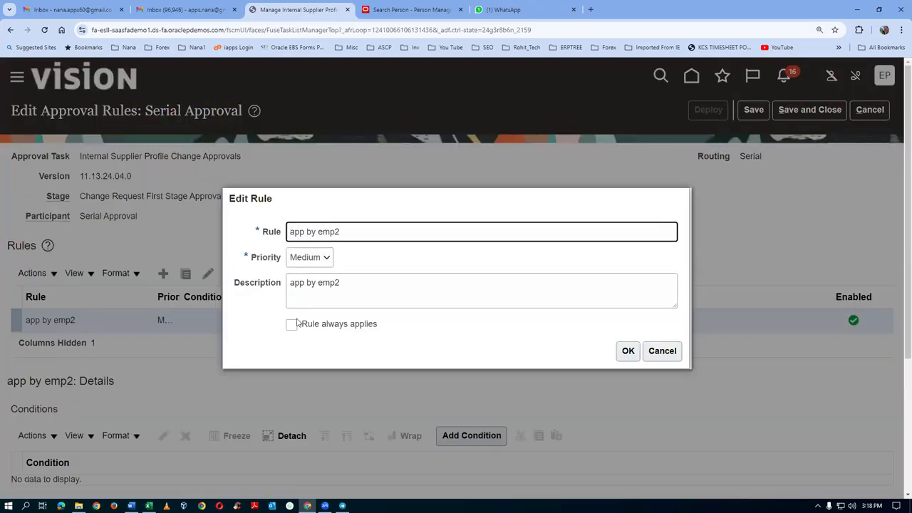
left_click(292, 324)
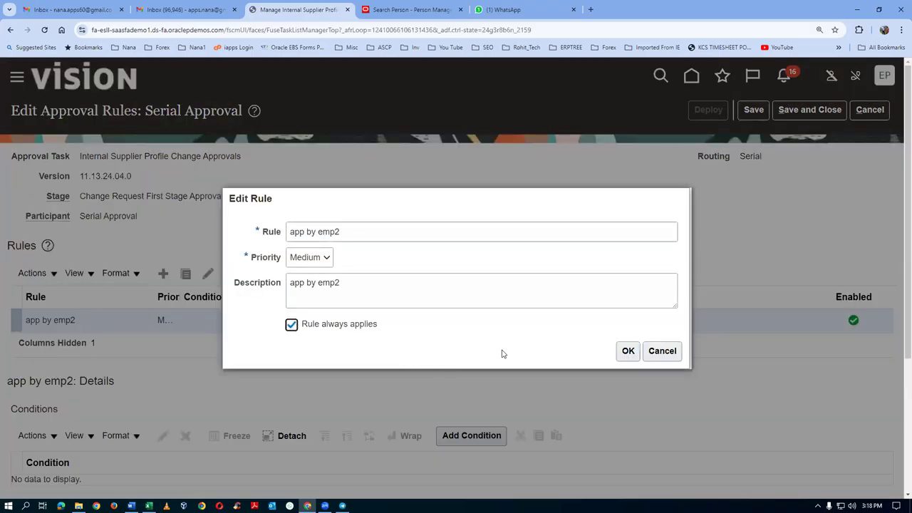
left_click(627, 351)
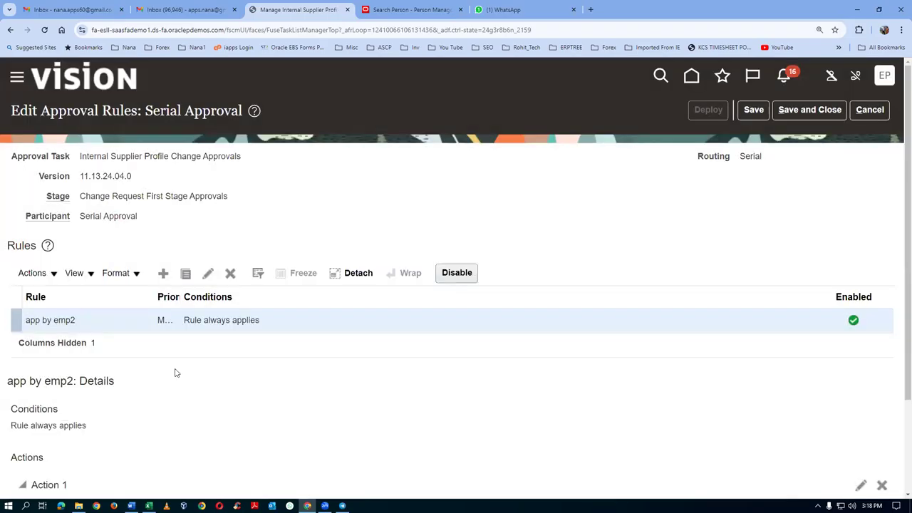
scroll(176, 372, "down", 2)
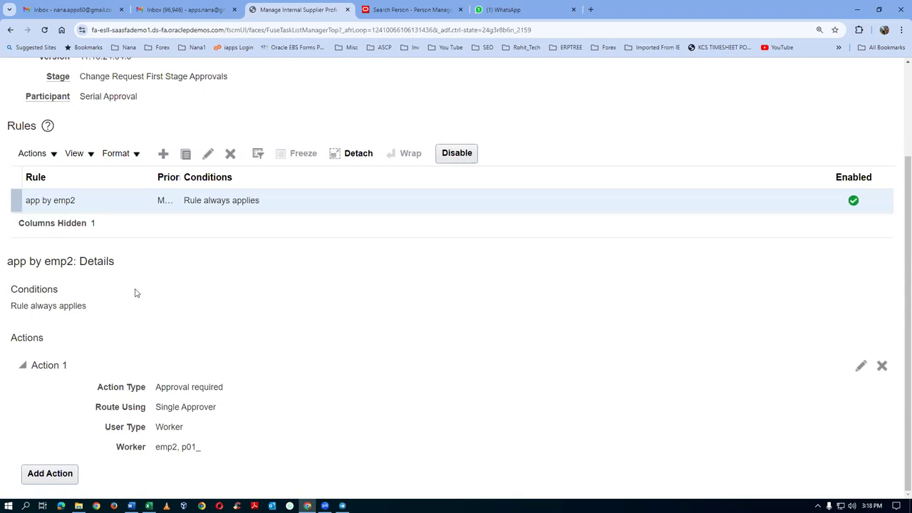
scroll(503, 311, "up", 2)
Step: Save and deploy the Serial Approval rule changes, confirming the deployment
left_click(758, 118)
left_click(708, 110)
left_click(616, 297)
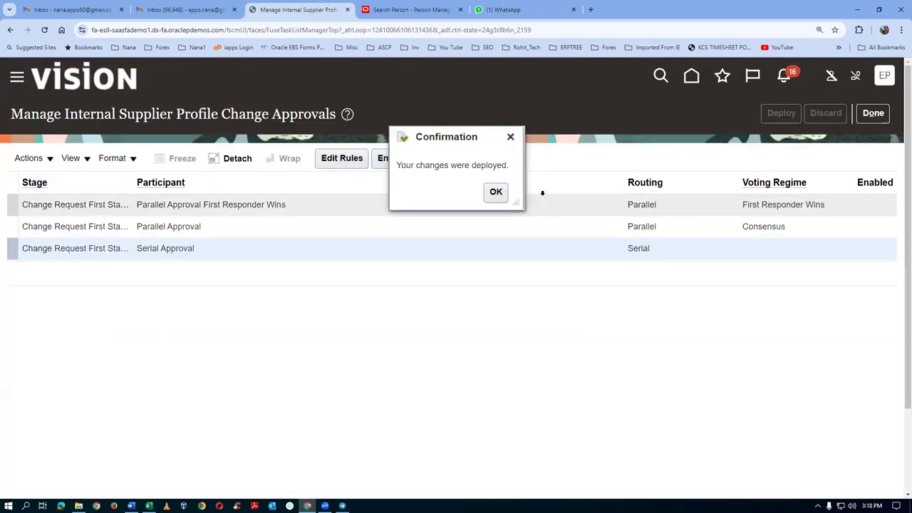
left_click(493, 199)
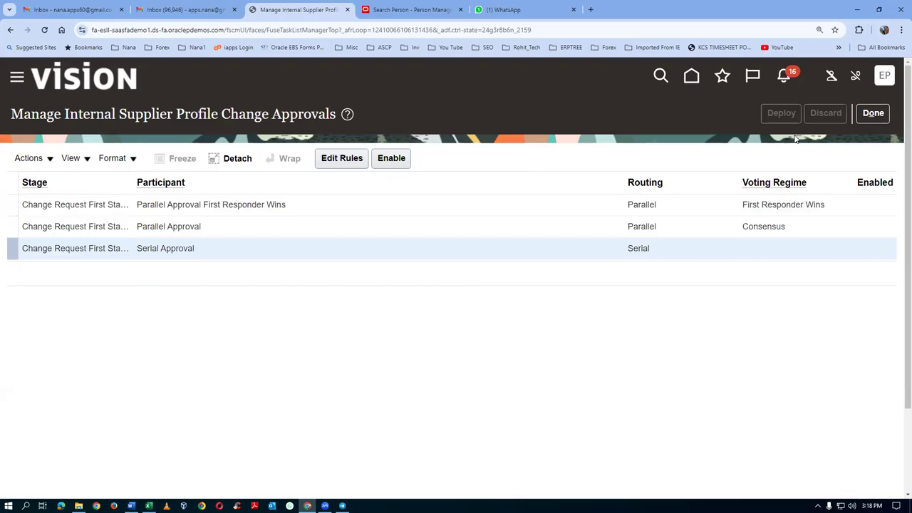
Step: Close the approvals task and Search page and bring up the account menu
left_click(875, 114)
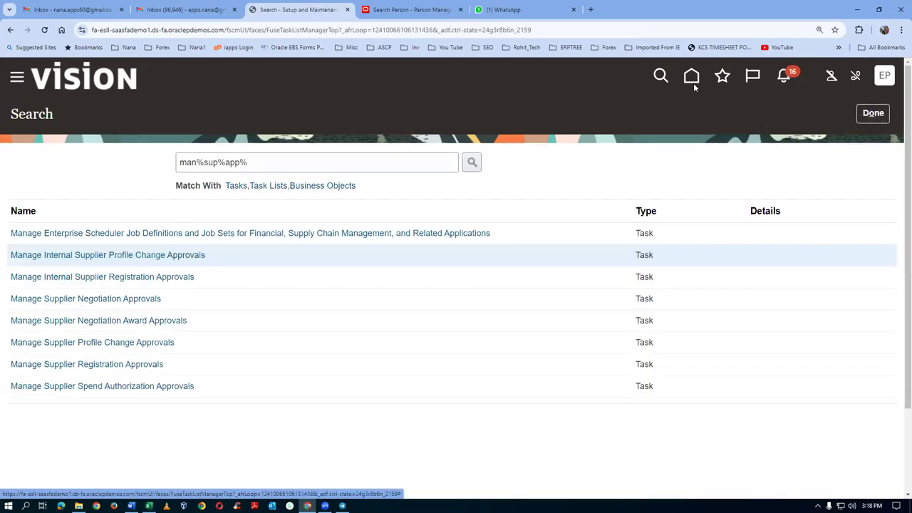
left_click(883, 114)
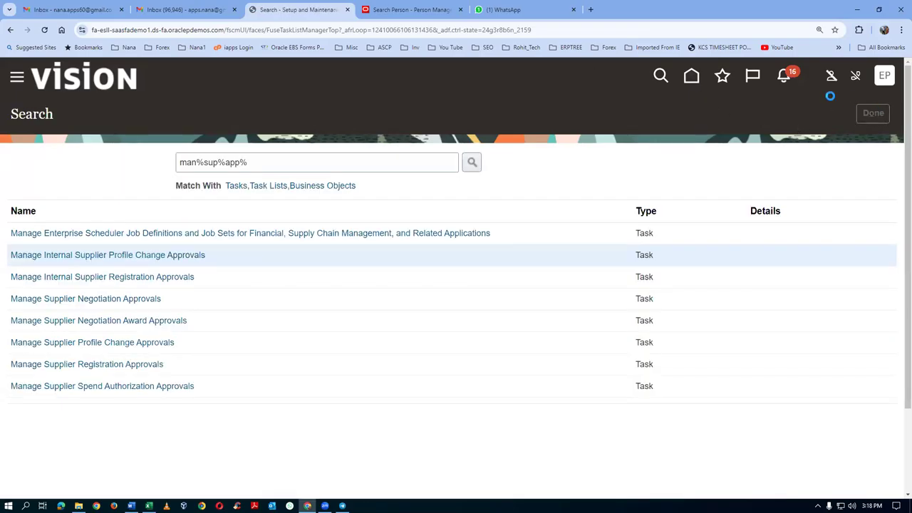
left_click(885, 80)
Step: Sign out and sign back in with the autofilled employee credentials
left_click(857, 109)
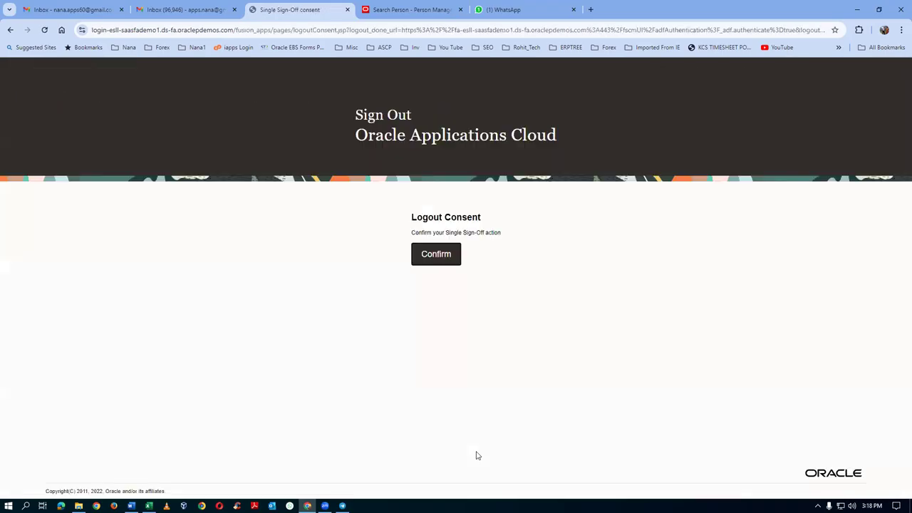
left_click(451, 261)
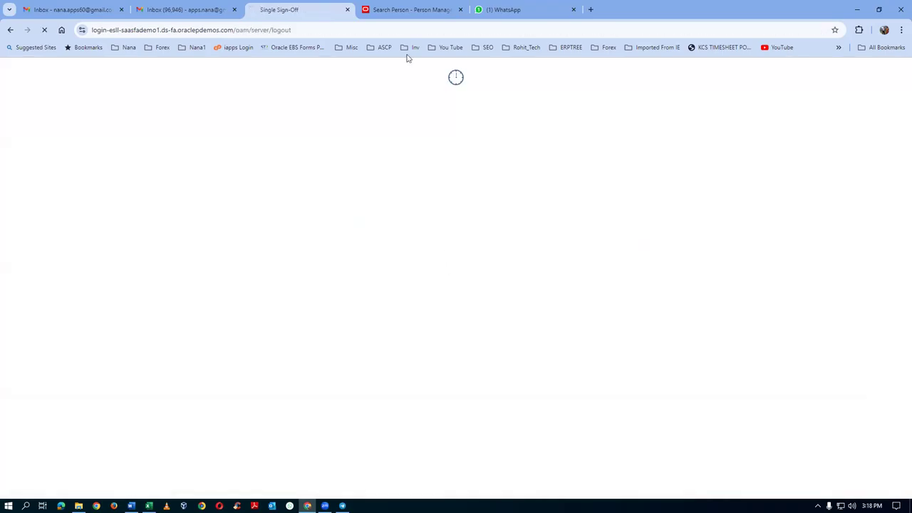
left_click(410, 9)
left_click(461, 9)
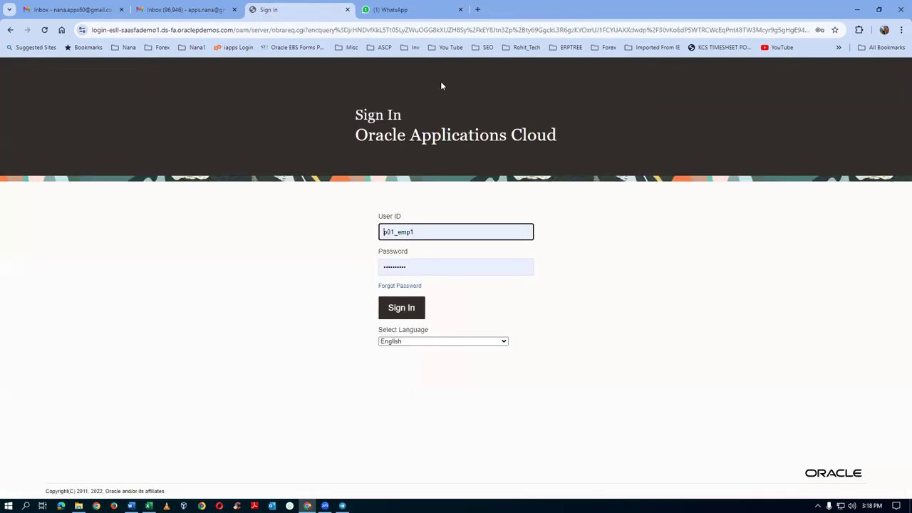
left_click(397, 310)
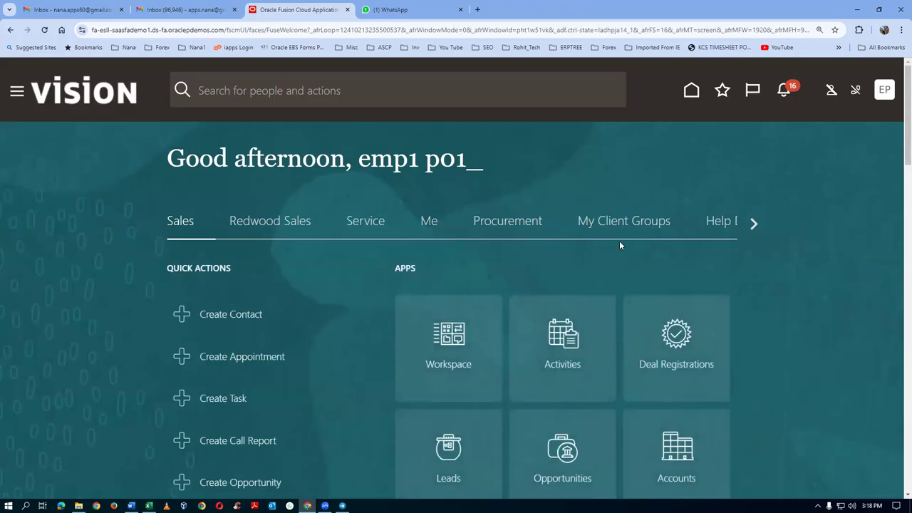
Step: Go to Procurement > Suppliers and bring up the supplier tasks list
left_click(520, 222)
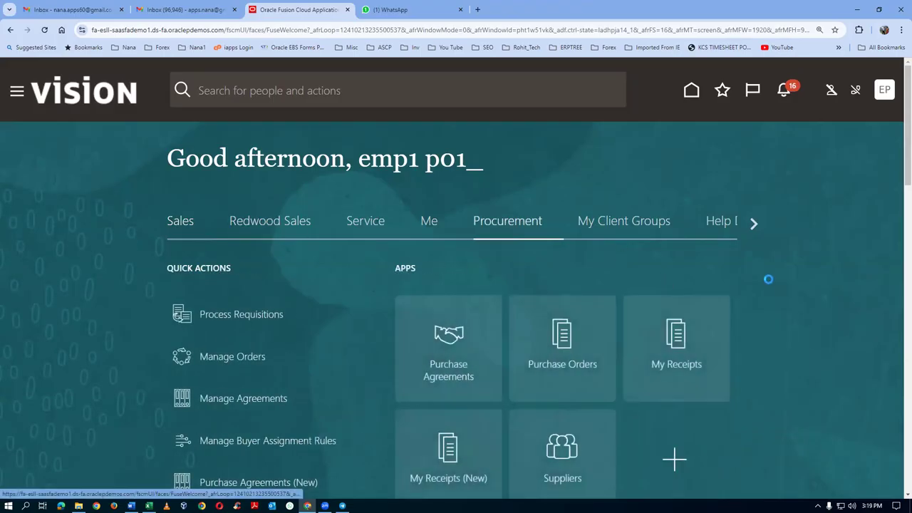
scroll(660, 379, "down", 2)
left_click(577, 322)
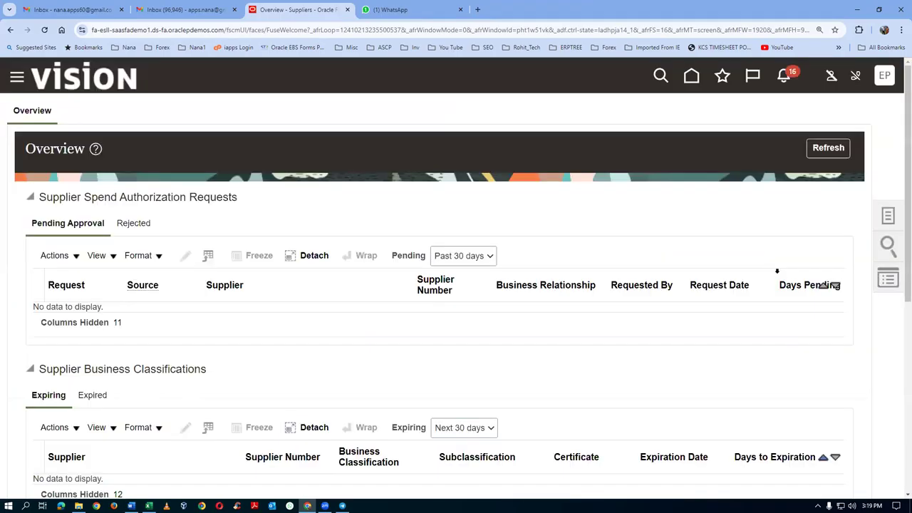
left_click(891, 221)
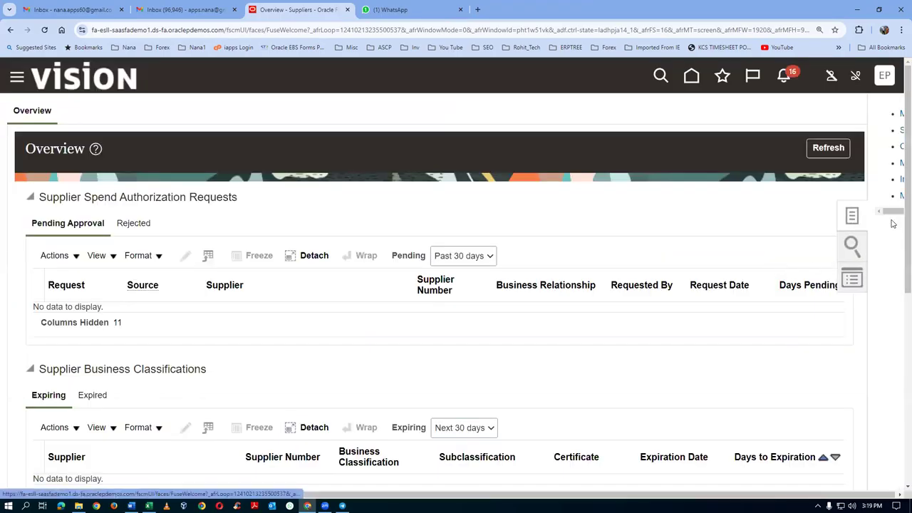
Step: Create supplier p01_sup_1 as Spend Authorized with Corporation tax organization type
left_click(812, 147)
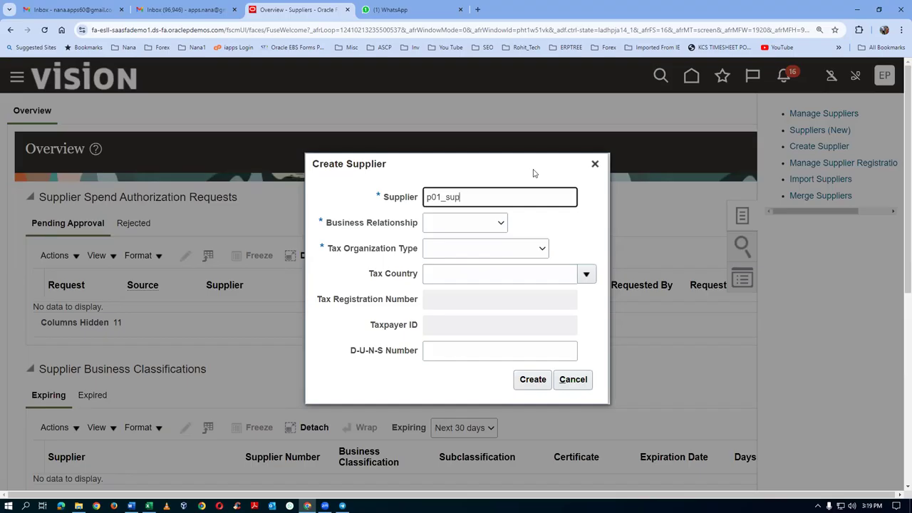
type("p01_sup_1")
left_click(471, 224)
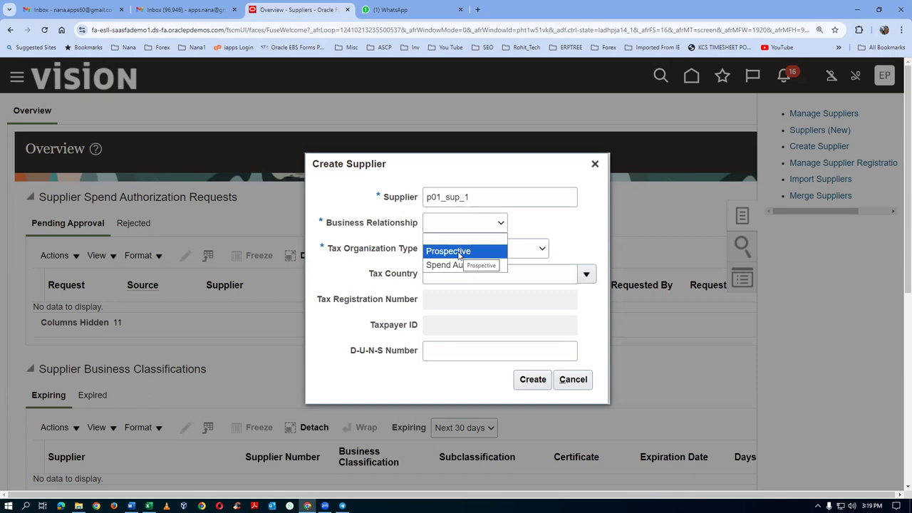
left_click(460, 265)
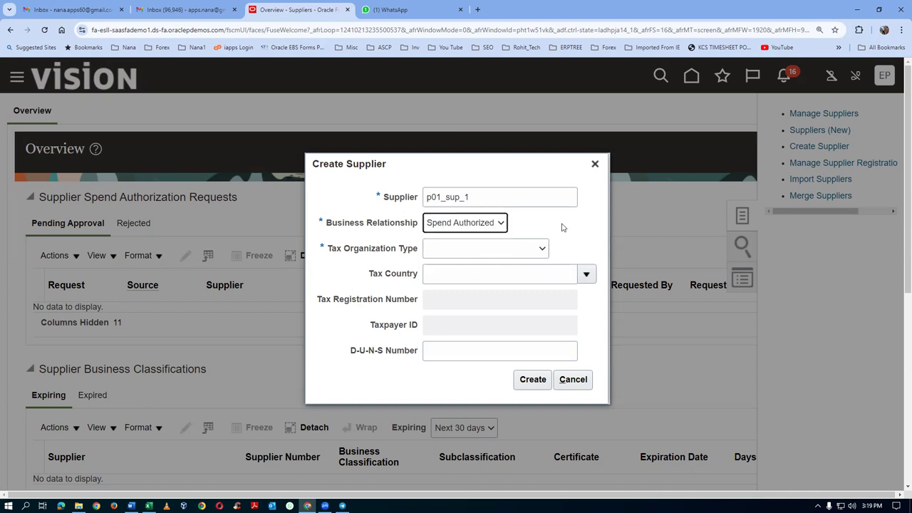
left_click(482, 251)
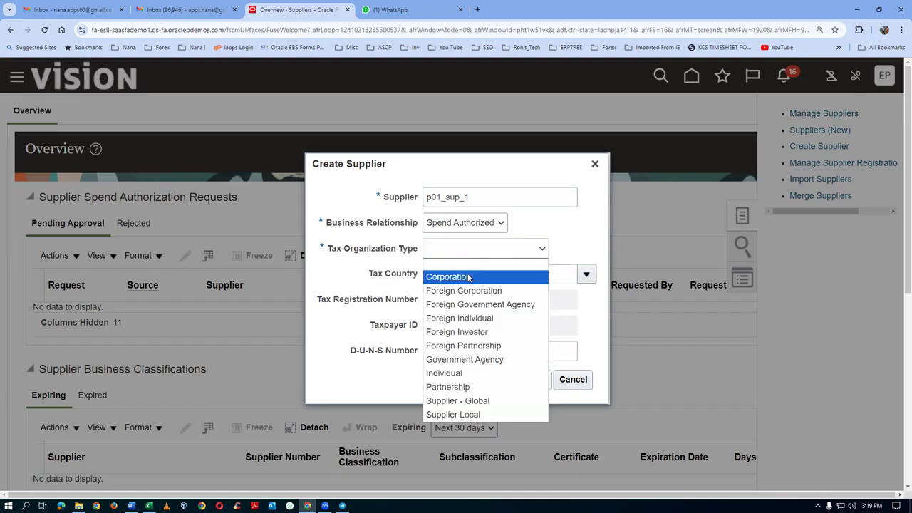
left_click(469, 277)
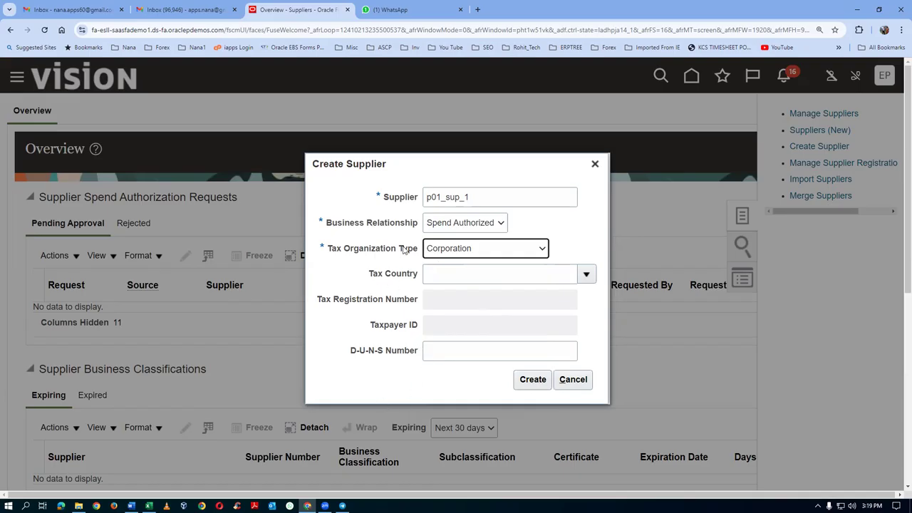
left_click(528, 379)
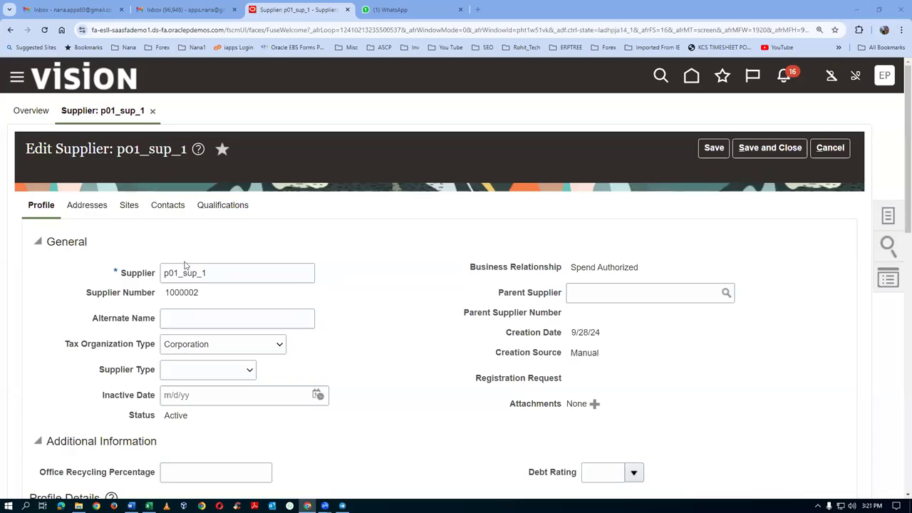
Step: Add a Woman Owned row to the supplier's business classifications
scroll(285, 278, "down", 1)
scroll(285, 283, "down", 1)
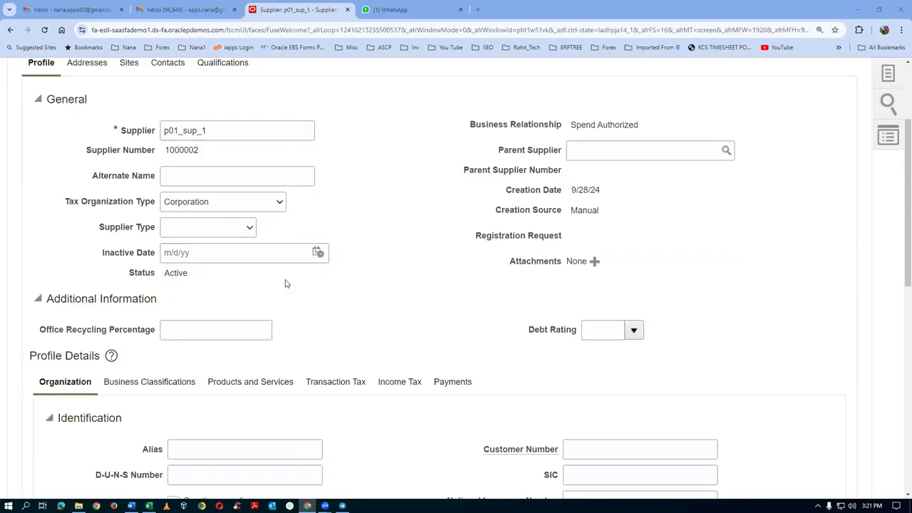
left_click(133, 388)
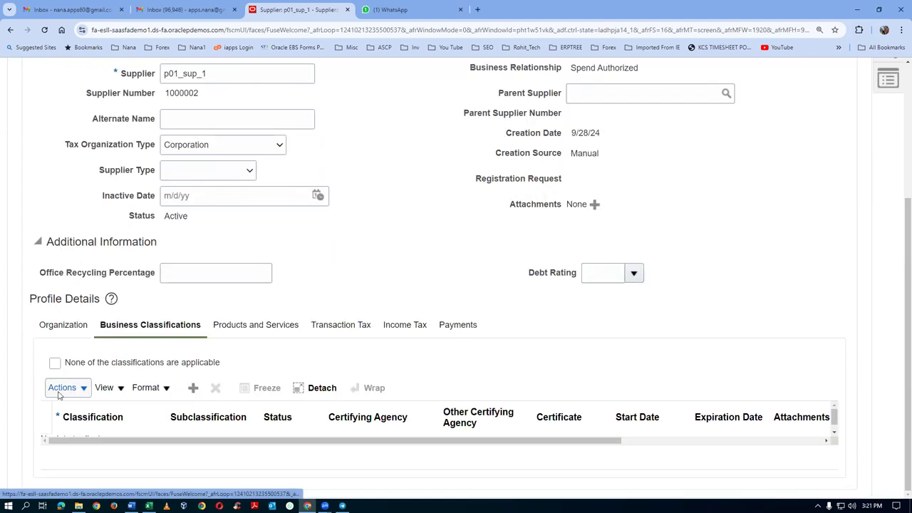
left_click(63, 388)
left_click(63, 411)
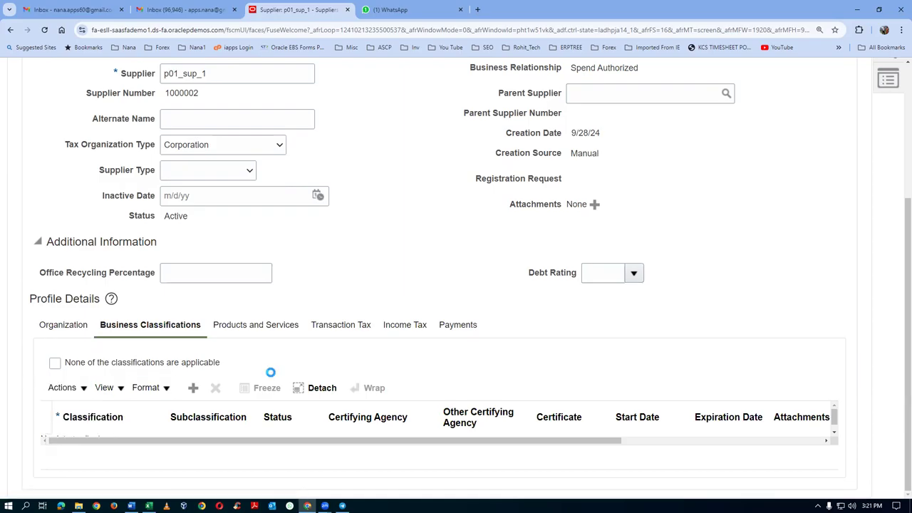
left_click(130, 483)
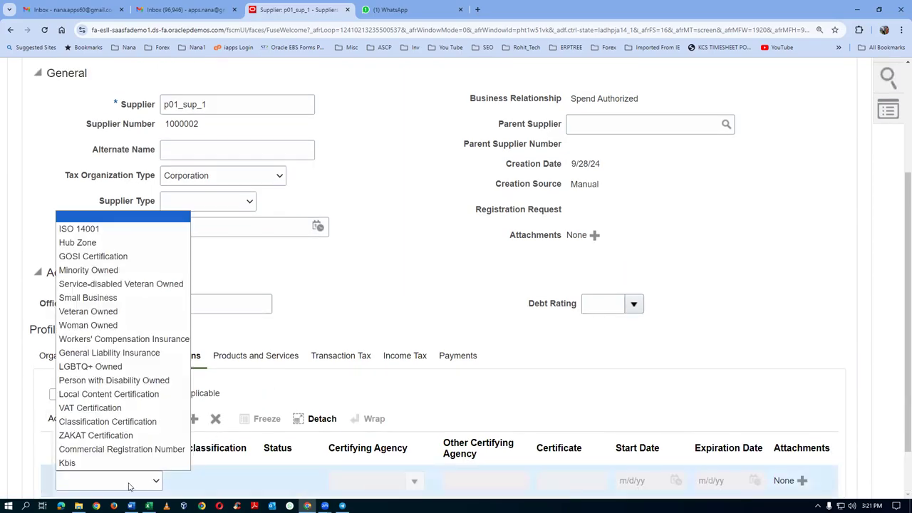
left_click(84, 328)
Step: Save p01_sup_1 and confirm the business classification update
scroll(615, 243, "up", 3)
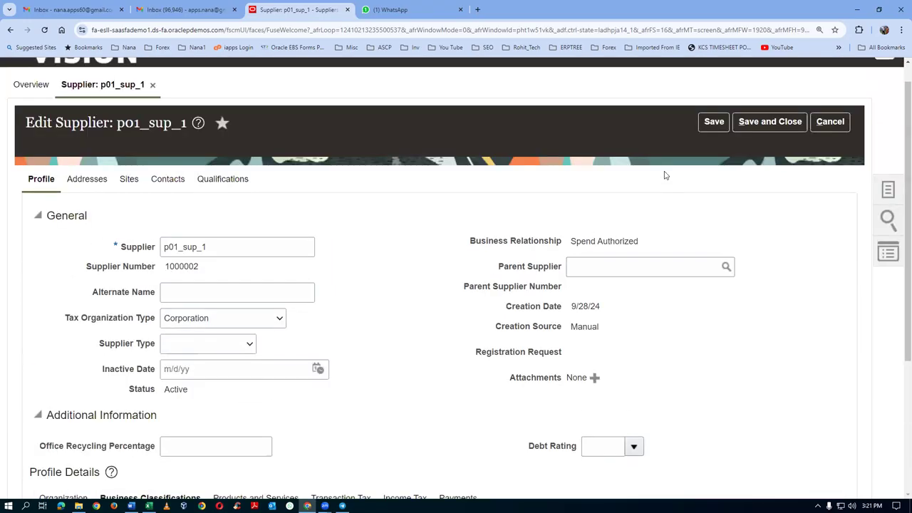
left_click(714, 122)
scroll(161, 406, "down", 2)
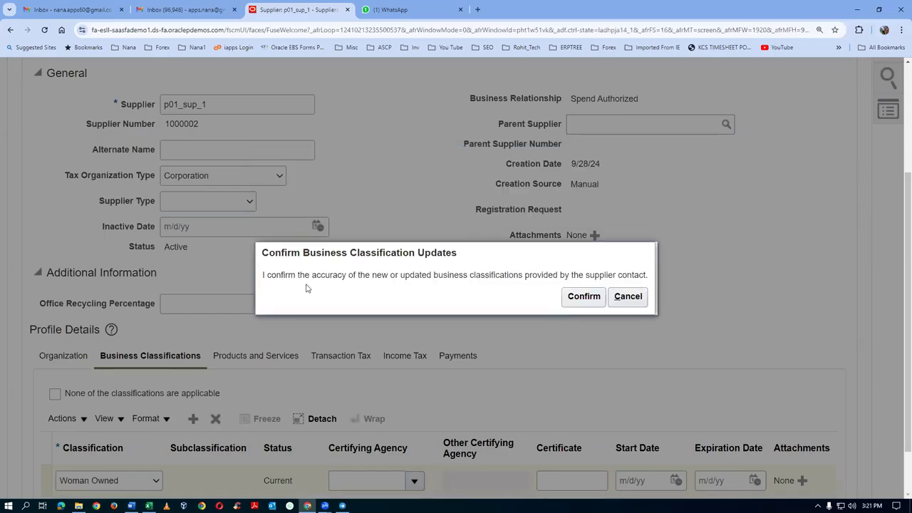
left_click(583, 295)
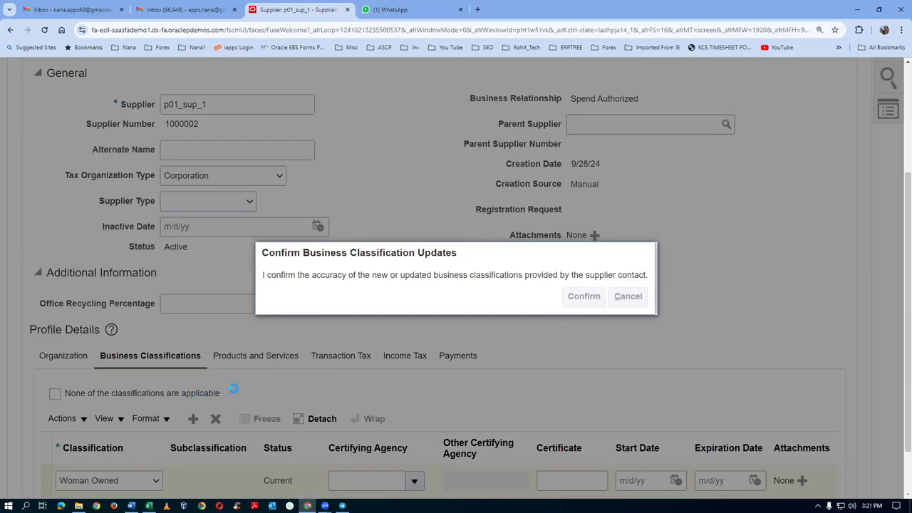
scroll(225, 397, "down", 2)
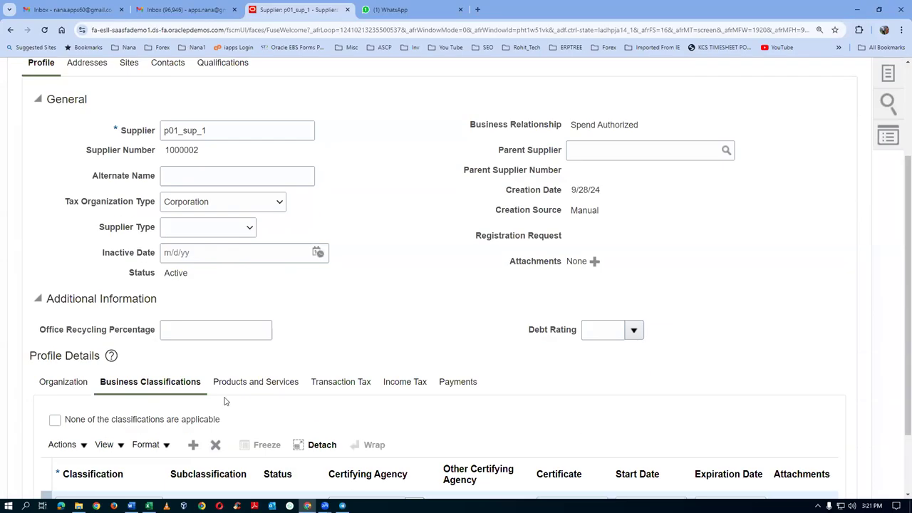
left_click(276, 381)
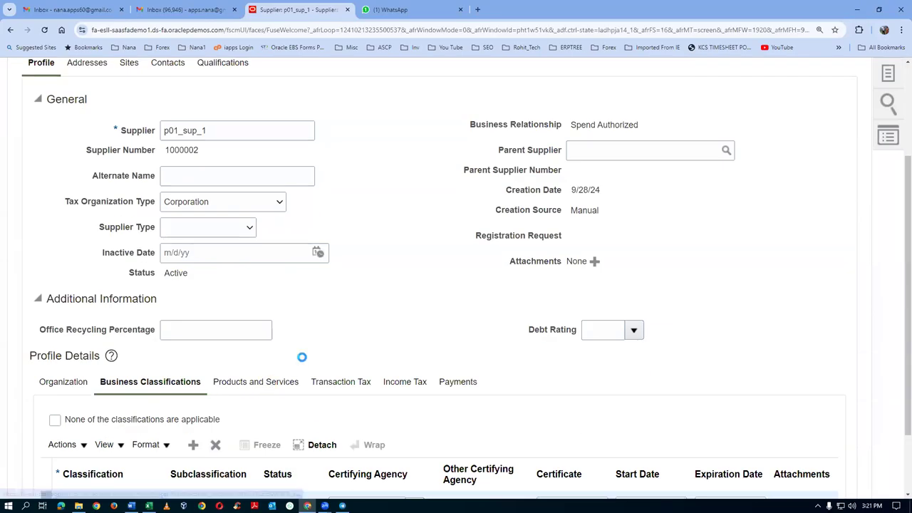
Step: Add Computer Supplies and Printers as p01_sup_1's product and service categories
left_click(77, 401)
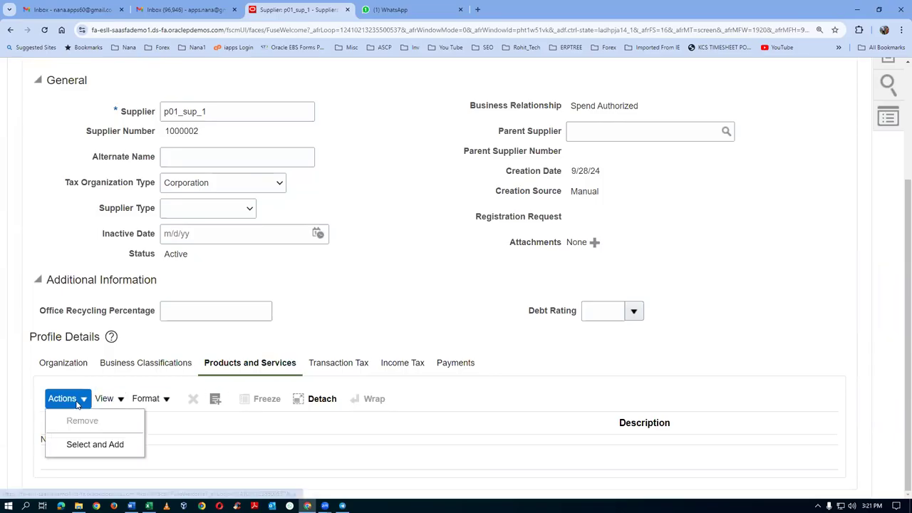
left_click(92, 444)
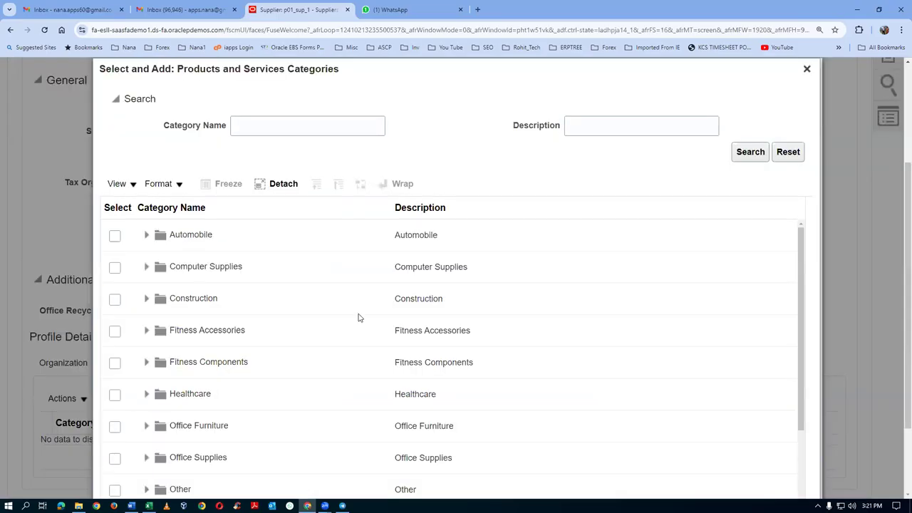
left_click(115, 267)
scroll(527, 314, "down", 5)
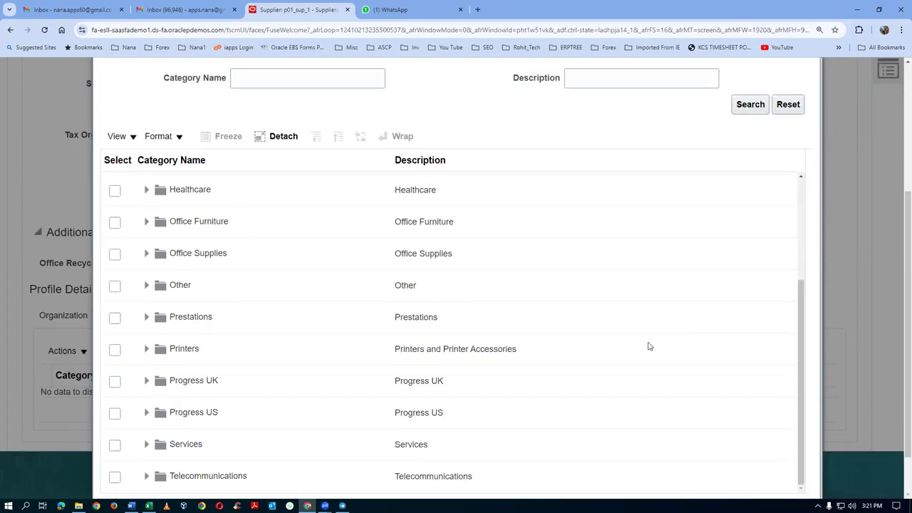
left_click(115, 350)
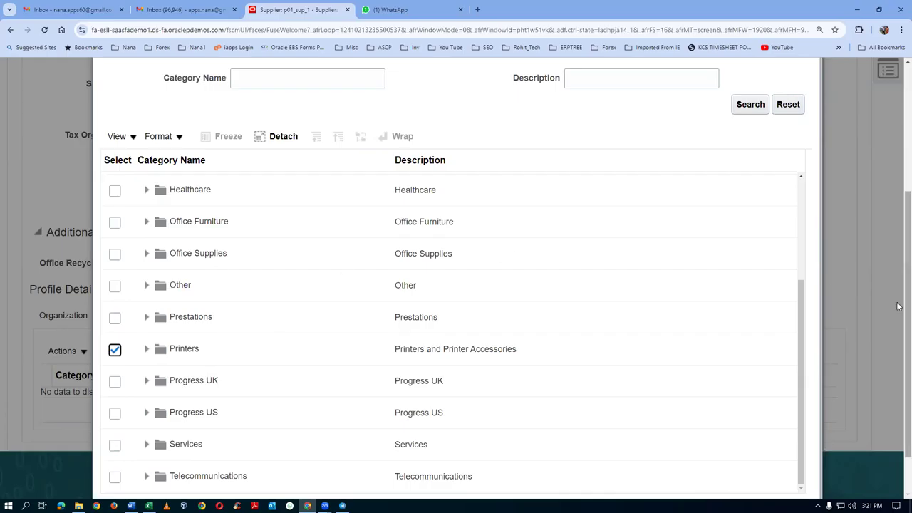
scroll(898, 313, "down", 2)
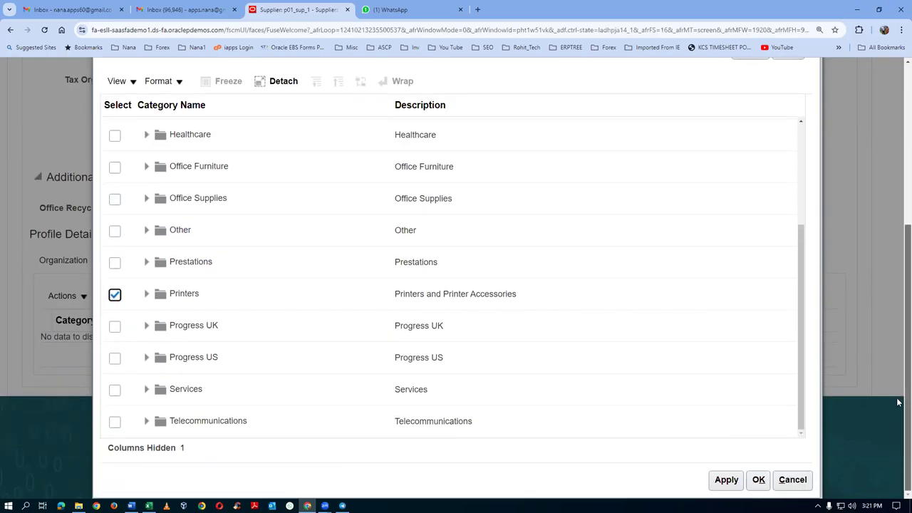
left_click(757, 481)
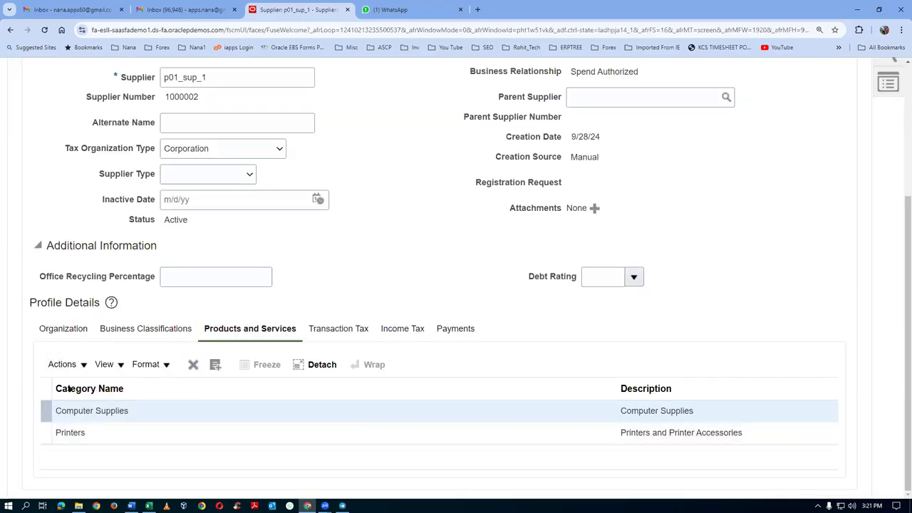
left_click(448, 334)
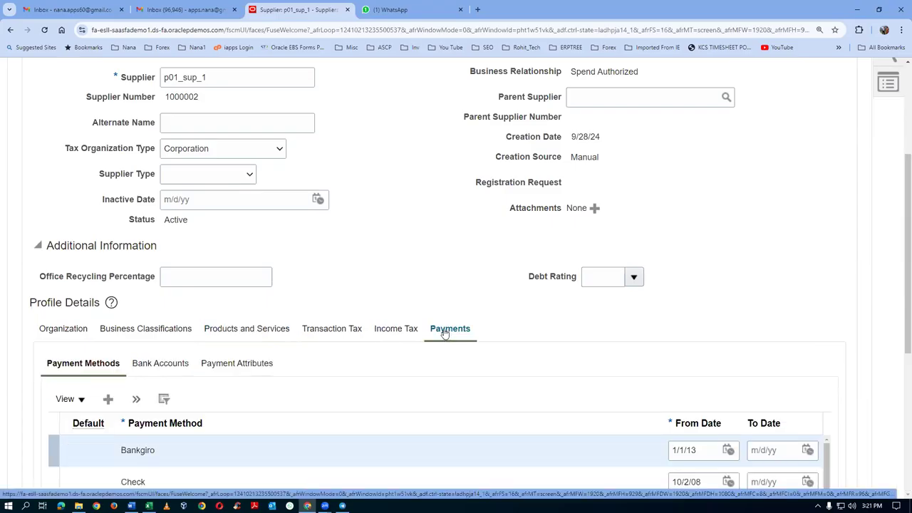
Step: Set Check as the default payment method on the Payment Methods tab
scroll(87, 473, "down", 1)
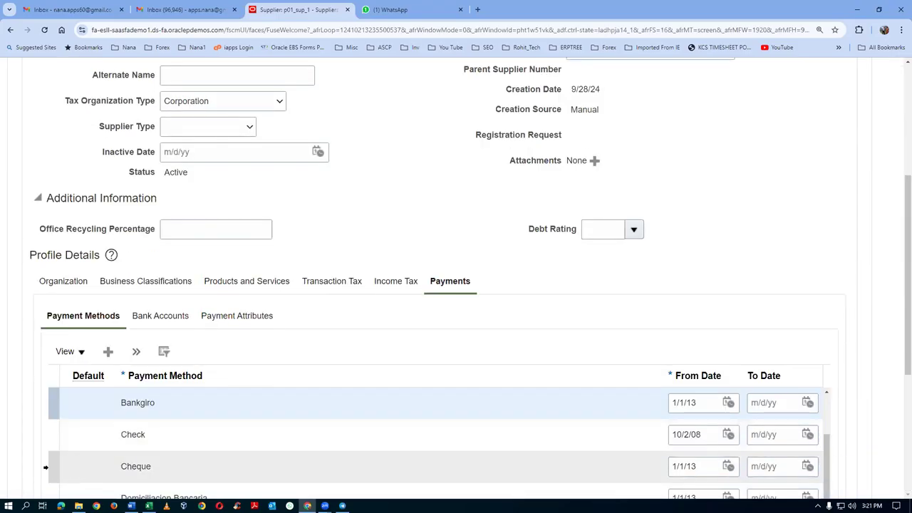
scroll(57, 441, "down", 1)
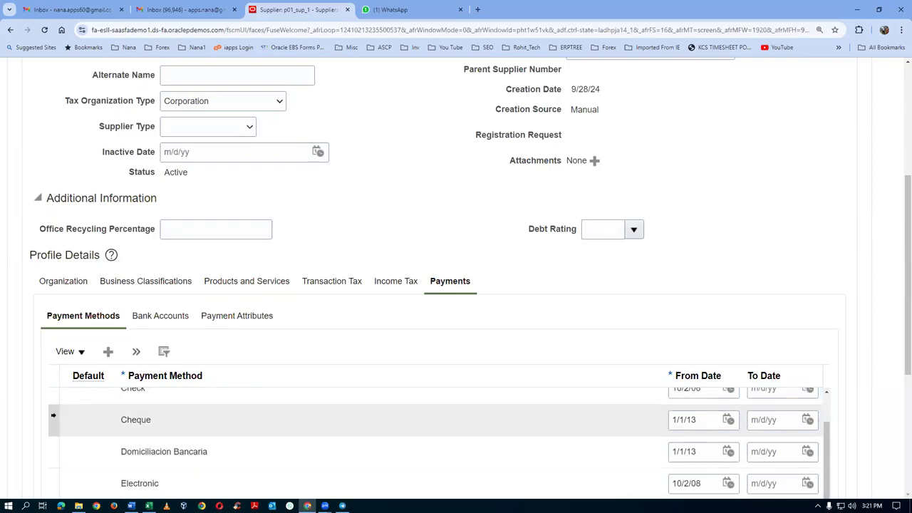
scroll(72, 431, "up", 4)
left_click_drag(900, 292, 899, 404)
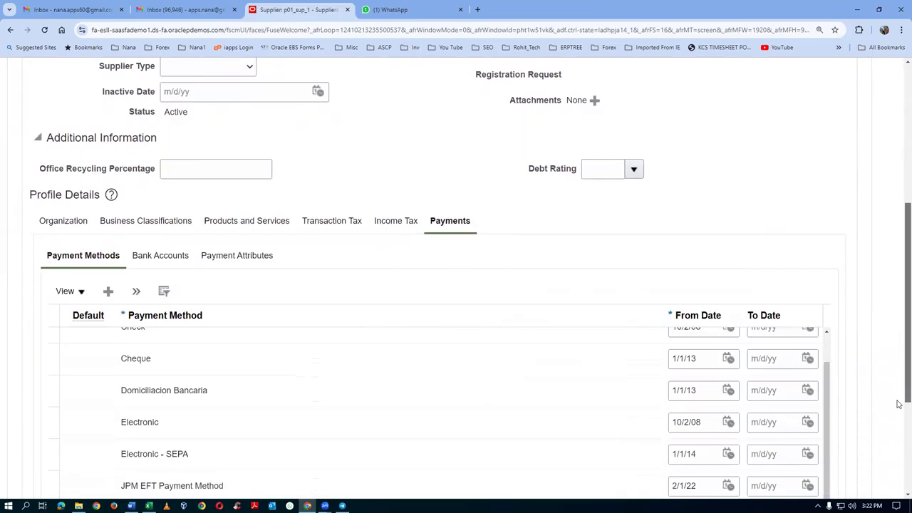
left_click(125, 364)
left_click(48, 364)
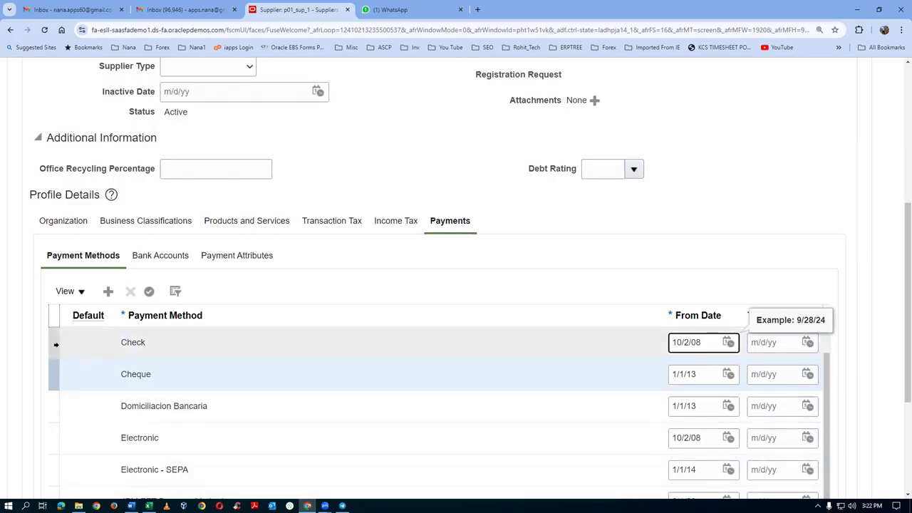
left_click(55, 344)
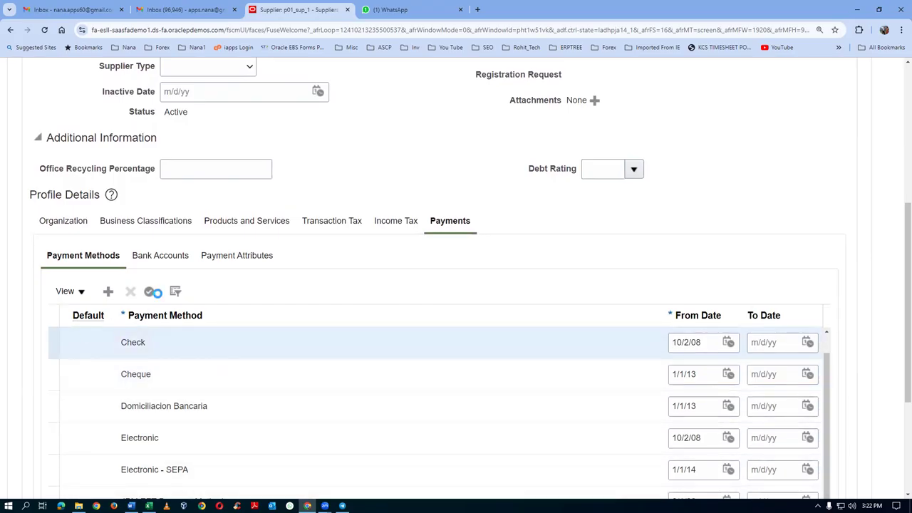
left_click(149, 292)
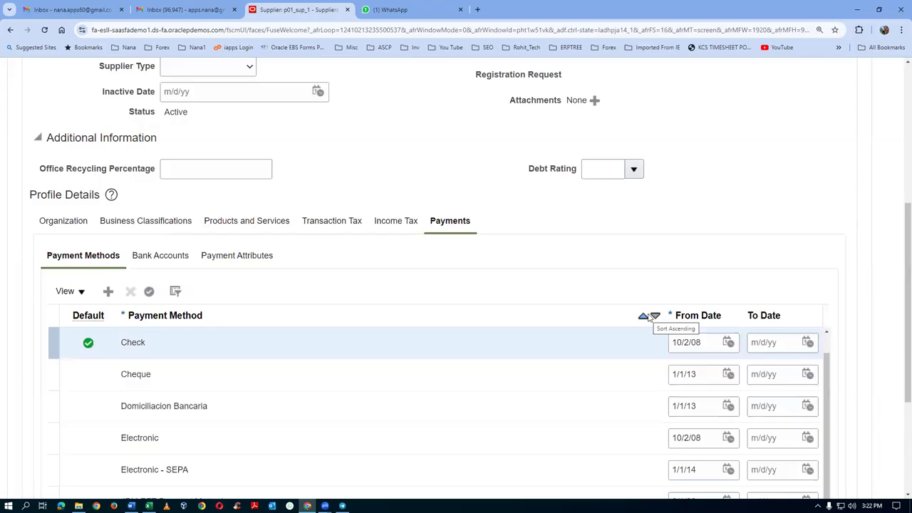
Step: Save supplier p01_sup_1 with the new default payment method
left_click_drag(899, 306, 898, 264)
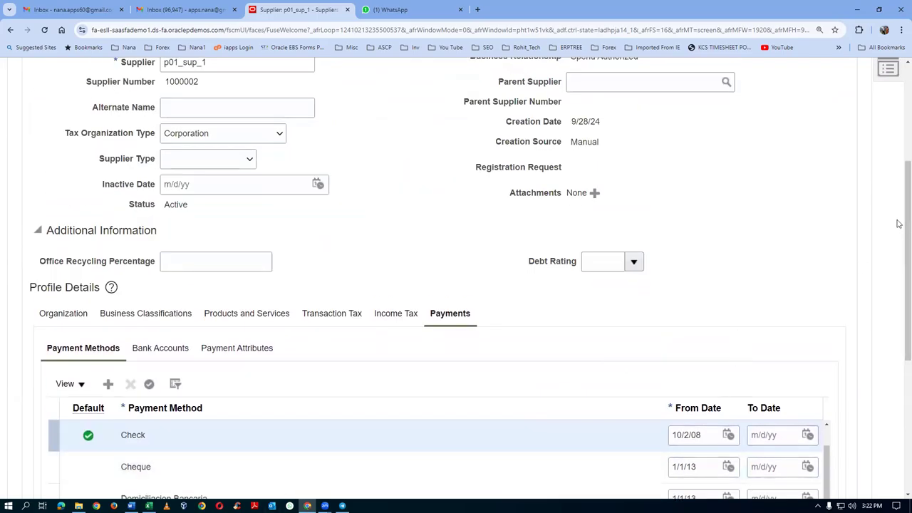
left_click_drag(899, 228, 900, 132)
left_click(713, 148)
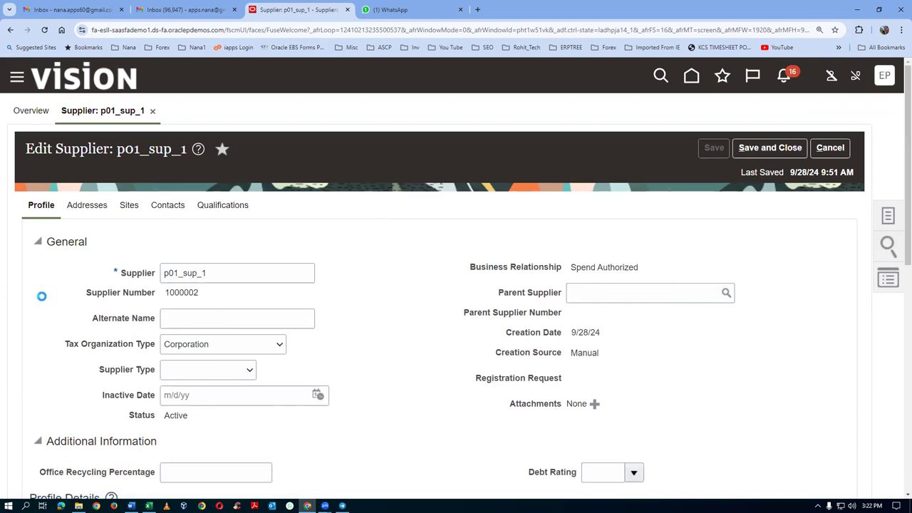
scroll(41, 298, "down", 3)
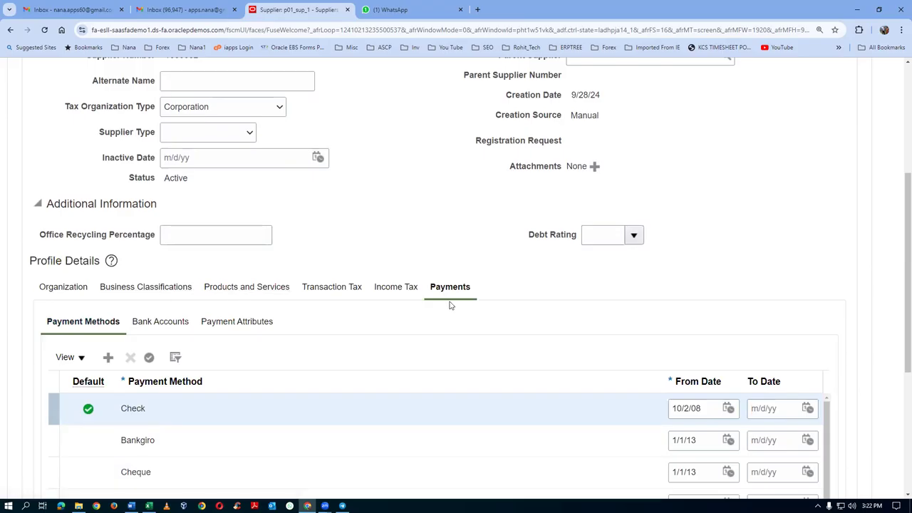
scroll(449, 305, "up", 1)
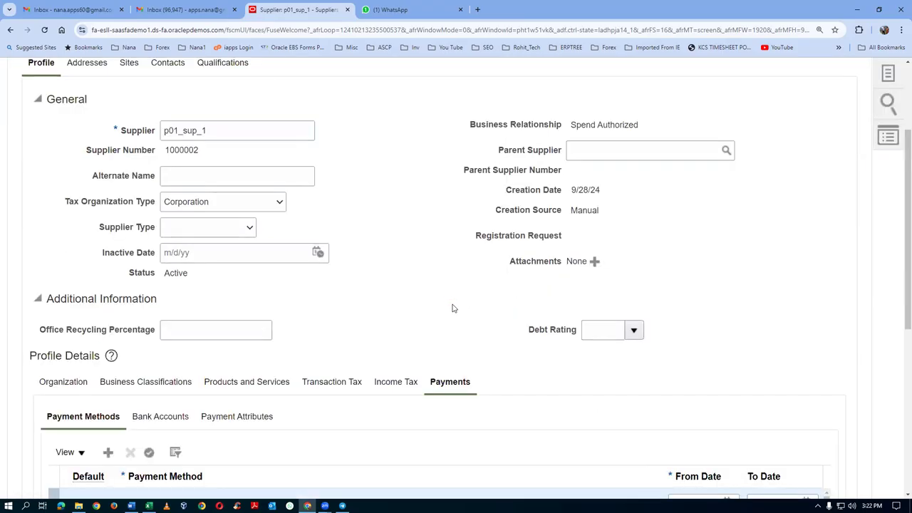
scroll(450, 305, "up", 1)
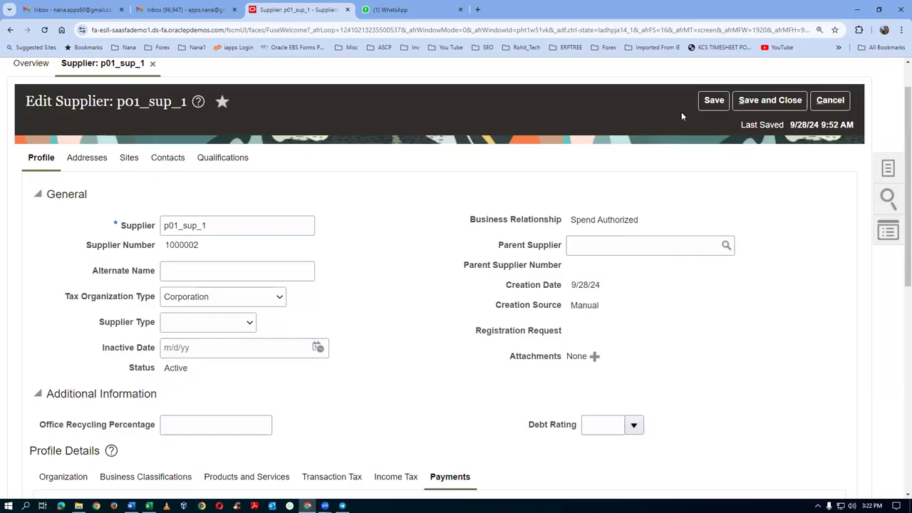
left_click(714, 100)
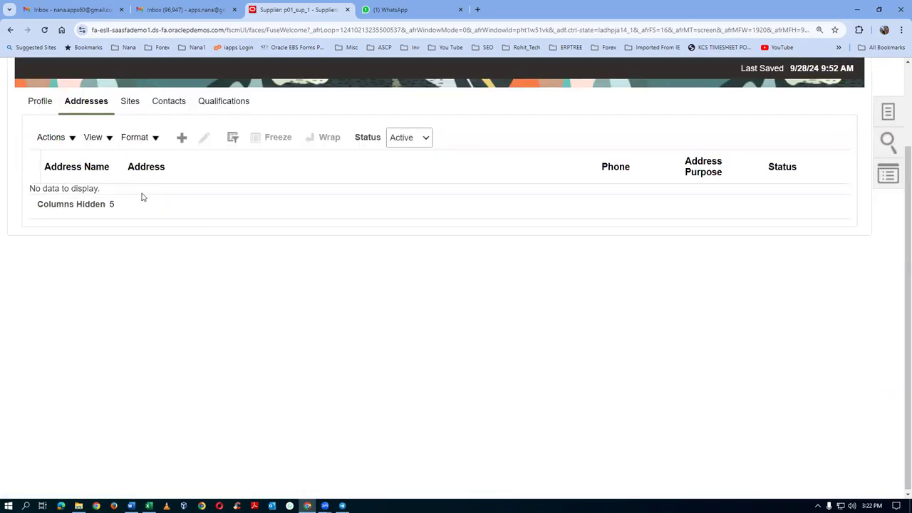
Step: Start a new address 'p01ad', line 1 'p01 addr line 1', at postal code 10020, New York, NY
left_click(182, 137)
left_click(174, 248)
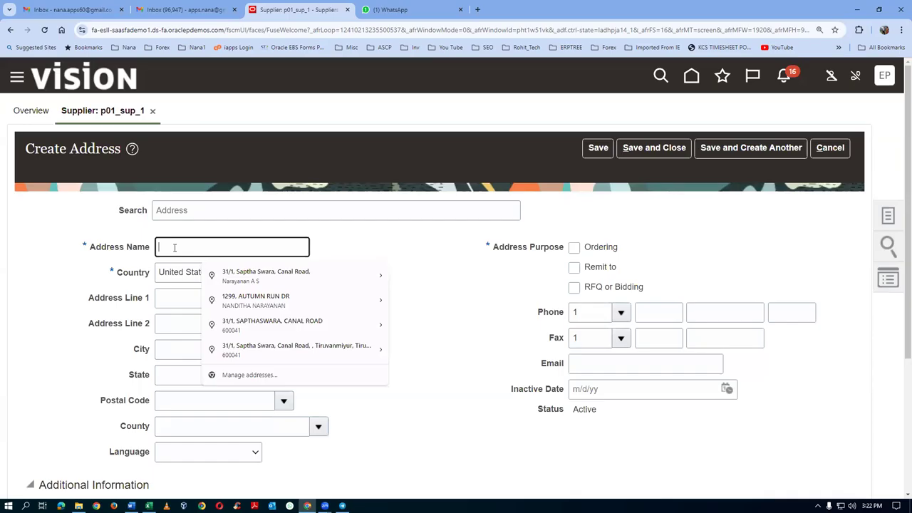
type("p01address 1")
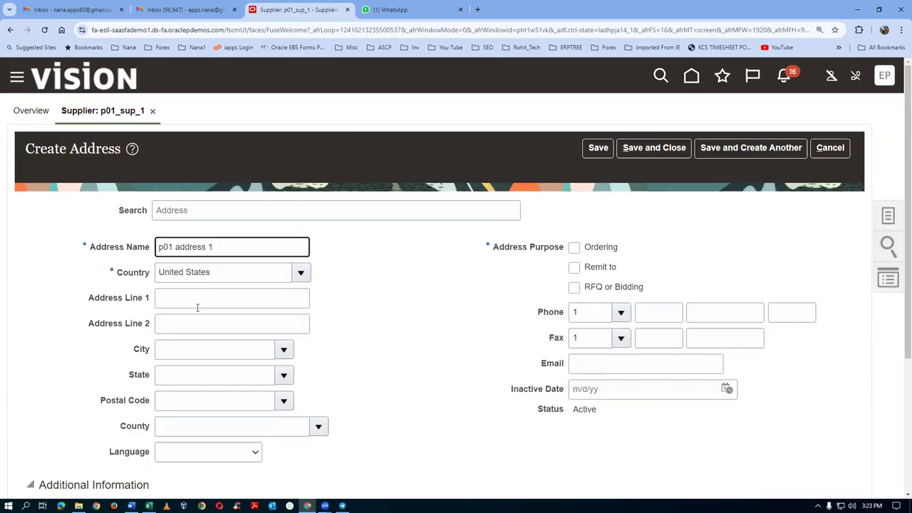
left_click(191, 301)
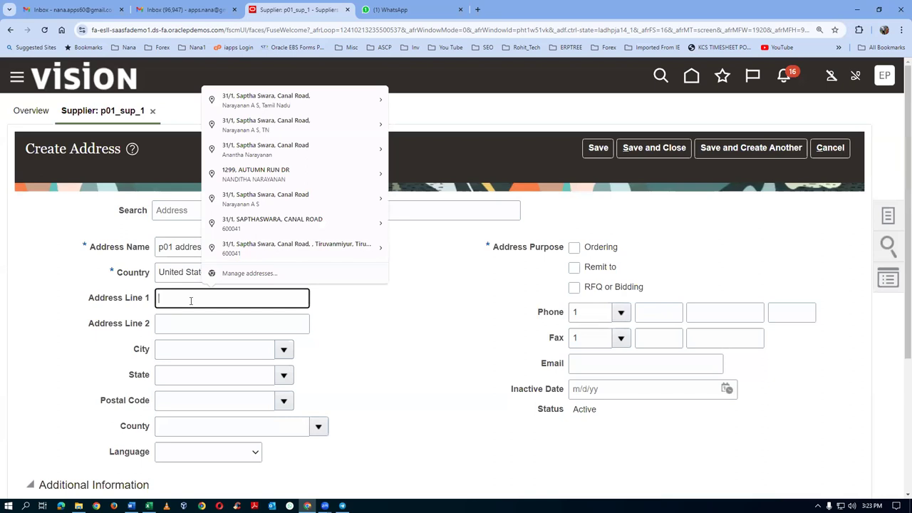
type("p01 addr line 1")
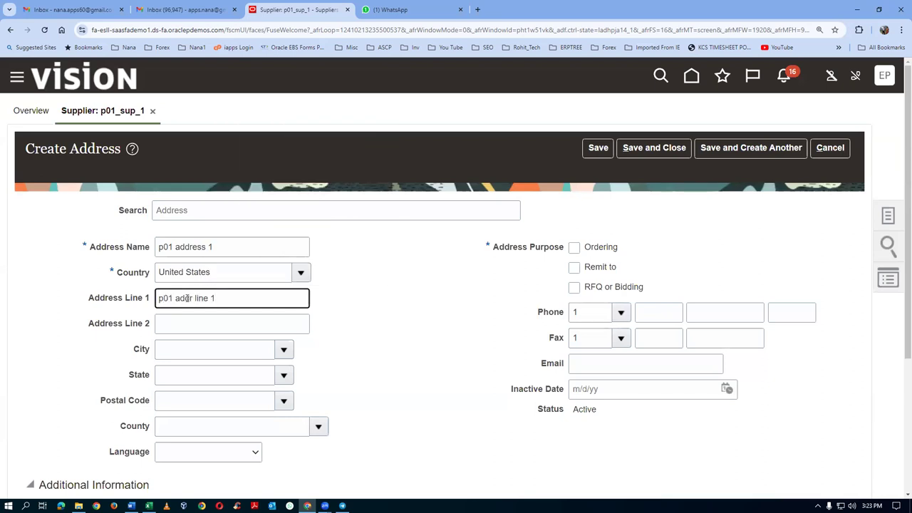
left_click(179, 399)
type("10020")
key("Tab")
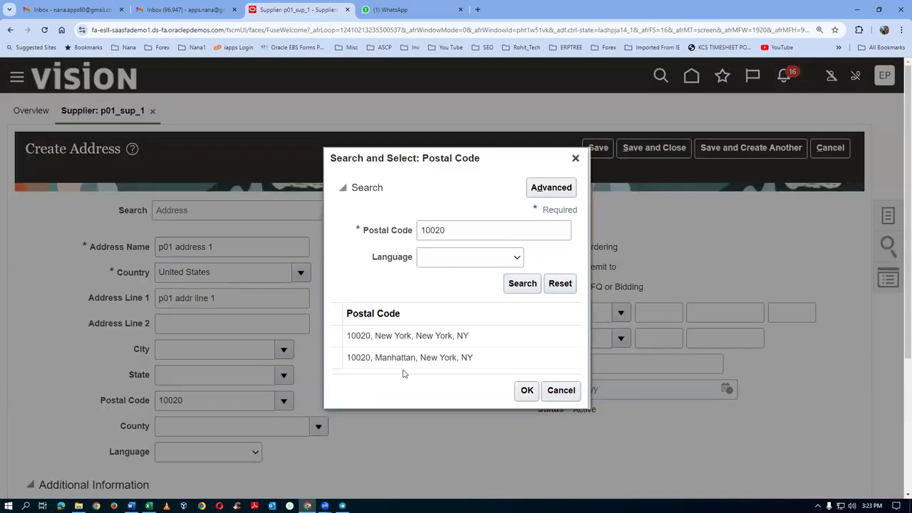
left_click(414, 336)
left_click(527, 392)
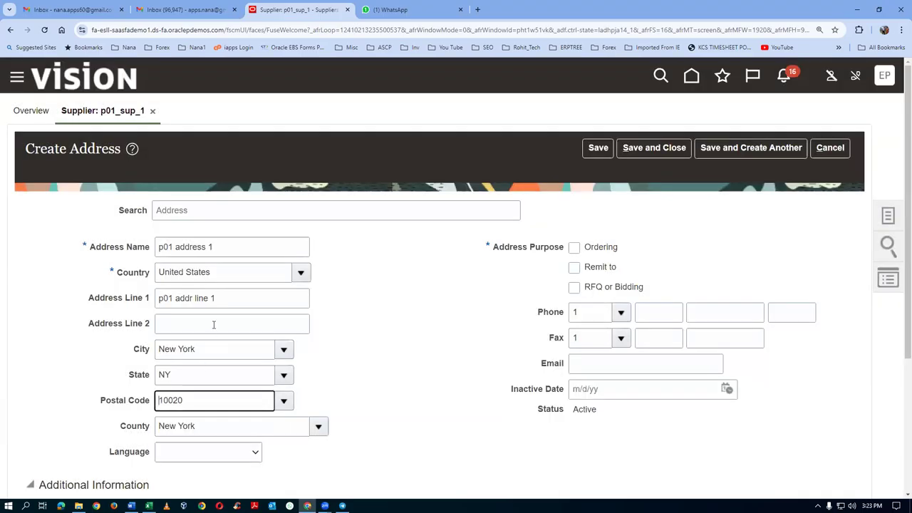
Step: Mark the address for Ordering and Remit to and enter the supplier's contact e-mail
left_click(574, 249)
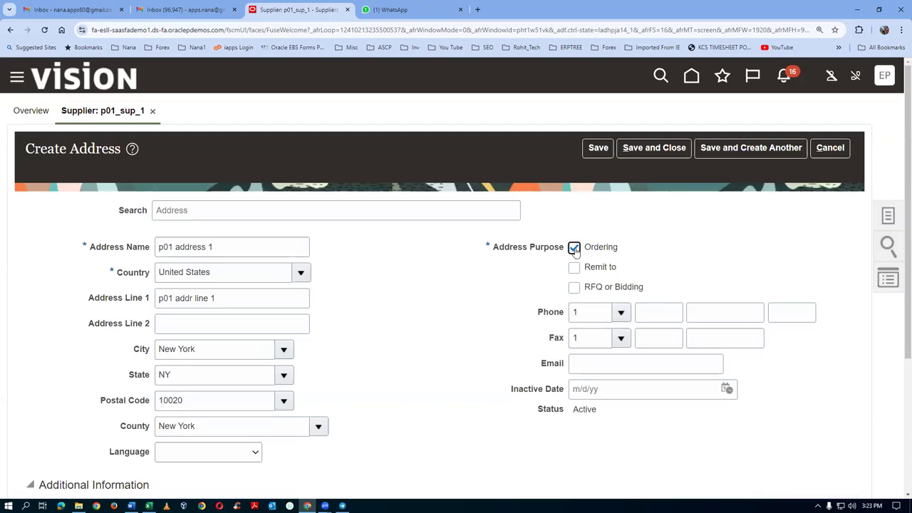
left_click(575, 269)
left_click(599, 368)
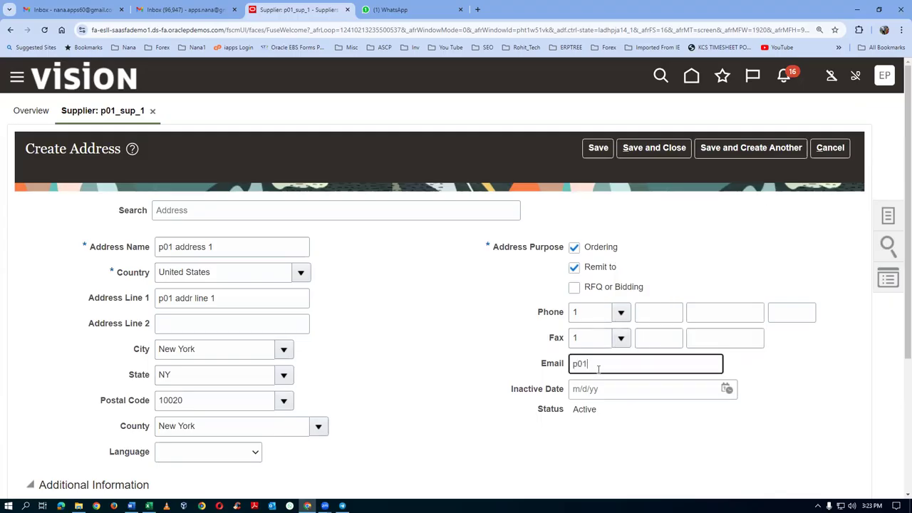
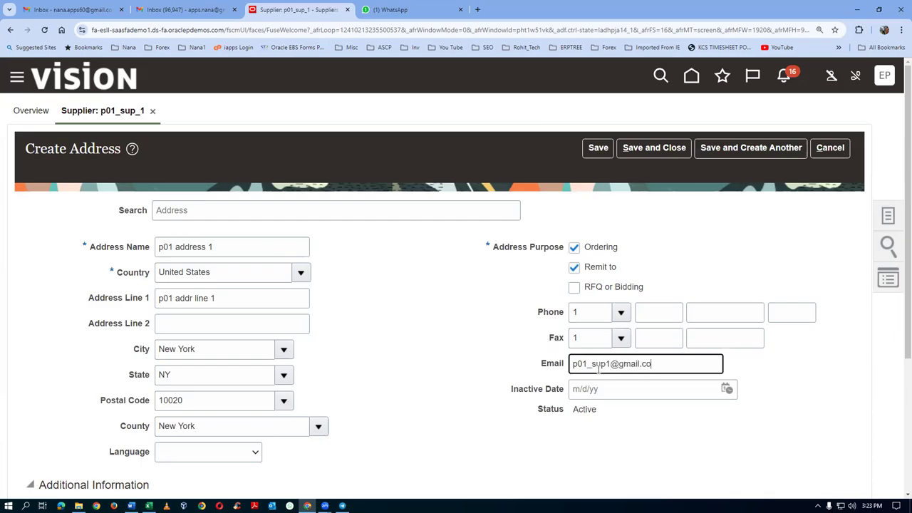
key("Tab")
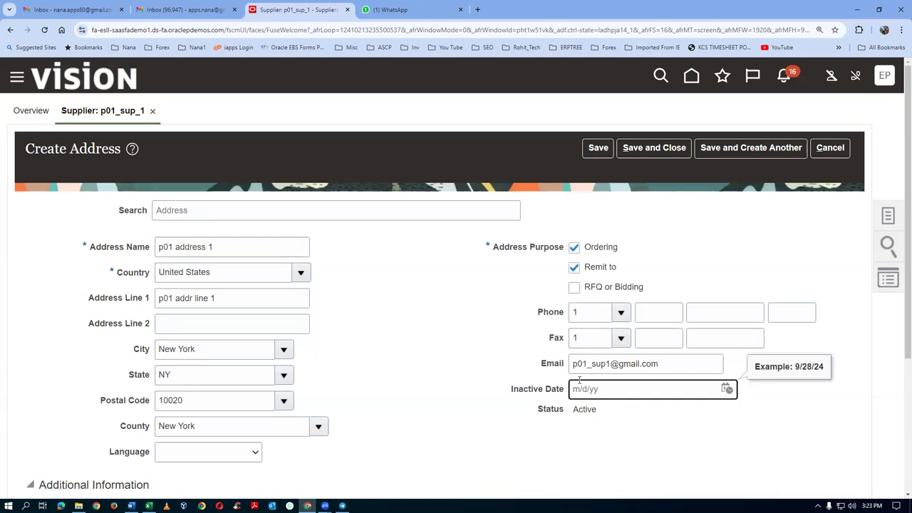
scroll(427, 390, "down", 2)
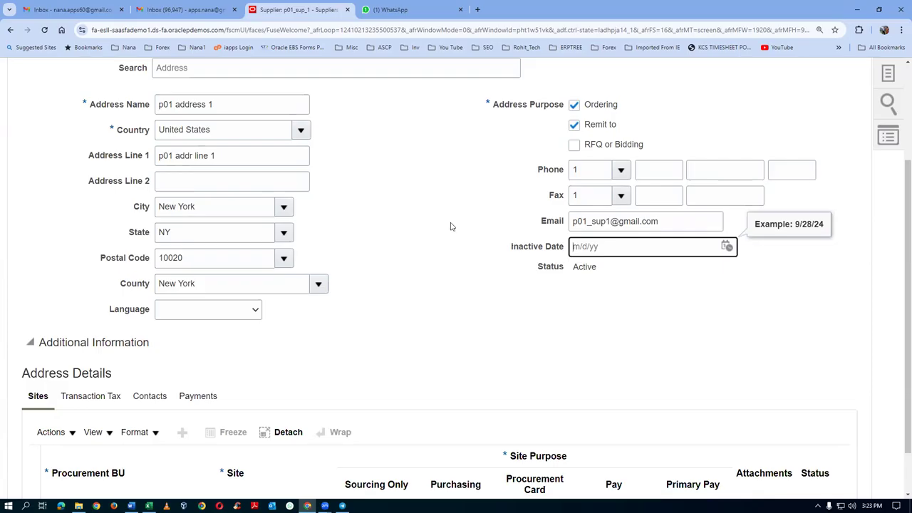
left_click(157, 33)
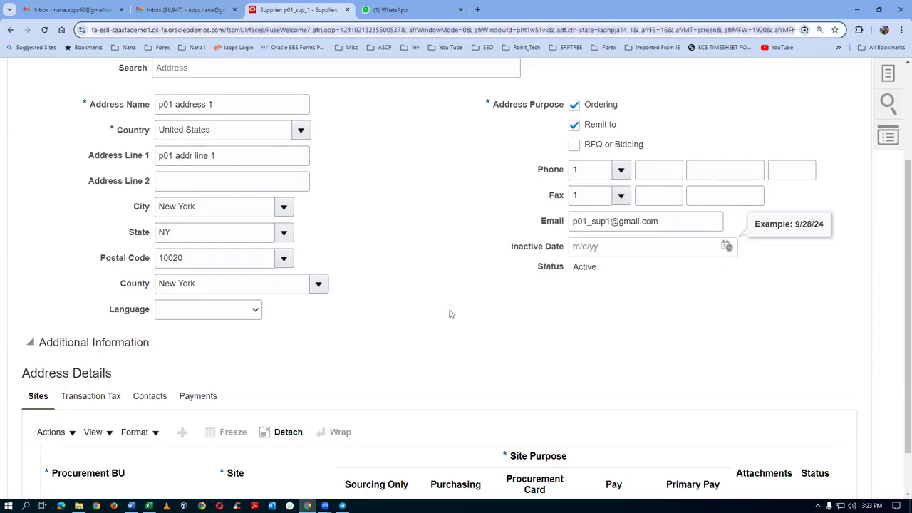
left_click(634, 224)
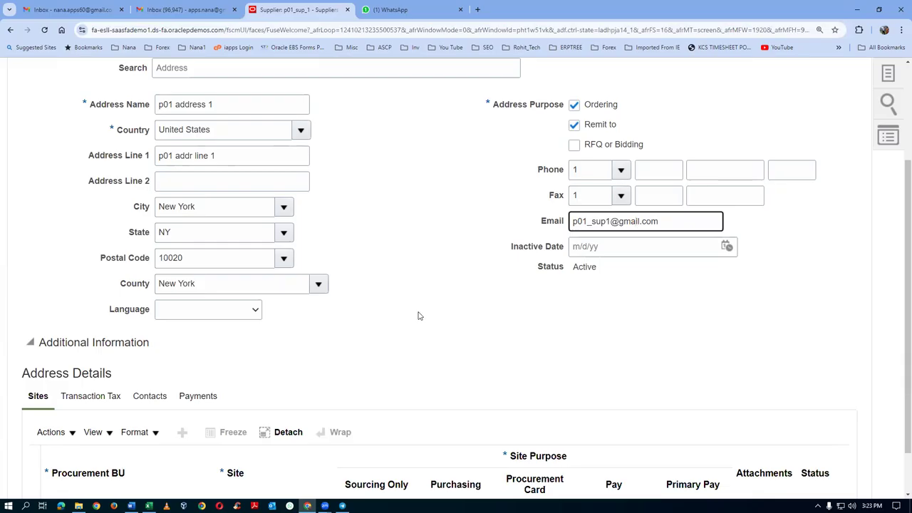
scroll(419, 316, "up", 2)
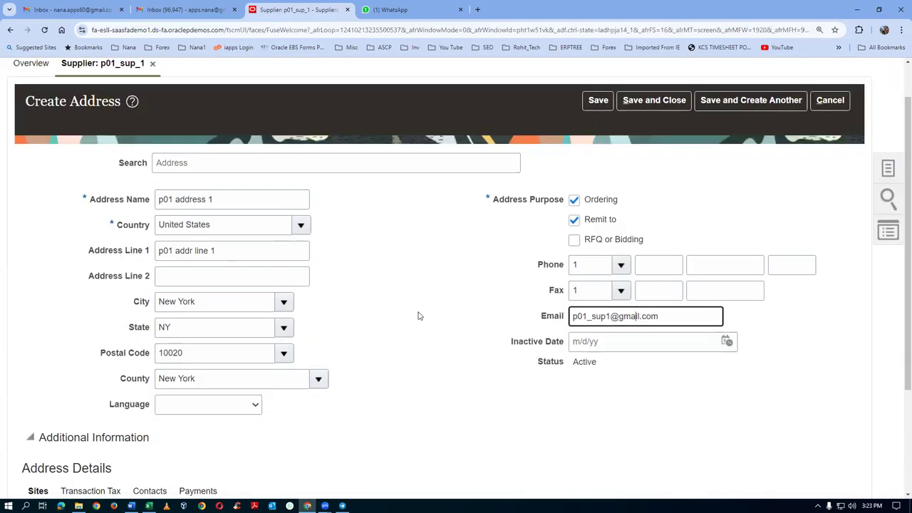
Step: Save the new address, then save and close supplier p01_sup_1
left_click(598, 100)
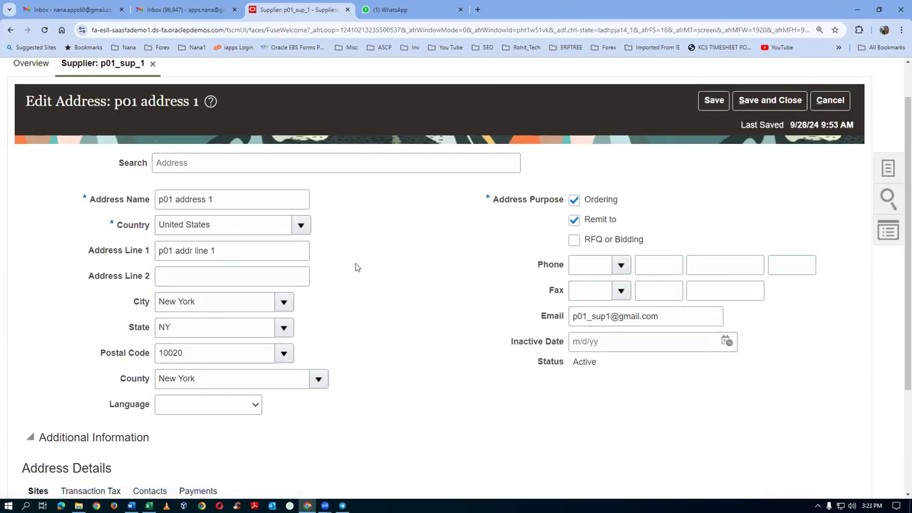
scroll(357, 267, "up", 1)
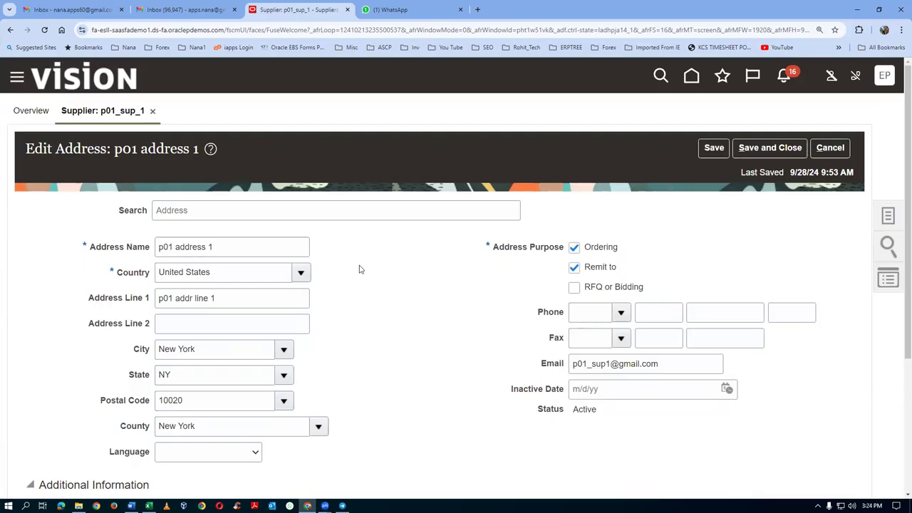
scroll(359, 268, "down", 3)
scroll(360, 269, "up", 3)
left_click(770, 151)
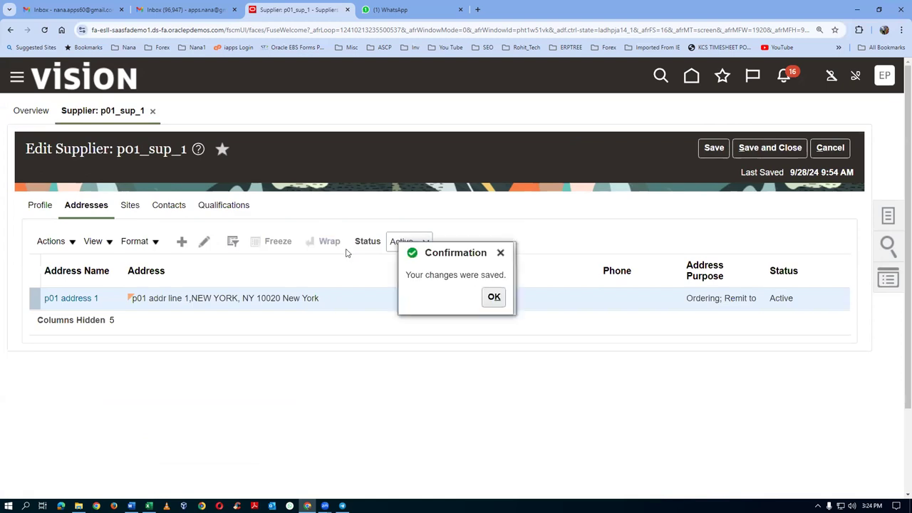
left_click(493, 298)
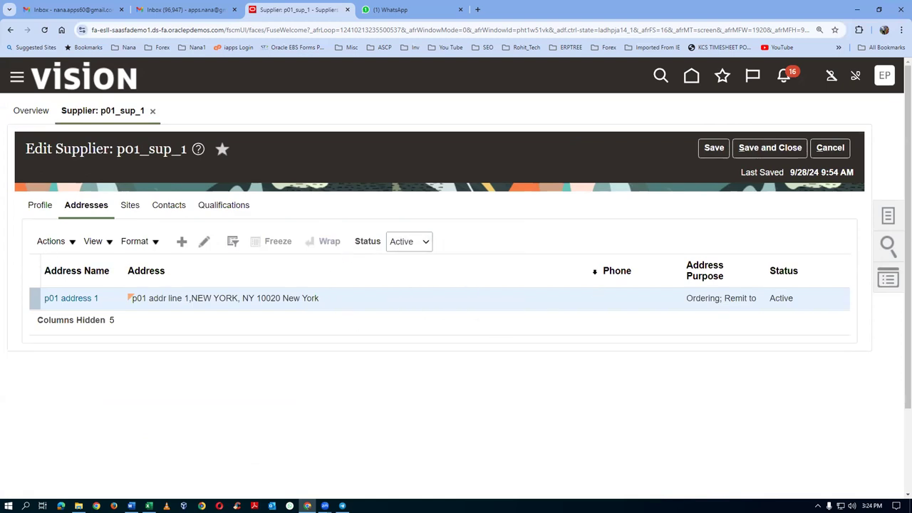
left_click(770, 148)
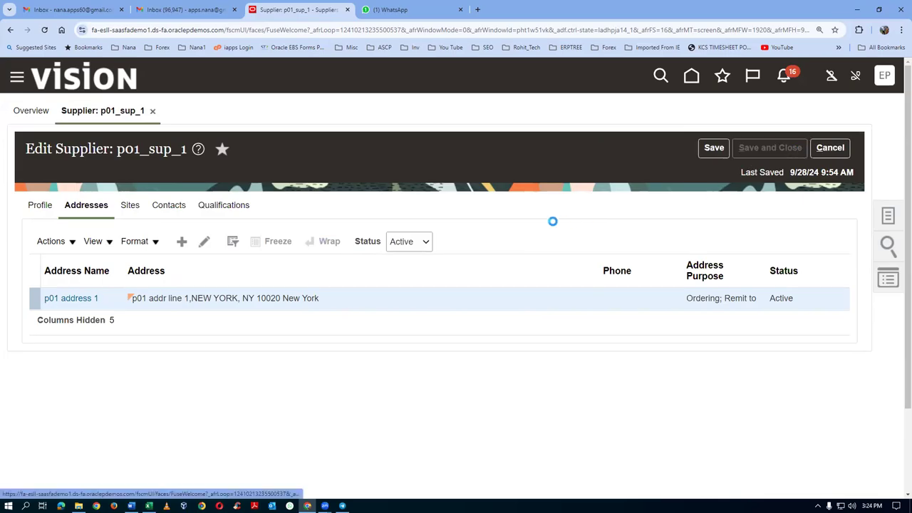
left_click(489, 192)
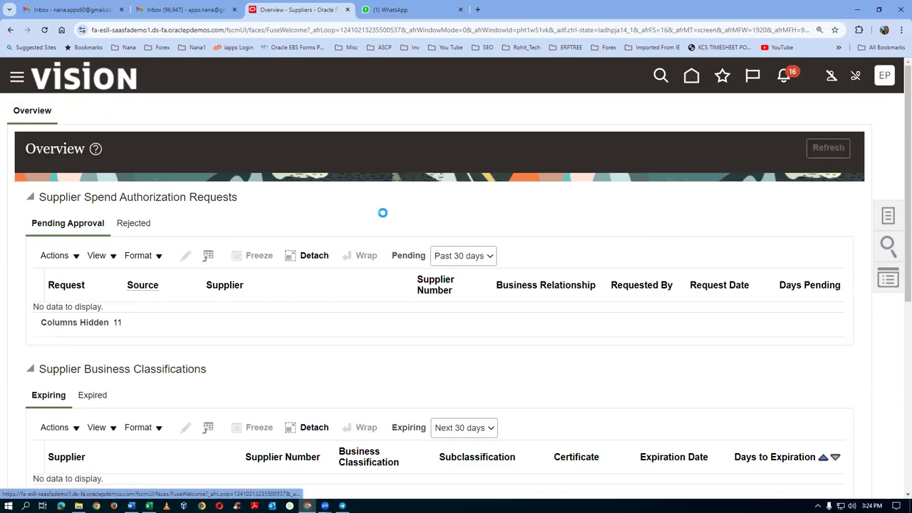
scroll(253, 228, "down", 3)
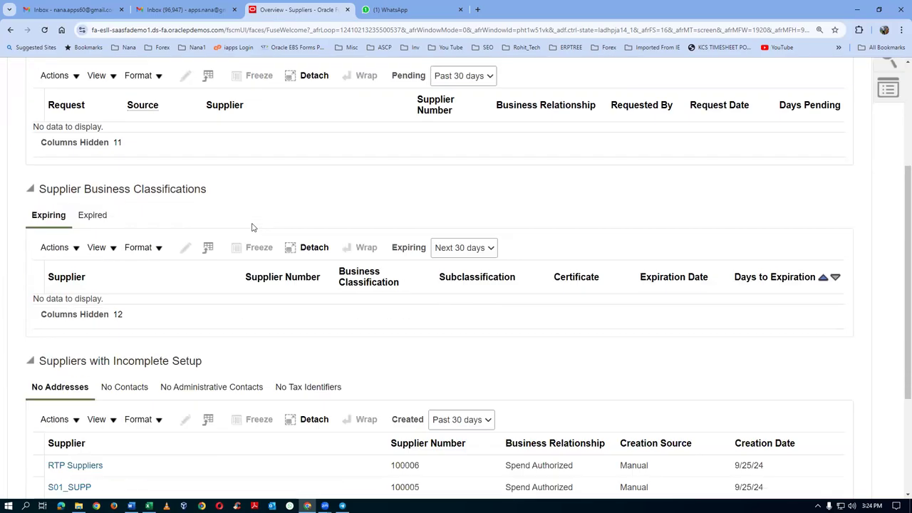
scroll(252, 228, "down", 1)
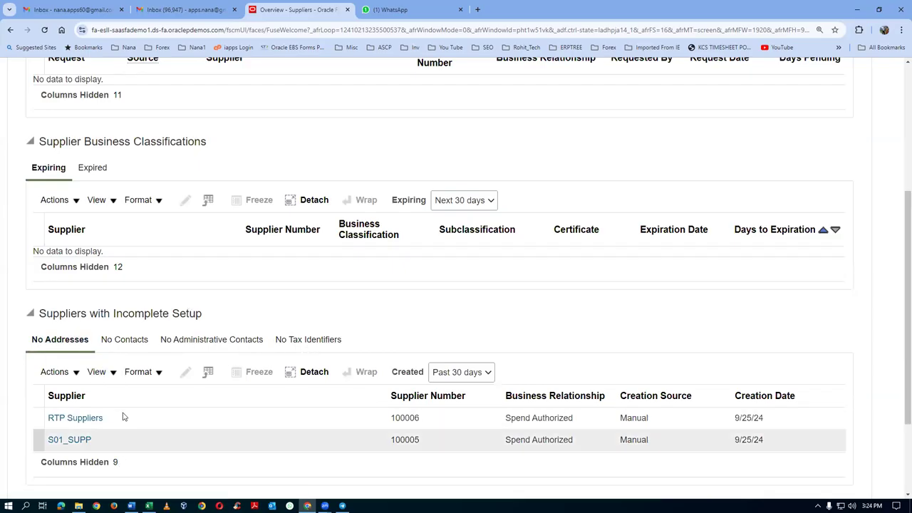
scroll(125, 419, "down", 2)
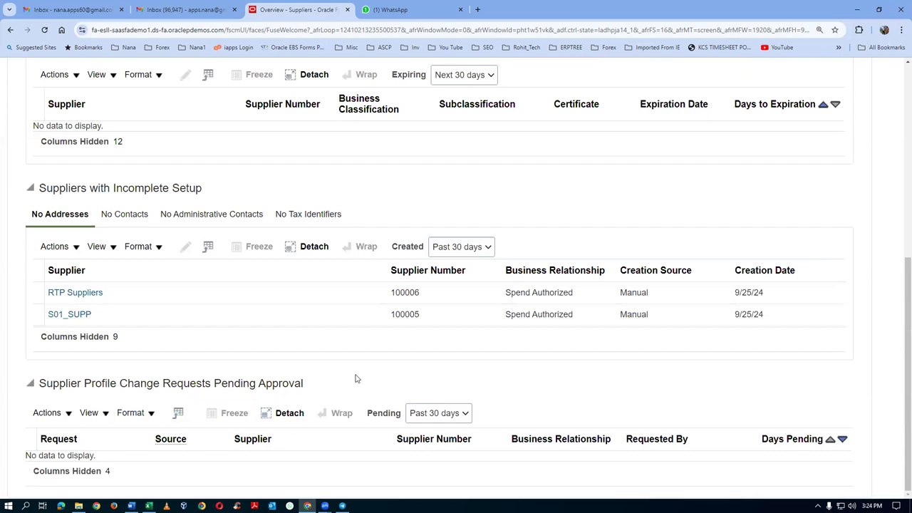
scroll(900, 289, "up", 6)
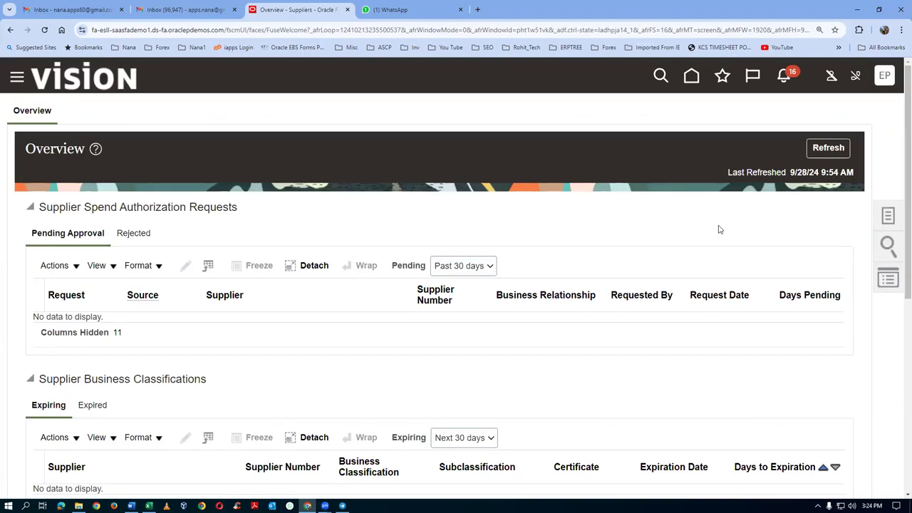
left_click(694, 75)
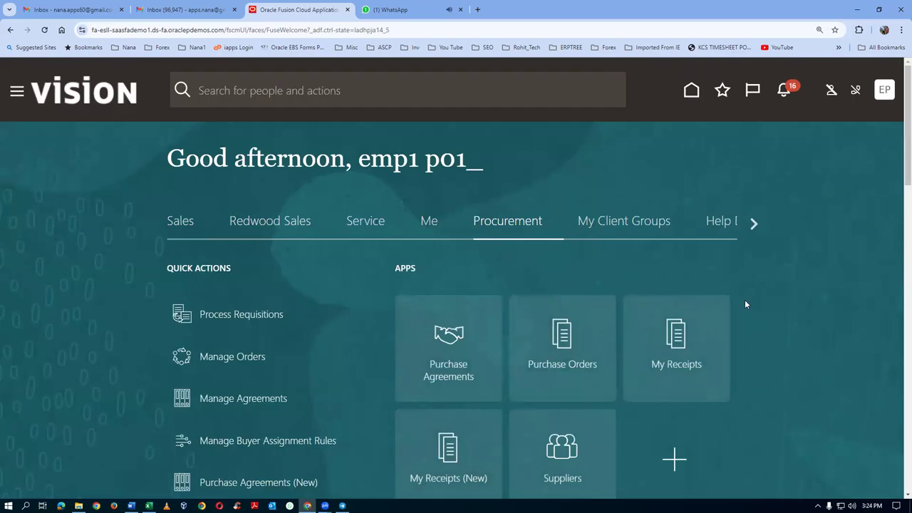
Step: In Setup and Maintenance, search 'man%sup%a' and open Manage Internal Supplier Profile Change Approvals
left_click(883, 90)
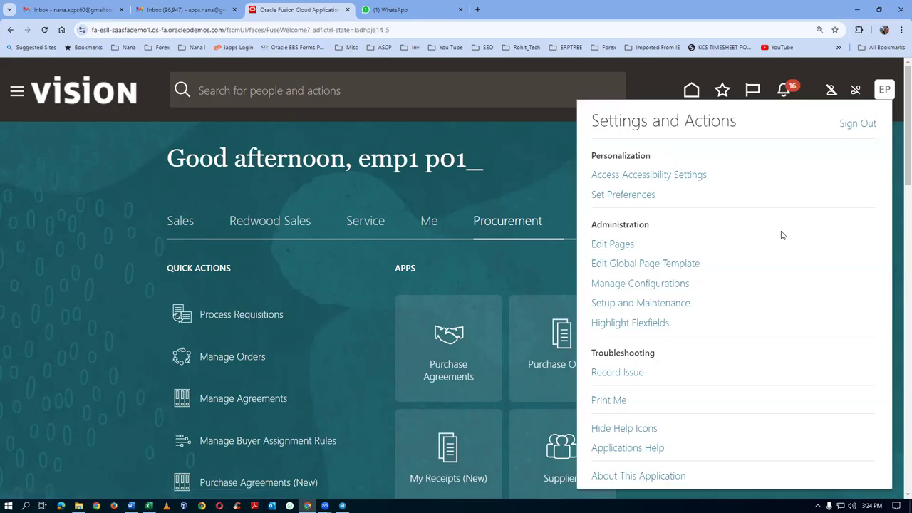
left_click(641, 303)
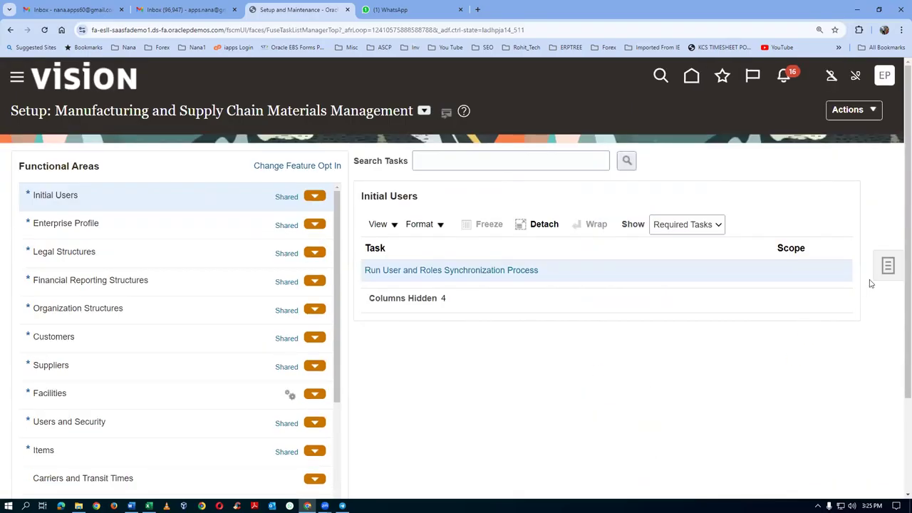
left_click(888, 266)
left_click(794, 312)
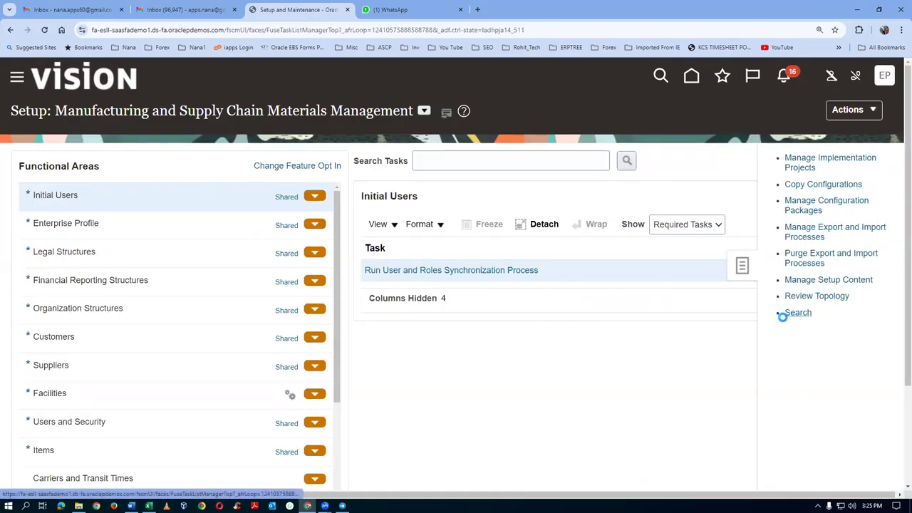
left_click(268, 162)
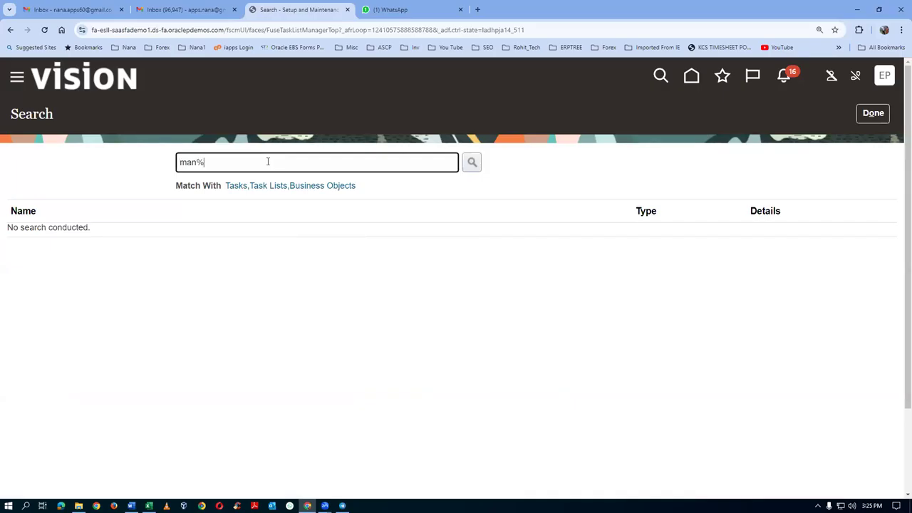
type("man%sup%app%")
key("Return")
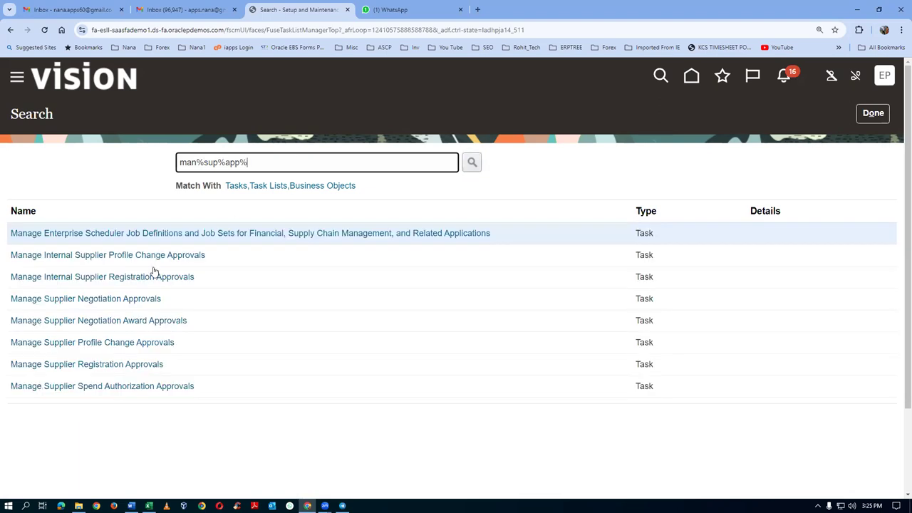
left_click(111, 255)
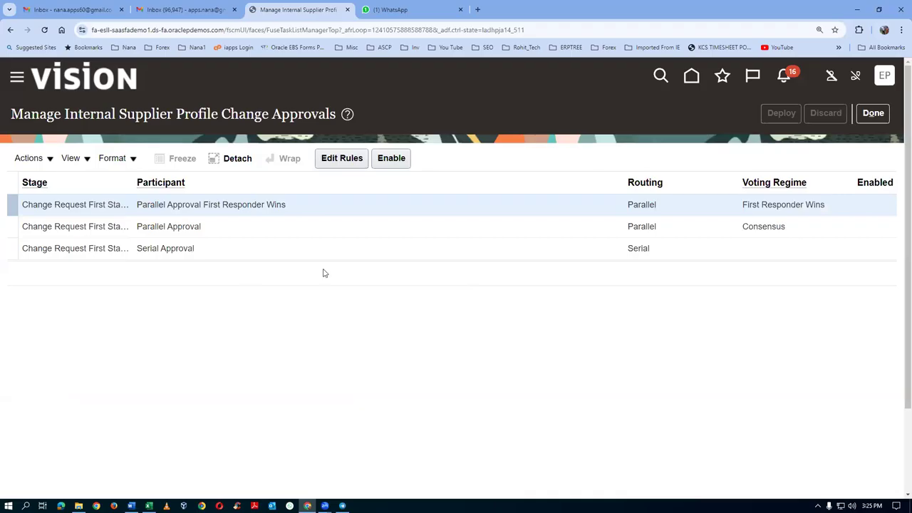
Step: Enable the Serial Approval participant, leaving its rules unchanged, and return to the search results
left_click(249, 250)
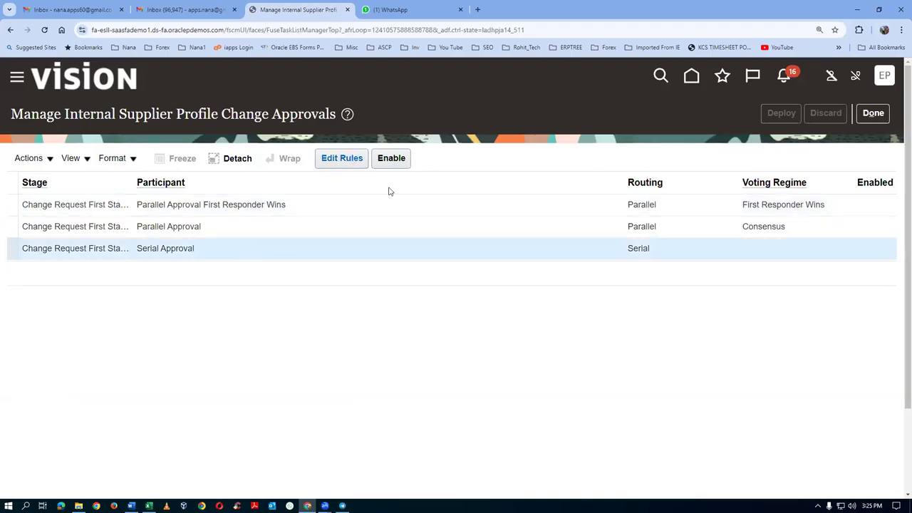
left_click(360, 162)
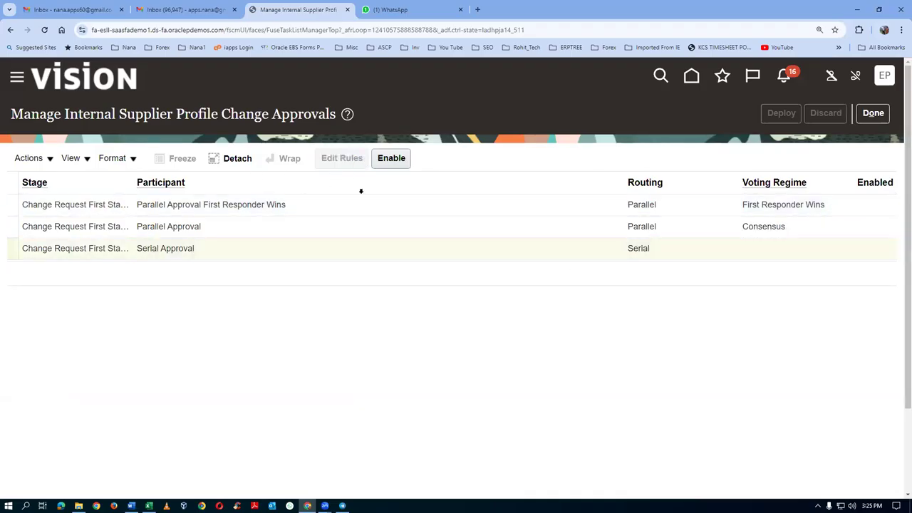
scroll(288, 322, "down", 2)
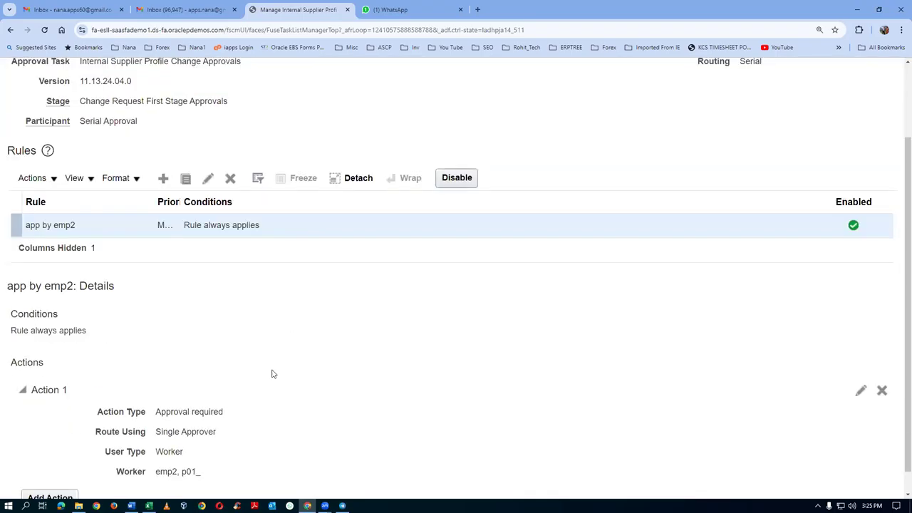
scroll(280, 404, "up", 2)
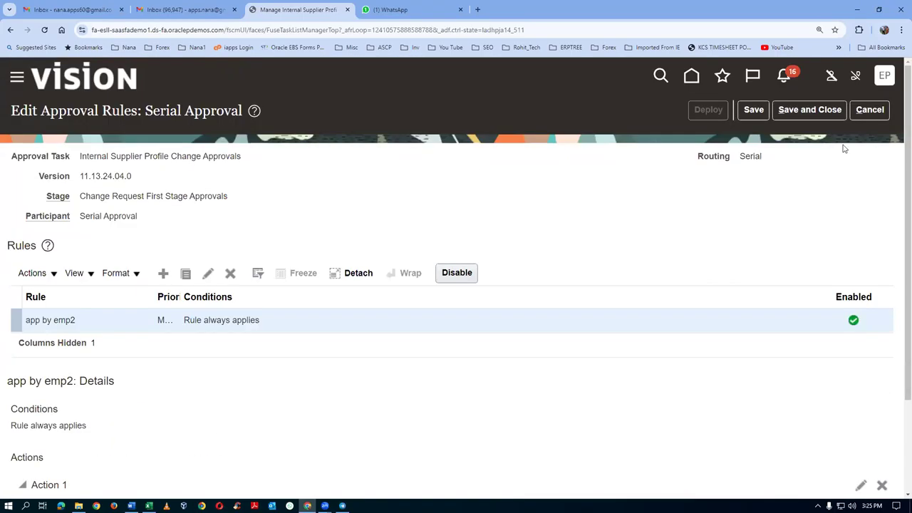
left_click(870, 109)
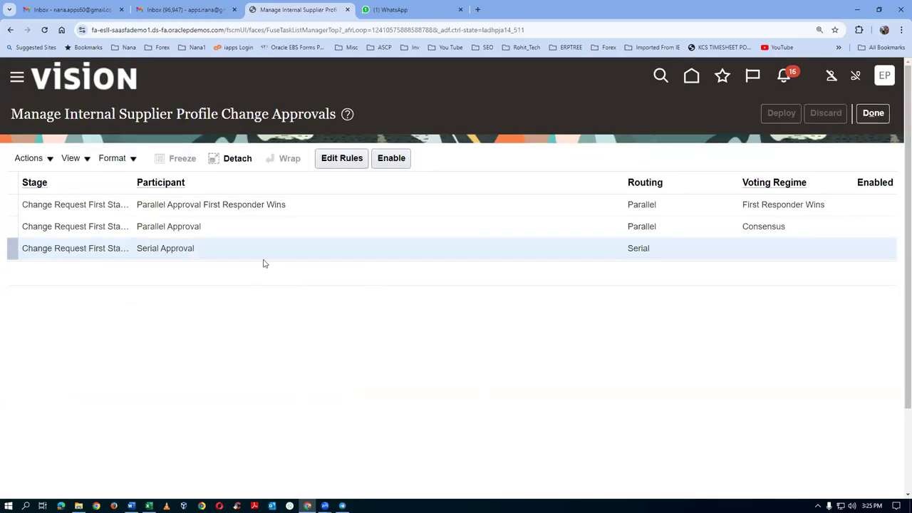
left_click(391, 157)
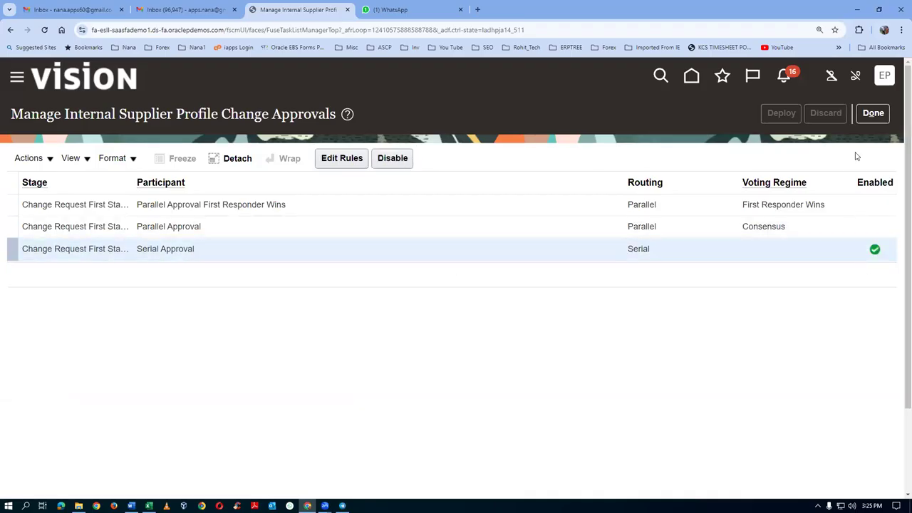
left_click(873, 113)
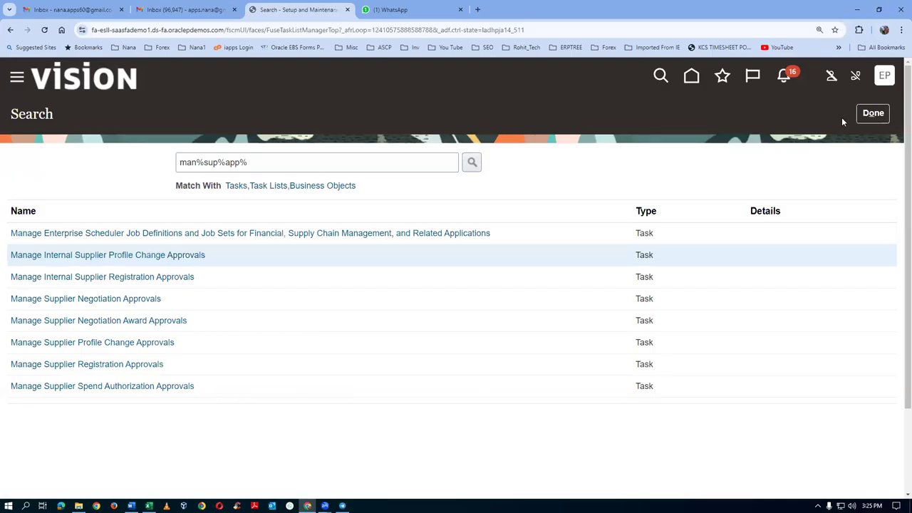
Step: Leave setup, sign out with confirmation, and sign back in with the saved credentials
left_click(874, 113)
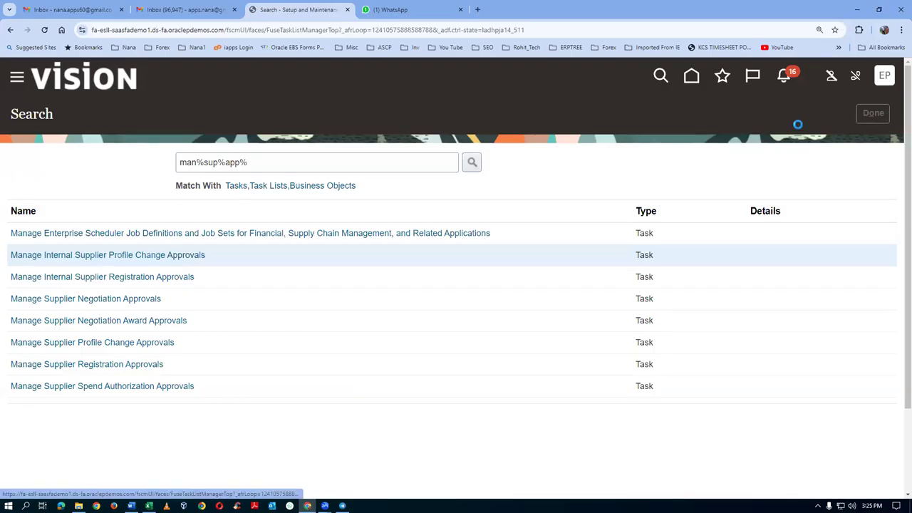
left_click(885, 74)
left_click(860, 114)
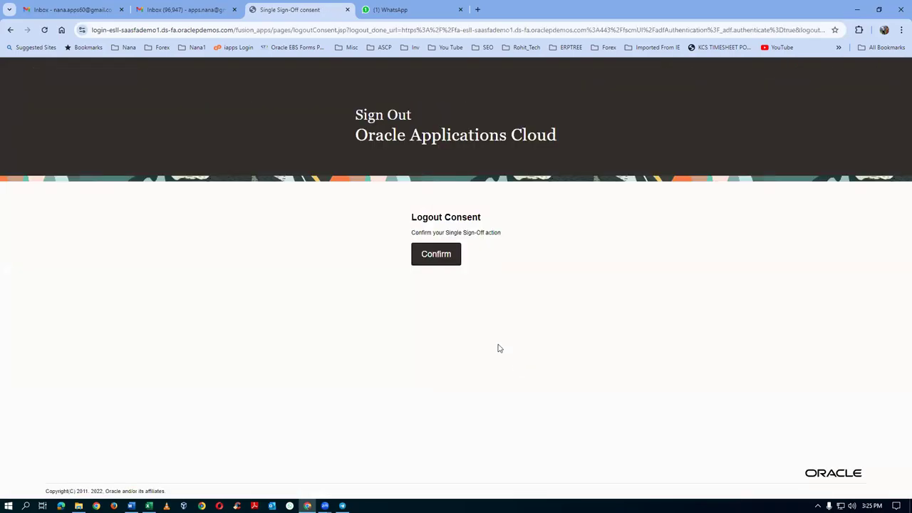
left_click(435, 258)
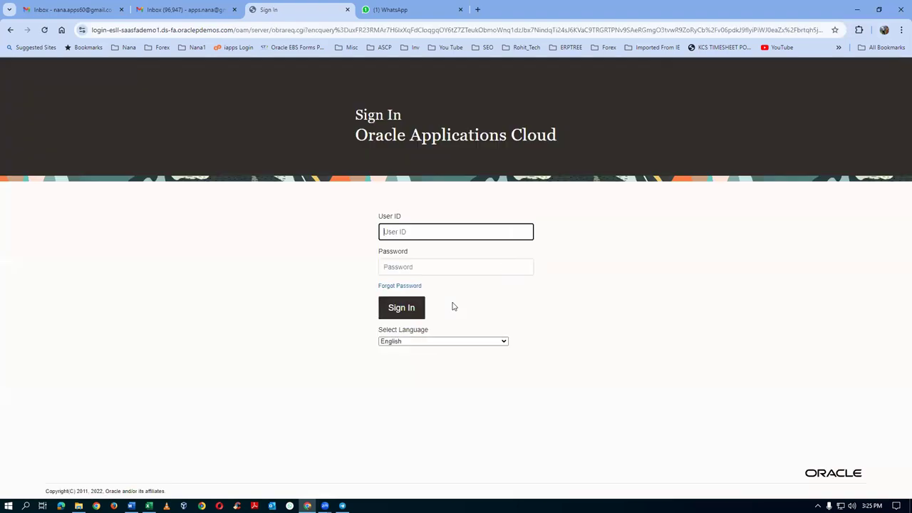
left_click(388, 308)
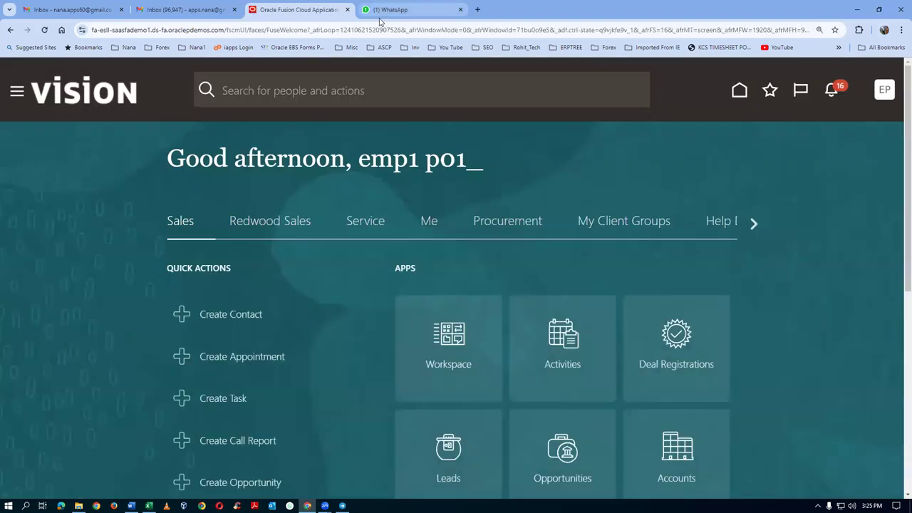
left_click(385, 10)
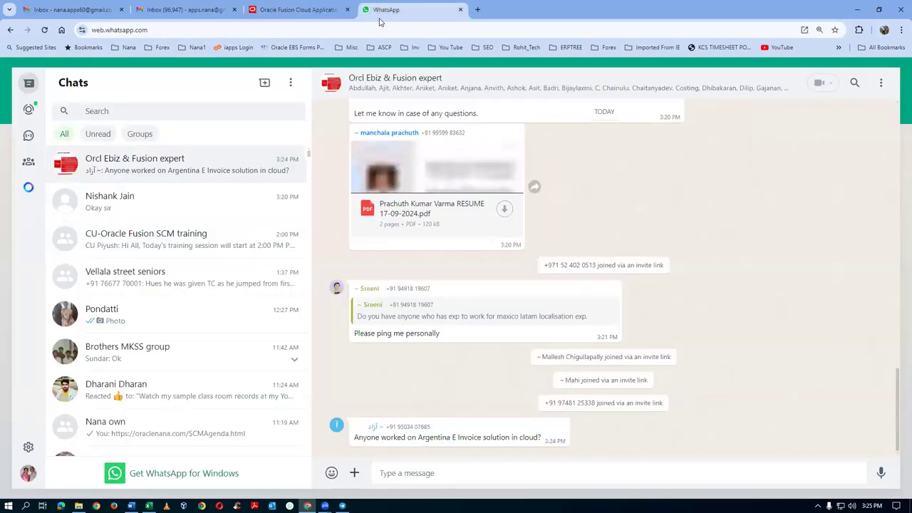
left_click(299, 10)
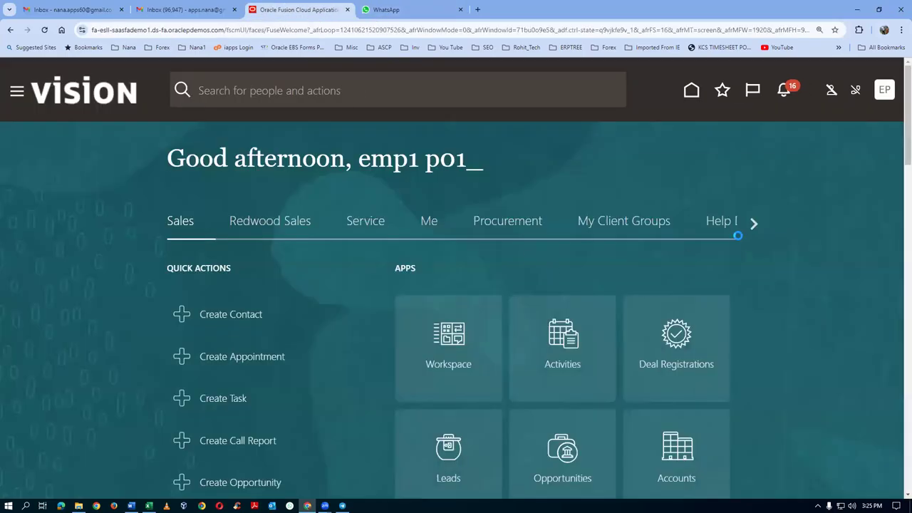
Step: Open the Procurement group's Suppliers work area and show its supplier Tasks panel
left_click(753, 225)
left_click(753, 225)
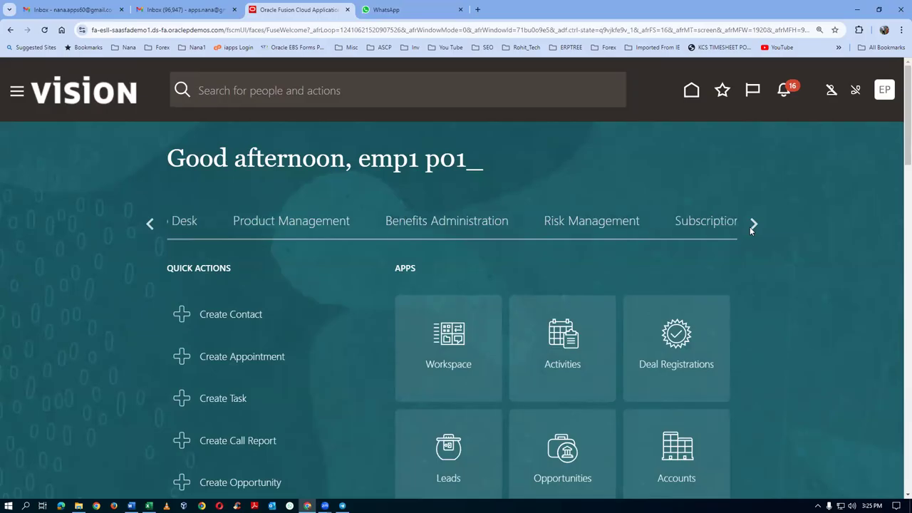
left_click(152, 224)
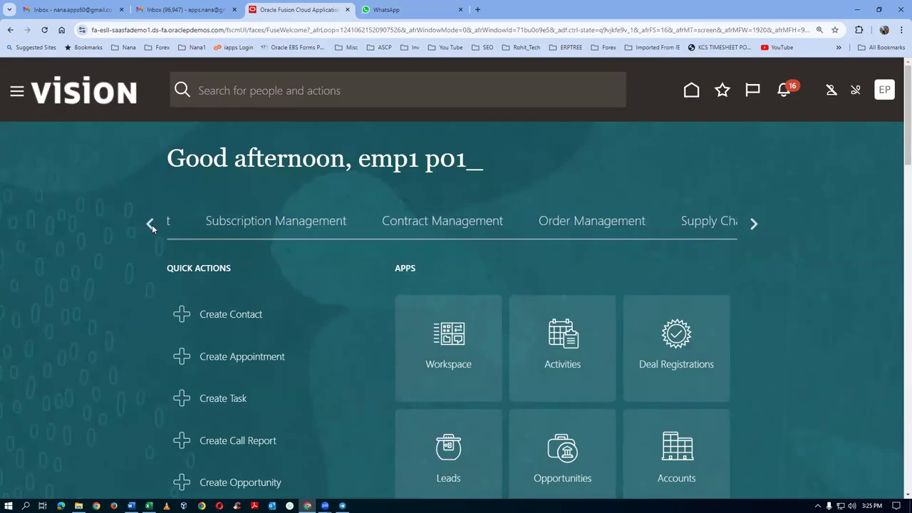
left_click(151, 224)
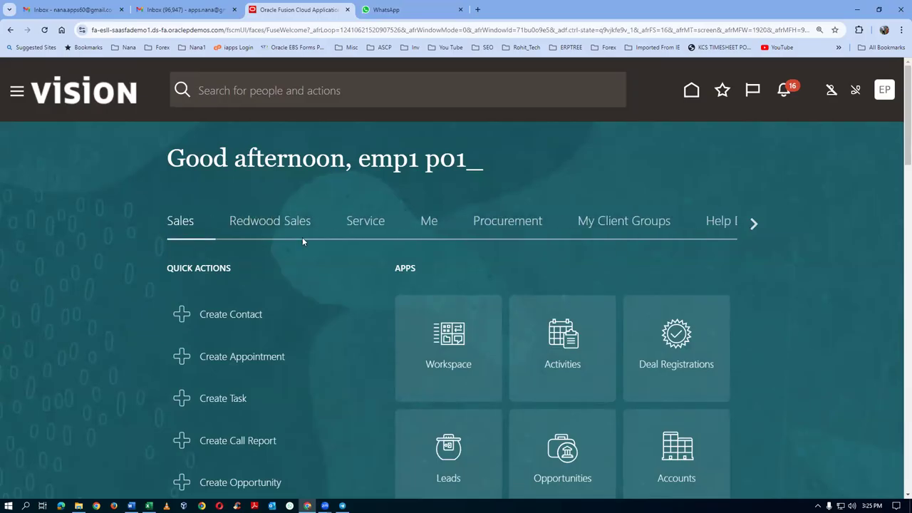
left_click(517, 223)
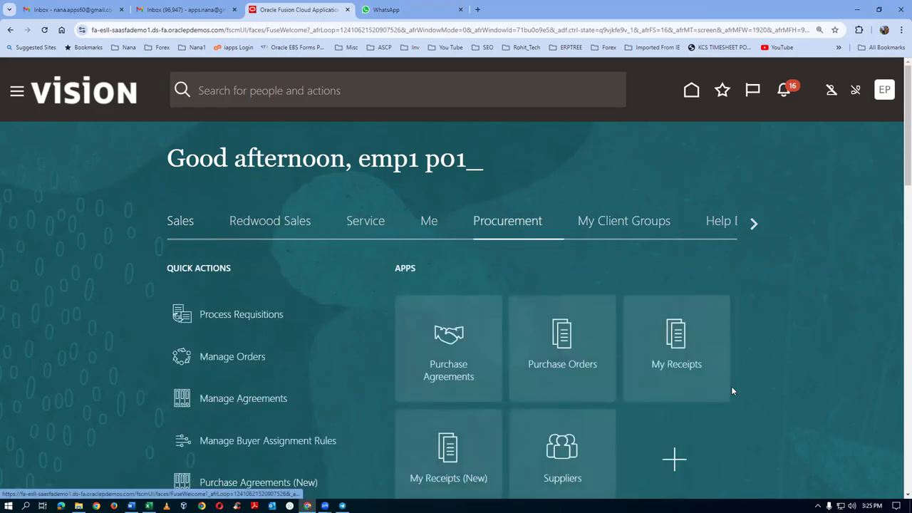
scroll(839, 432, "down", 1)
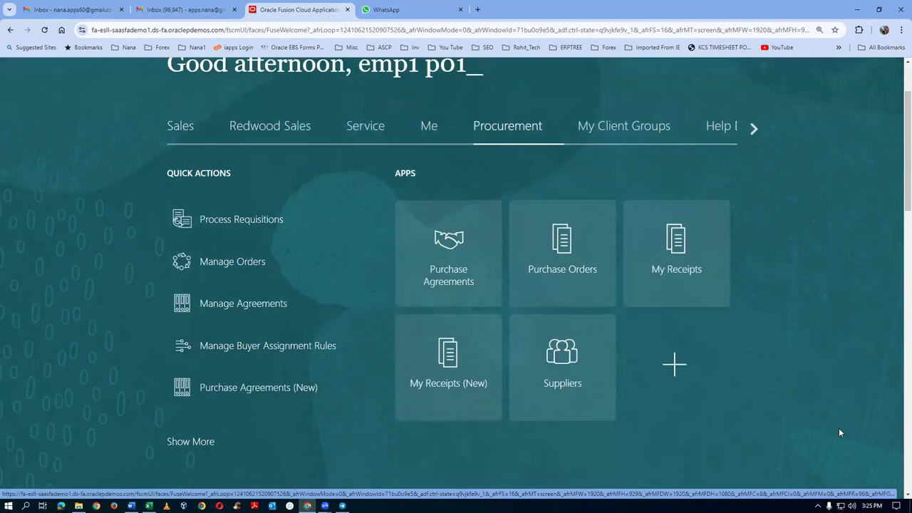
left_click(573, 392)
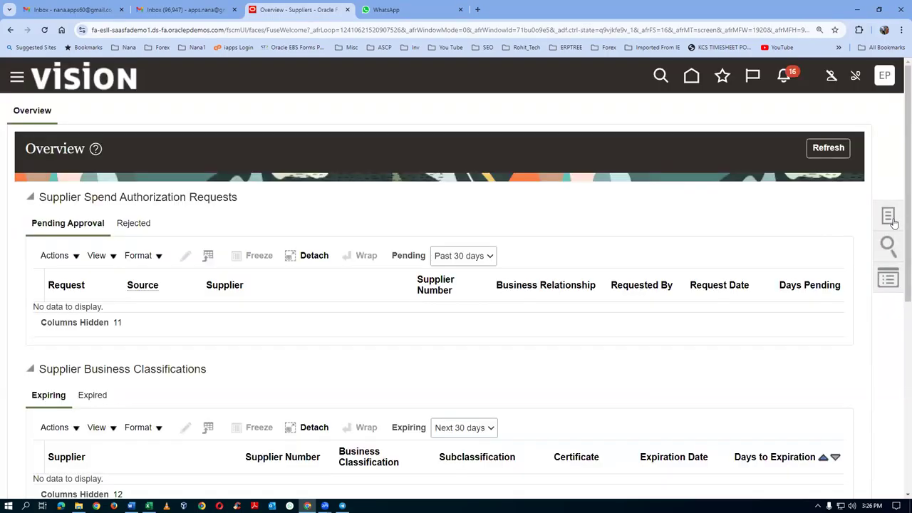
left_click(891, 221)
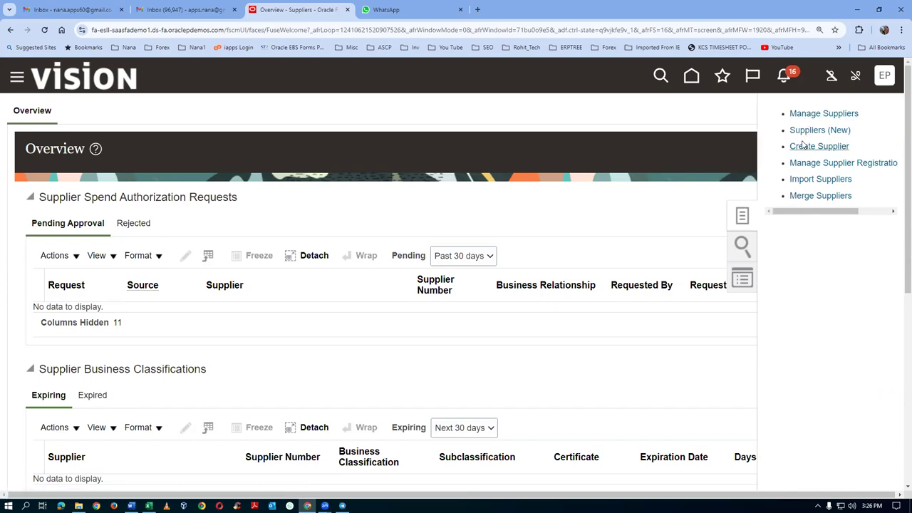
Step: Create supplier p01_sup_2 as a Spend Authorized business relationship with Corporation tax organization type
left_click(803, 146)
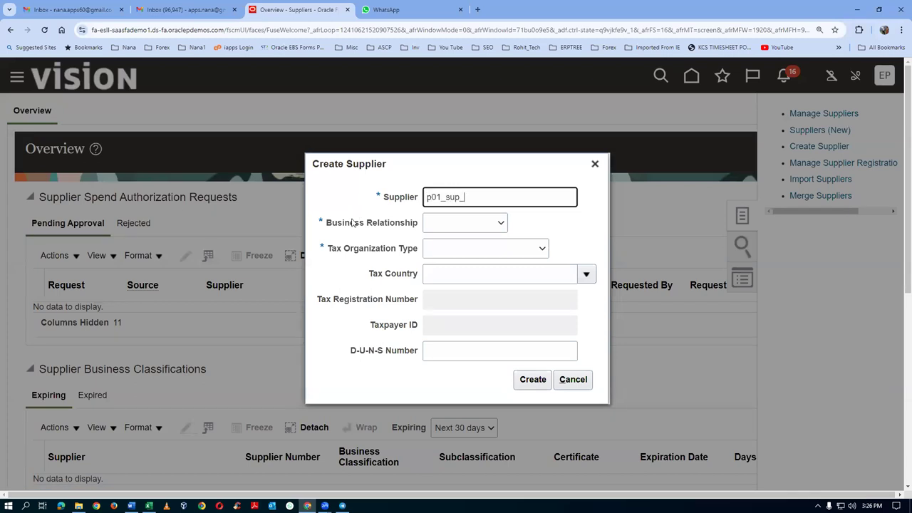
left_click(478, 225)
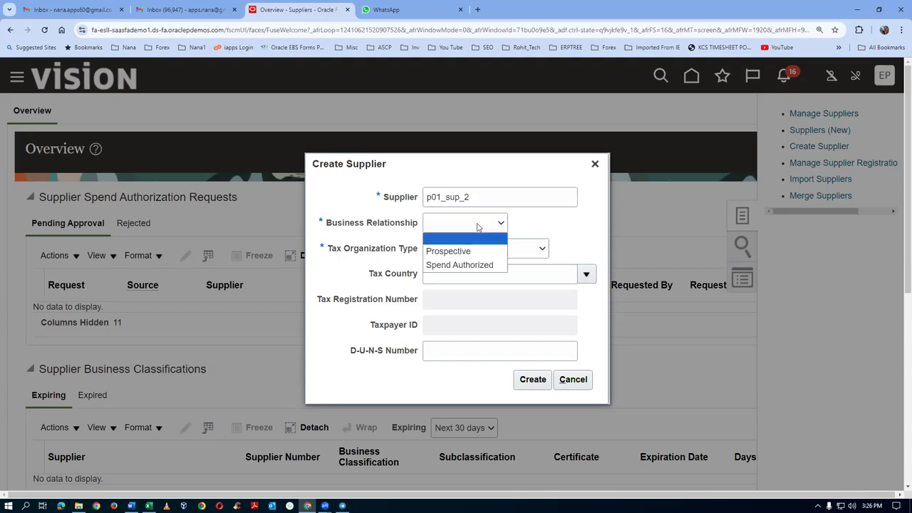
left_click(485, 266)
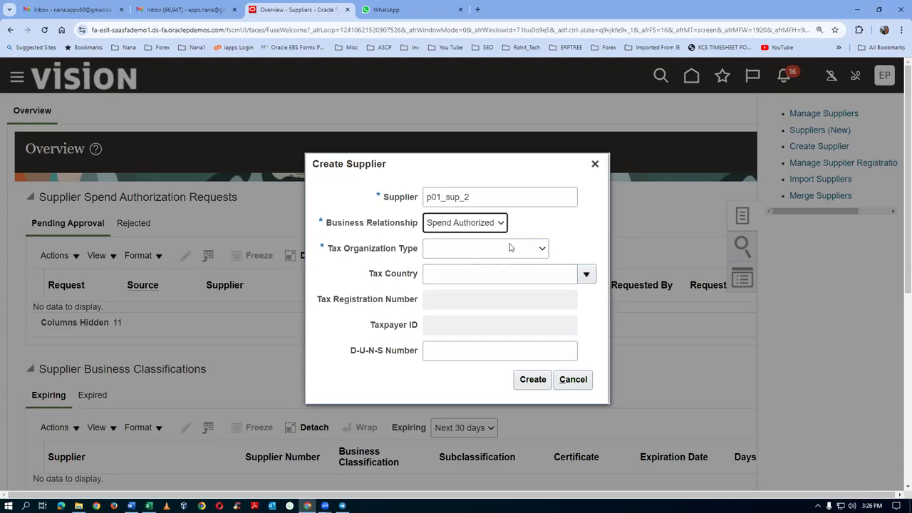
left_click(510, 248)
left_click(488, 274)
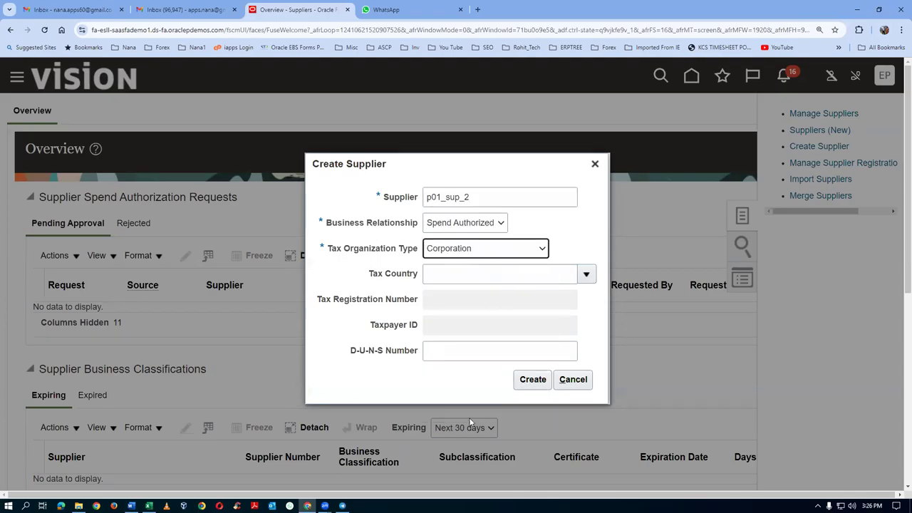
left_click(535, 382)
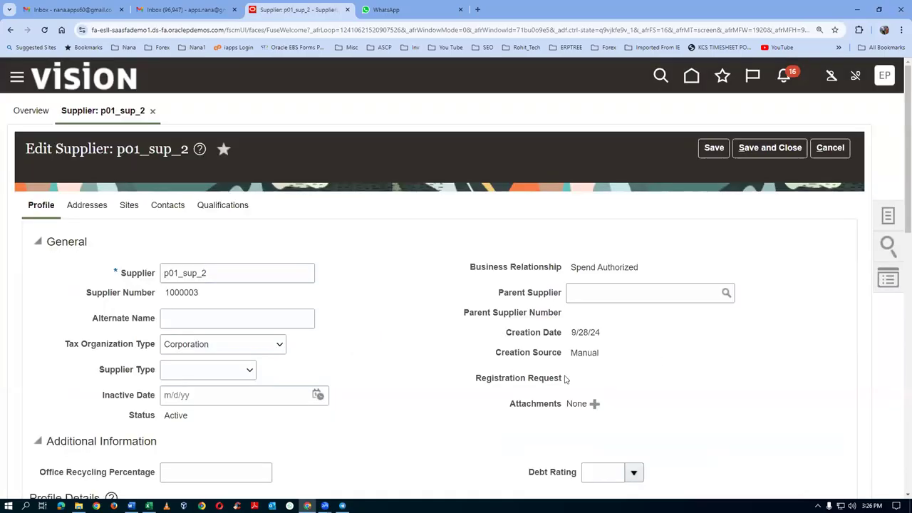
Step: Make Check the default payment method, save, and begin a new supplier address
scroll(107, 344, "down", 2)
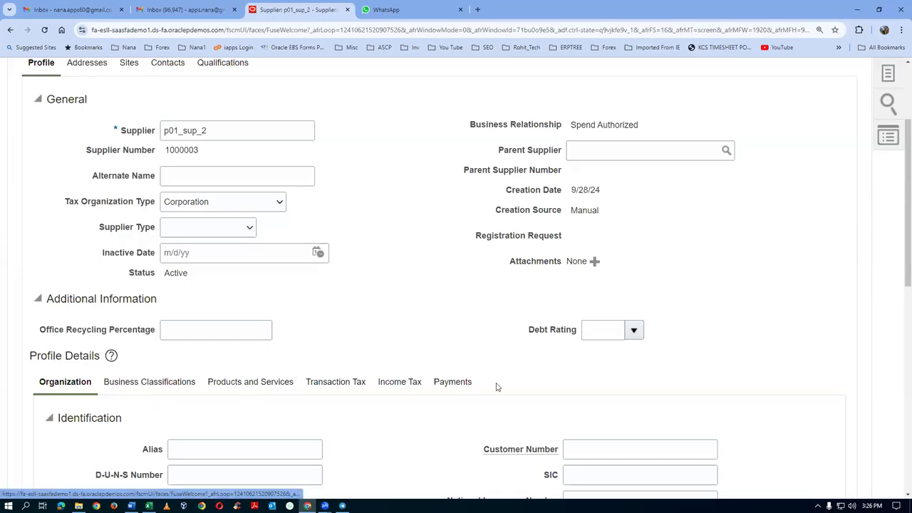
left_click(452, 381)
scroll(101, 341, "down", 1)
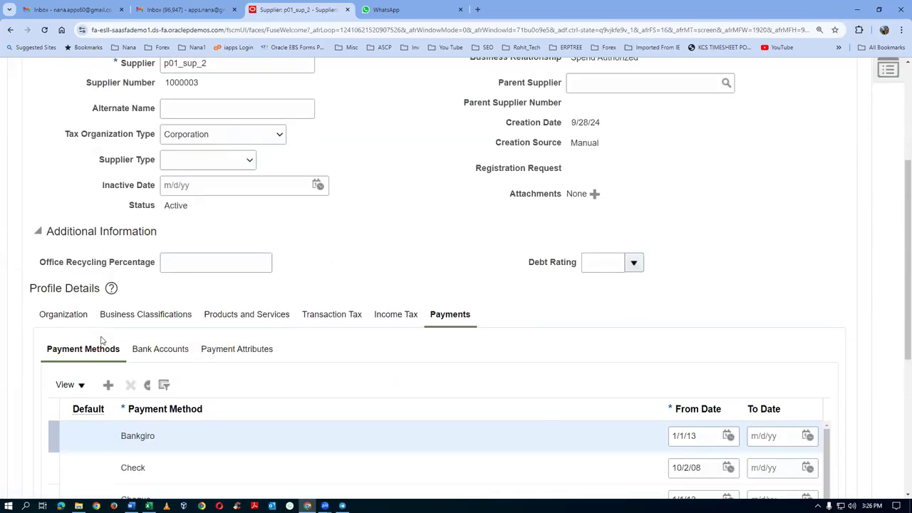
left_click(55, 463)
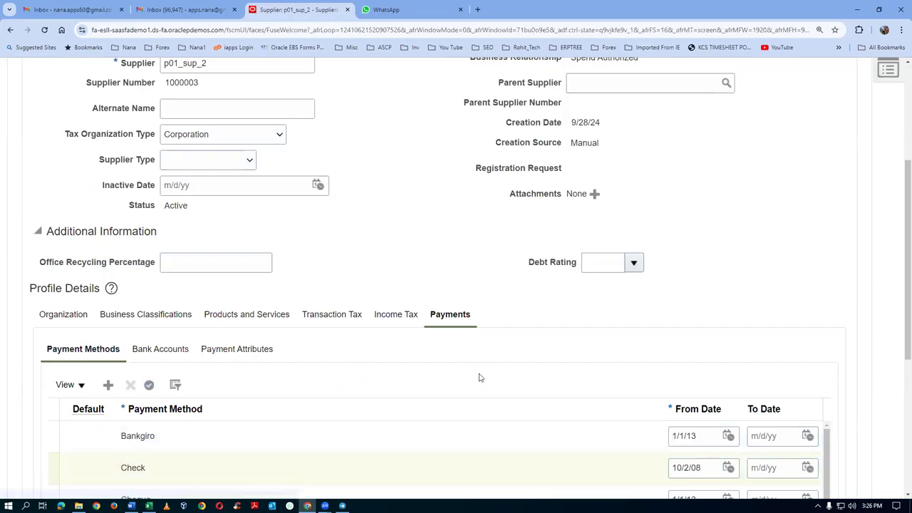
scroll(724, 296, "up", 3)
left_click(713, 128)
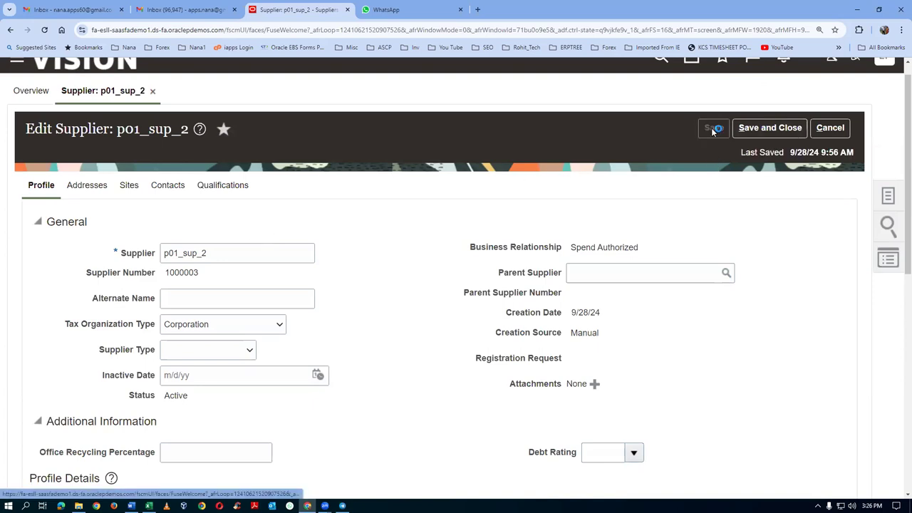
left_click(87, 186)
left_click(181, 222)
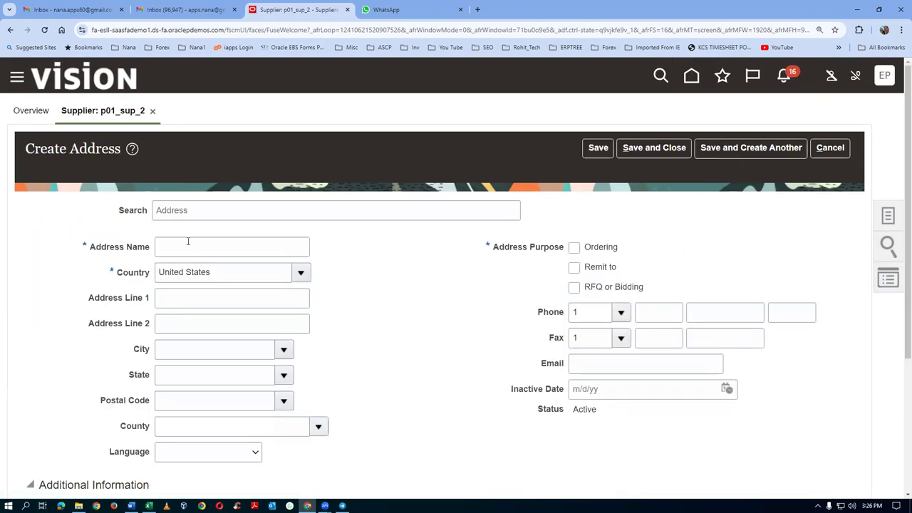
Step: Enter address name p01_sup_2_address, line 1 p01_addr_2, and postal code 10020 (New York, NY)
left_click(188, 242)
type("p01_sup_2")
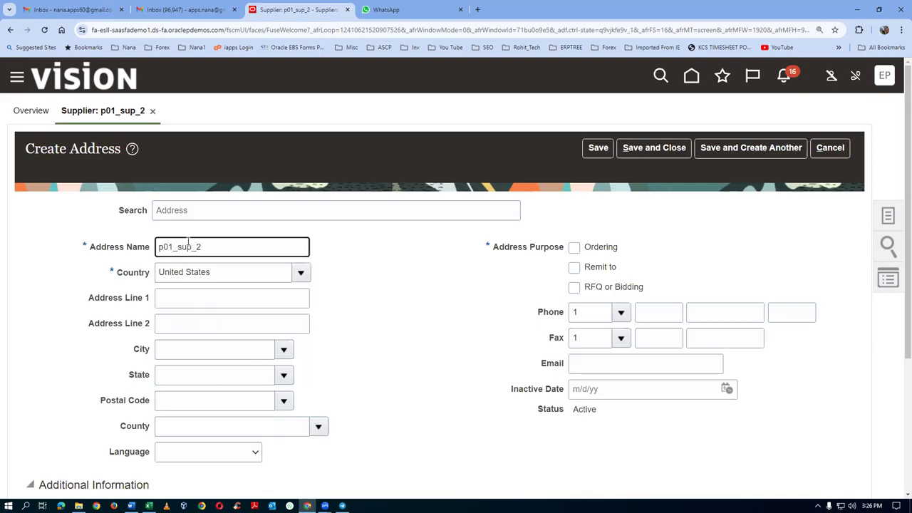
type("_address")
left_click(192, 297)
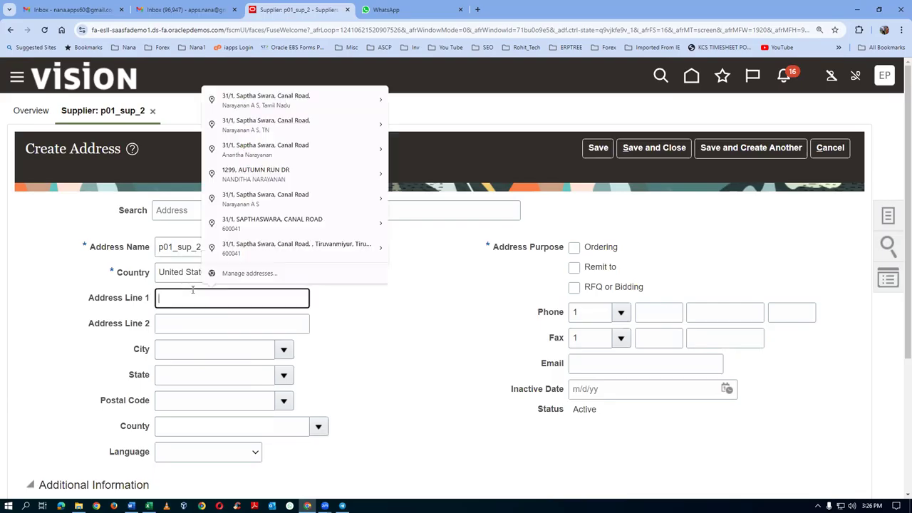
type("p01_addr")
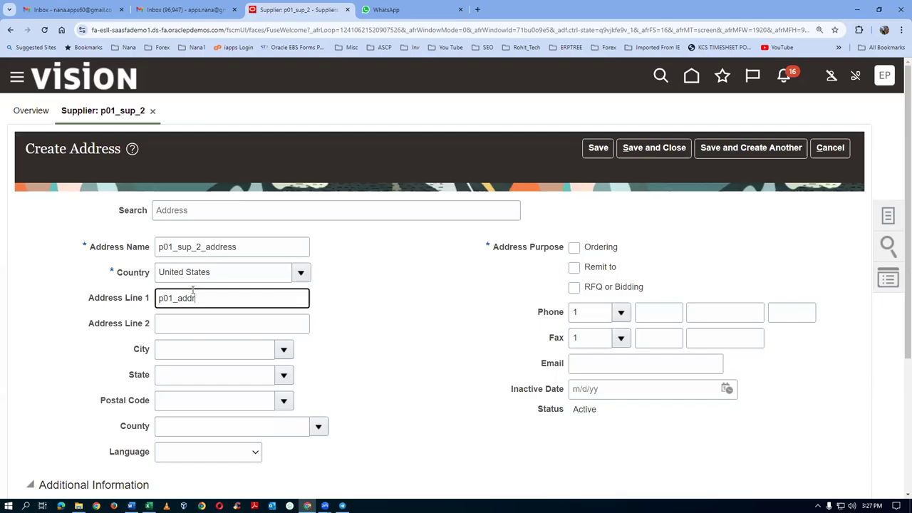
type("_2_line_1")
left_click(200, 406)
type("10020")
key("Tab")
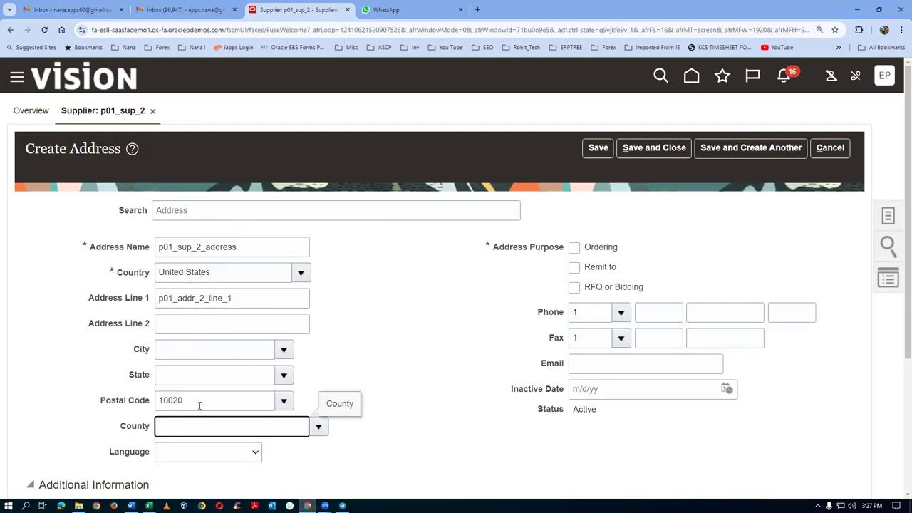
left_click(488, 345)
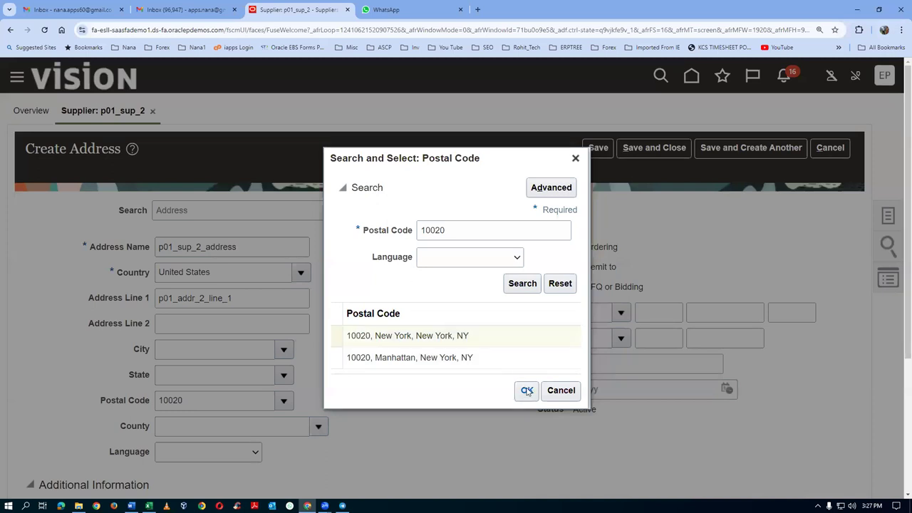
left_click(526, 391)
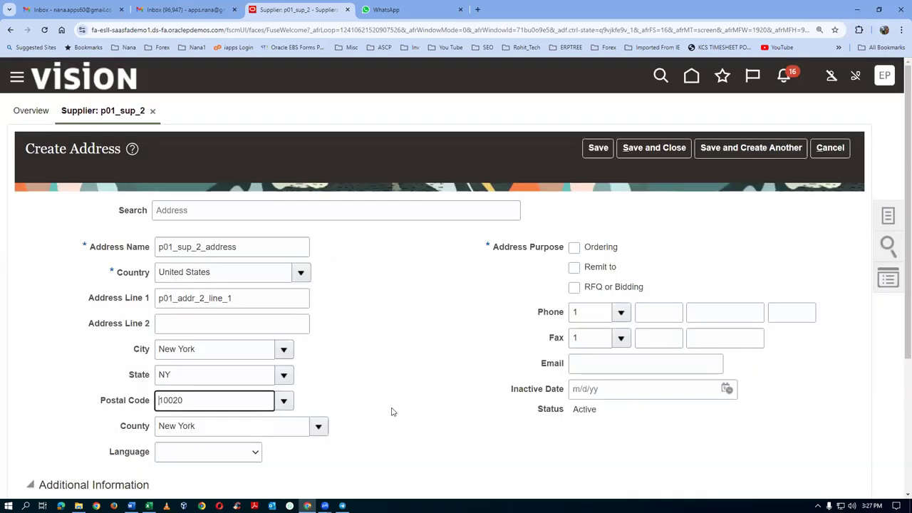
Step: Tick Ordering and Remit to, enter the contact e-mail, and save and close the address
left_click(574, 247)
left_click(574, 267)
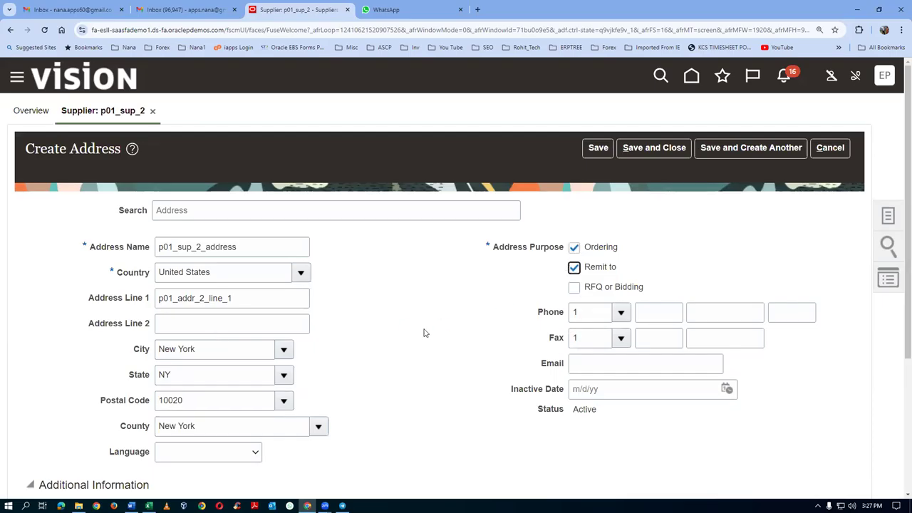
left_click(598, 360)
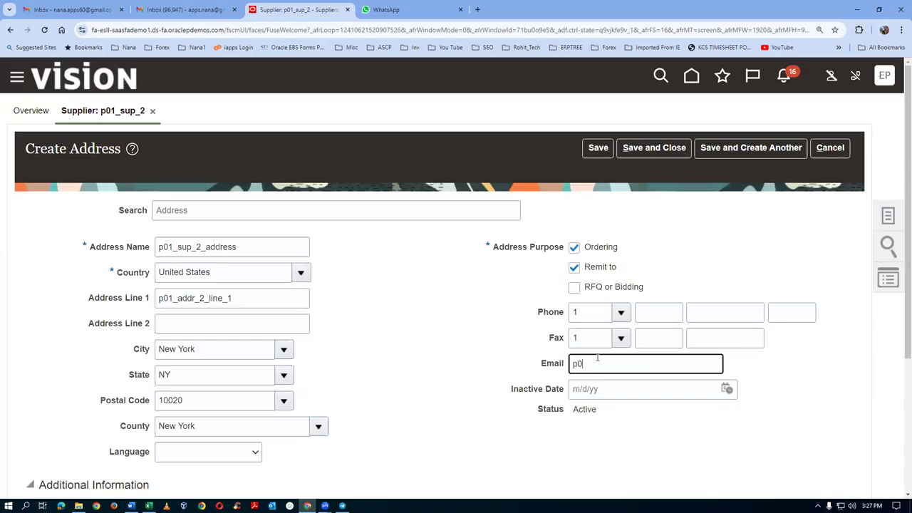
key("Tab")
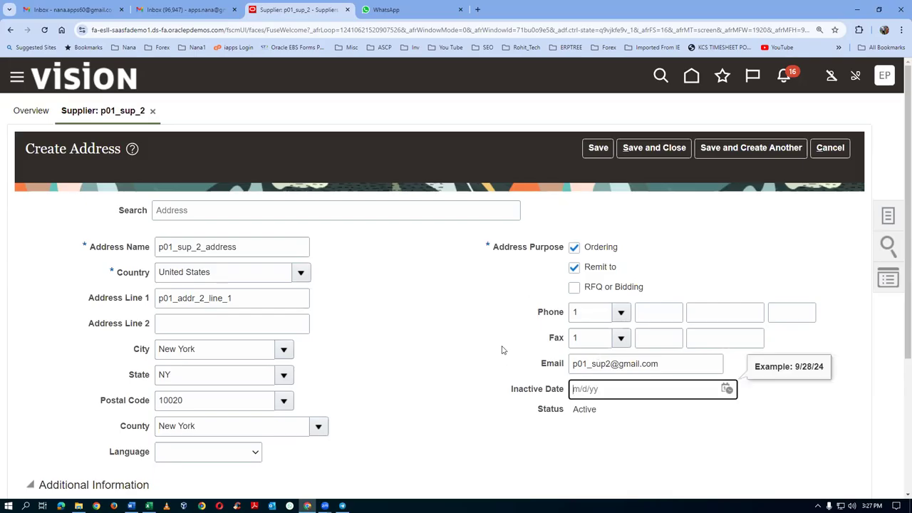
scroll(502, 351, "down", 2)
scroll(502, 351, "down", 1)
scroll(501, 317, "up", 3)
left_click(664, 148)
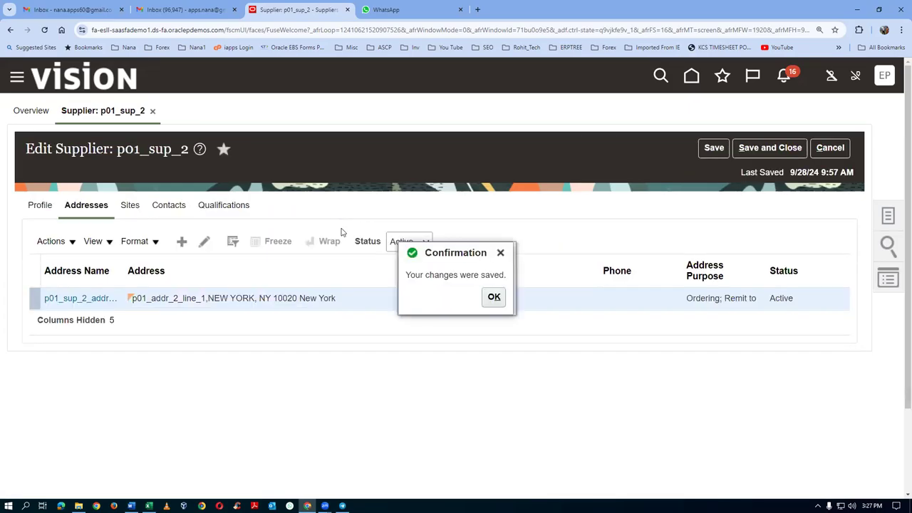
Step: Save and close p01_sup_2 past both confirmations, refresh the Suppliers overview, and choose Sign Out
left_click(495, 298)
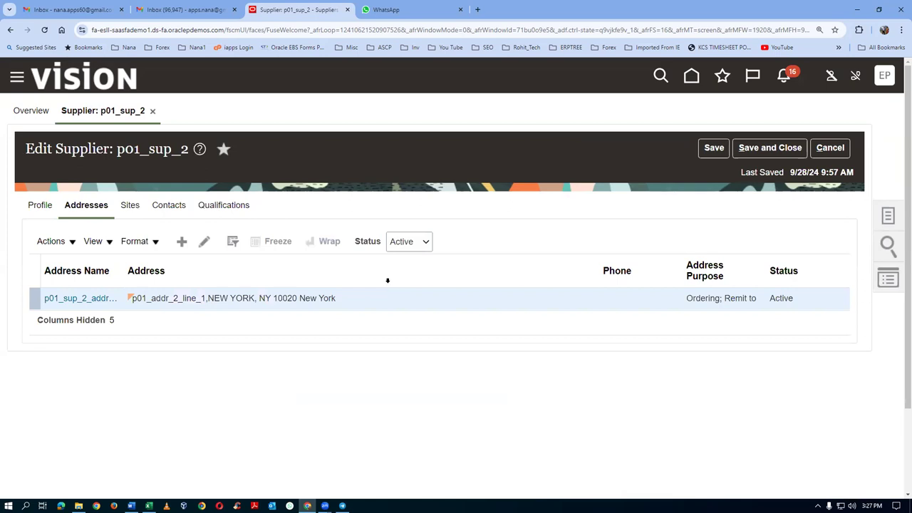
left_click(756, 149)
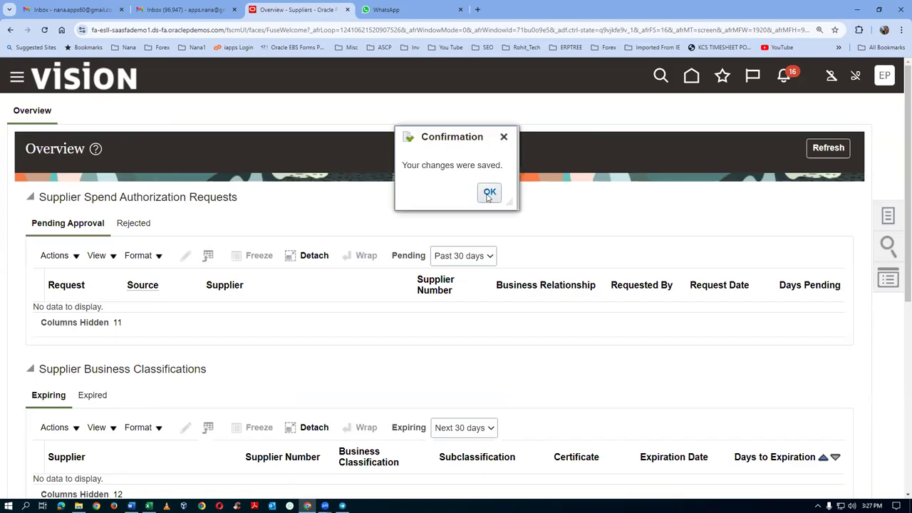
left_click(487, 193)
left_click(831, 149)
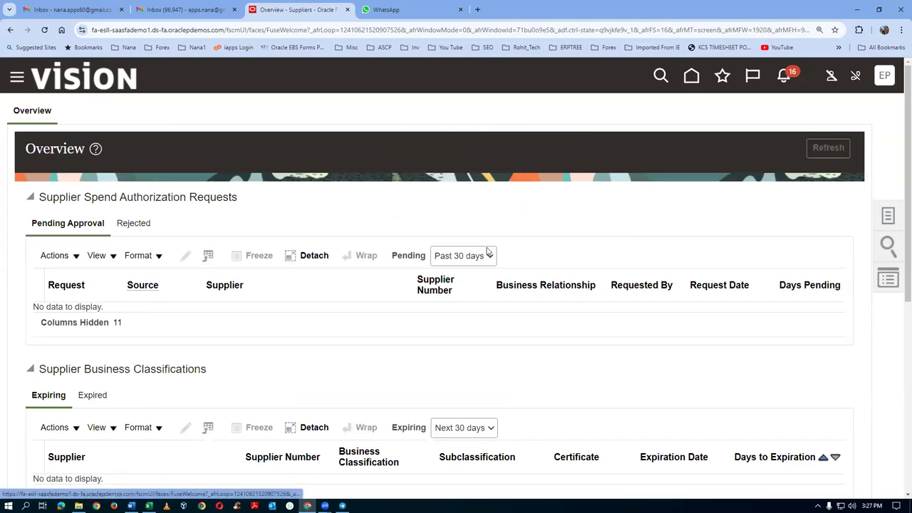
scroll(307, 221, "down", 5)
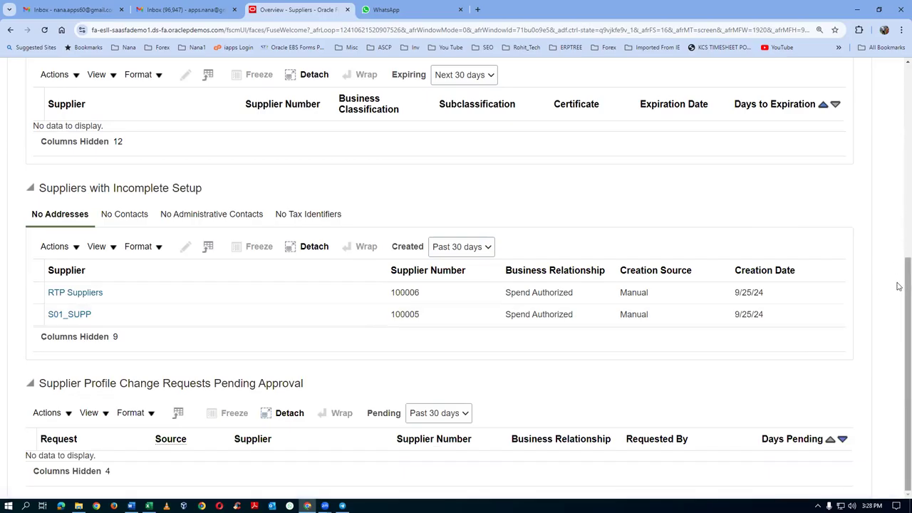
scroll(898, 286, "up", 5)
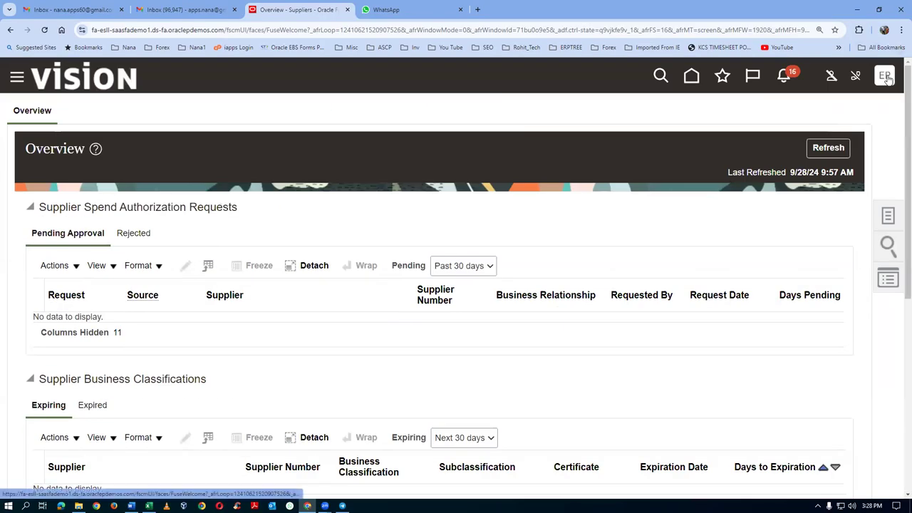
left_click(884, 77)
left_click(851, 112)
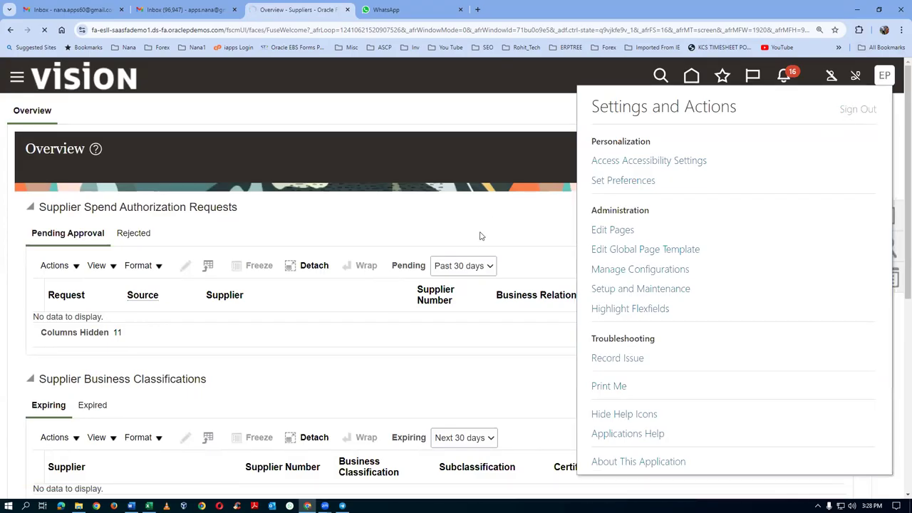
Step: Confirm sign-out, sign in as the other user, and browse the Procurement apps
left_click(431, 262)
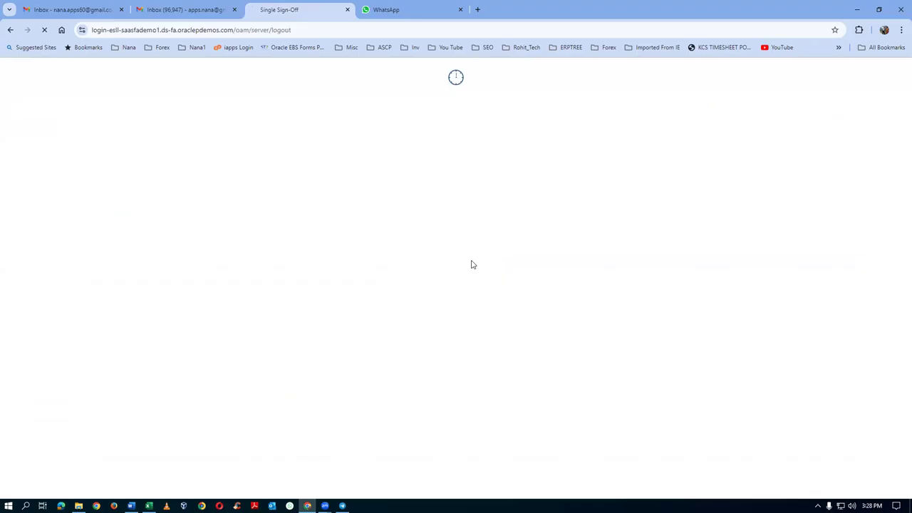
left_click(411, 315)
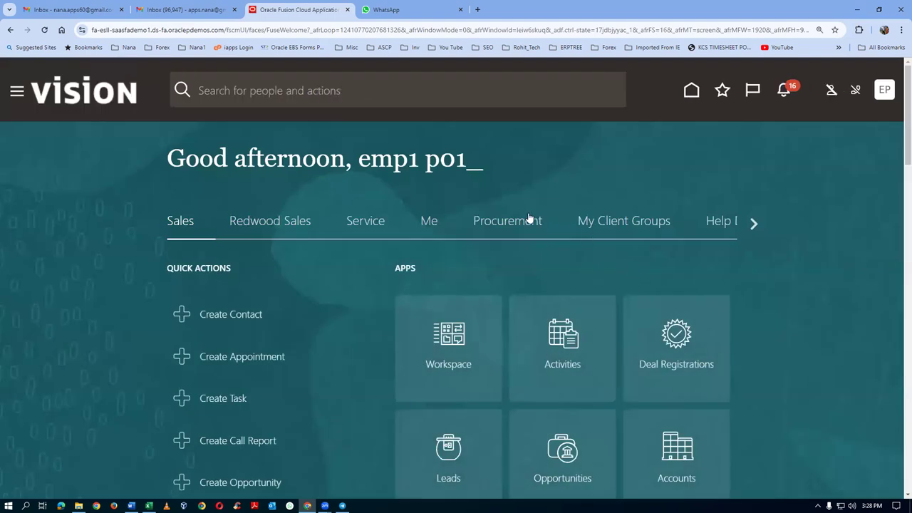
left_click(507, 220)
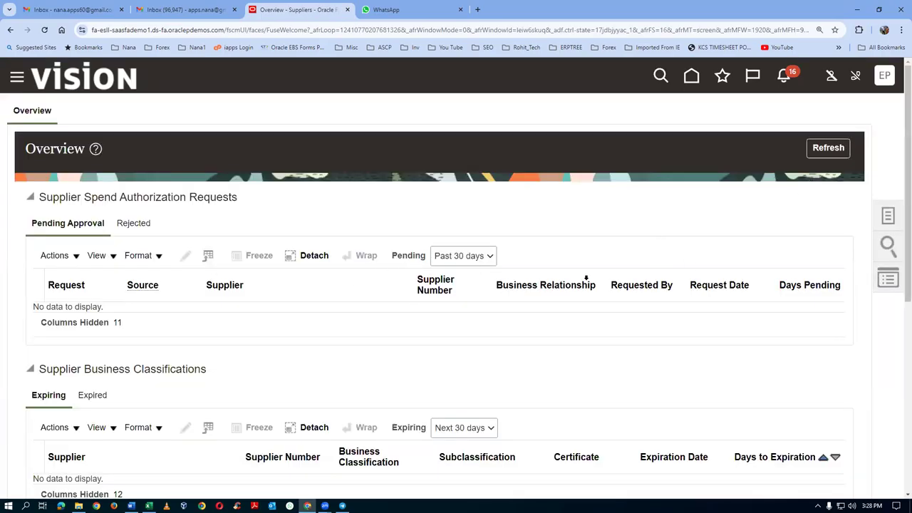
scroll(442, 292, "down", 3)
scroll(444, 292, "down", 3)
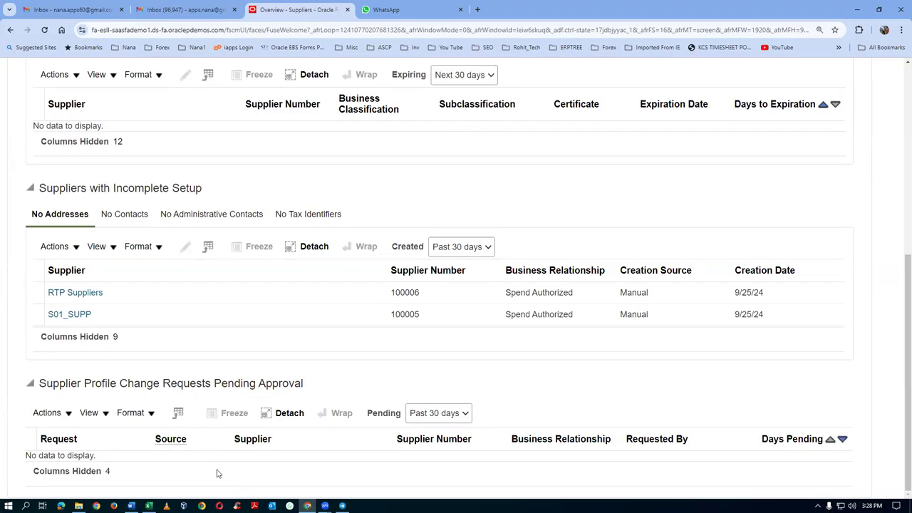
right_click(302, 13)
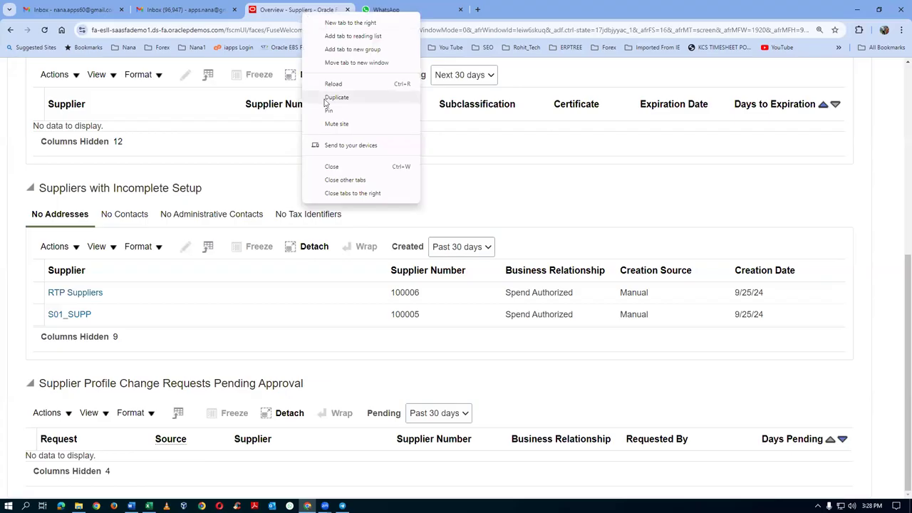
left_click(333, 98)
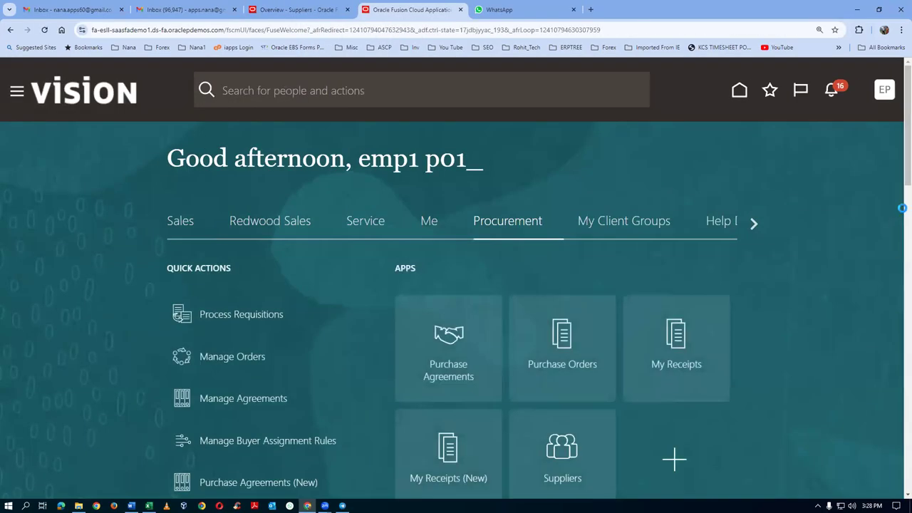
left_click(884, 91)
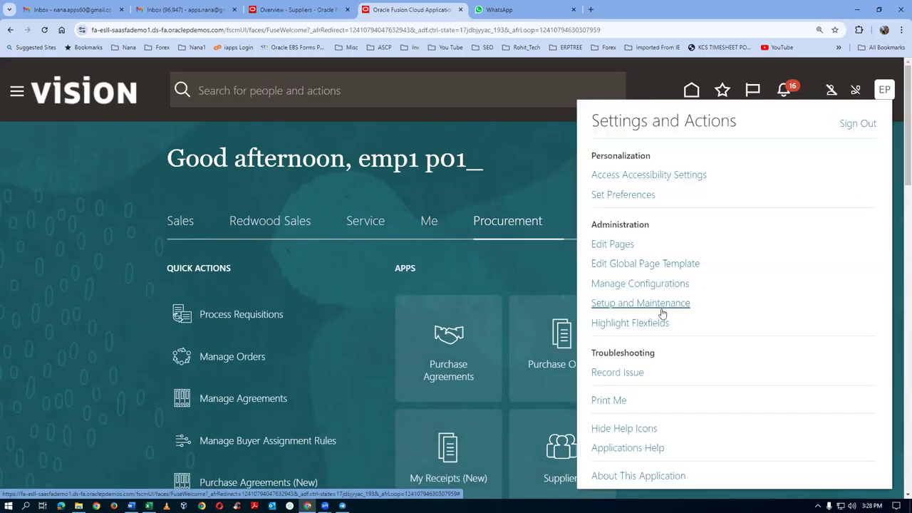
left_click(659, 305)
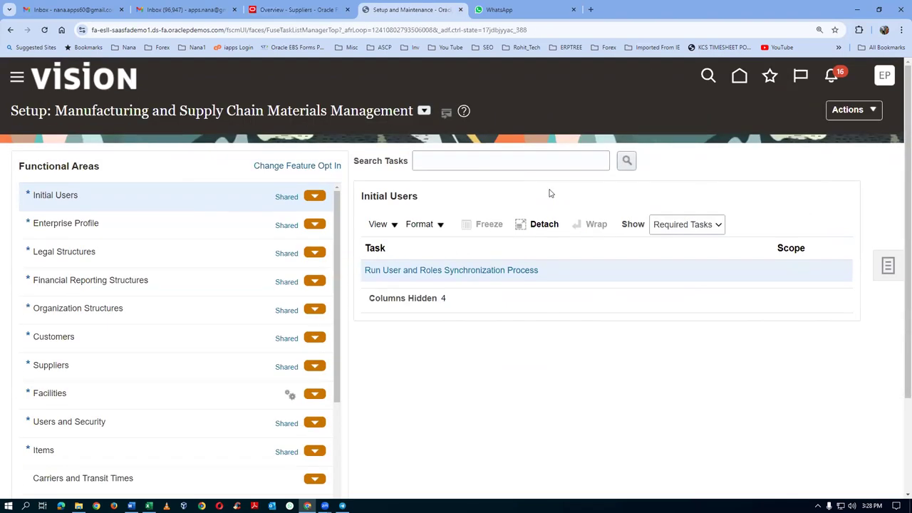
left_click(852, 113)
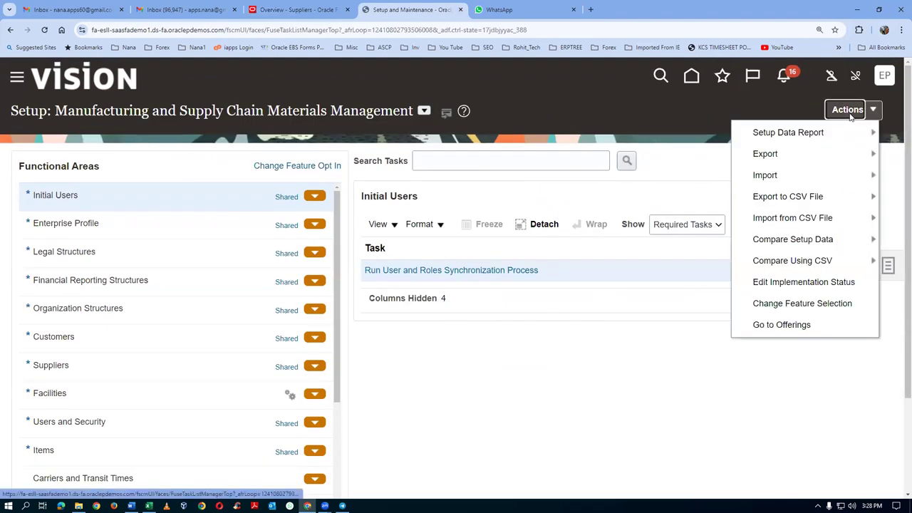
left_click(783, 325)
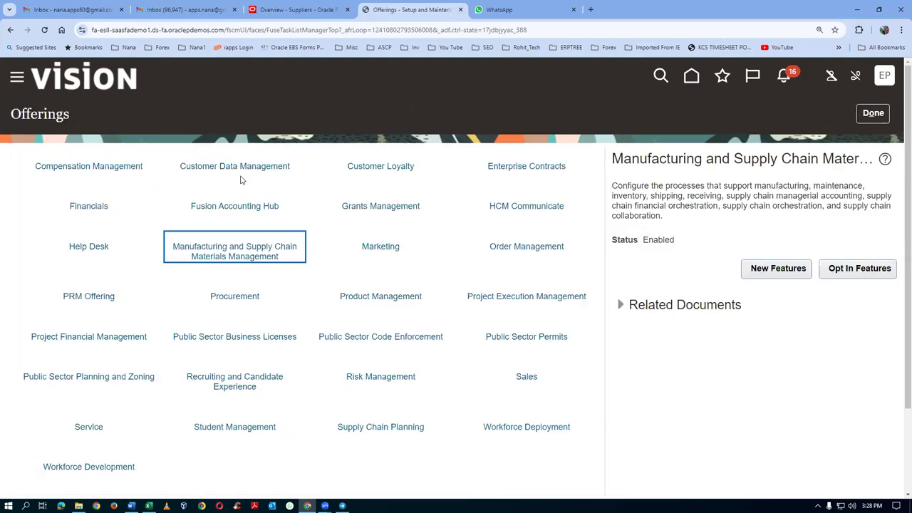
scroll(426, 368, "down", 3)
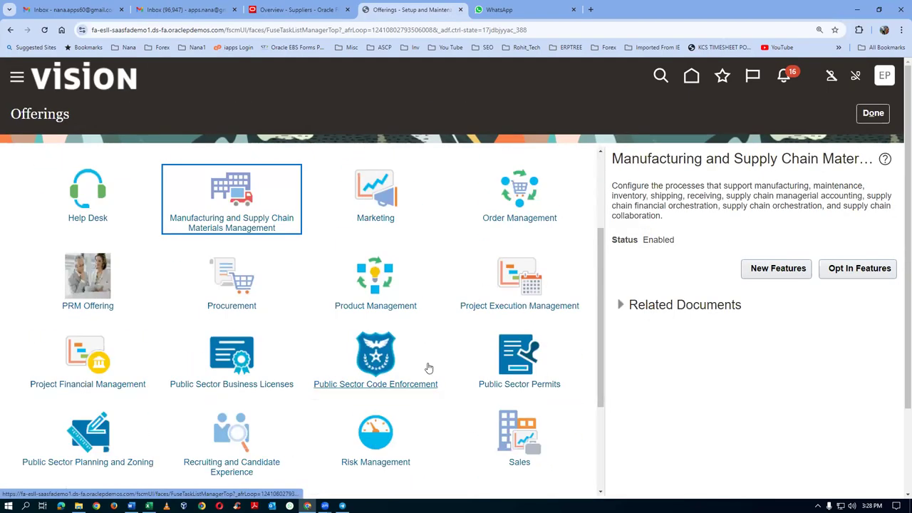
scroll(428, 370, "down", 2)
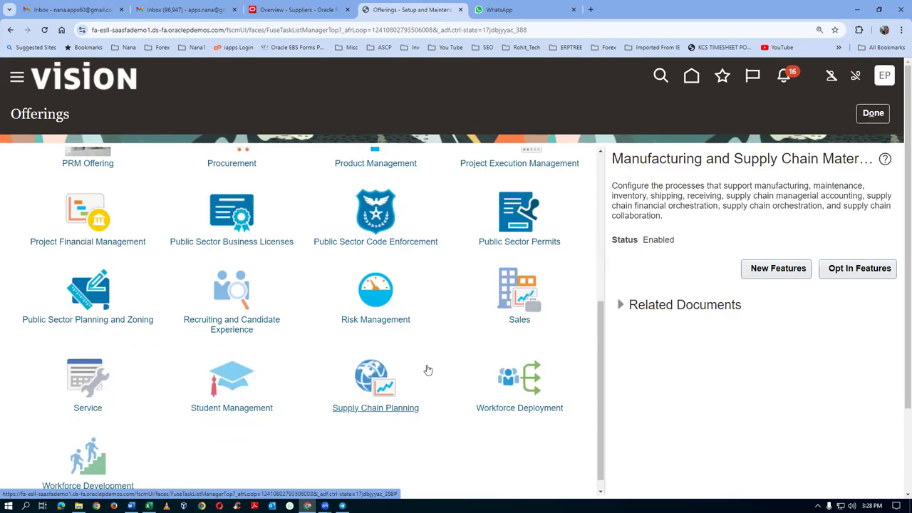
scroll(428, 370, "down", 1)
scroll(428, 371, "up", 1)
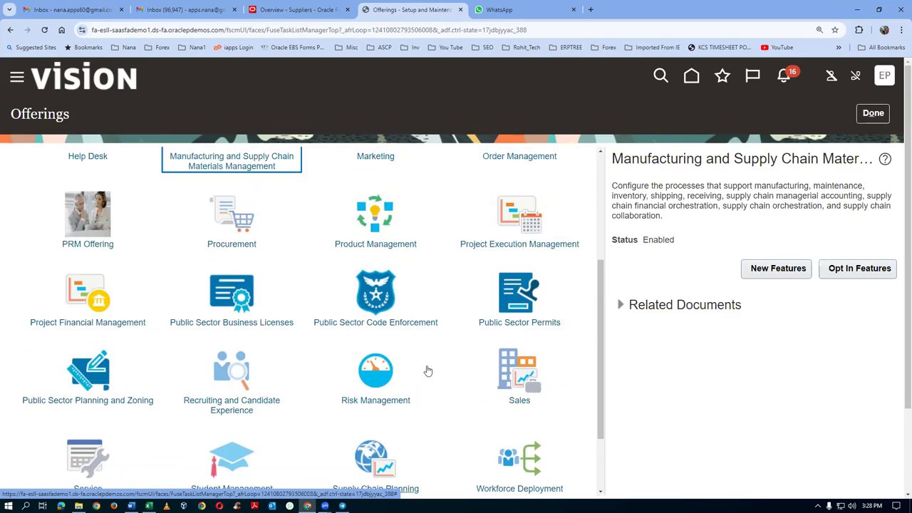
scroll(428, 371, "up", 1)
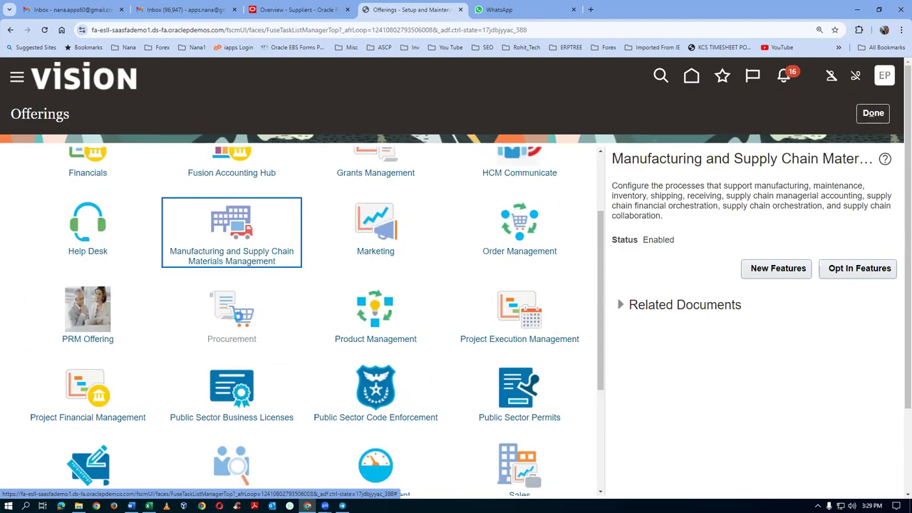
left_click(231, 314)
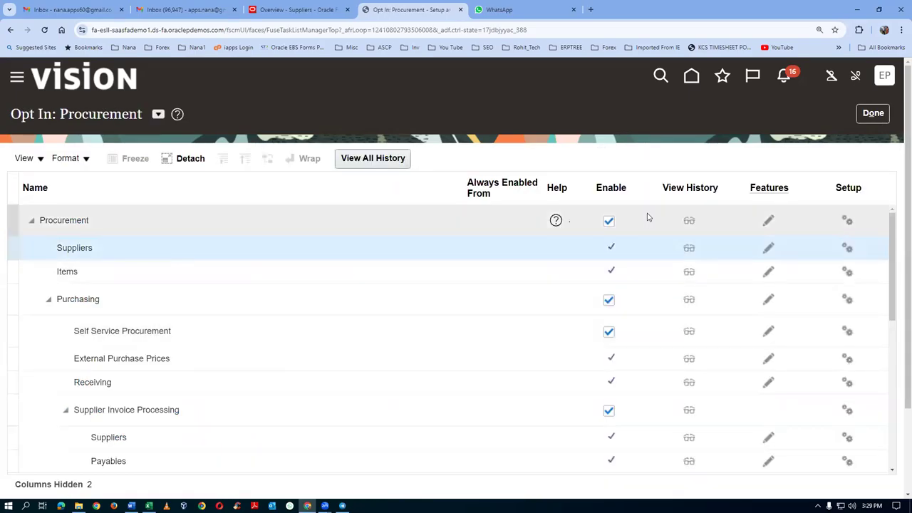
Step: Edit the Features of the Suppliers row in the Procurement offering
left_click(767, 249)
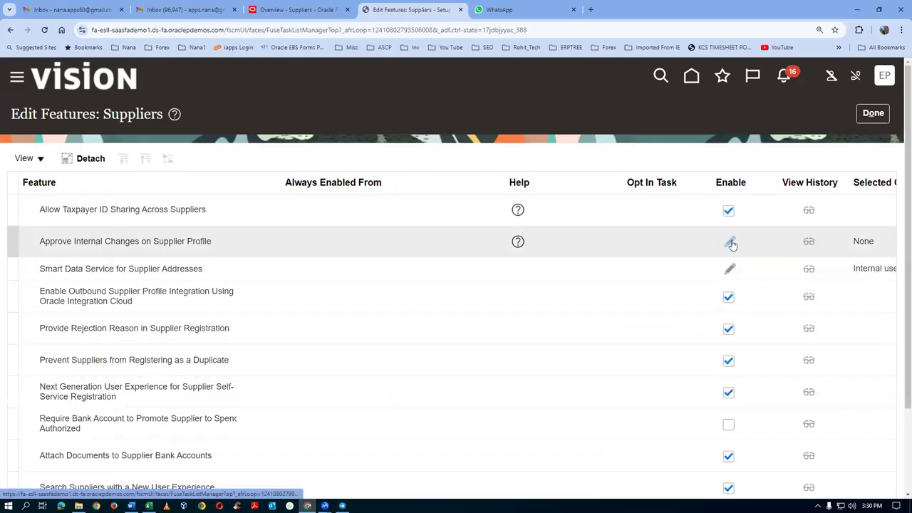
Step: Select Addresses for Approve Internal Changes on Supplier Profile, save, and finish with Done
left_click(731, 243)
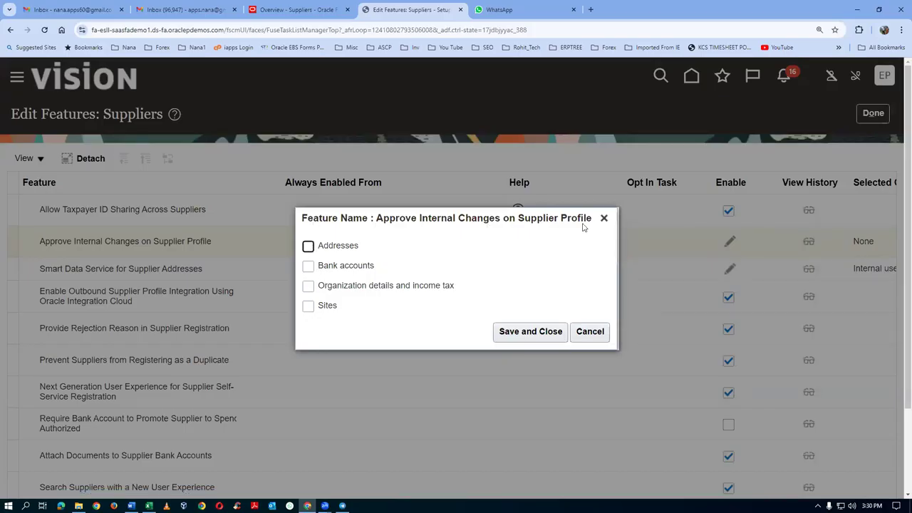
left_click(308, 246)
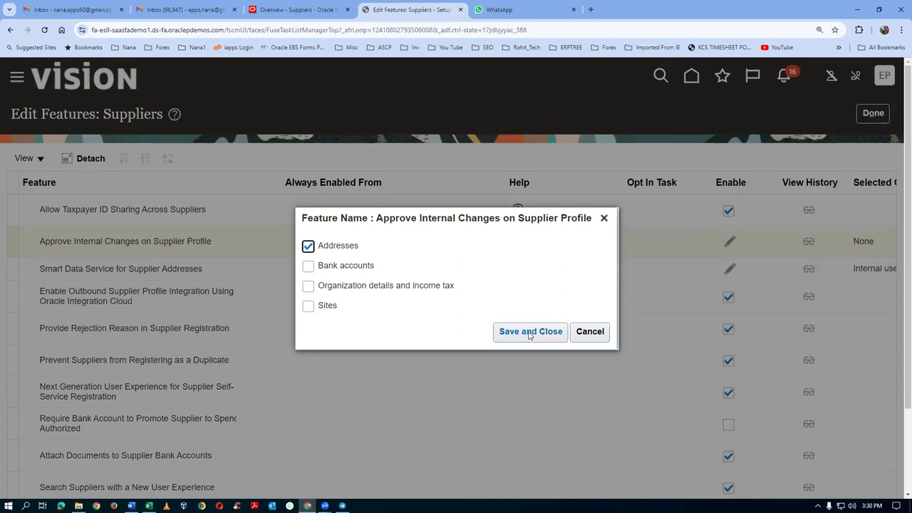
left_click(529, 336)
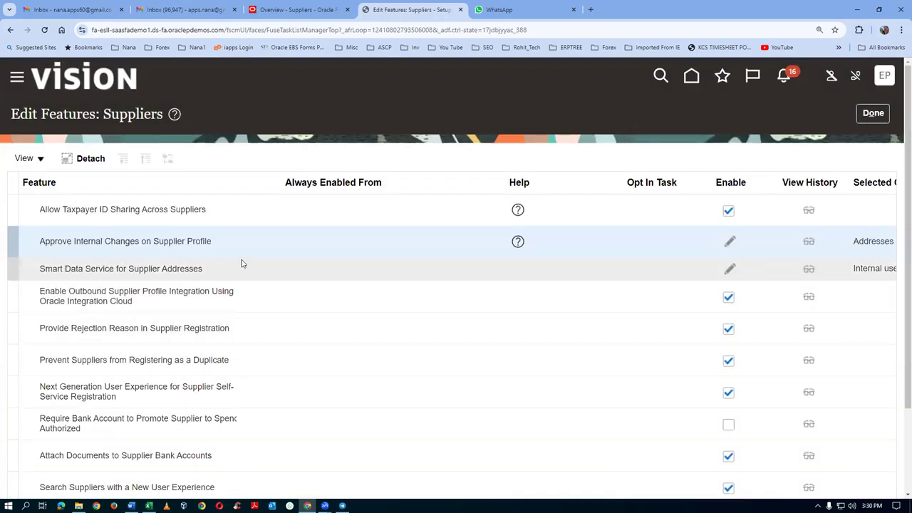
left_click(873, 112)
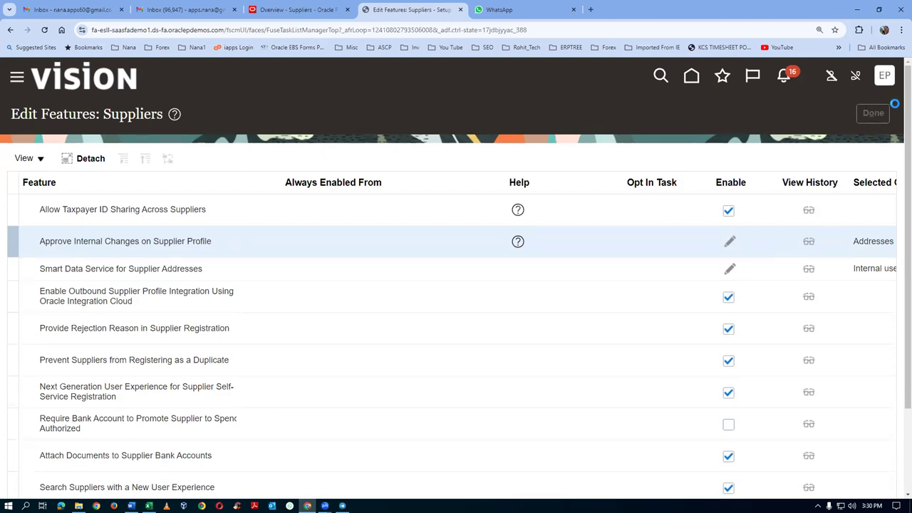
Step: Close the Overview - Suppliers tab, sign out, and sign in again with the new user ID
left_click(316, 16)
middle_click(316, 16)
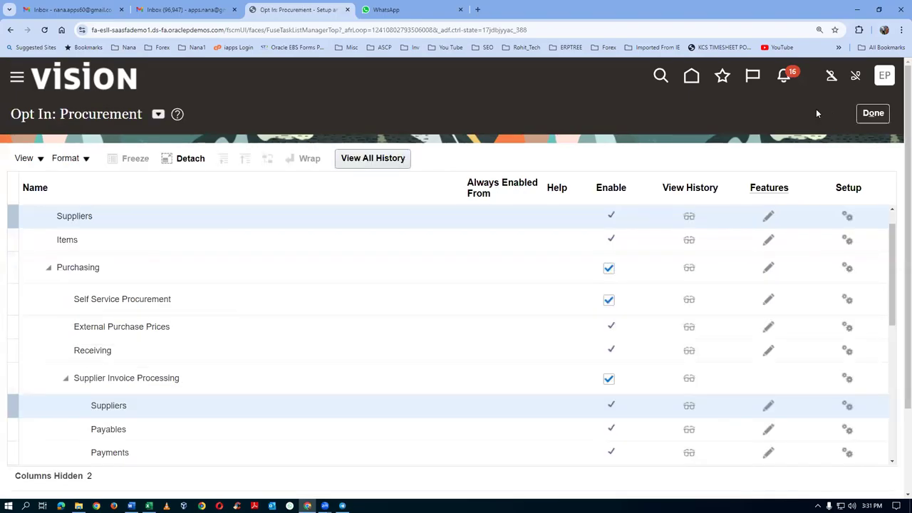
left_click(882, 78)
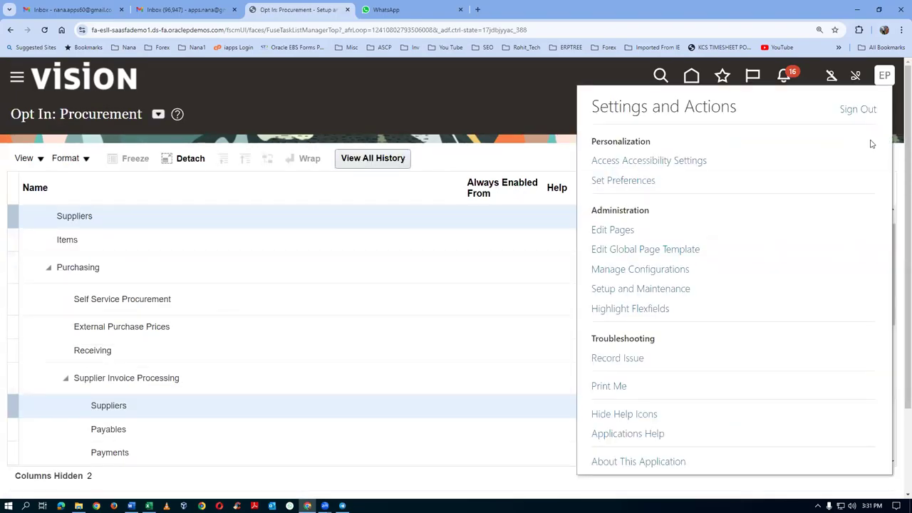
left_click(857, 110)
left_click(431, 257)
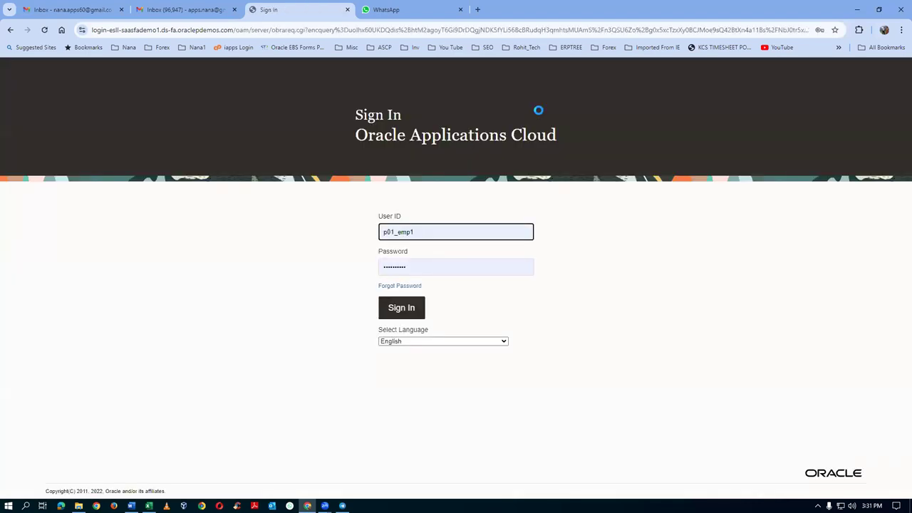
left_click(399, 311)
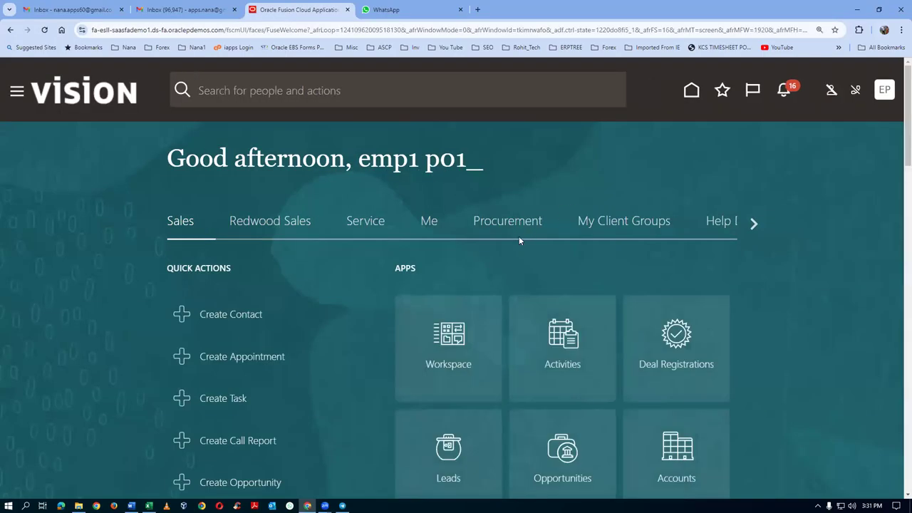
Step: Create supplier p01_sup_3 with business relationship Spend Authorized and tax organization type Corporation
left_click(517, 230)
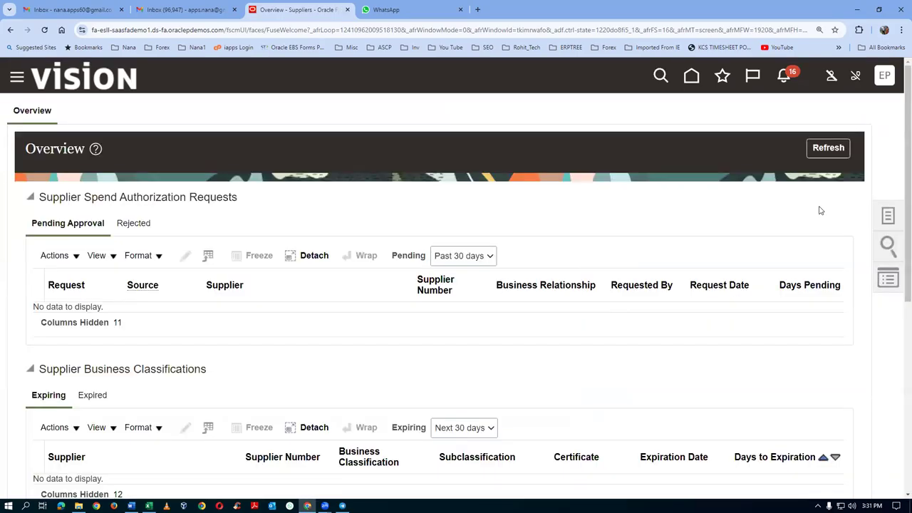
left_click(890, 217)
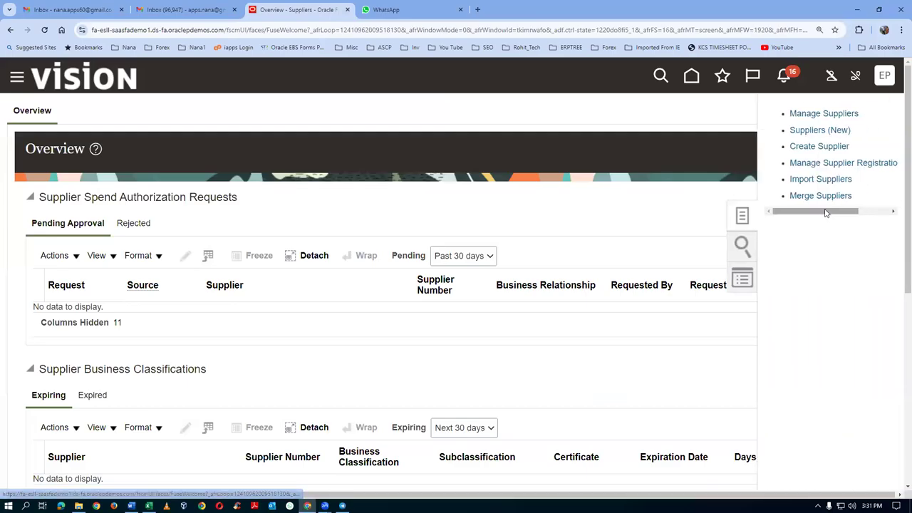
left_click(819, 146)
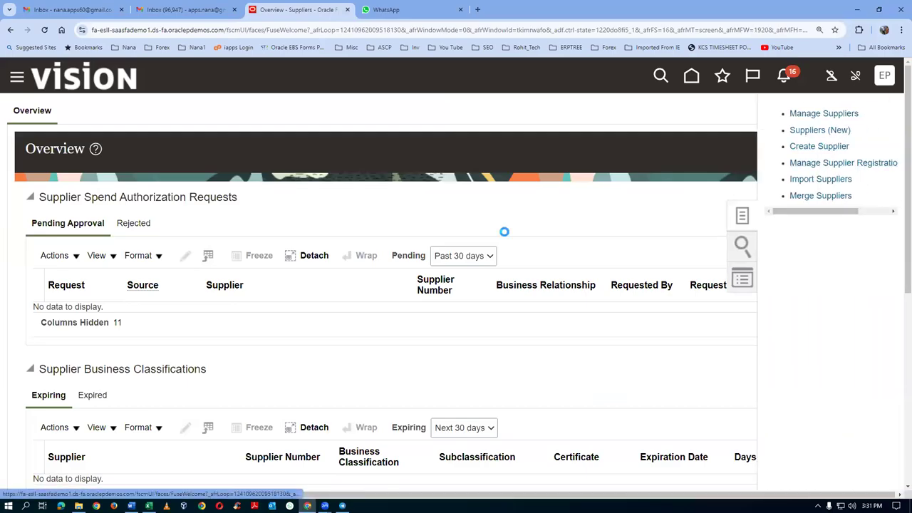
type("p01_sup_3")
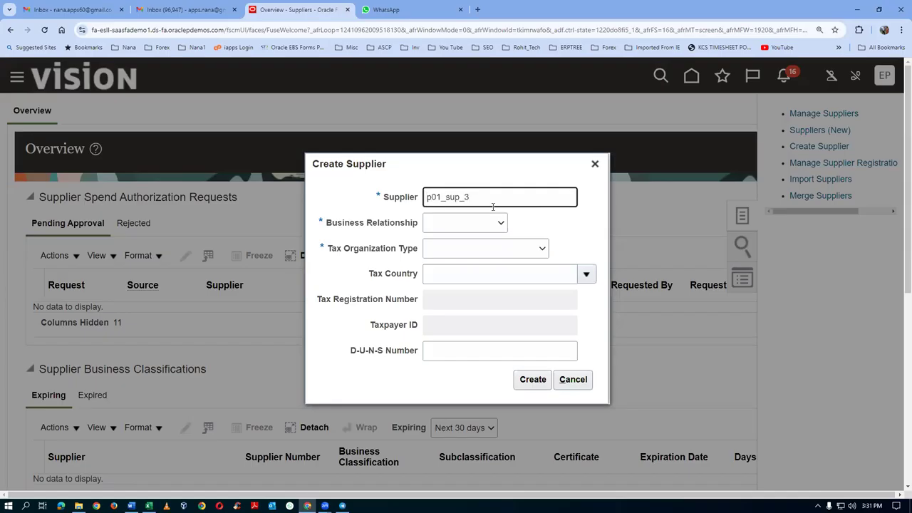
left_click(470, 223)
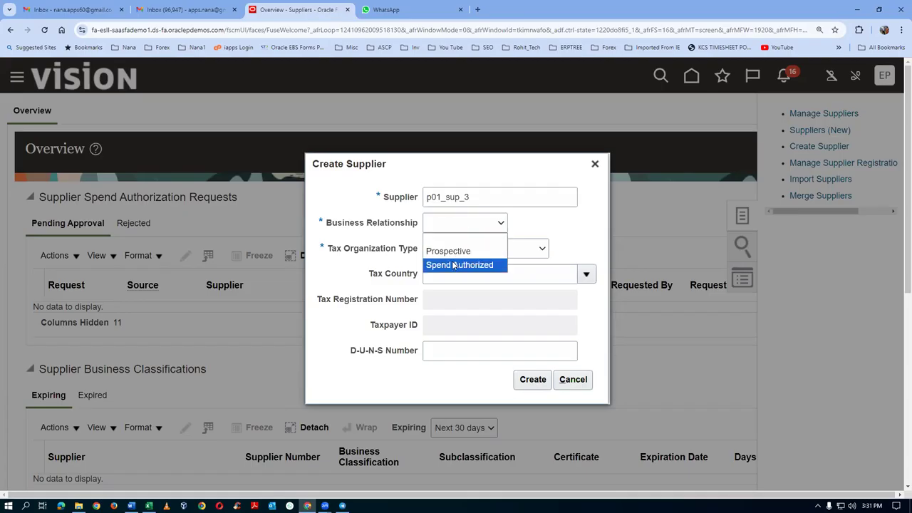
left_click(453, 264)
left_click(452, 249)
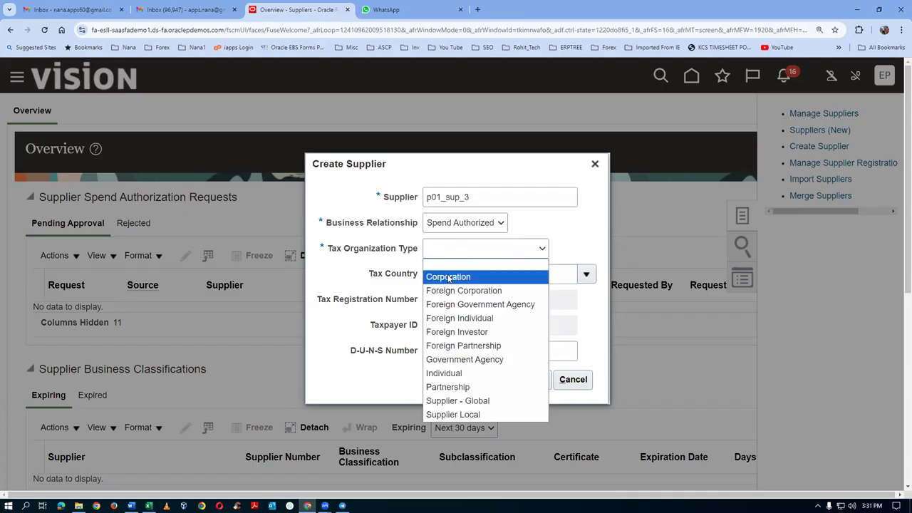
left_click(449, 275)
left_click(538, 380)
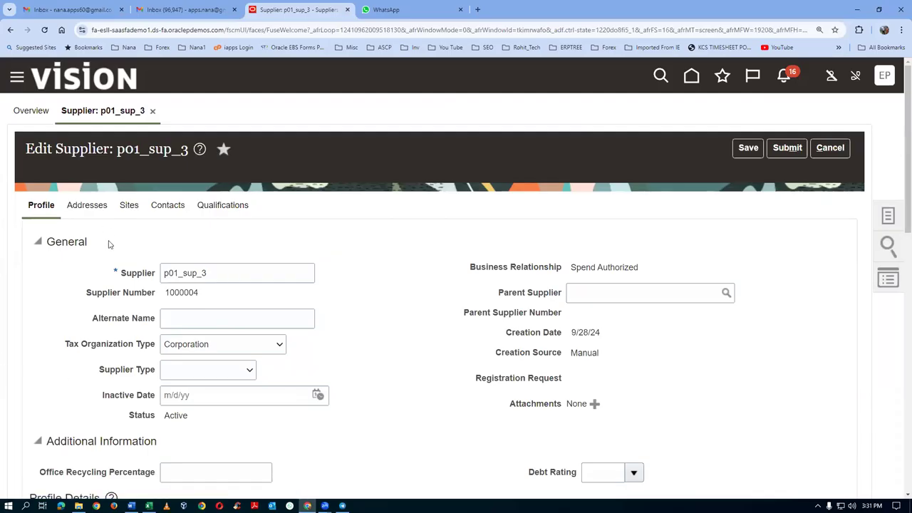
Step: Set Check as p01_sup_3's default payment method and save the supplier
scroll(245, 323, "down", 3)
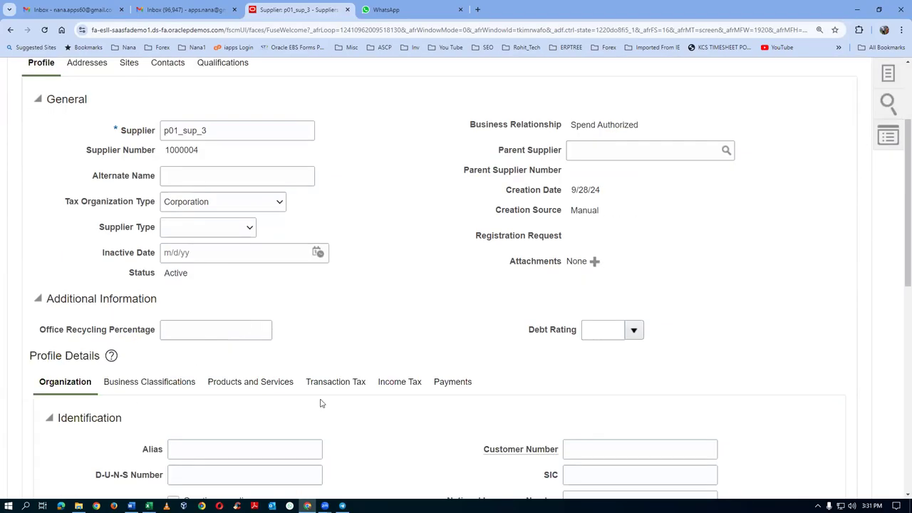
left_click(463, 383)
scroll(178, 349, "down", 1)
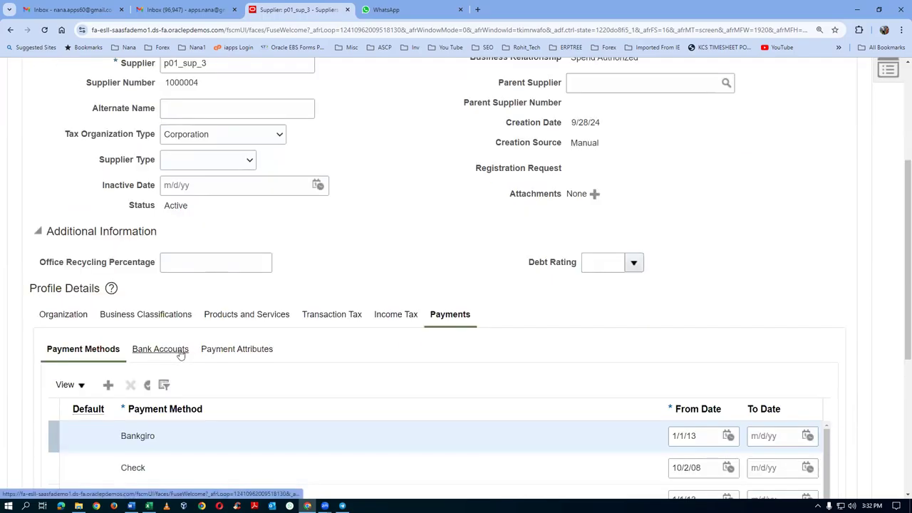
left_click(52, 467)
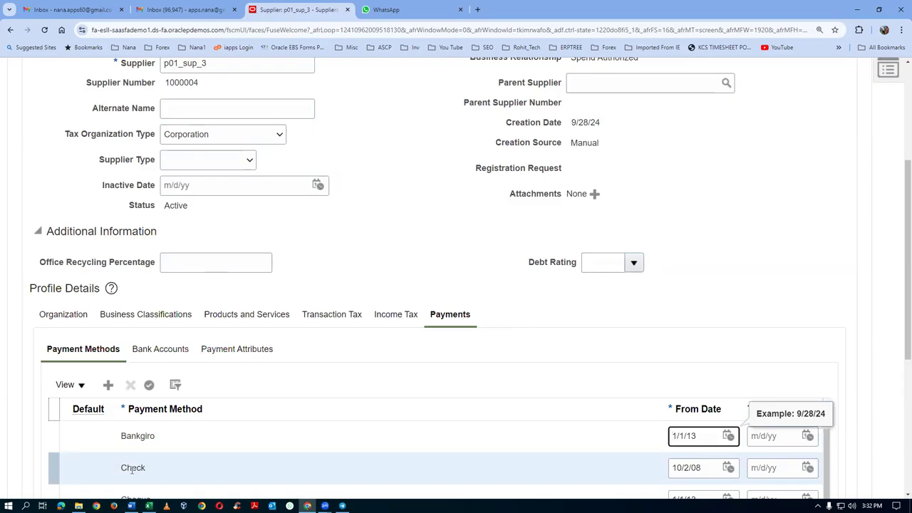
left_click(149, 385)
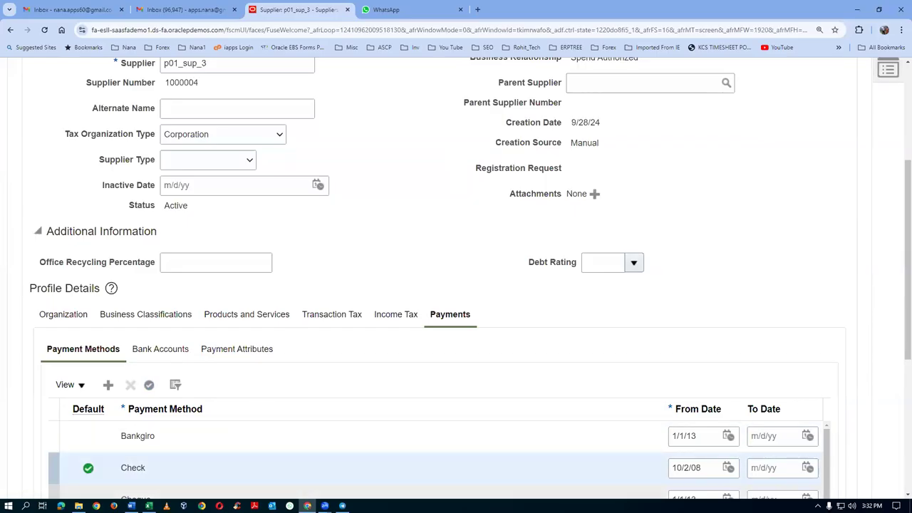
scroll(801, 201, "up", 3)
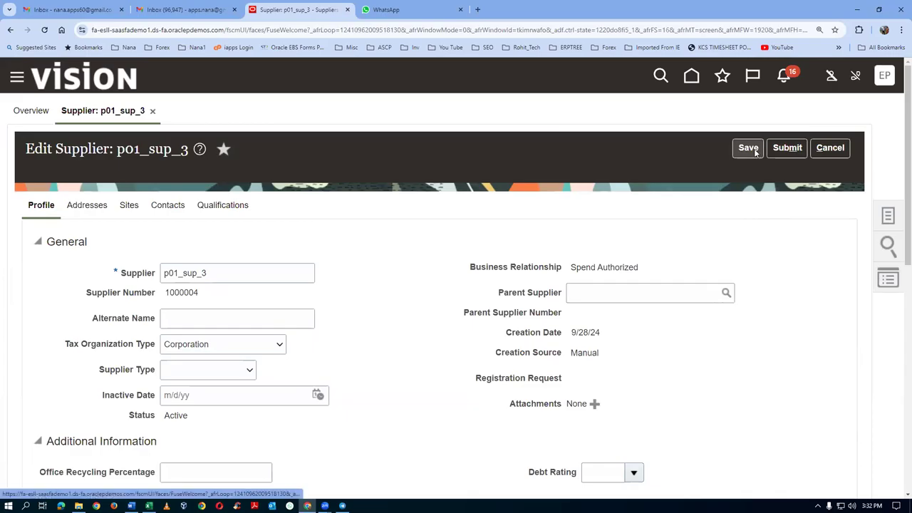
left_click(748, 148)
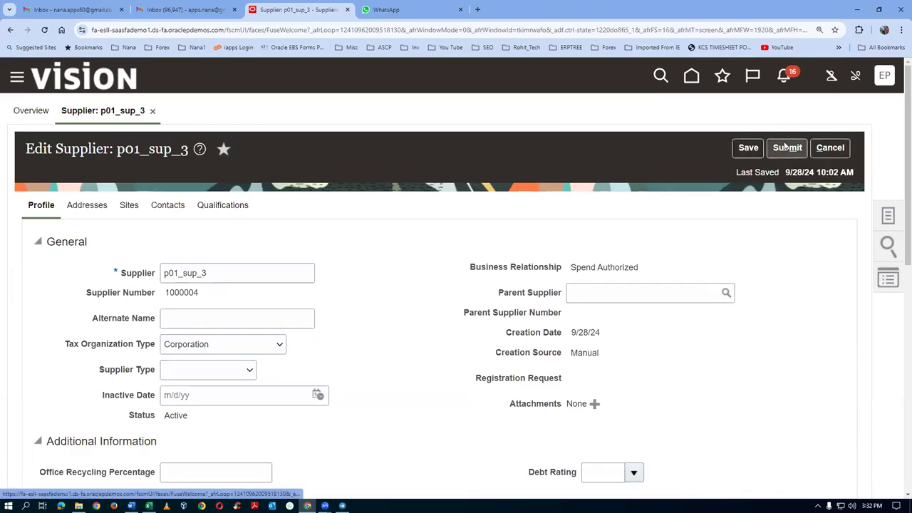
left_click(86, 206)
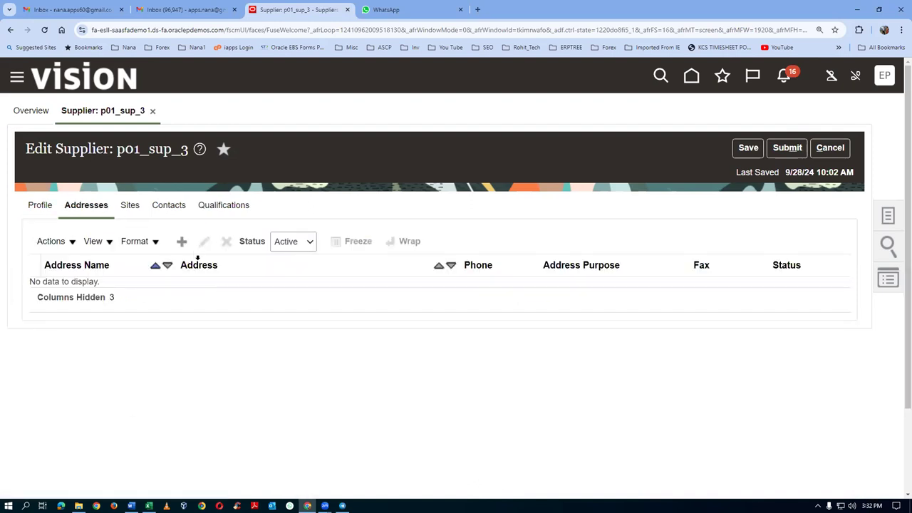
Step: Start a new supplier address named p01_address_3 with country United States
left_click(181, 241)
left_click(202, 243)
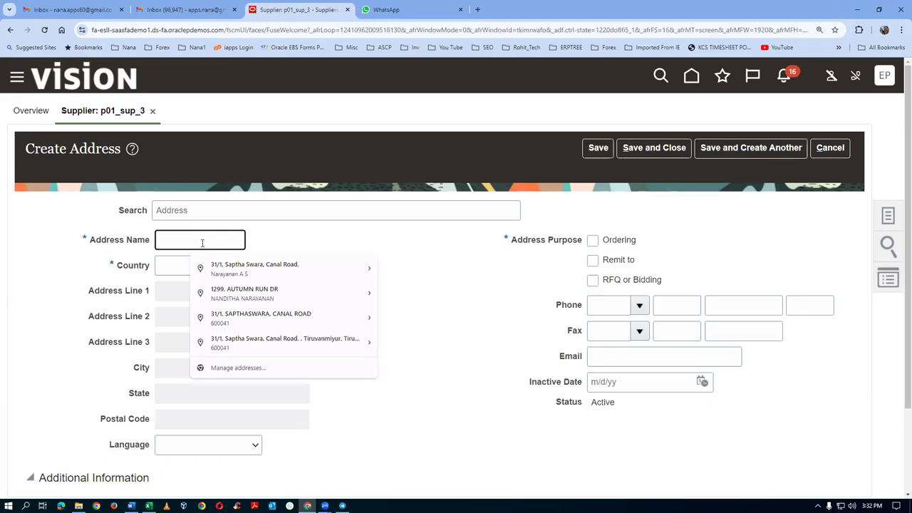
type("p01_address_3")
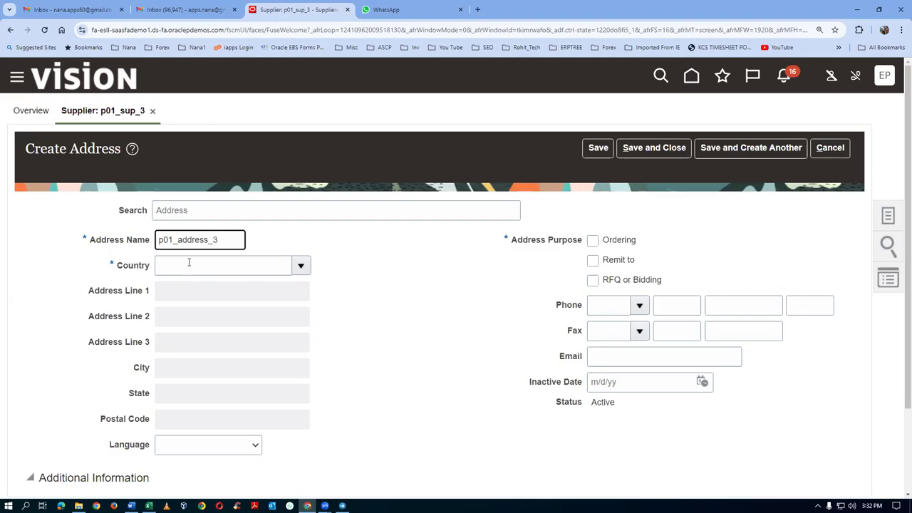
left_click(183, 267)
type("Uni")
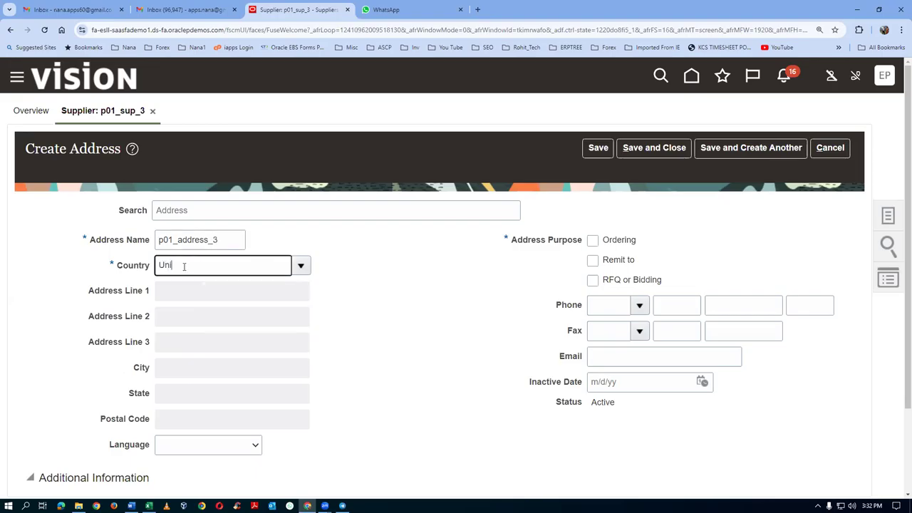
type("ted sta")
key("Tab")
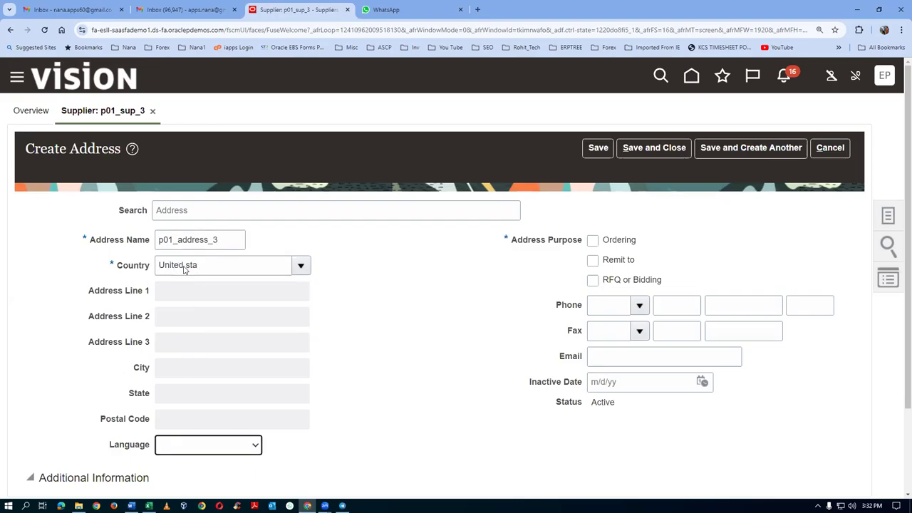
left_click(371, 328)
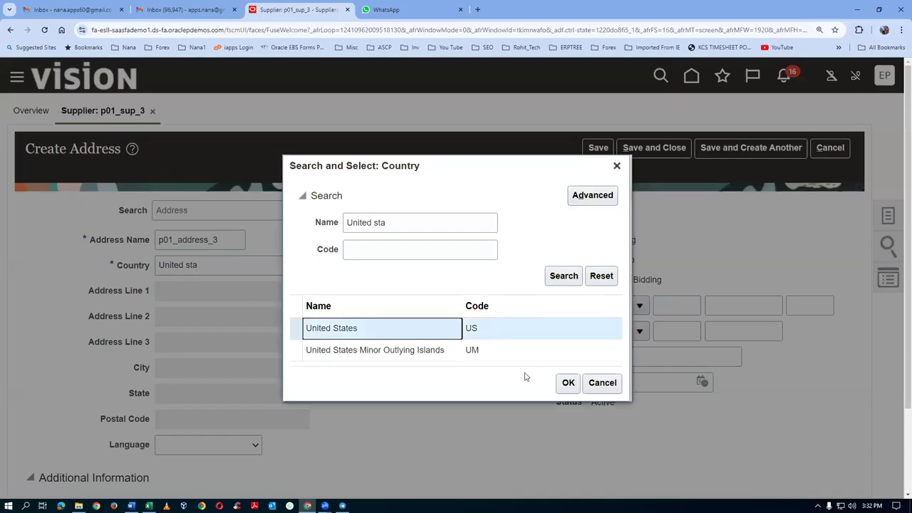
left_click(567, 384)
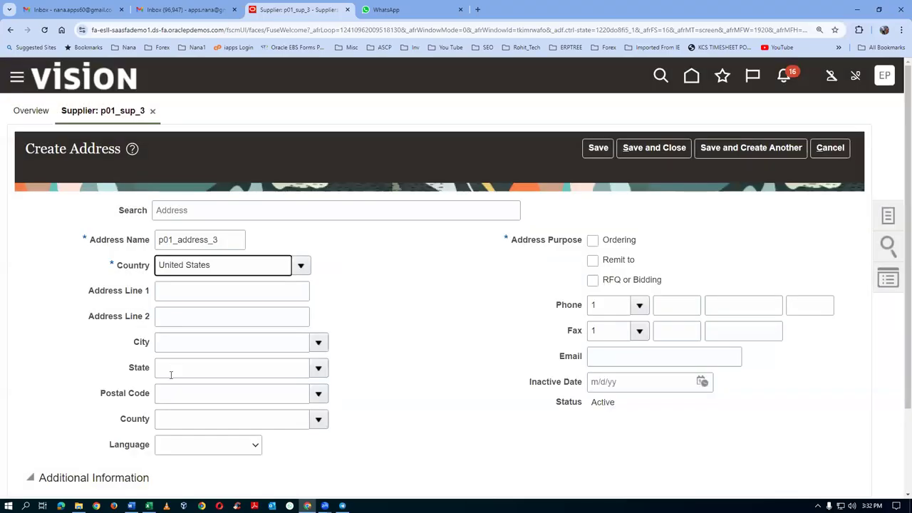
Step: Set postal code 10020 (New York) and address line 1 'p01 addr 3'
left_click(165, 390)
type("10020")
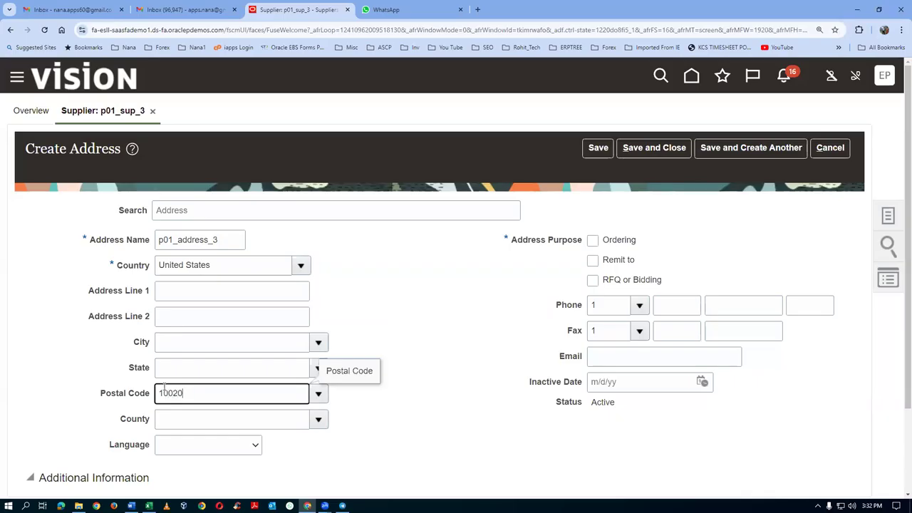
key("Tab")
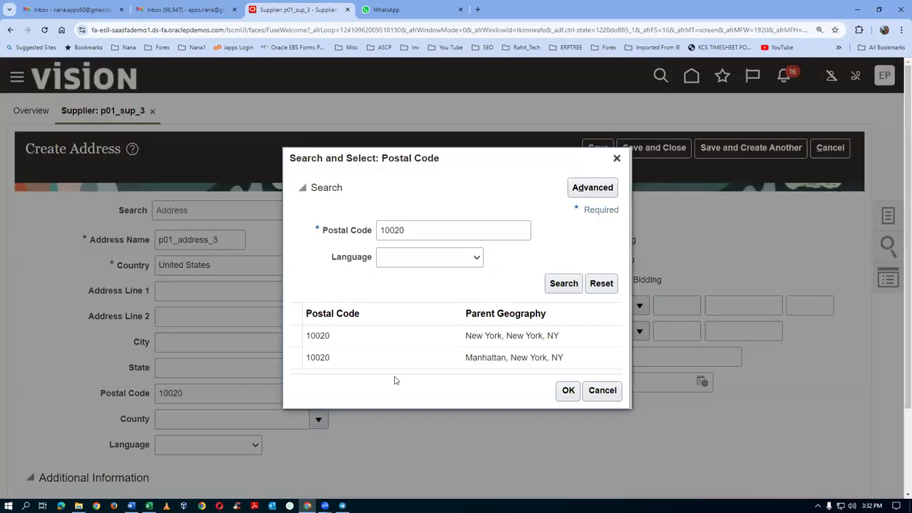
left_click(399, 340)
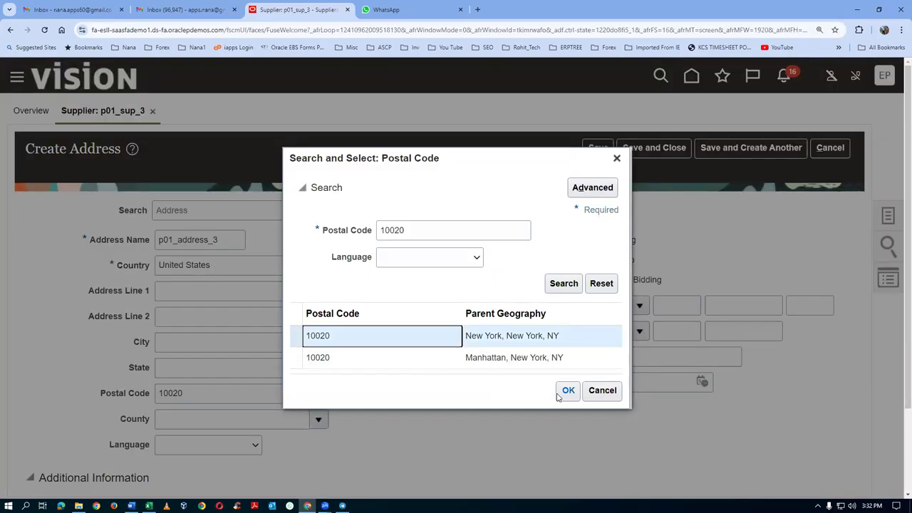
left_click(565, 392)
left_click(165, 293)
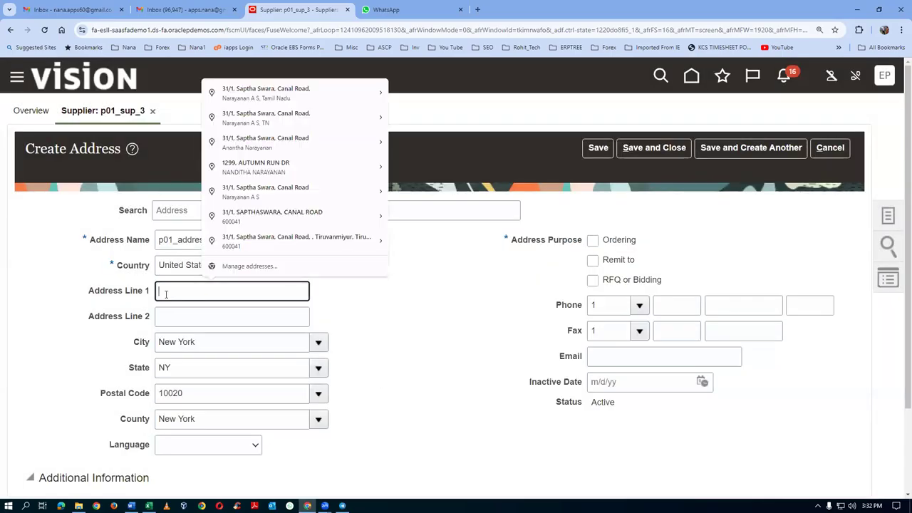
type("p01 addr 3")
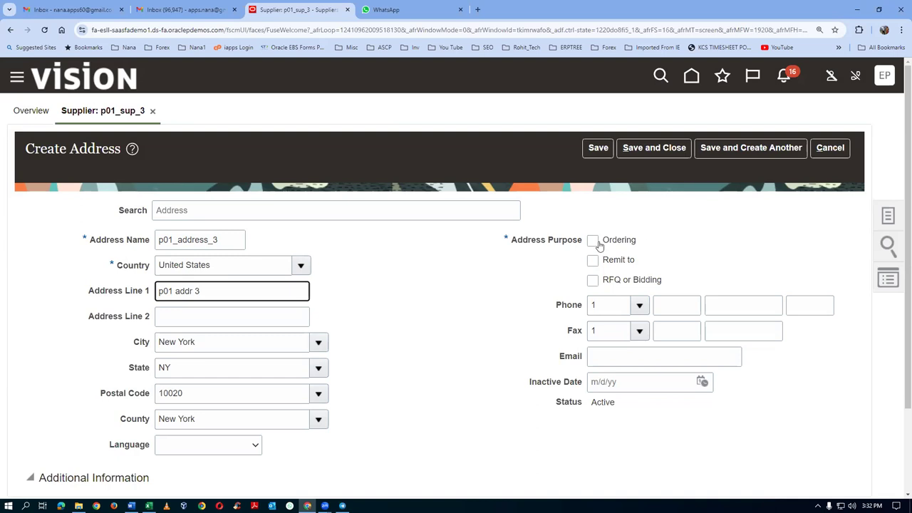
Step: Mark the address for Ordering and Remit to, save it, and submit the supplier changes
left_click(594, 242)
left_click(593, 260)
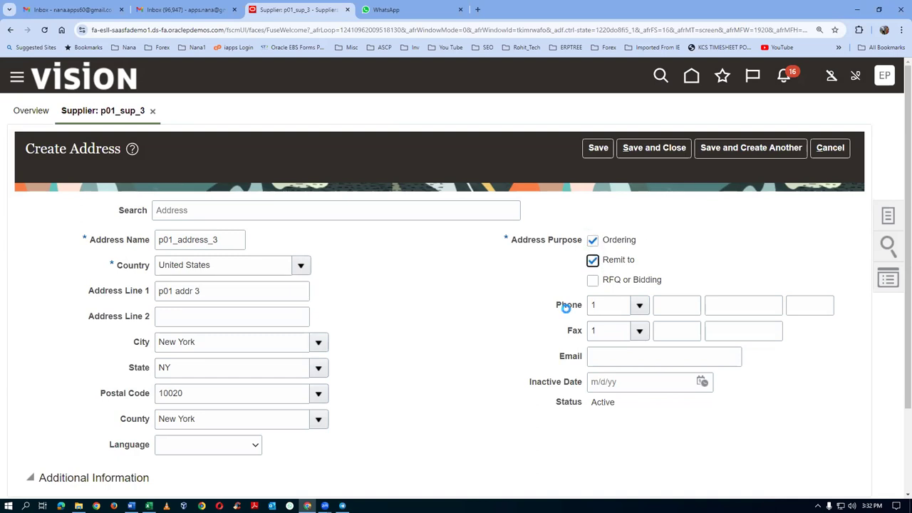
scroll(383, 369, "down", 2)
scroll(382, 372, "up", 2)
left_click(654, 149)
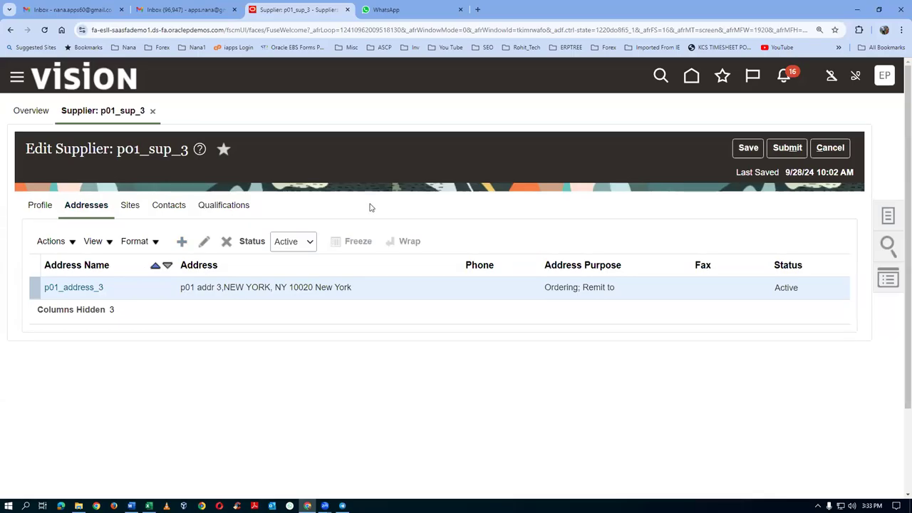
left_click(787, 150)
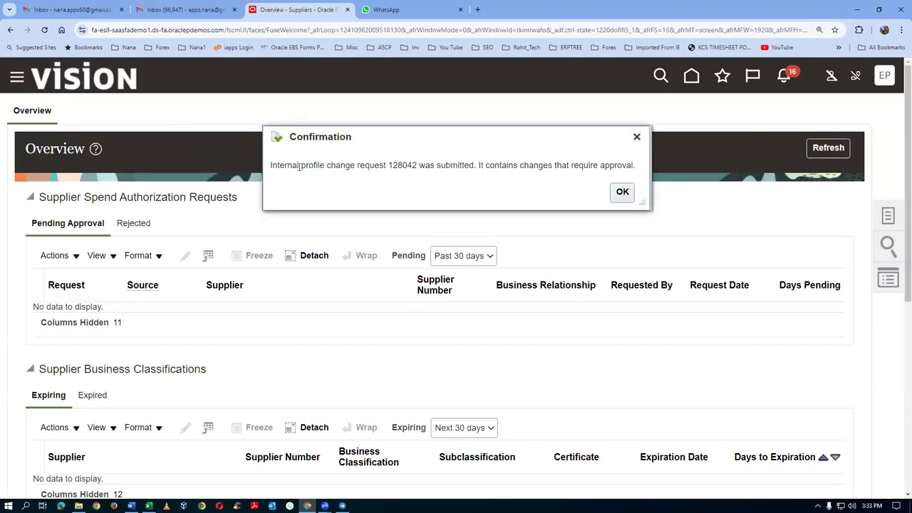
Step: Acknowledge the profile change confirmation, refresh the Overview, and open pending request 128042
left_click_drag(299, 165, 354, 166)
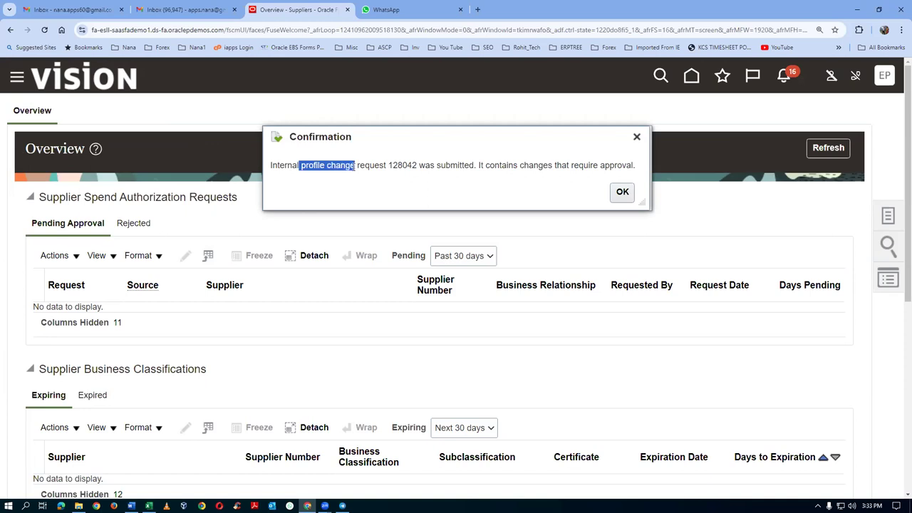
left_click(623, 192)
left_click(828, 147)
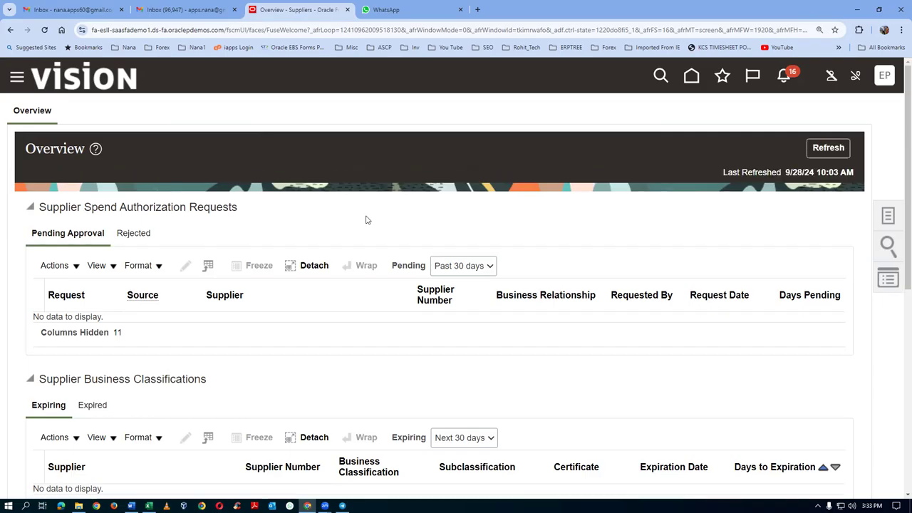
scroll(373, 223, "down", 5)
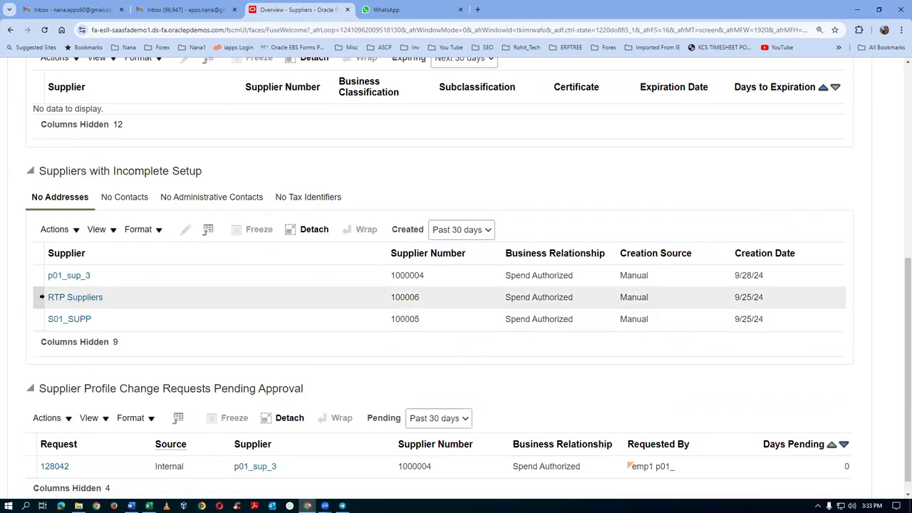
left_click_drag(71, 172, 105, 173)
scroll(204, 321, "down", 1)
scroll(122, 357, "up", 1)
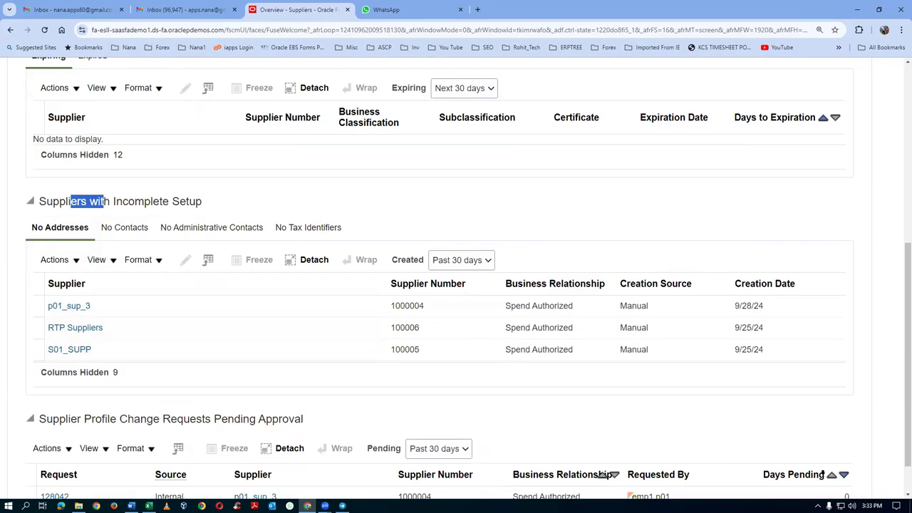
scroll(900, 409, "down", 1)
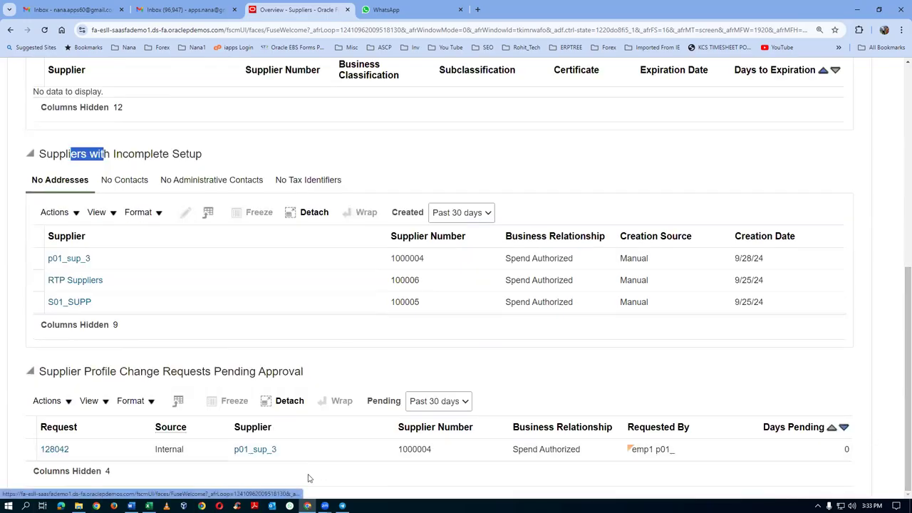
left_click(57, 449)
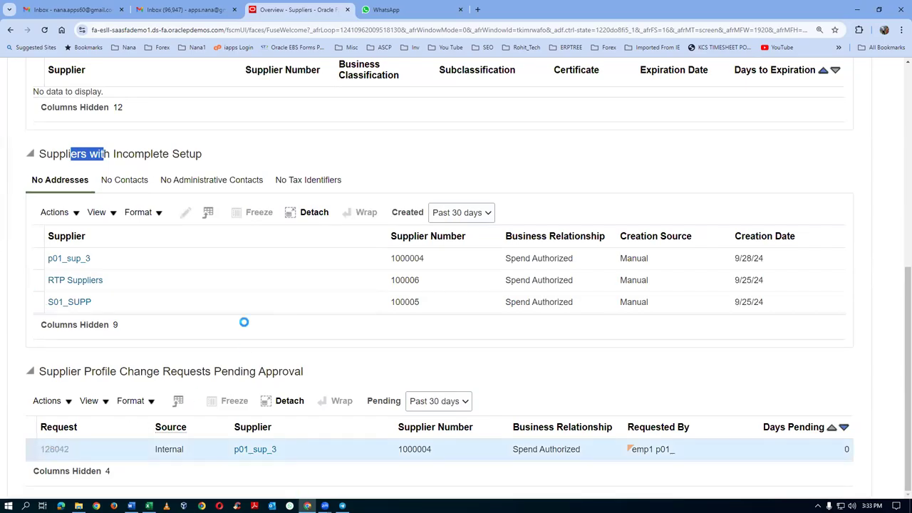
Step: Check the Action Details of the Submit entry in request 128042's approval history
scroll(652, 384, "down", 2)
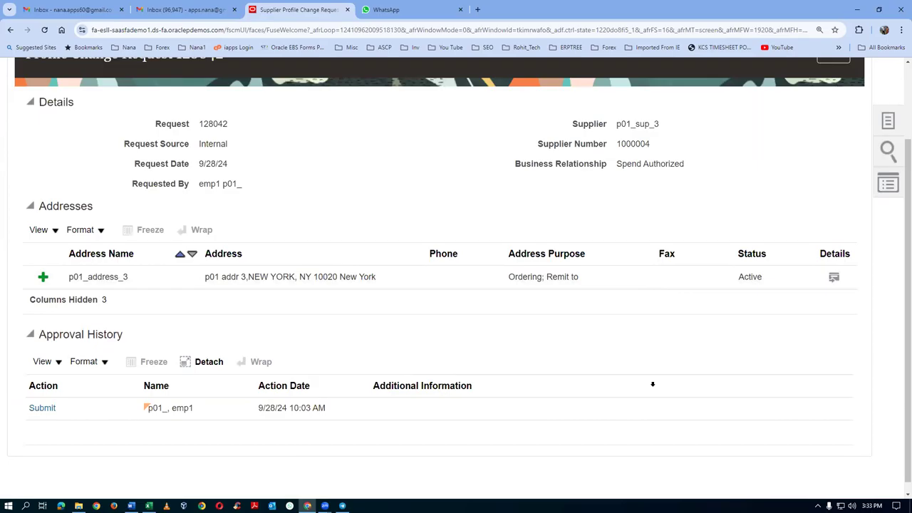
left_click(37, 409)
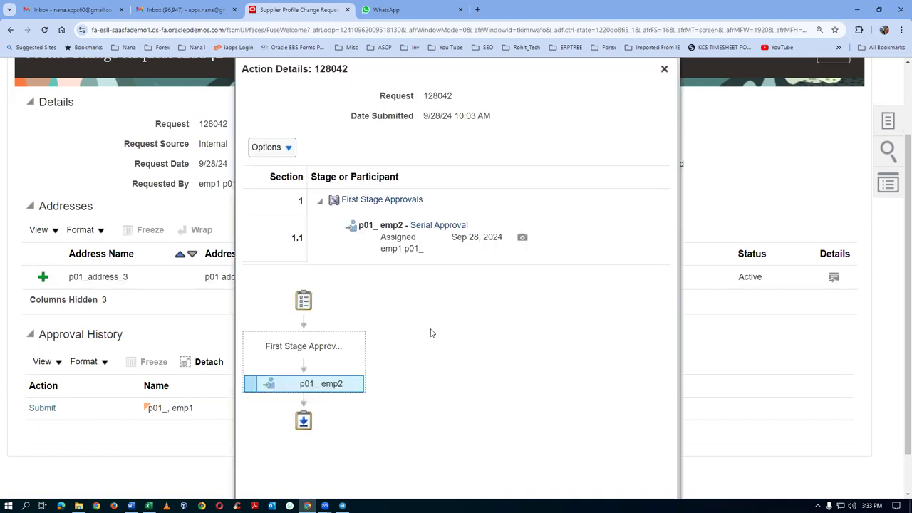
mouse_move(341, 398)
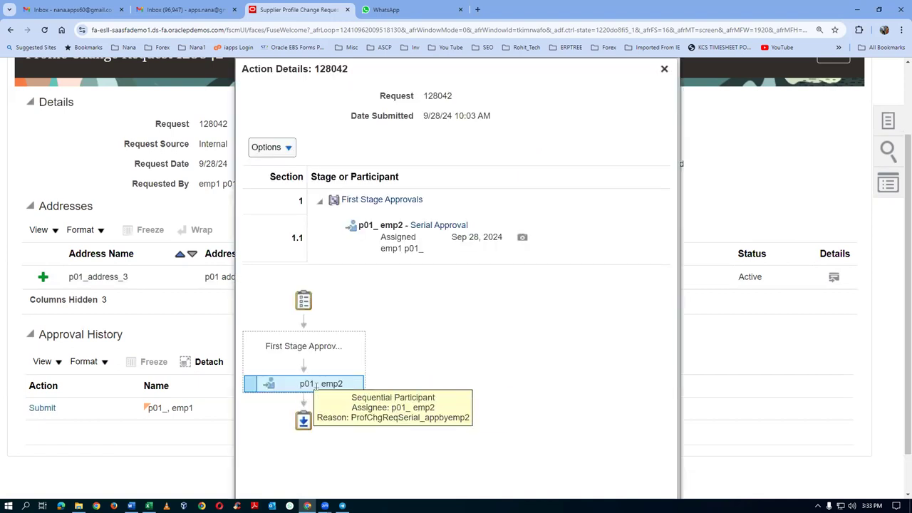
left_click(664, 68)
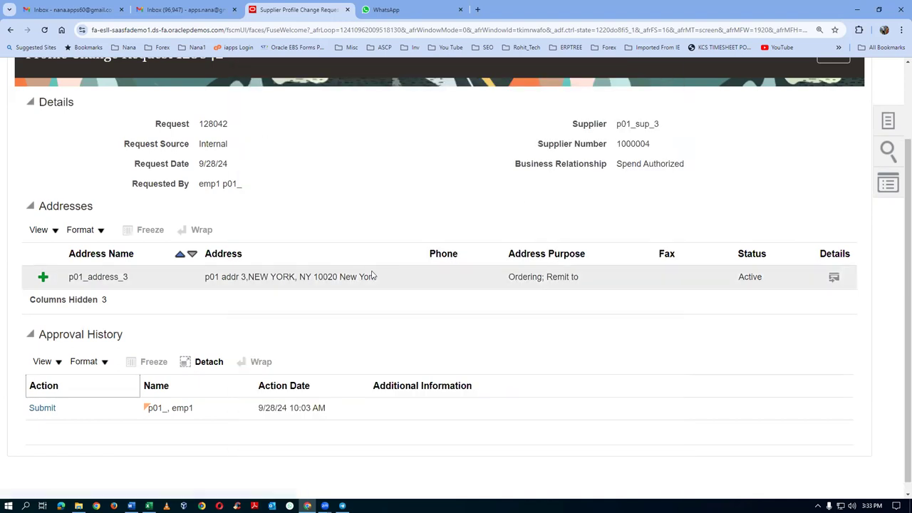
Step: Copy the Oracle application's web address for use in another browser
left_click(207, 33)
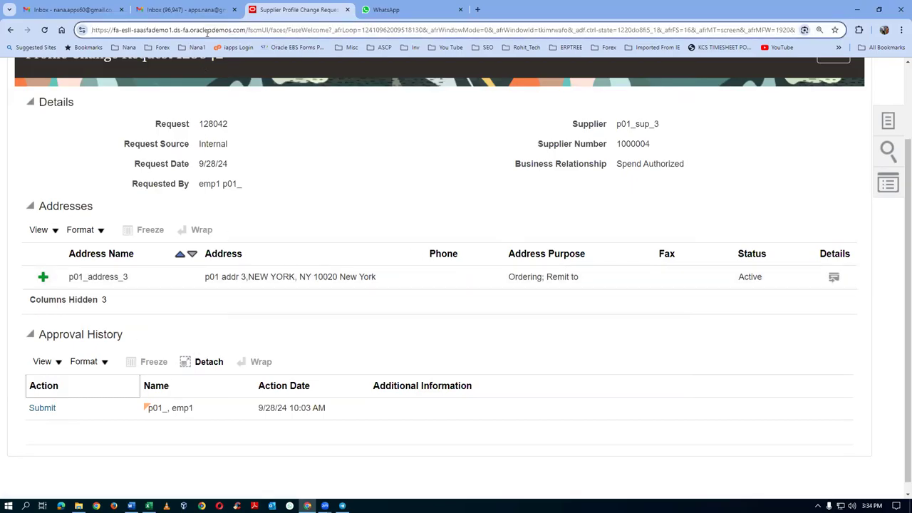
key("shift+Right")
key("shift+Right")
key("shift+Right")
key("shift+Right")
key("shift+Right")
key("shift+Right")
key("shift+Right")
key("shift+Right")
key("shift+Right")
key("shift+Right")
key("shift+Right")
key("shift+Right")
key("shift+Right")
key("shift+Right")
key("shift+Right")
key("shift+Right")
key("shift+Right")
key("shift+Right")
key("shift+Right")
key("shift+Right")
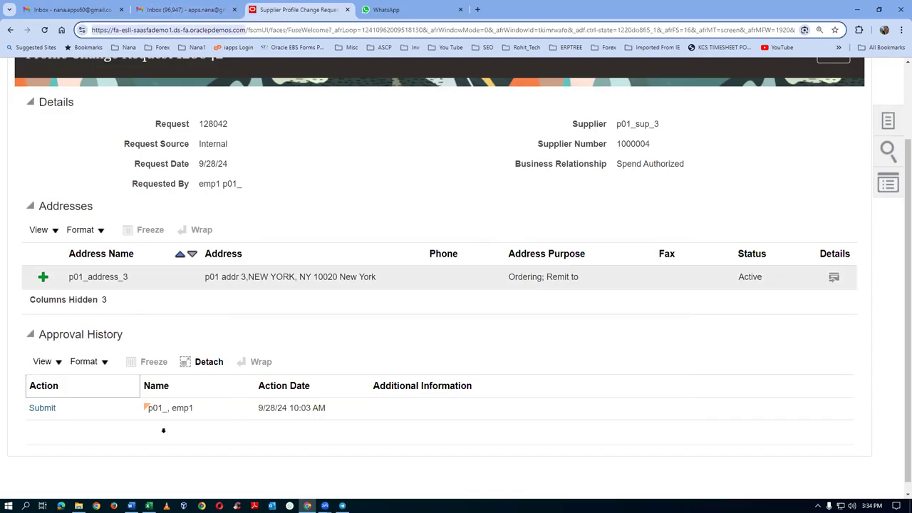
left_click(149, 506)
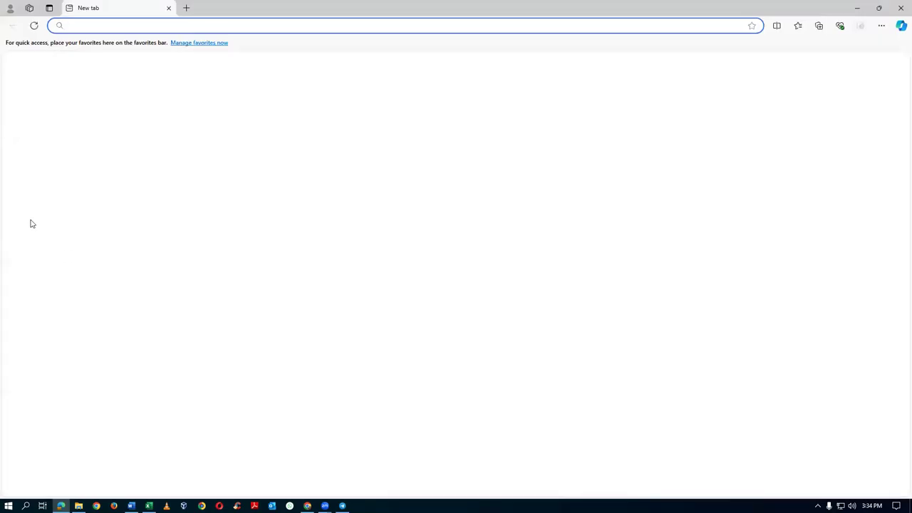
Step: Load the copied Oracle URL in Edge and sign in with the approver's saved account
type("https://fa-esll-saasfademo1.ds-fa.oraclepdemos.com/")
key("Return")
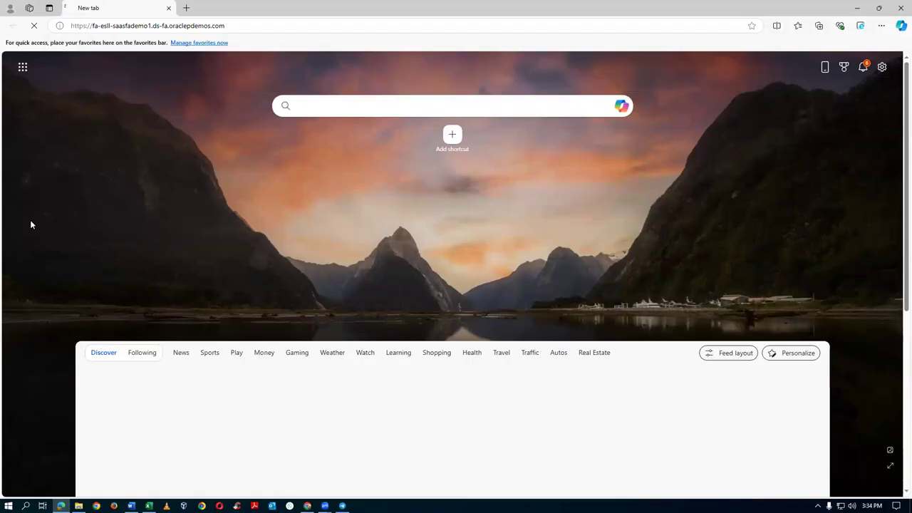
scroll(10, 211, "down", 3)
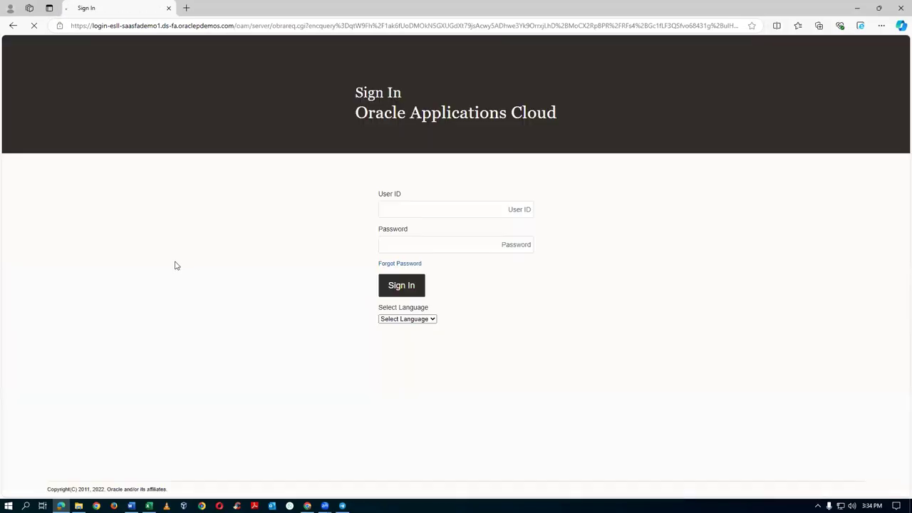
left_click(441, 214)
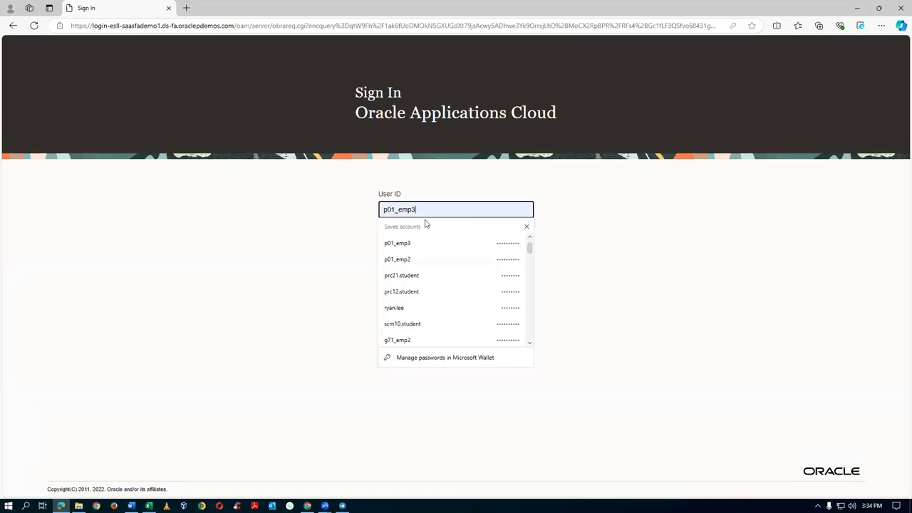
key("BackSpace")
type("2")
left_click(428, 242)
left_click(409, 285)
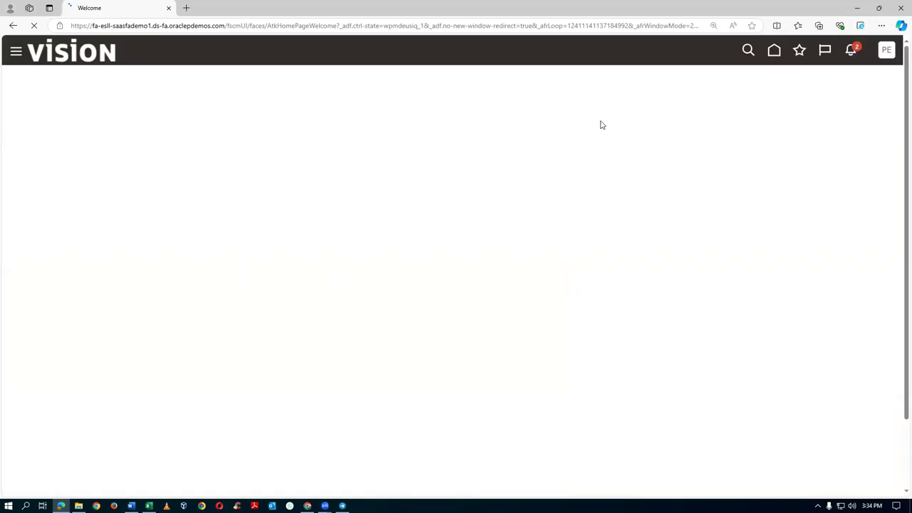
left_click(851, 51)
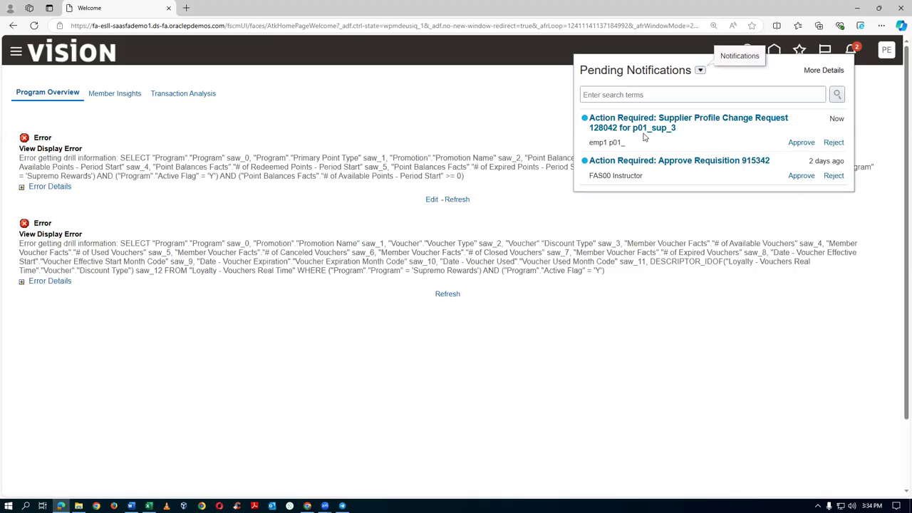
Step: Approve Supplier Profile Change Request 128042 for p01_sup_3 from its notification
left_click(710, 119)
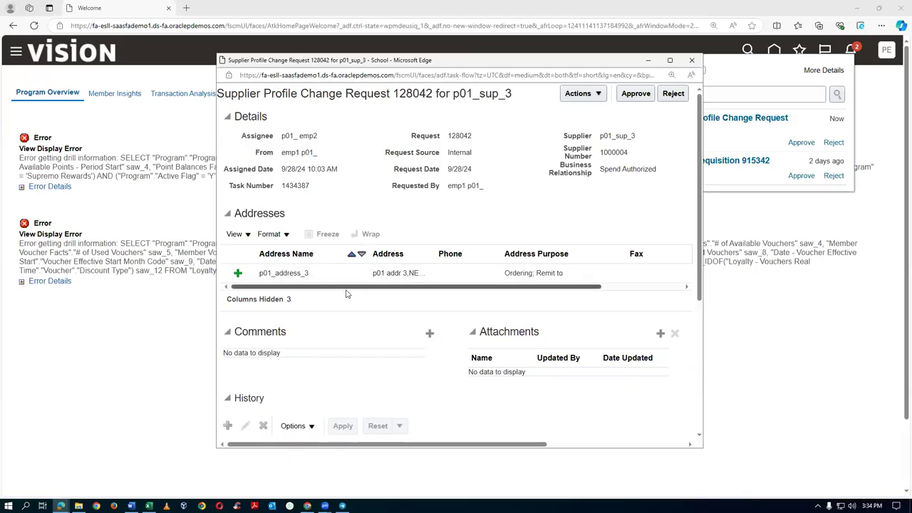
left_click_drag(346, 288, 426, 288)
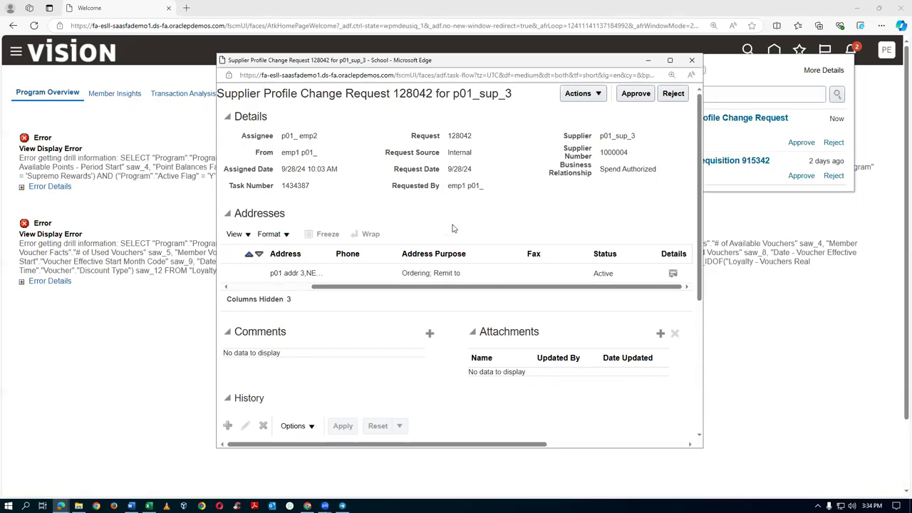
left_click(636, 94)
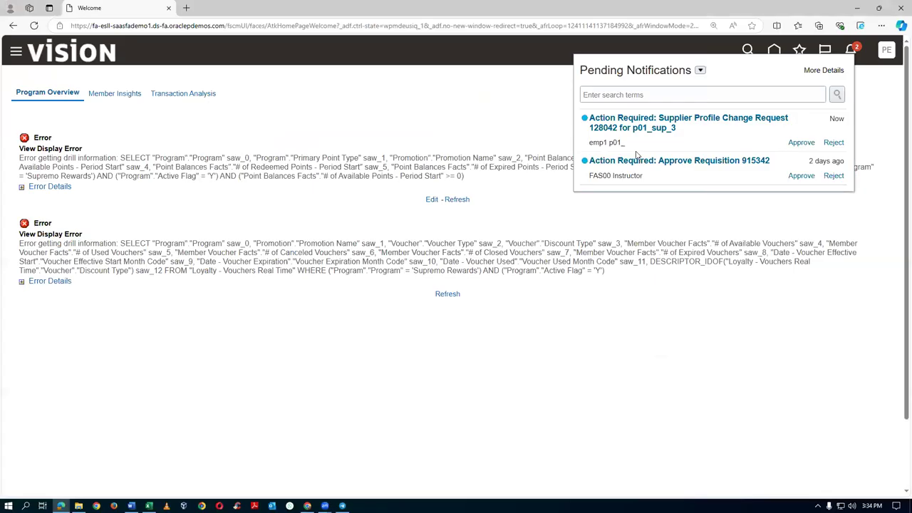
key("alt+Tab")
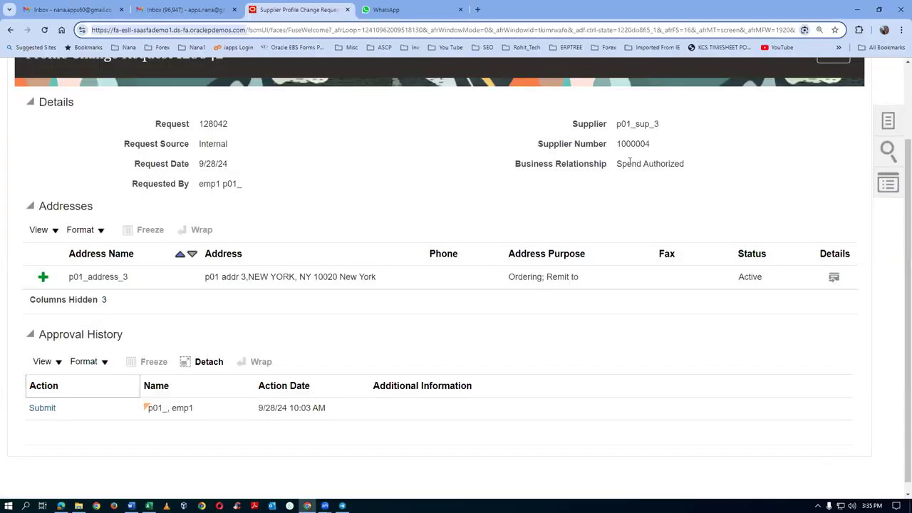
Step: Return to the refreshed Suppliers Overview and reopen request 128042
right_click(824, 224)
scroll(838, 212, "up", 2)
left_click(833, 149)
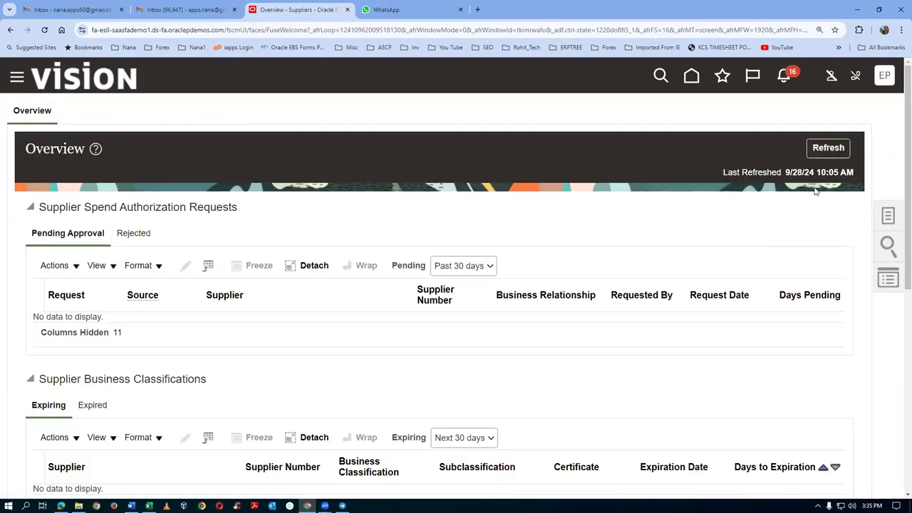
left_click(829, 147)
scroll(331, 327, "down", 5)
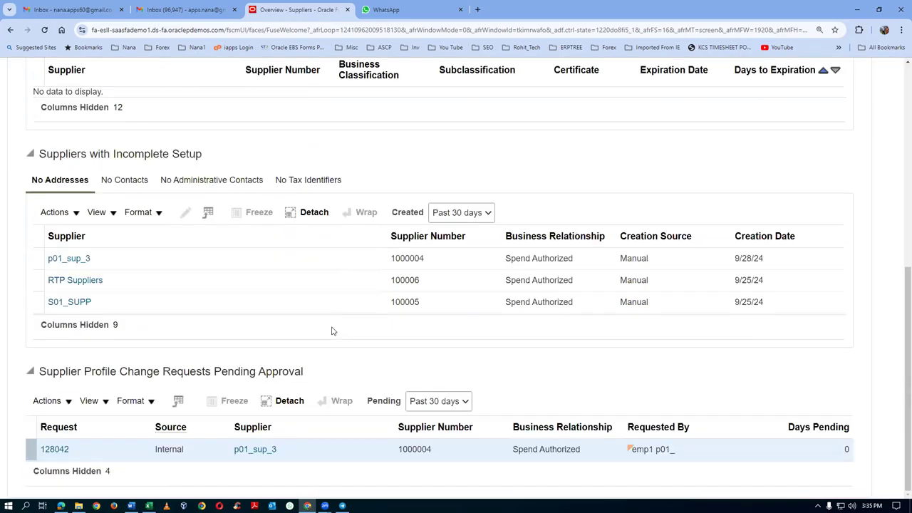
left_click(55, 450)
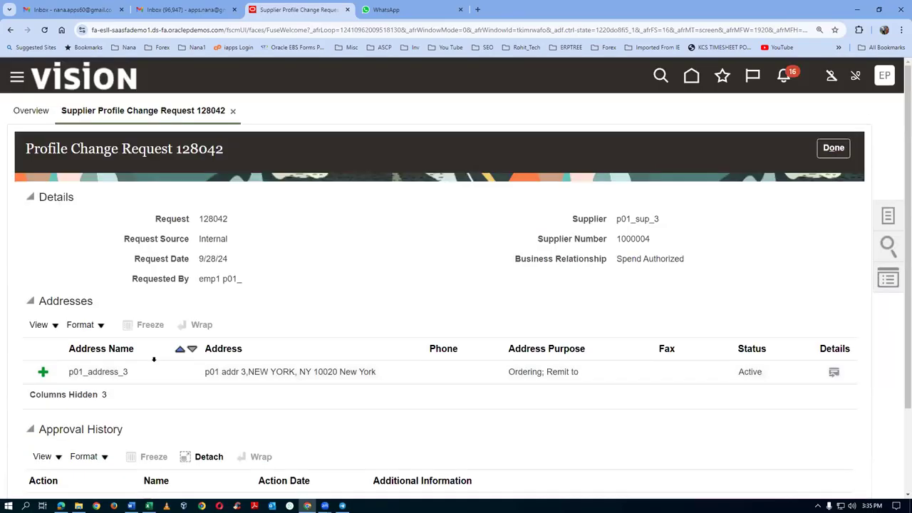
Step: Confirm the approval history records the Approve action completing request 128042
scroll(57, 447, "down", 2)
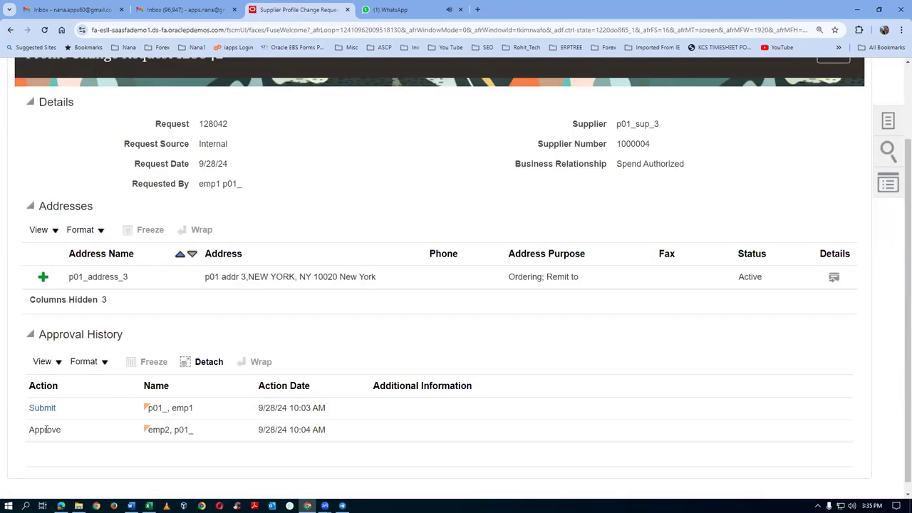
left_click(43, 408)
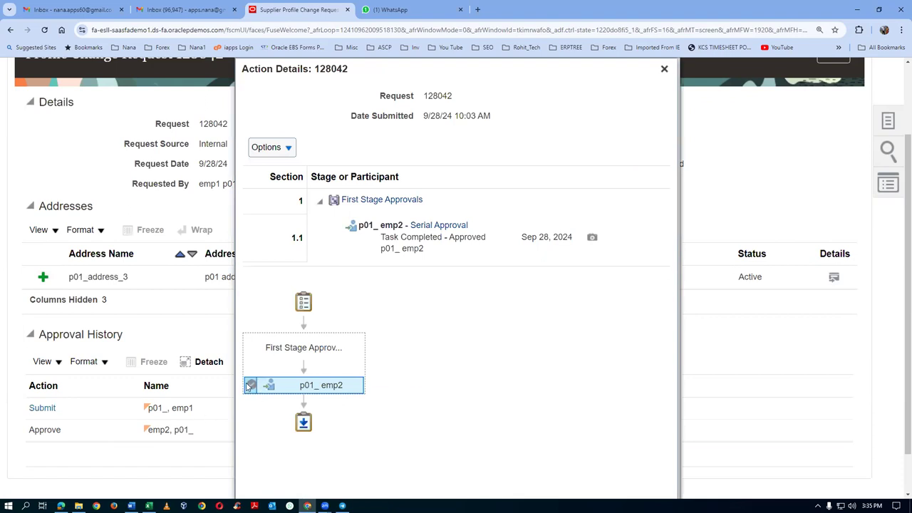
mouse_move(267, 394)
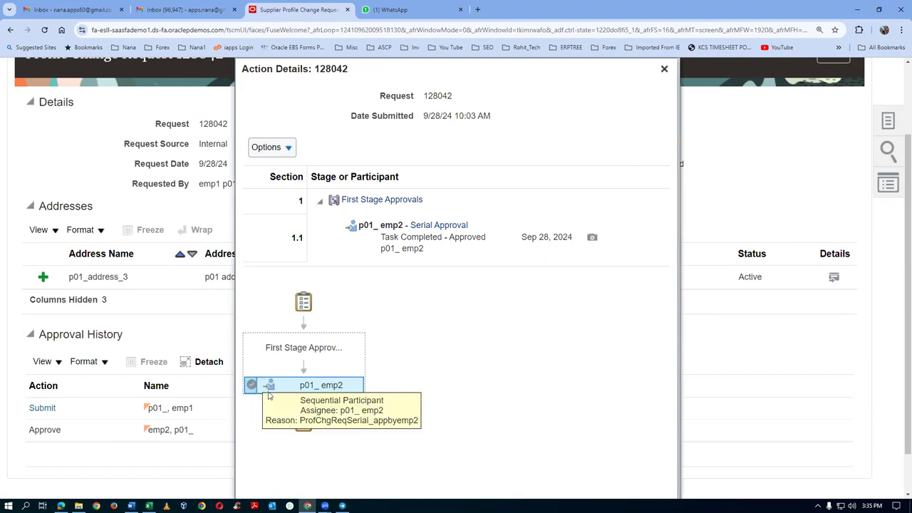
left_click(428, 241)
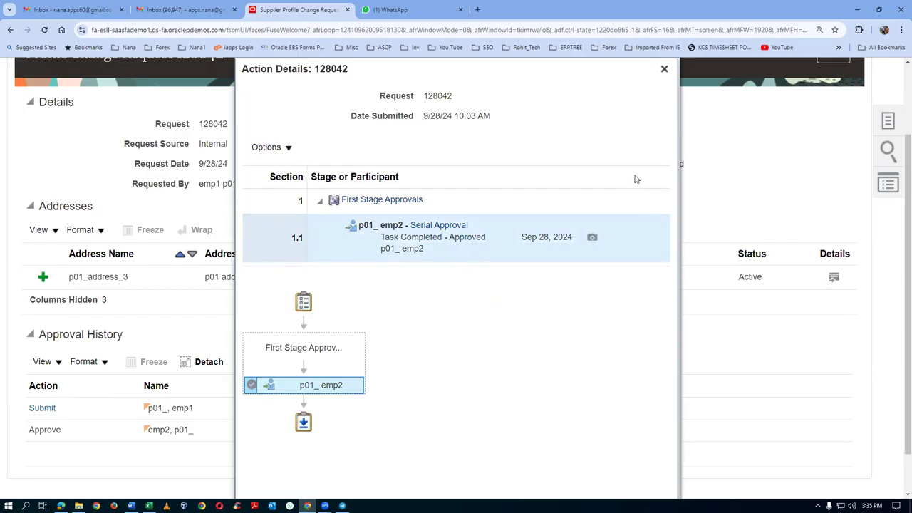
left_click(664, 69)
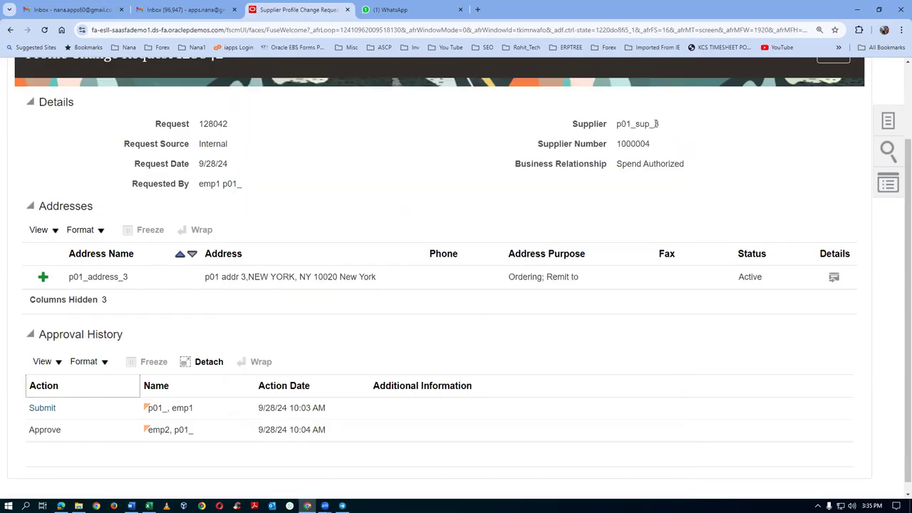
Step: Verify the Suppliers Overview has no pending profile change requests and show the supplier tasks
scroll(674, 147, "up", 2)
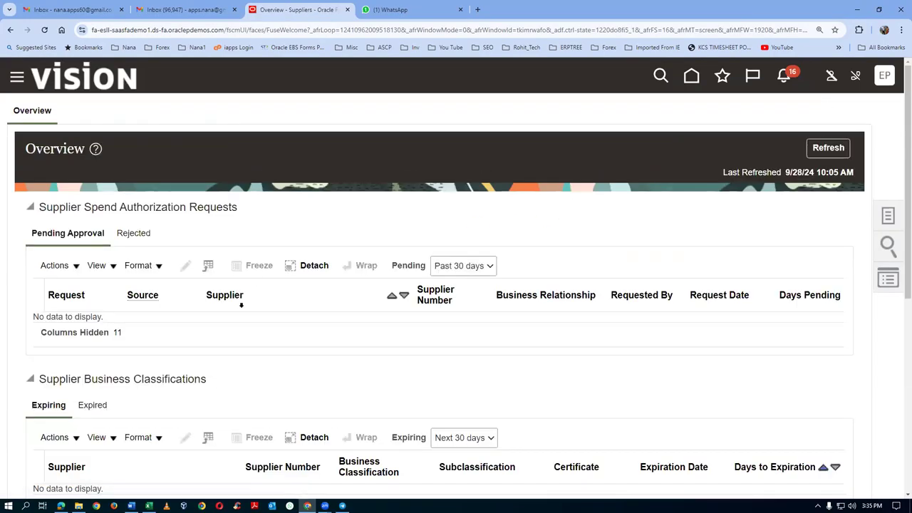
scroll(249, 307, "down", 3)
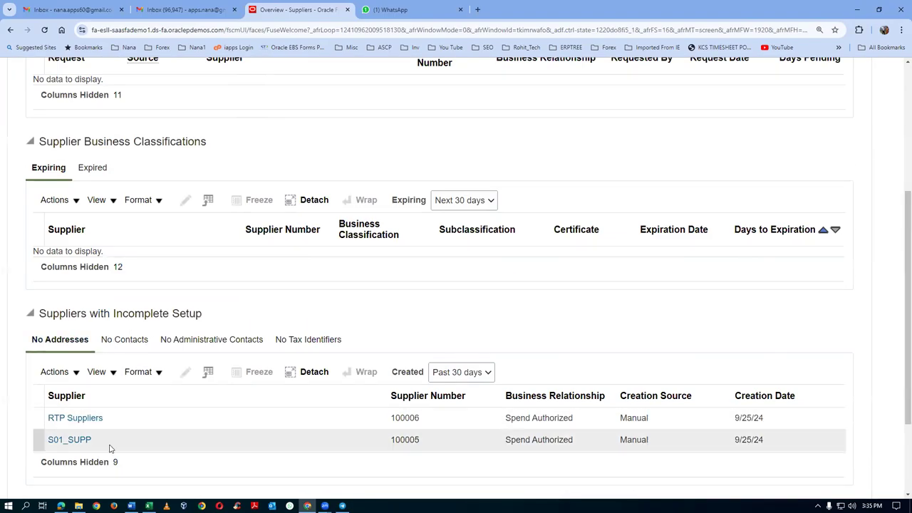
scroll(111, 448, "down", 2)
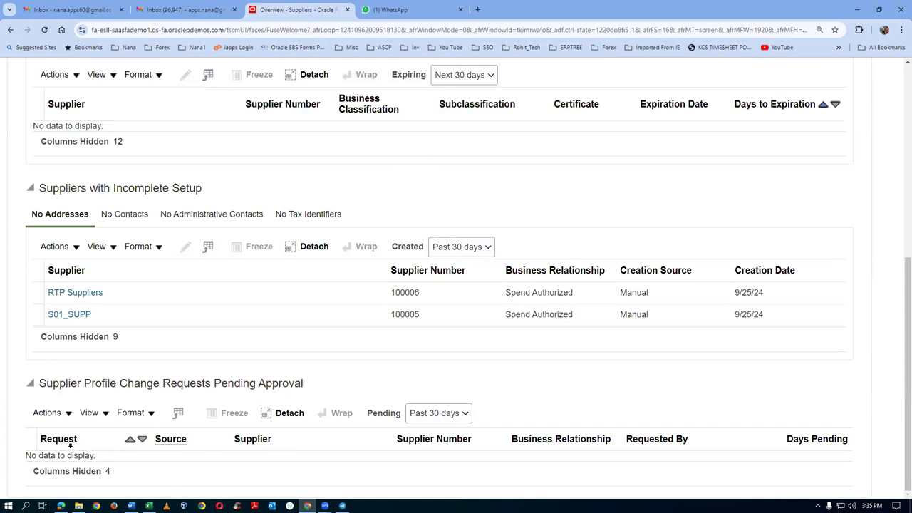
scroll(465, 392, "up", 5)
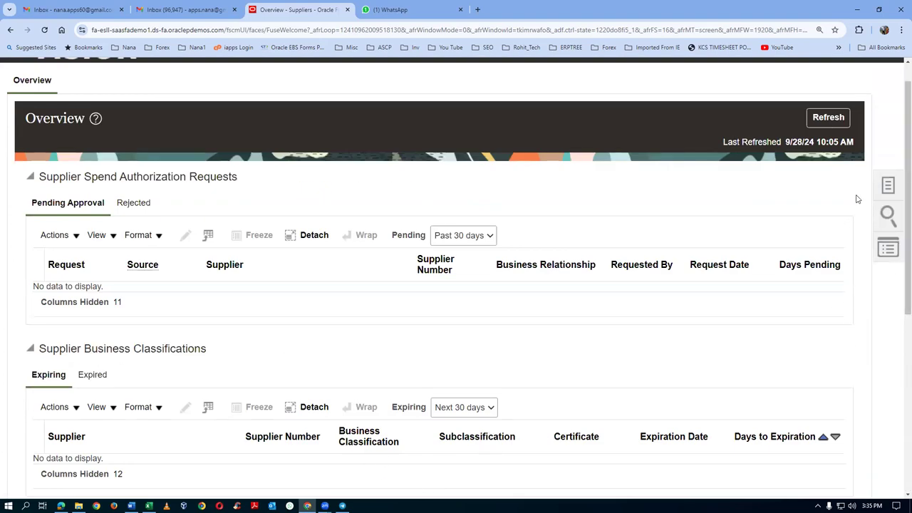
left_click(886, 188)
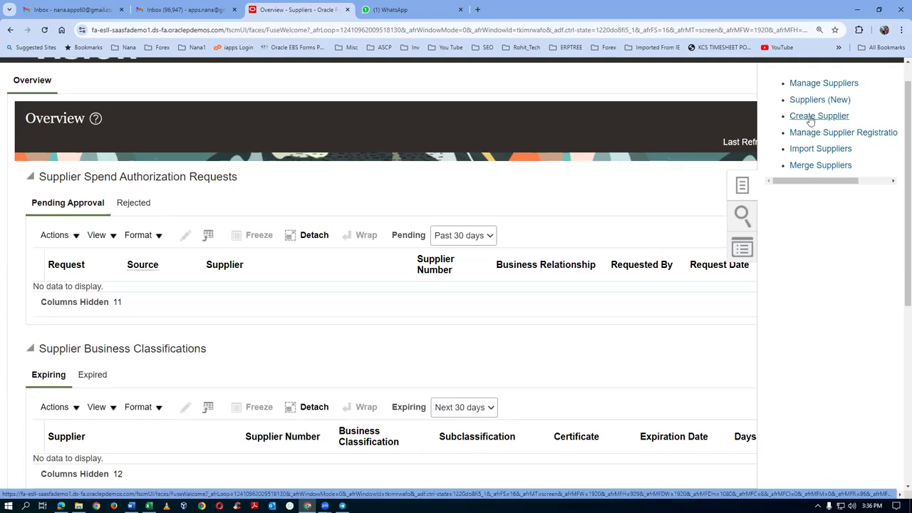
Step: Search suppliers for p01, open p01_sup_3 and view its Sites, which list none
left_click(814, 85)
left_click(340, 241)
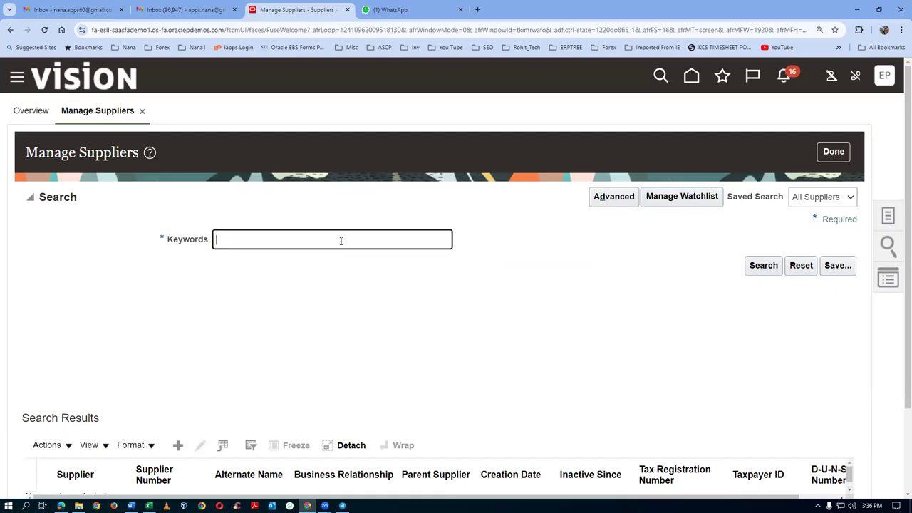
type("p01")
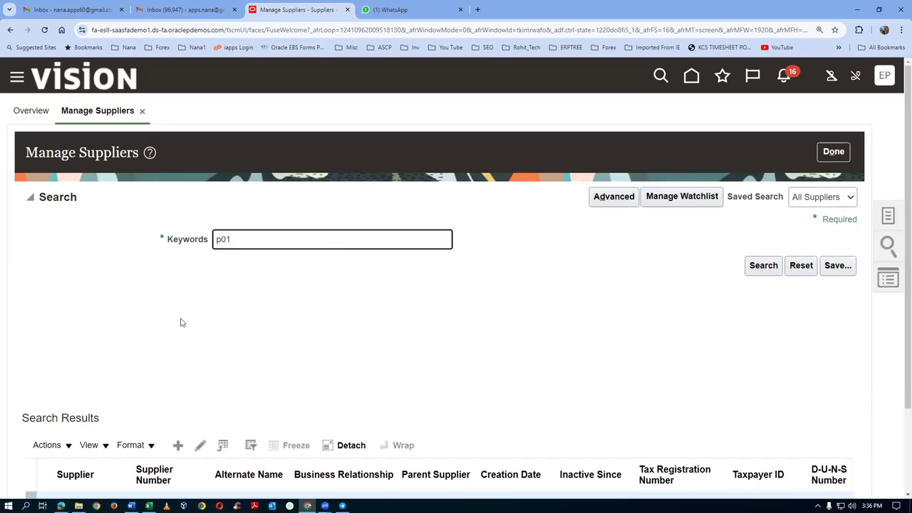
scroll(181, 323, "down", 3)
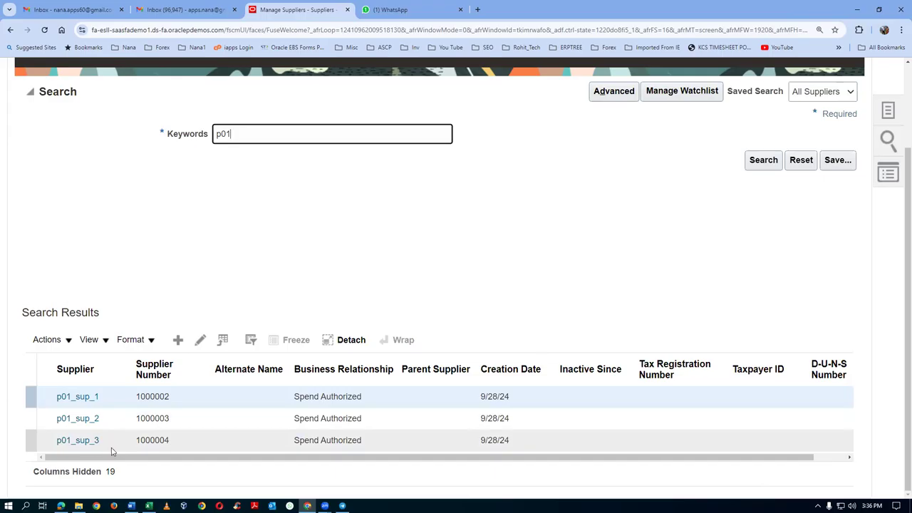
left_click(74, 441)
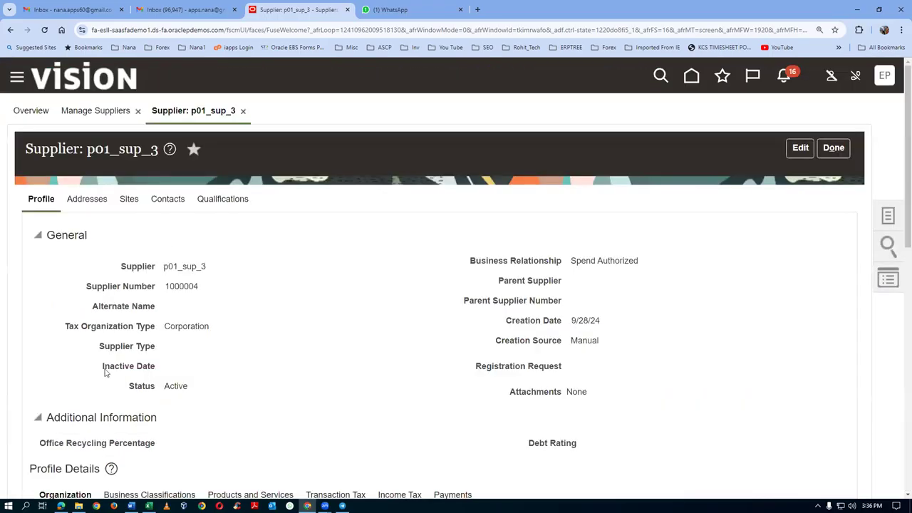
left_click(129, 200)
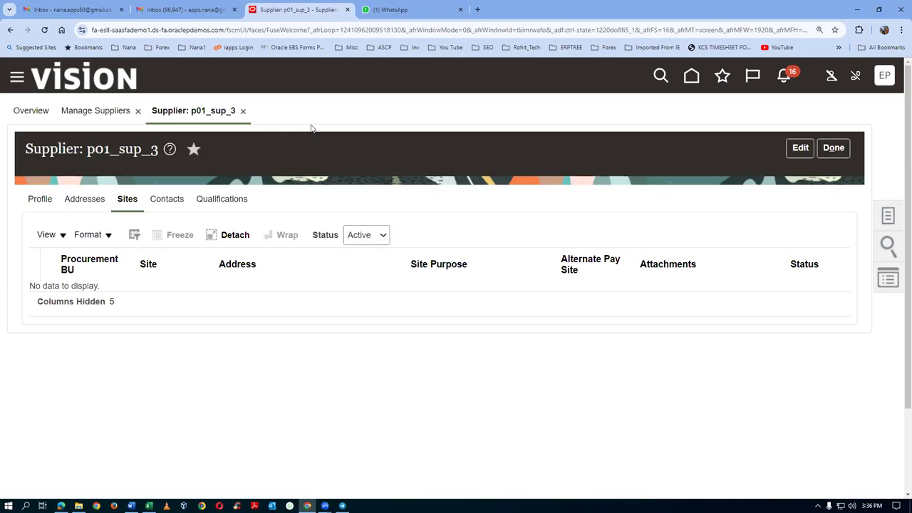
right_click(310, 14)
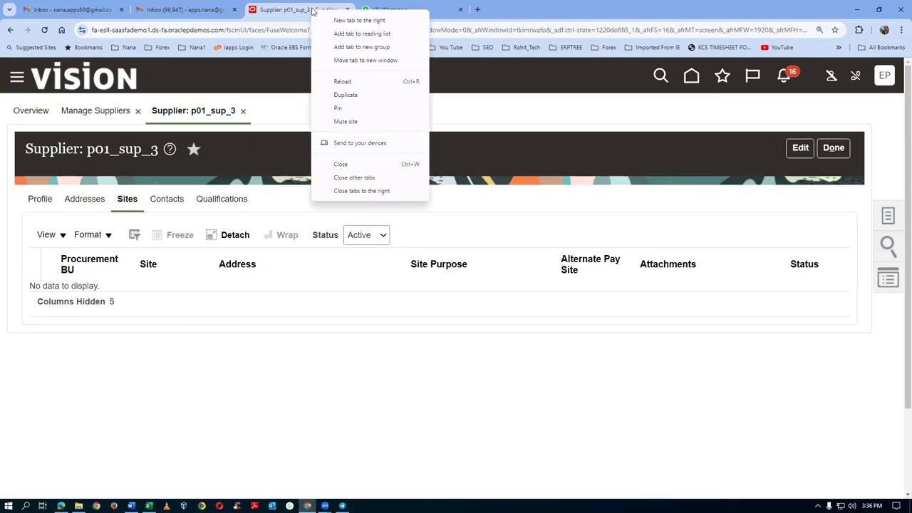
Step: Duplicate the supplier tab and open the Setup and Maintenance task search
left_click(341, 95)
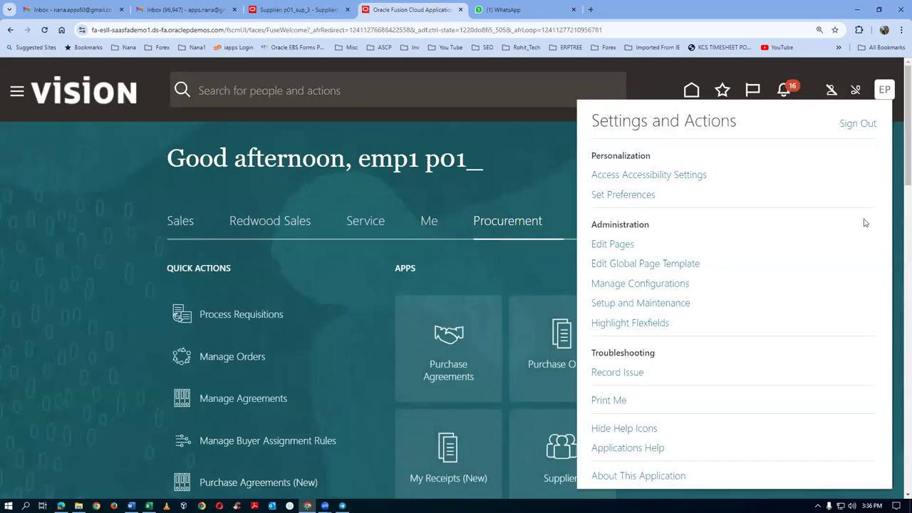
left_click(657, 304)
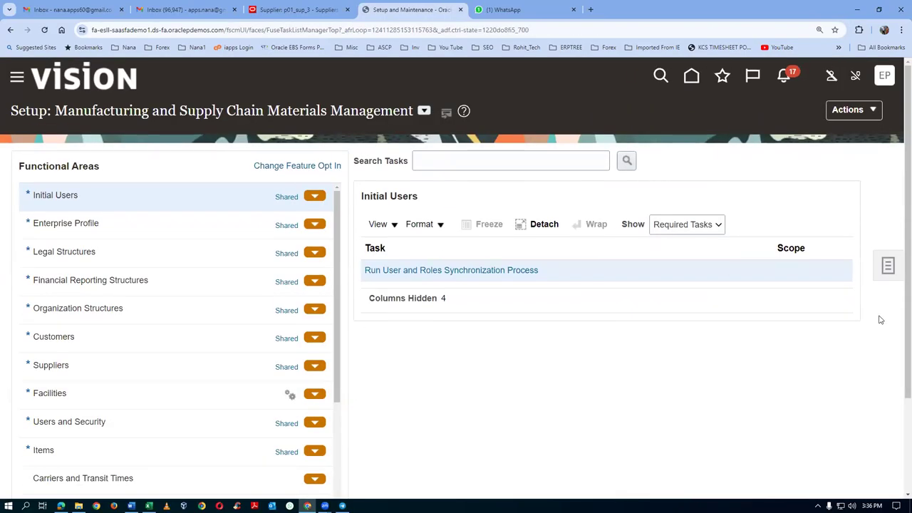
left_click(891, 268)
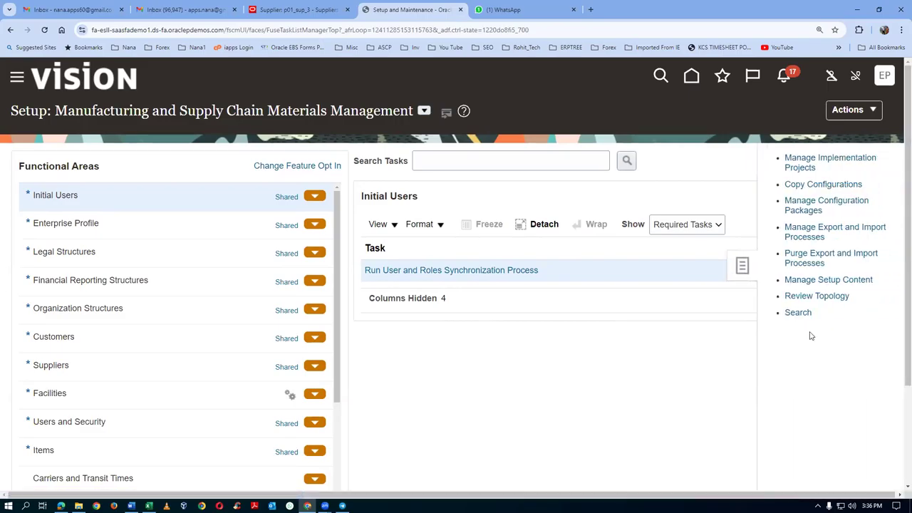
left_click(798, 312)
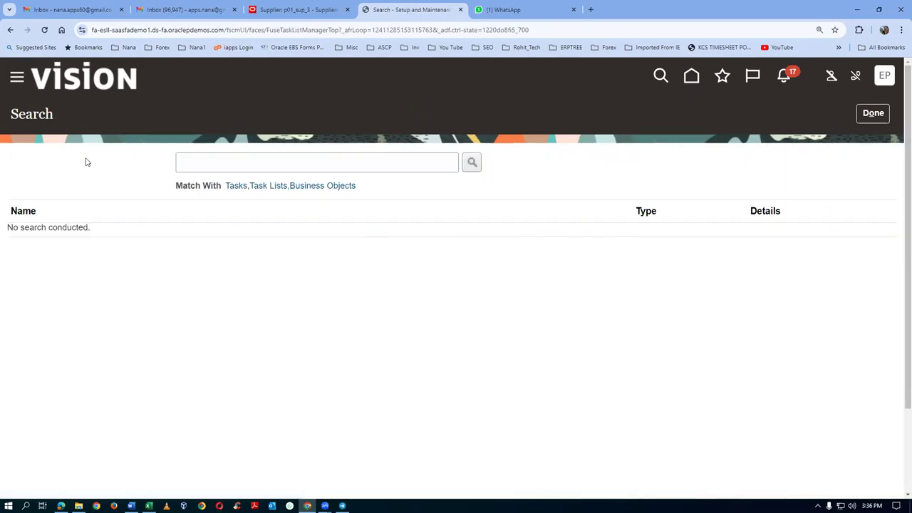
Step: Search setup tasks for man%proc%agent% and open Manage Procurement Agents
left_click(223, 162)
type("man%proc%agent%")
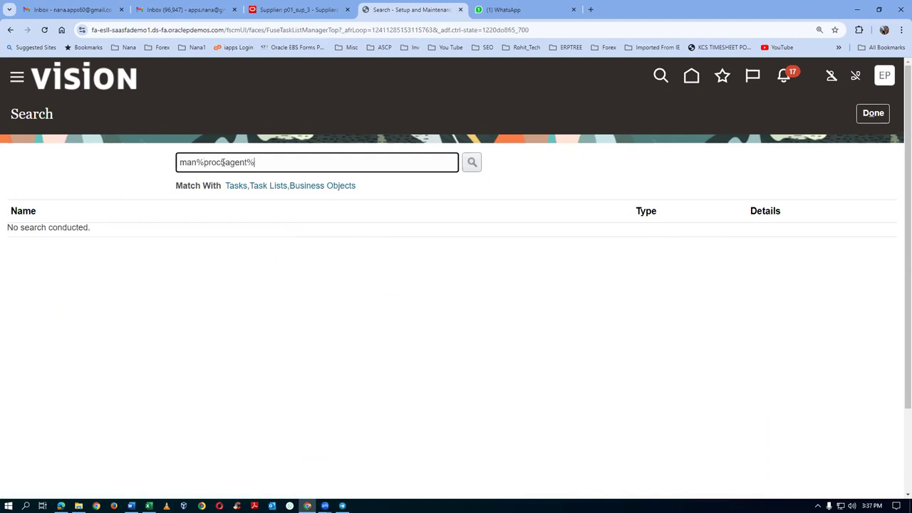
key("Return")
key("BackSpace")
type("%")
key("Return")
left_click(53, 234)
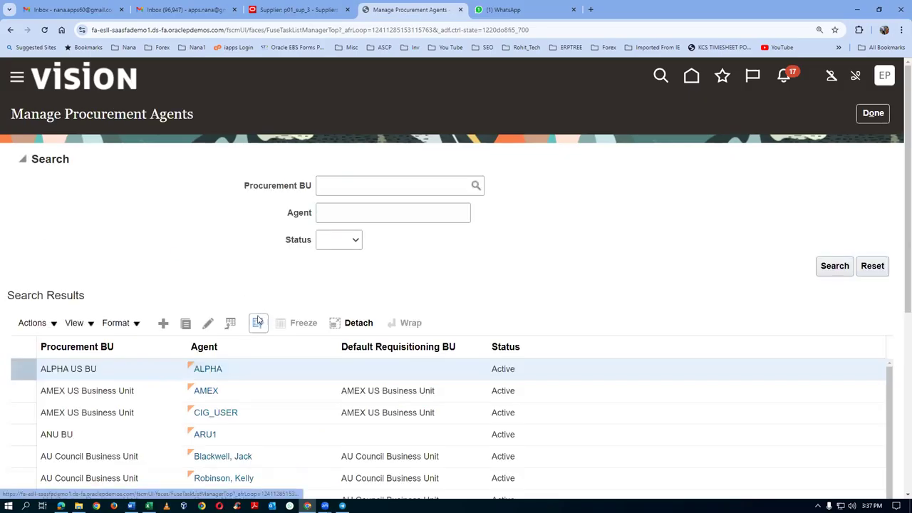
left_click(163, 322)
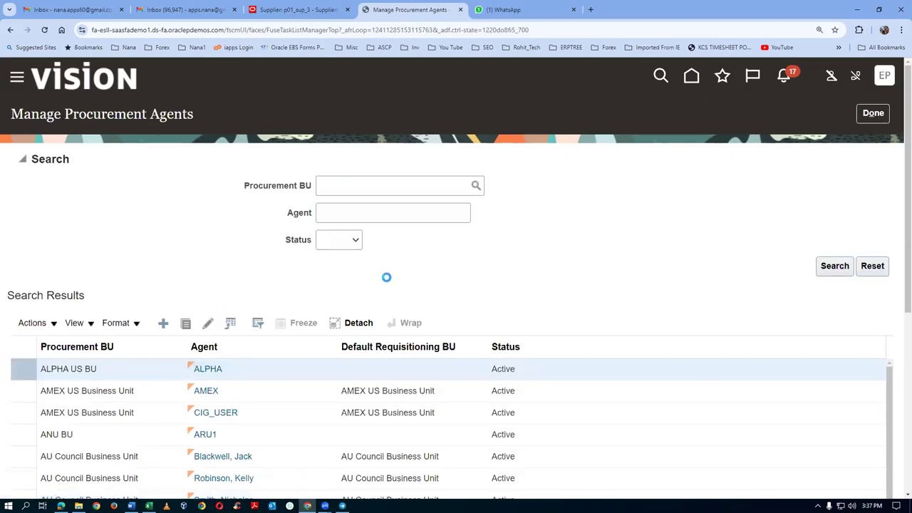
Step: Set Procurement BU to p01 business unit and enter emp1 as the agent
left_click(409, 161)
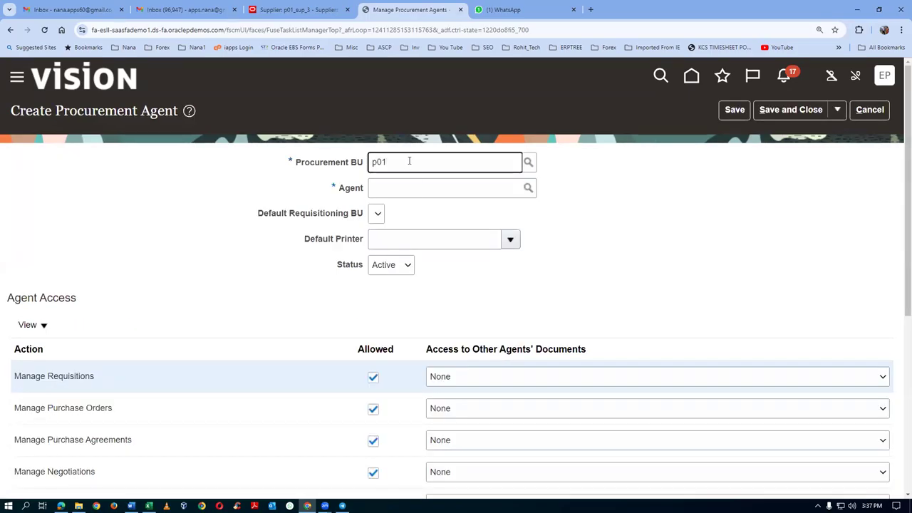
left_click(403, 183)
left_click(404, 187)
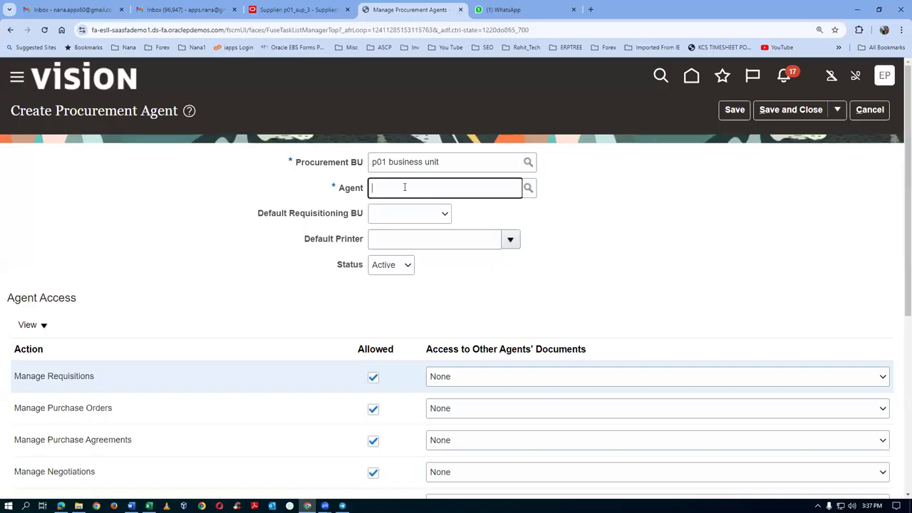
type("emp1, p01_")
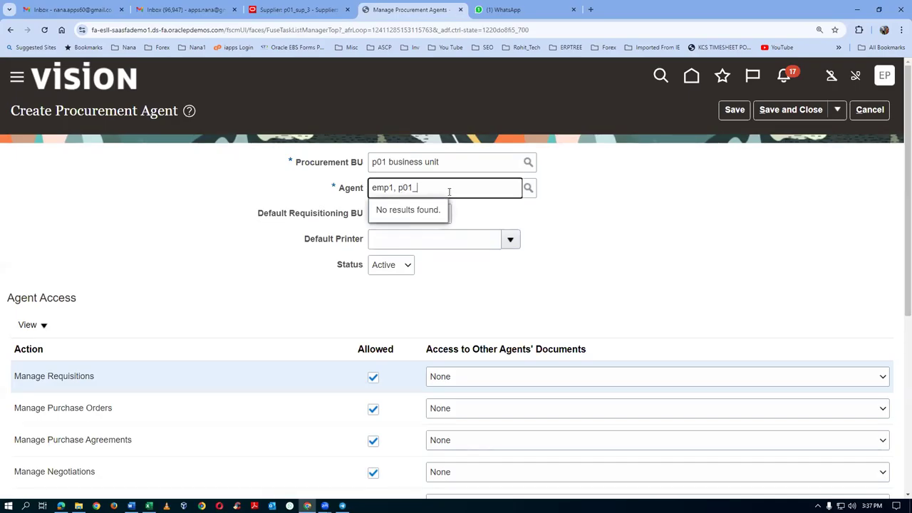
left_click_drag(448, 183, 278, 218)
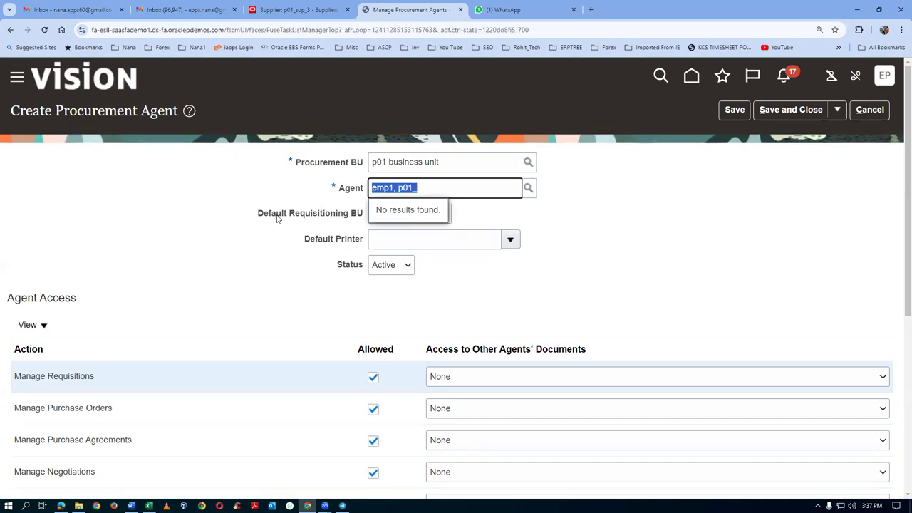
type("em")
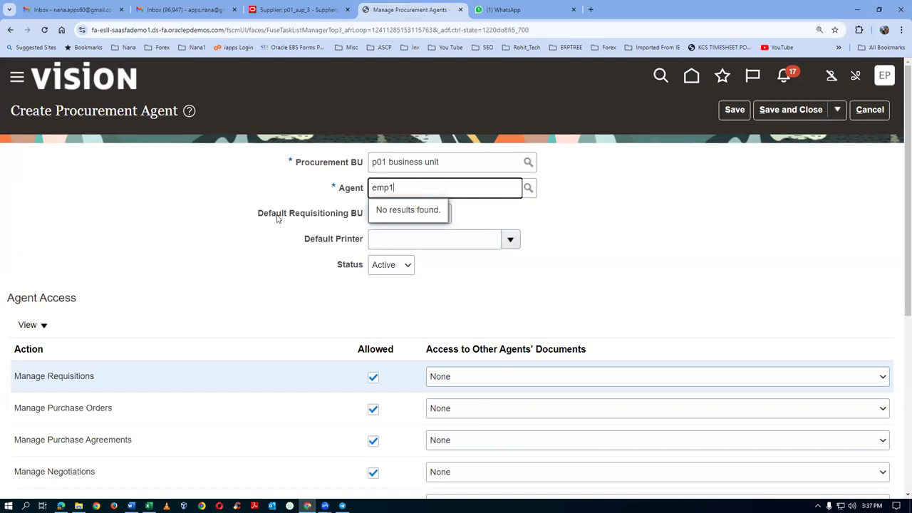
type("p1")
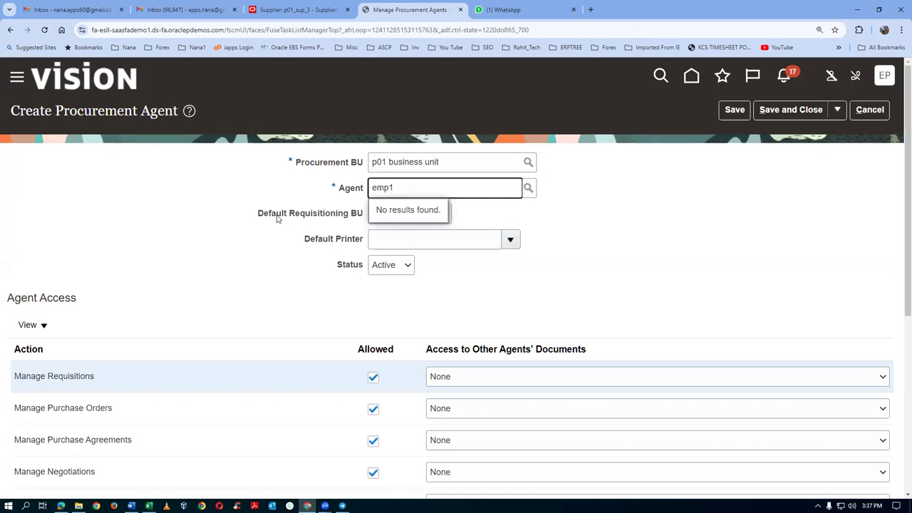
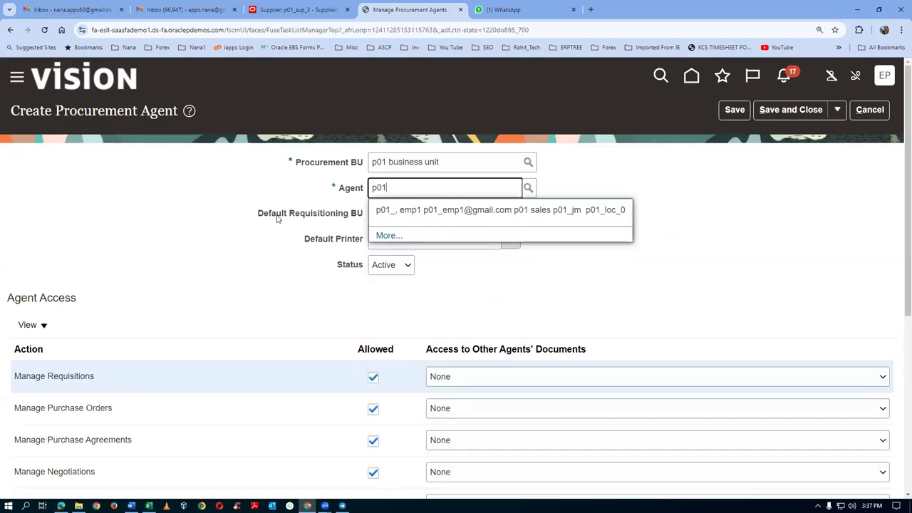
Step: Choose the p01 employee as agent with p01 business unit as default requisitioning BU
left_click(489, 211)
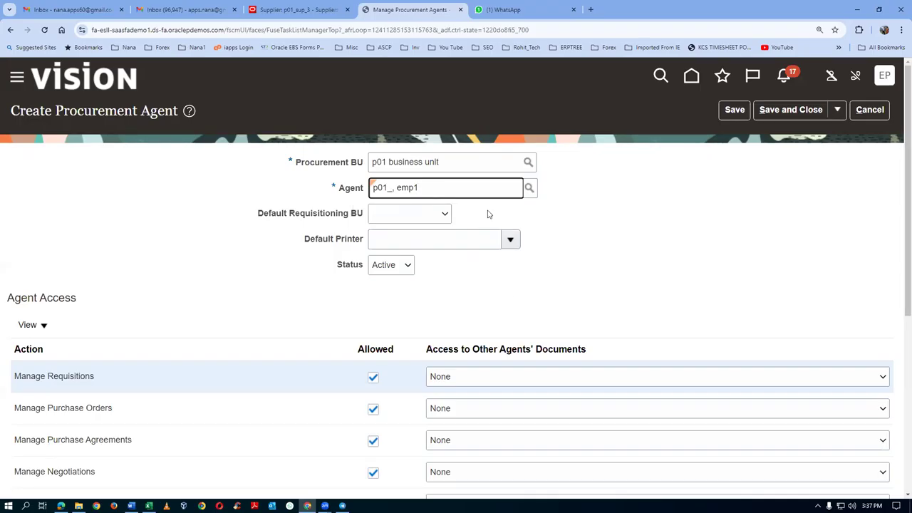
left_click(427, 214)
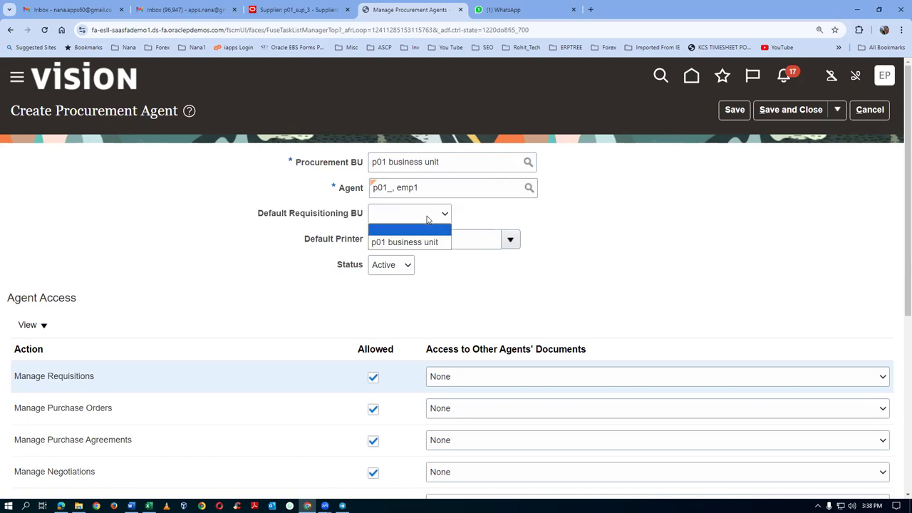
left_click(414, 240)
Step: Grant Full access for Requisitions, Purchase Orders, Purchase Agreements, Negotiations and Sourcing Programs
scroll(443, 307, "down", 2)
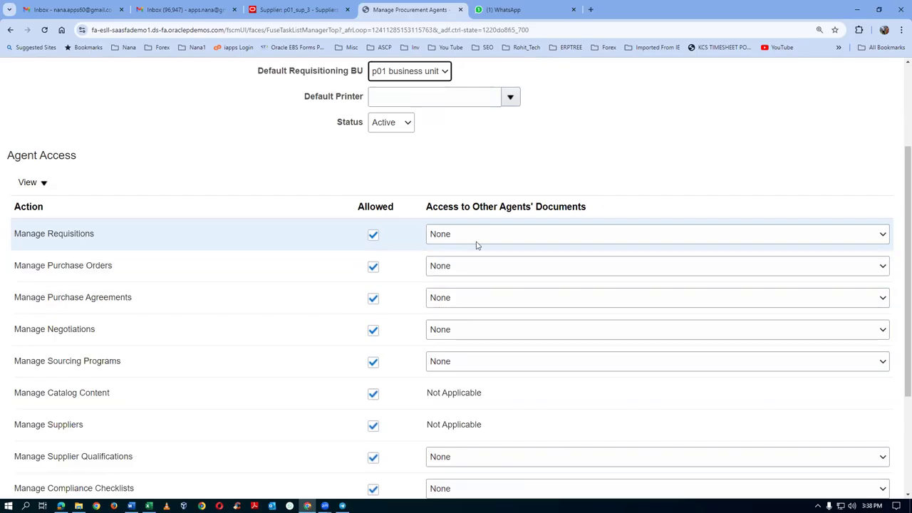
left_click(474, 241)
left_click(442, 279)
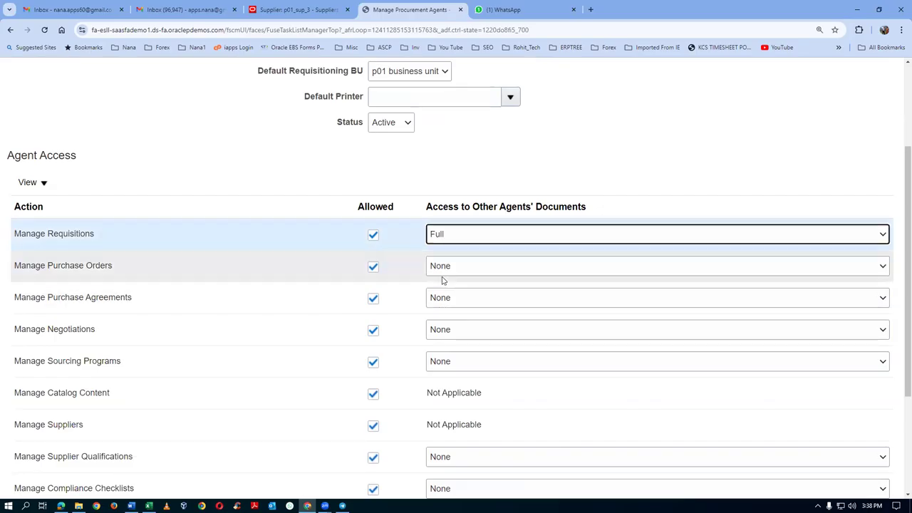
left_click(447, 274)
left_click(435, 324)
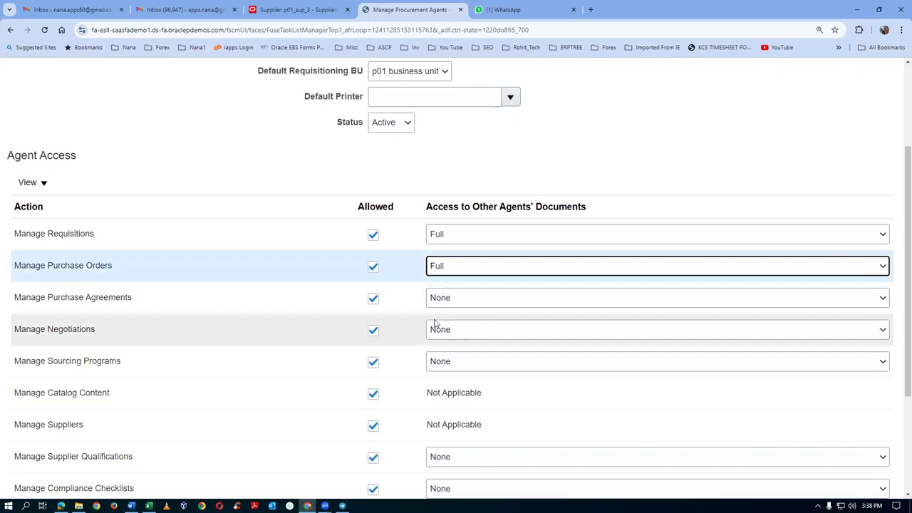
left_click(453, 300)
left_click(436, 357)
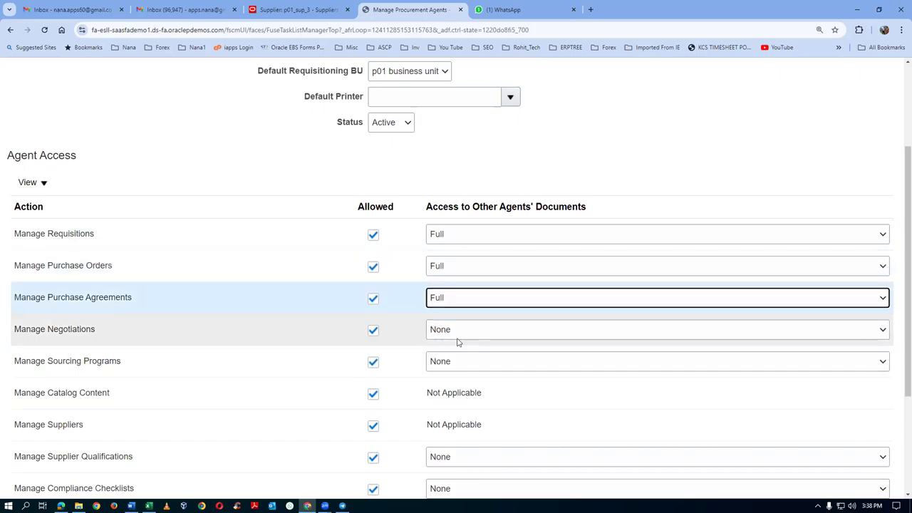
left_click(461, 332)
left_click(455, 376)
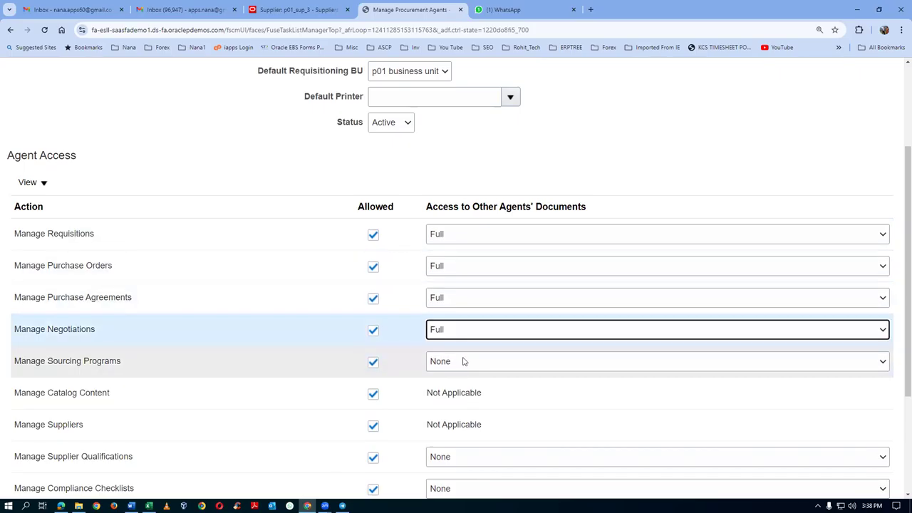
left_click(464, 362)
left_click(456, 405)
Step: Grant Full access for Supplier Qualifications and Compliance Checklists, then save the agent
scroll(488, 388, "down", 1)
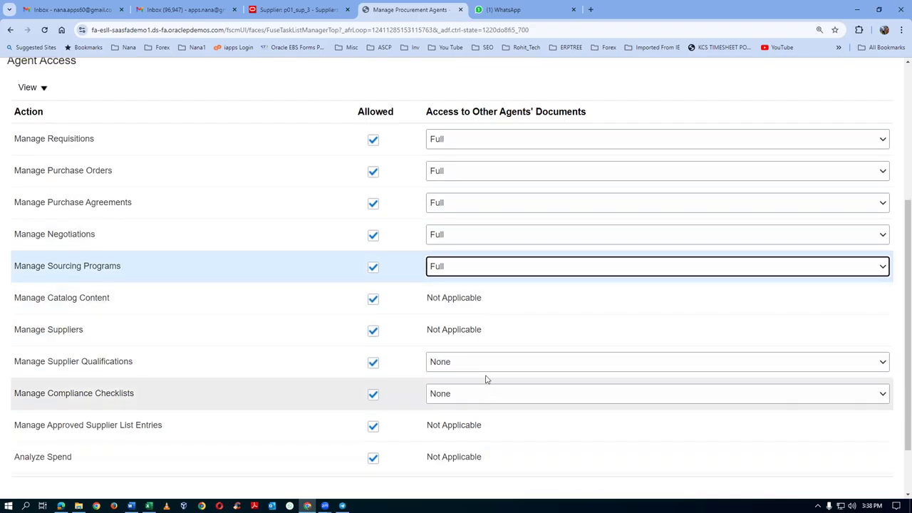
left_click(476, 363)
left_click(458, 409)
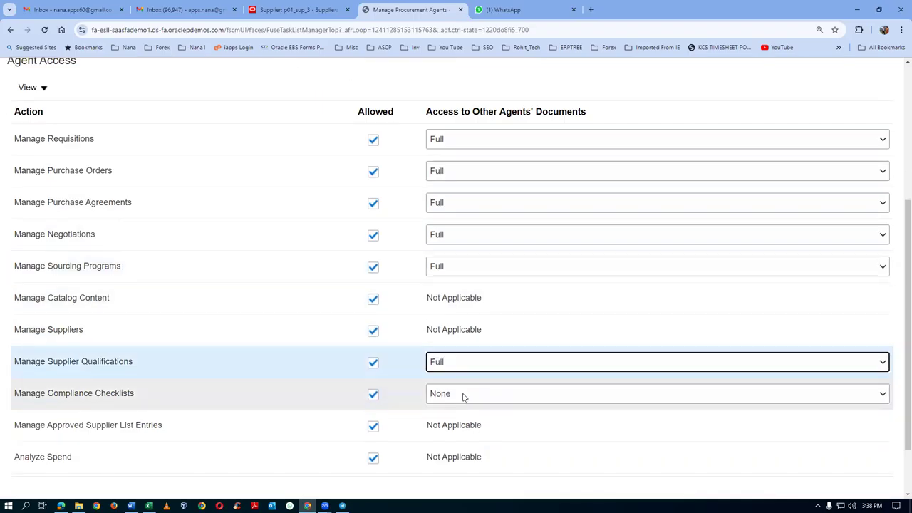
left_click(462, 396)
left_click(446, 438)
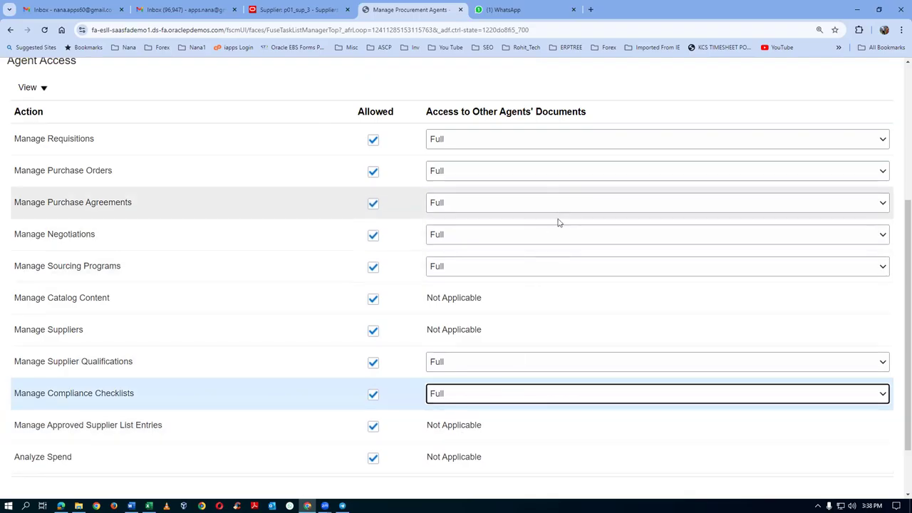
scroll(511, 347, "up", 2)
scroll(563, 244, "up", 2)
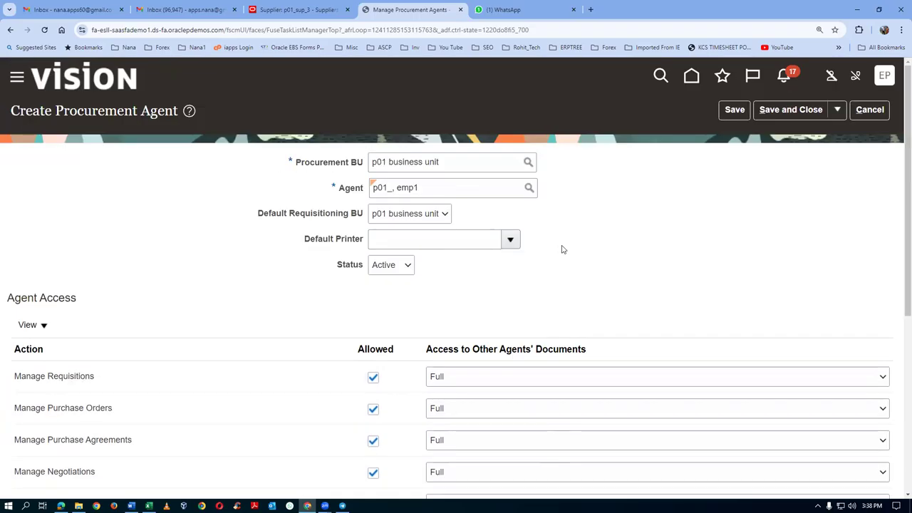
left_click(782, 107)
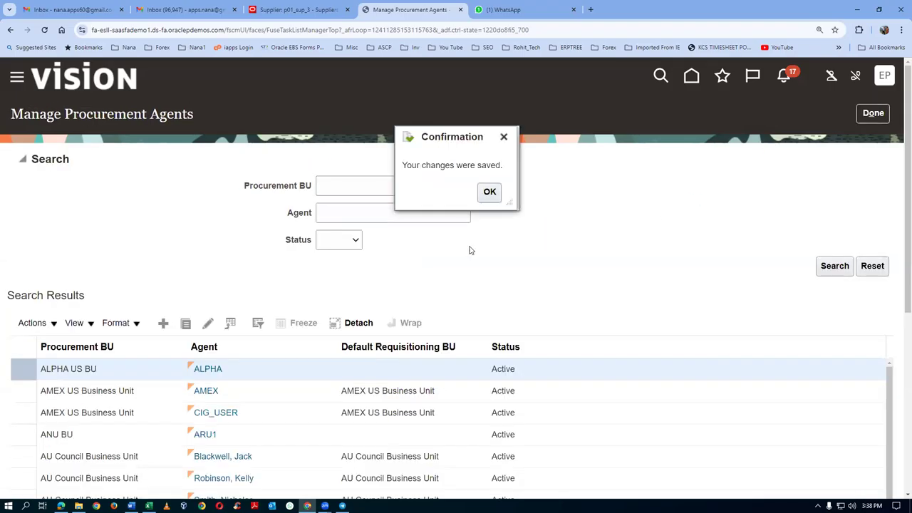
Step: Dismiss the save confirmation, finish the agents task, and search suppliers for p01
left_click(488, 193)
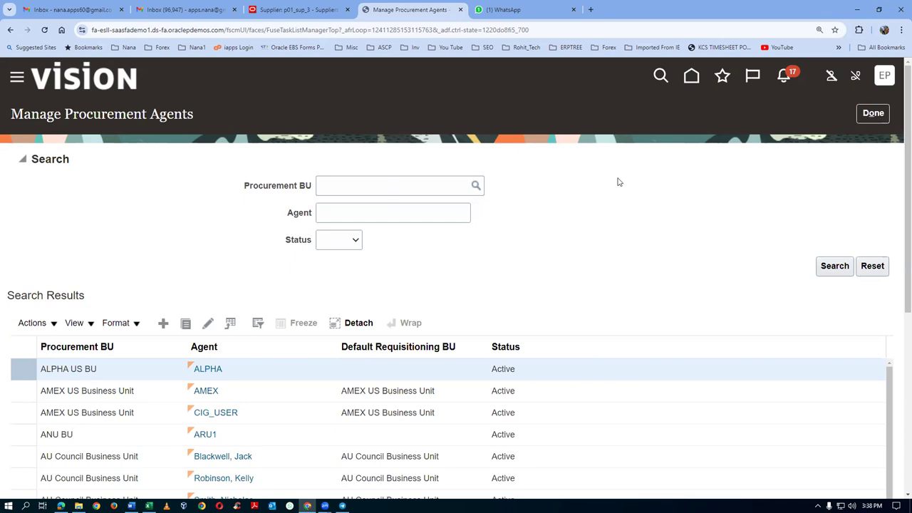
left_click(875, 113)
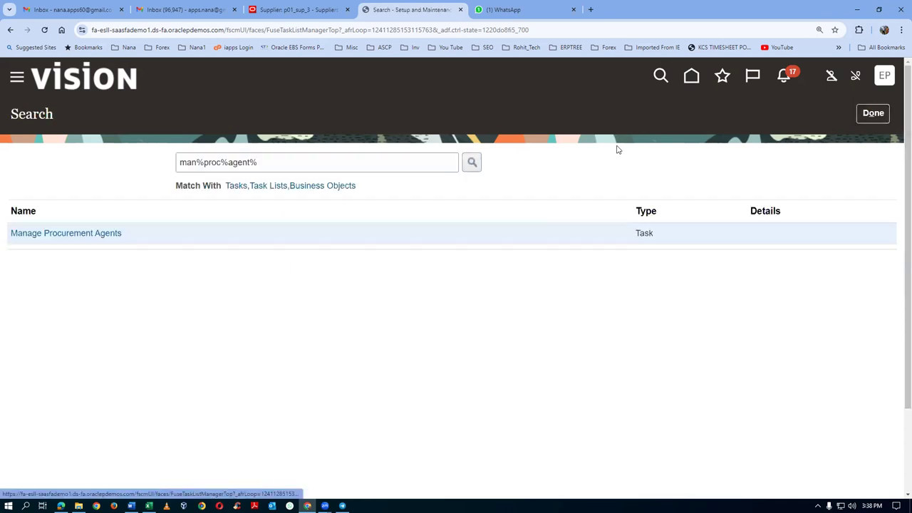
left_click(292, 10)
left_click(835, 148)
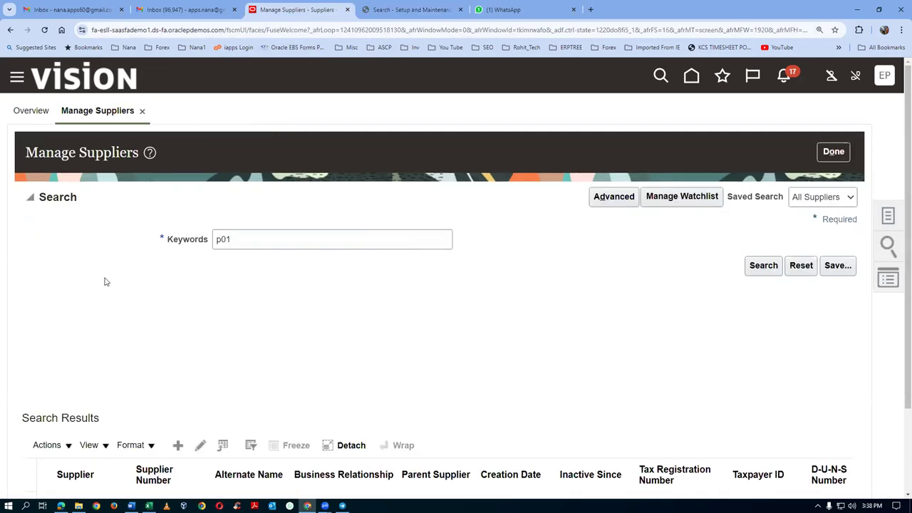
left_click(760, 269)
Step: Open supplier p01_sup_3, confirm its Sites list is empty, and close it
scroll(148, 318, "down", 2)
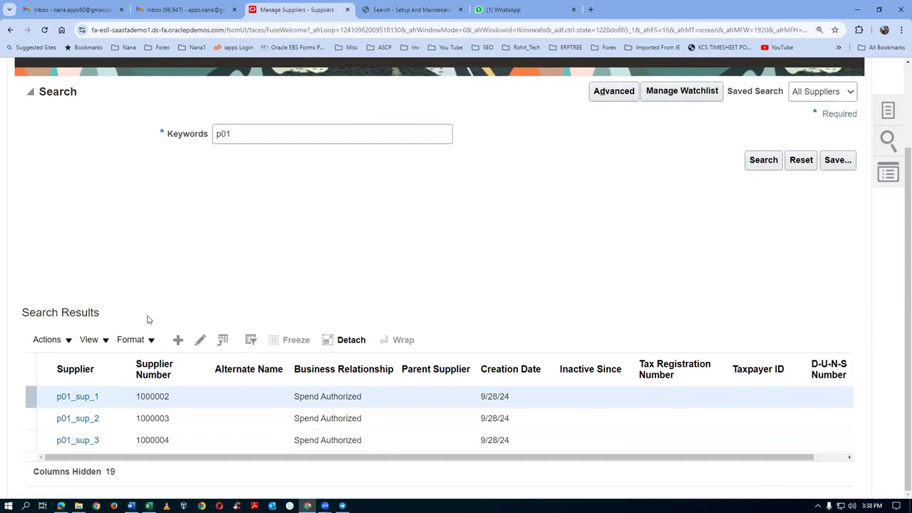
left_click(78, 444)
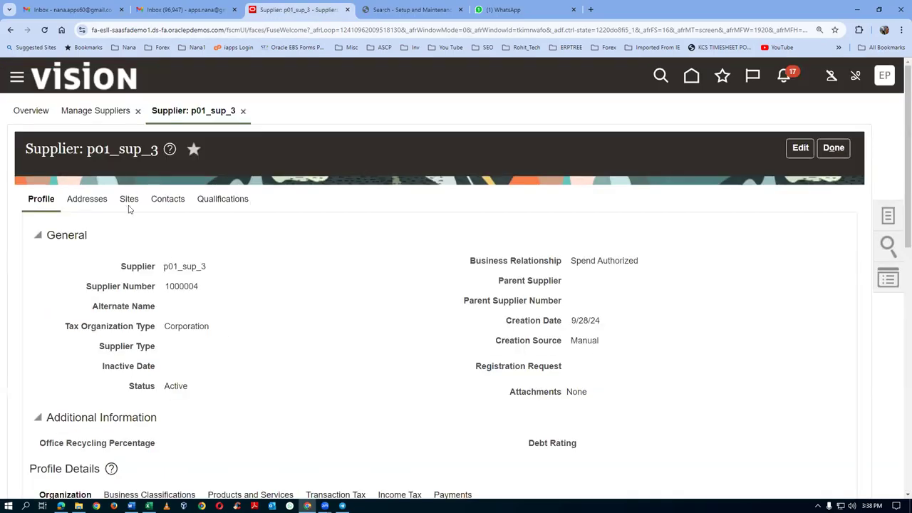
left_click(129, 202)
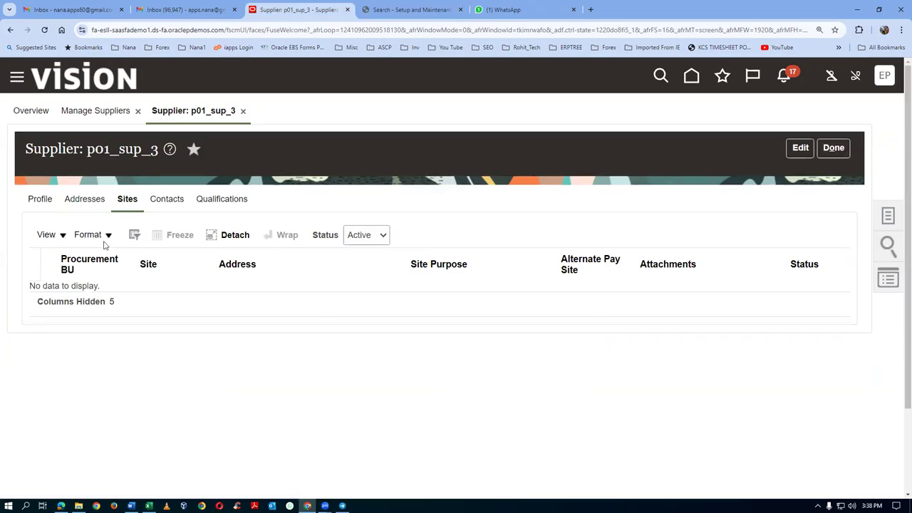
left_click(835, 149)
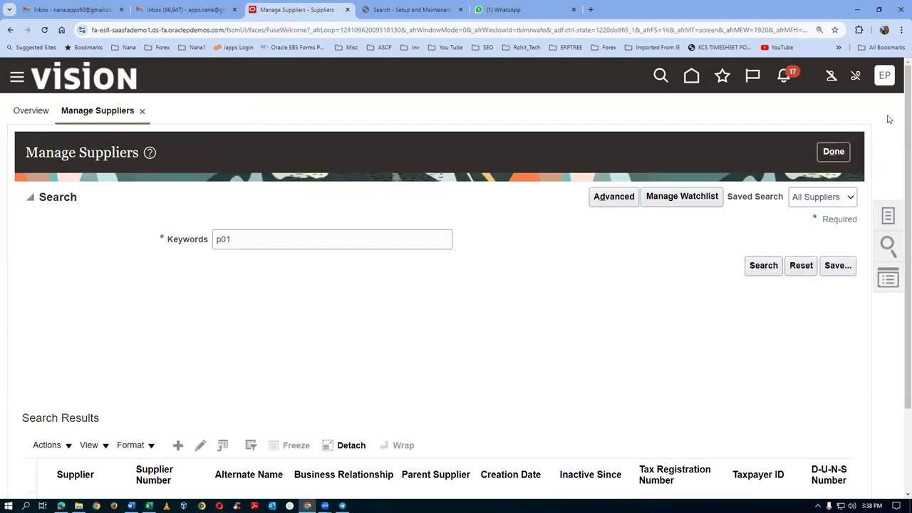
left_click(827, 157)
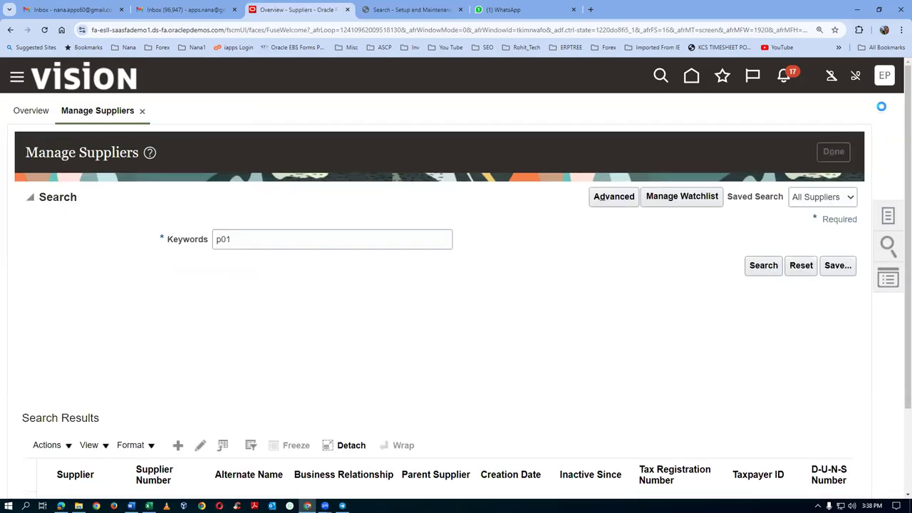
Step: Sign out of the application and sign back in
left_click(885, 77)
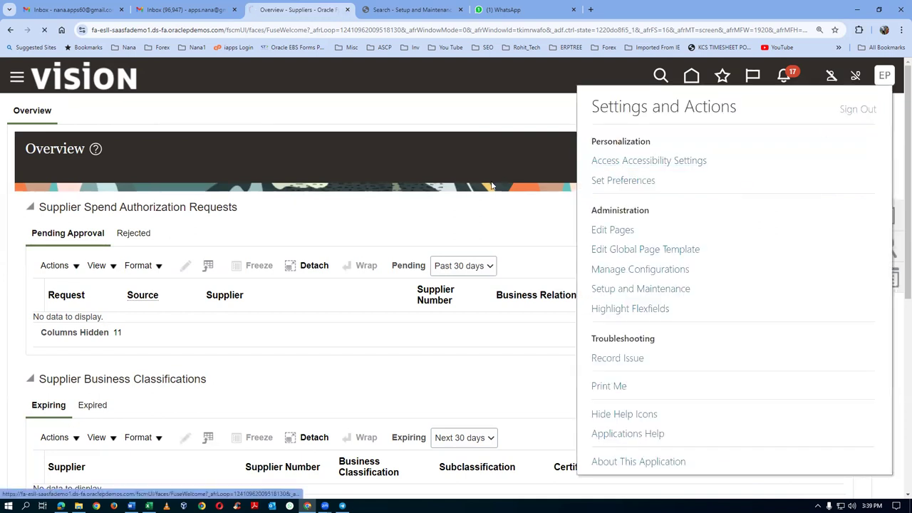
left_click(439, 257)
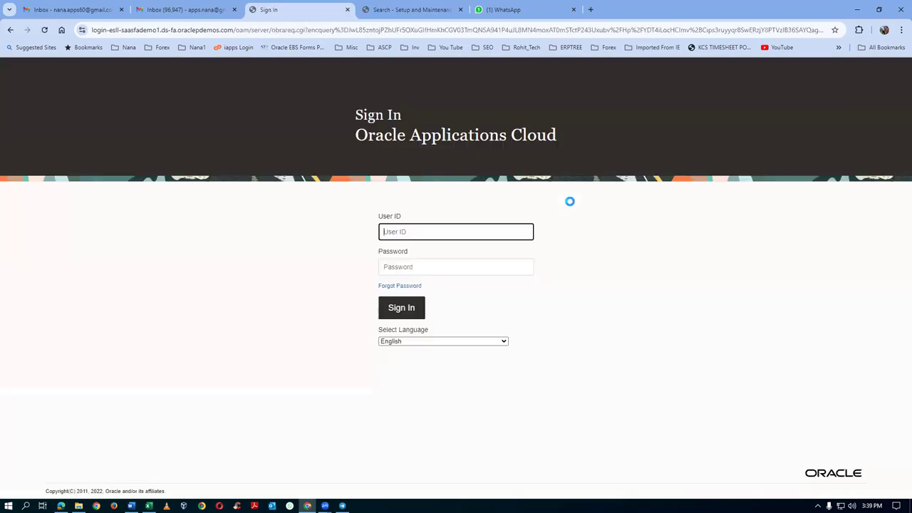
left_click(392, 316)
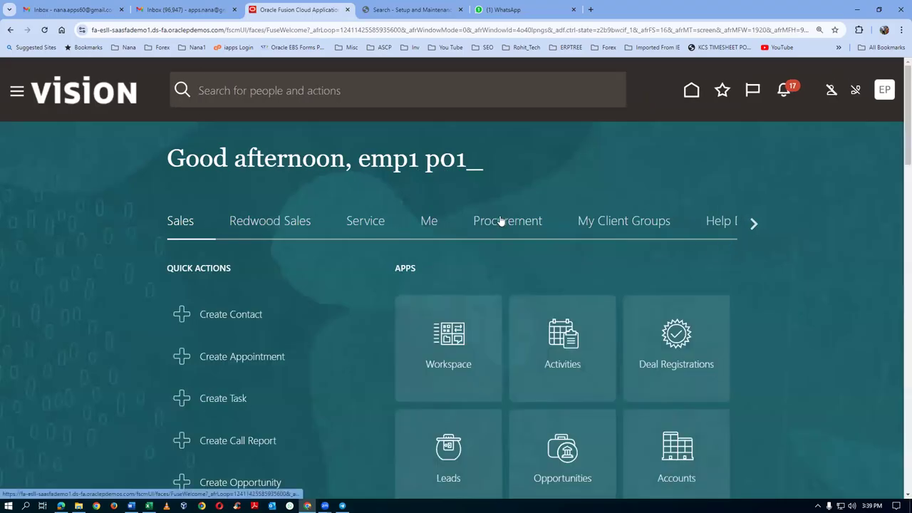
Step: Open the Suppliers work area from the Procurement apps
left_click(502, 219)
scroll(704, 376, "down", 2)
left_click(545, 326)
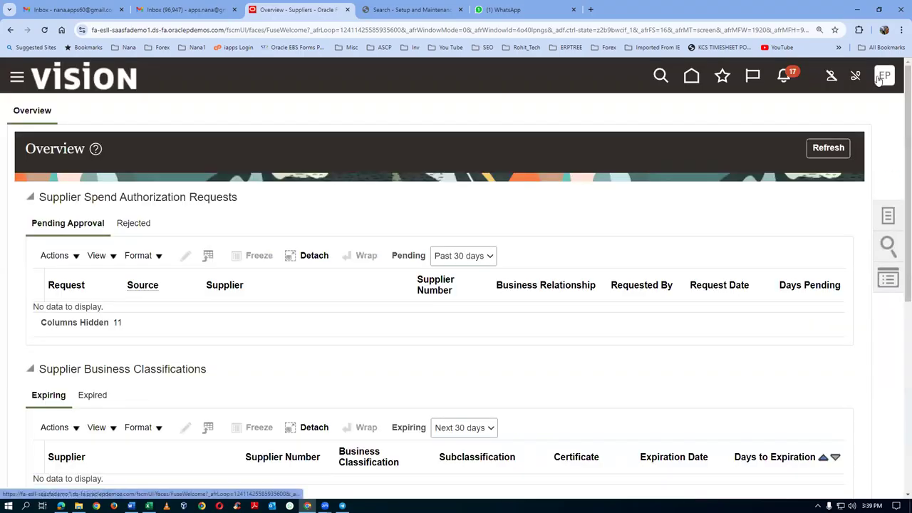
Step: Search Manage Suppliers for keyword p01
left_click(889, 216)
left_click(825, 114)
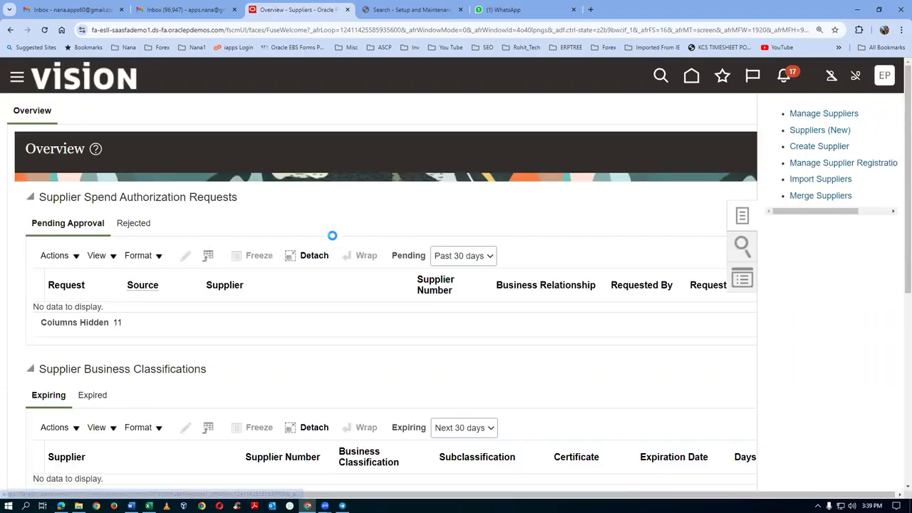
left_click(294, 240)
type("p01")
left_click(763, 265)
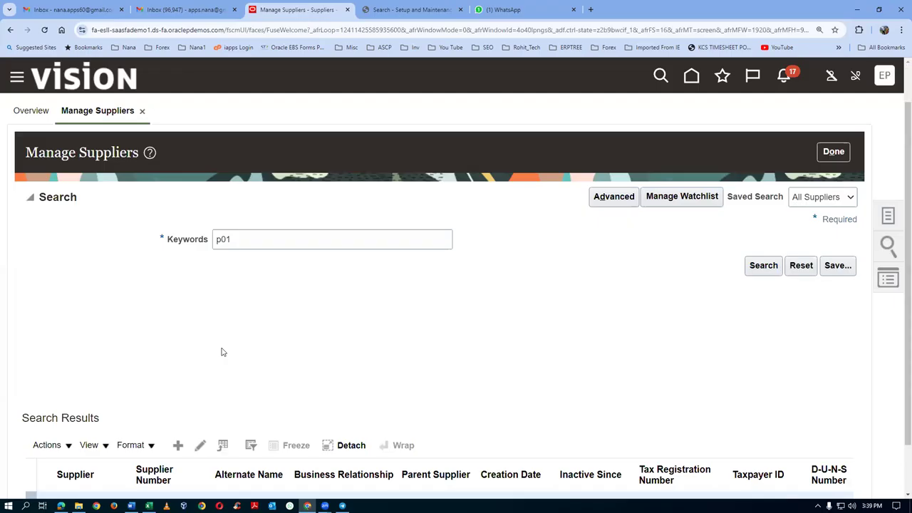
Step: Open p01_sup_3, check its empty sites, and view its p01_address_3 address
scroll(220, 352, "down", 2)
left_click(78, 451)
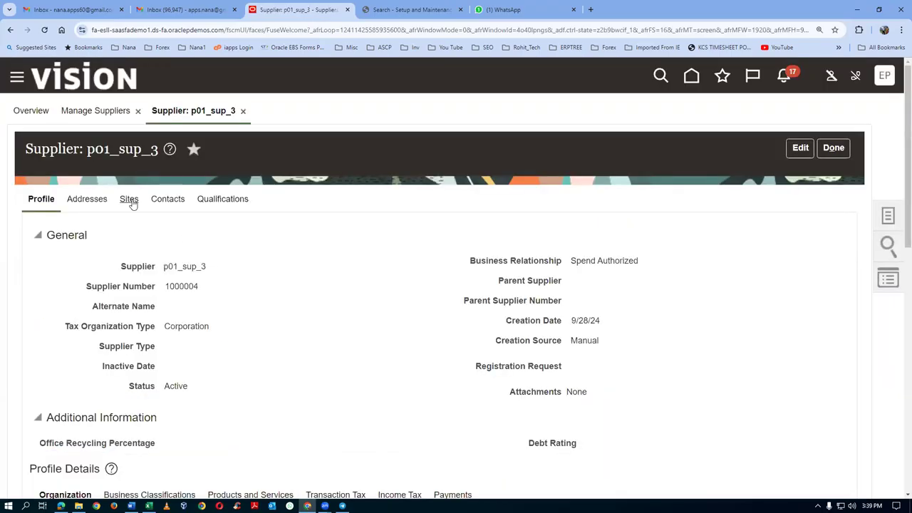
left_click(128, 200)
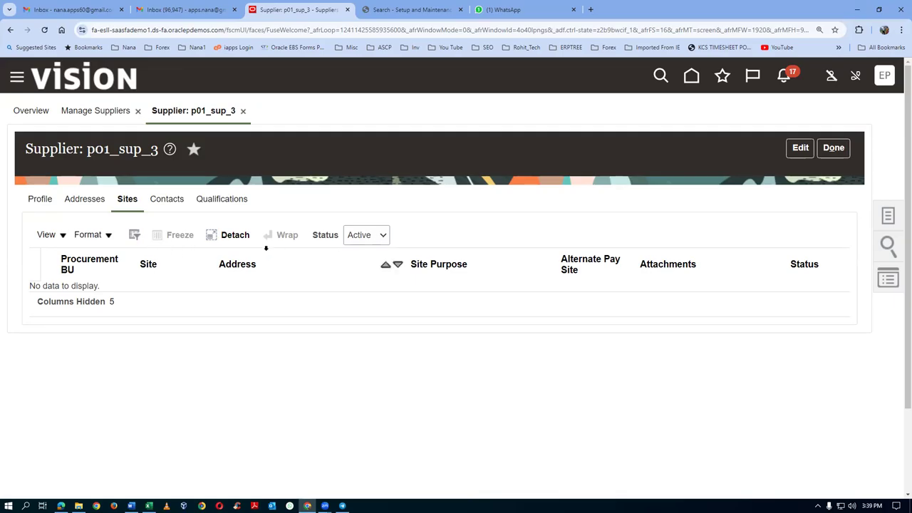
left_click(78, 201)
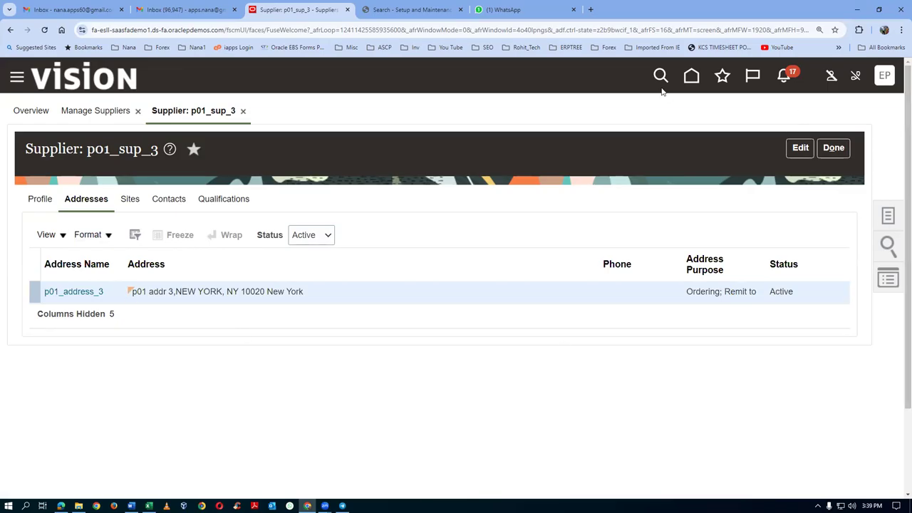
Step: Duplicate the supplier page in a new tab and review p01_sup_3's contacts and sites
right_click(300, 9)
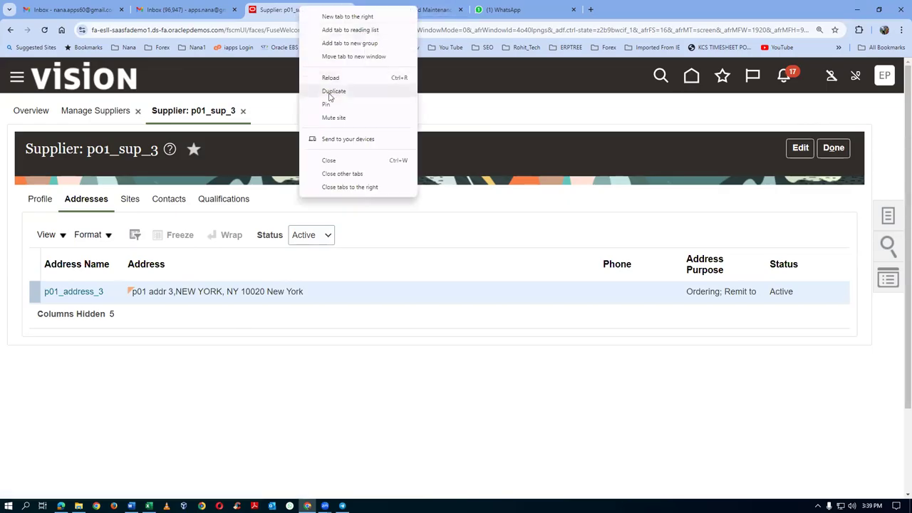
left_click(334, 91)
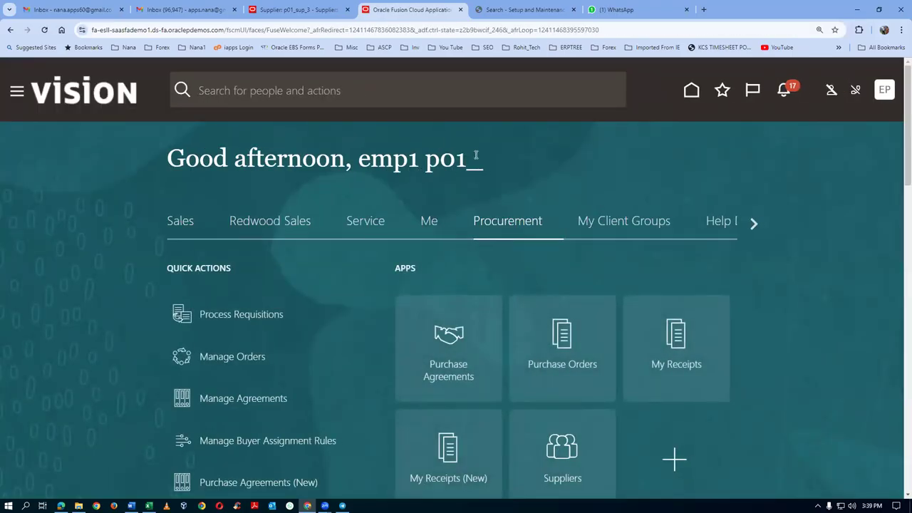
left_click(299, 9)
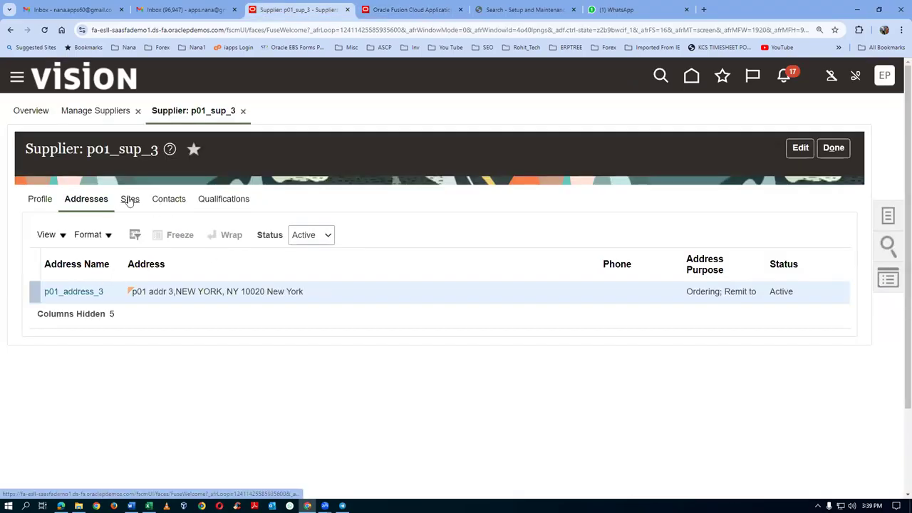
left_click(175, 199)
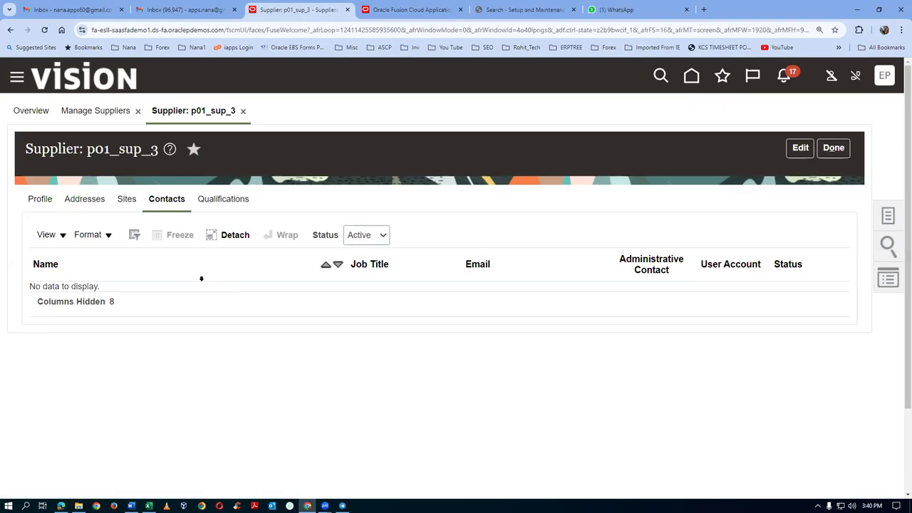
left_click(128, 199)
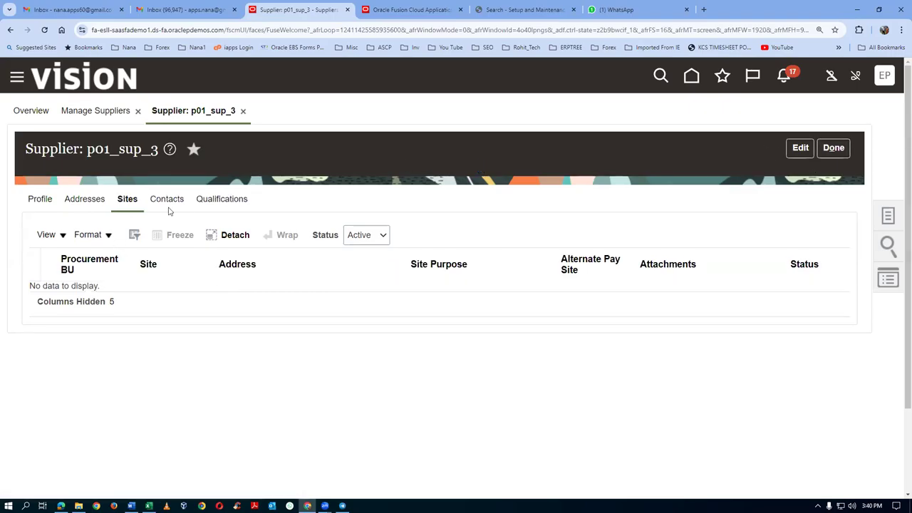
Step: Put p01_sup_3 into edit mode and start a new contact
left_click(800, 147)
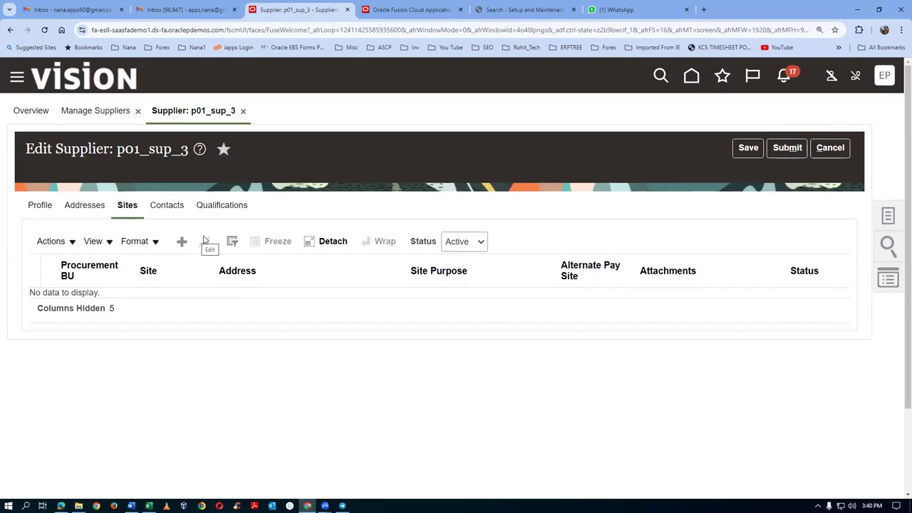
left_click(166, 207)
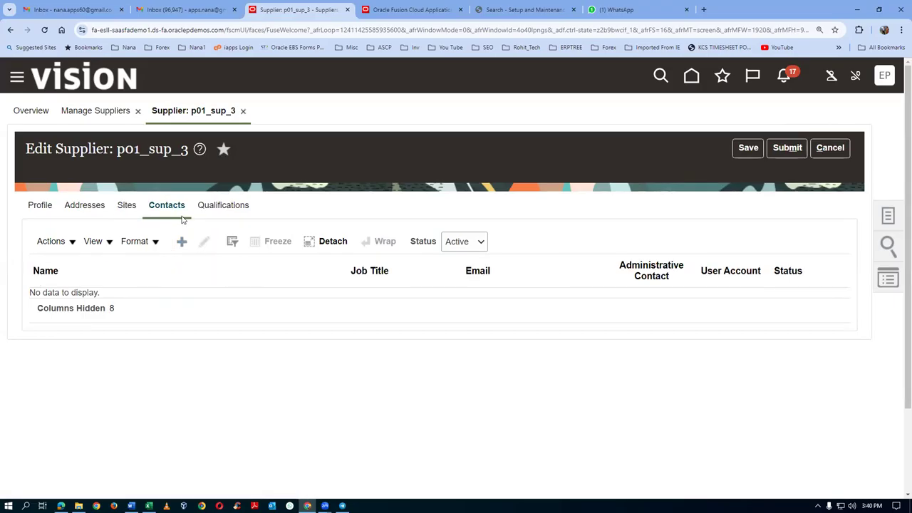
left_click(181, 241)
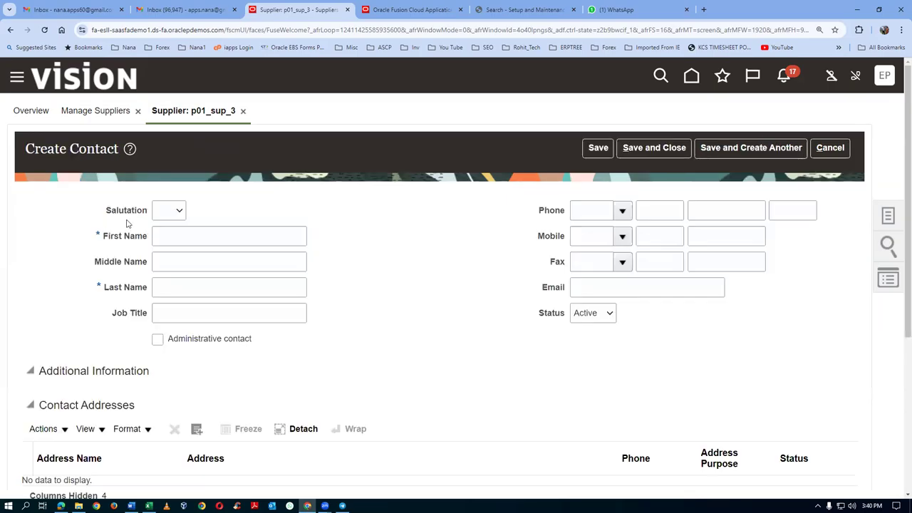
Step: Enter the contact's first name, last name and e-mail address
left_click(188, 241)
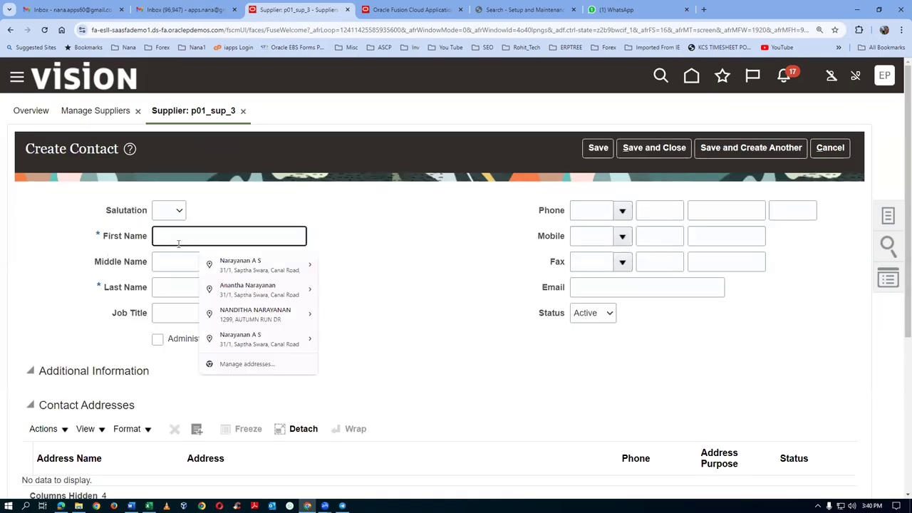
type("Anan")
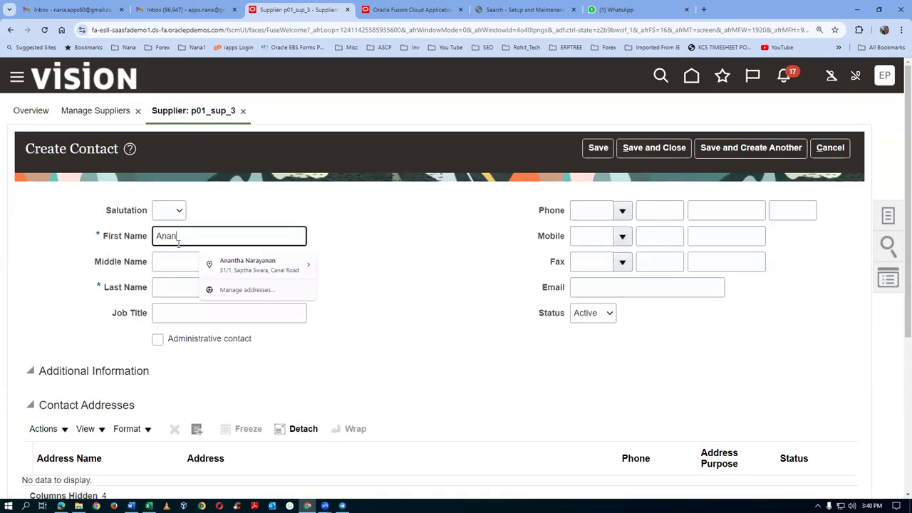
type("tha 1")
key("Tab")
key("Tab")
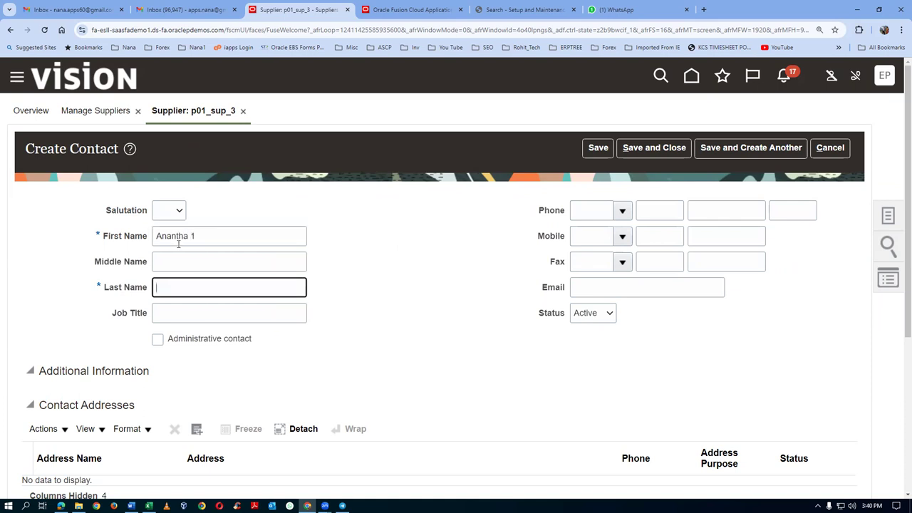
type("Nana 1")
key("Tab")
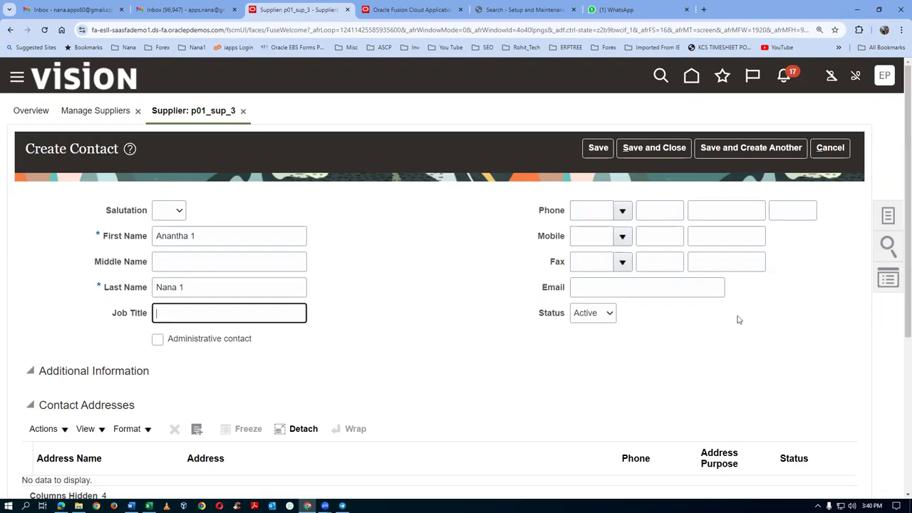
left_click(692, 284)
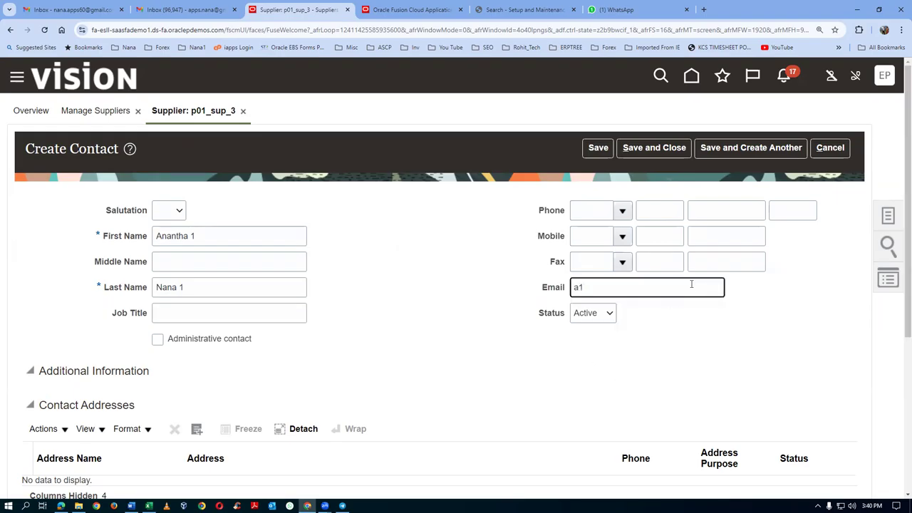
key("Tab")
Step: Attach existing address p01_address_3 to the contact and save it
scroll(482, 297, "down", 3)
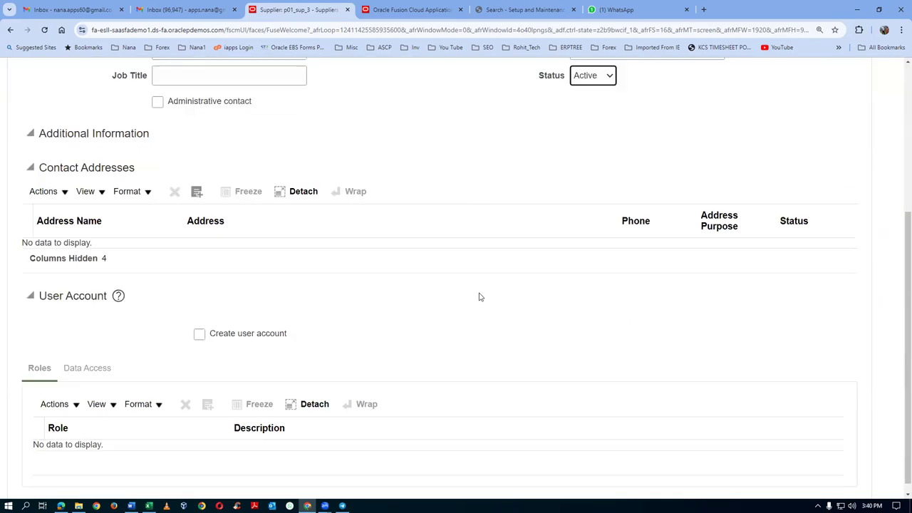
left_click(45, 194)
left_click(61, 238)
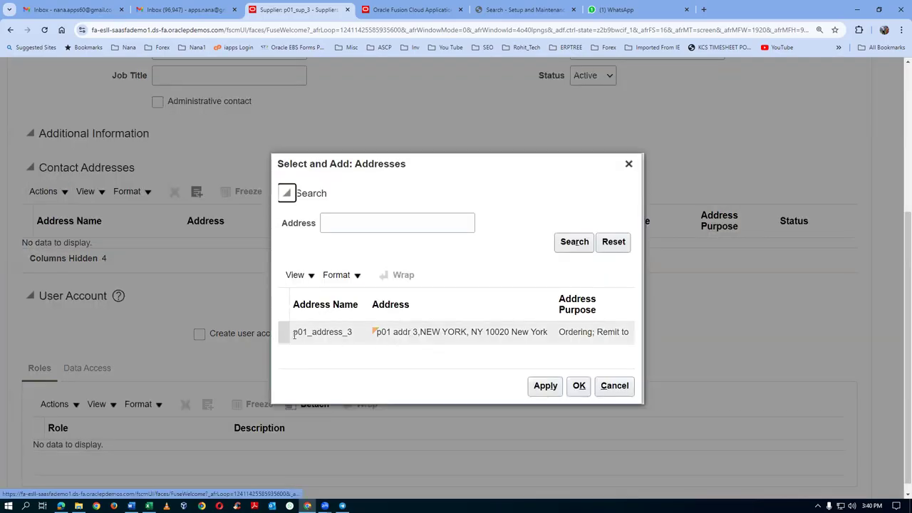
left_click(283, 332)
left_click(545, 385)
left_click(578, 385)
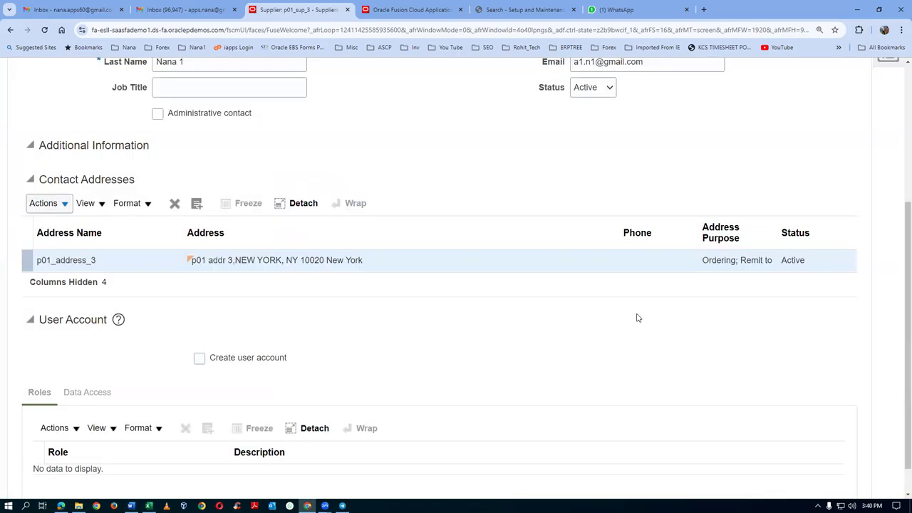
scroll(638, 318, "up", 3)
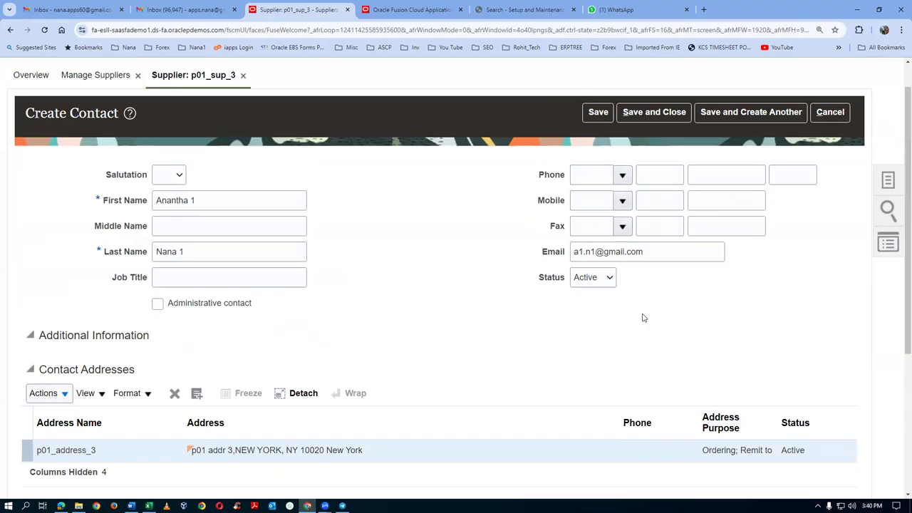
left_click(670, 111)
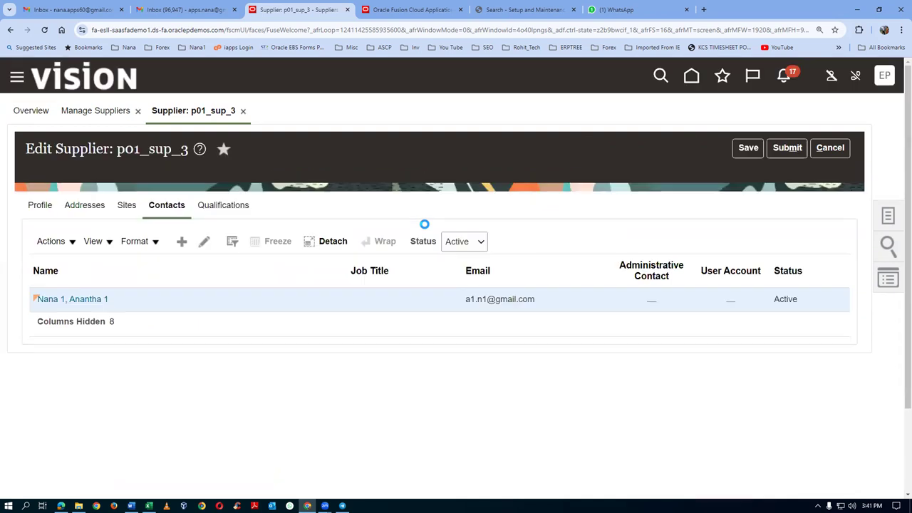
left_click(491, 298)
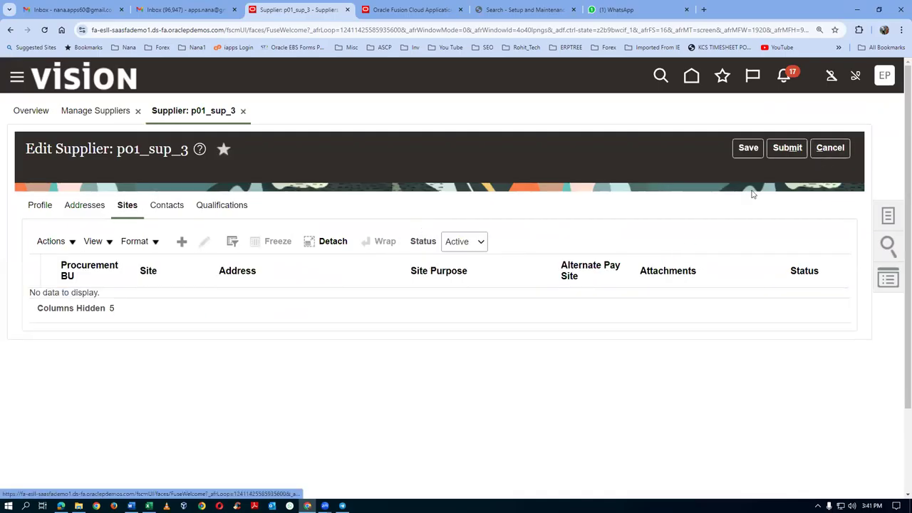
Step: Create supplier site 'Site 1' on address p01_address_3 and save it
left_click(182, 241)
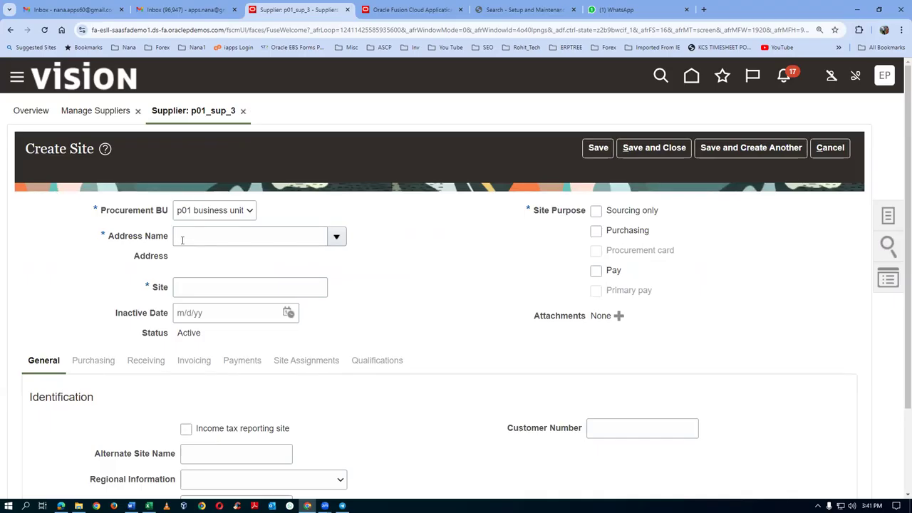
left_click(336, 236)
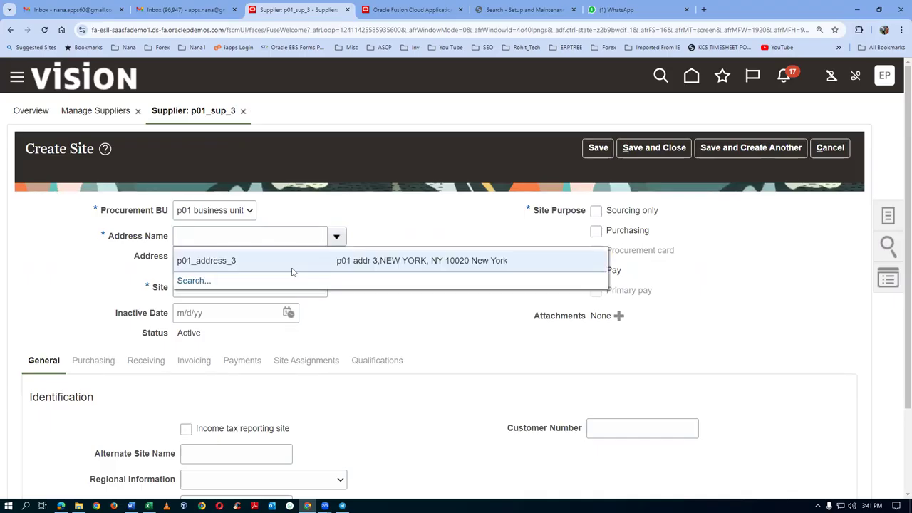
left_click(274, 262)
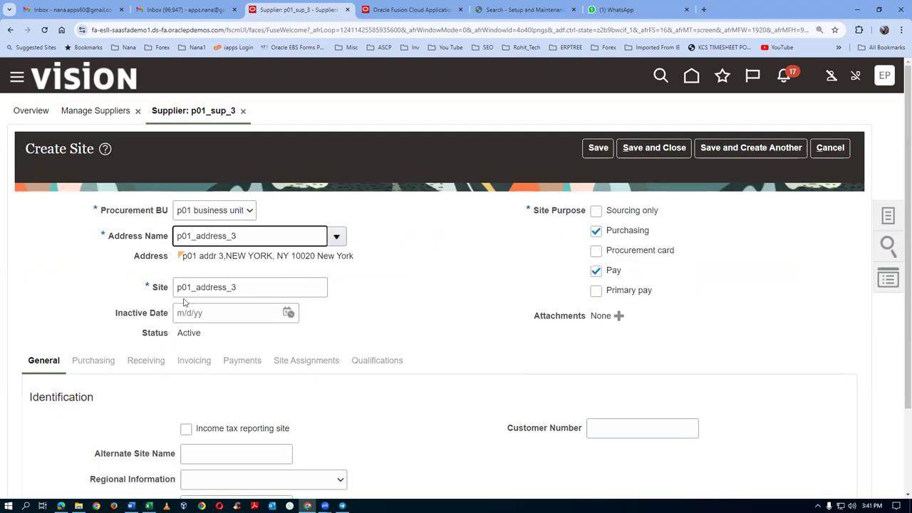
key("Tab")
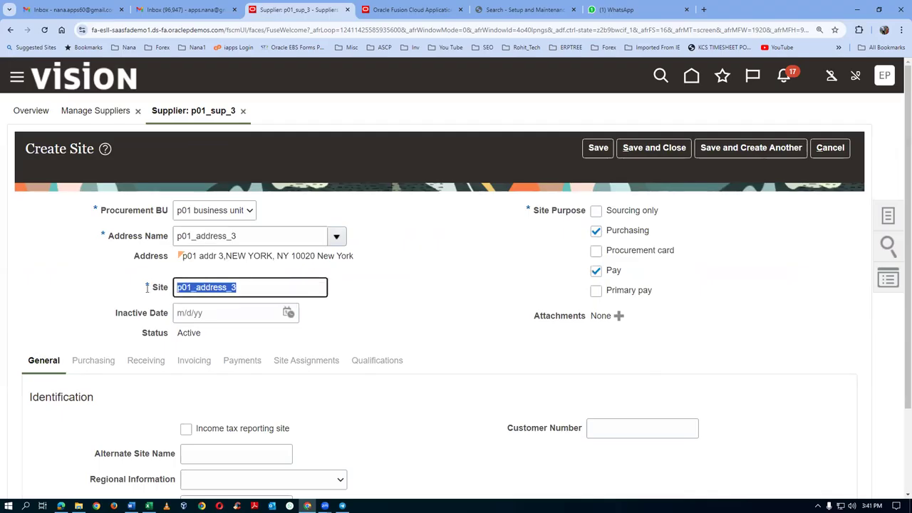
type("Site 1")
key("Tab")
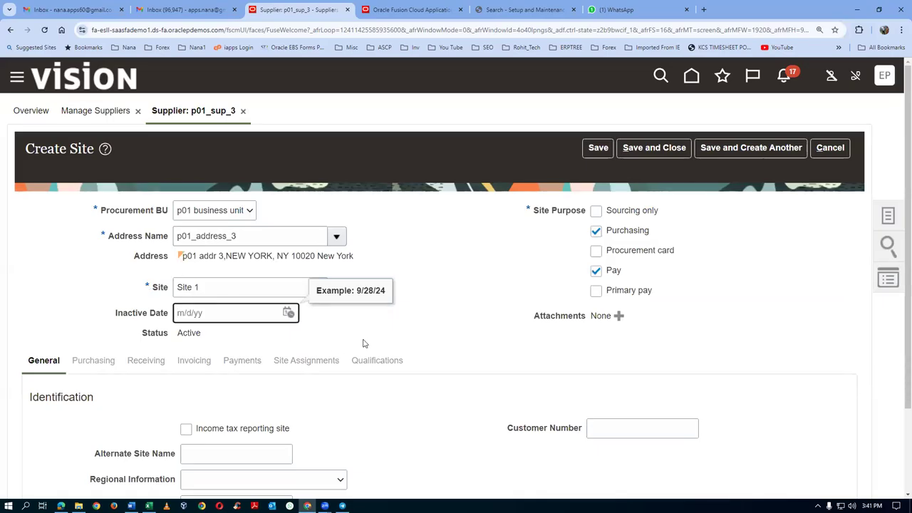
scroll(211, 348, "down", 1)
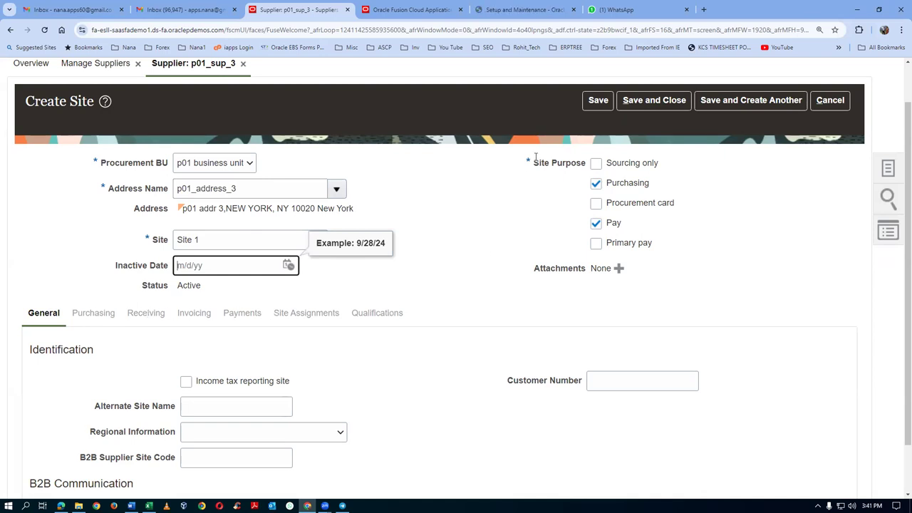
left_click(589, 105)
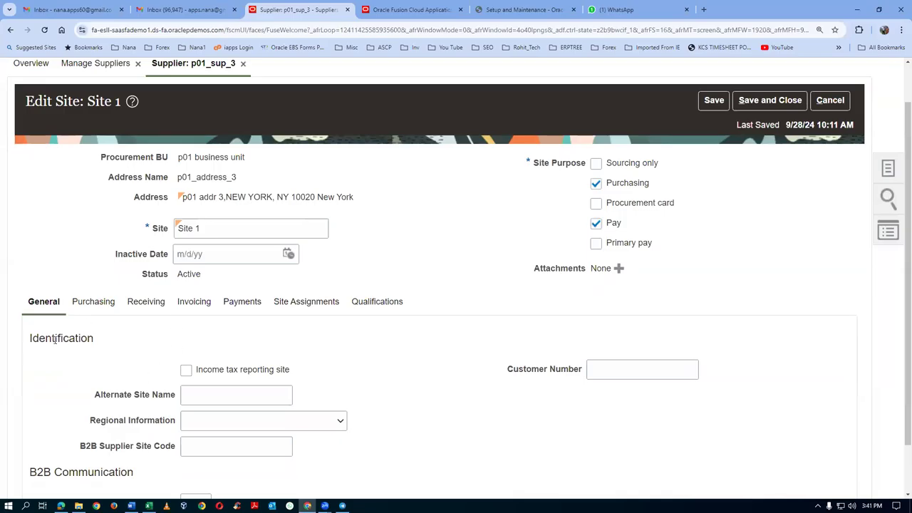
Step: Review Site 1's purchasing settings
left_click(98, 301)
scroll(290, 335, "down", 2)
scroll(290, 336, "down", 3)
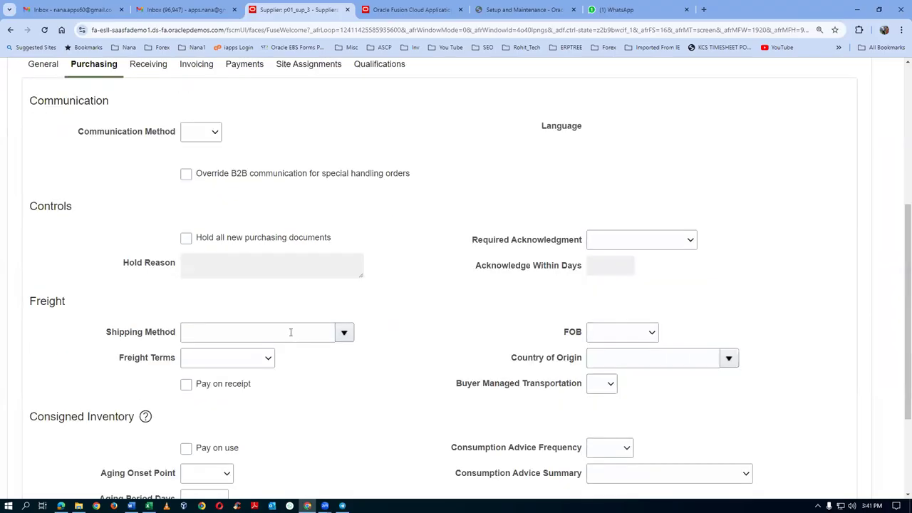
scroll(289, 330, "down", 3)
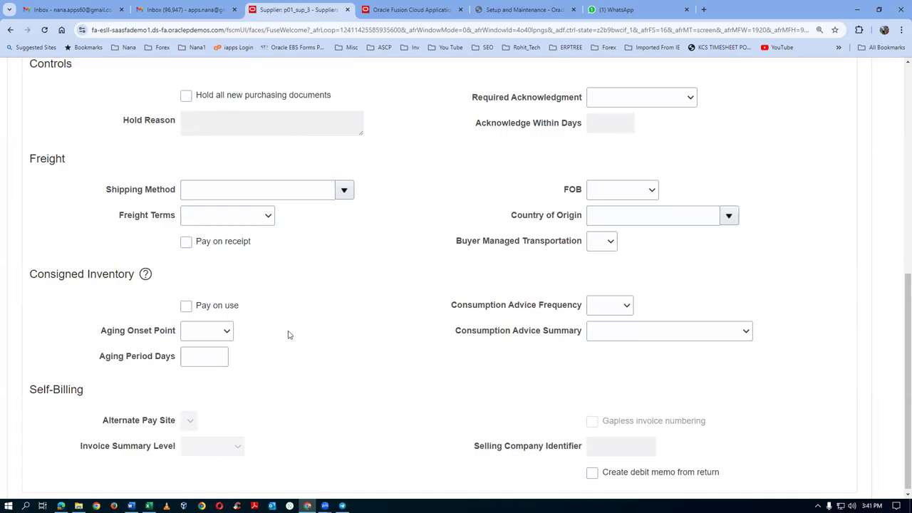
scroll(289, 335, "up", 6)
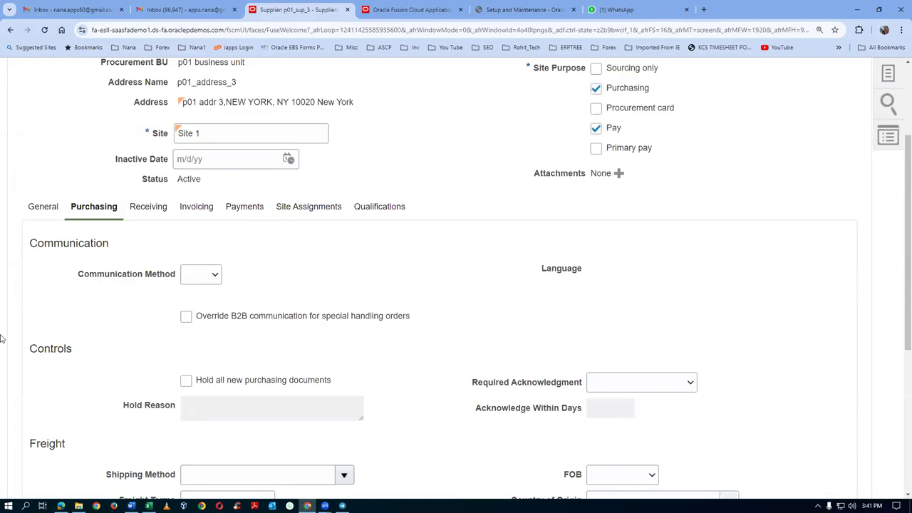
Step: Set Site 1's invoice and payment currencies to US Dollar
left_click(195, 206)
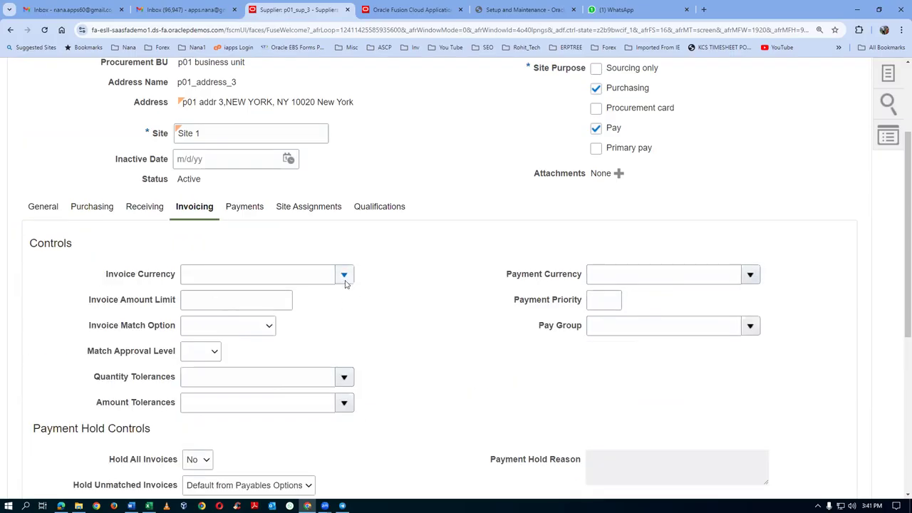
left_click(344, 275)
key("Escape")
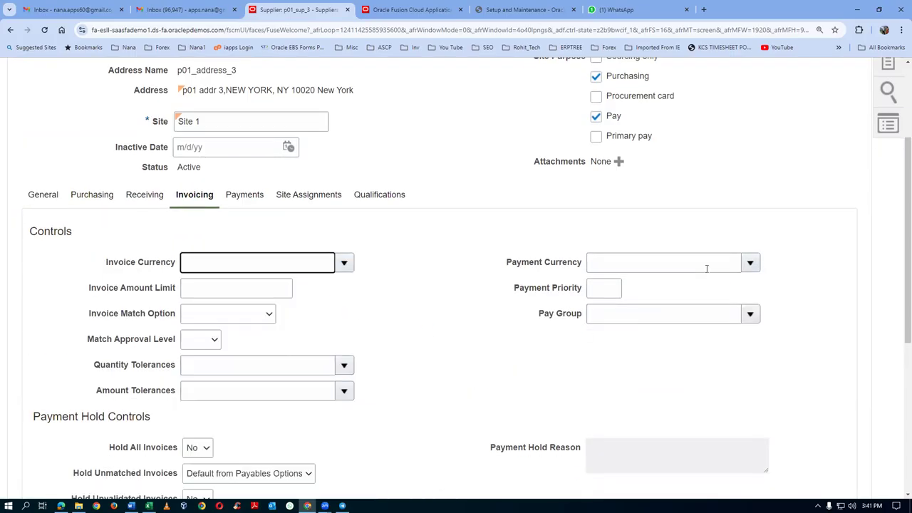
left_click(678, 263)
left_click(750, 263)
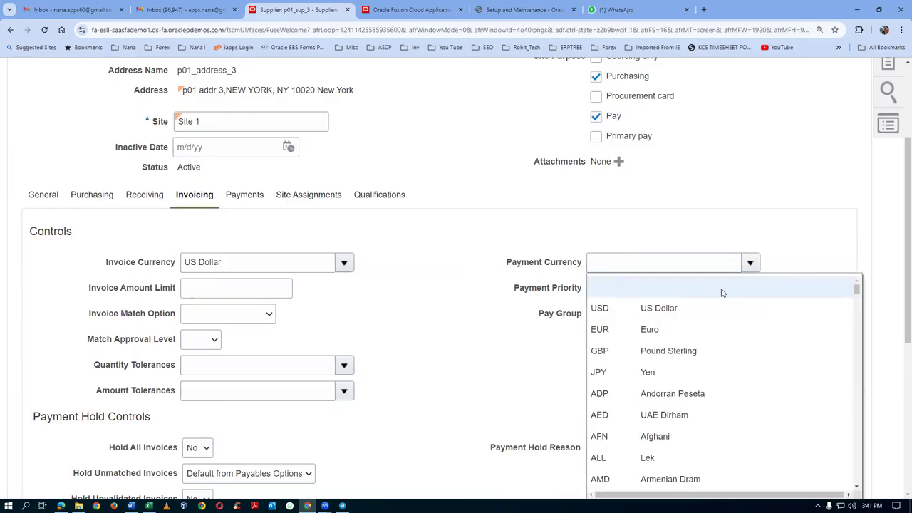
left_click(708, 308)
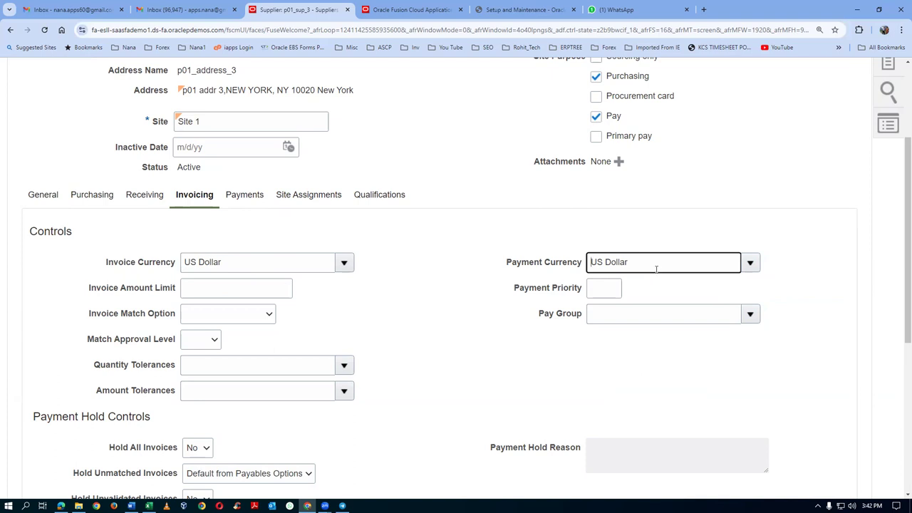
left_click(328, 201)
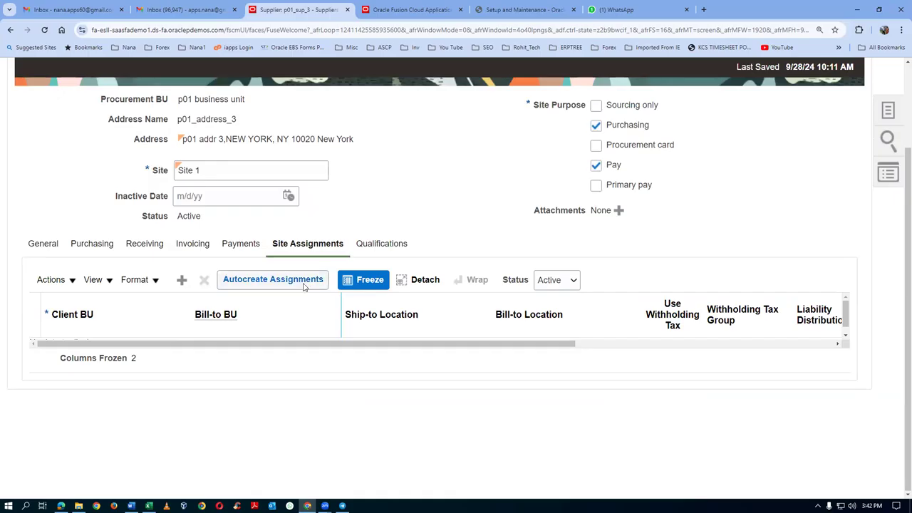
Step: Autocreate a site assignment and search p01 as Bill-to BU, which finds no matches
left_click(302, 285)
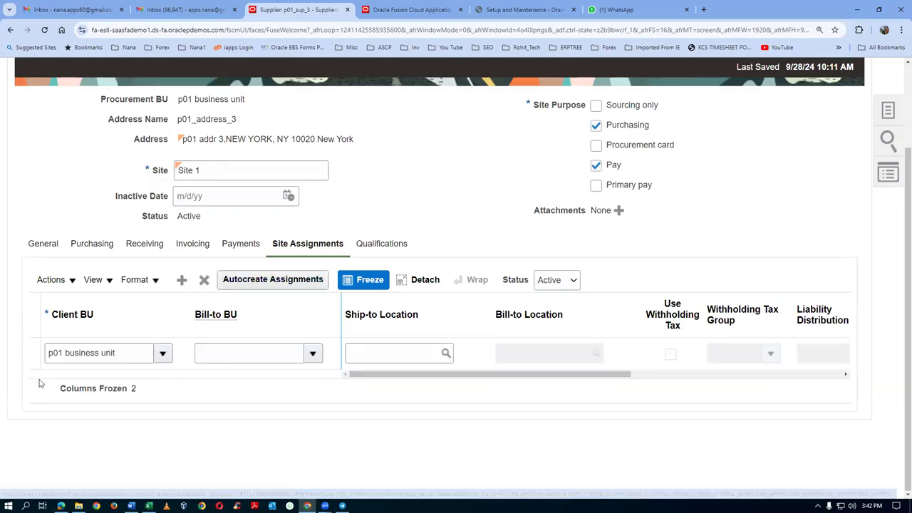
left_click(234, 353)
type("p01")
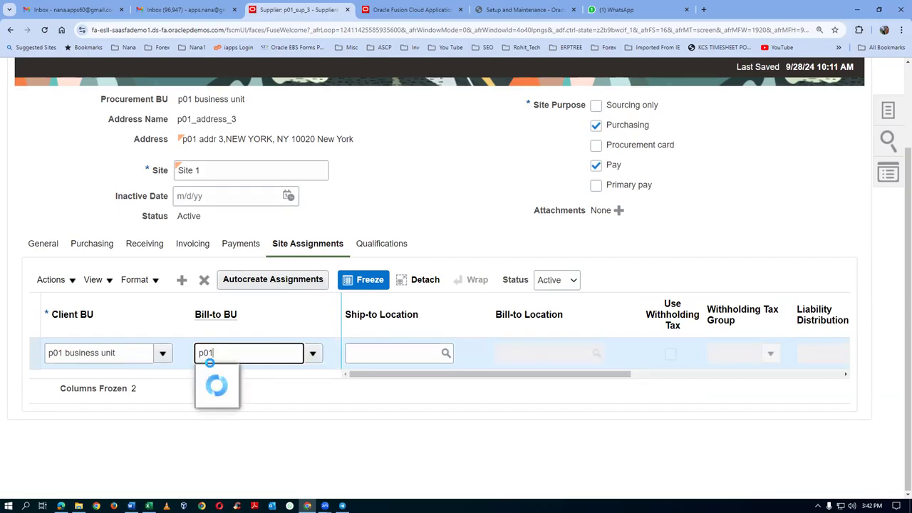
left_click(314, 353)
left_click(214, 376)
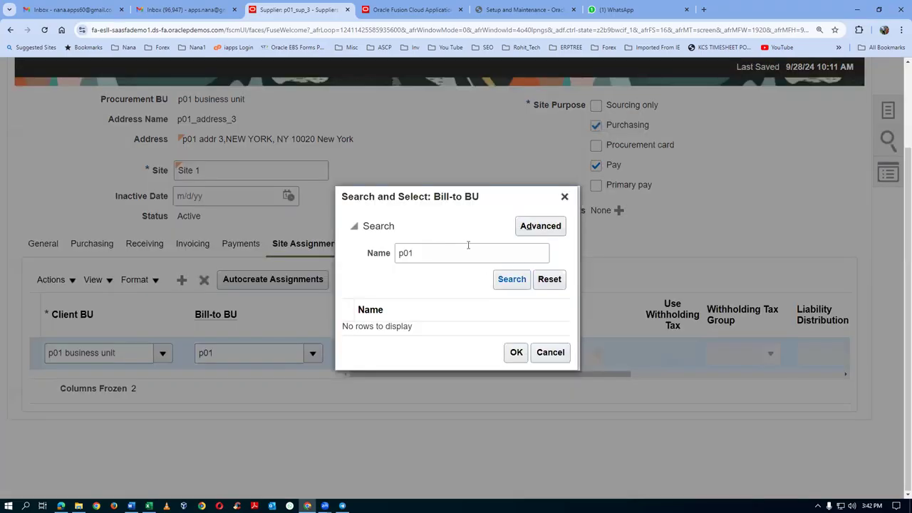
left_click(498, 282)
left_click(550, 352)
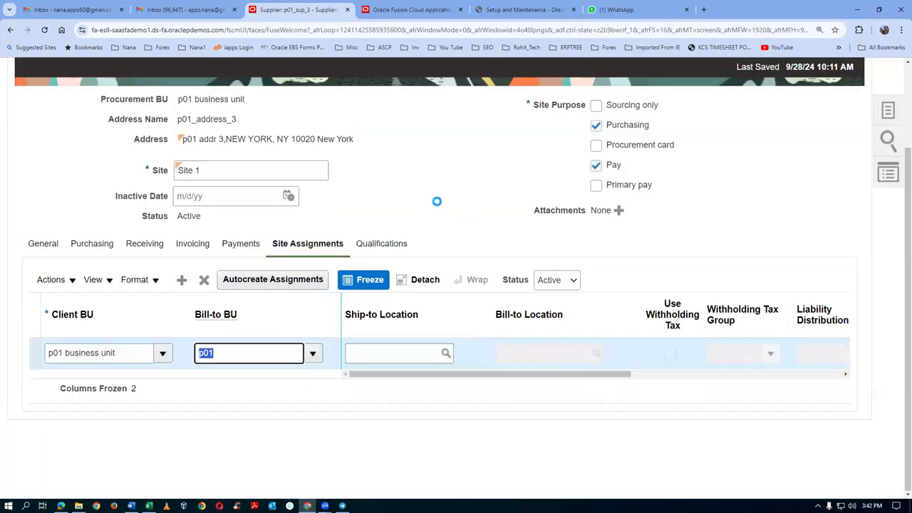
left_click(407, 10)
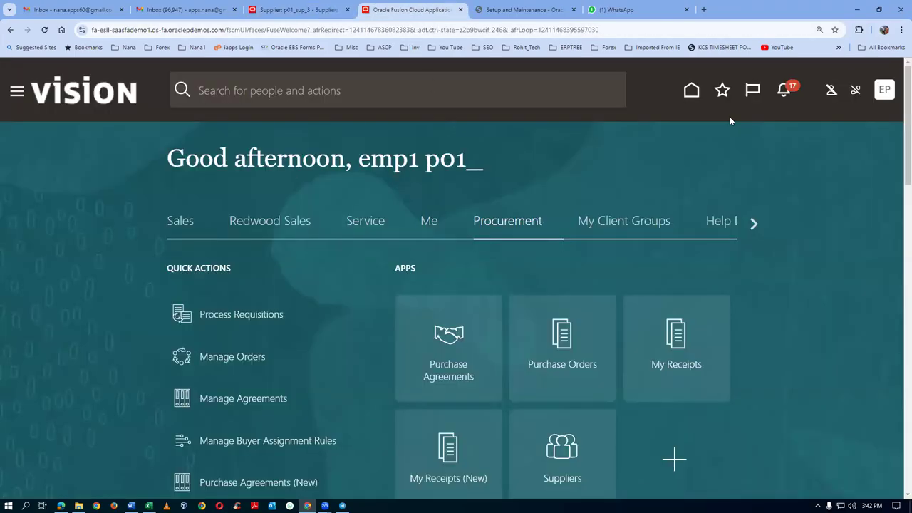
Step: Open Setup and Maintenance and switch the offering to Financials
left_click(882, 98)
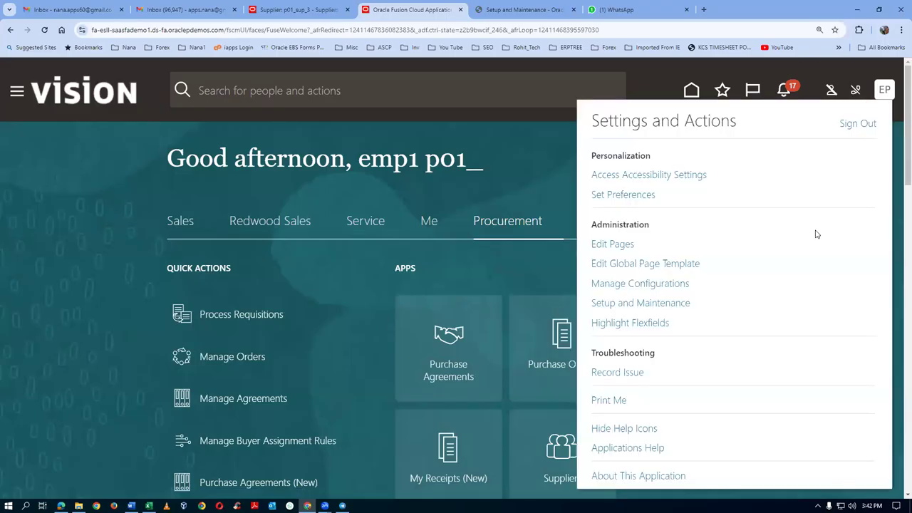
left_click(626, 305)
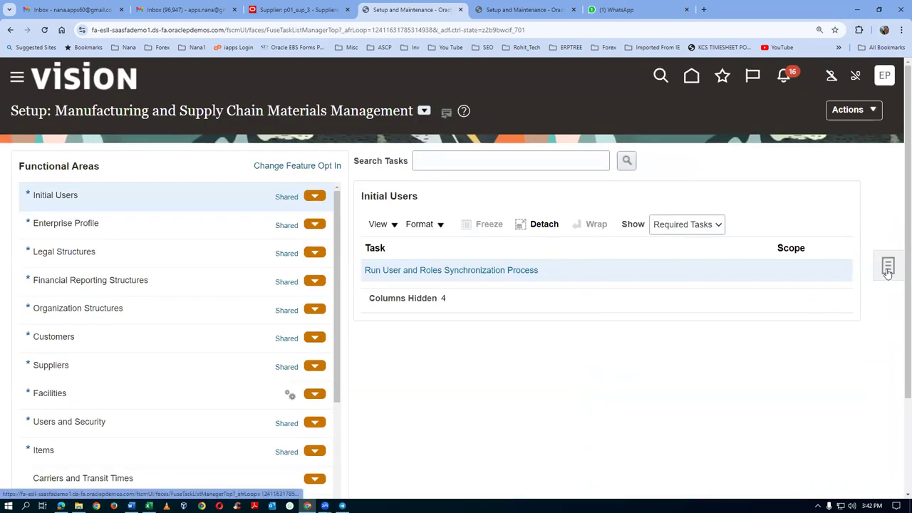
left_click(888, 267)
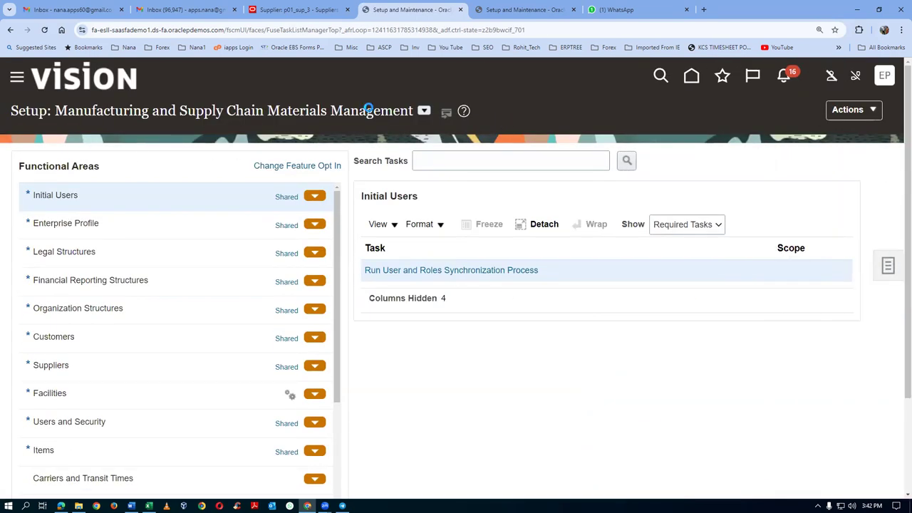
left_click(424, 112)
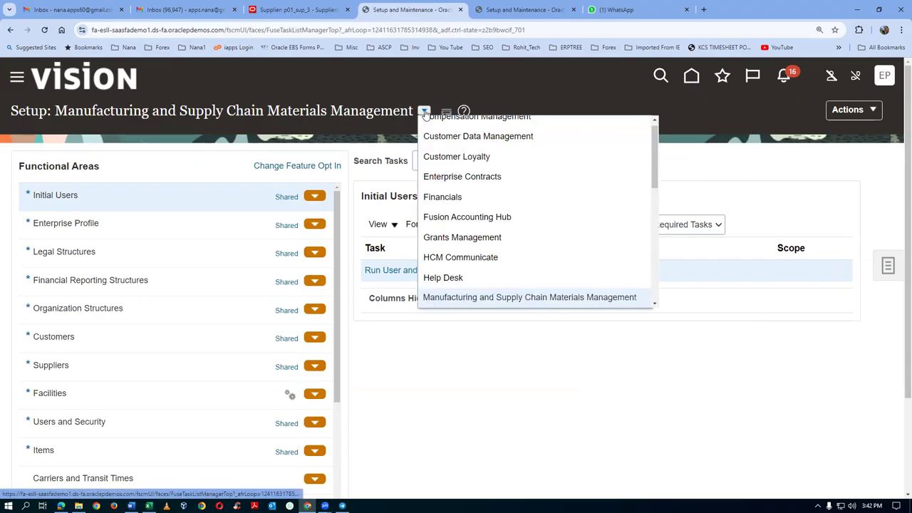
left_click(448, 196)
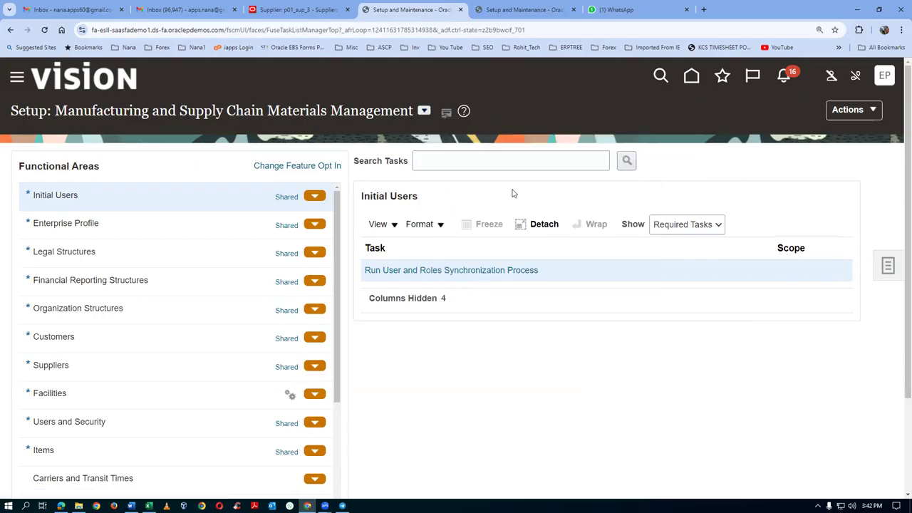
Step: Search setup tasks for 'assign%bus' and open Assign Business Unit Business Function
left_click(503, 161)
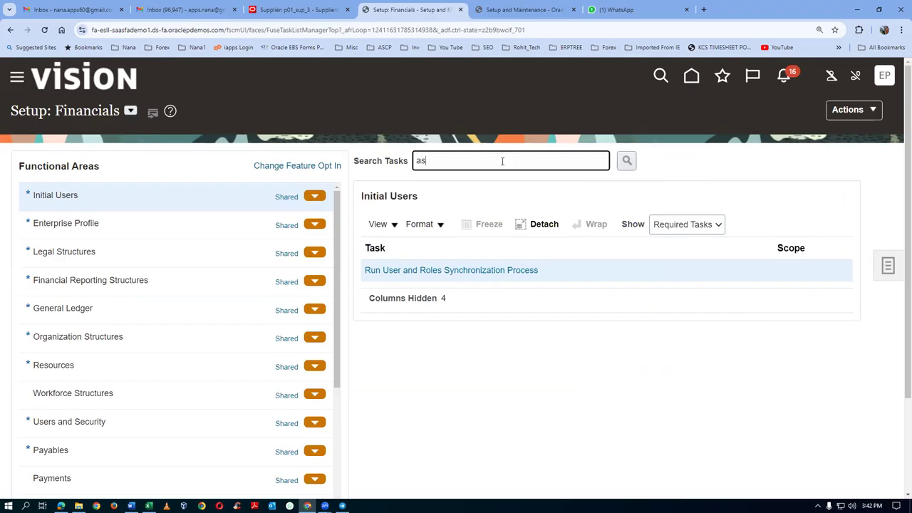
type("assign%busi%busi%")
key("Return")
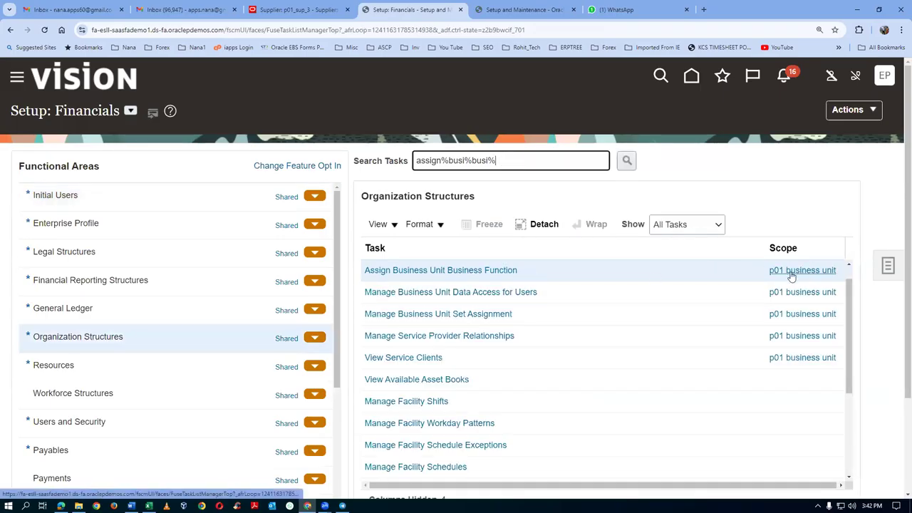
left_click(470, 272)
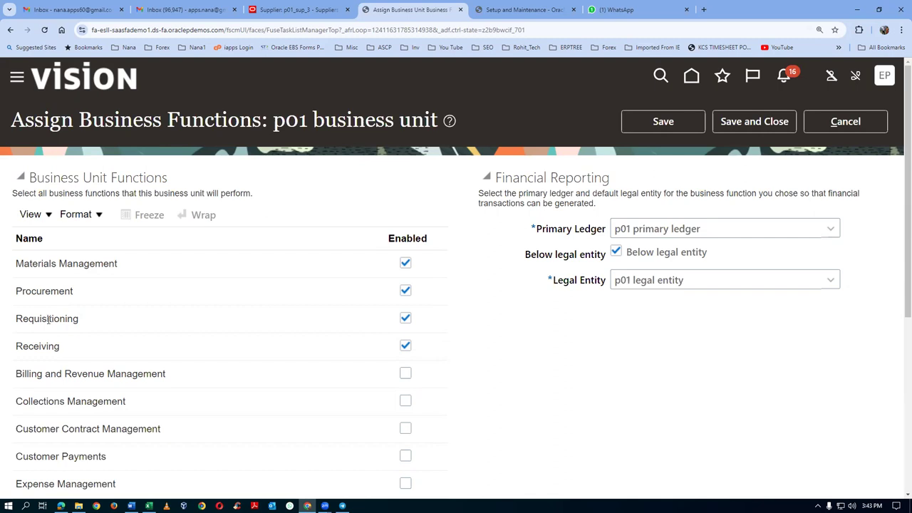
Step: Enable Payables Invoicing and Payables Payment for the p01 business unit
left_click_drag(40, 319, 57, 321)
left_click_drag(31, 291, 88, 275)
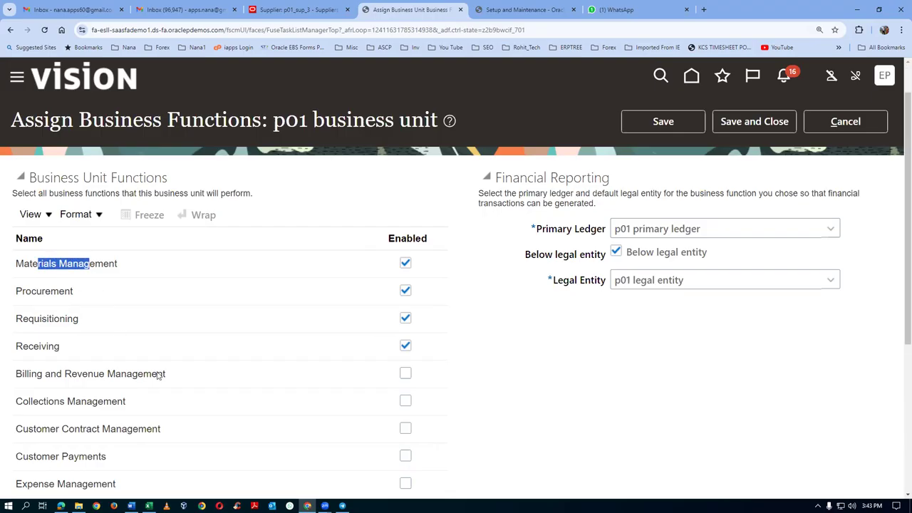
scroll(159, 373, "down", 3)
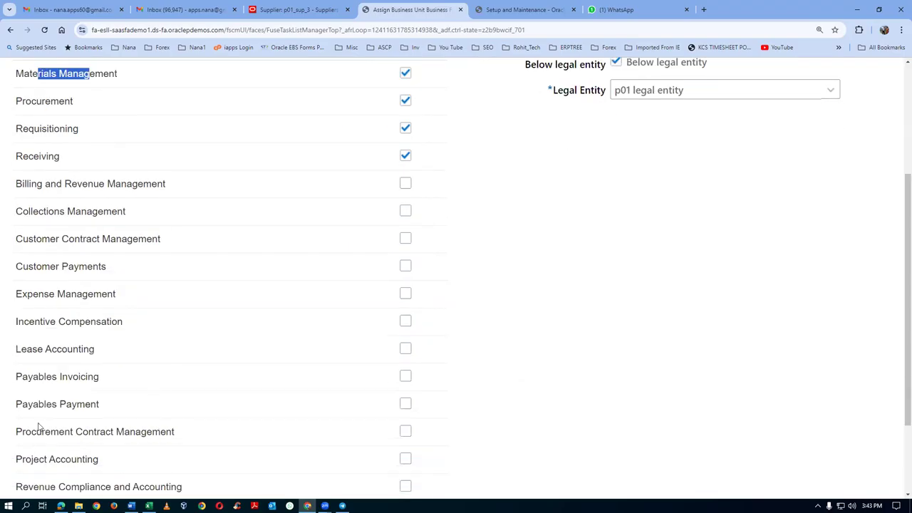
left_click(405, 377)
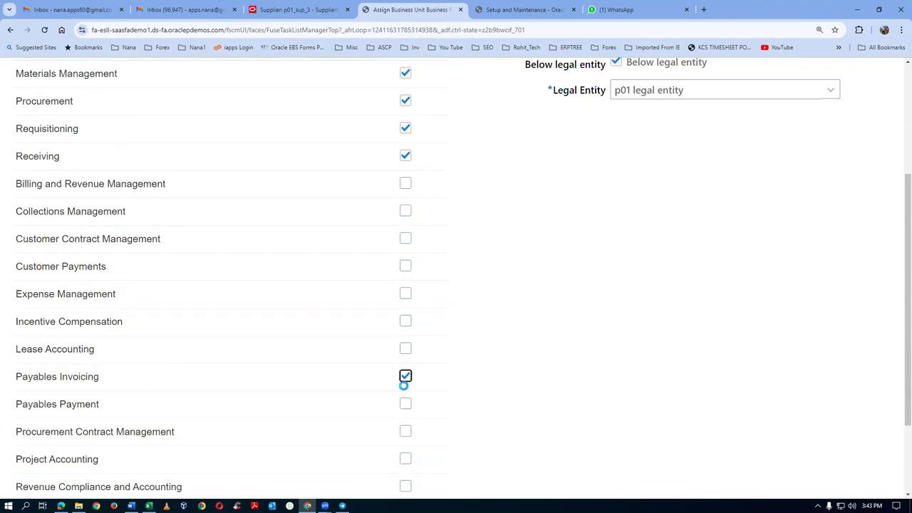
left_click(405, 404)
Step: Save and close the business functions, accept the legal entity warning, and return to the supplier tab
scroll(598, 276, "up", 3)
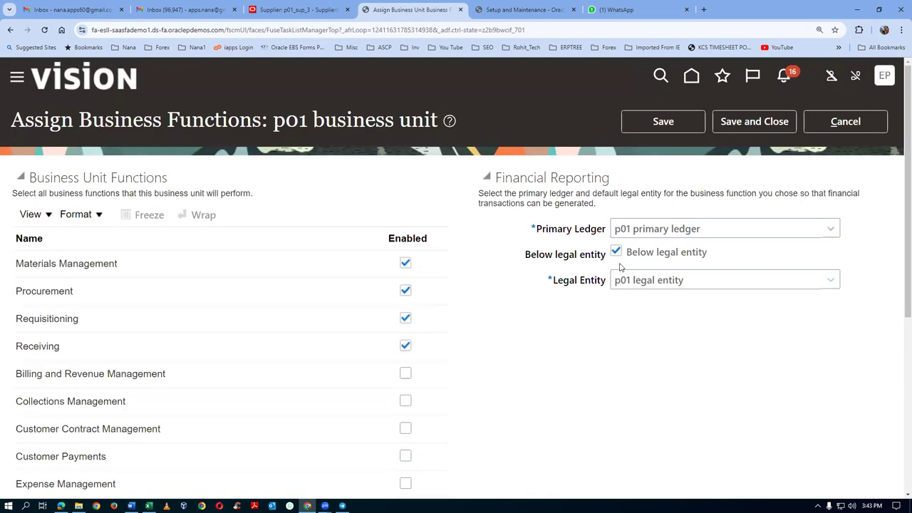
left_click(747, 123)
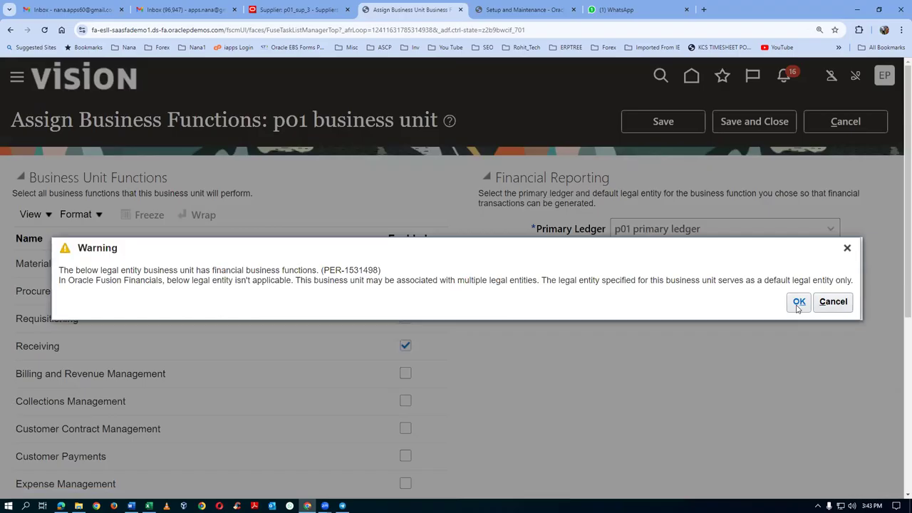
left_click(799, 302)
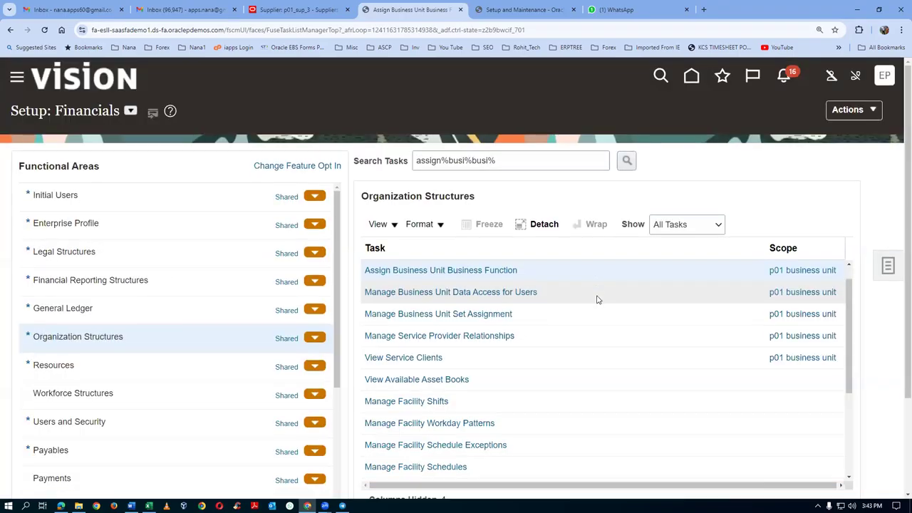
left_click(303, 9)
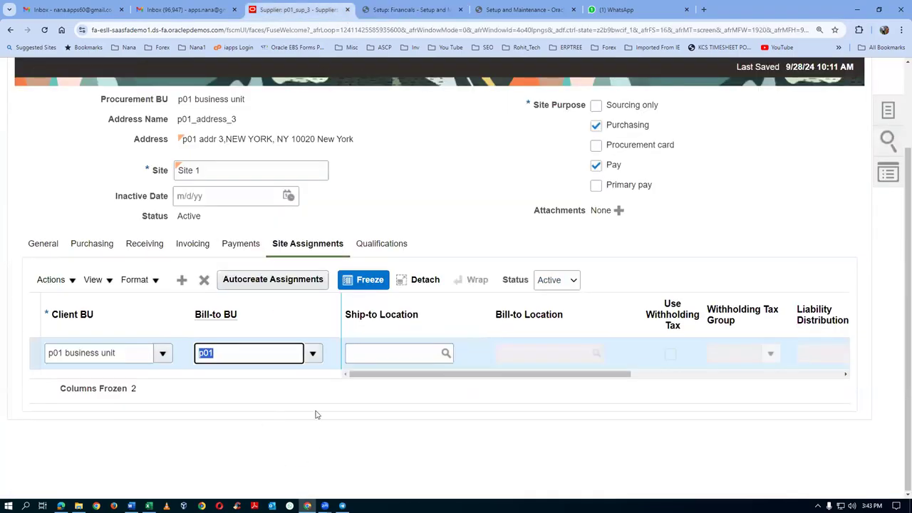
Step: Set Site 1's Bill-to BU to p01 business unit and its ship-to and bill-to locations to p01_loc_1
left_click(312, 353)
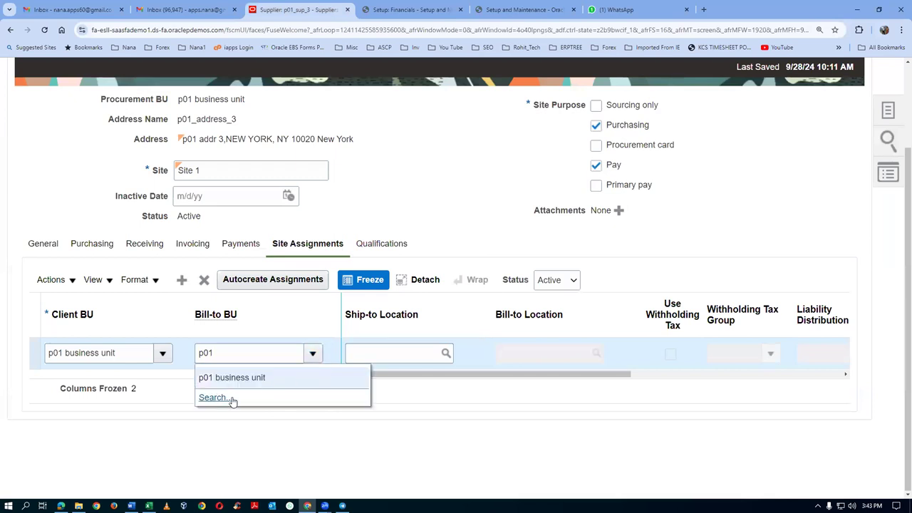
left_click(280, 378)
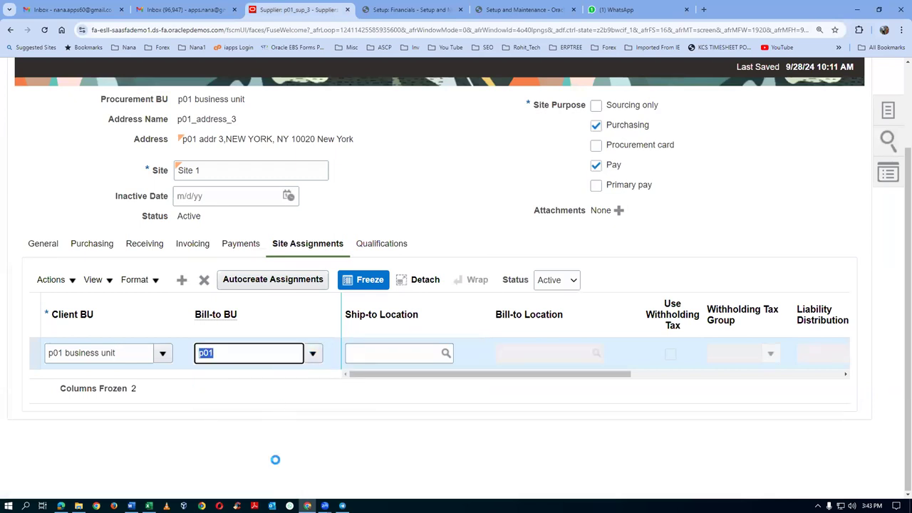
left_click(365, 358)
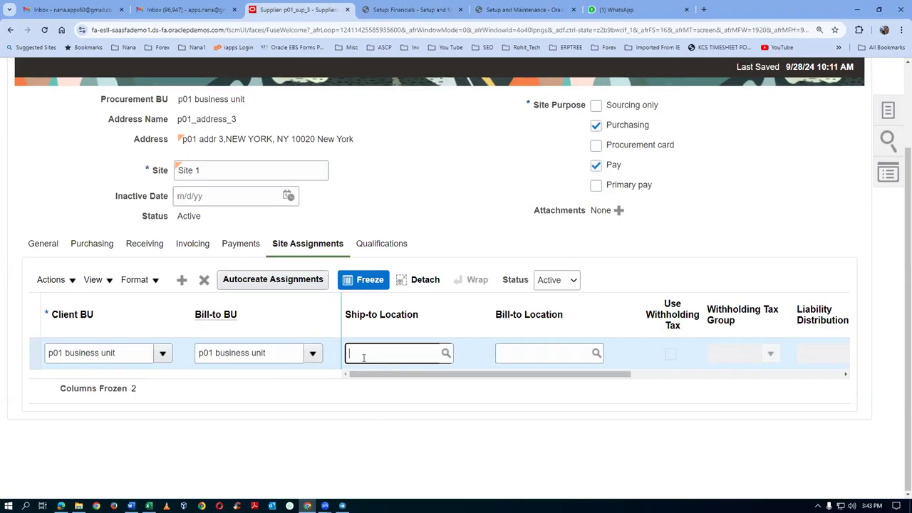
type("p01")
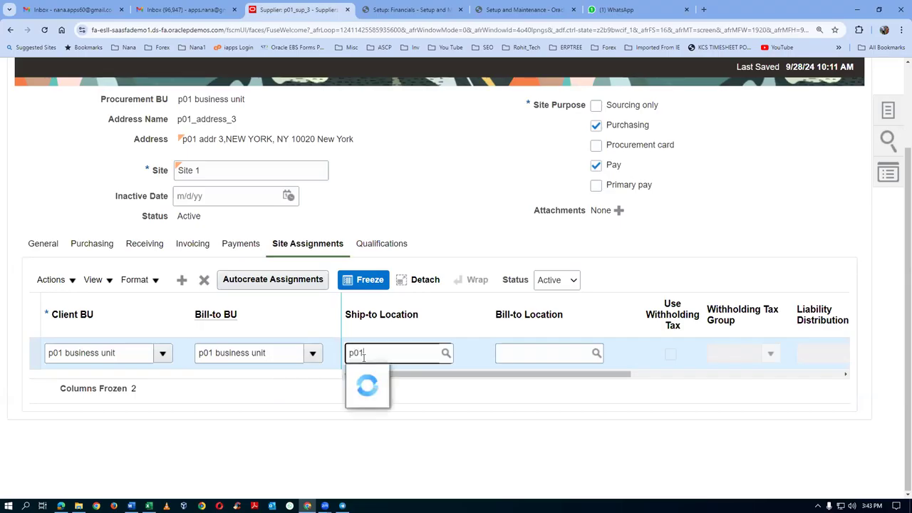
left_click(400, 398)
left_click(512, 354)
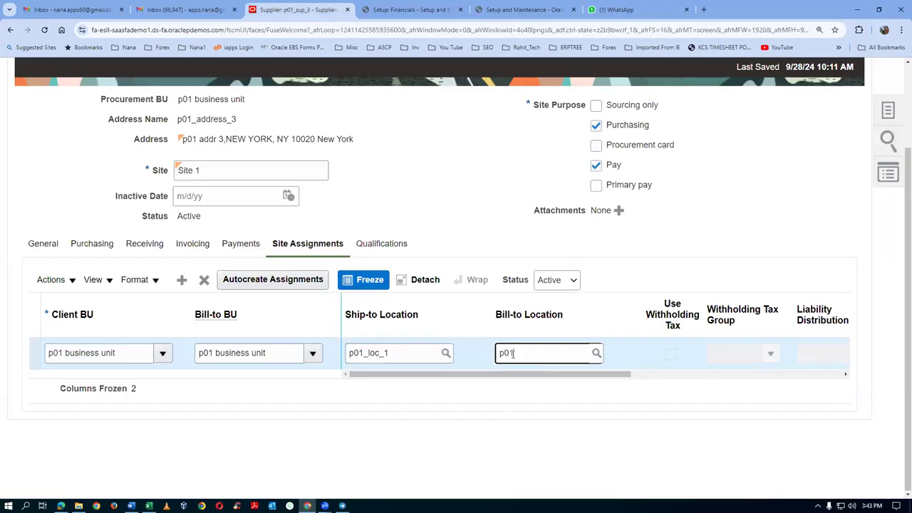
left_click(535, 397)
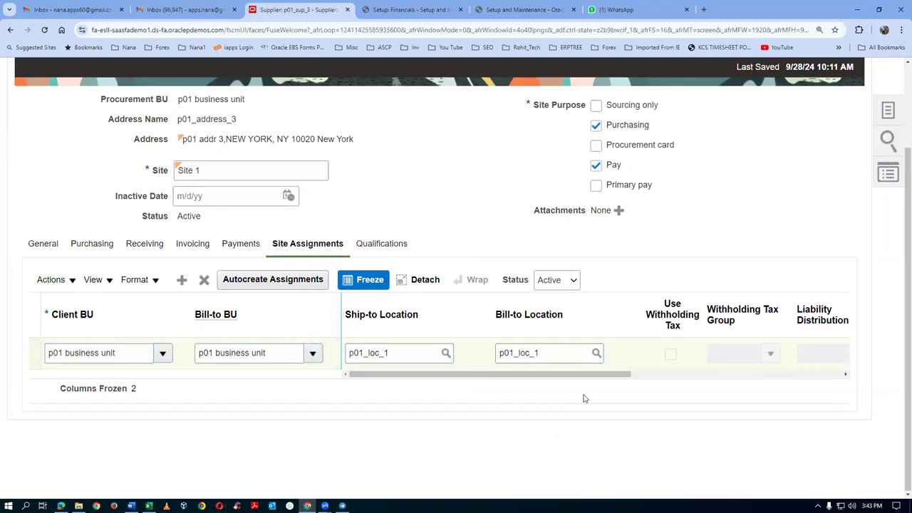
left_click_drag(527, 376, 707, 420)
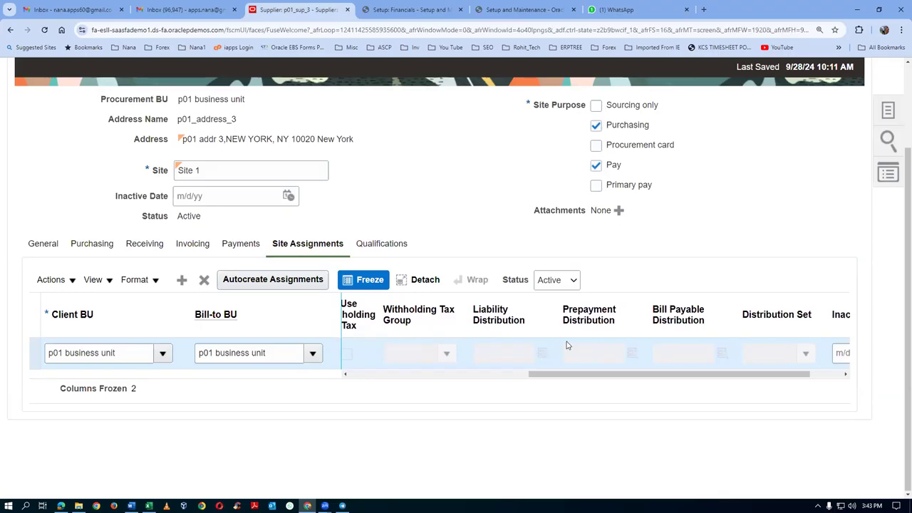
left_click_drag(737, 381, 521, 429)
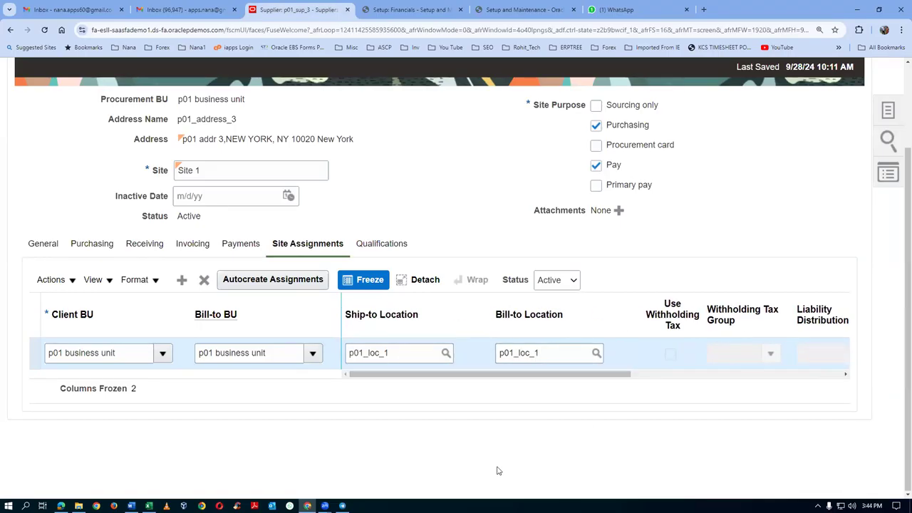
scroll(506, 480, "up", 3)
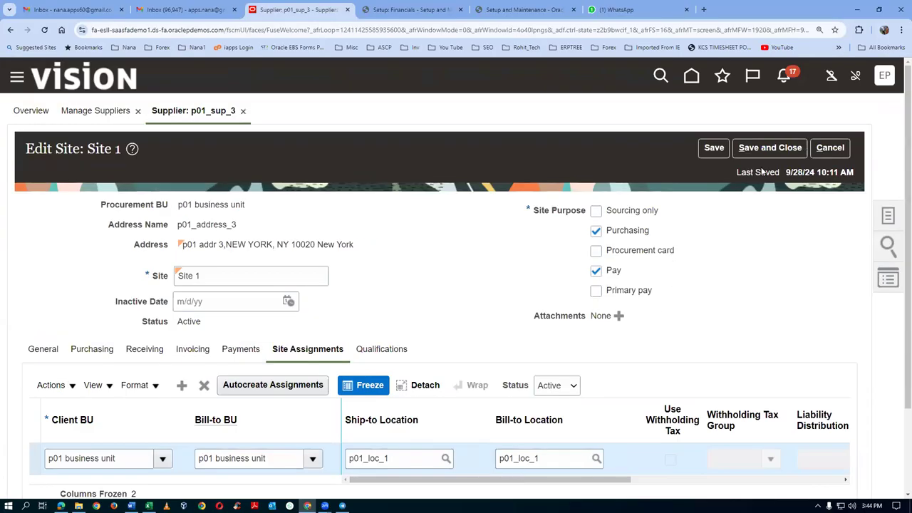
Step: Save Site 1, submit supplier p01_sup_3, and search suppliers for keyword p01
left_click(775, 149)
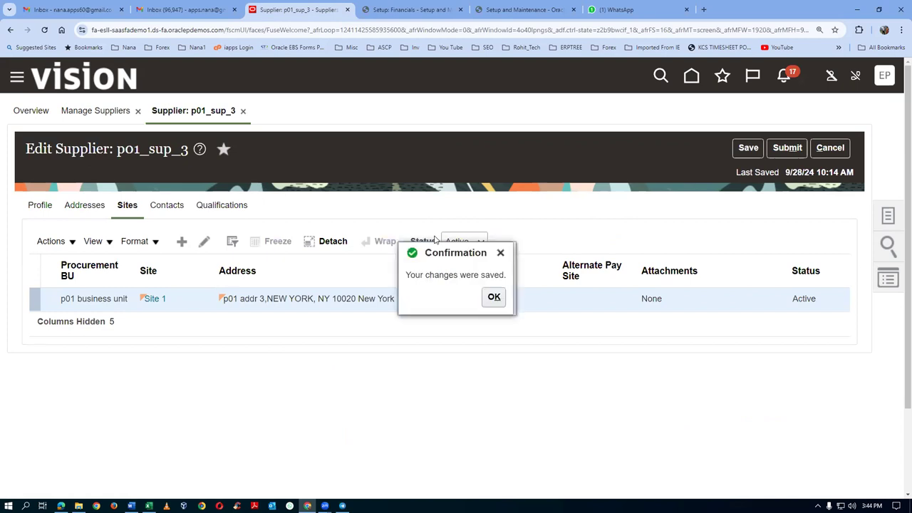
left_click(494, 296)
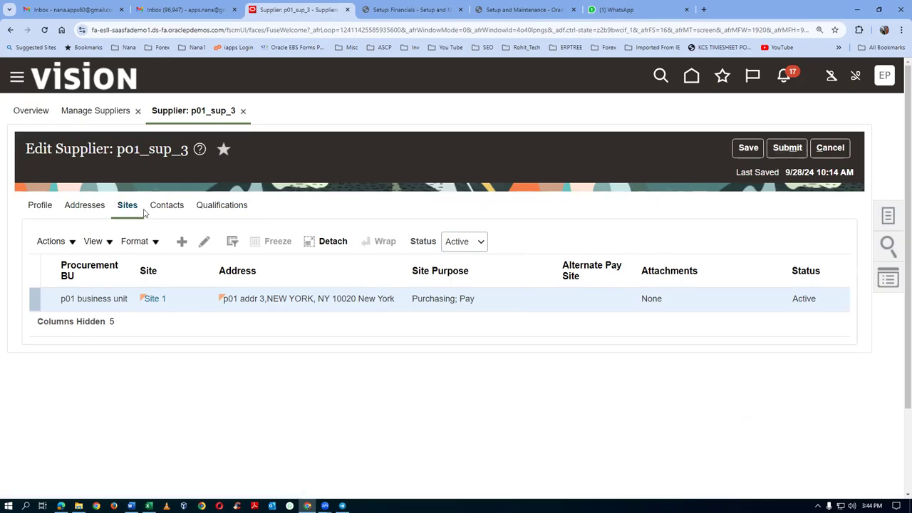
left_click(788, 148)
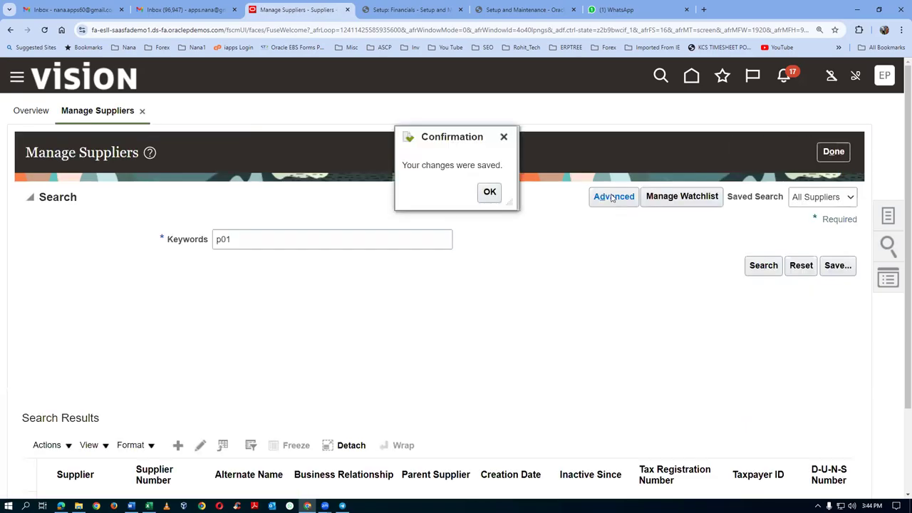
left_click(489, 194)
left_click(765, 275)
scroll(629, 344, "down", 2)
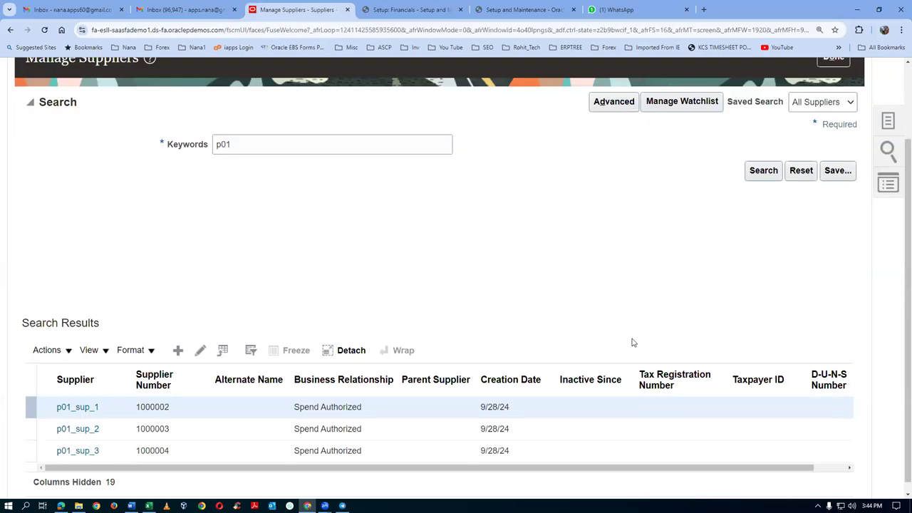
Step: Return home from the Setup: Financials tab and show the Purchase Orders task list
left_click(407, 9)
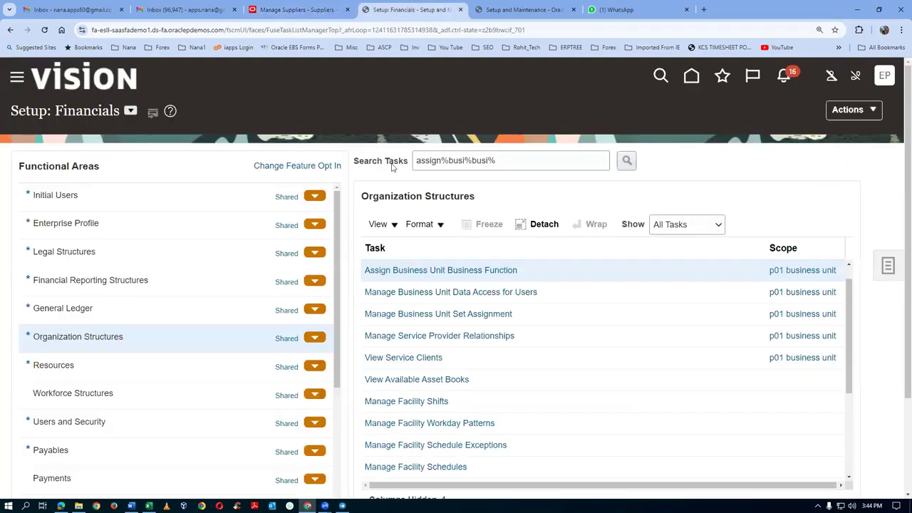
left_click(691, 76)
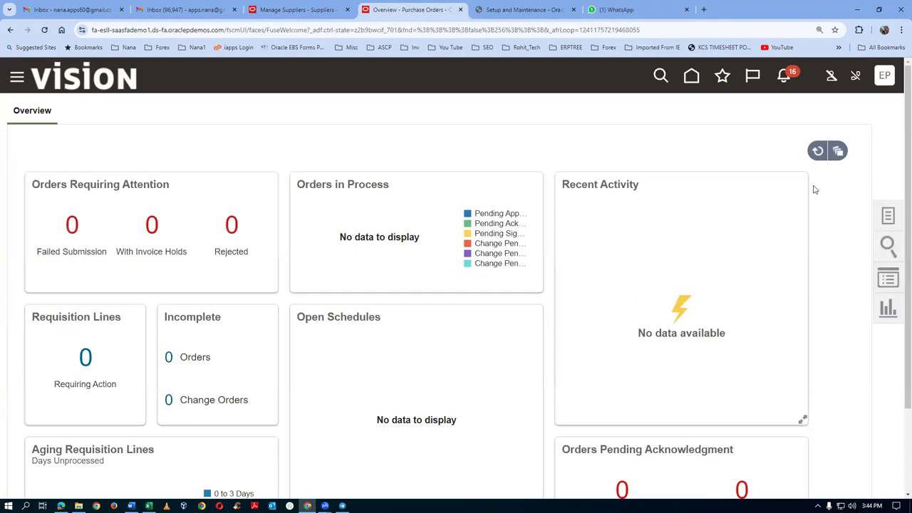
left_click(889, 220)
Step: Create an order with procurement BU p01 business unit and supplier p01_sup_3
left_click(812, 208)
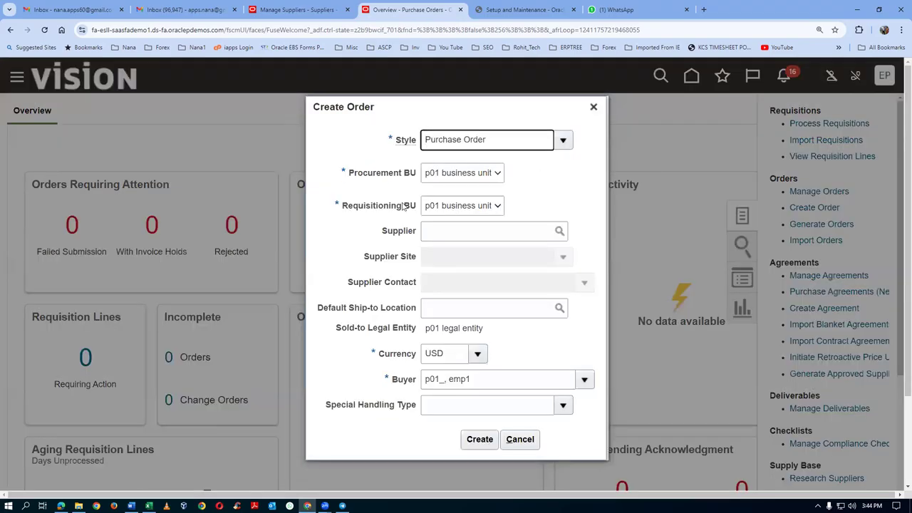
left_click(483, 178)
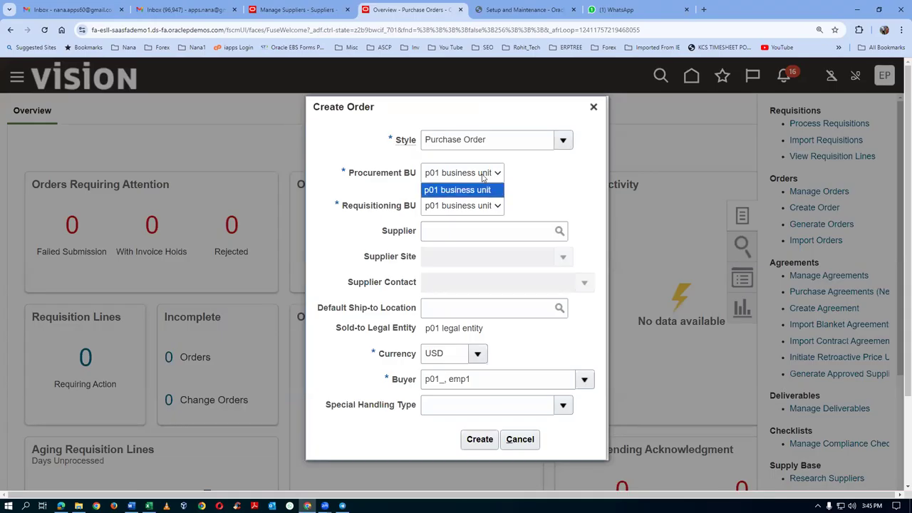
left_click(478, 189)
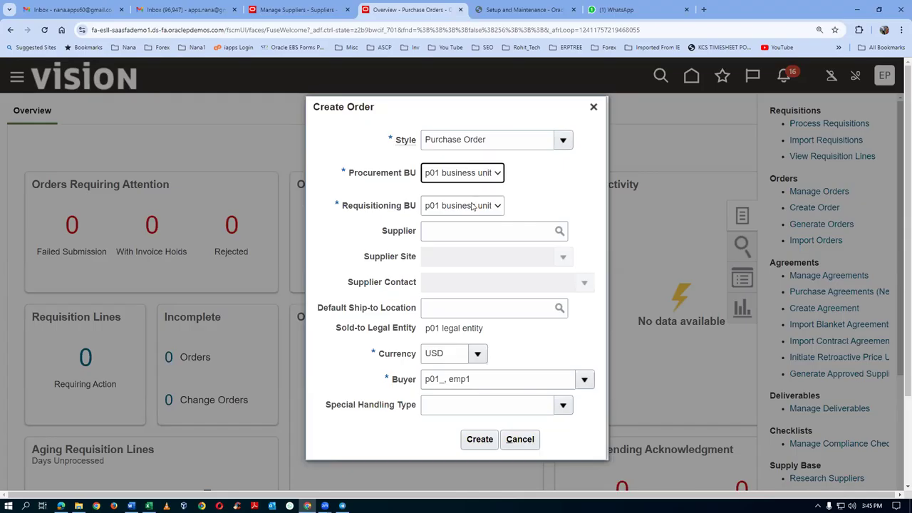
left_click(450, 230)
type("p01")
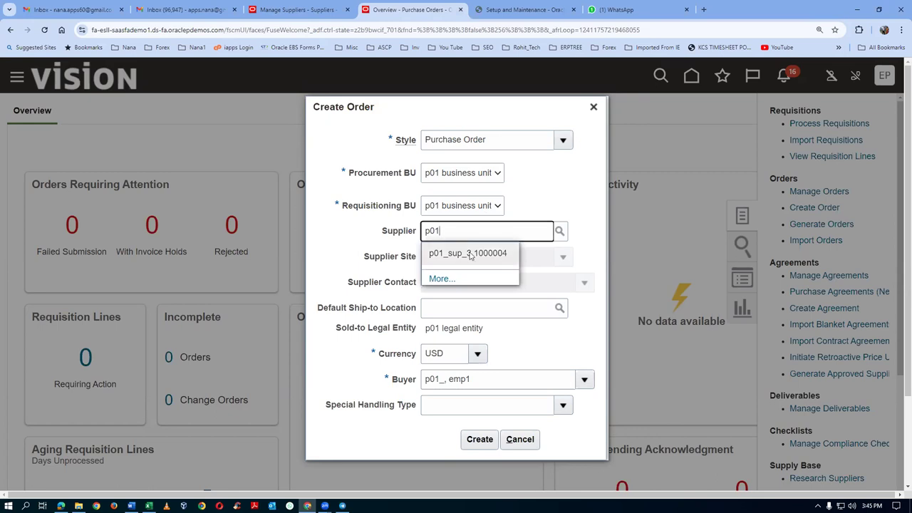
left_click(465, 254)
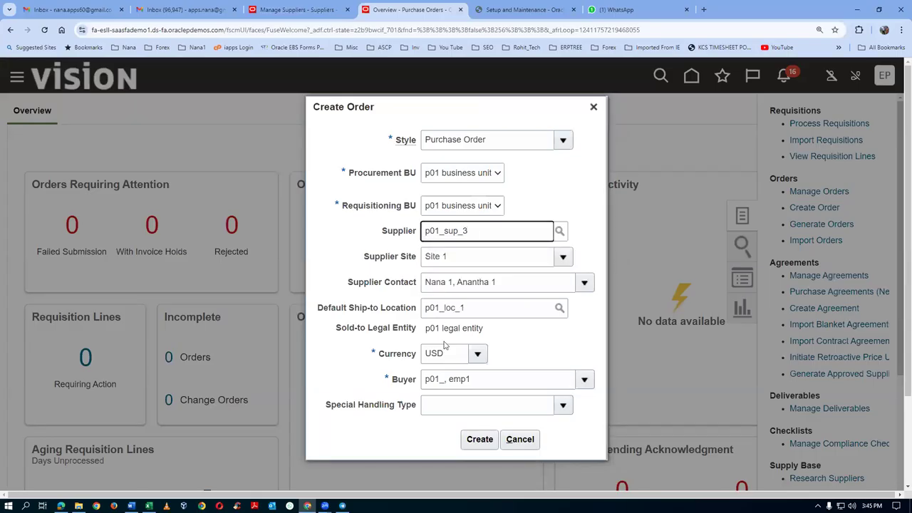
left_click(479, 439)
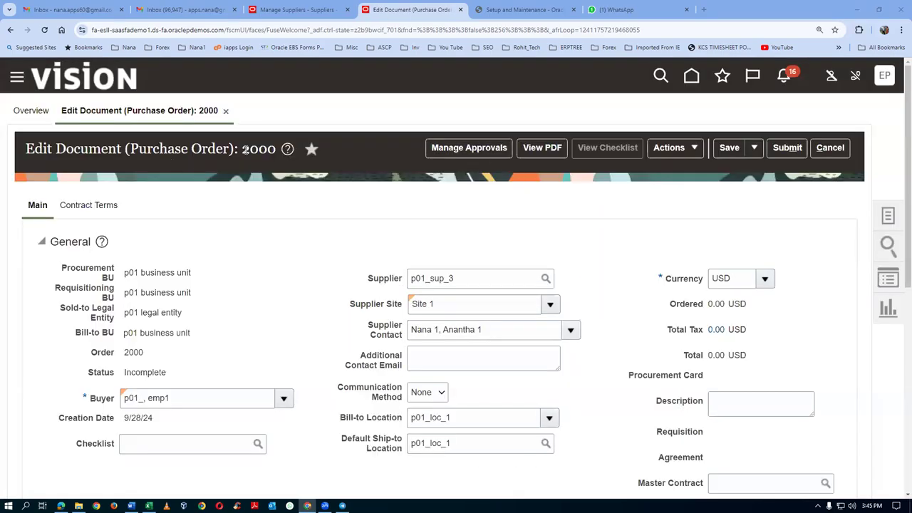
Step: Scroll to the Lines section of order 2000 and add a new line
scroll(695, 205, "down", 4)
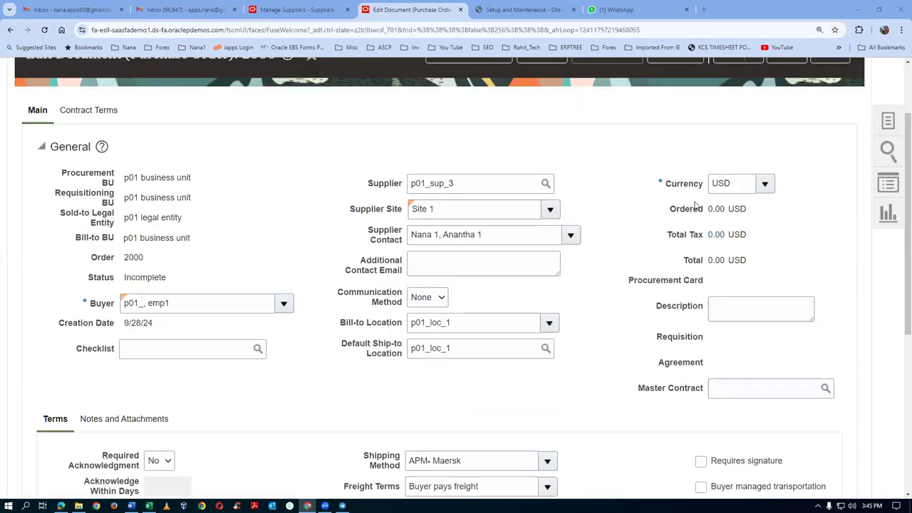
scroll(695, 205, "down", 2)
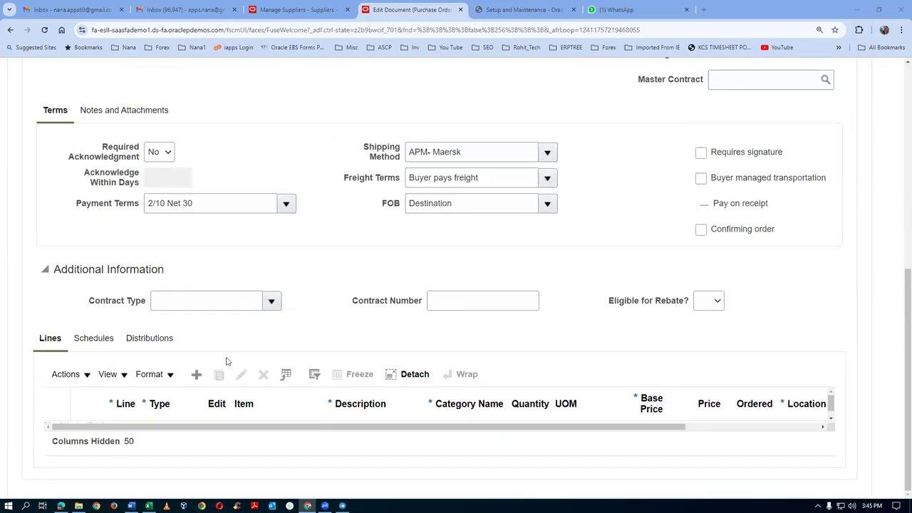
left_click(198, 380)
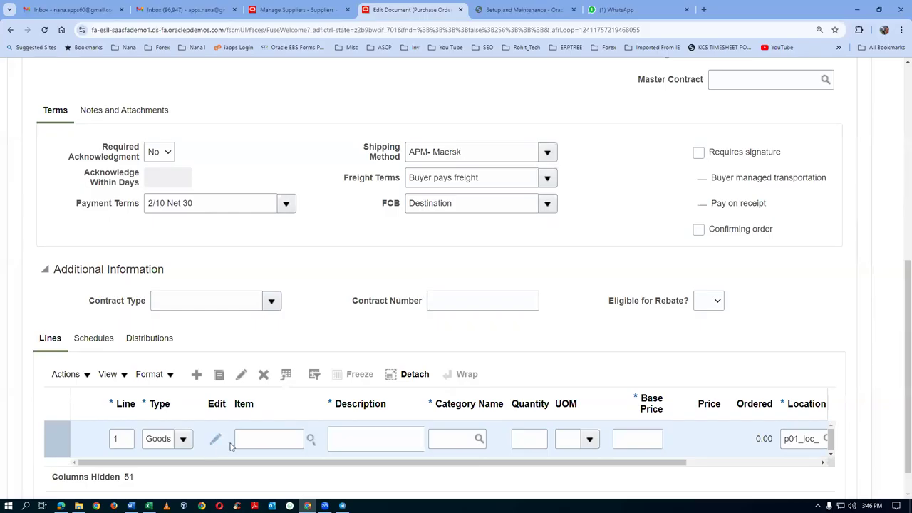
Step: Enter item p0102 on line 1 with quantity 10 Ea at 10.00
type("p0102")
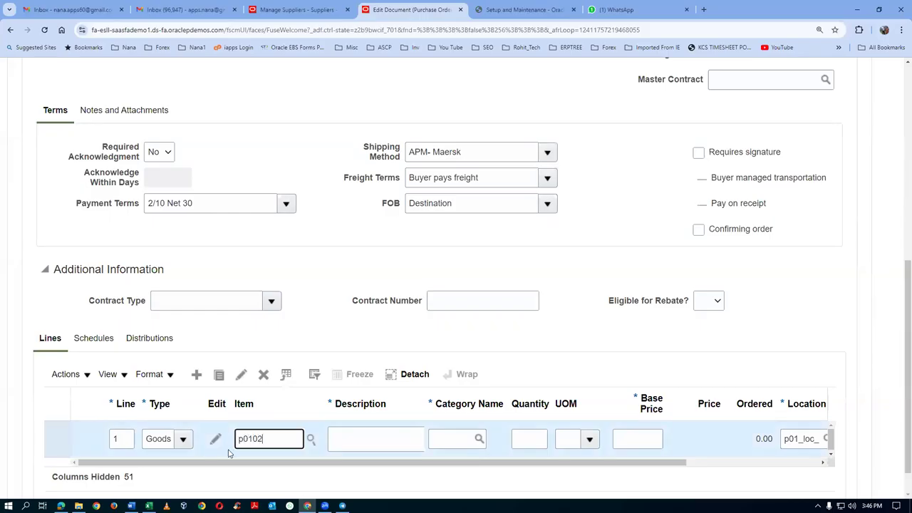
key("Tab")
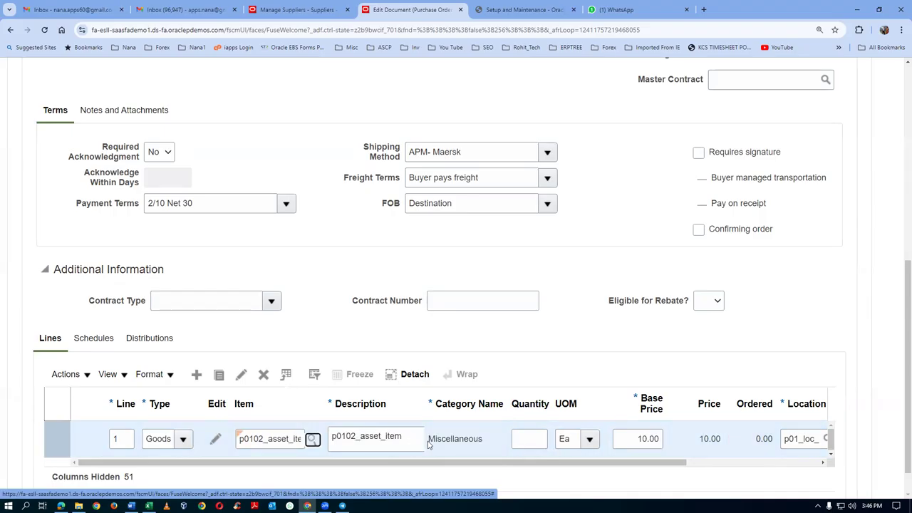
left_click(534, 441)
type("10")
key("Tab")
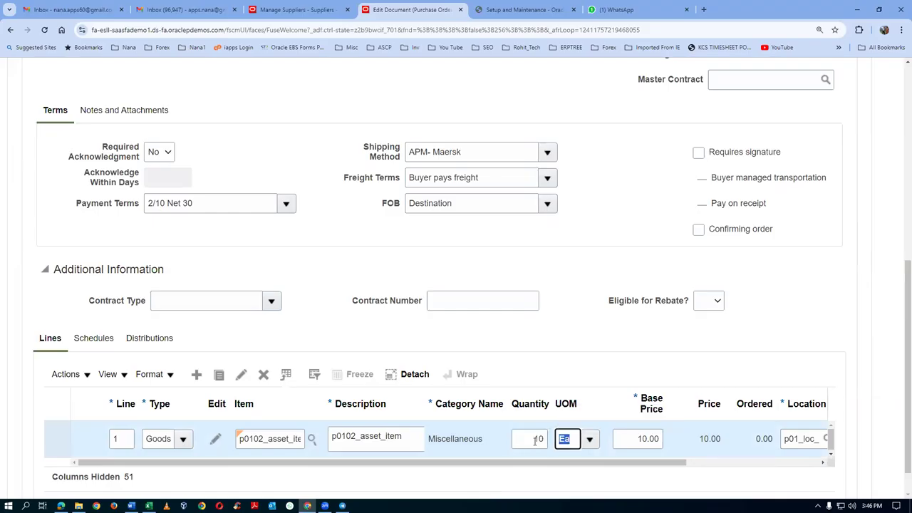
left_click_drag(510, 463, 610, 476)
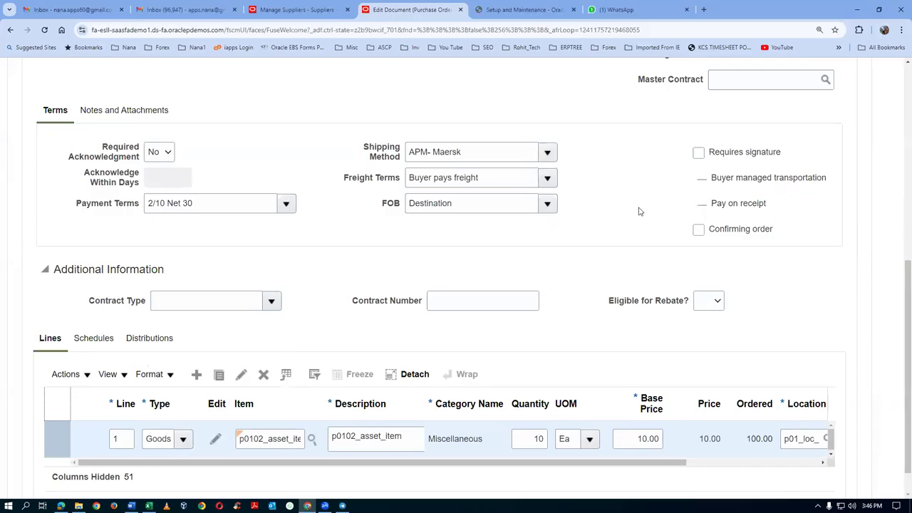
scroll(644, 211, "up", 1)
scroll(644, 211, "up", 1)
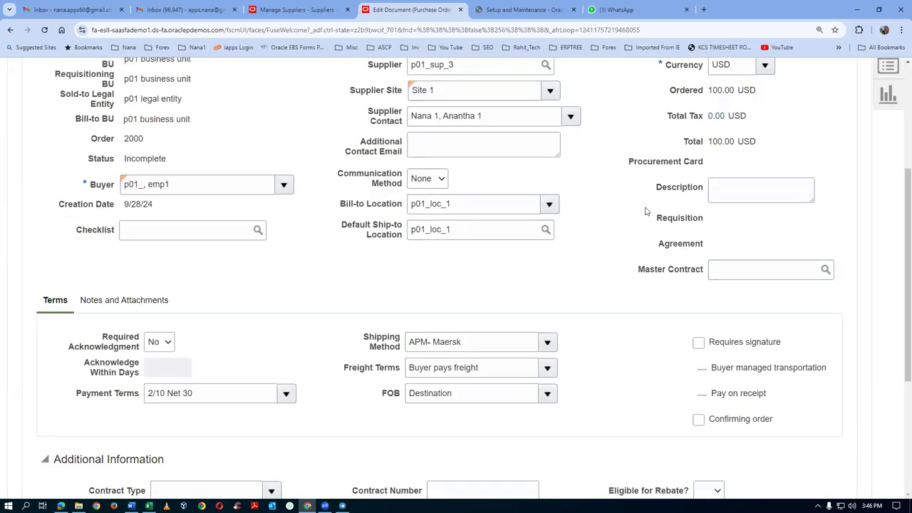
Step: Review line 1's schedule on the Schedules tab
scroll(647, 211, "up", 3)
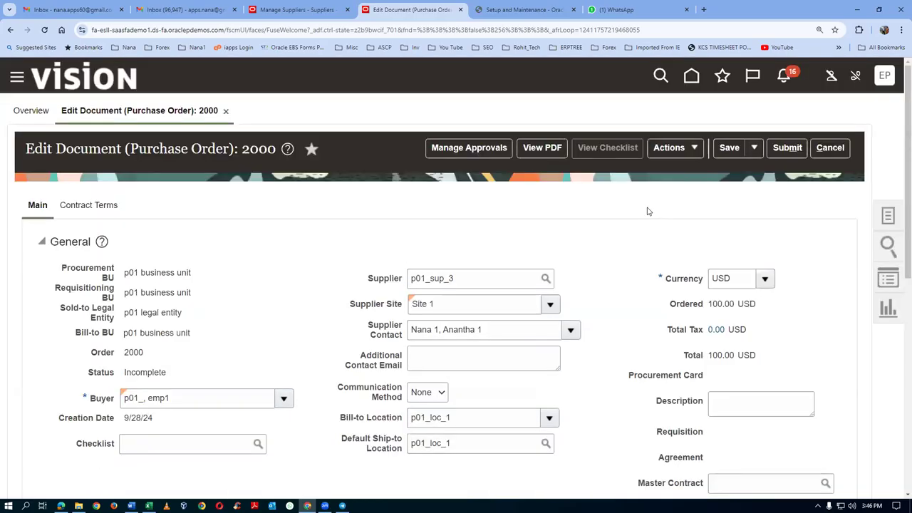
scroll(648, 210, "down", 2)
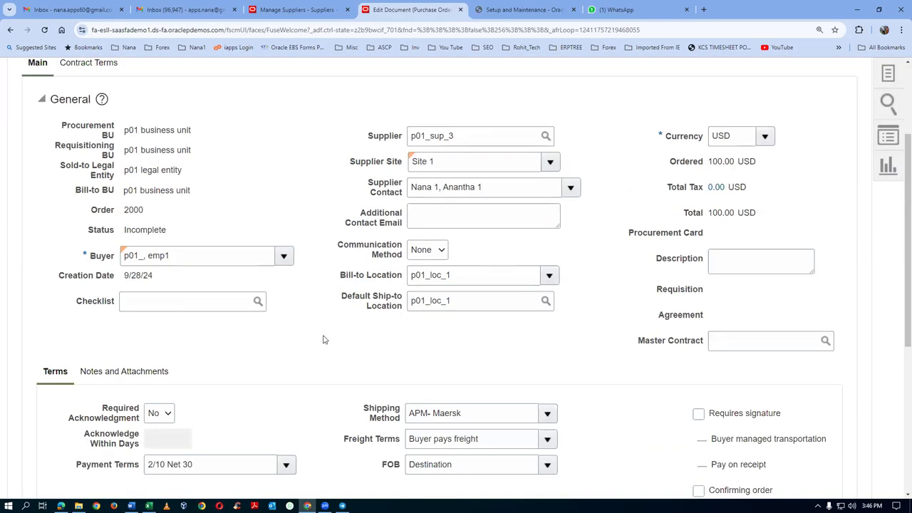
scroll(328, 339, "down", 2)
left_click(89, 457)
scroll(525, 380, "down", 2)
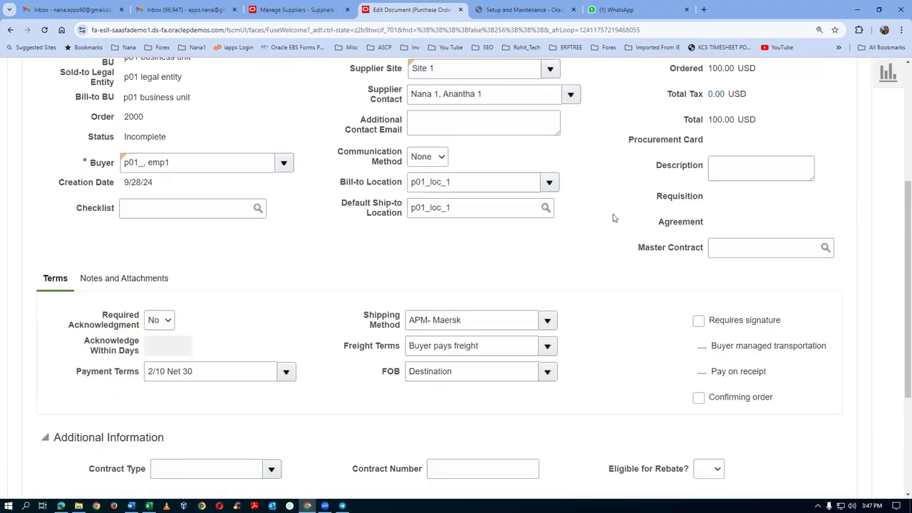
scroll(613, 219, "up", 5)
Step: Save order 2000 and dismiss the PO accrual account error
left_click(729, 104)
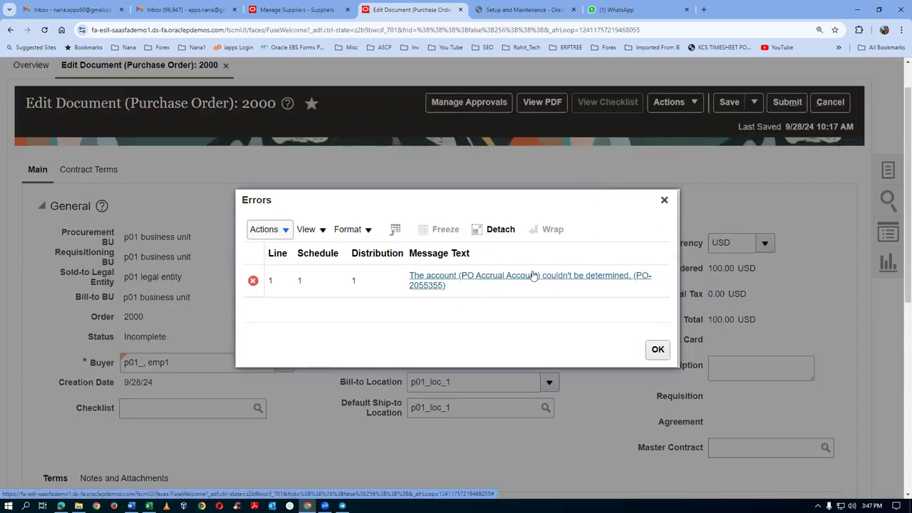
left_click(656, 349)
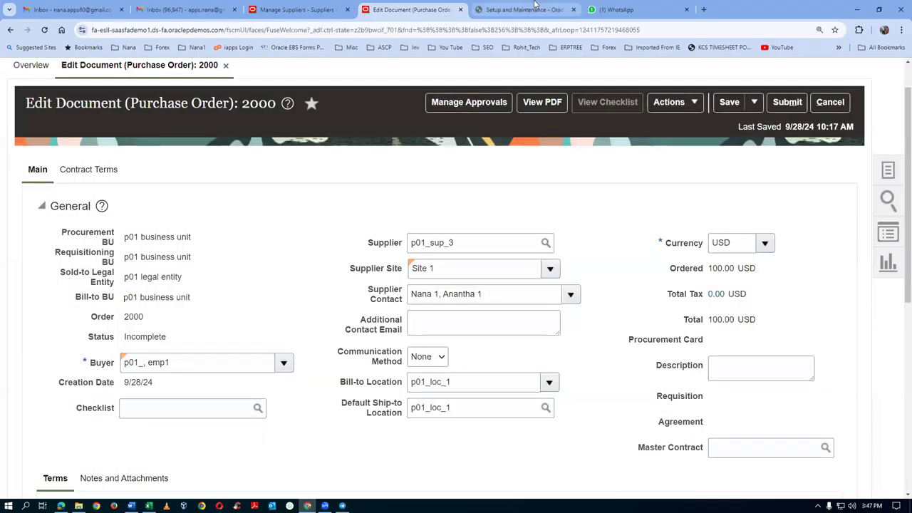
left_click(524, 10)
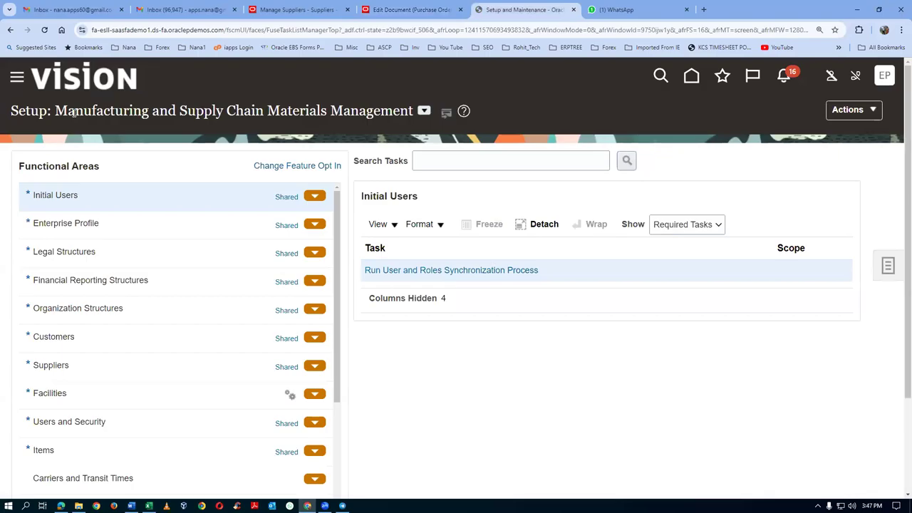
Step: Search setup tasks for Manage Mapping Sets and open the Cost Accounting task
left_click(444, 163)
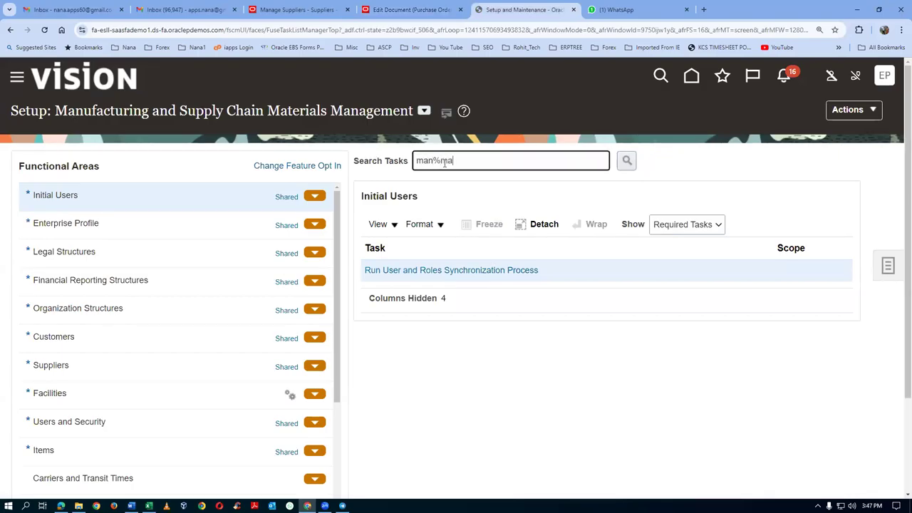
key("Return")
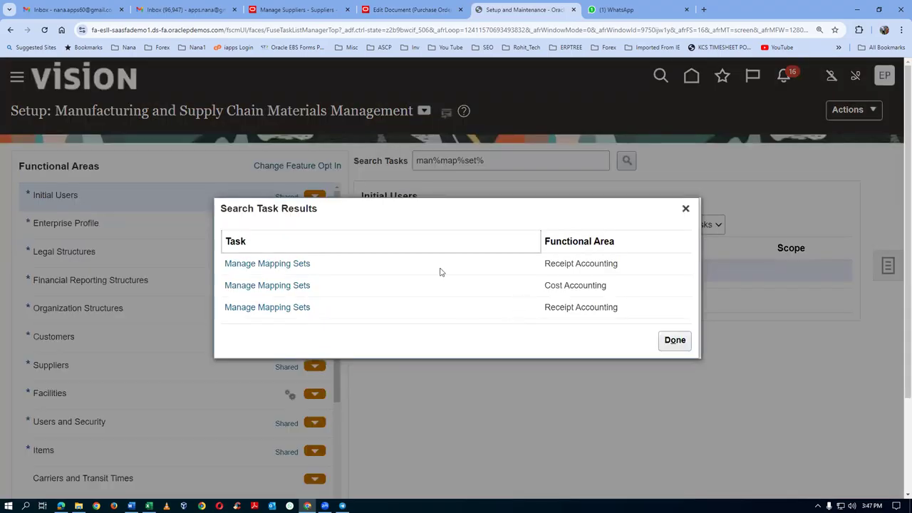
left_click(276, 285)
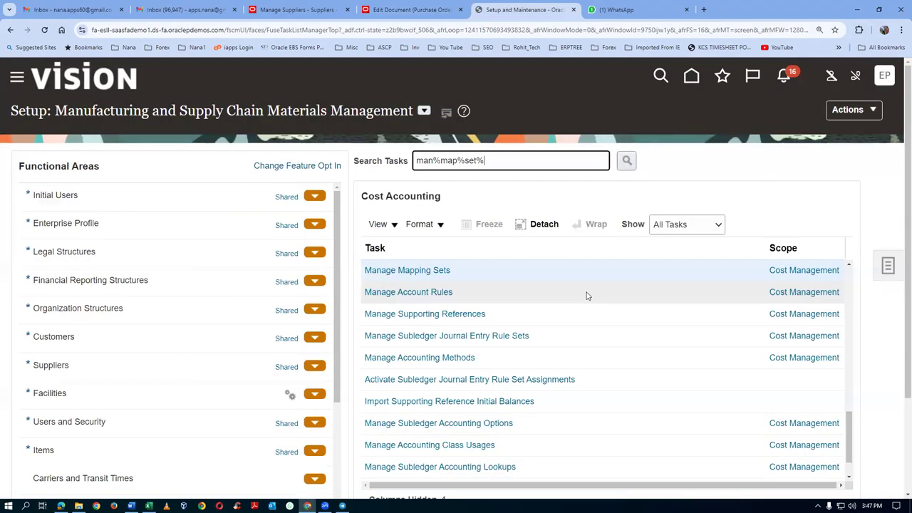
left_click(371, 270)
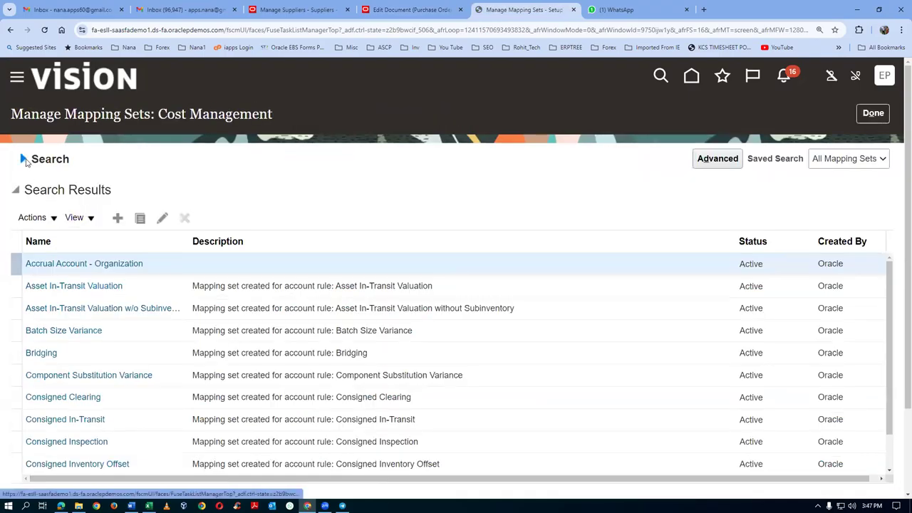
Step: Open the Accrual Account - Organization mapping set and add a p01_COA chart of accounts row
type("Accrual")
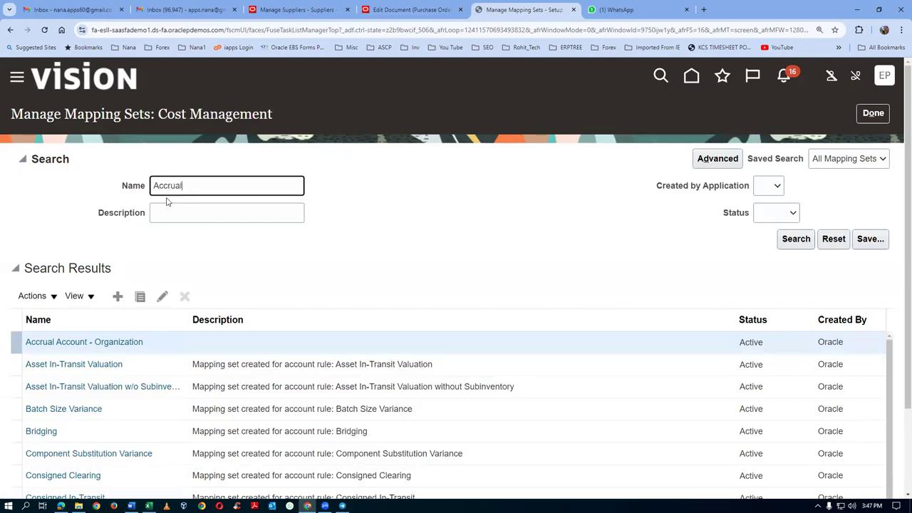
key("Return")
left_click(63, 263)
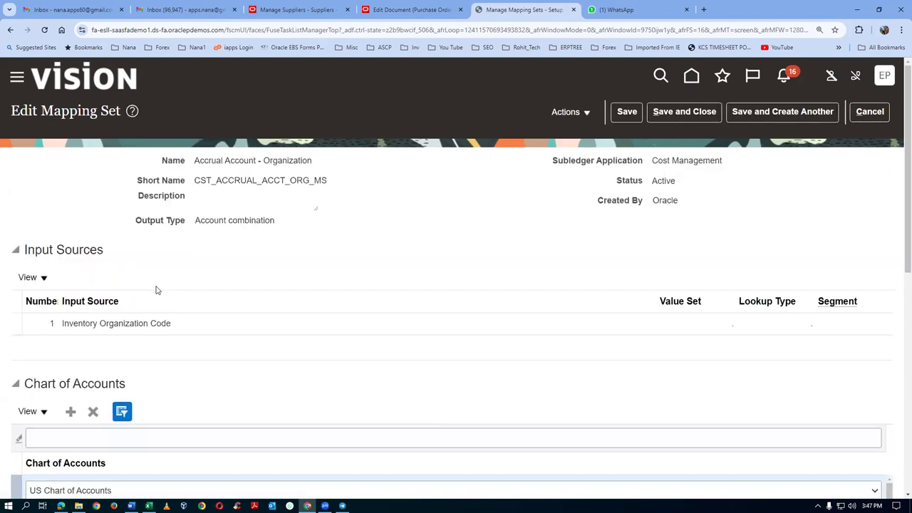
scroll(159, 292, "down", 2)
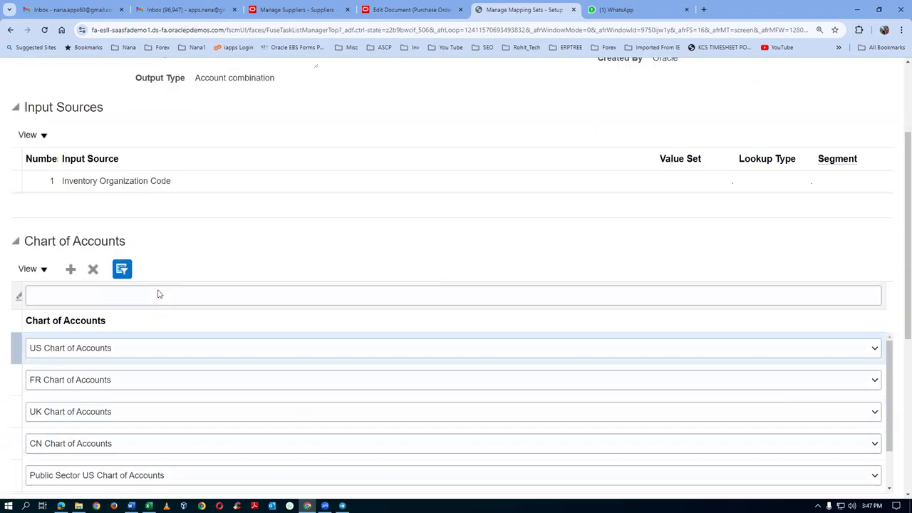
left_click(74, 272)
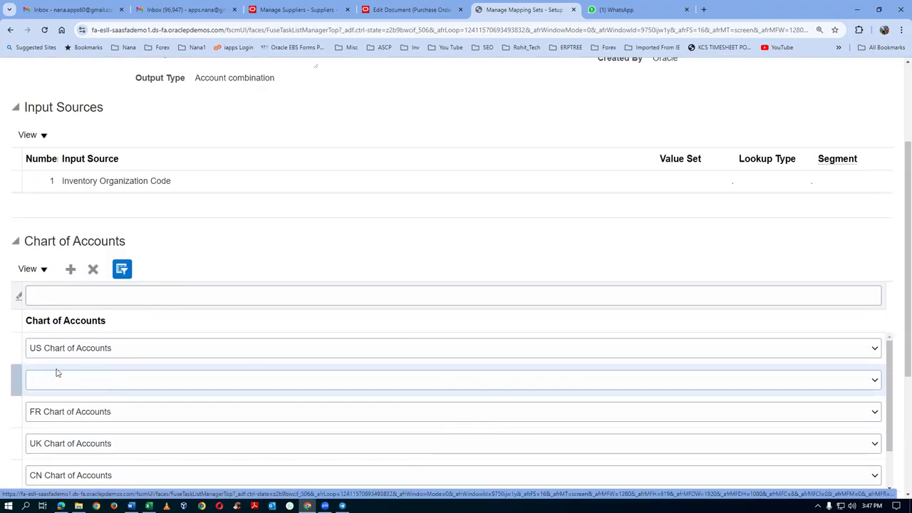
left_click(57, 386)
key("p")
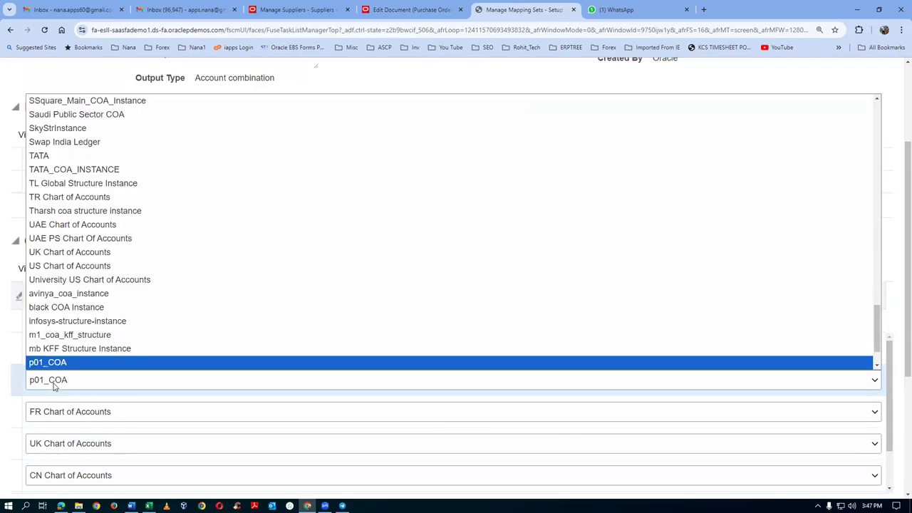
key("Return")
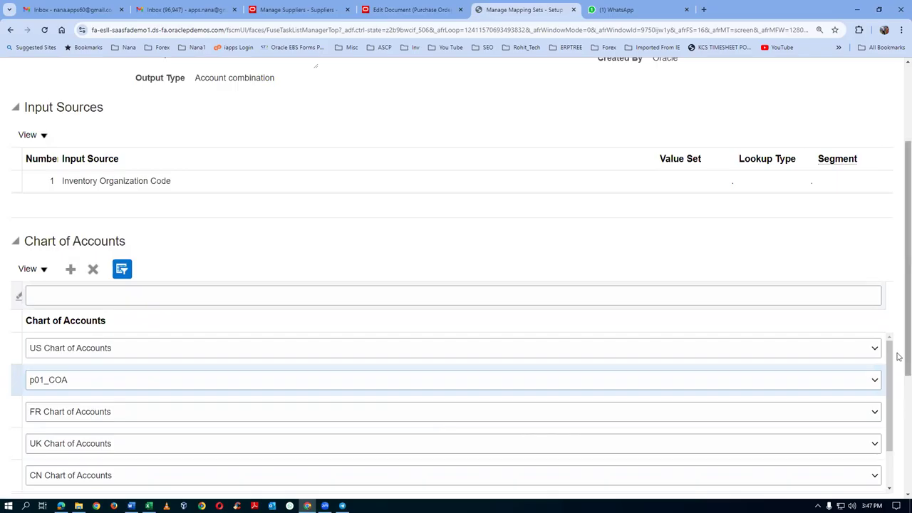
Step: Add a p01_COA mapping from organization P011 to account 10-100-1001
scroll(897, 362, "down", 3)
left_click(70, 370)
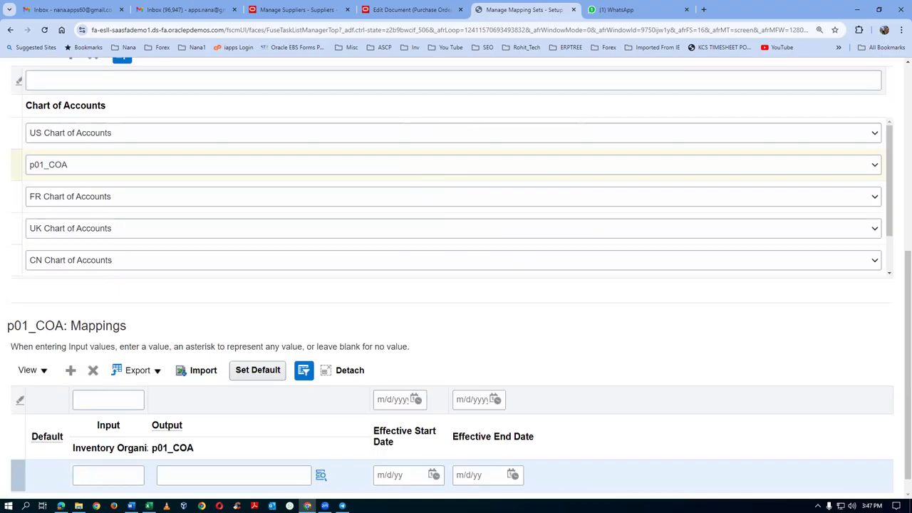
left_click(121, 476)
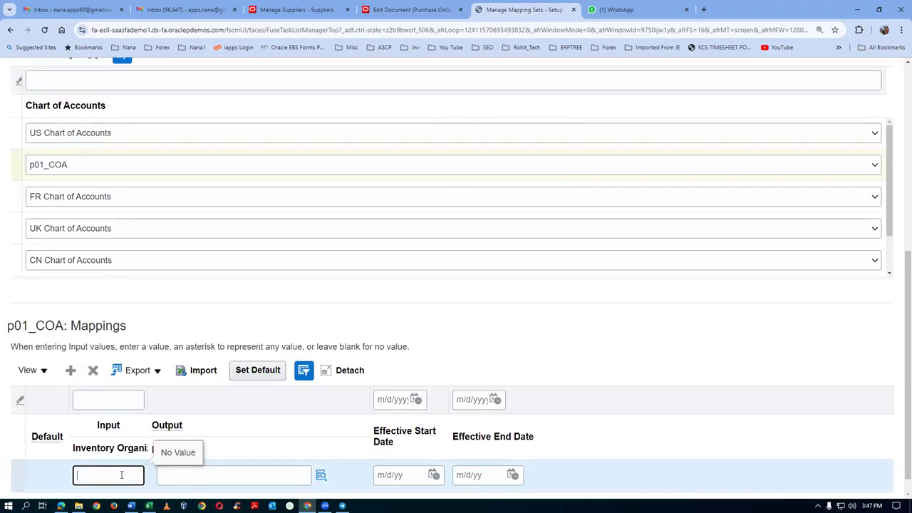
key("Tab")
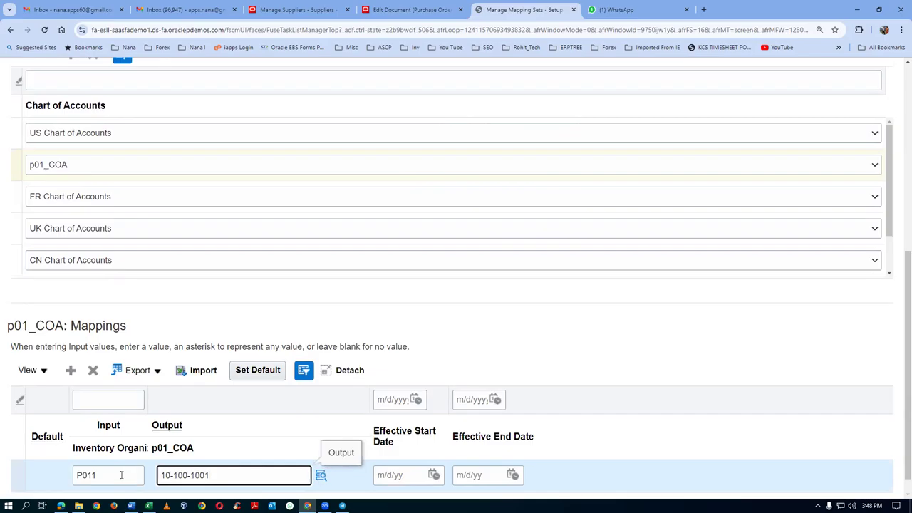
key("alt+Tab")
key("alt+Tab")
key("alt+Tab")
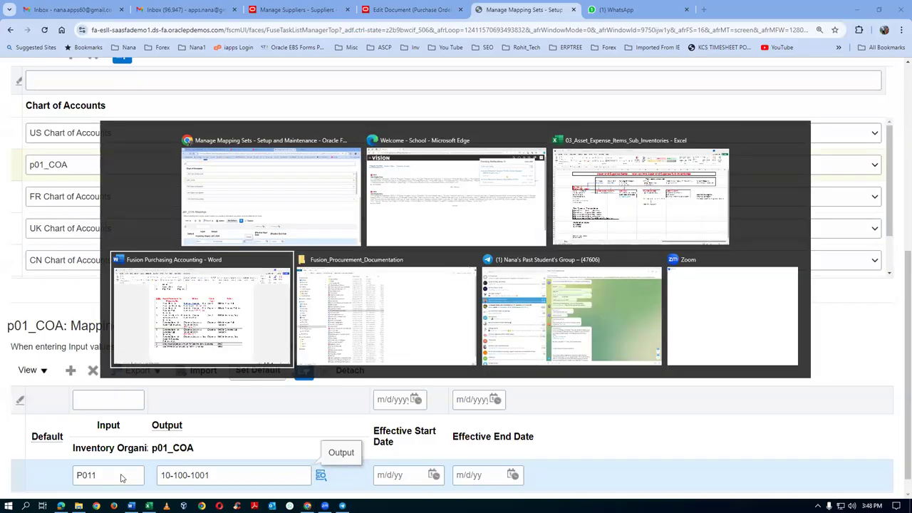
scroll(189, 452, "up", 5)
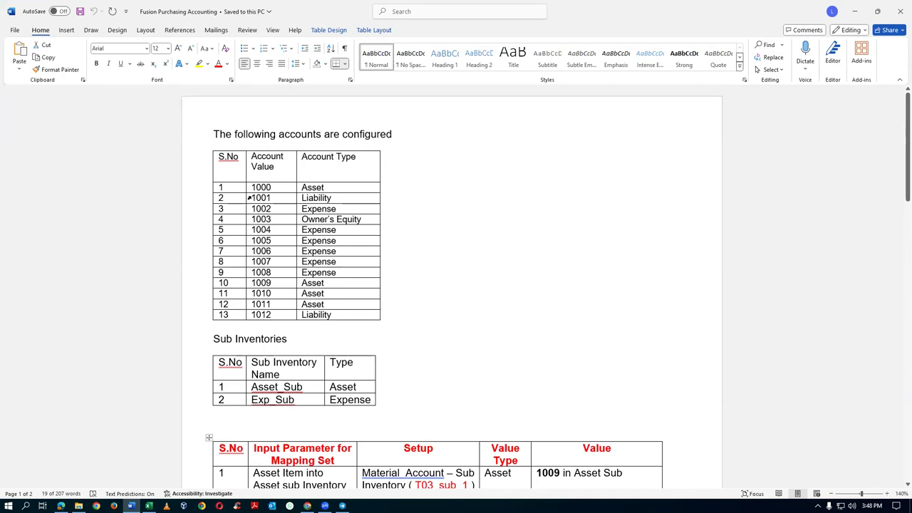
left_click(263, 333)
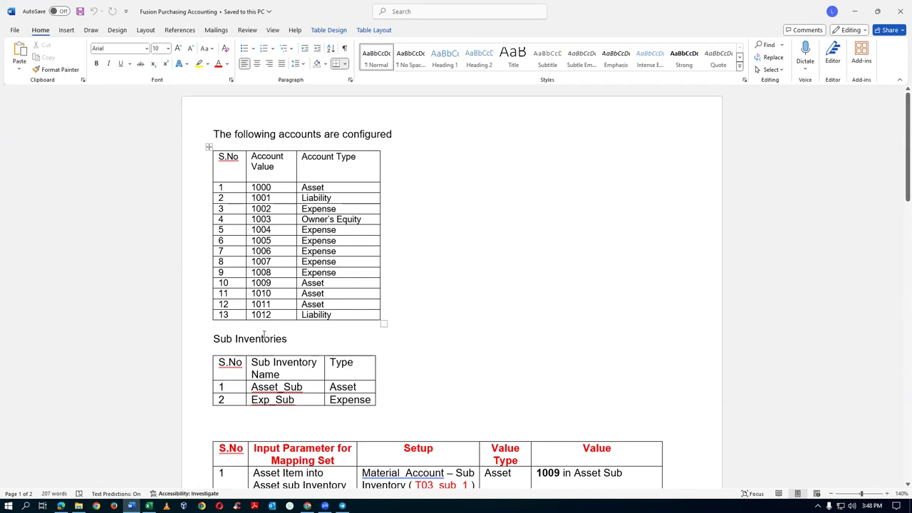
left_click_drag(260, 314, 277, 315)
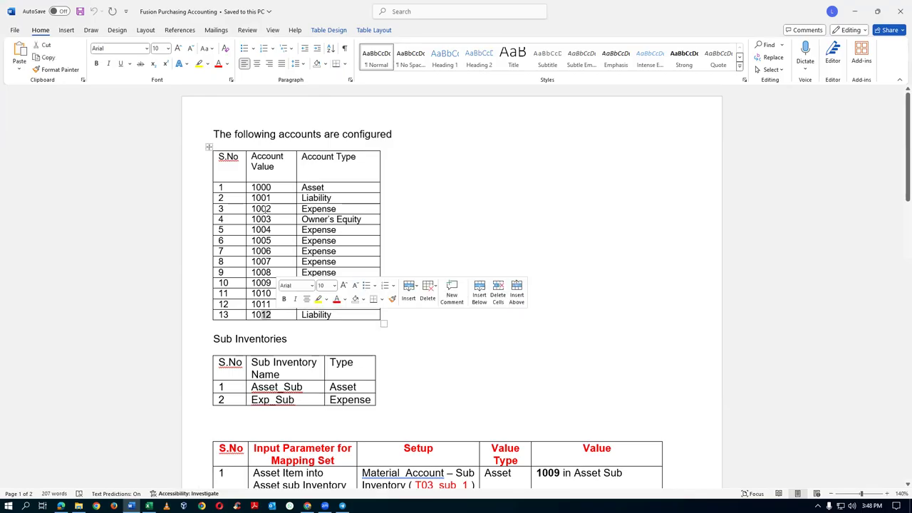
left_click(278, 198)
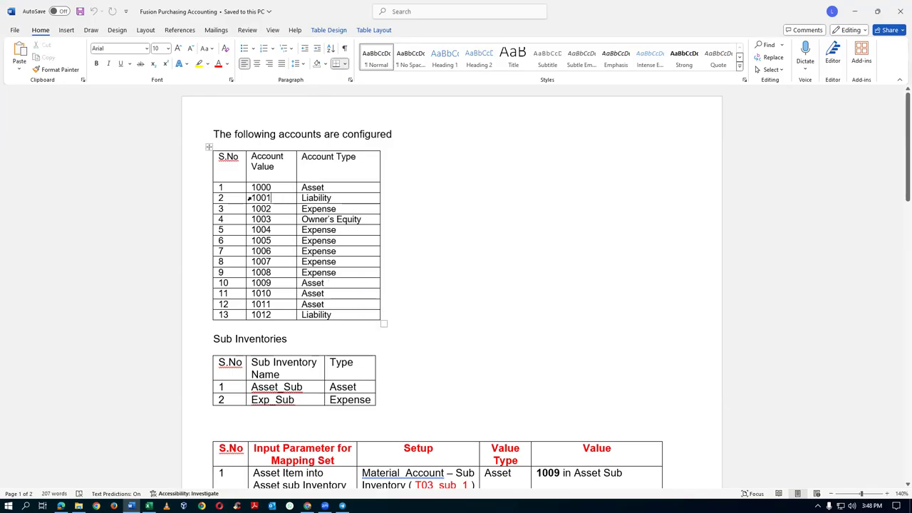
left_click(249, 198)
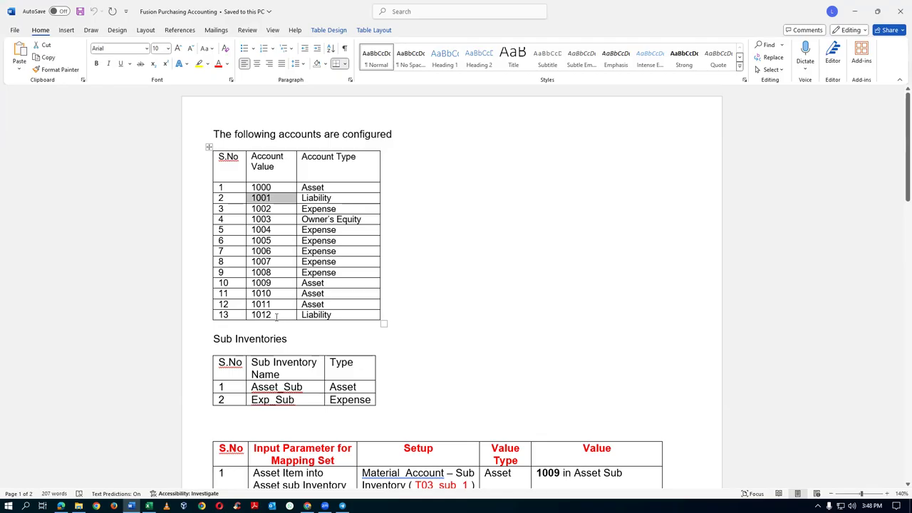
left_click(277, 315)
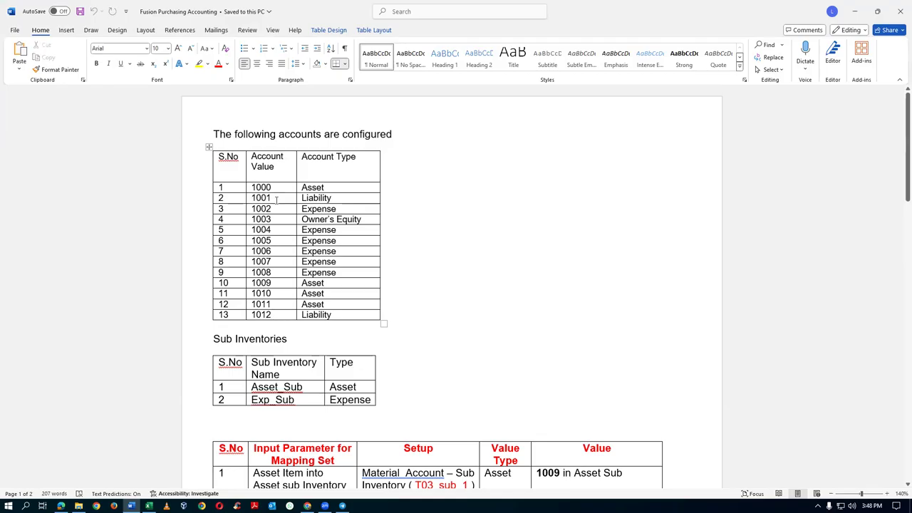
key("alt+Tab")
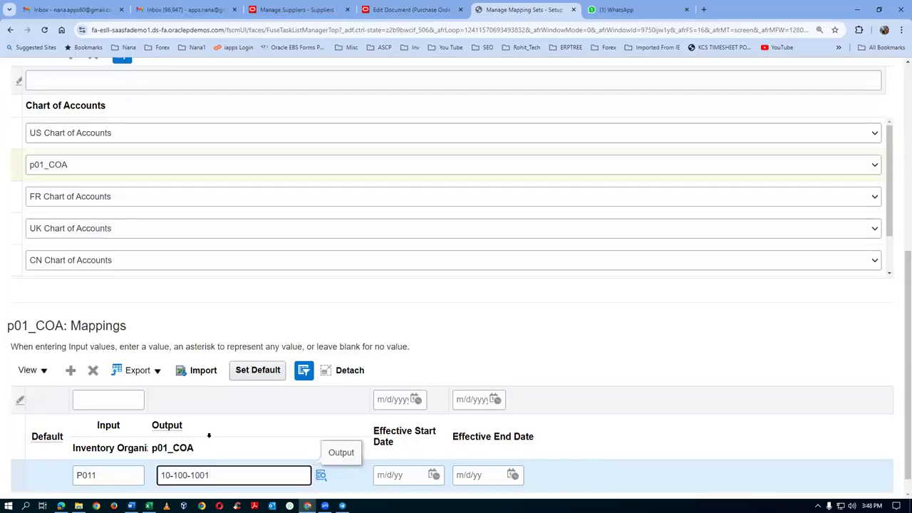
Step: Reopen the Accrual Account - Organization mapping set and filter its charts of accounts by p01
scroll(592, 313, "up", 2)
scroll(604, 310, "up", 4)
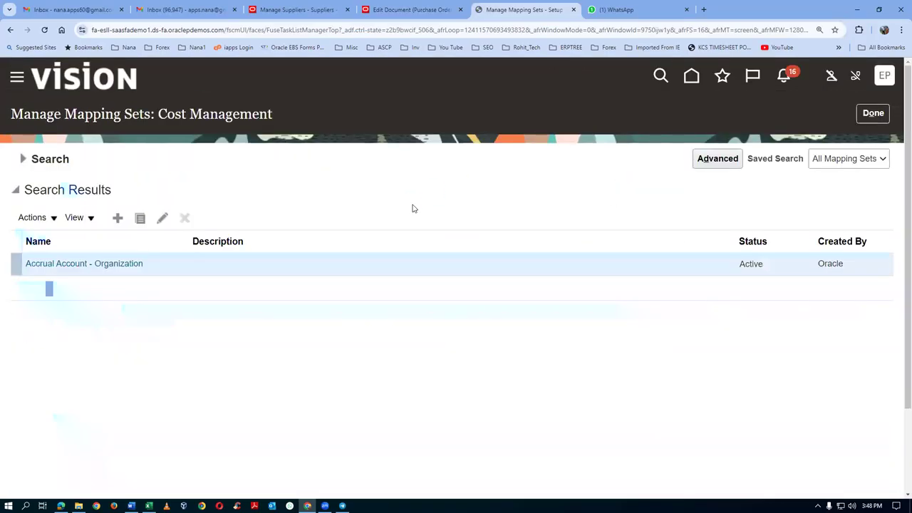
left_click(61, 264)
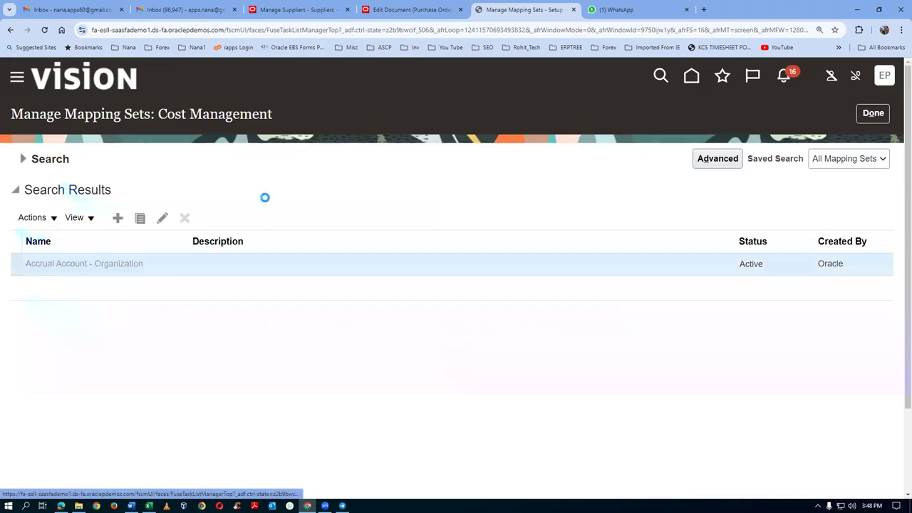
scroll(238, 318, "down", 1)
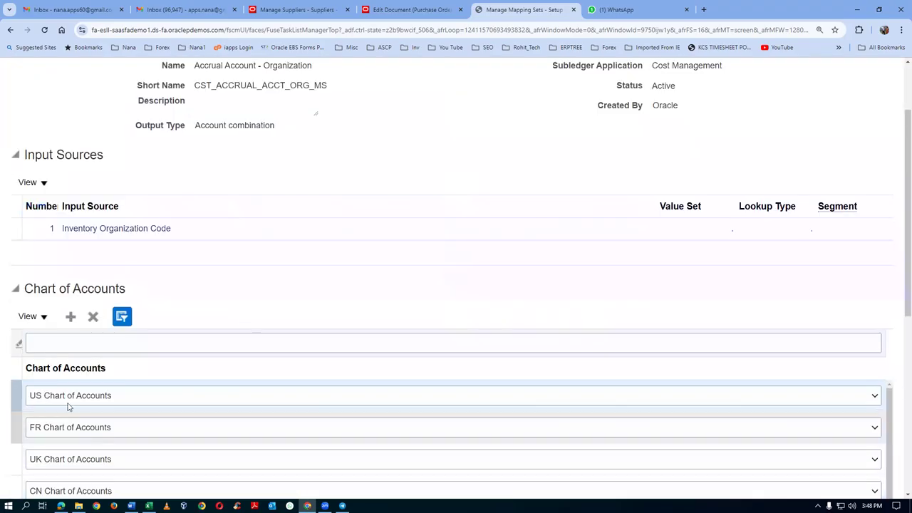
left_click(69, 341)
type("p")
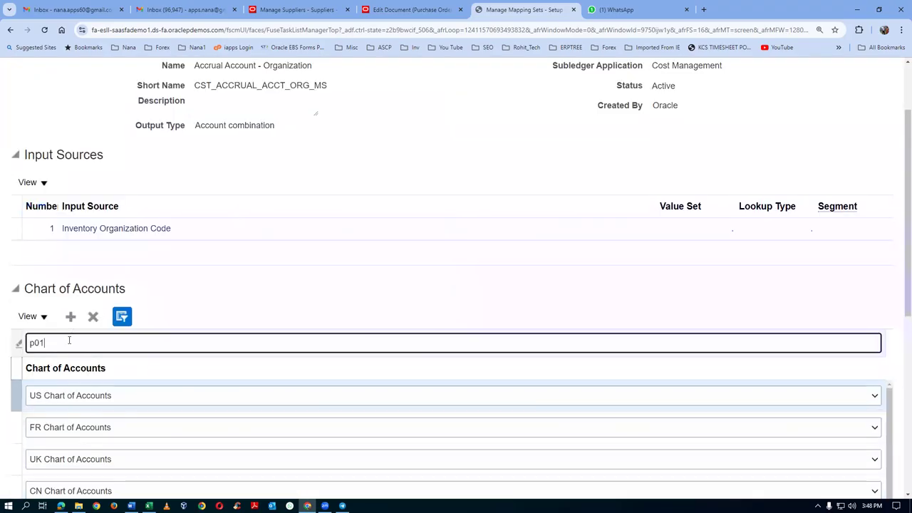
type("01")
key("Return")
Step: Check the P011 row, leave the mapping set unchanged, and return to purchase order 2000
scroll(60, 353, "down", 2)
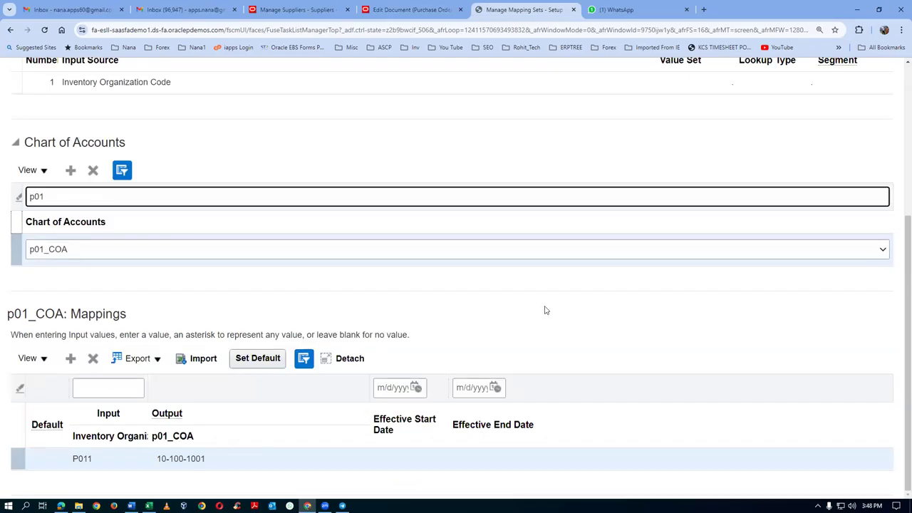
scroll(681, 351, "up", 4)
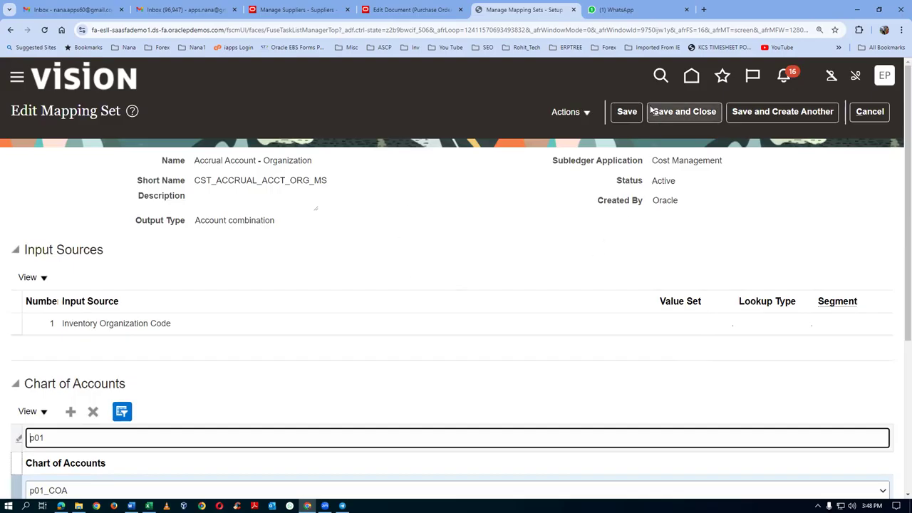
left_click(883, 115)
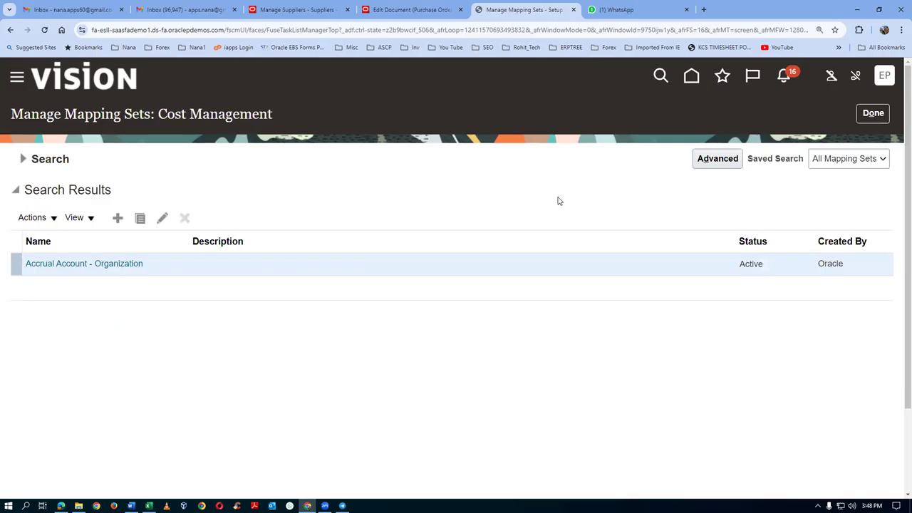
left_click(410, 10)
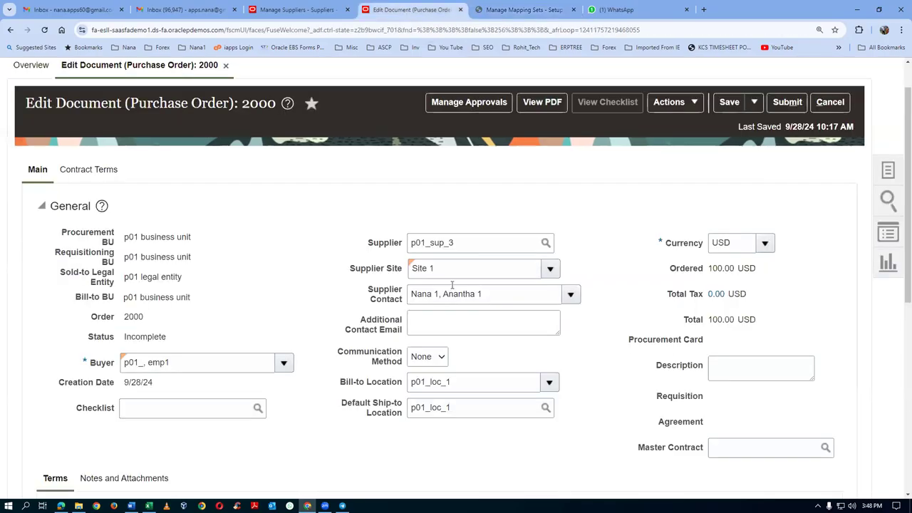
Step: Open the asset item distribution on purchase order 2000 for editing
scroll(333, 226, "down", 2)
scroll(334, 227, "down", 4)
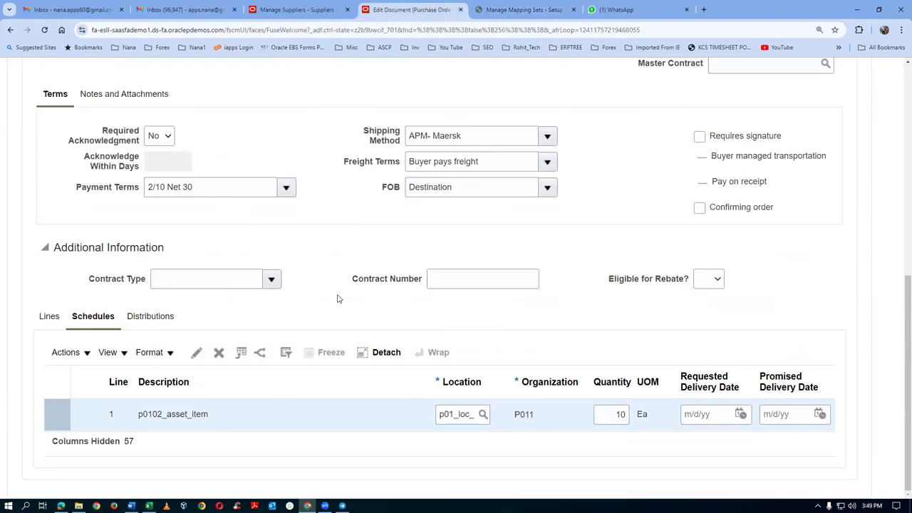
left_click(158, 318)
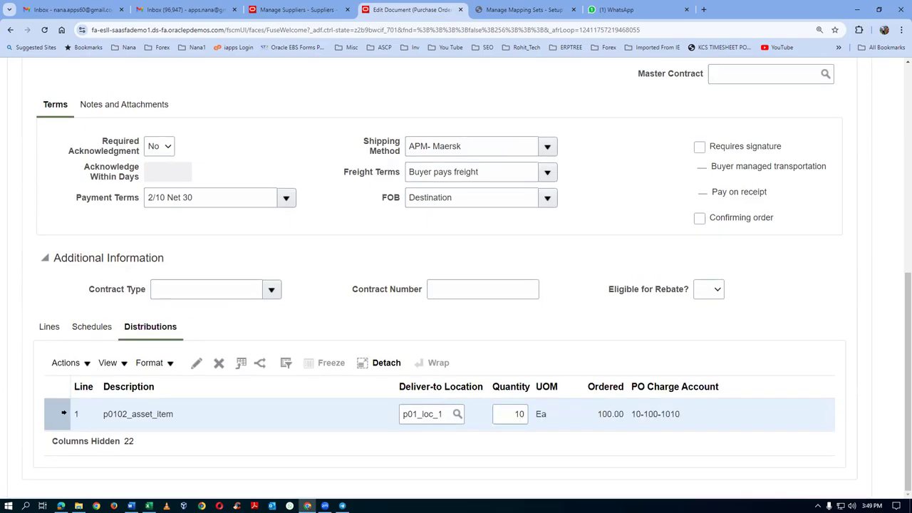
left_click(197, 365)
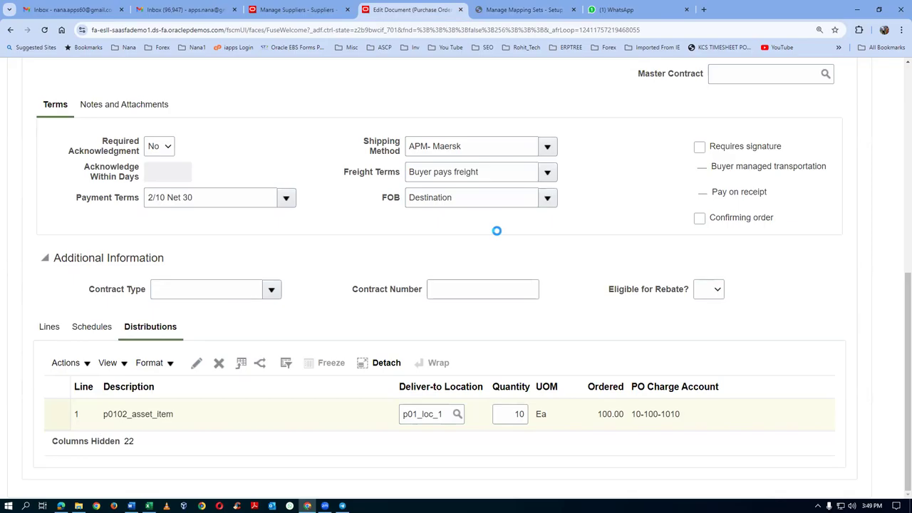
scroll(493, 234, "down", 3)
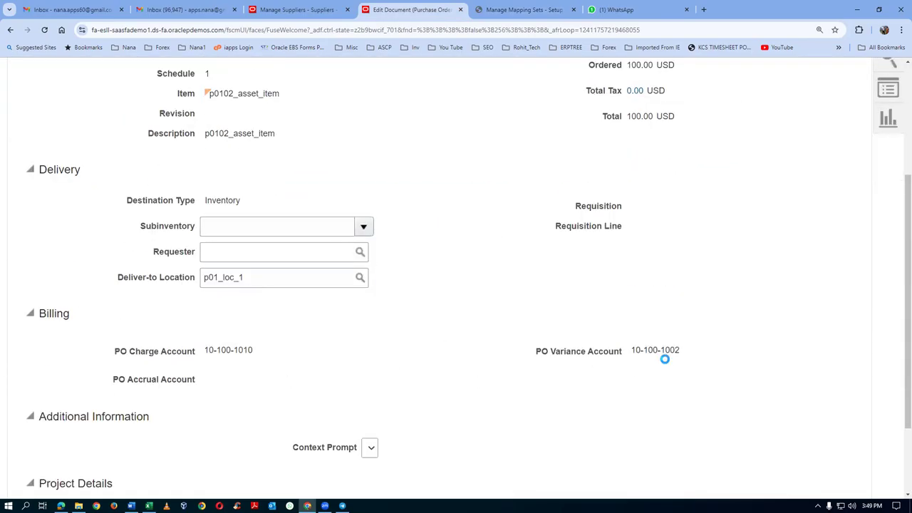
mouse_move(663, 354)
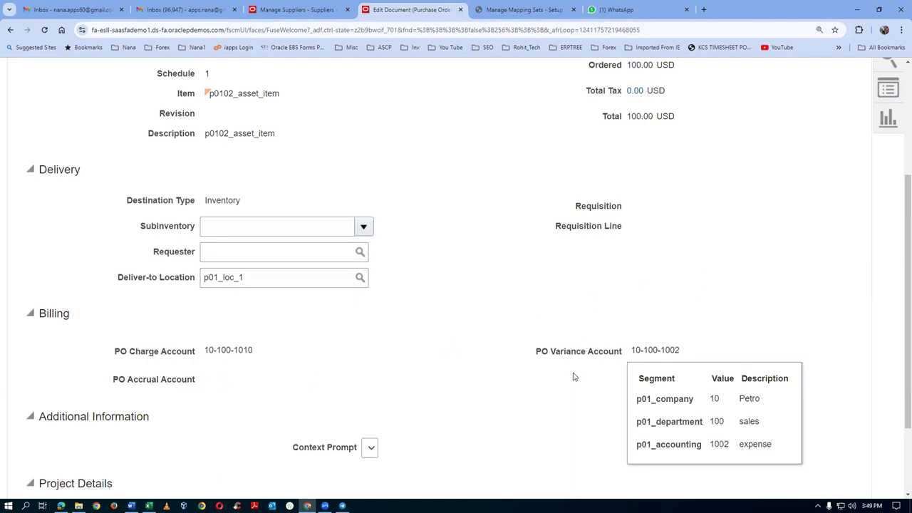
scroll(832, 228, "up", 3)
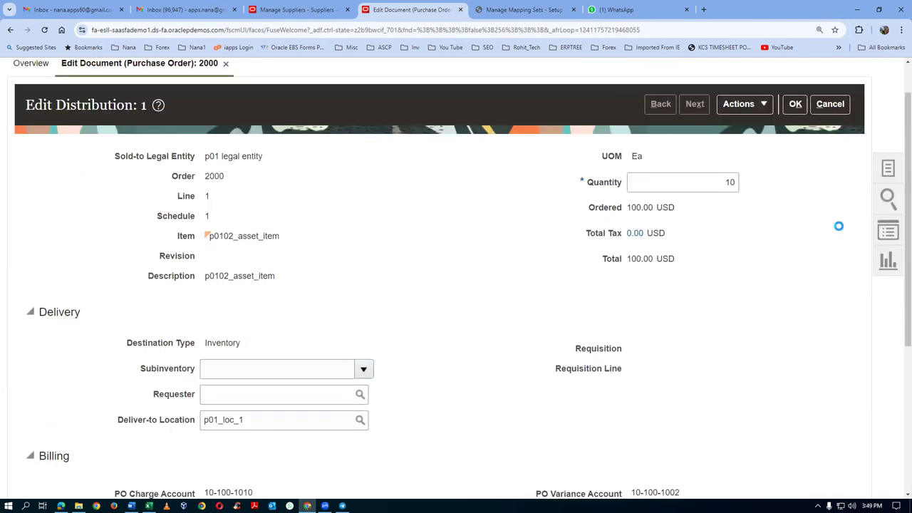
Step: Rebuild the distribution's charge and accrual accounts, accept it, and save the order
left_click(757, 107)
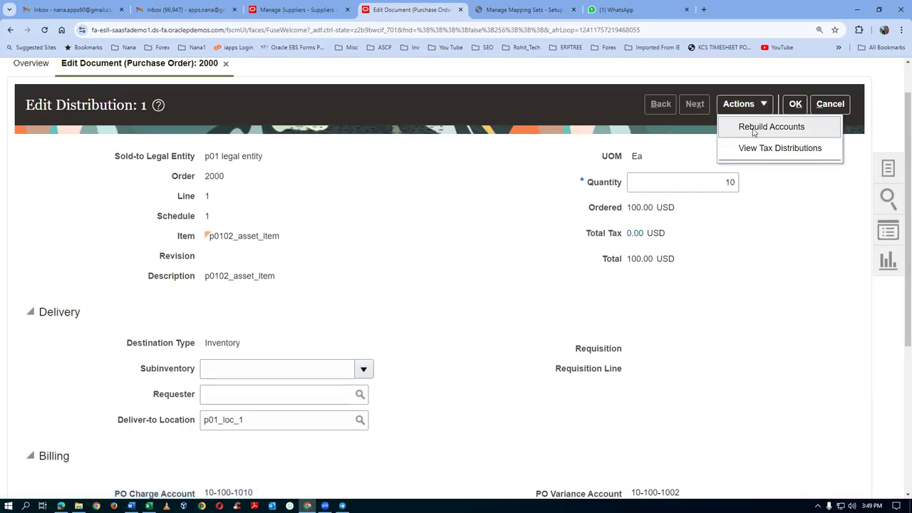
left_click(753, 128)
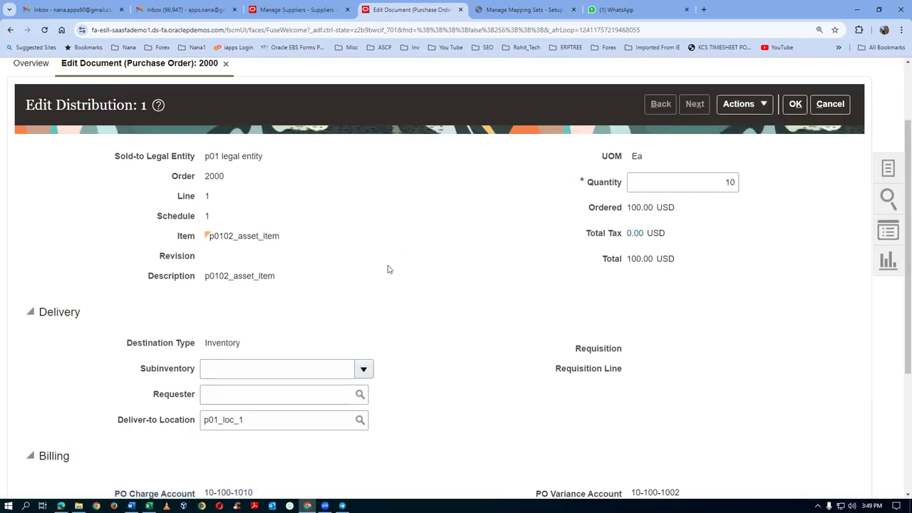
scroll(396, 269, "down", 2)
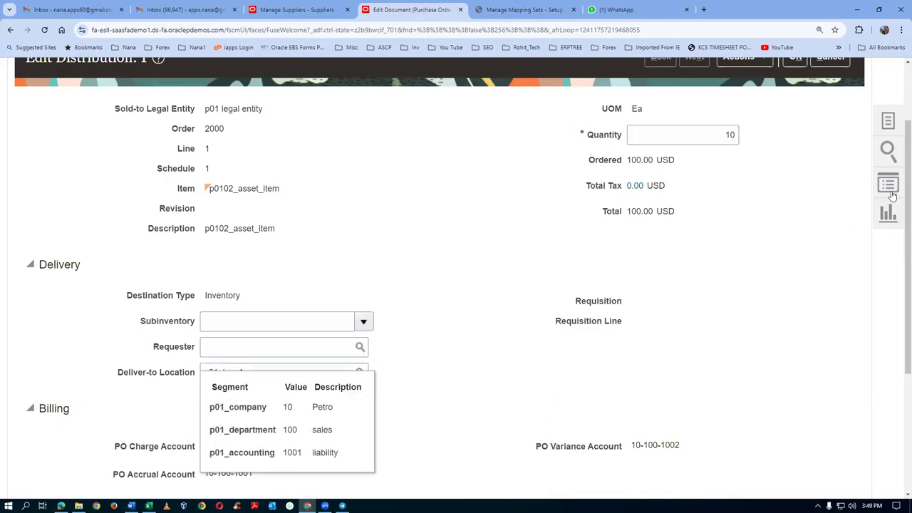
scroll(243, 427, "up", 2)
left_click(794, 152)
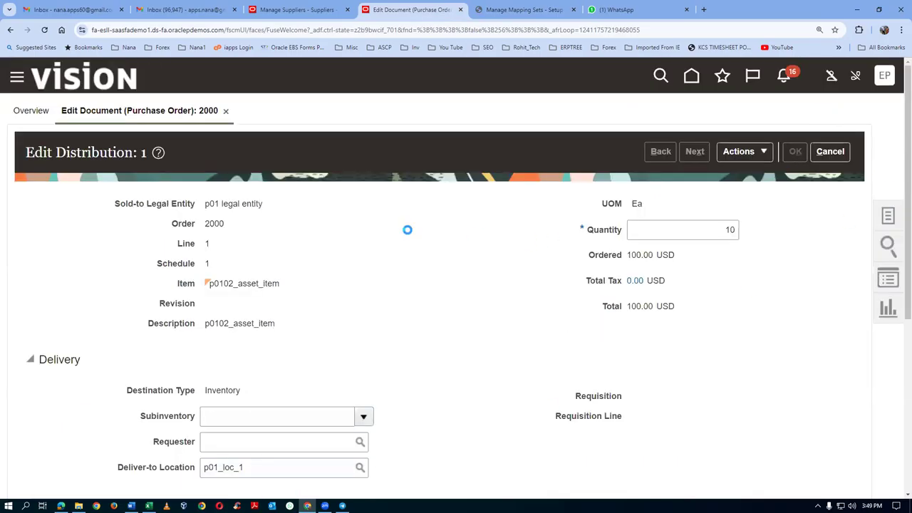
left_click(736, 148)
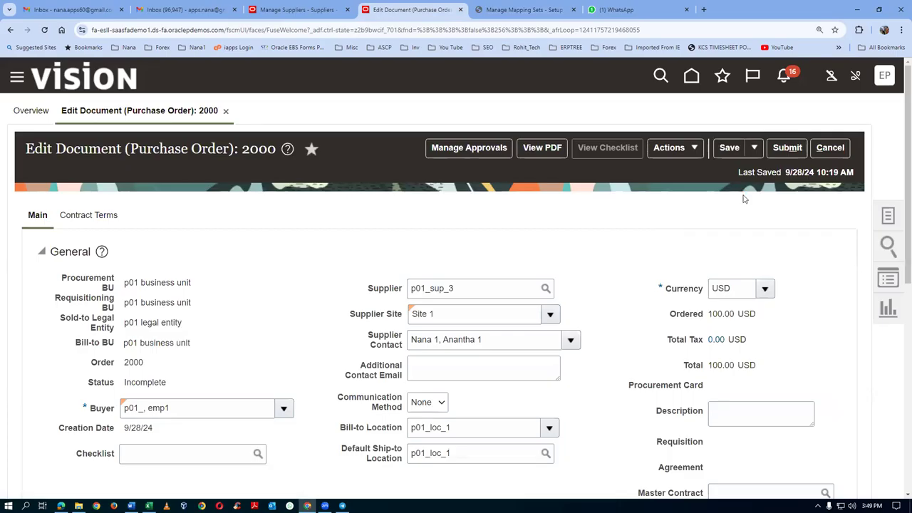
left_click(680, 154)
Step: Validate purchase order 2000 and dismiss the missing-date error
left_click(681, 171)
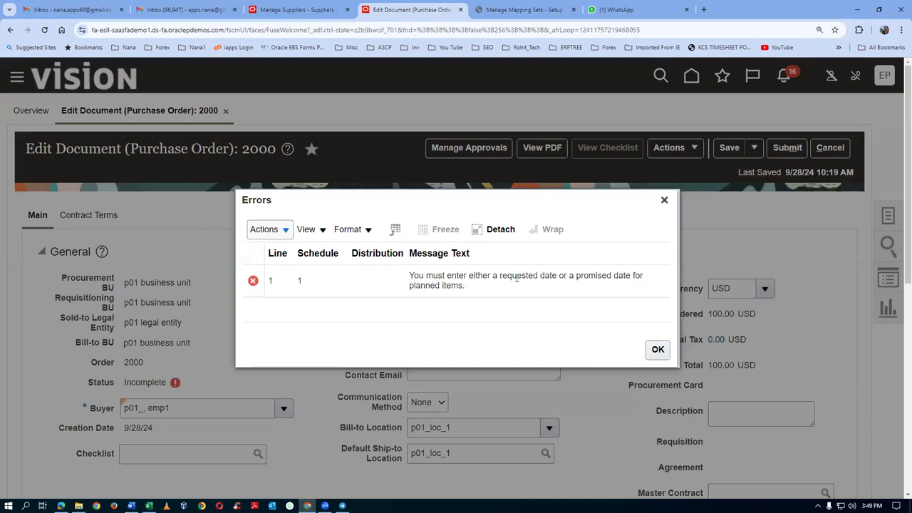
left_click_drag(456, 275, 465, 286)
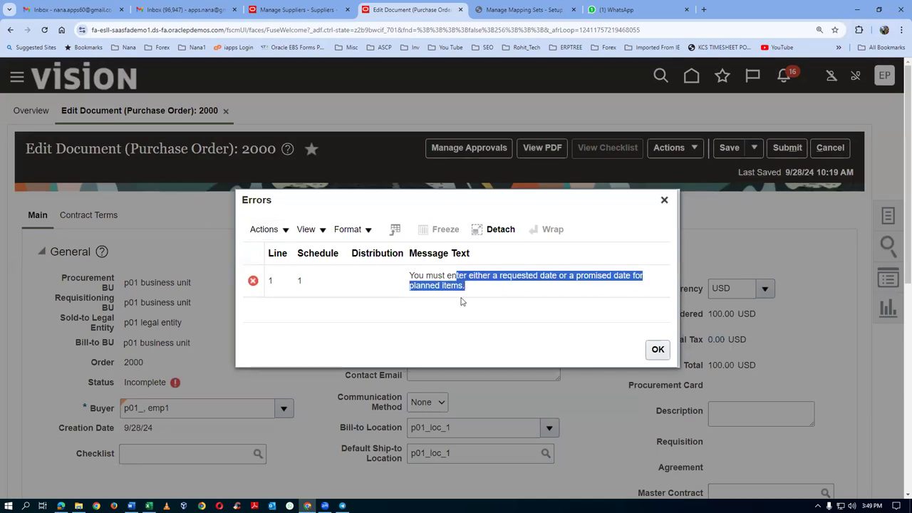
left_click(657, 349)
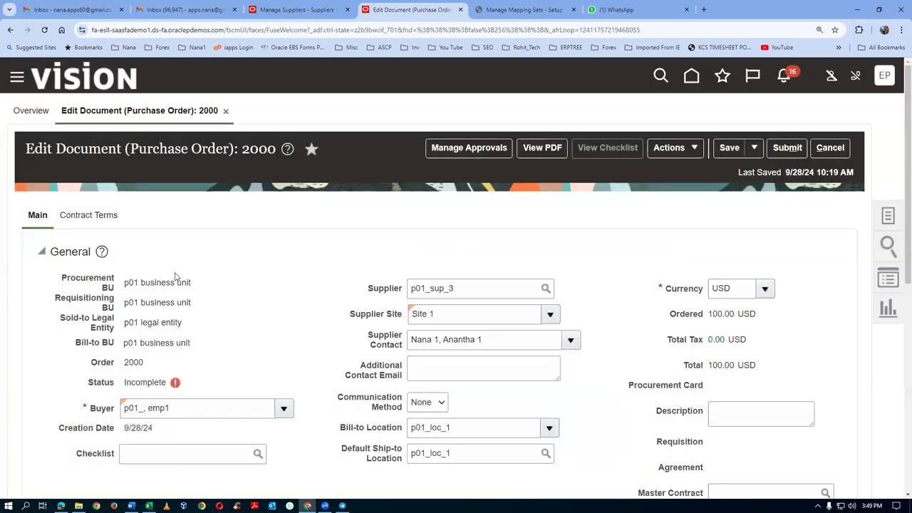
Step: Set line 1 schedule's Requested Delivery Date to 9/28/24 and save the order
scroll(175, 276, "down", 5)
scroll(178, 276, "down", 1)
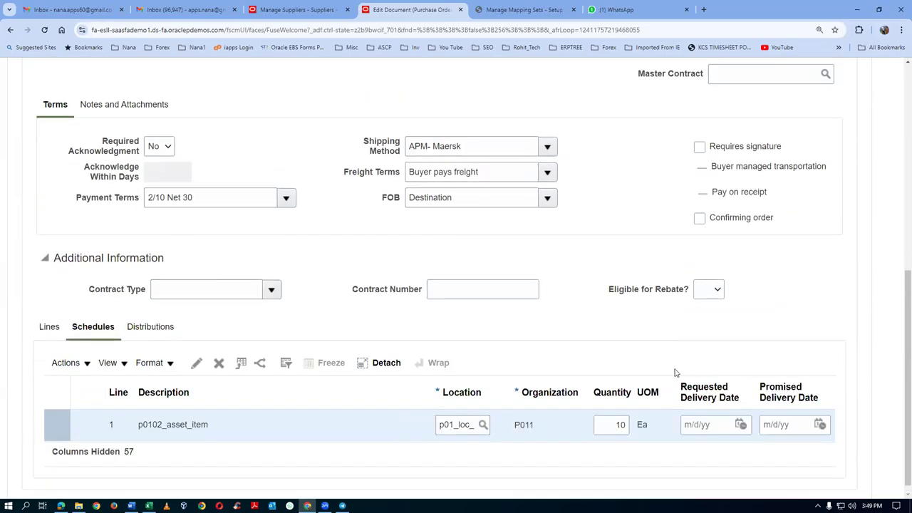
left_click(730, 426)
left_click(741, 424)
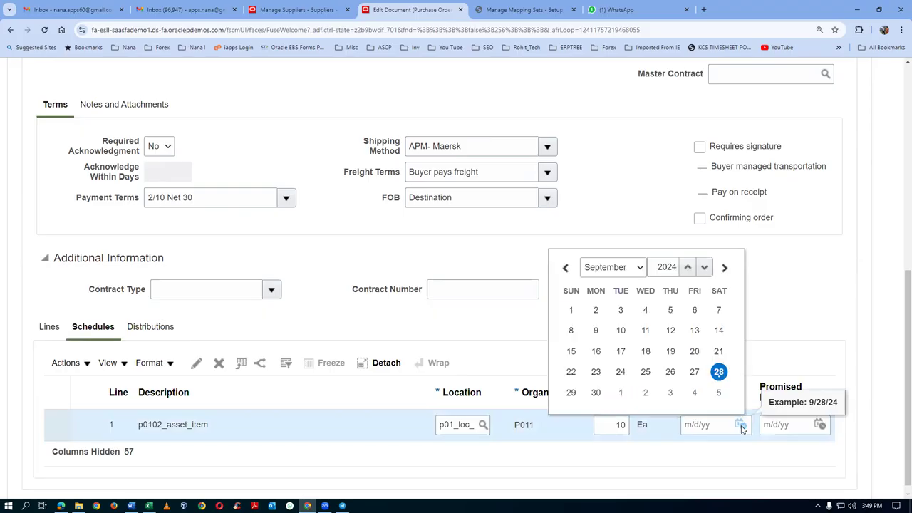
left_click(722, 371)
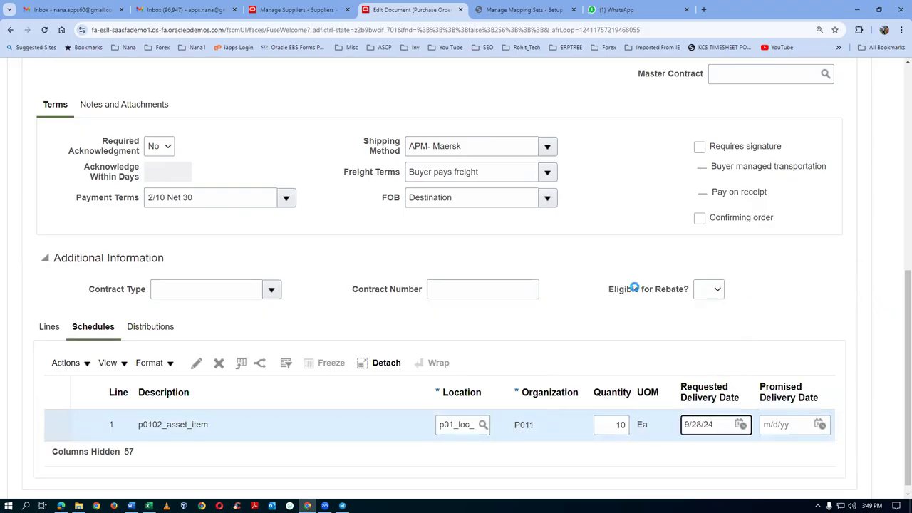
scroll(614, 219, "up", 5)
scroll(623, 224, "up", 2)
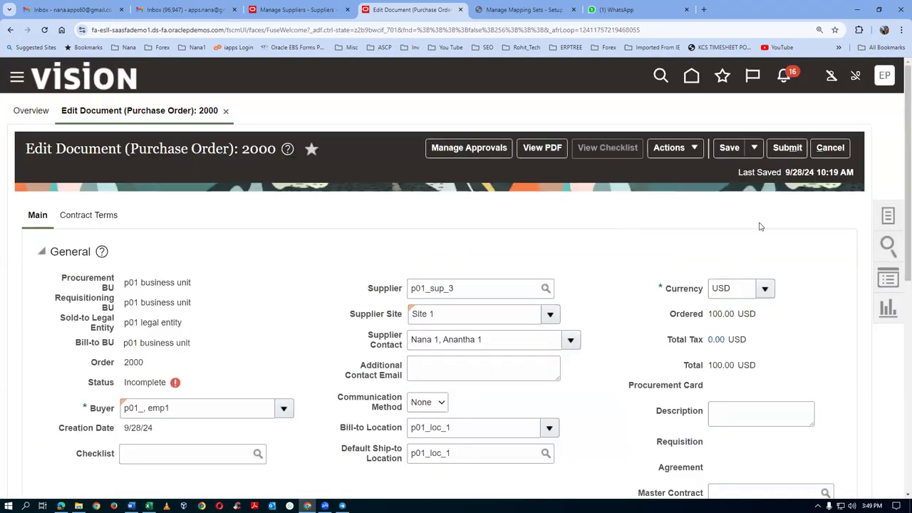
left_click(729, 148)
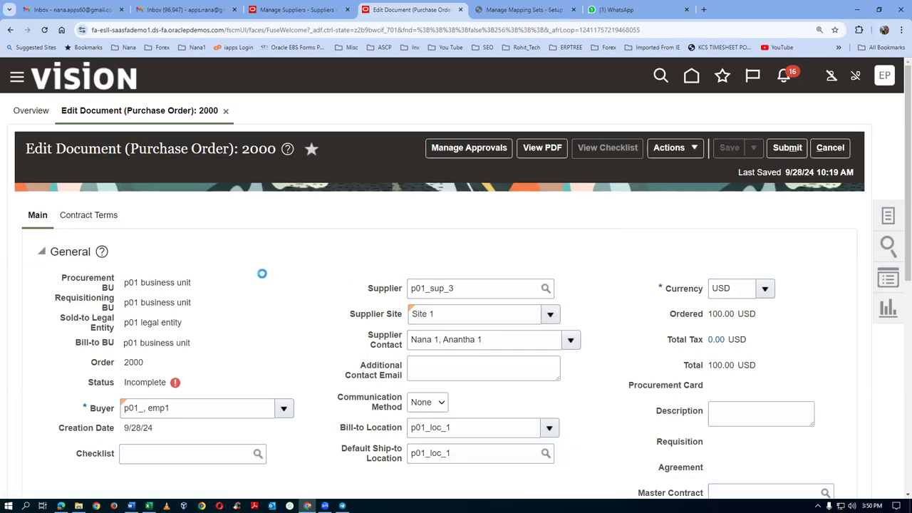
Step: Review the saved order's schedule, then go to the Manage Mapping Sets: Cost Management page
scroll(264, 279, "down", 5)
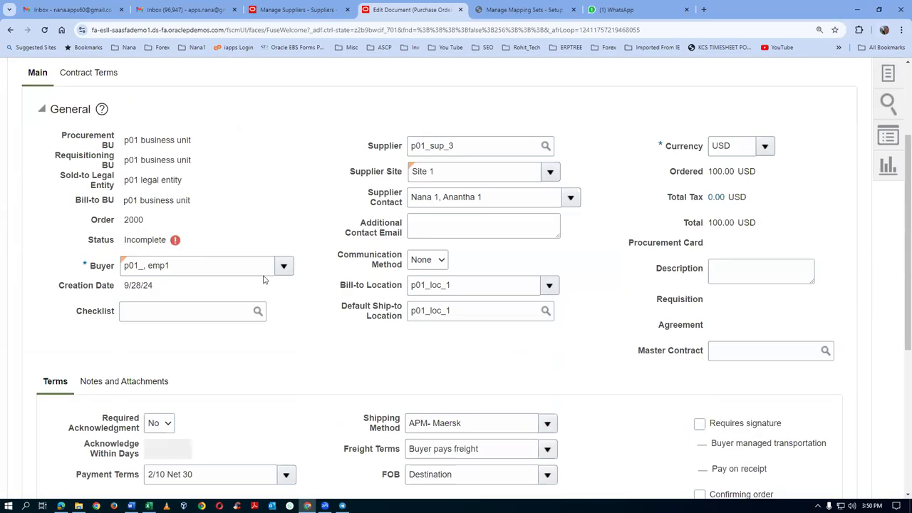
scroll(267, 284, "down", 1)
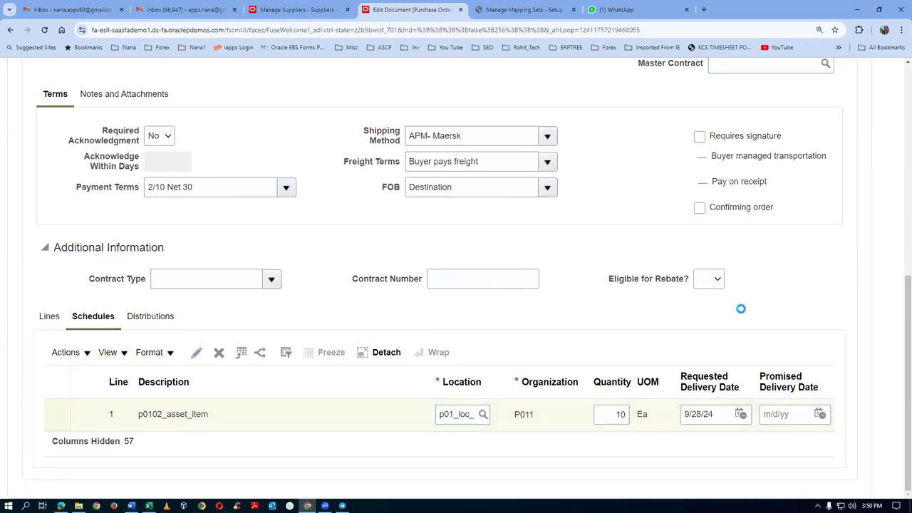
scroll(747, 312, "down", 2)
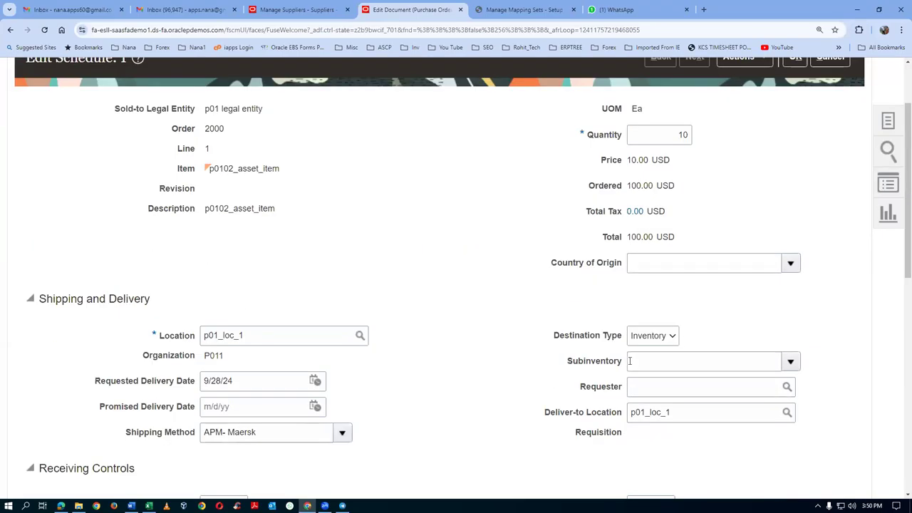
scroll(654, 352, "down", 4)
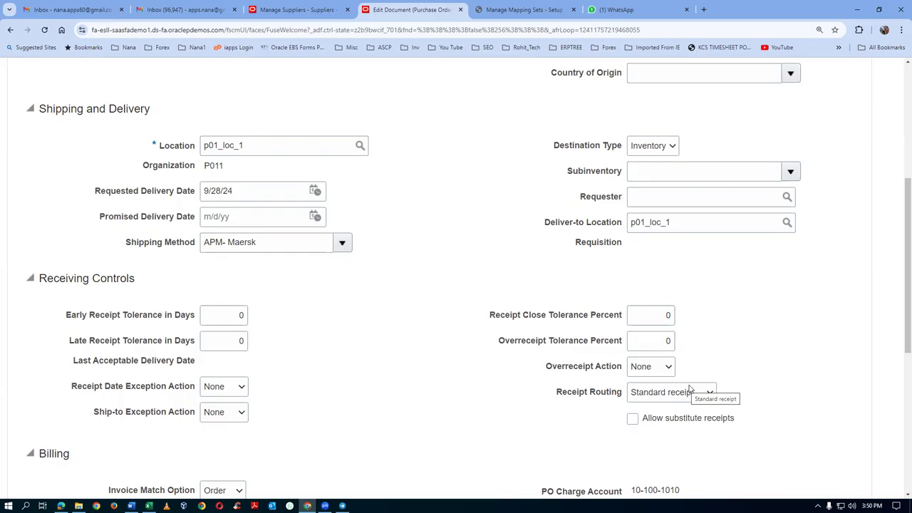
left_click(538, 13)
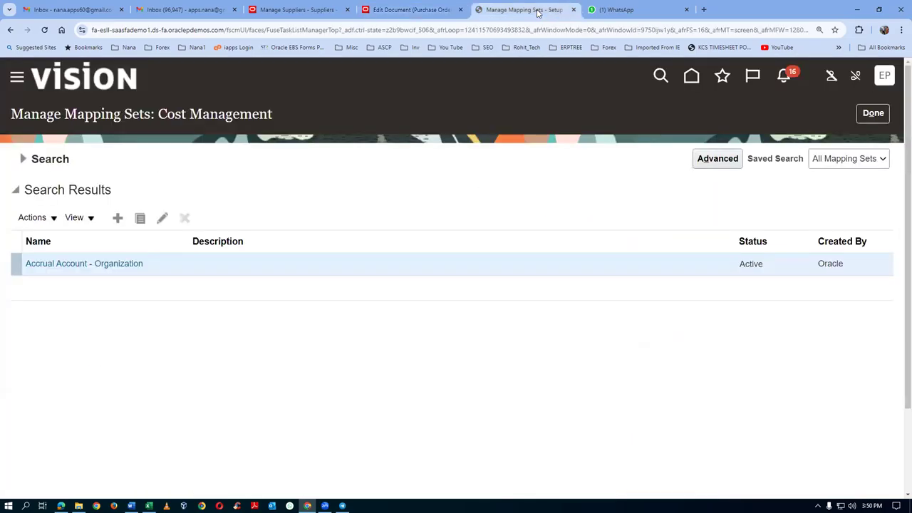
Step: Find the Manage Receiving Parameters setup task and open it for organization P011
left_click(873, 112)
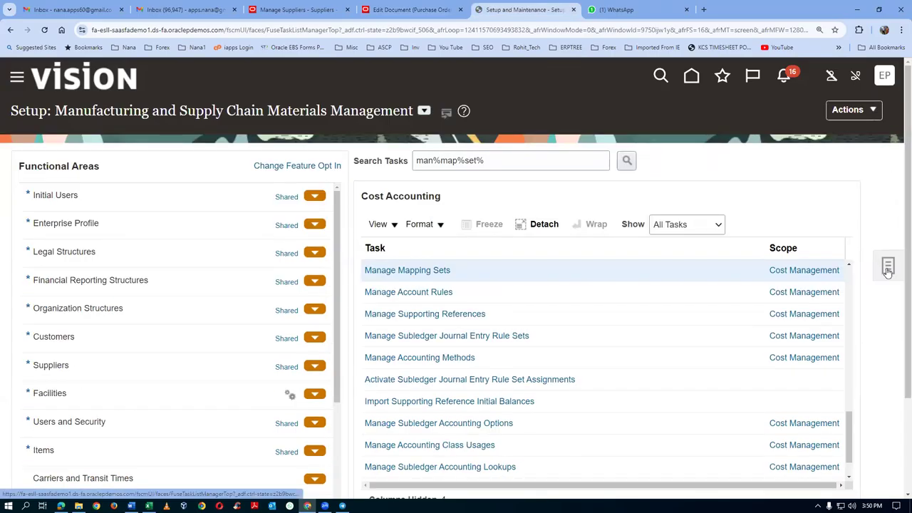
left_click(887, 268)
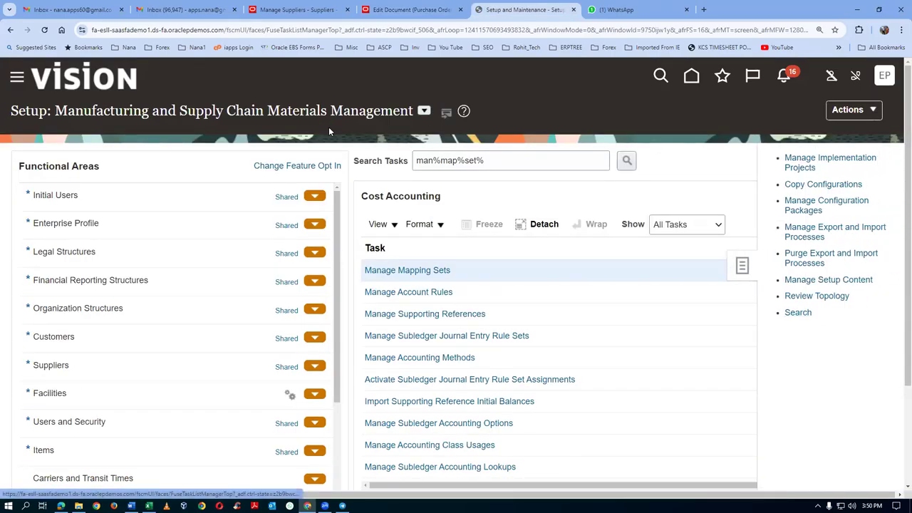
left_click(329, 157)
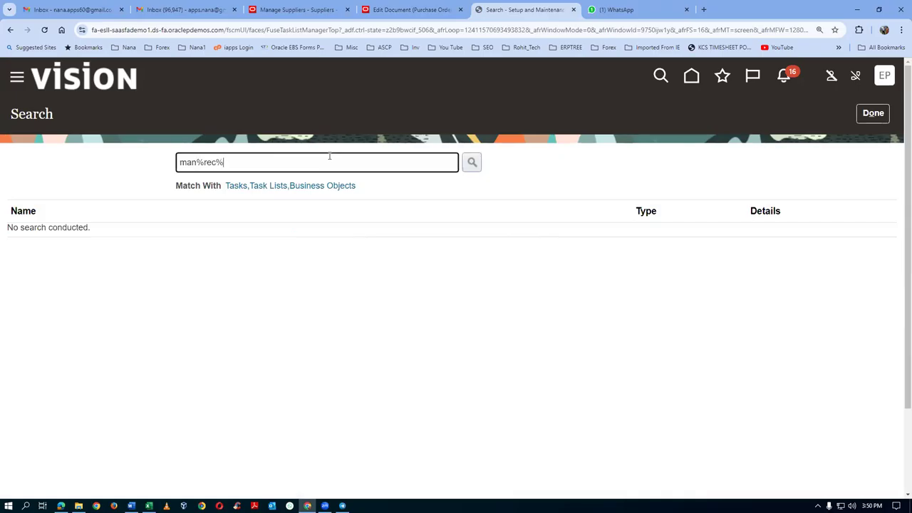
key("Return")
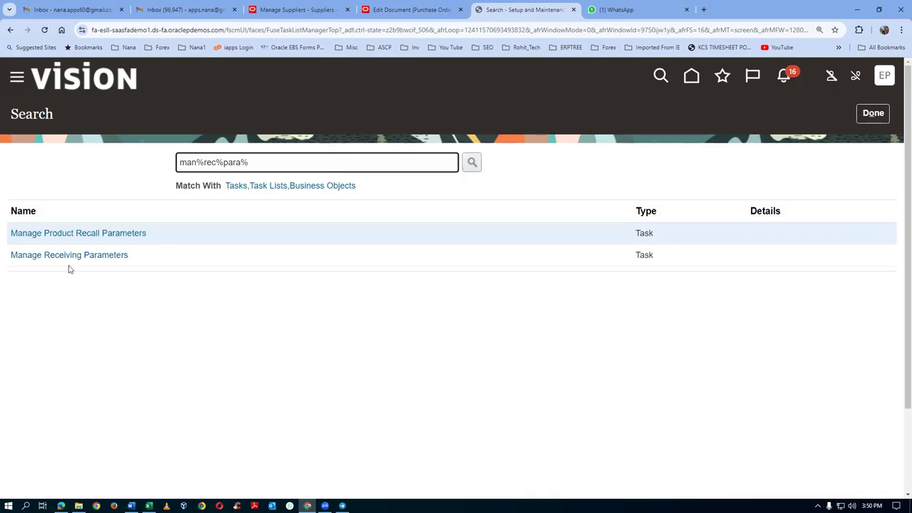
left_click(71, 261)
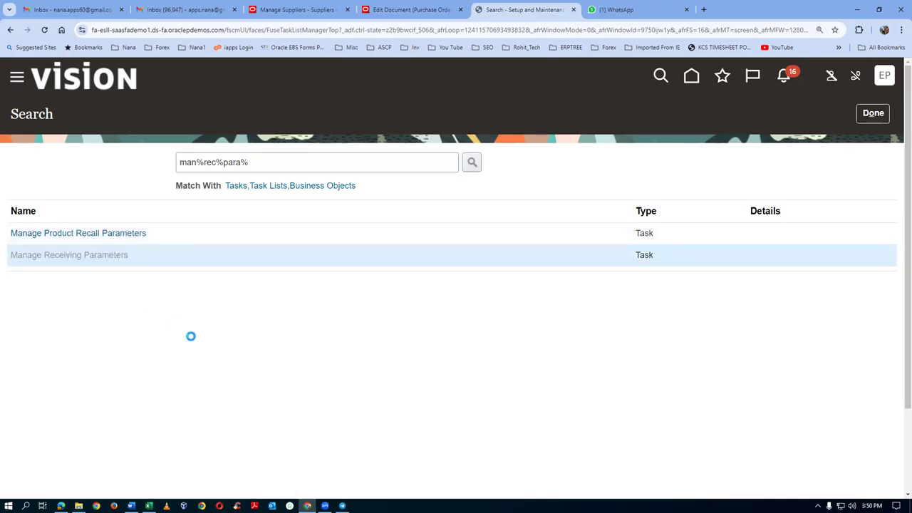
type("P011")
key("Tab")
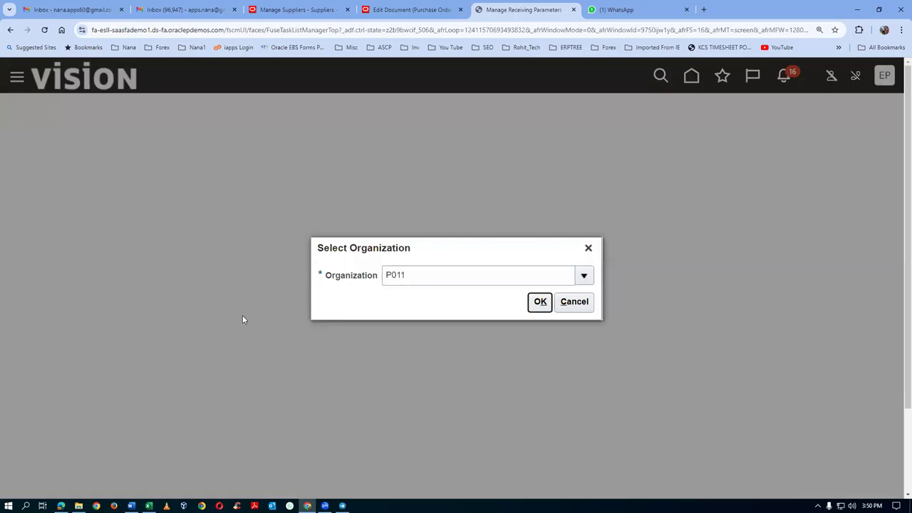
left_click(540, 301)
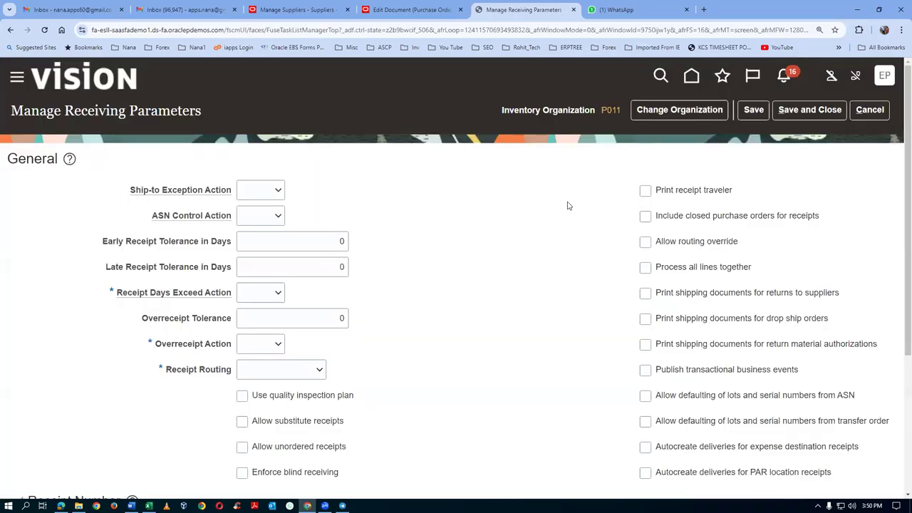
Step: Set Receipt Days Exceed and Overreceipt actions to None and Receipt Routing to Standard receipt
left_click(269, 297)
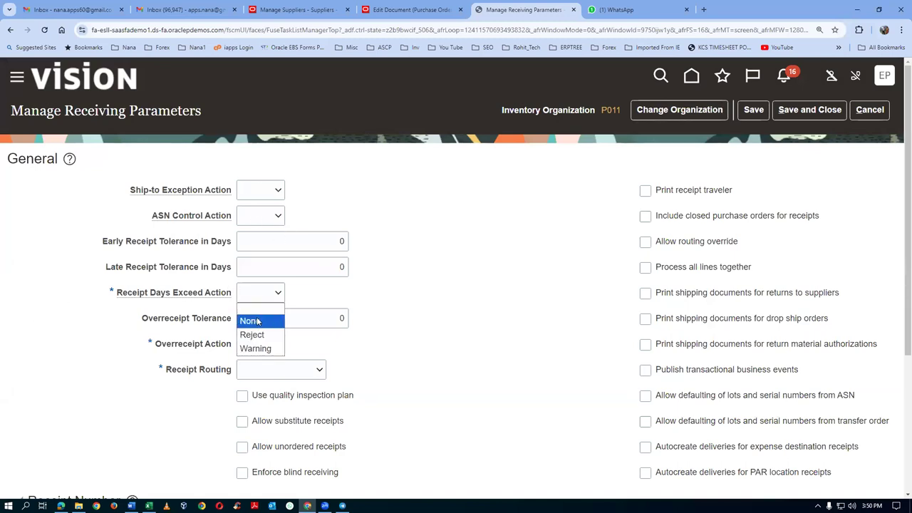
left_click(257, 318)
left_click(257, 347)
left_click(260, 371)
left_click(262, 372)
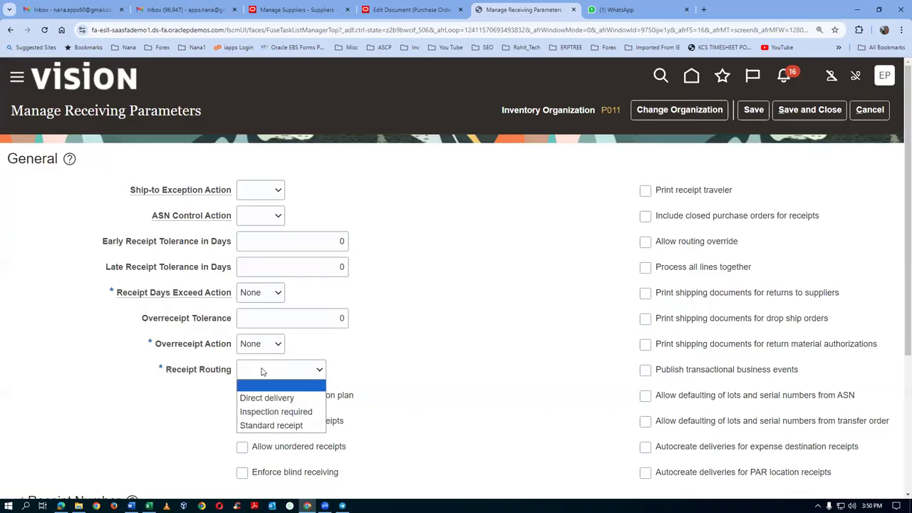
left_click(272, 425)
left_click(412, 347)
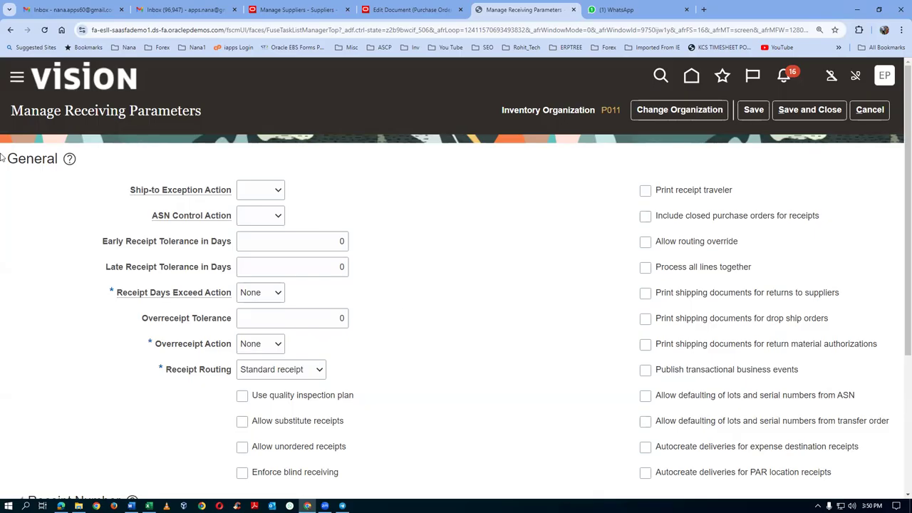
scroll(372, 367, "down", 3)
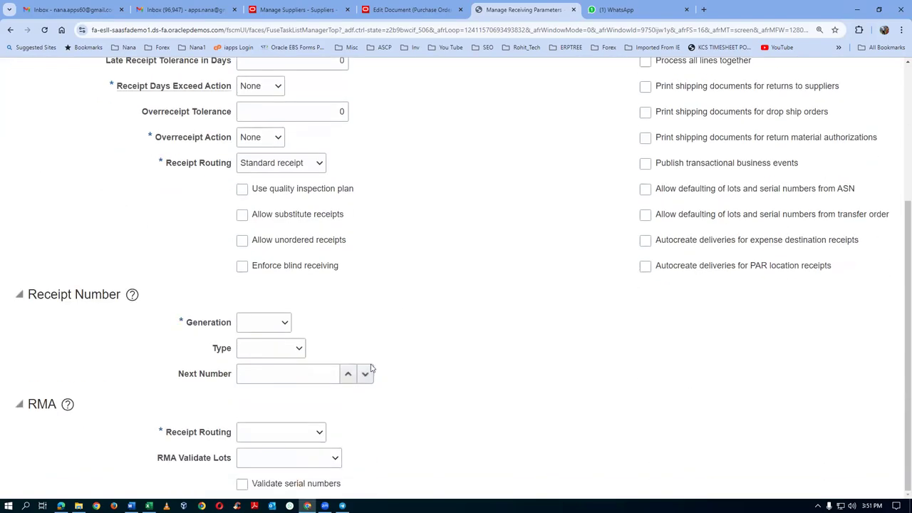
scroll(604, 246, "up", 3)
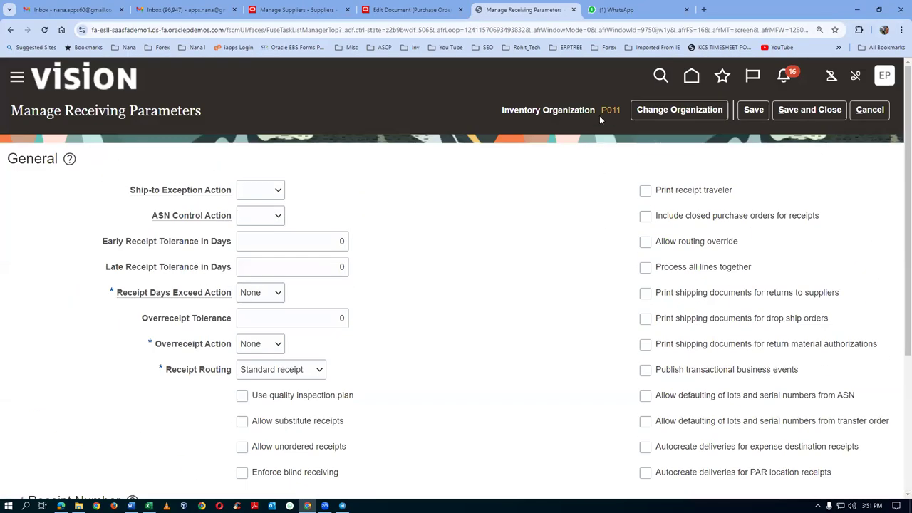
scroll(351, 302, "down", 3)
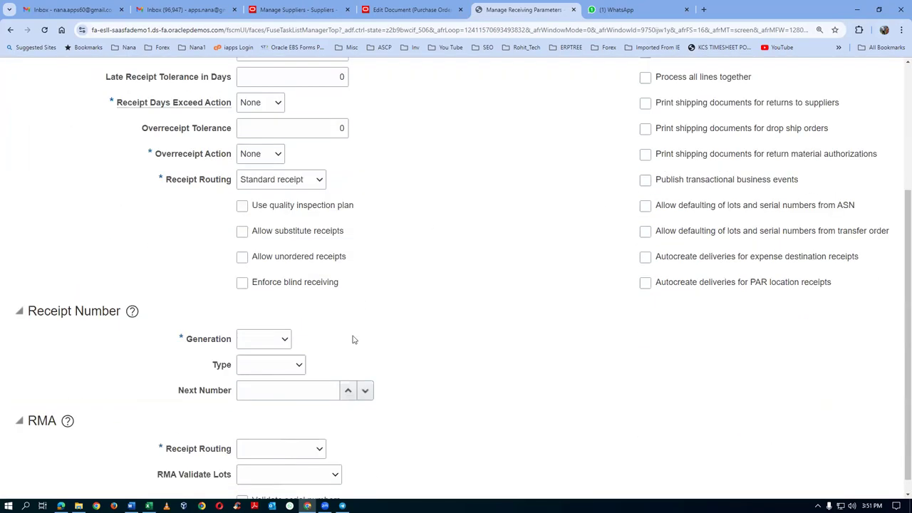
Step: Make receipt numbers Automatic and Numeric, starting at next number 1001
left_click(252, 340)
left_click(255, 367)
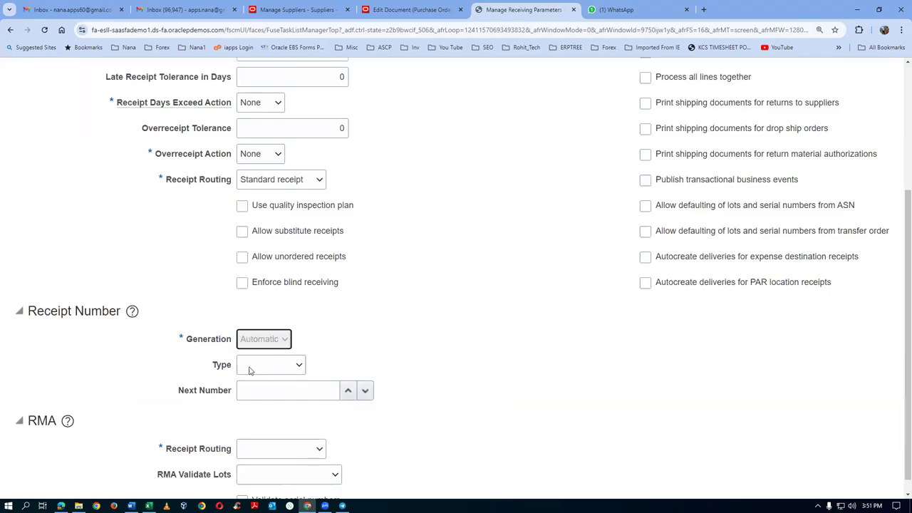
left_click(274, 370)
left_click(256, 391)
left_click(288, 392)
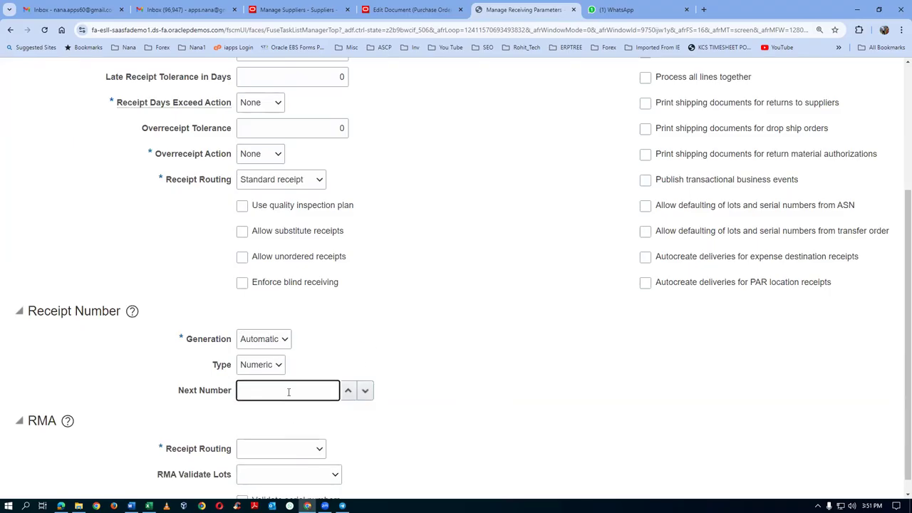
type("1001")
key("Tab")
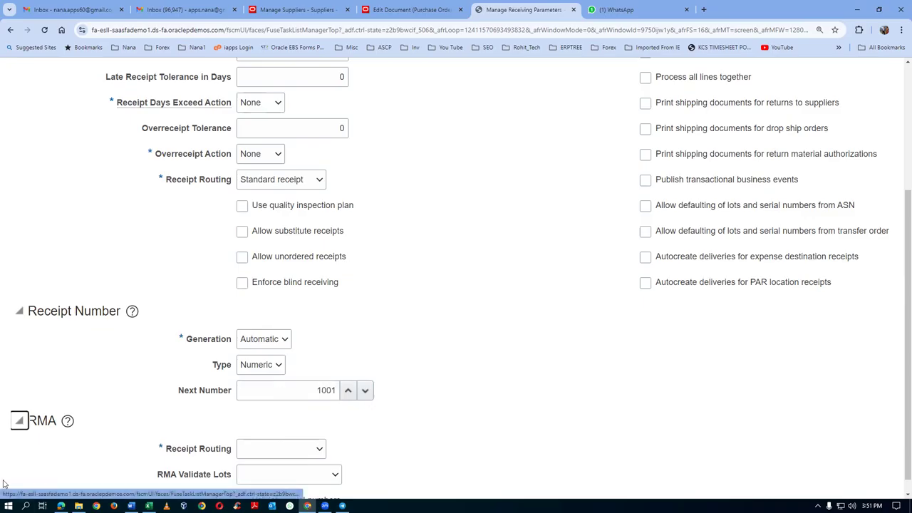
Step: Set RMA Receipt Routing to Standard receipt, save the parameters, and return to purchase order 2000
left_click(270, 453)
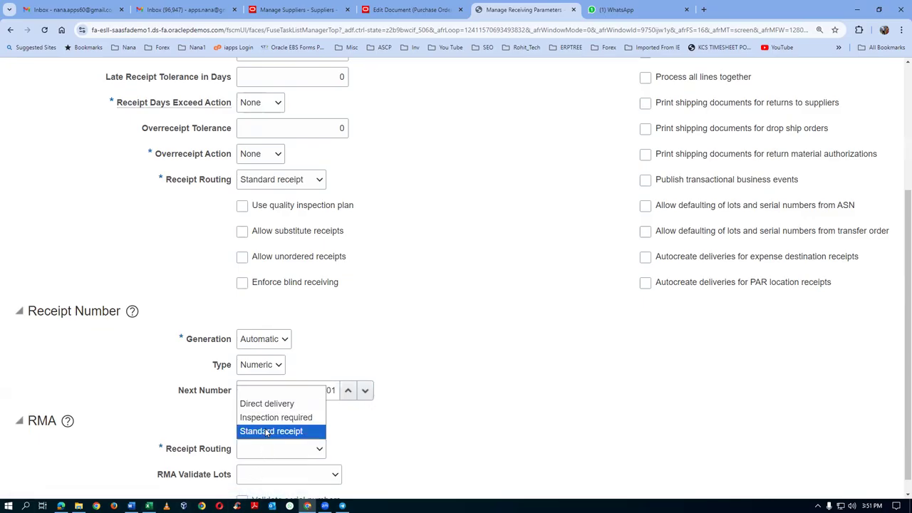
left_click(260, 431)
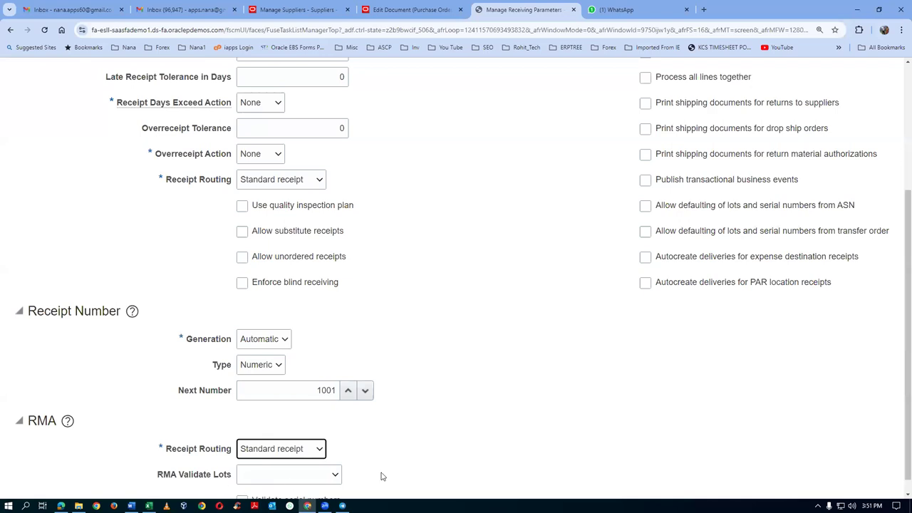
scroll(532, 297, "up", 3)
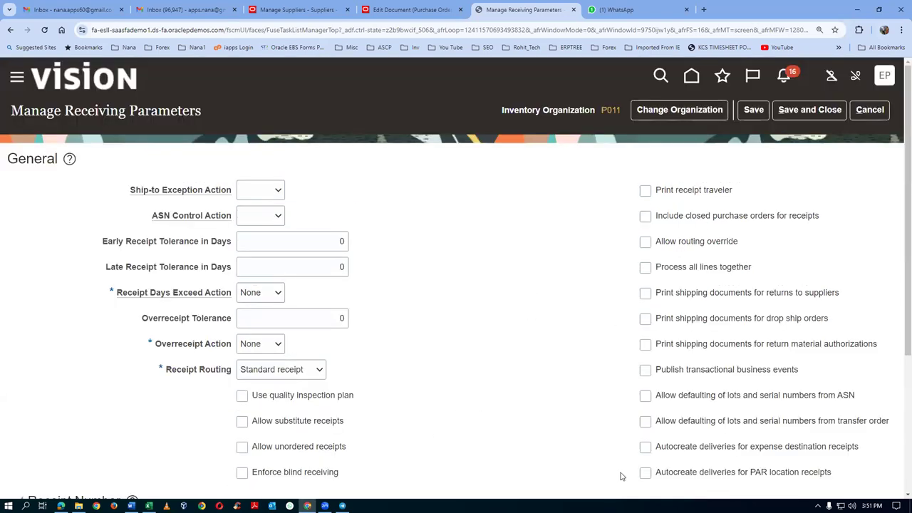
left_click(810, 110)
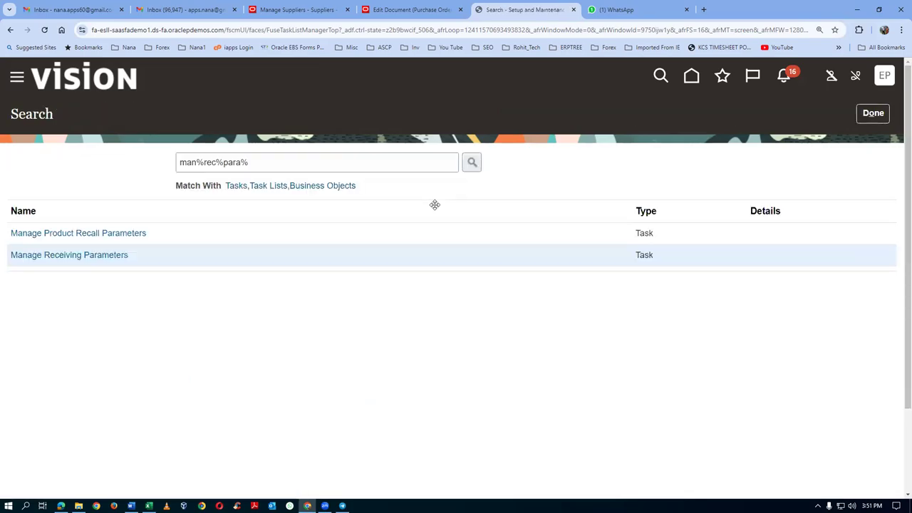
left_click(408, 10)
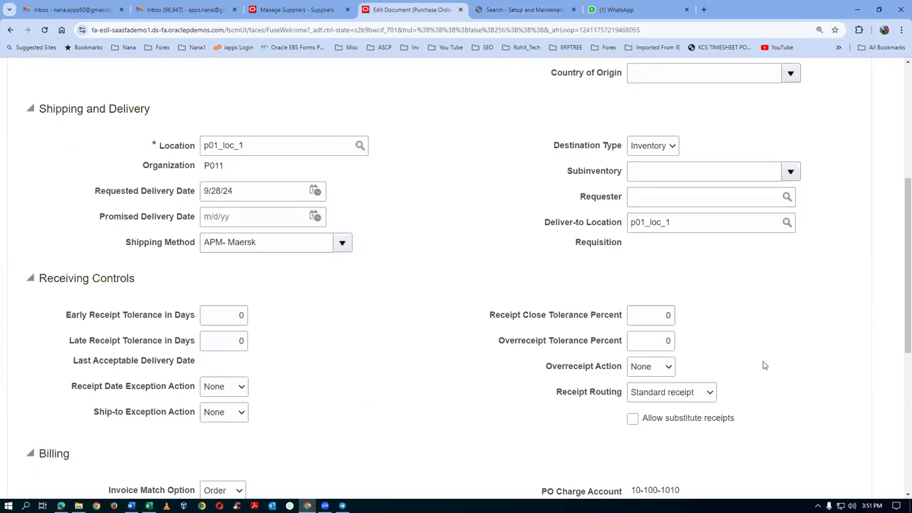
Step: Confirm the Edit Schedule changes on purchase order 2000
scroll(763, 370, "up", 3)
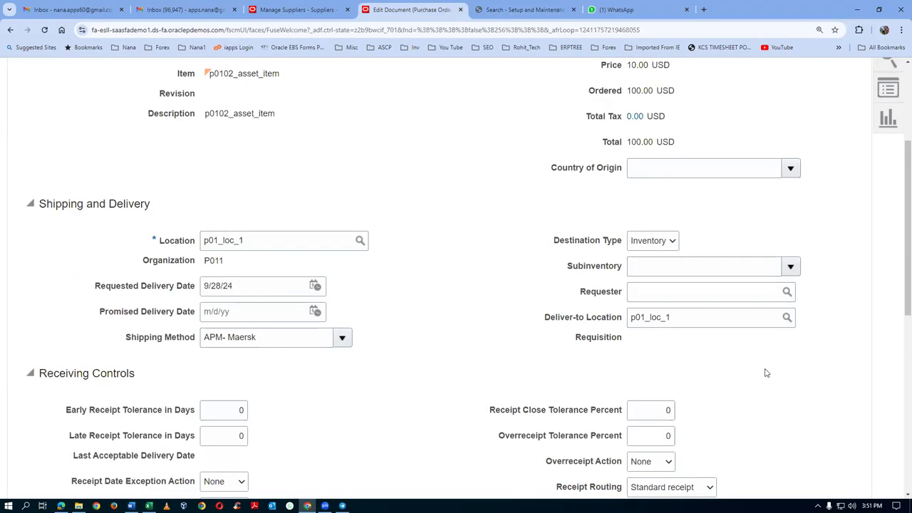
left_click(796, 104)
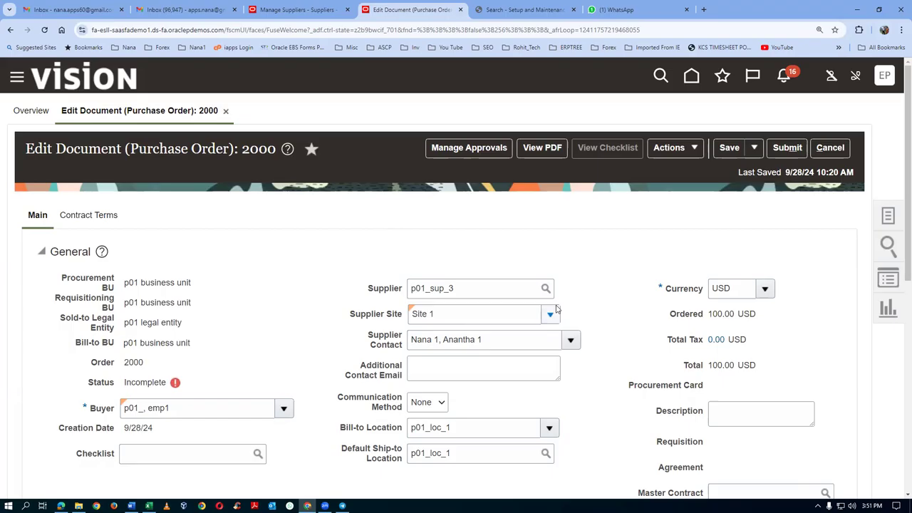
scroll(559, 308, "down", 4)
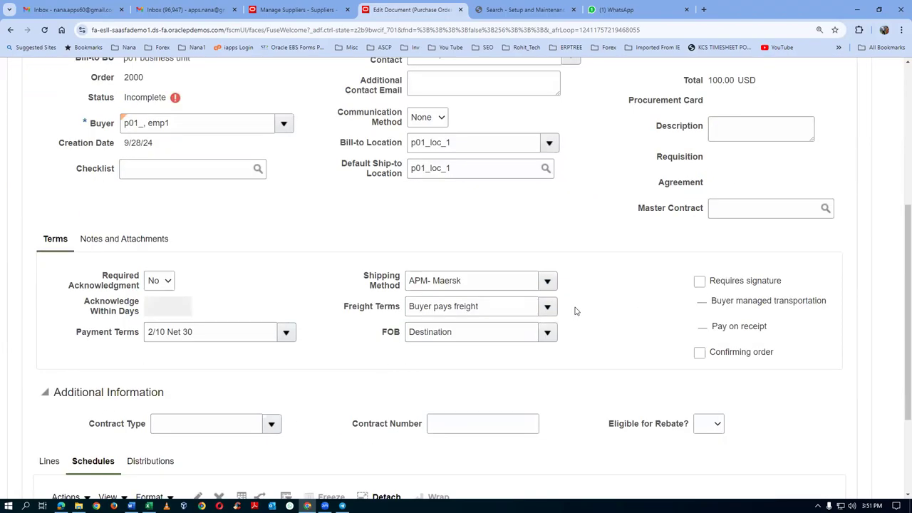
scroll(576, 311, "down", 1)
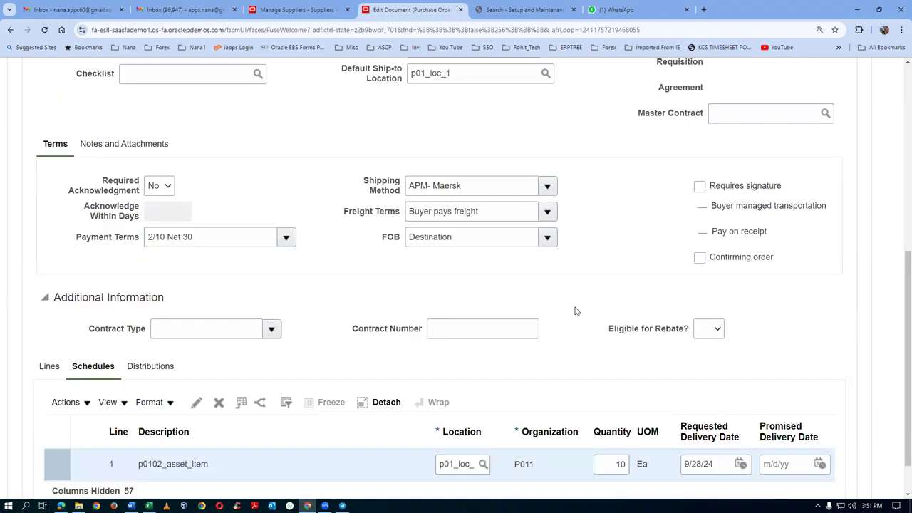
Step: View the order's lines, schedules, and distributions, showing line 1 charged to 10-100-1010
left_click(49, 368)
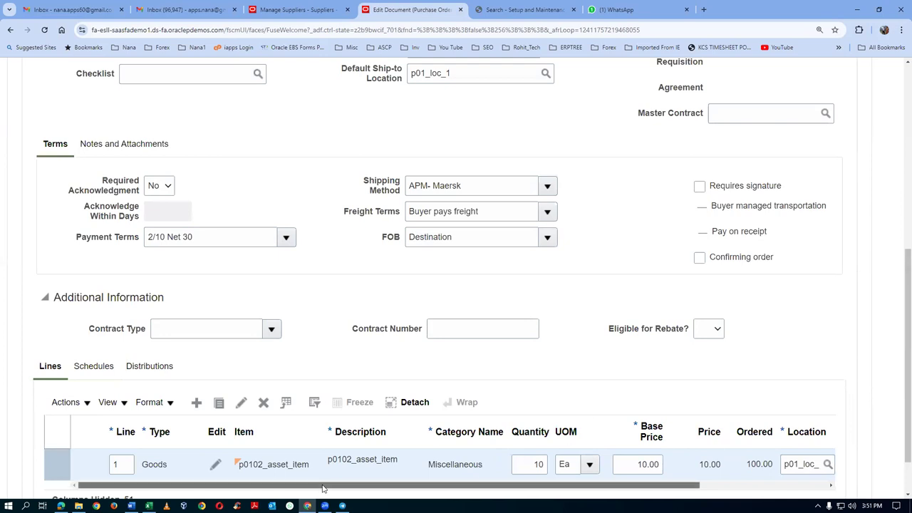
left_click_drag(321, 487, 489, 487)
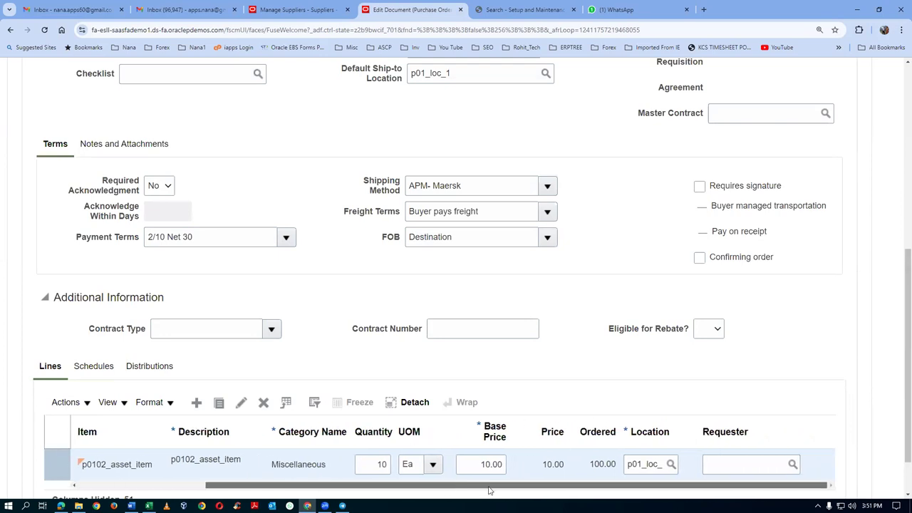
left_click(80, 367)
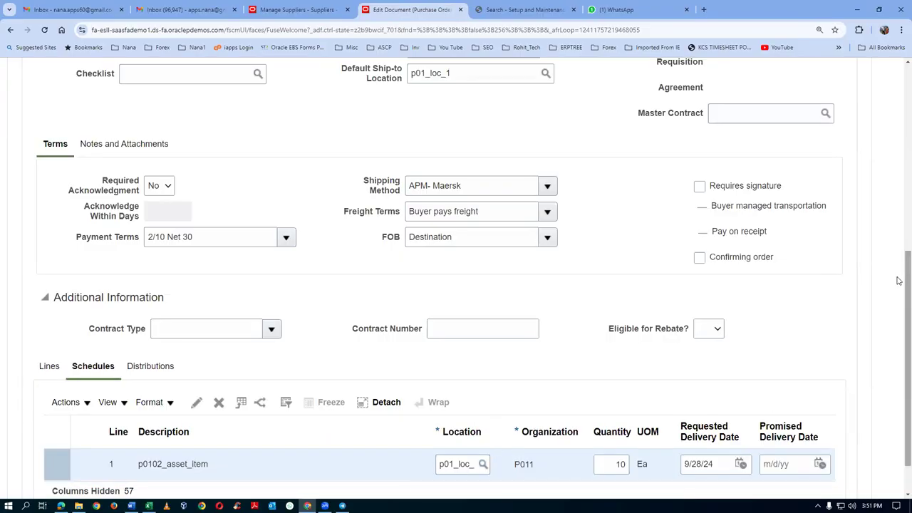
scroll(898, 277, "down", 2)
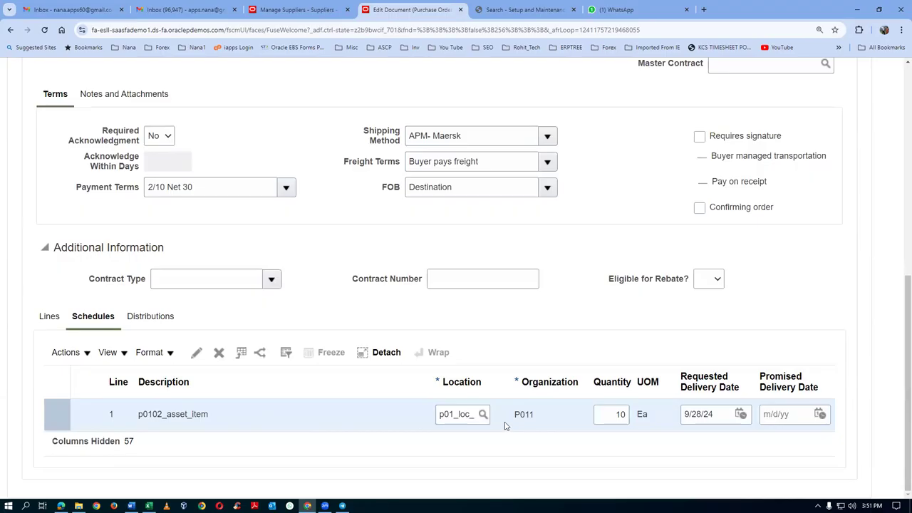
left_click(147, 318)
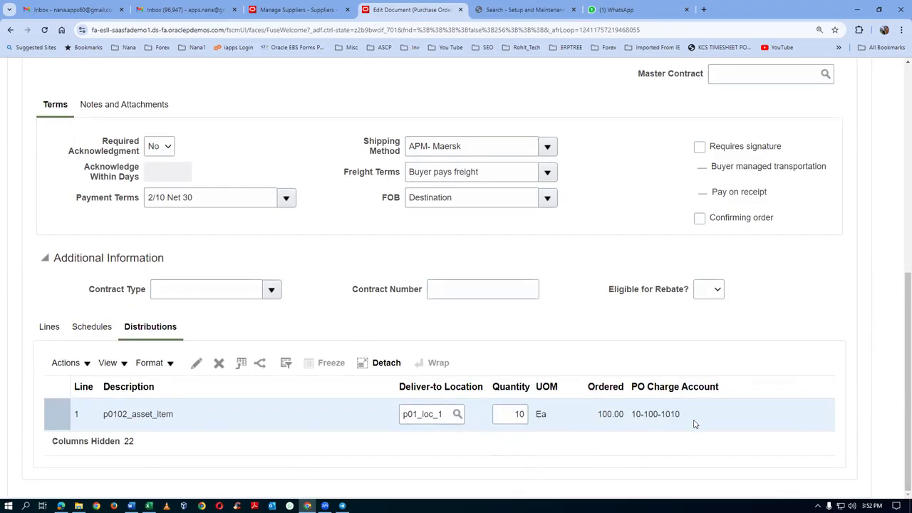
key("alt+Tab")
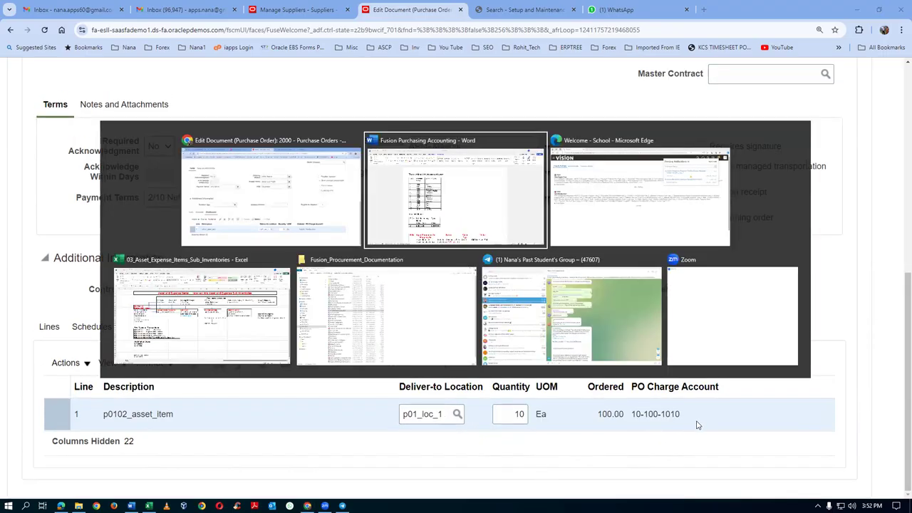
Step: Mark the asset item inventory org row in the Word mapping table, then return to the browser
scroll(625, 379, "down", 5)
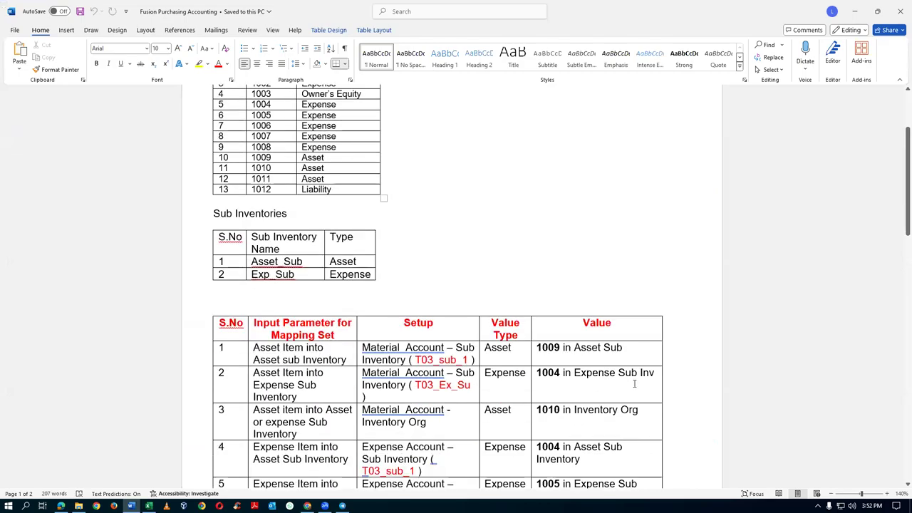
scroll(634, 384, "down", 1)
left_click_drag(272, 381, 568, 389)
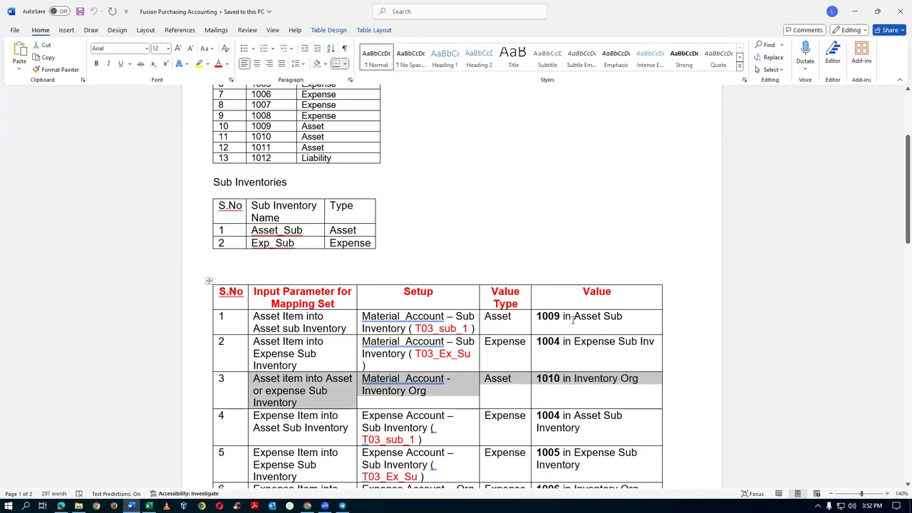
key("alt+Tab")
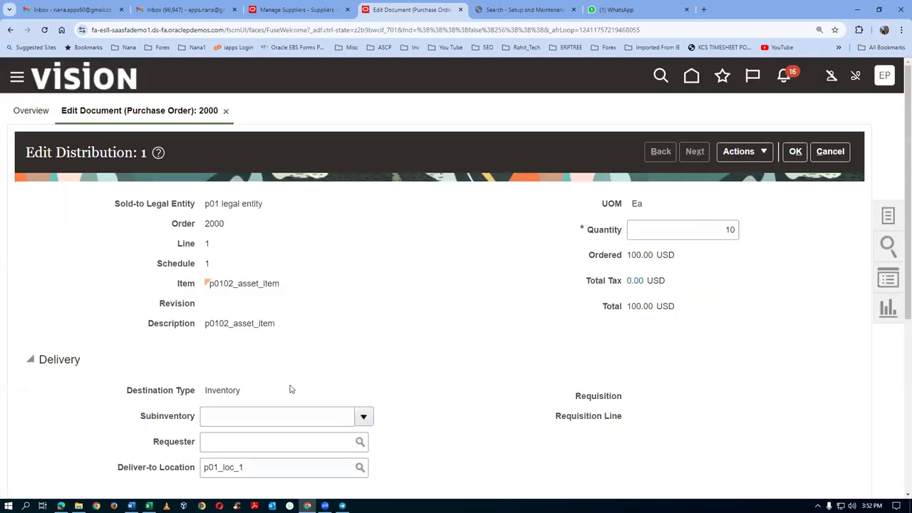
Step: Set line 1 distribution's subinventory to Asset_Sub and save purchase order 2000
left_click(363, 416)
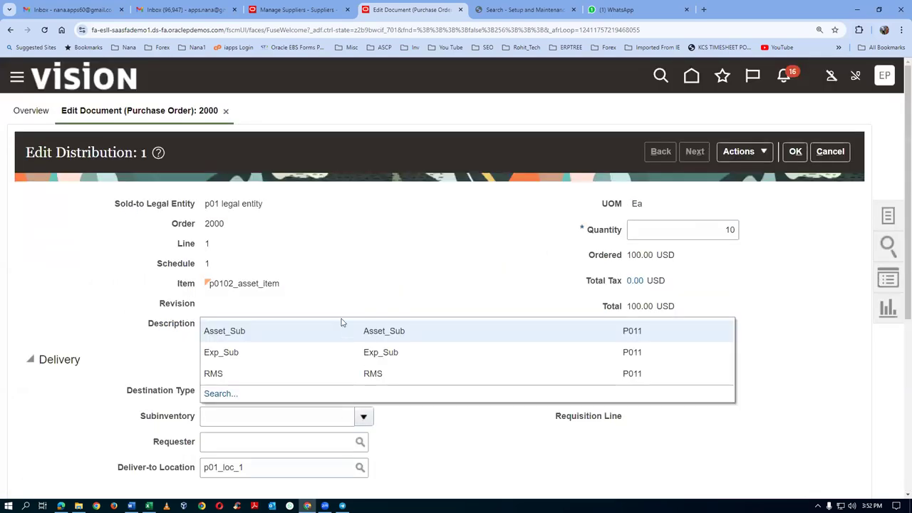
left_click(289, 336)
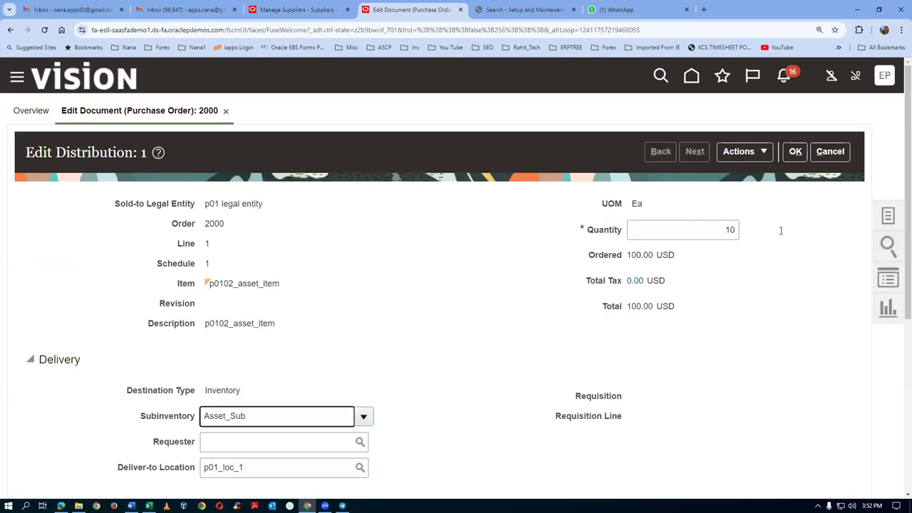
left_click(796, 152)
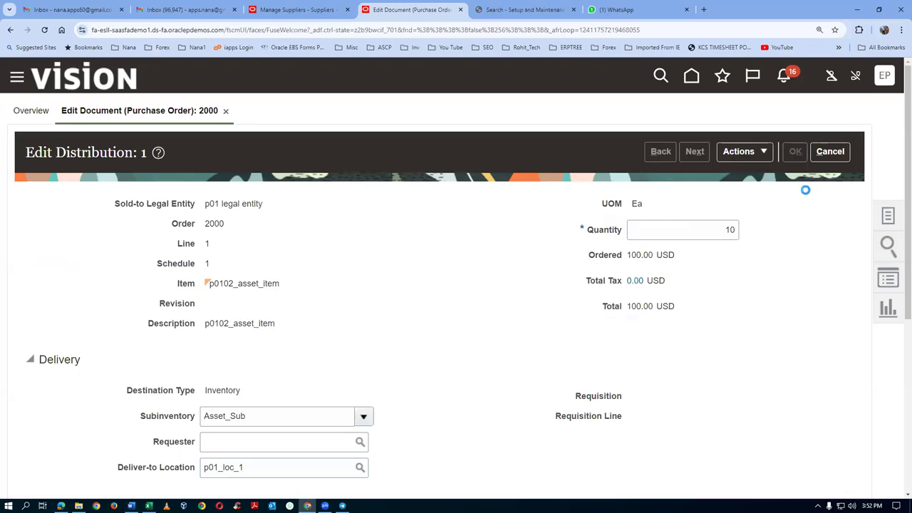
left_click(729, 147)
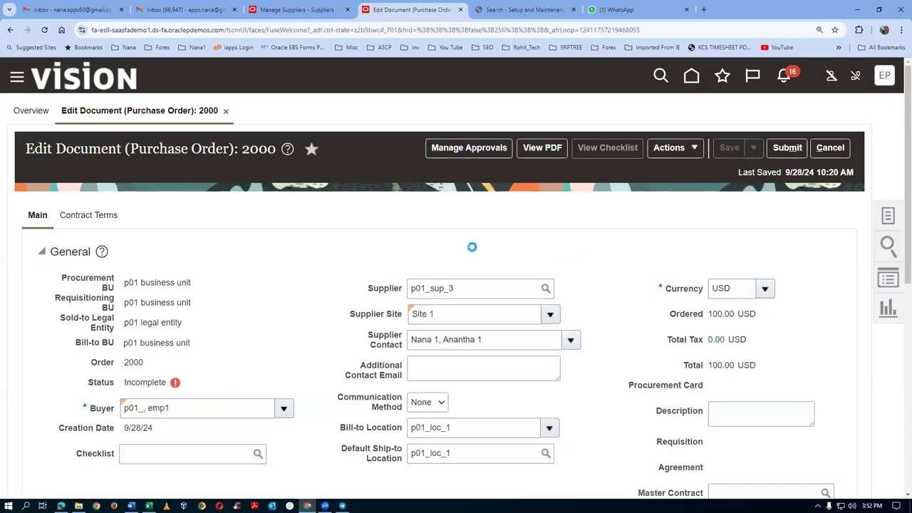
Step: Review line 1's distribution charge account 10-100-1009 without changes, then switch to the Word notes
scroll(474, 249, "down", 5)
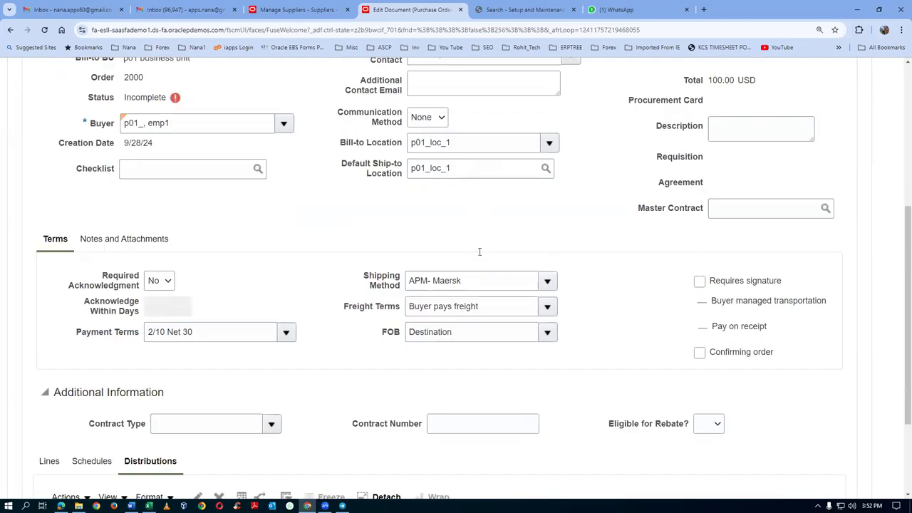
scroll(480, 251, "down", 2)
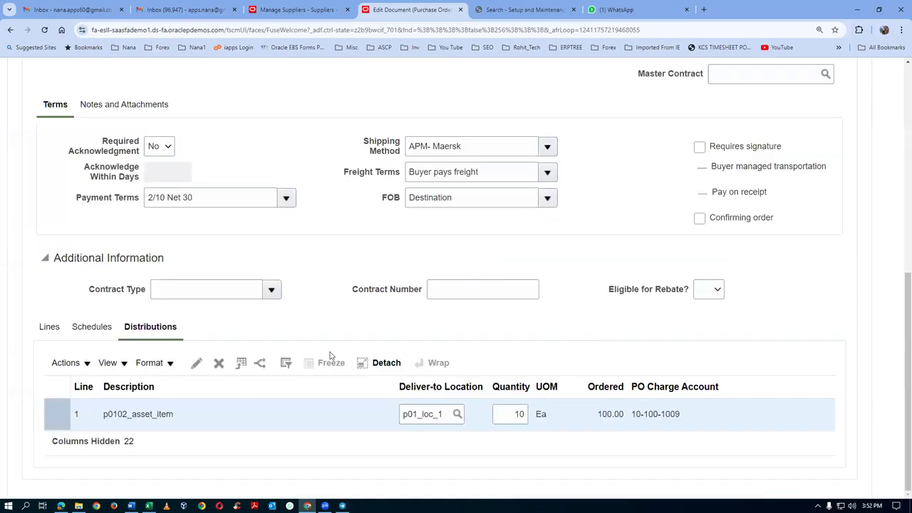
left_click(218, 364)
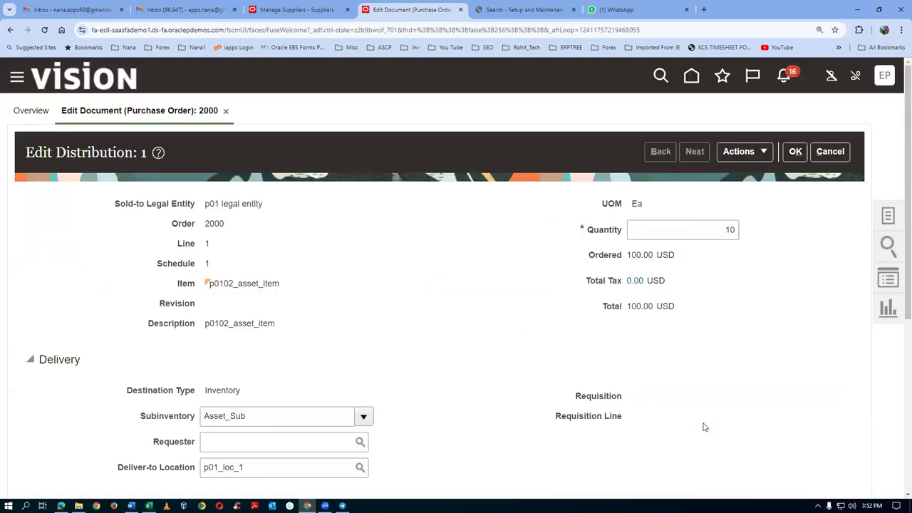
left_click(828, 152)
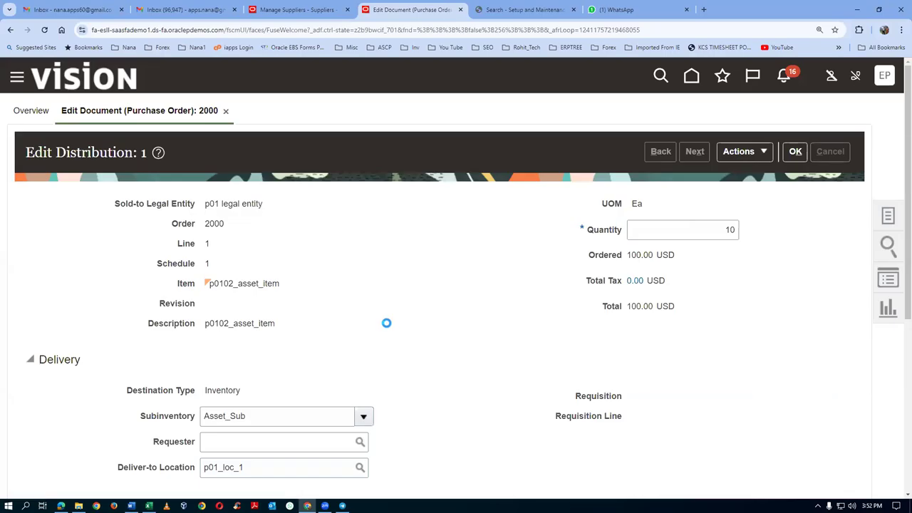
scroll(386, 323, "down", 4)
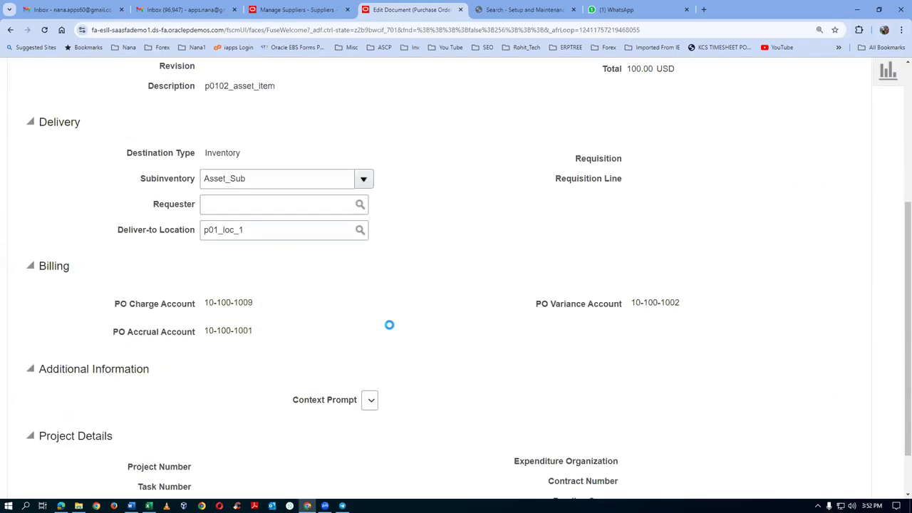
scroll(393, 326, "down", 4)
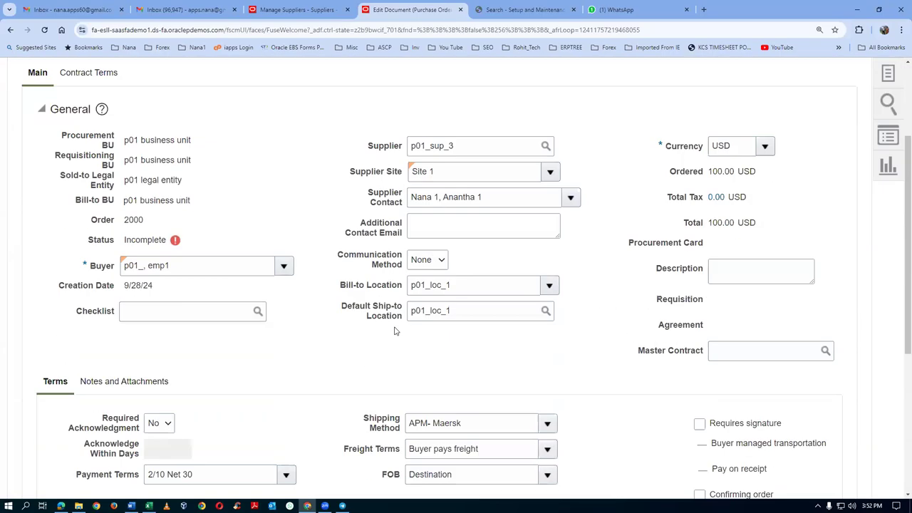
scroll(397, 331, "down", 3)
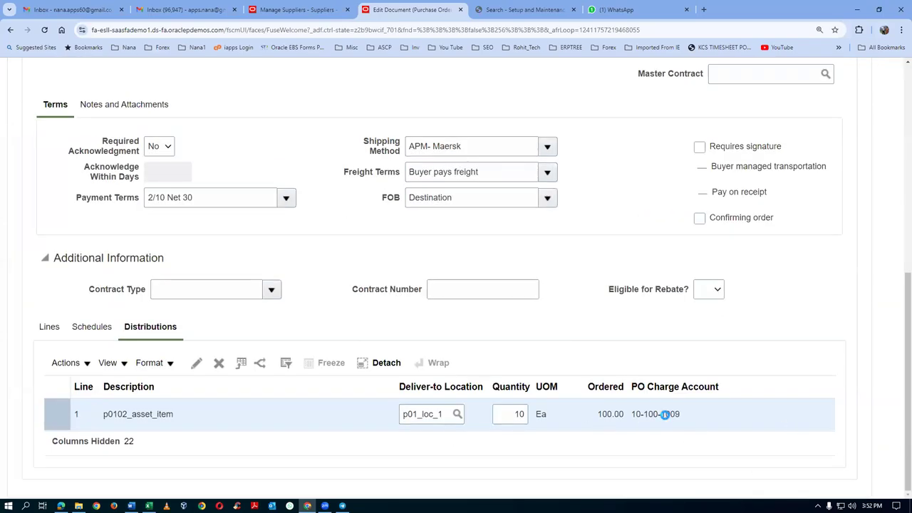
key("alt+Tab")
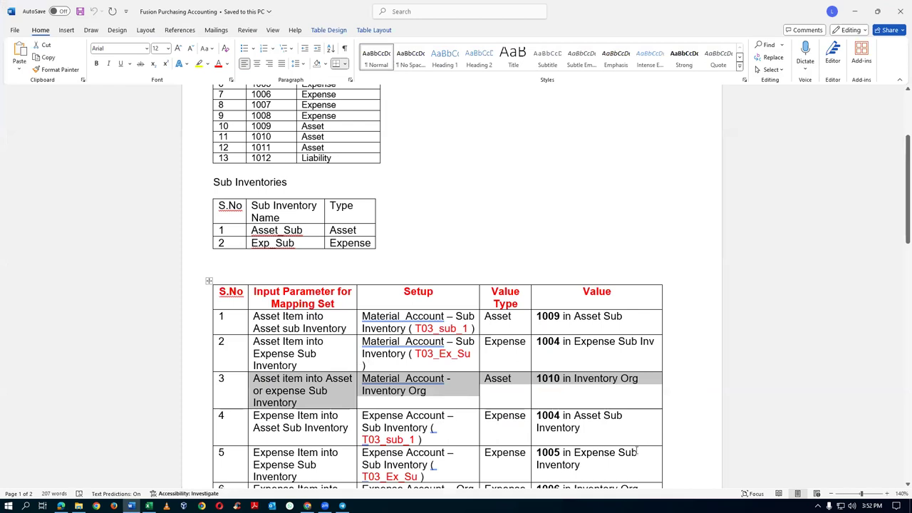
Step: Compare the first two mapping rows, including account value 1004, then return to the order
left_click_drag(308, 316, 435, 324)
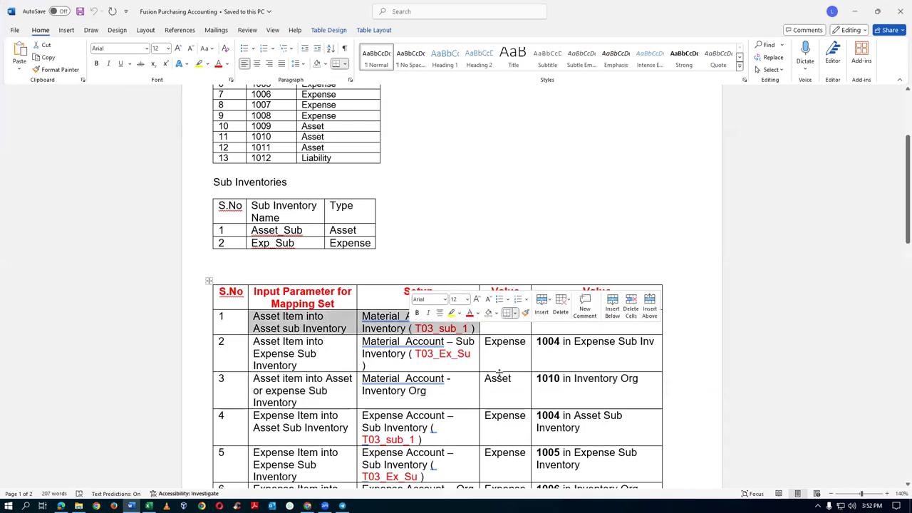
left_click(328, 355)
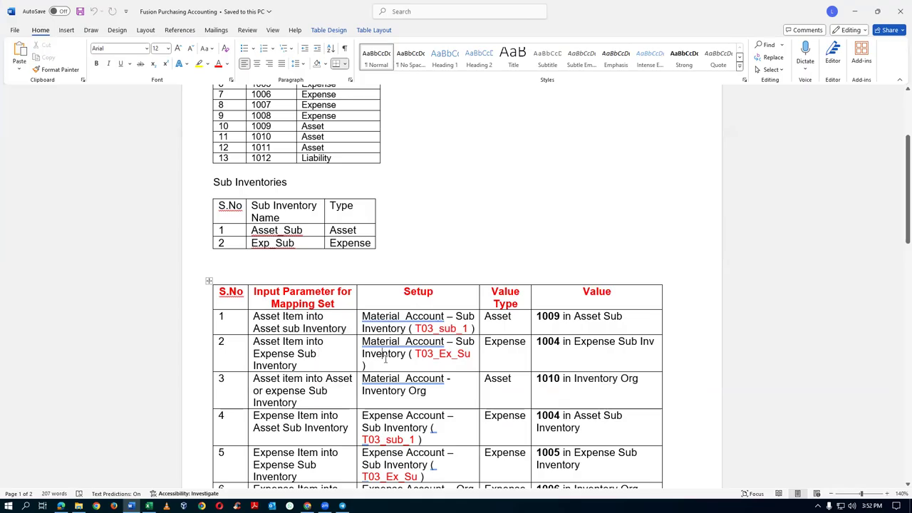
left_click(571, 355)
left_click_drag(330, 322, 562, 381)
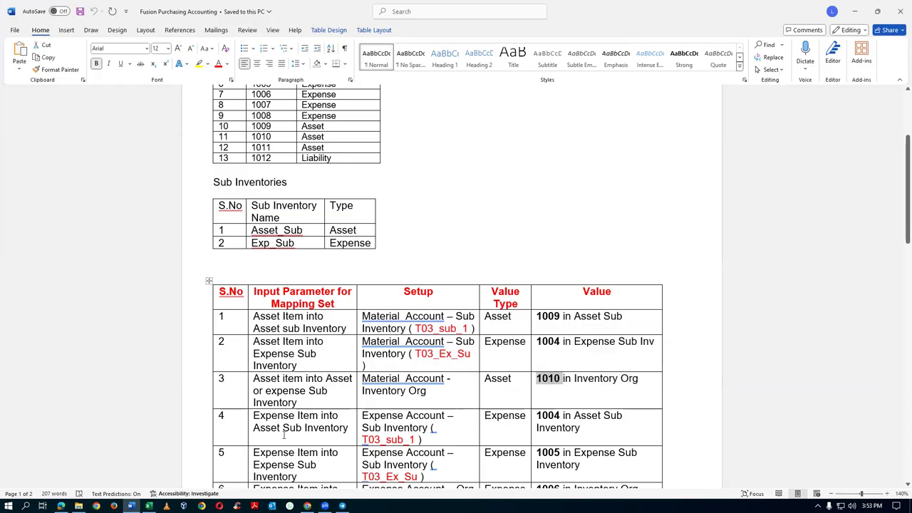
left_click(278, 425)
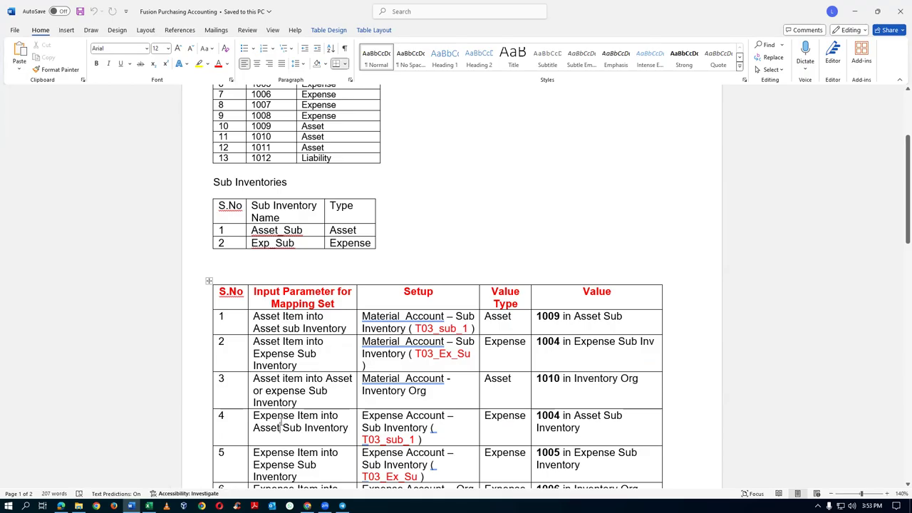
key("alt+Tab")
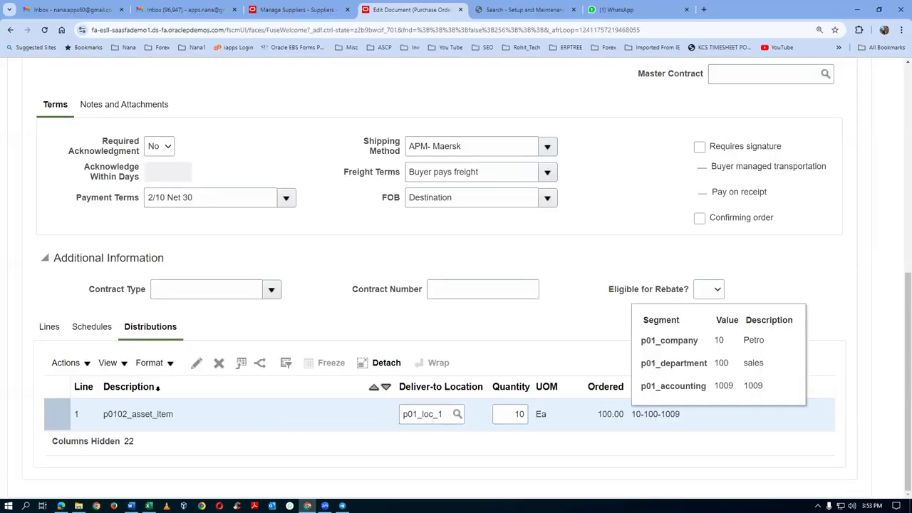
Step: Add line 2 to PO 2000 for item p0103_expense_item, quantity 20
scroll(45, 332, "up", 6)
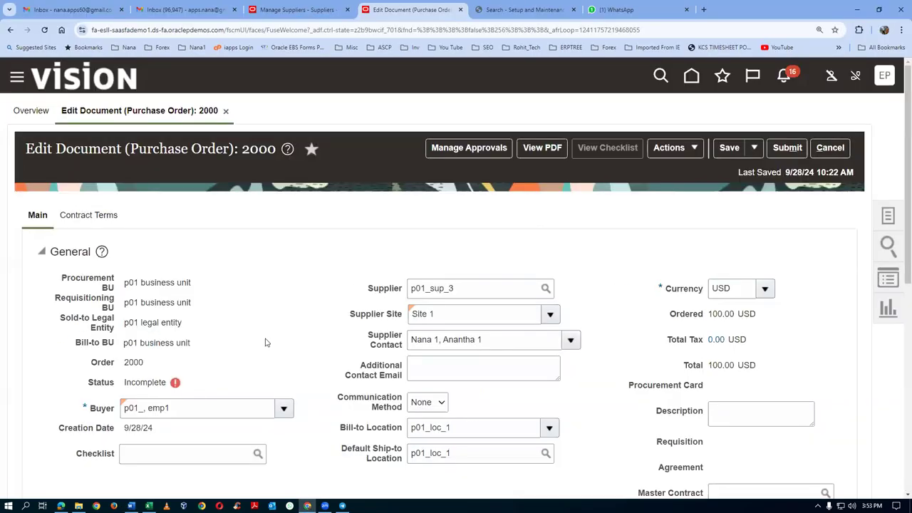
scroll(264, 343, "down", 1)
scroll(264, 343, "down", 3)
scroll(264, 342, "down", 4)
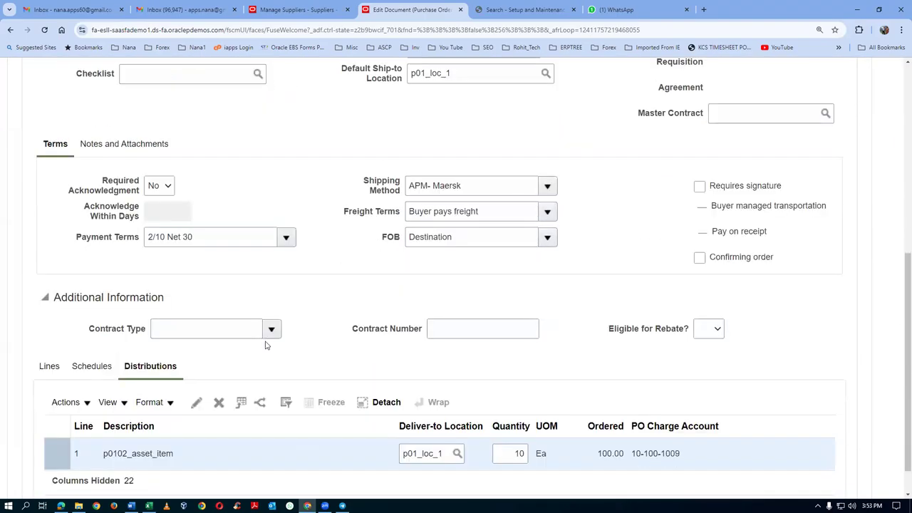
left_click(49, 366)
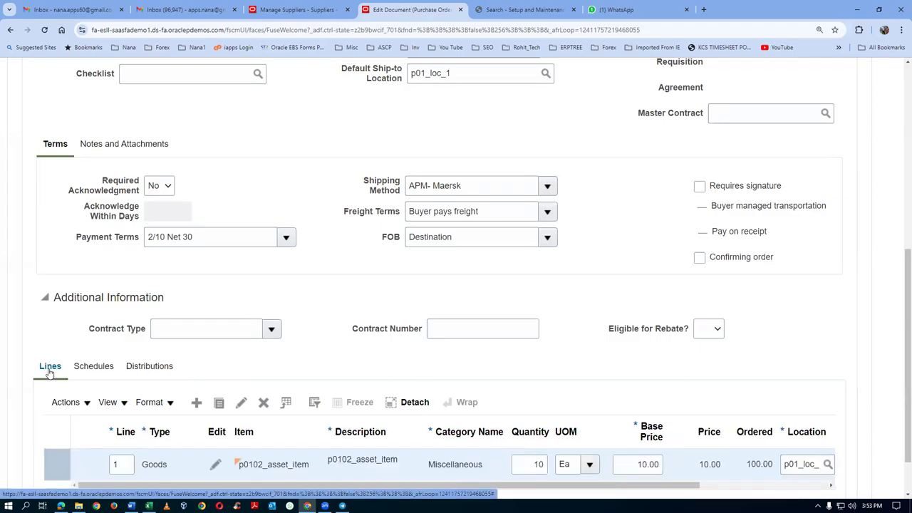
left_click(198, 403)
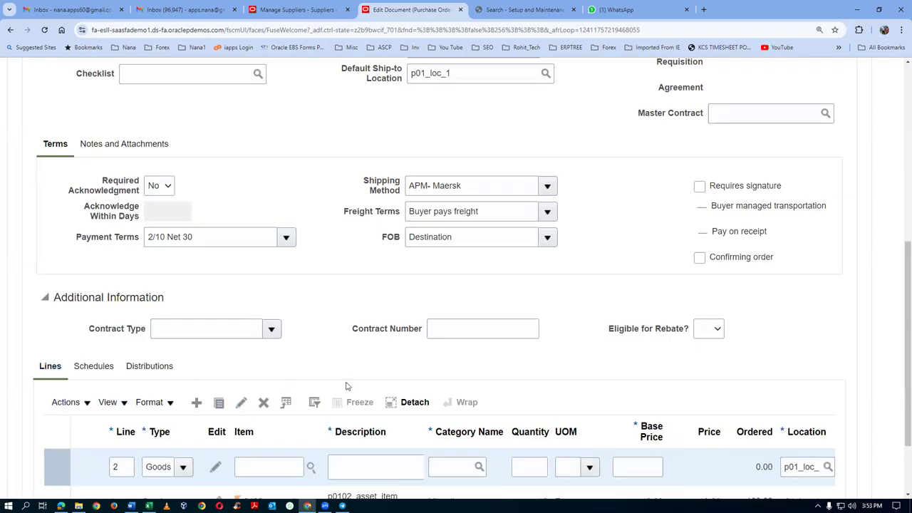
left_click(278, 375)
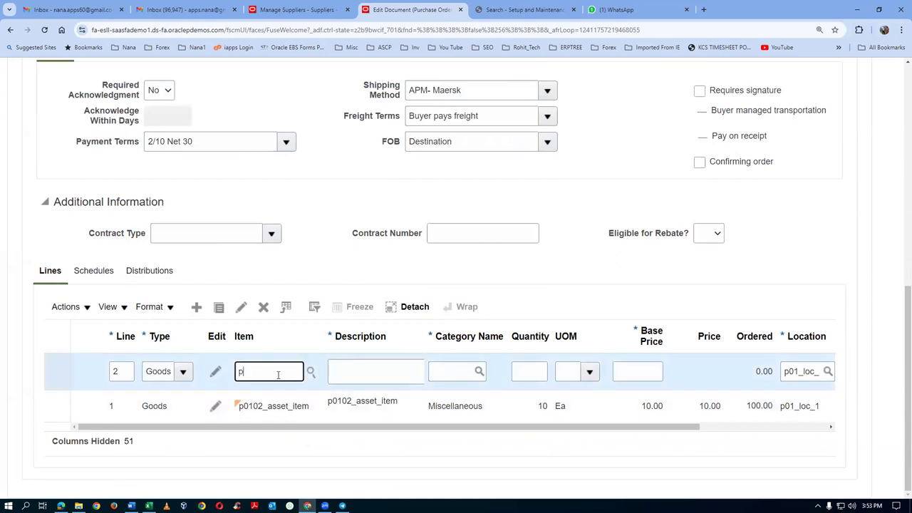
key("Tab")
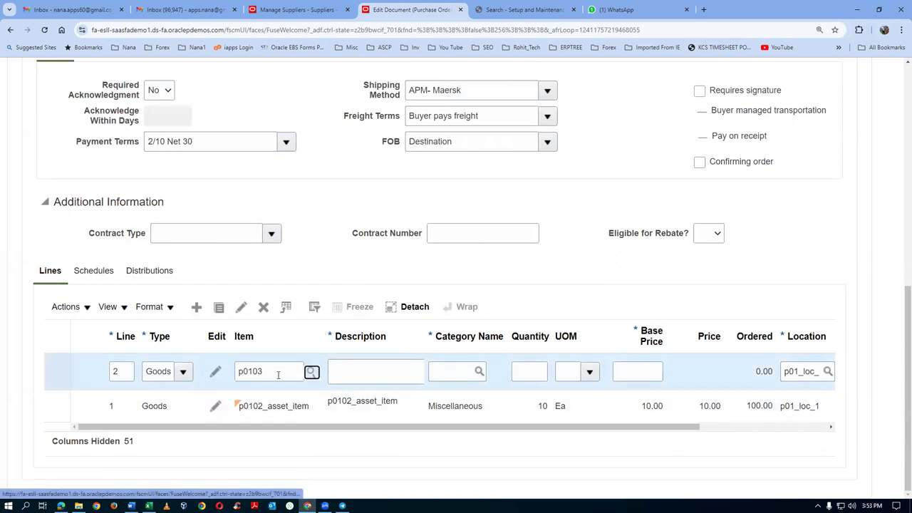
left_click(520, 379)
type("20")
key("Tab")
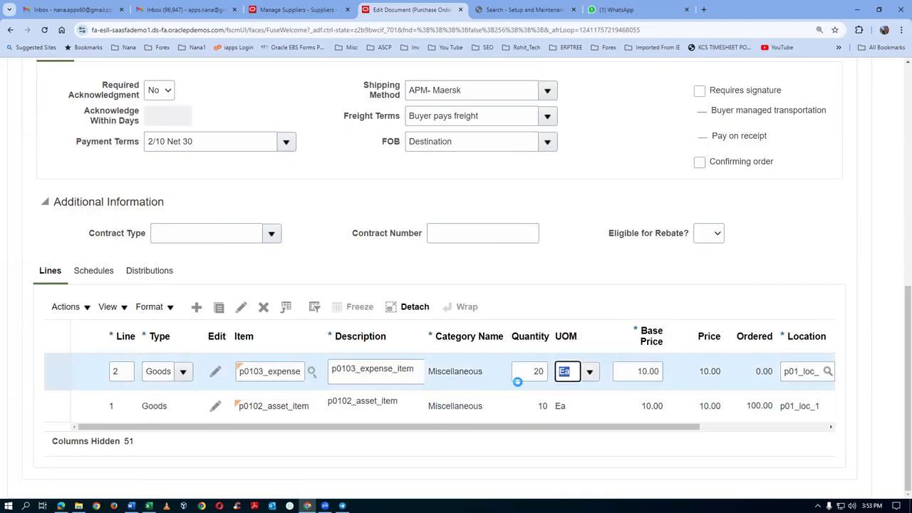
Step: Set line 2's requested delivery date to 9/28/24 on its schedule
left_click(93, 275)
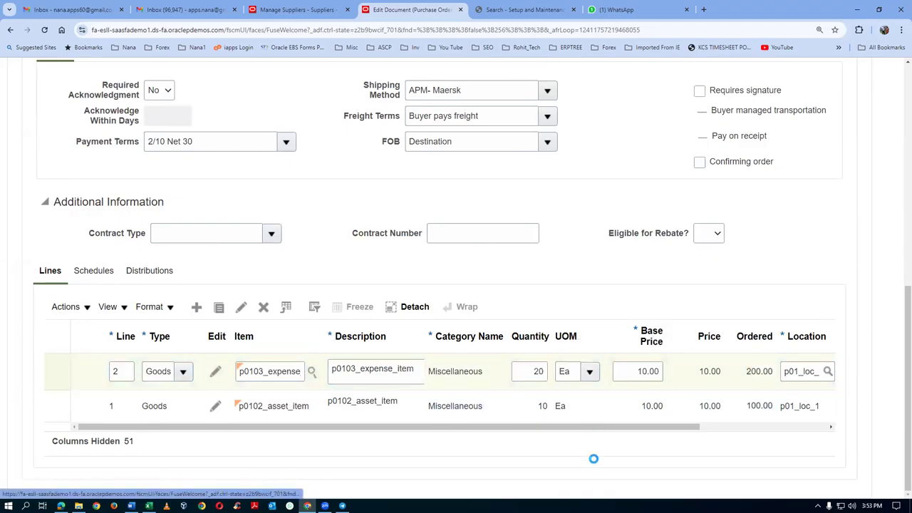
left_click(706, 418)
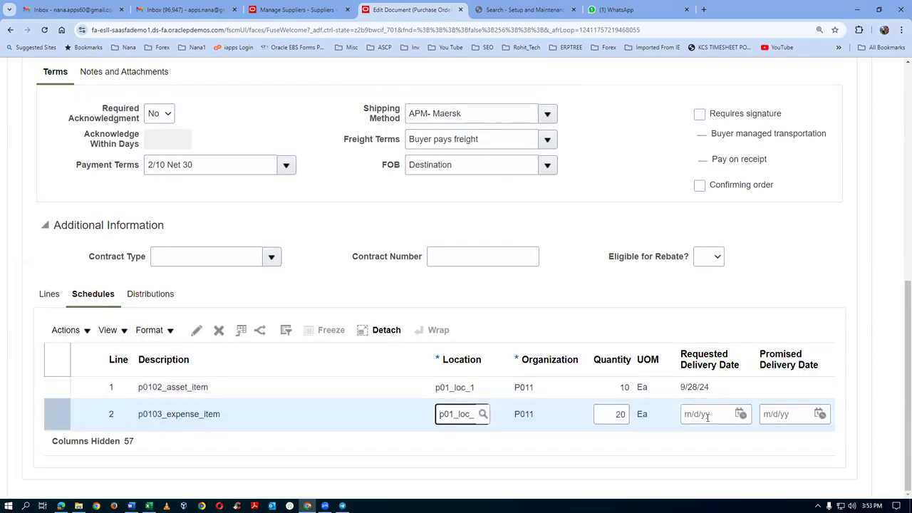
left_click(711, 418)
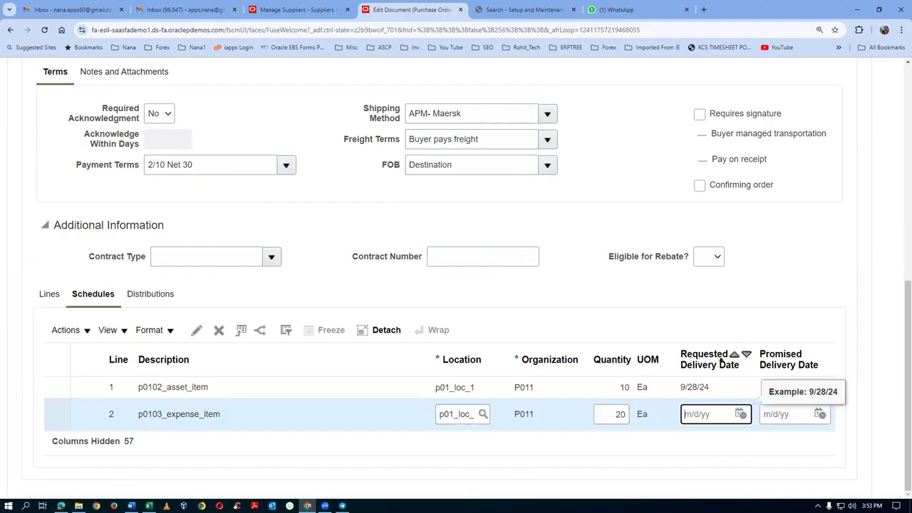
left_click(744, 419)
left_click(719, 362)
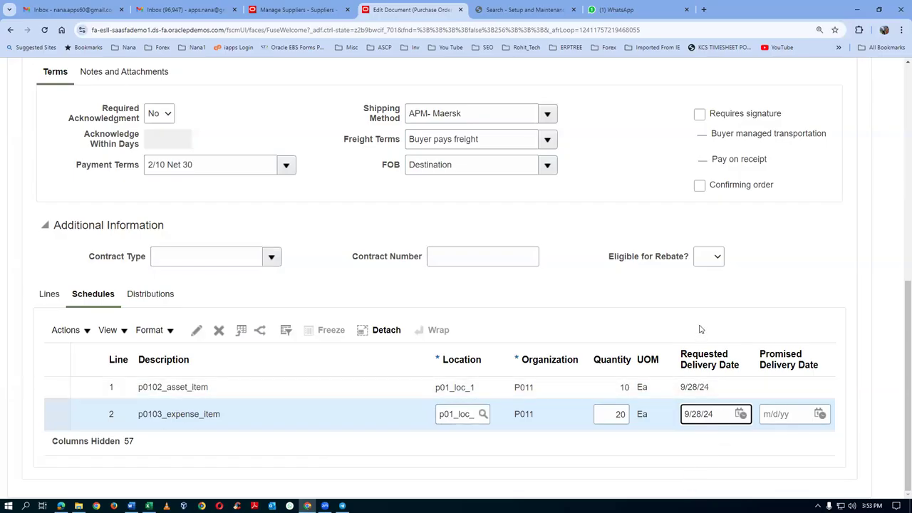
left_click(702, 288)
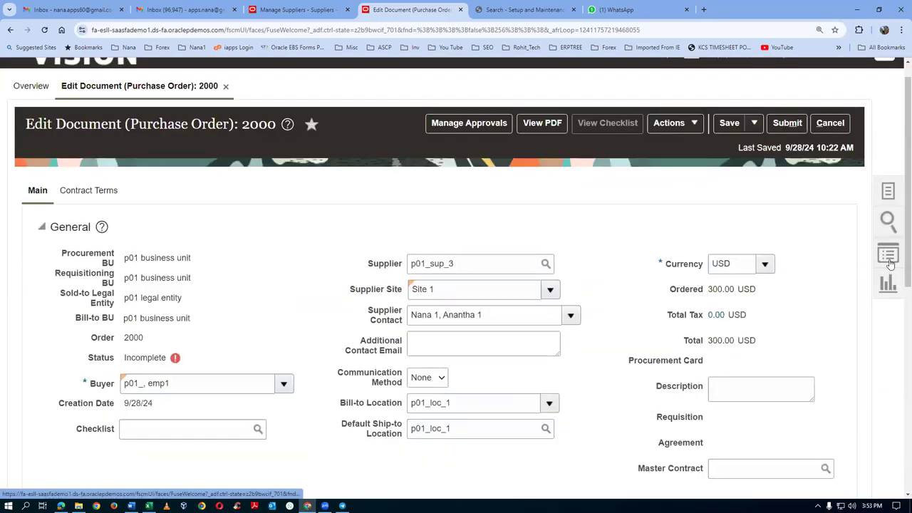
Step: Save purchase order 2000, now totaling 300.00 USD
left_click(730, 123)
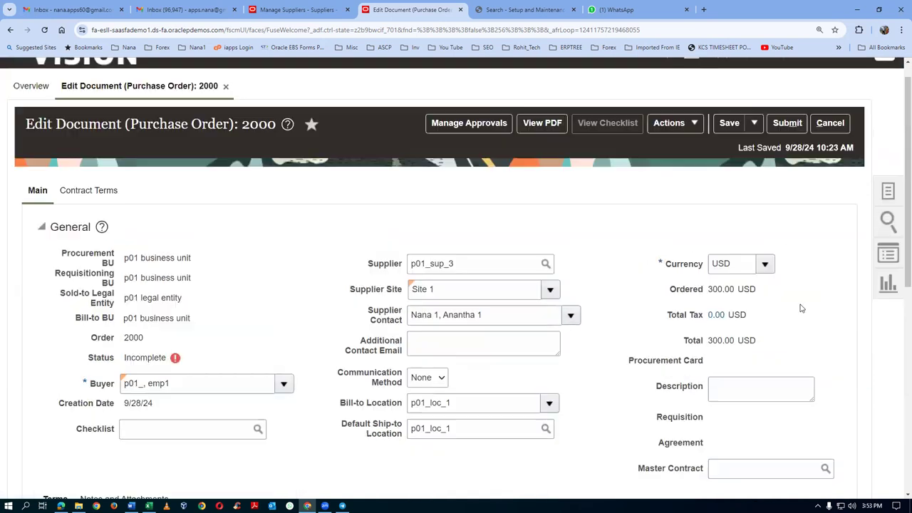
scroll(803, 306, "down", 5)
scroll(803, 312, "down", 2)
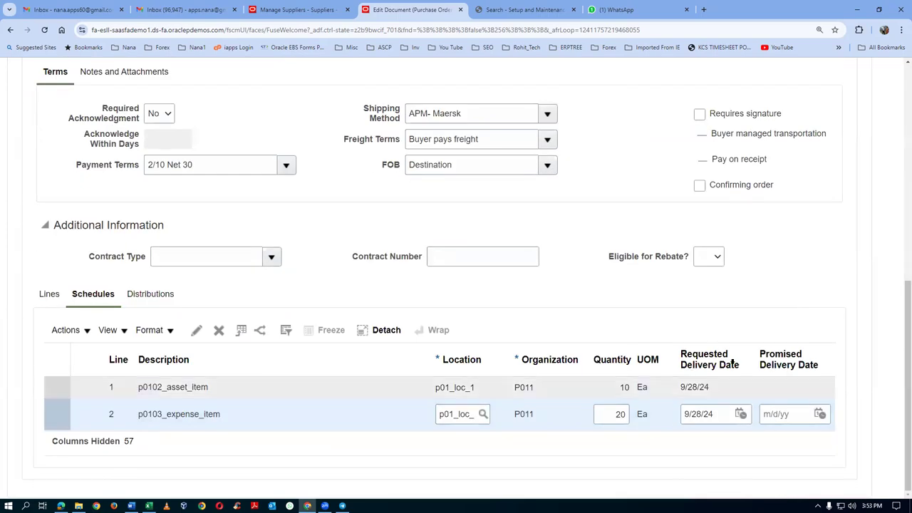
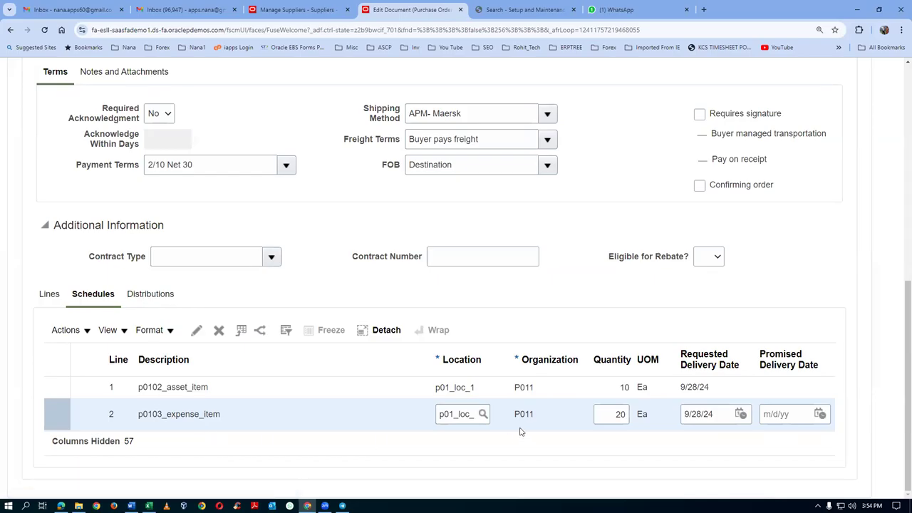
Step: Look up account values 1004, 1006, 1007 and 1002 in the account mapping document
key("alt+Tab")
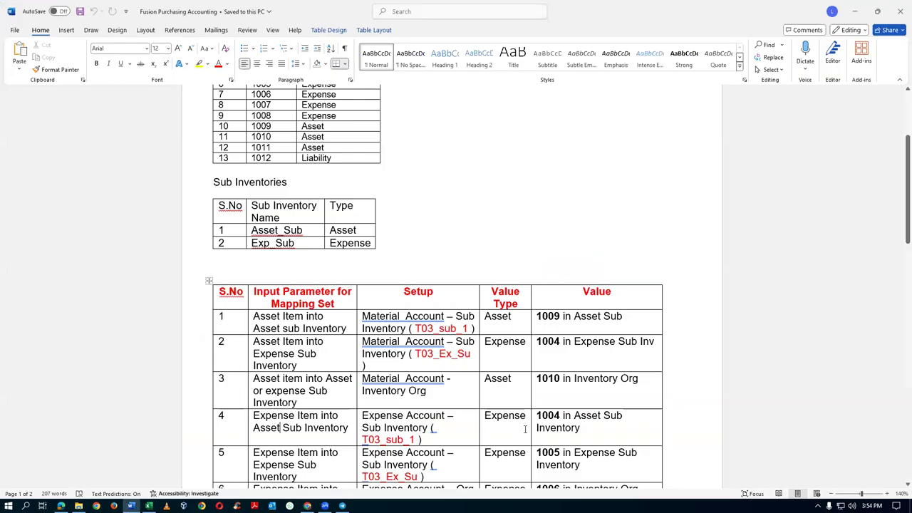
left_click_drag(536, 353, 564, 353)
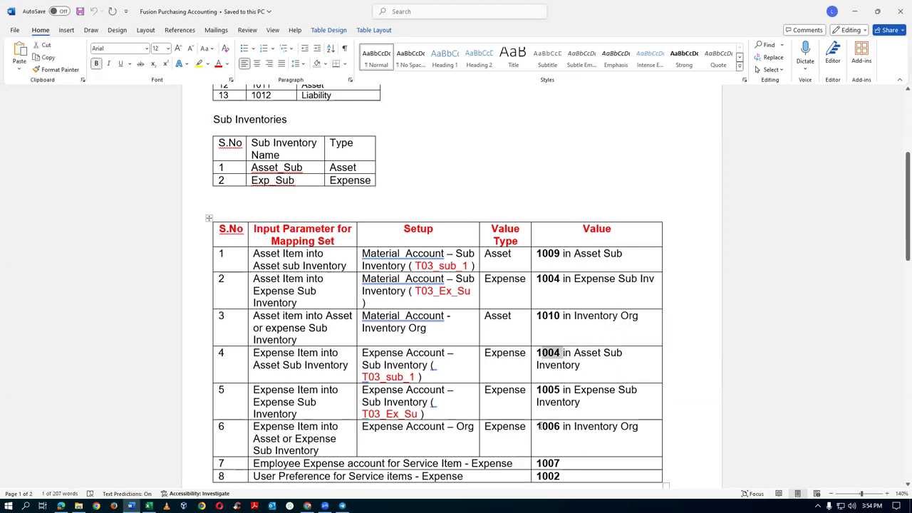
left_click(538, 426)
double_click(548, 427)
key("alt+Tab")
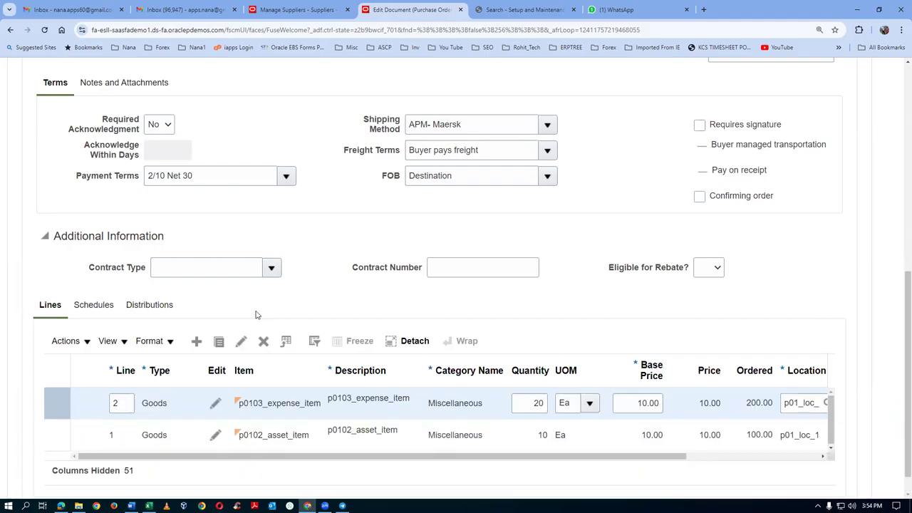
key("alt+Tab")
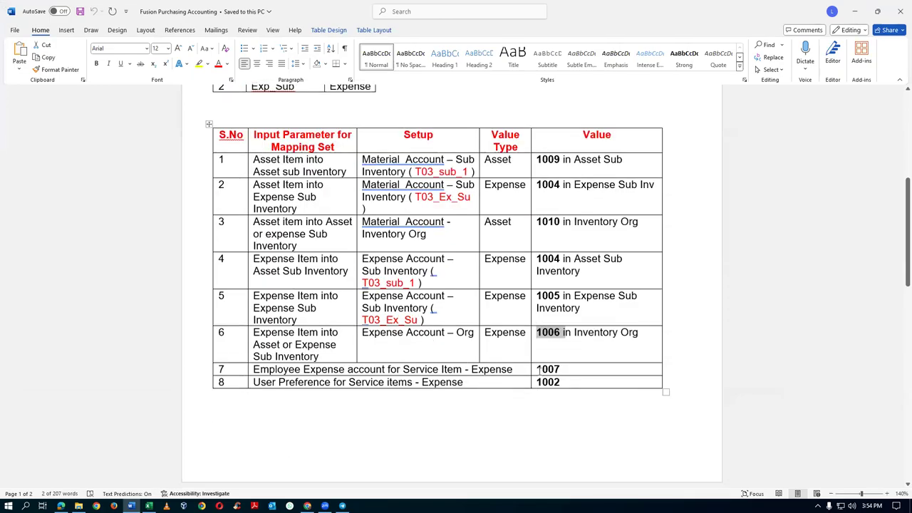
left_click_drag(538, 369, 561, 371)
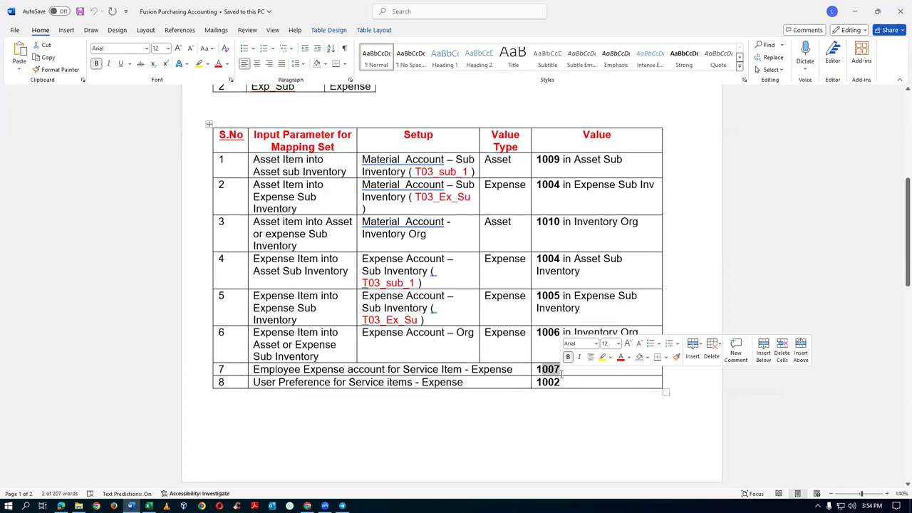
left_click(334, 382)
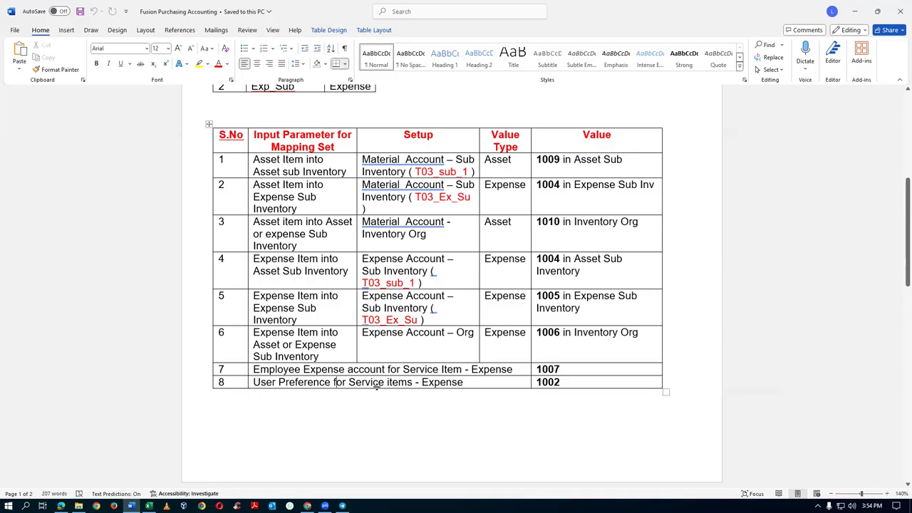
left_click_drag(538, 383, 560, 371)
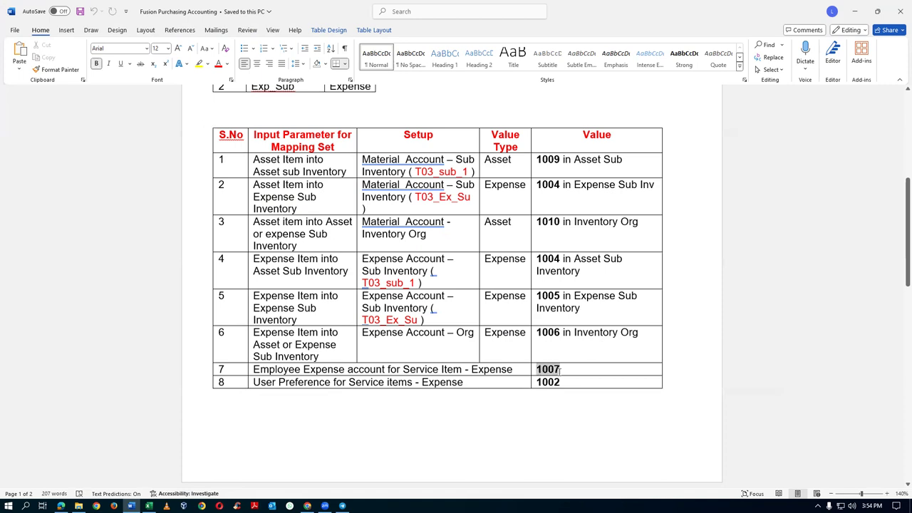
key("alt+Tab")
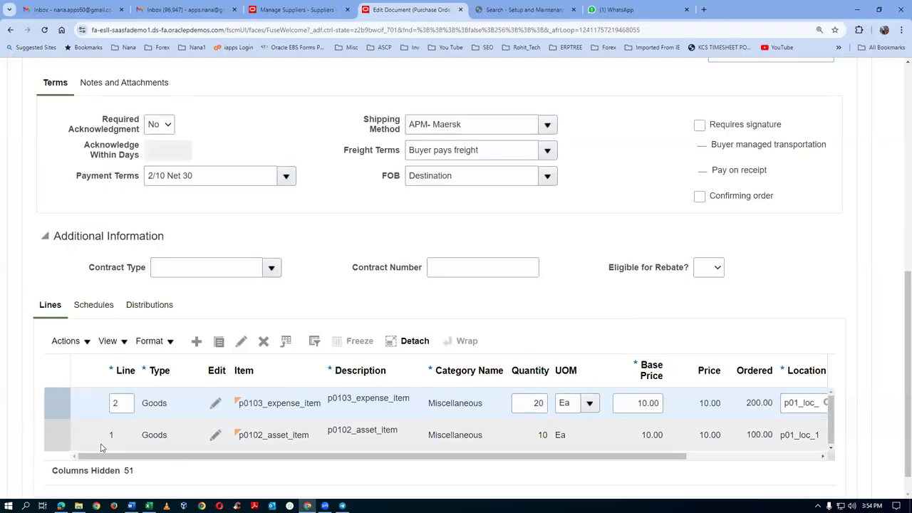
Step: Add line 3 as Fixed Price Services, 'Tara dance', Miscellaneous category, base price 100.00
left_click(196, 341)
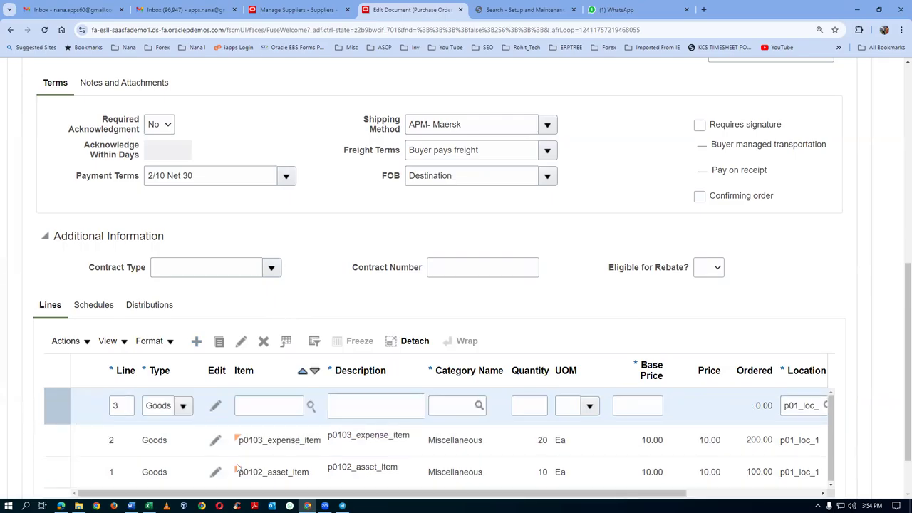
left_click(182, 407)
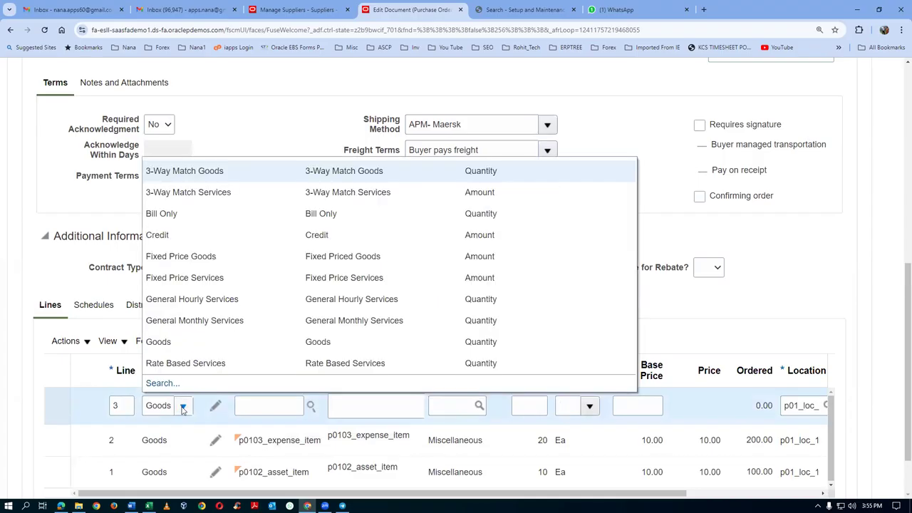
left_click(184, 278)
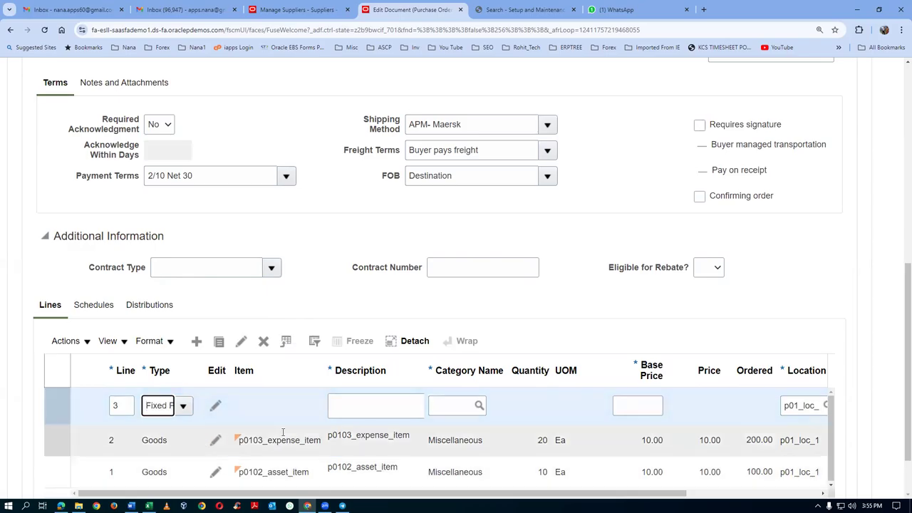
left_click(406, 406)
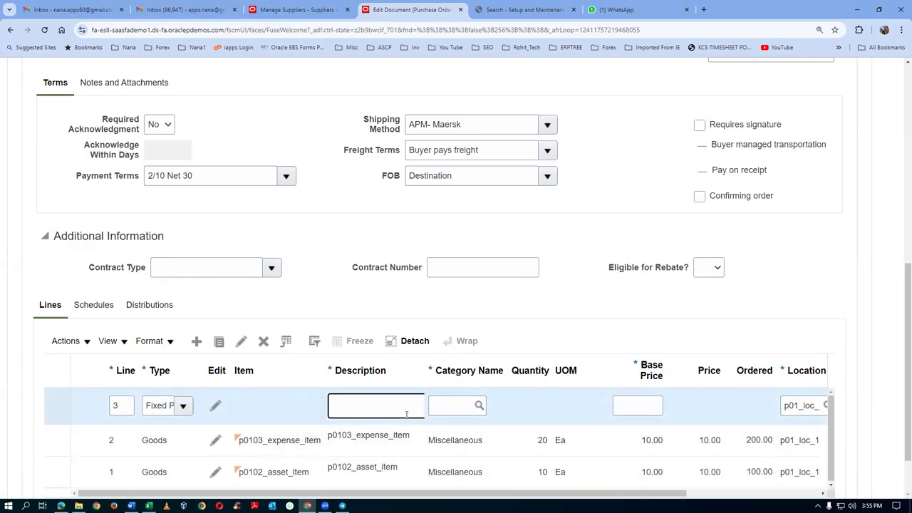
type("9Tara dance")
left_click(448, 410)
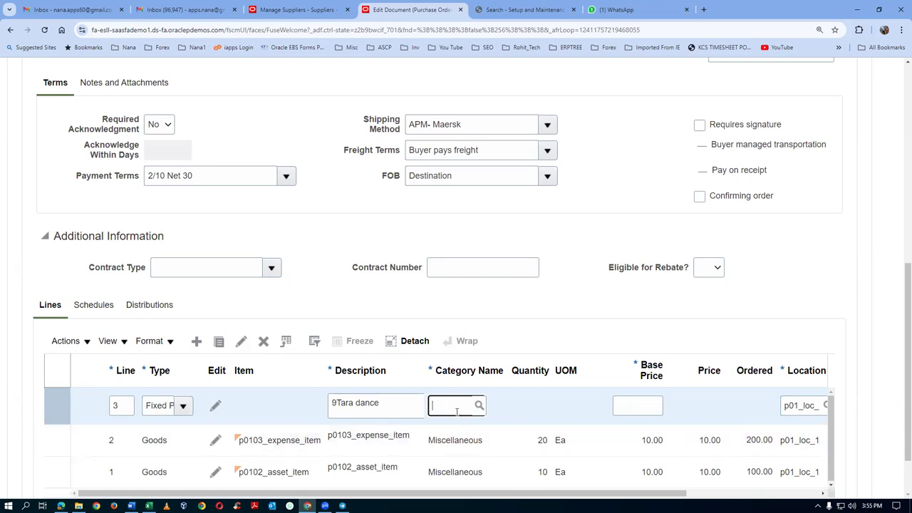
type("Misc")
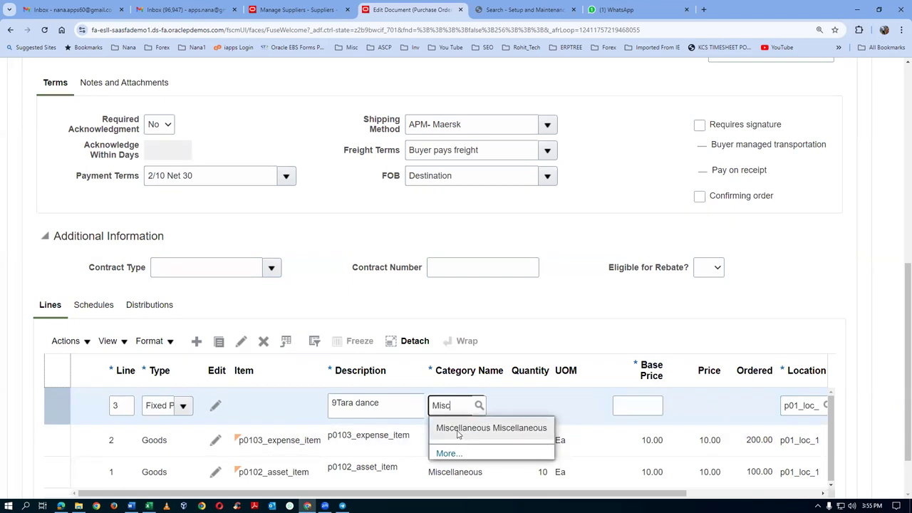
left_click(484, 428)
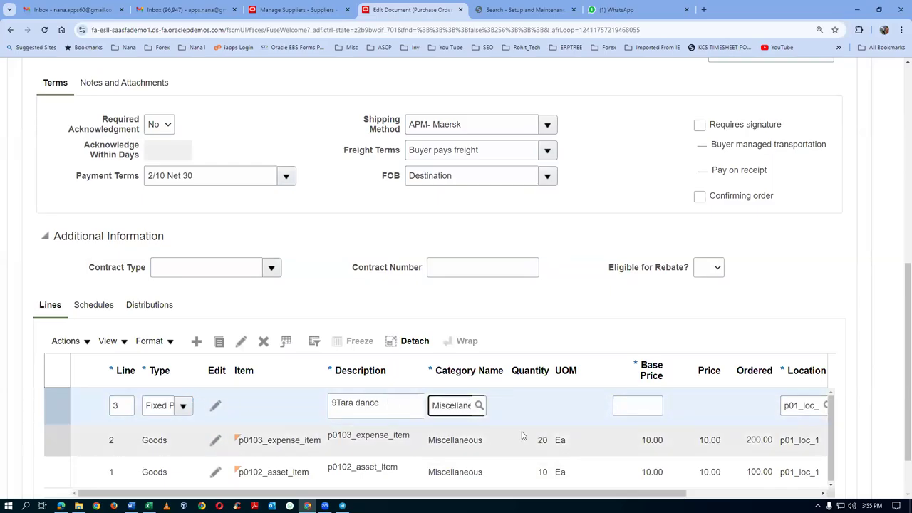
left_click(640, 409)
type("100")
key("Tab")
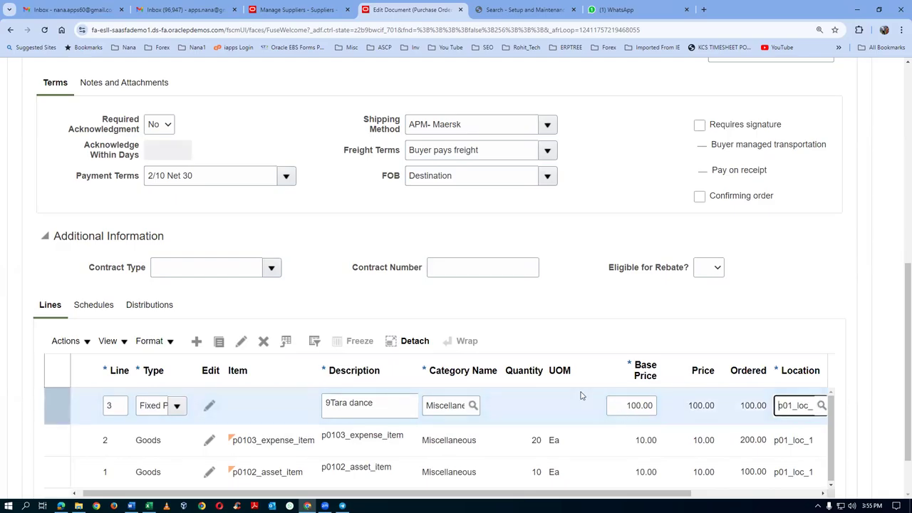
Step: Recheck the 1007 value in row 7 of the account mapping document
key("alt+Tab")
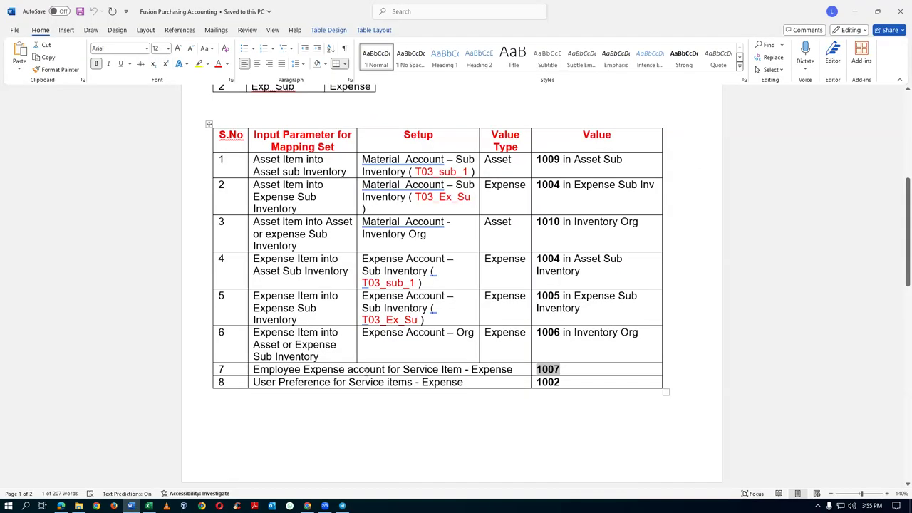
left_click(364, 370)
left_click_drag(540, 369, 562, 368)
key("alt+Tab")
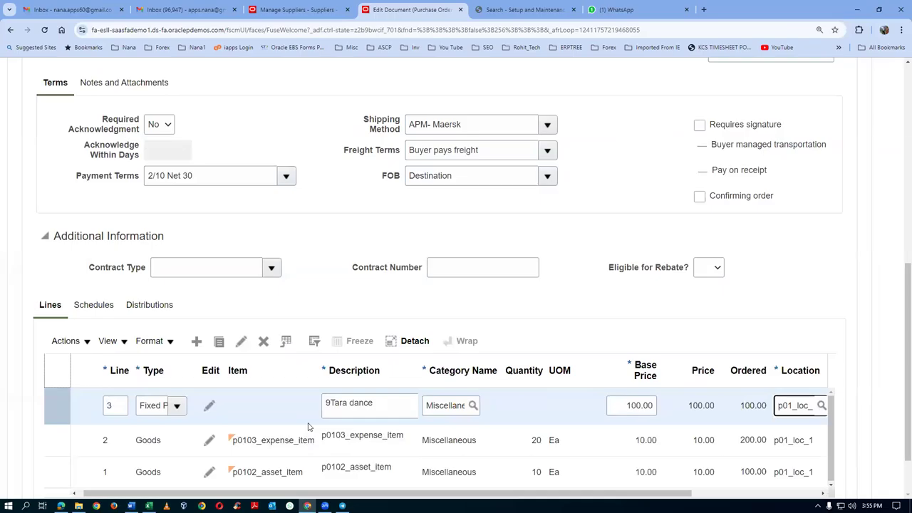
scroll(308, 426, "down", 2)
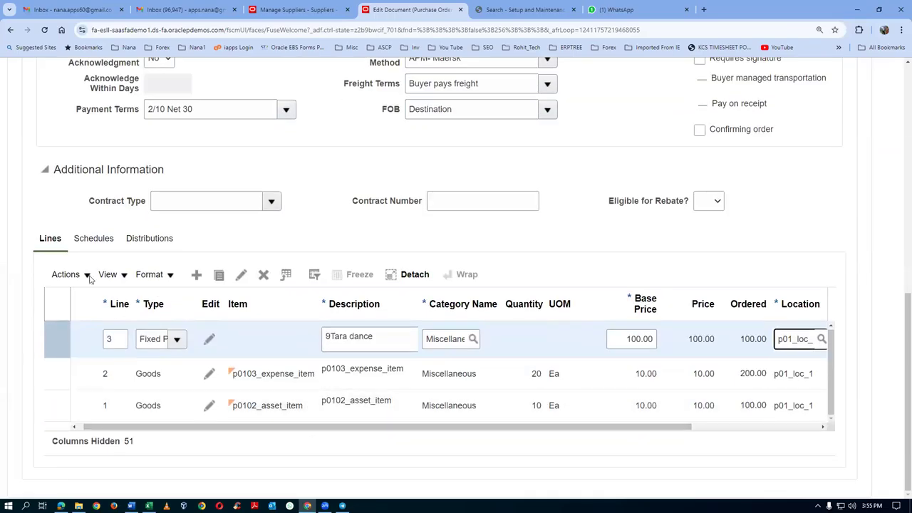
Step: Set line 3's requester to the buyer employee found by searching 'emp'
left_click_drag(445, 426, 572, 433)
left_click(717, 339)
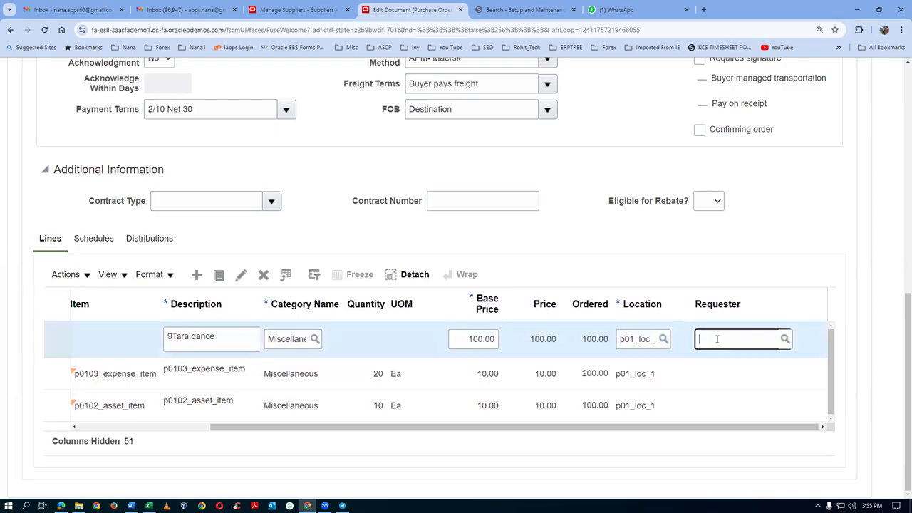
type("emp1,")
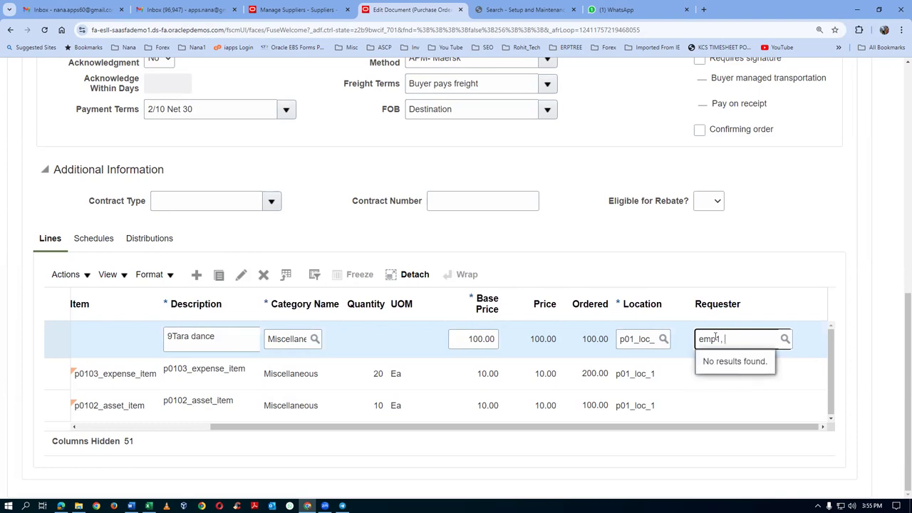
key("BackSpace")
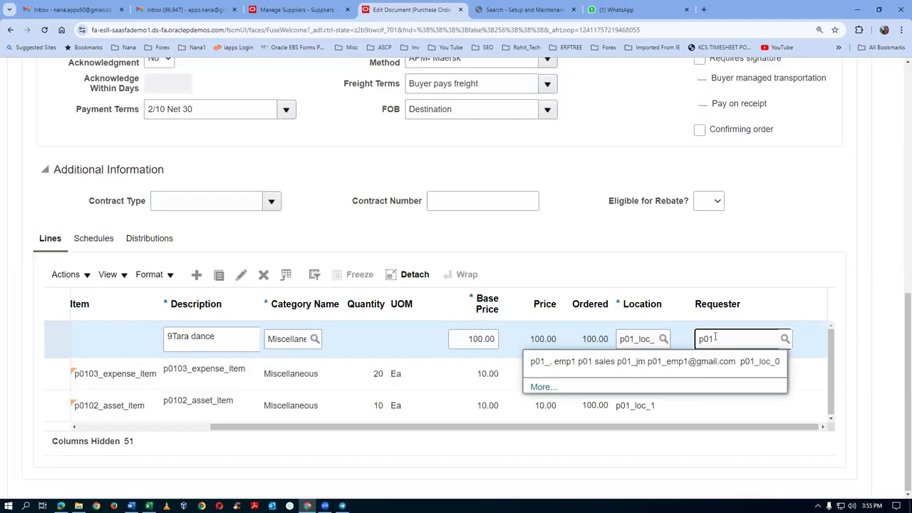
left_click(617, 368)
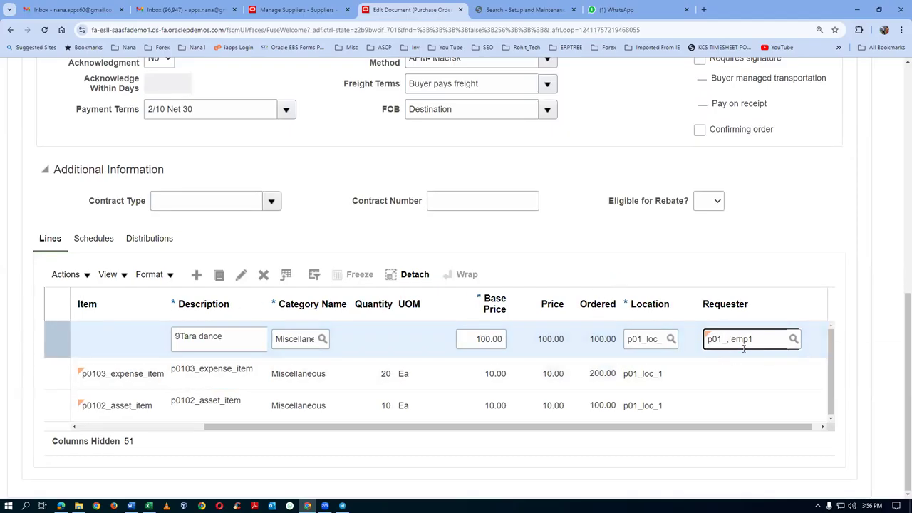
Step: Save the purchase order with the new line 3
scroll(815, 289, "up", 3)
scroll(817, 293, "down", 2)
scroll(816, 293, "up", 3)
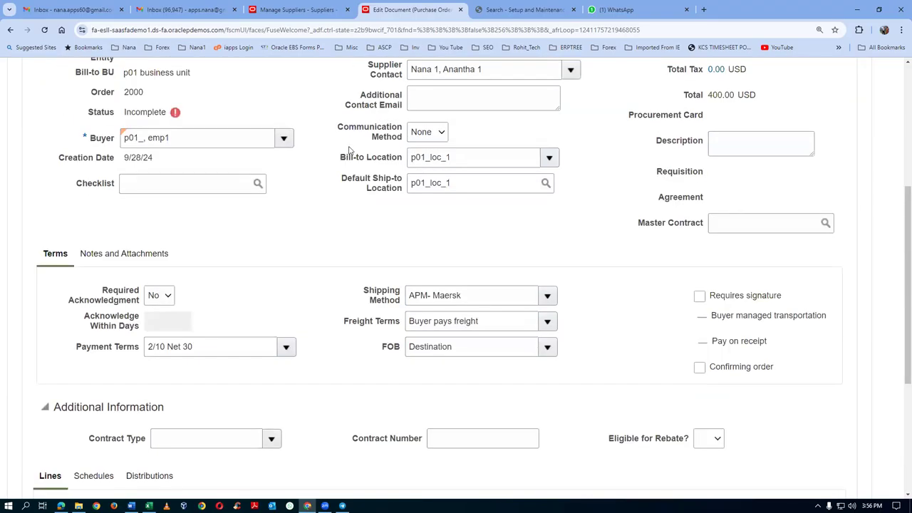
scroll(349, 149, "down", 3)
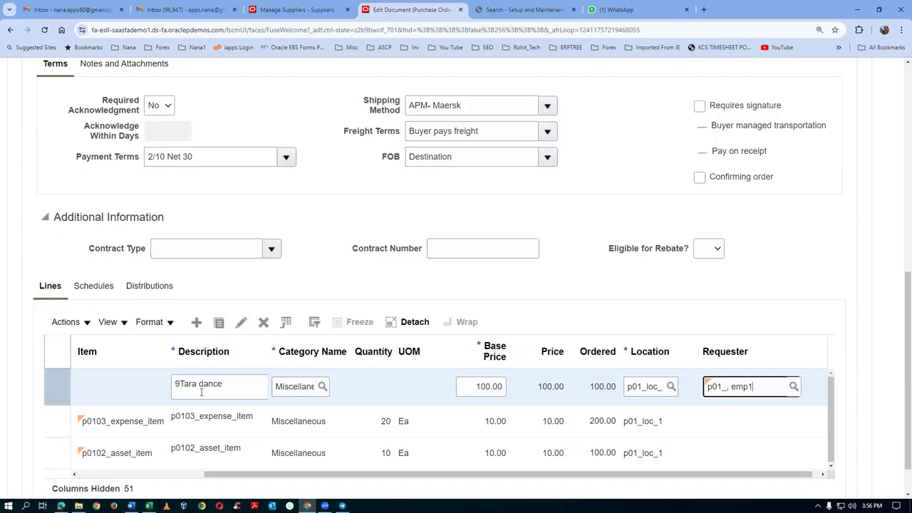
scroll(733, 289, "up", 6)
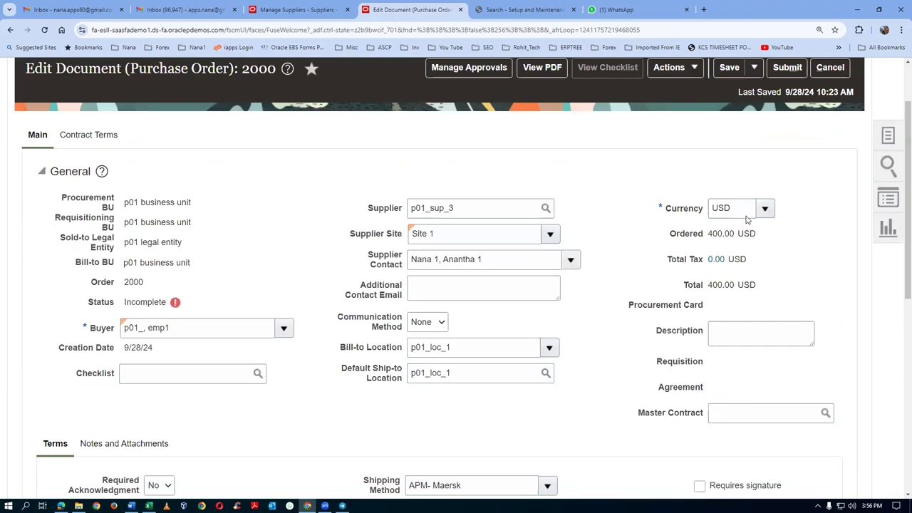
left_click(722, 74)
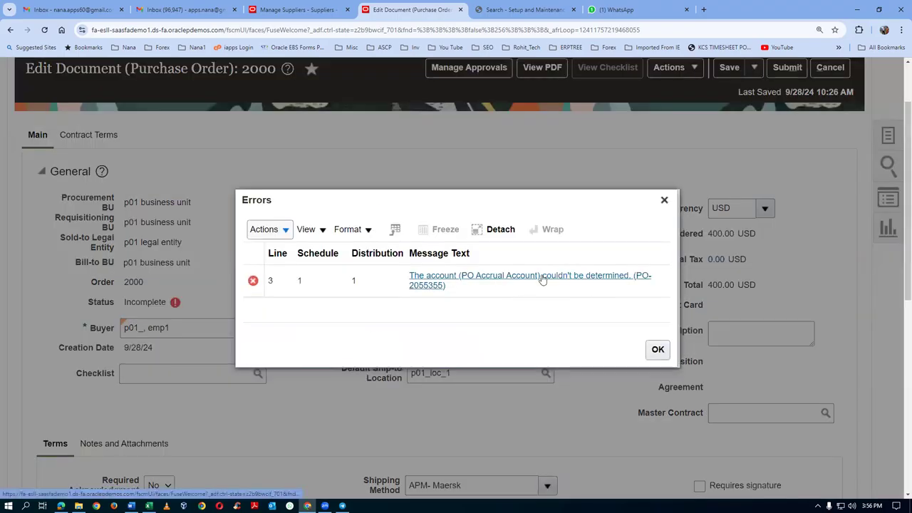
Step: Look up the Liability accounts 1001 and 1012 in the account mapping document
key("alt+Tab")
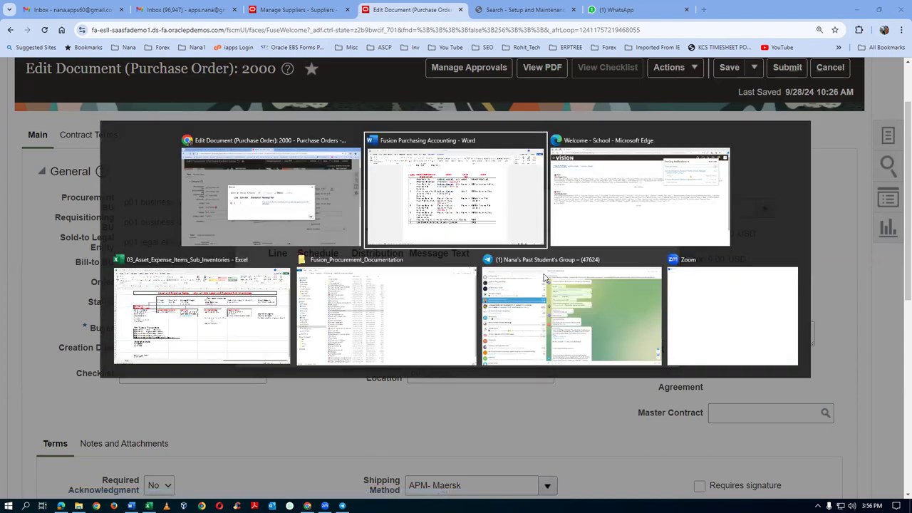
scroll(456, 304, "up", 8)
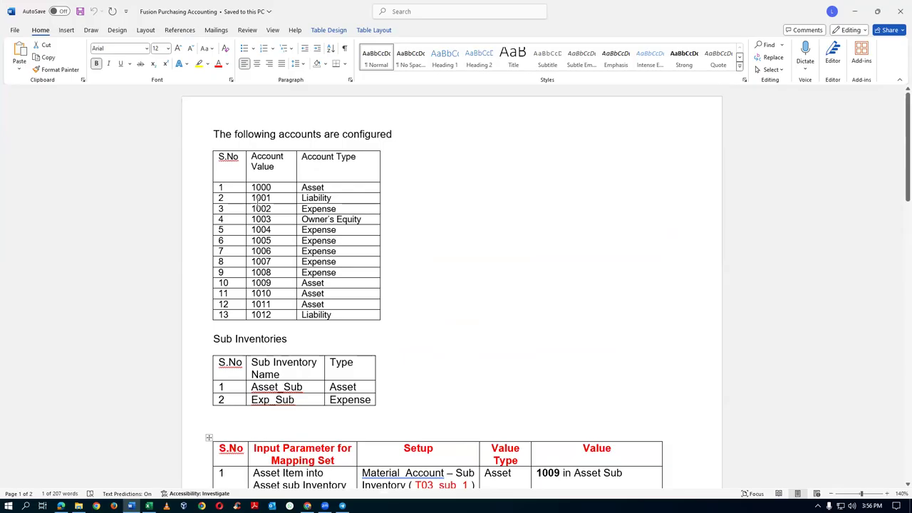
left_click_drag(259, 201, 333, 196)
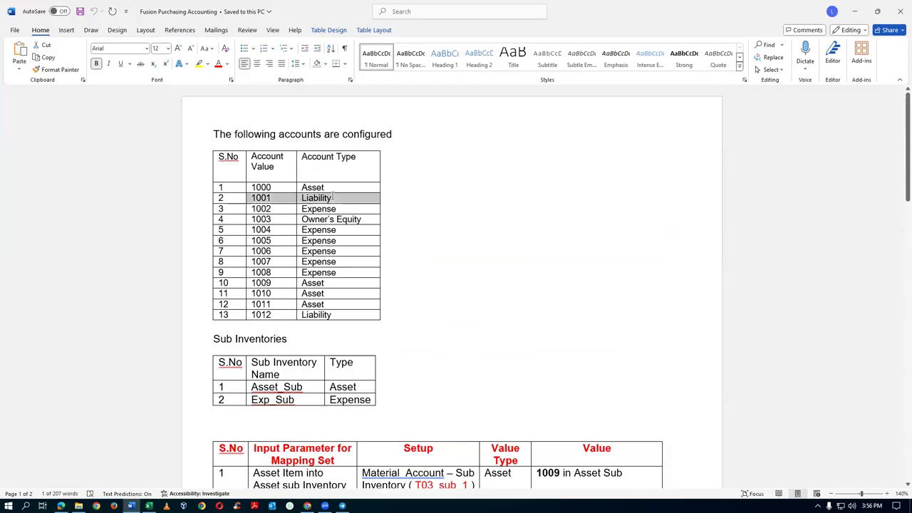
left_click_drag(255, 314, 329, 314)
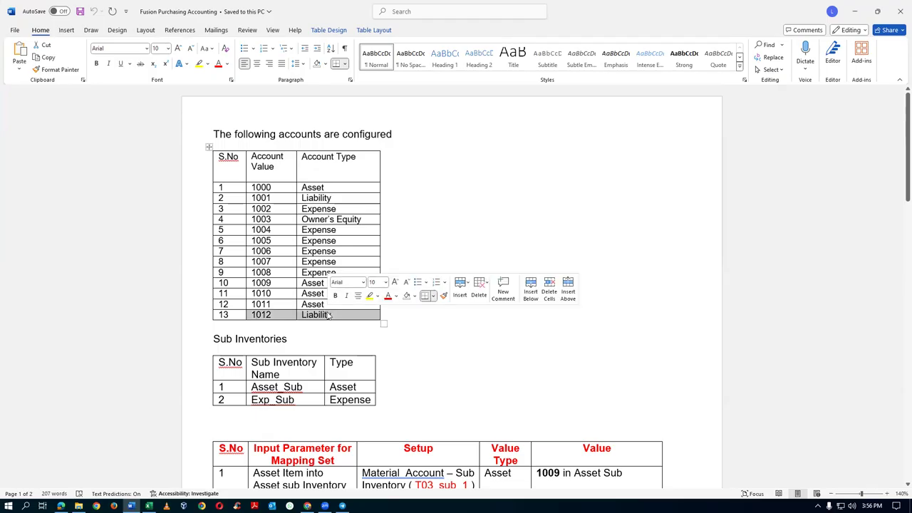
key("alt+Tab")
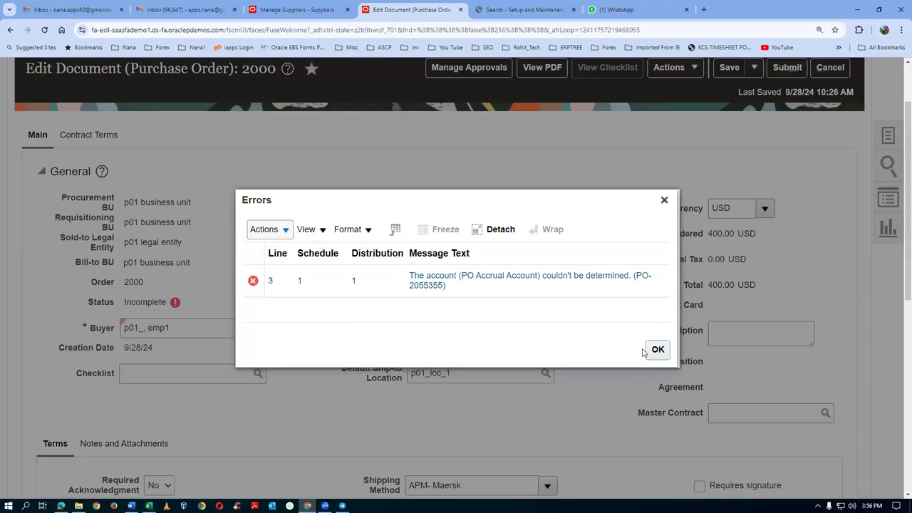
Step: Dismiss the PO Accrual Account error and scroll down to the order's lines
left_click(654, 349)
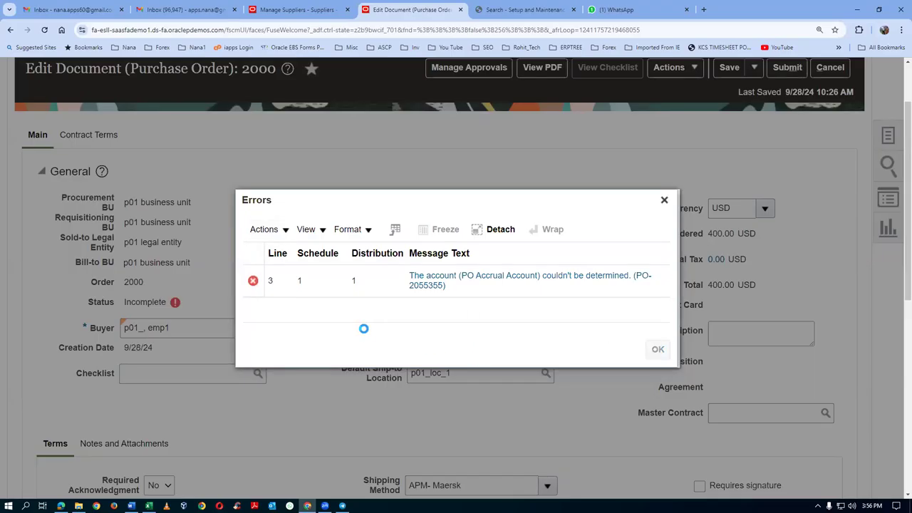
scroll(371, 335, "down", 5)
scroll(374, 349, "down", 1)
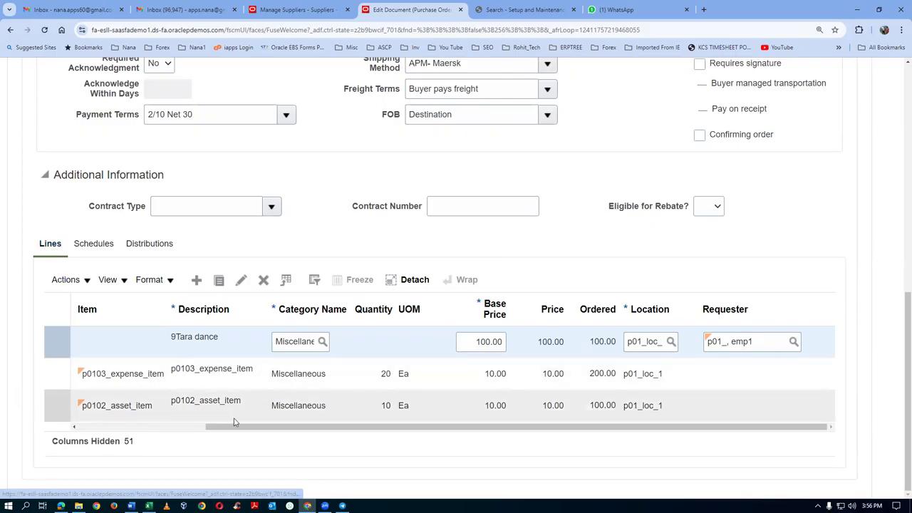
left_click_drag(234, 426, 106, 426)
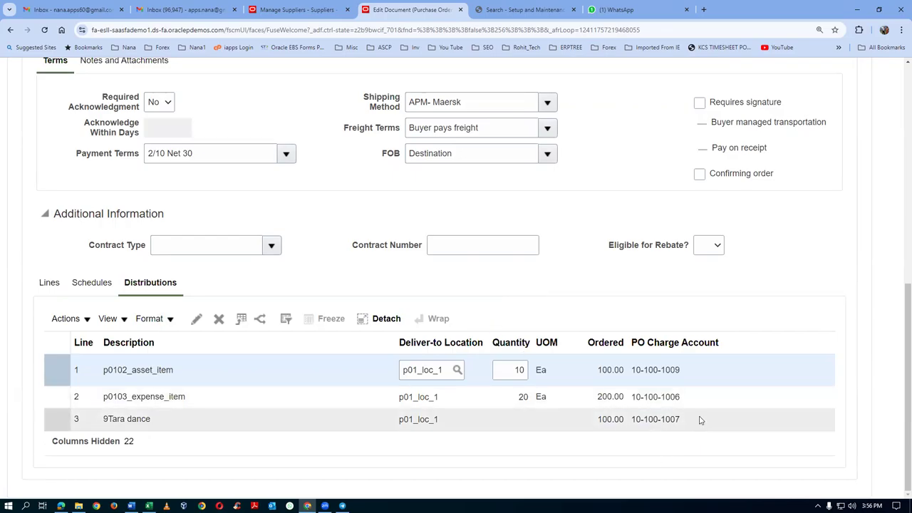
left_click(700, 420)
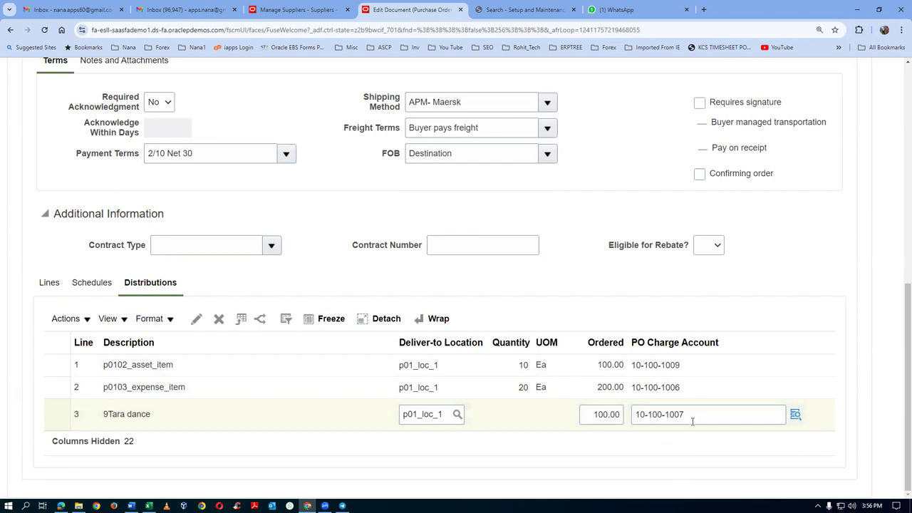
left_click(692, 421)
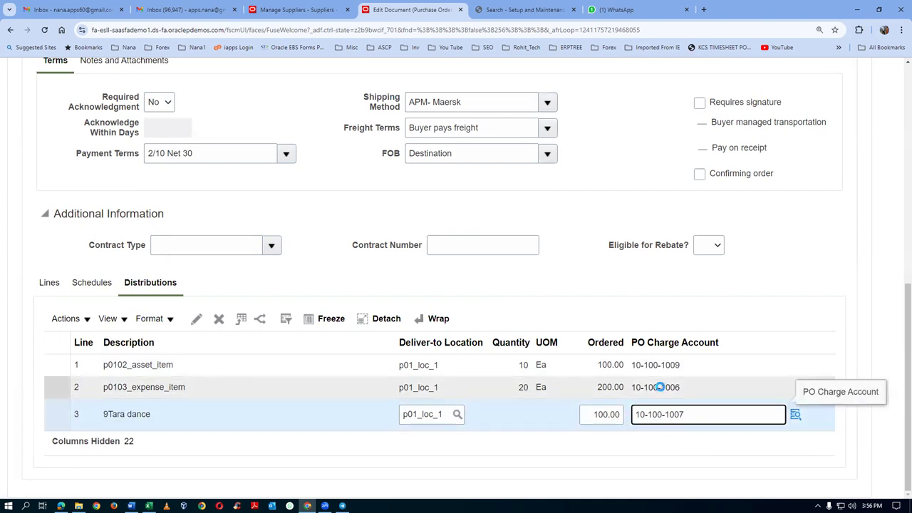
left_click(660, 387)
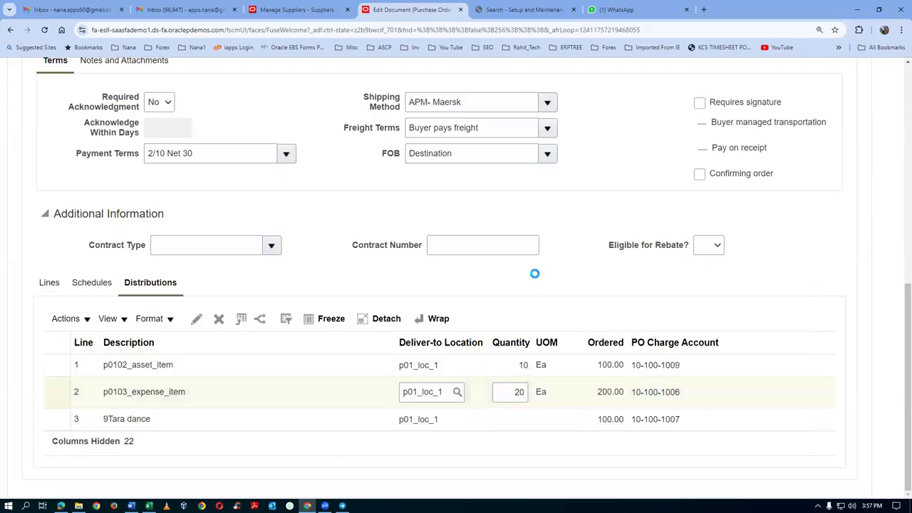
key("alt+Tab")
scroll(542, 293, "down", 5)
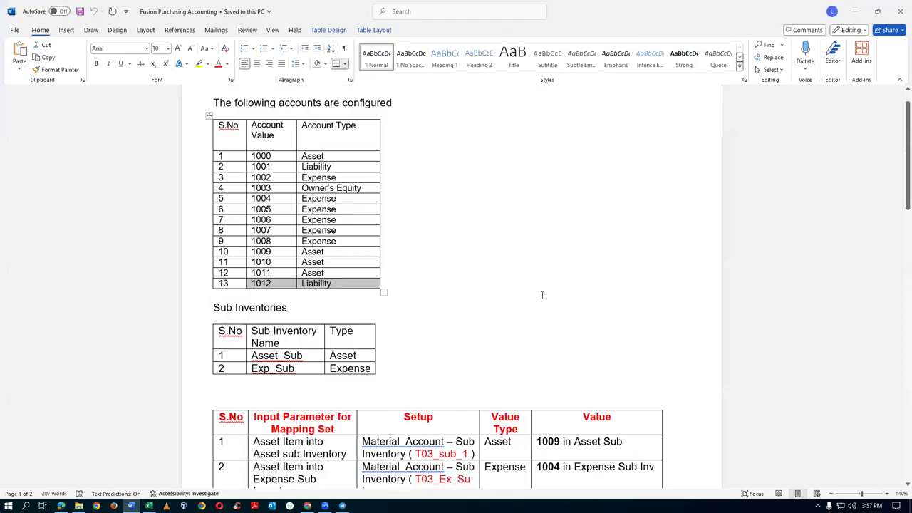
Step: Find service item account 1007 and the user preference value 1002 in the Word mapping table
scroll(546, 297, "down", 3)
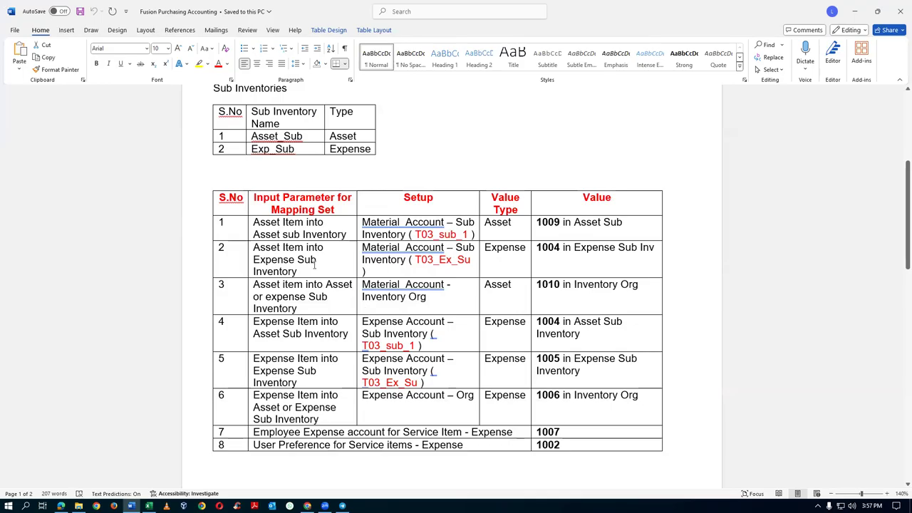
left_click_drag(186, 231, 208, 404)
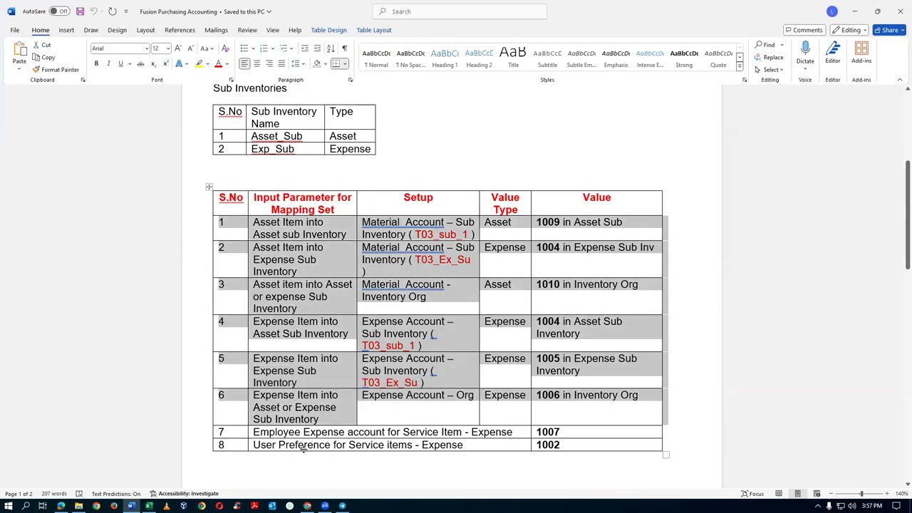
left_click(302, 433)
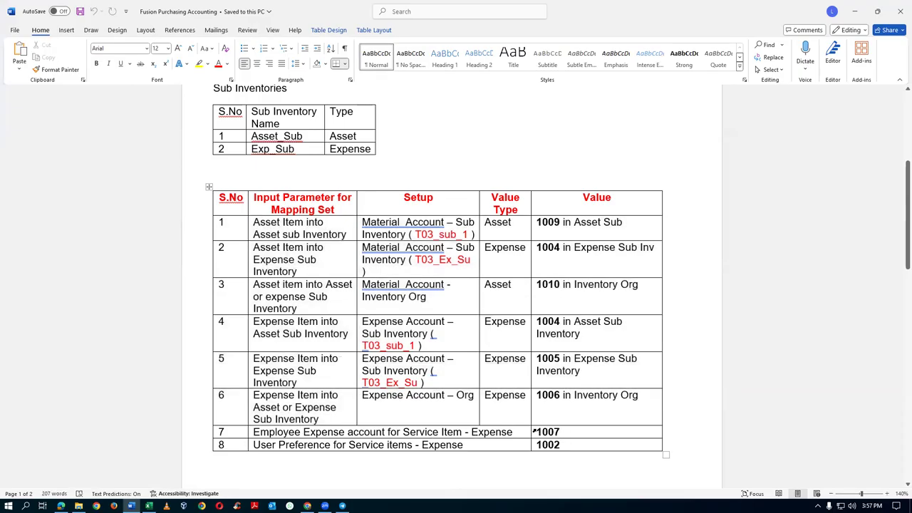
left_click_drag(538, 432, 570, 431)
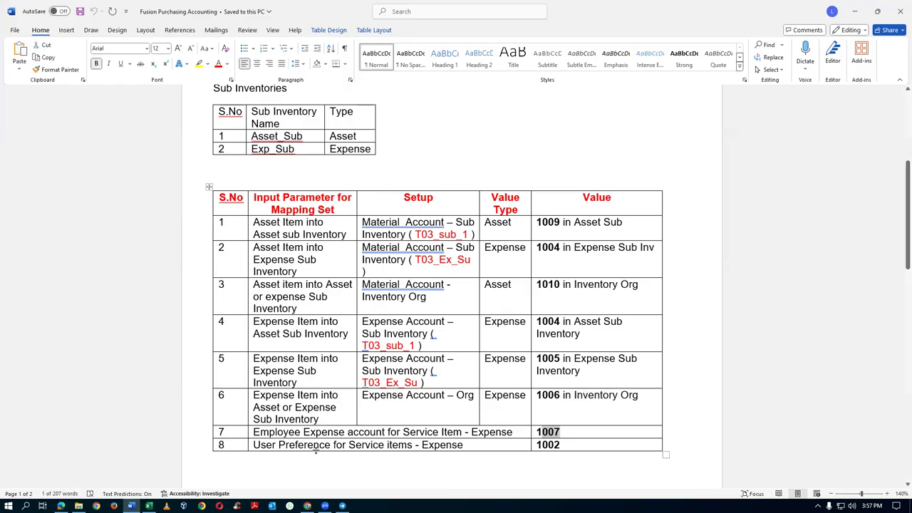
left_click_drag(321, 445, 579, 446)
left_click(550, 431)
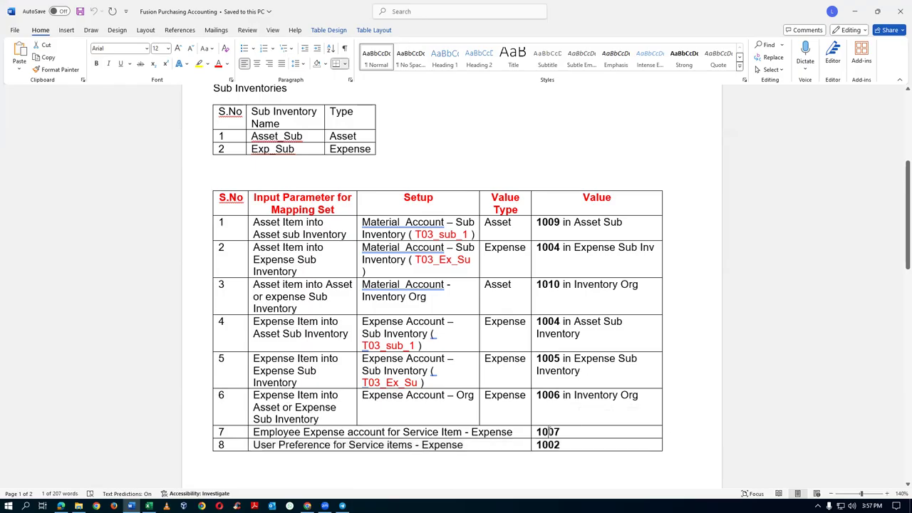
key("alt+Tab")
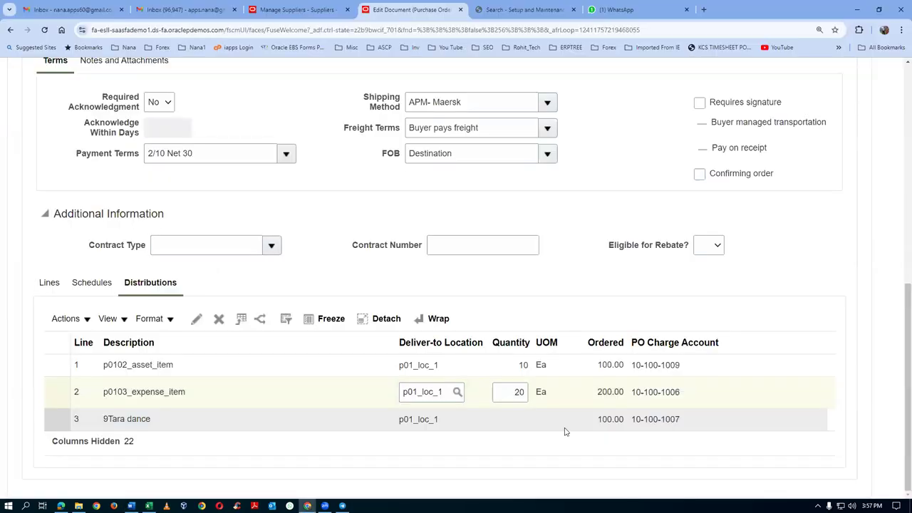
Step: Open Edit Distribution for line 3 and scroll to its Billing accounts
left_click(187, 421)
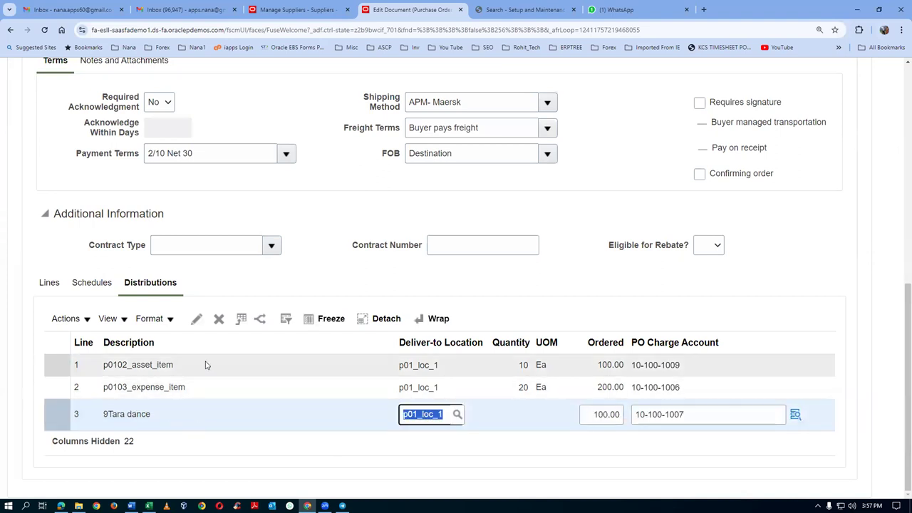
left_click(200, 328)
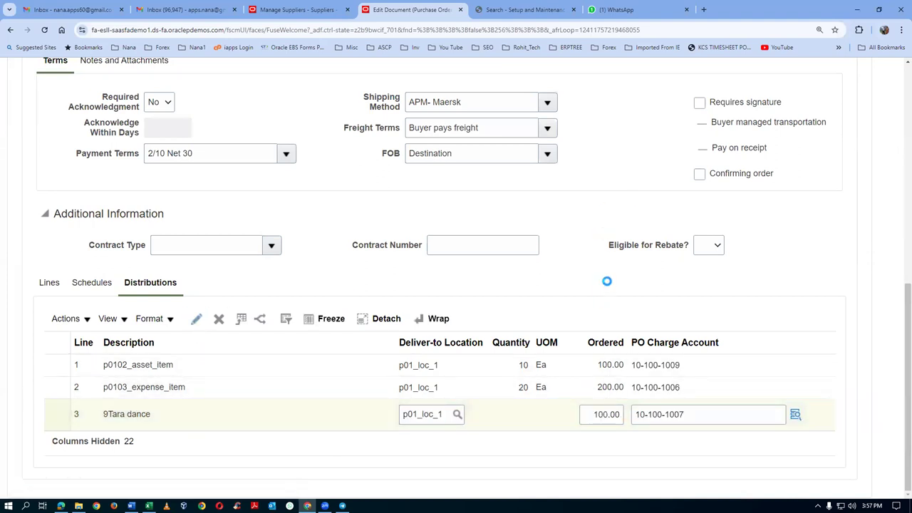
scroll(609, 287, "down", 3)
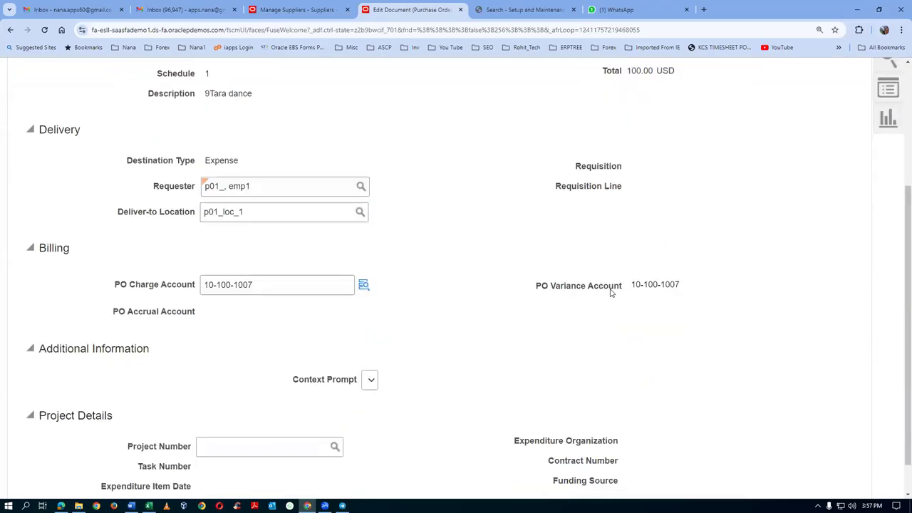
scroll(611, 292, "down", 1)
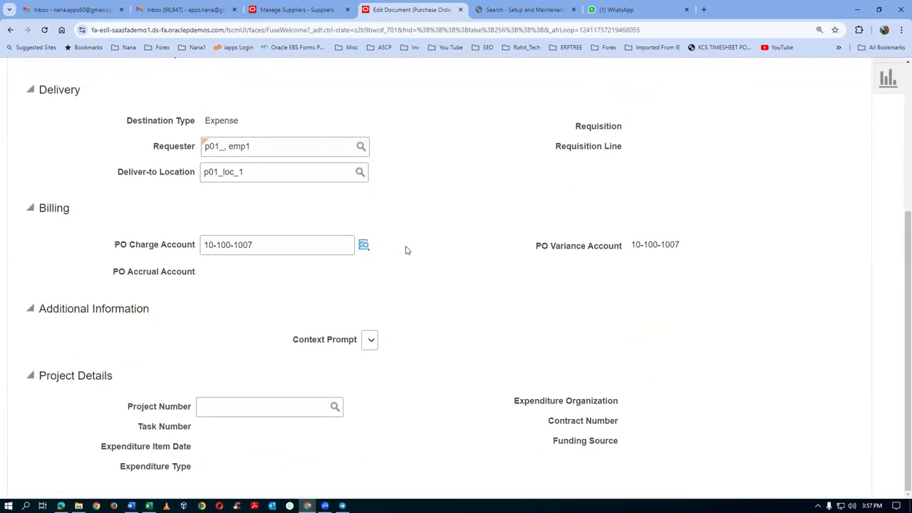
mouse_move(648, 244)
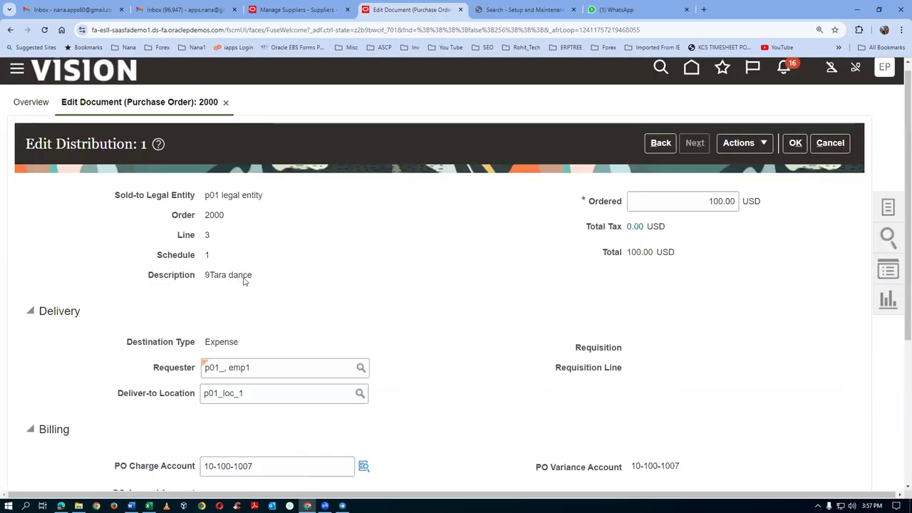
Step: Change the Setup and Maintenance offering from Financials to Procurement
left_click(534, 14)
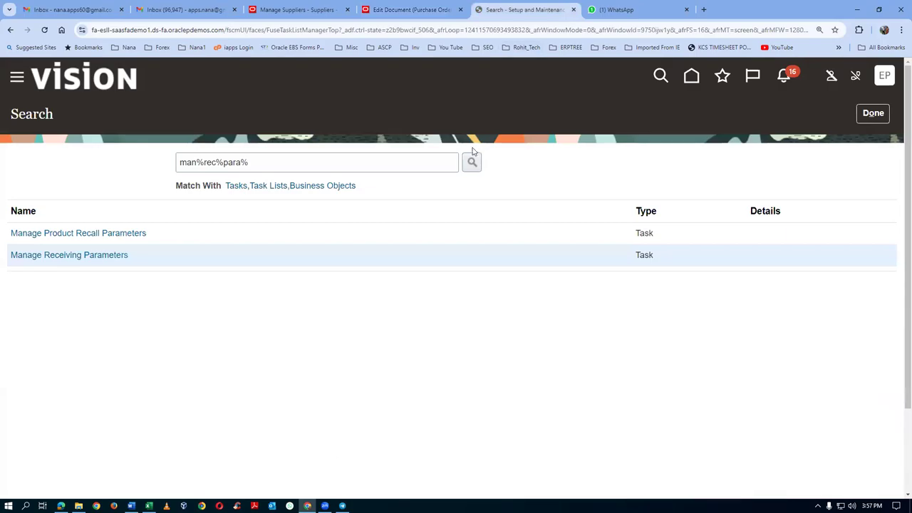
left_click(873, 114)
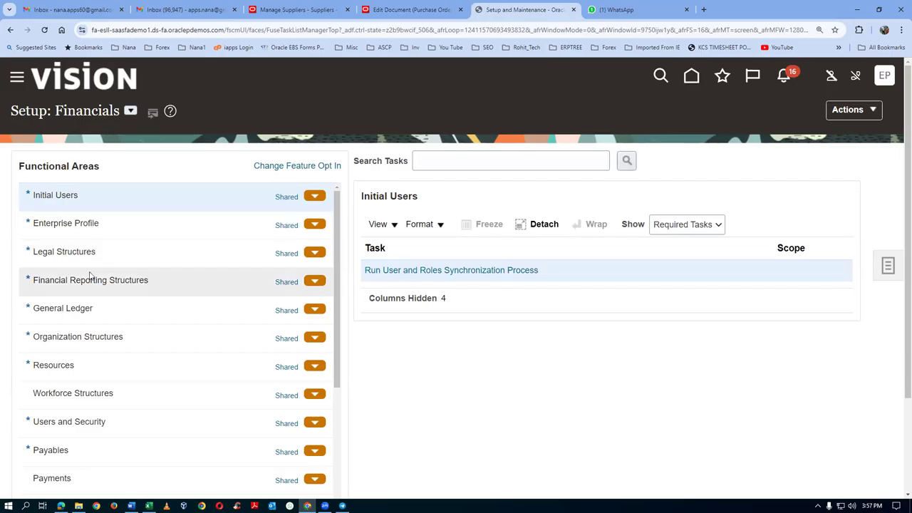
left_click(131, 113)
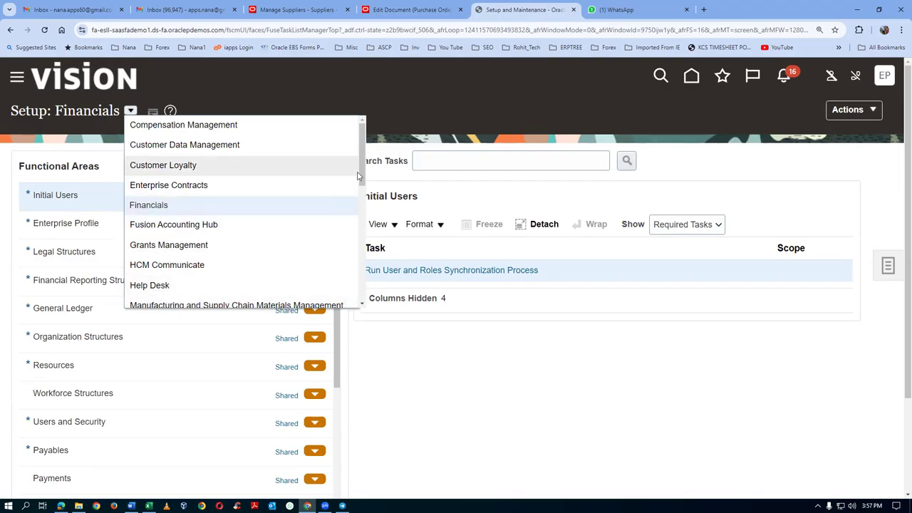
scroll(362, 178, "down", 3)
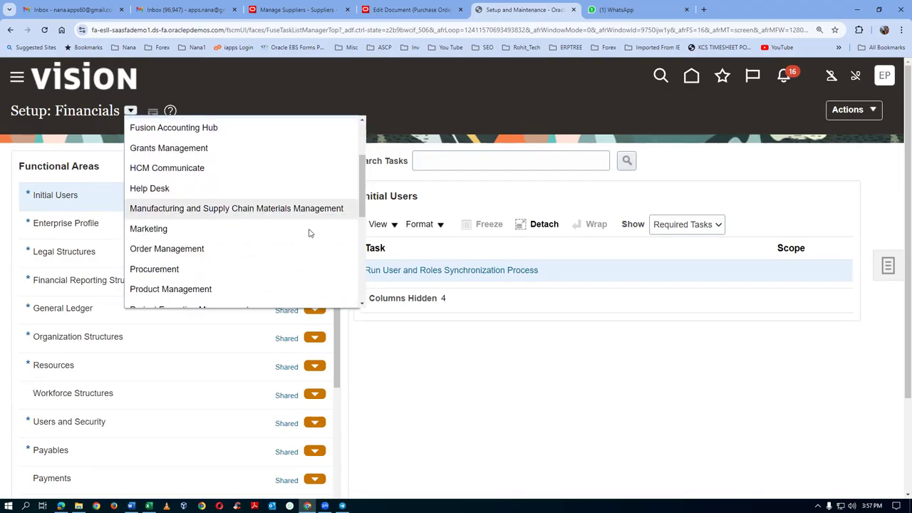
left_click(154, 270)
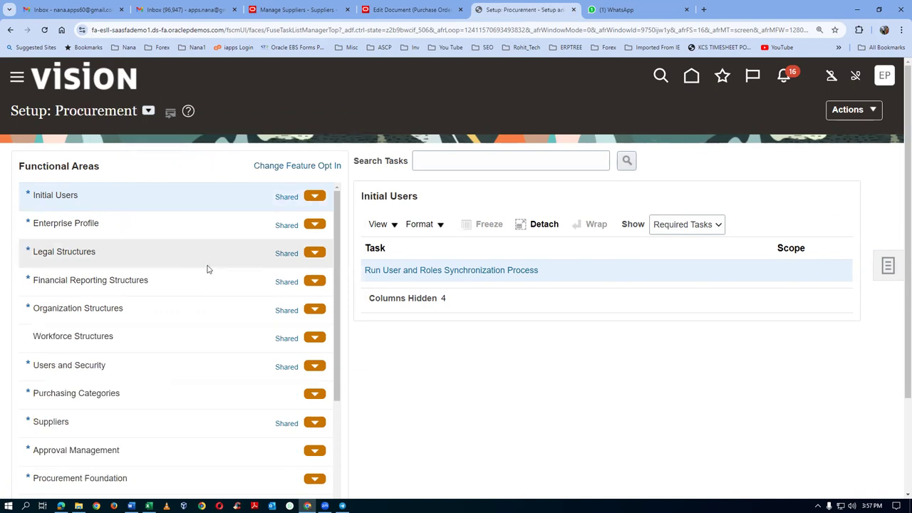
left_click(442, 159)
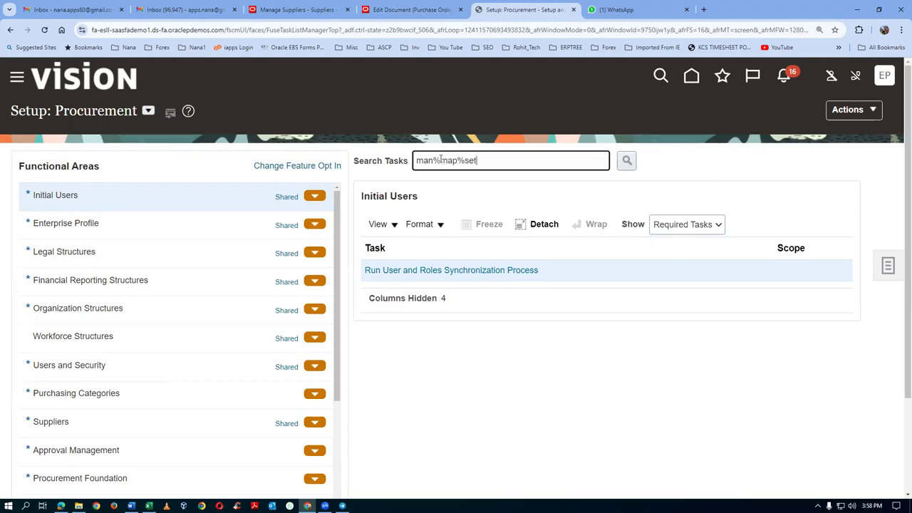
Step: Search tasks for 'man%map%set' and open Procurement Transaction Account Rules' Manage Mapping Sets
key("Return")
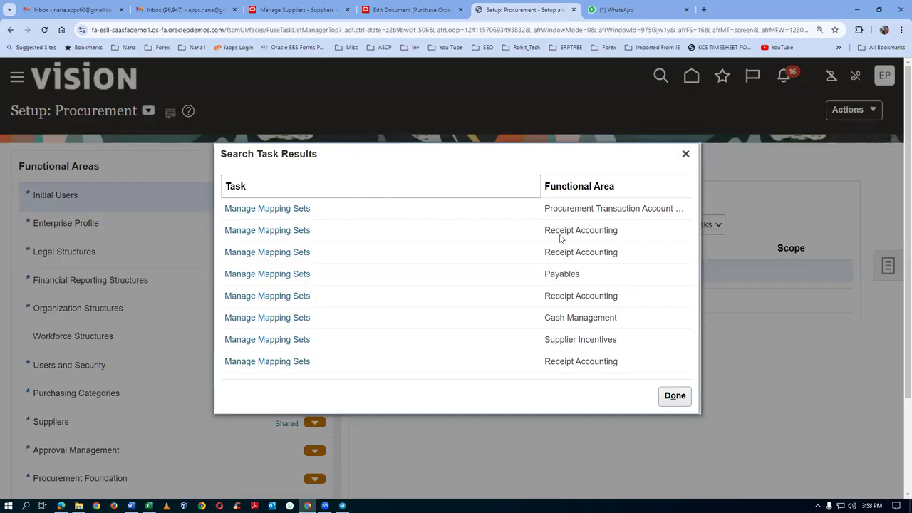
left_click(259, 209)
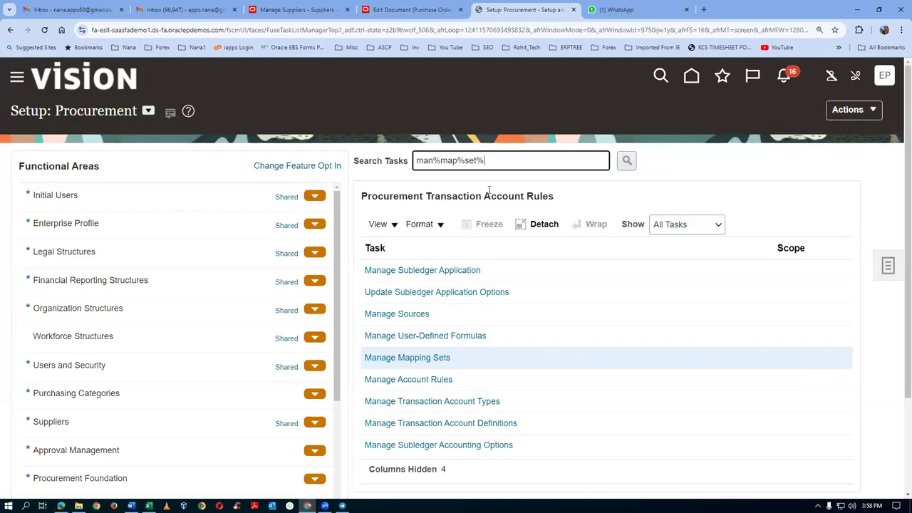
left_click(421, 361)
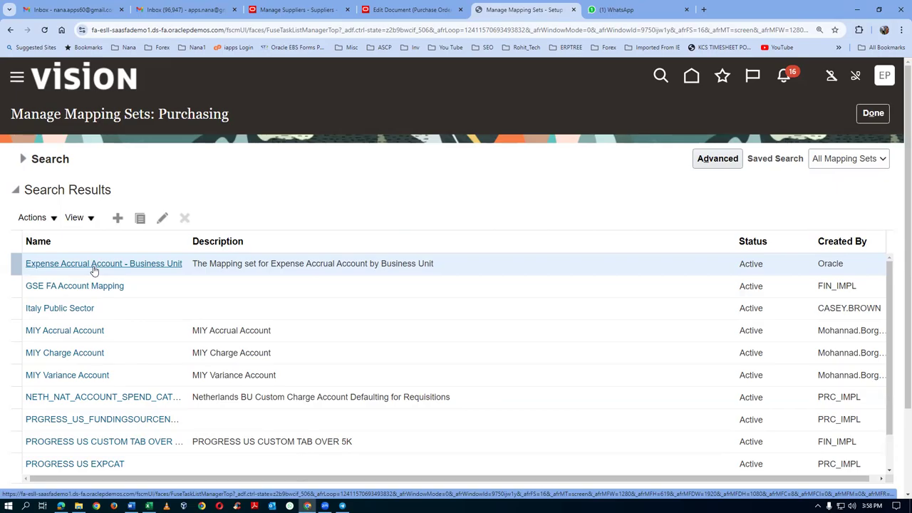
key("alt+Tab")
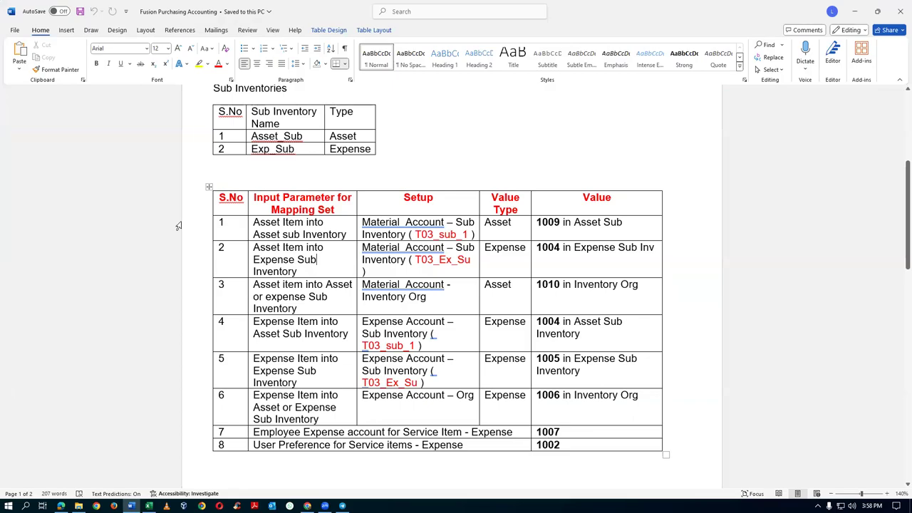
Step: Review the accounts table in Word, then open the Expense Accrual Account - Business Unit mapping set
left_click_drag(179, 225, 195, 401)
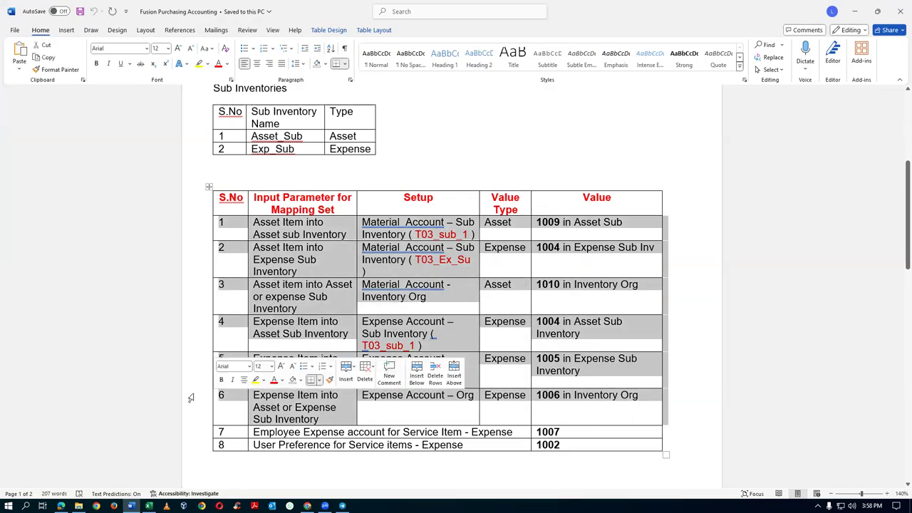
scroll(334, 179, "up", 3)
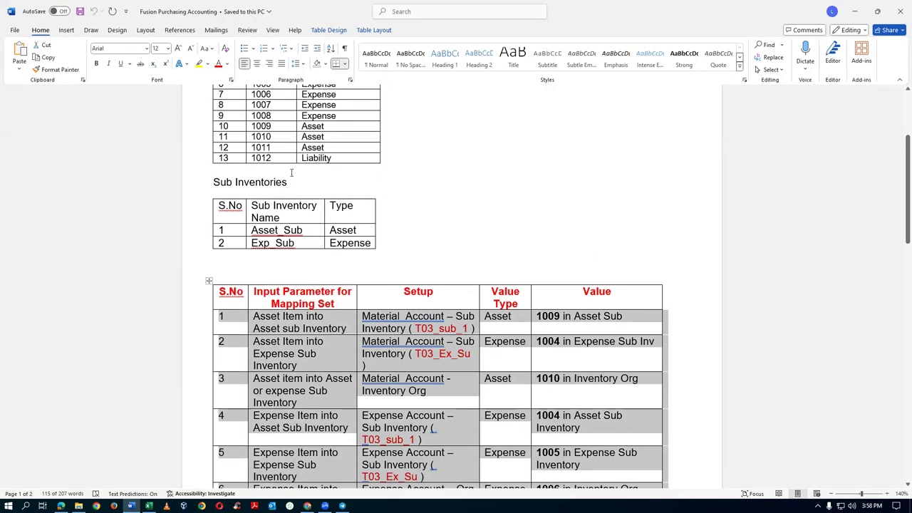
left_click_drag(288, 158, 374, 158)
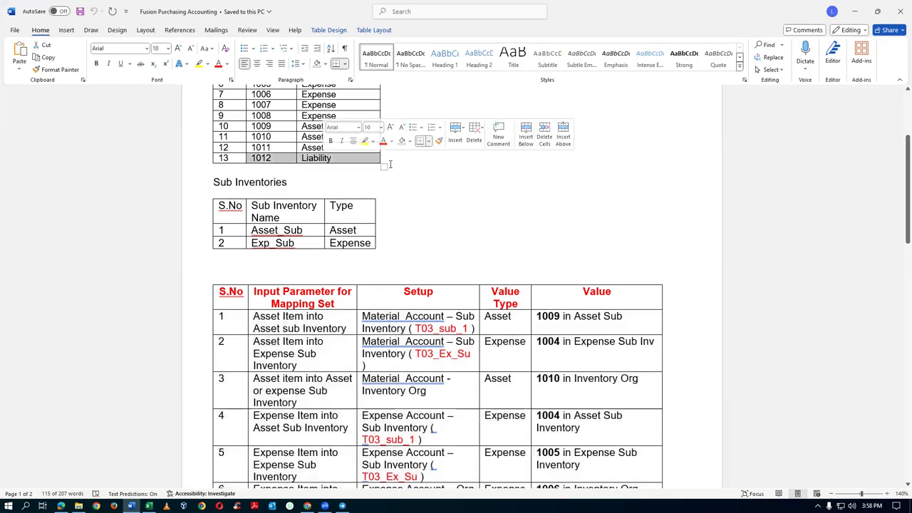
scroll(459, 159, "up", 2)
scroll(460, 160, "up", 3)
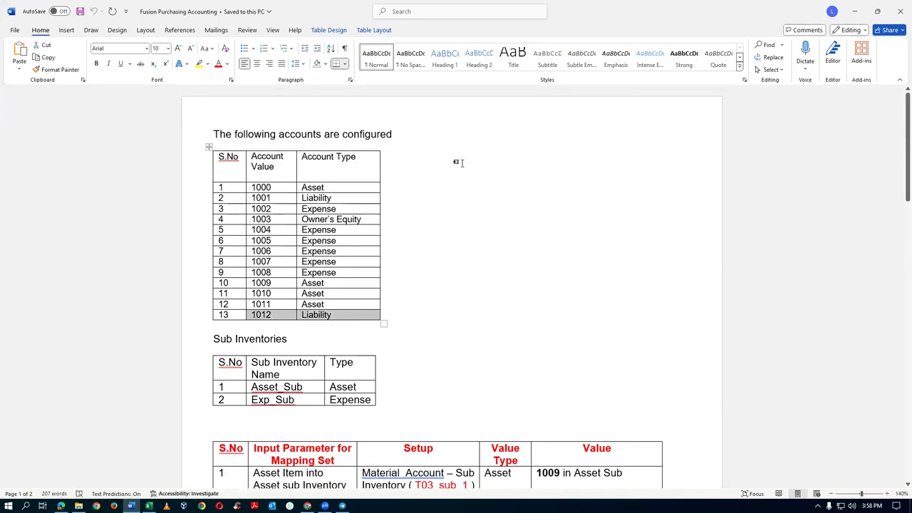
key("alt+Tab")
left_click(47, 264)
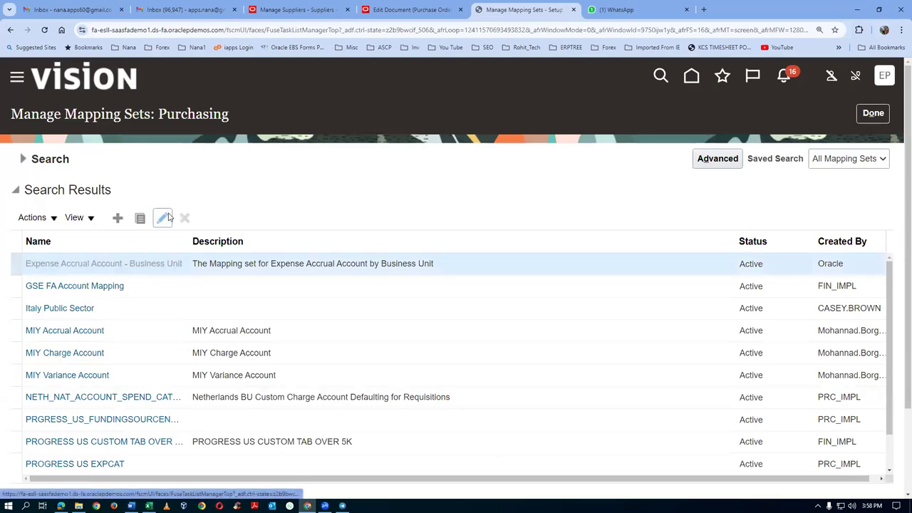
Step: Add a Chart of Accounts row set to p01_COA
scroll(183, 267, "down", 3)
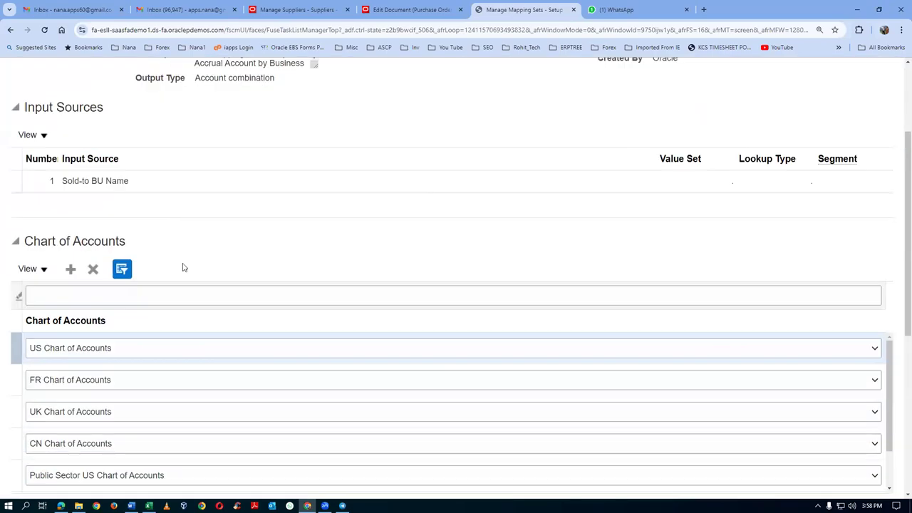
left_click(71, 221)
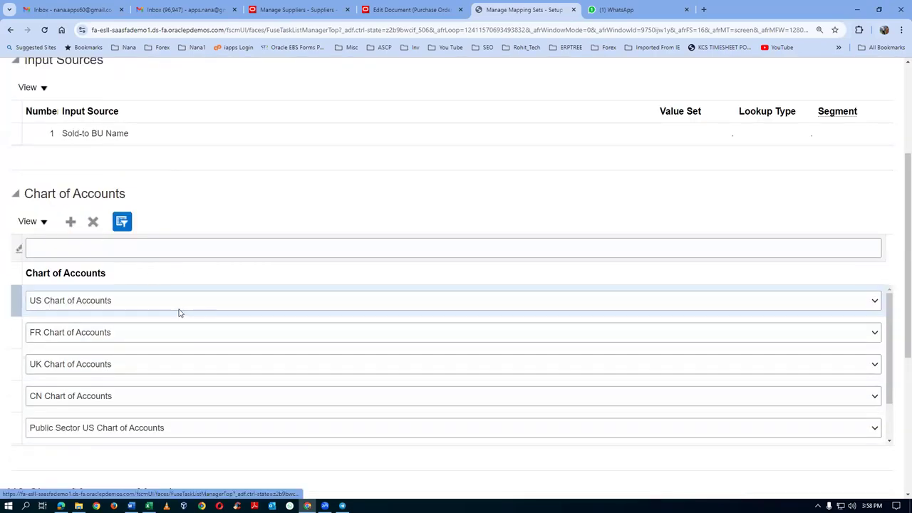
left_click(148, 341)
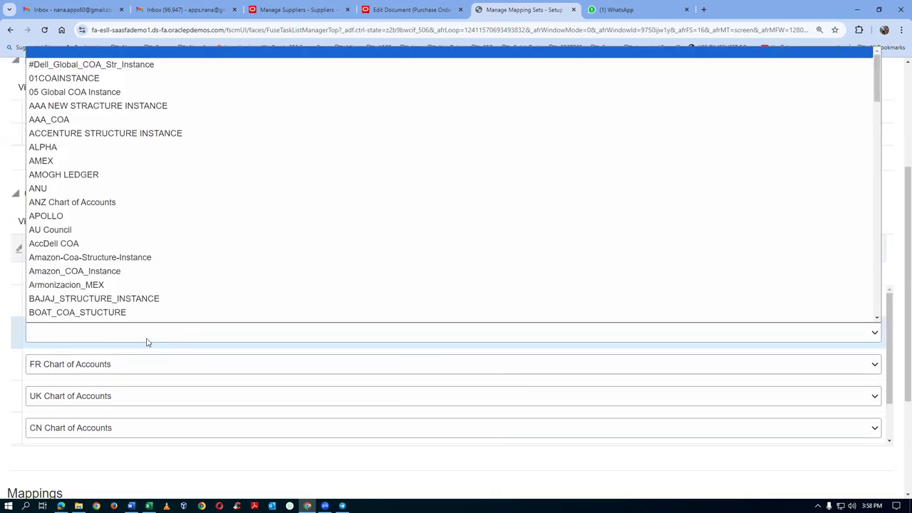
key("p")
key("Return")
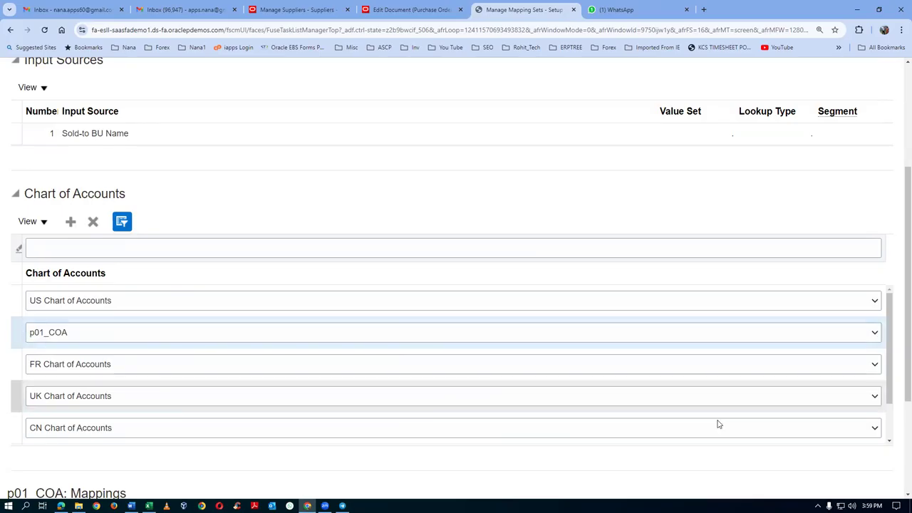
Step: Start a new p01_COA mapping row at its Sold-to BU Name input, then return to order 2000's distribution
scroll(899, 358, "down", 1)
scroll(898, 359, "down", 2)
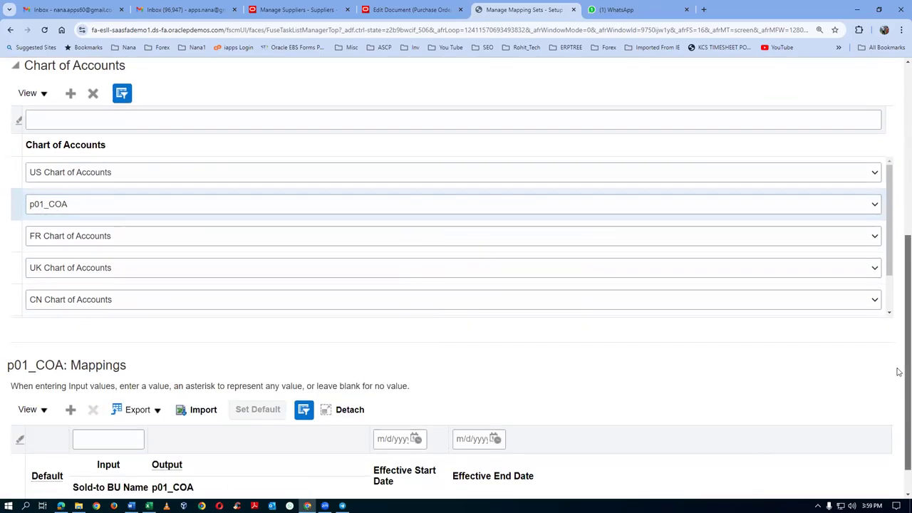
left_click(71, 370)
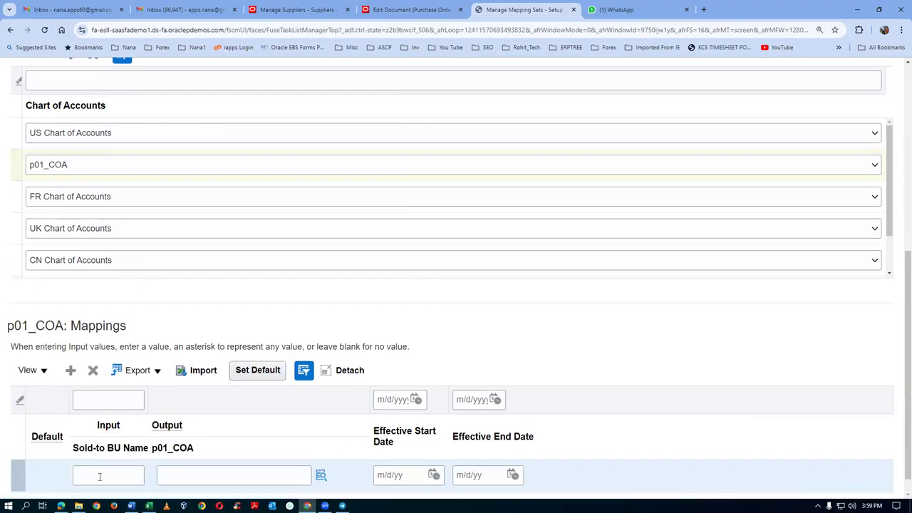
left_click(99, 477)
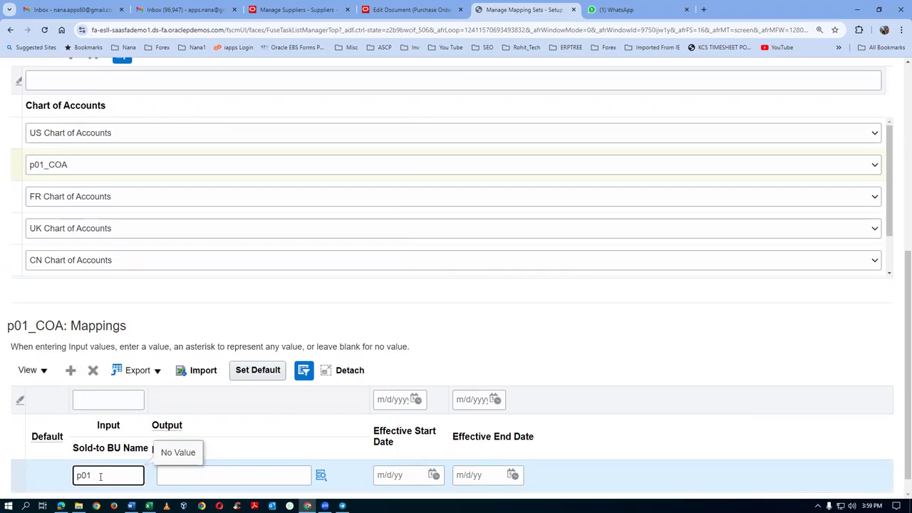
key("alt+Tab")
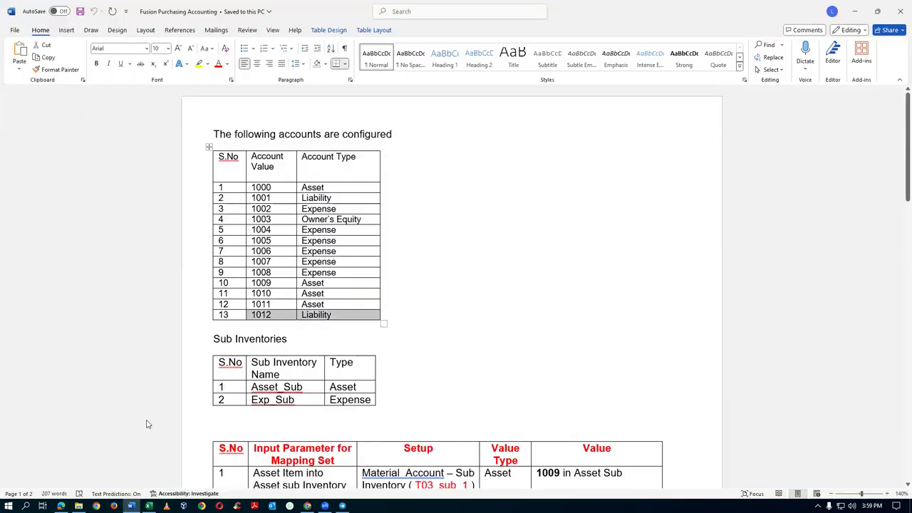
key("alt+Tab")
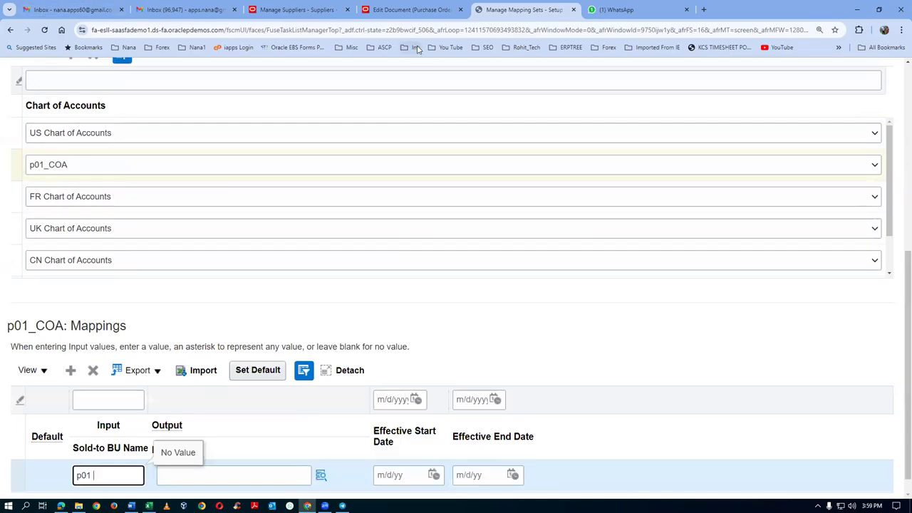
left_click(410, 9)
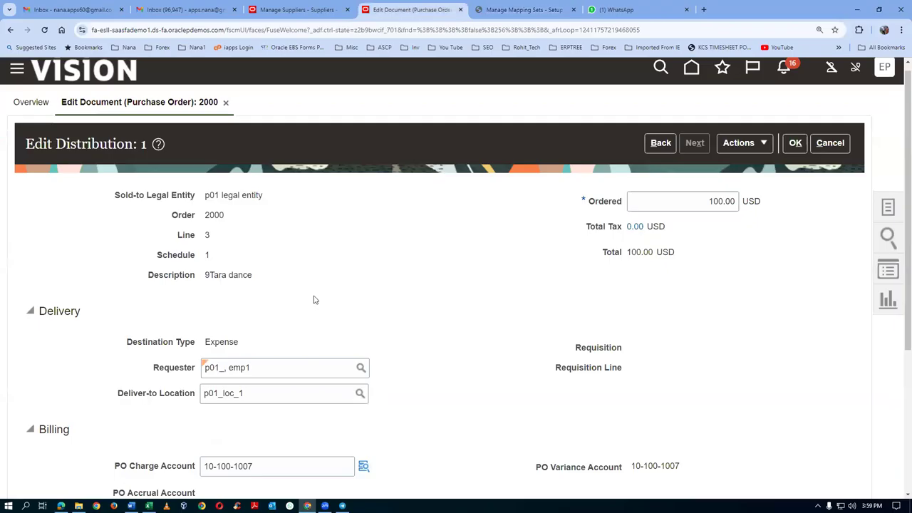
Step: Cancel the distribution, copy PO 2000's Requisitioning BU 'p01 business unit', and return to the mapping set
scroll(410, 260, "down", 1)
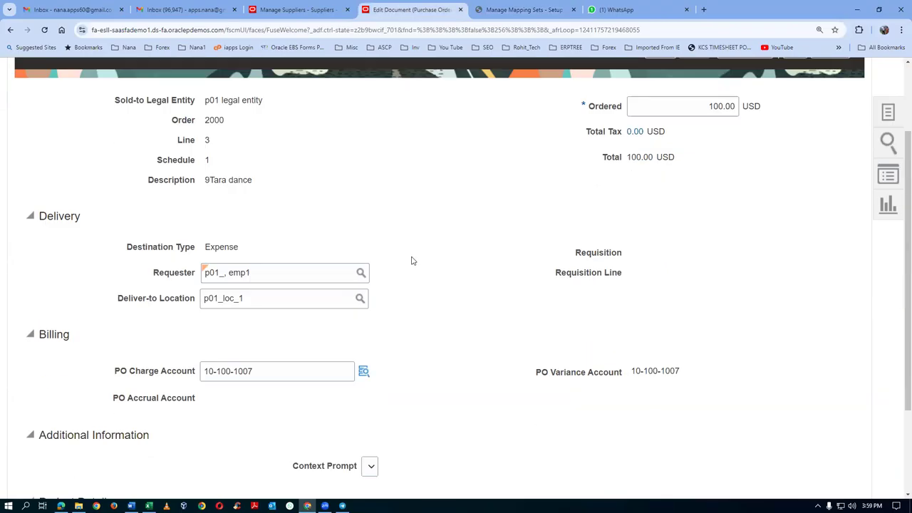
scroll(412, 262, "down", 2)
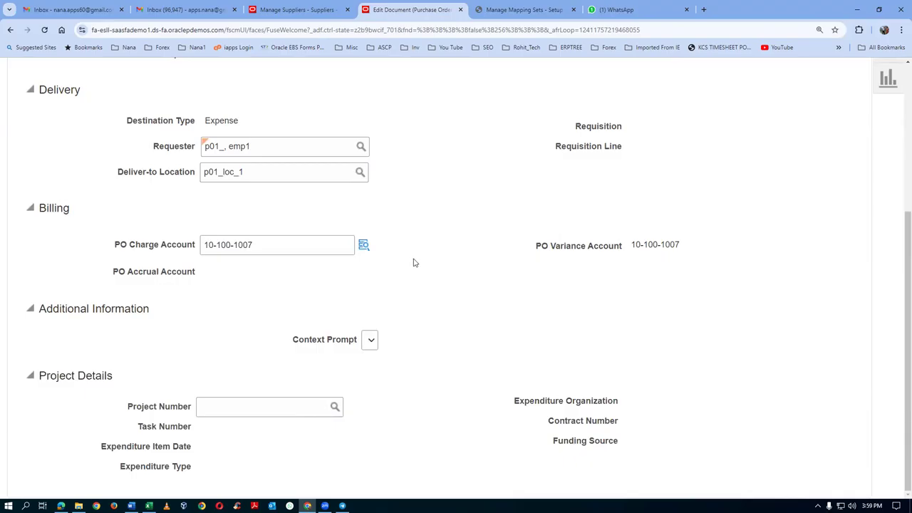
scroll(462, 271, "up", 3)
left_click(830, 151)
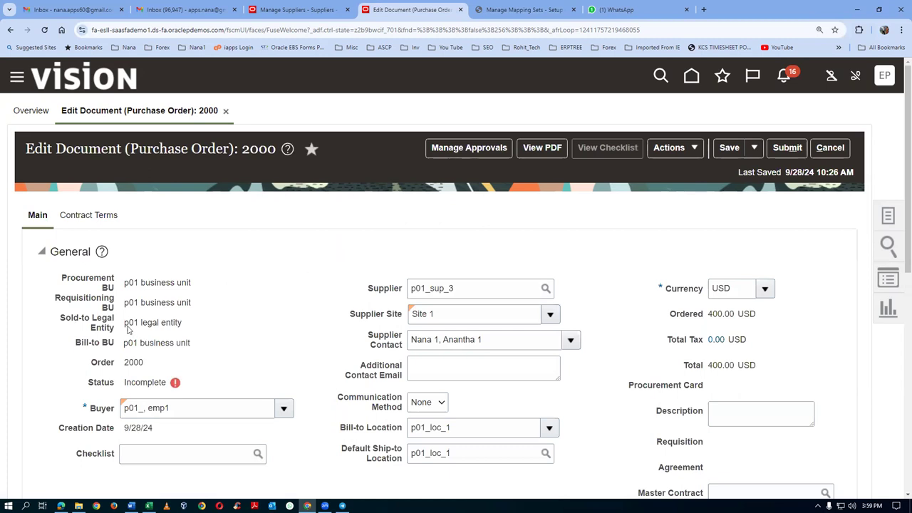
left_click_drag(125, 306, 187, 305)
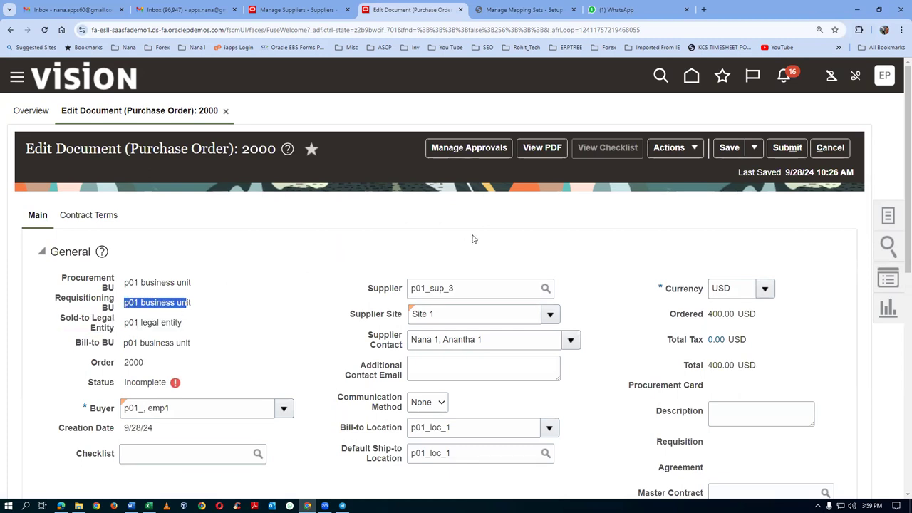
left_click(523, 9)
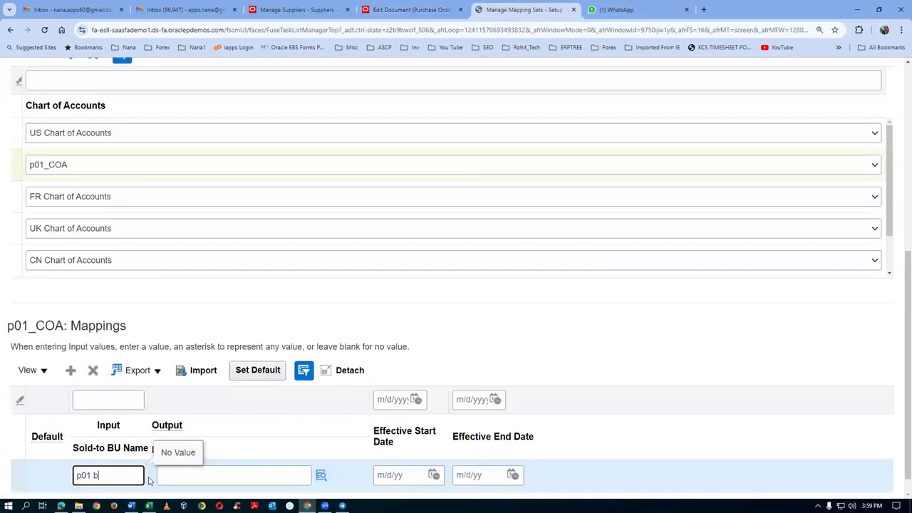
Step: Map 'p01 business unit' to account 10-100-1012 under p01_COA, save the mapping set, and return to PO 2000
type("p01 business unit")
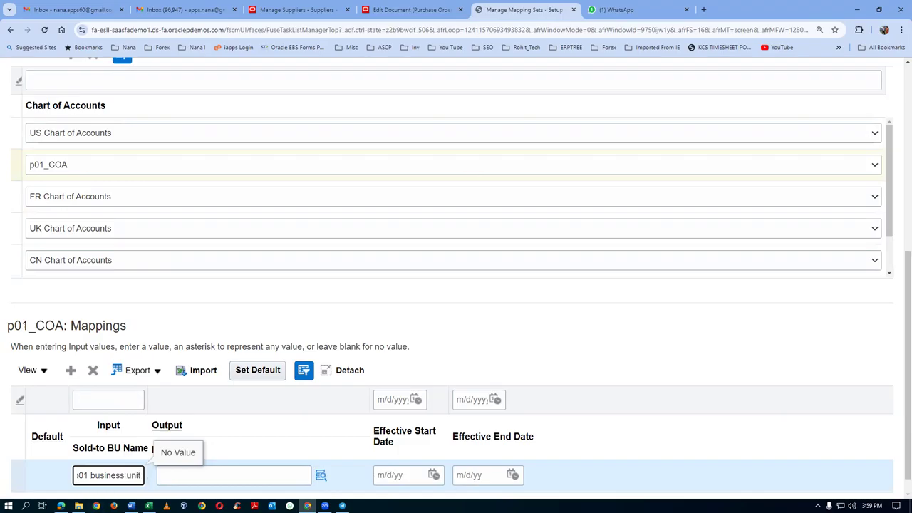
left_click(230, 482)
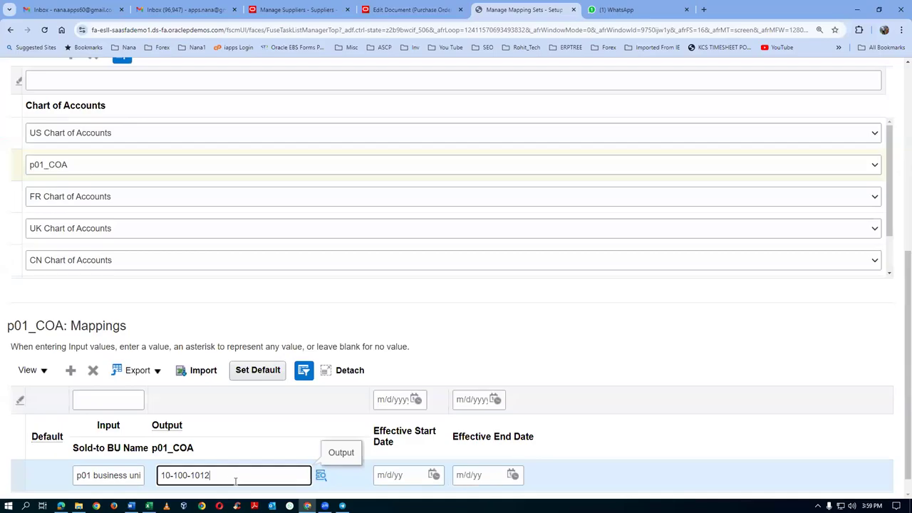
key("Tab")
scroll(171, 233, "up", 3)
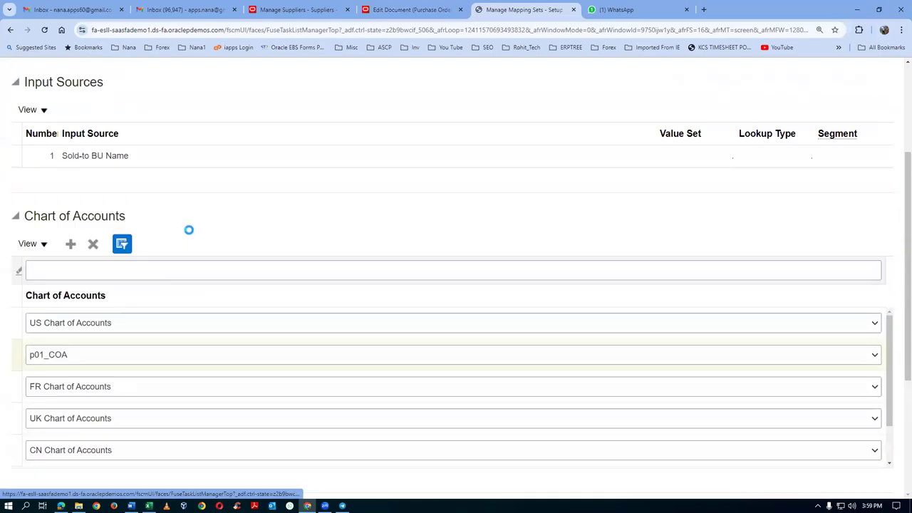
scroll(206, 193, "up", 4)
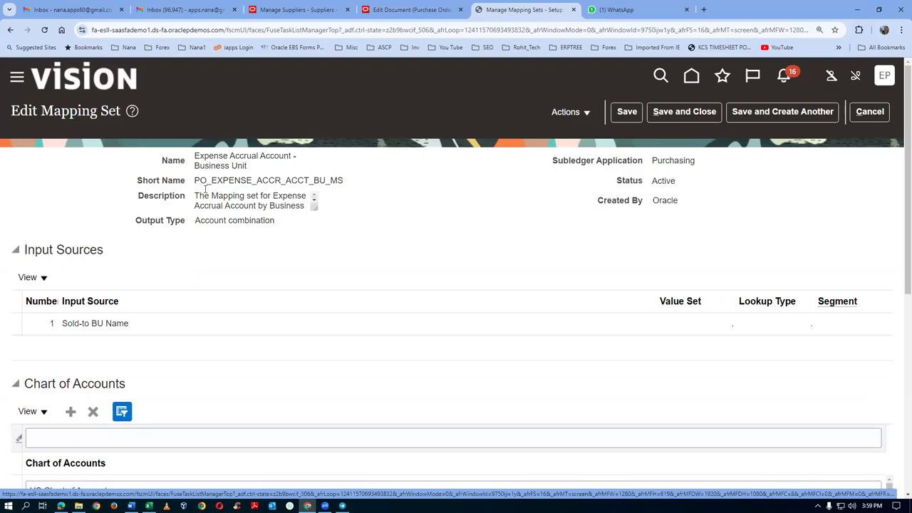
left_click(688, 112)
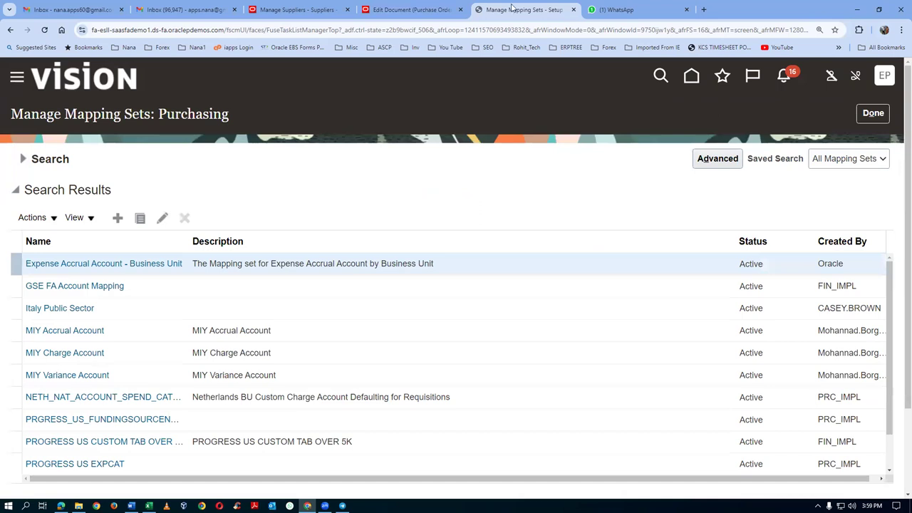
left_click(431, 10)
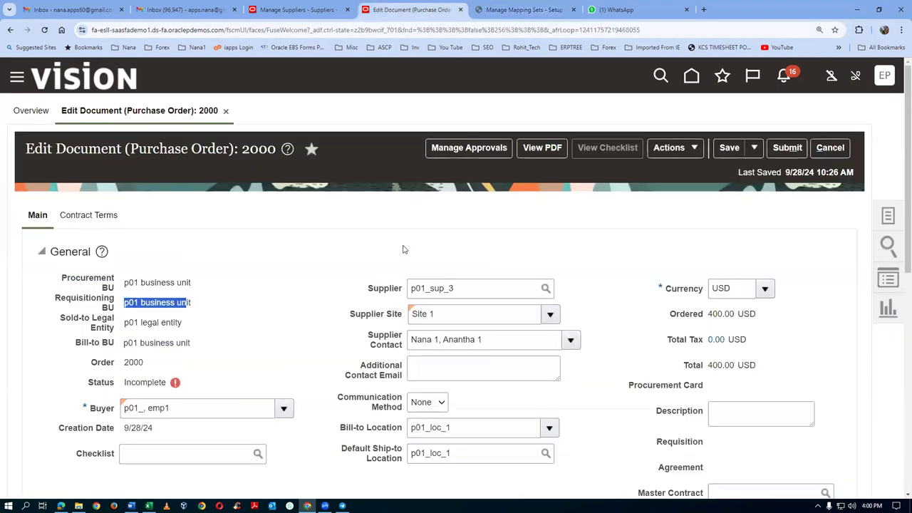
Step: Open line 3's distribution and rebuild its accounts
scroll(403, 250, "down", 7)
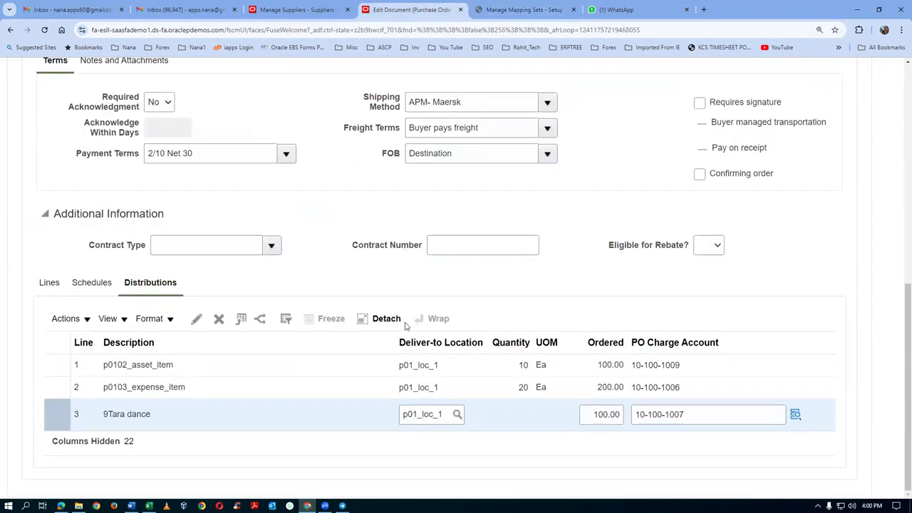
left_click(197, 319)
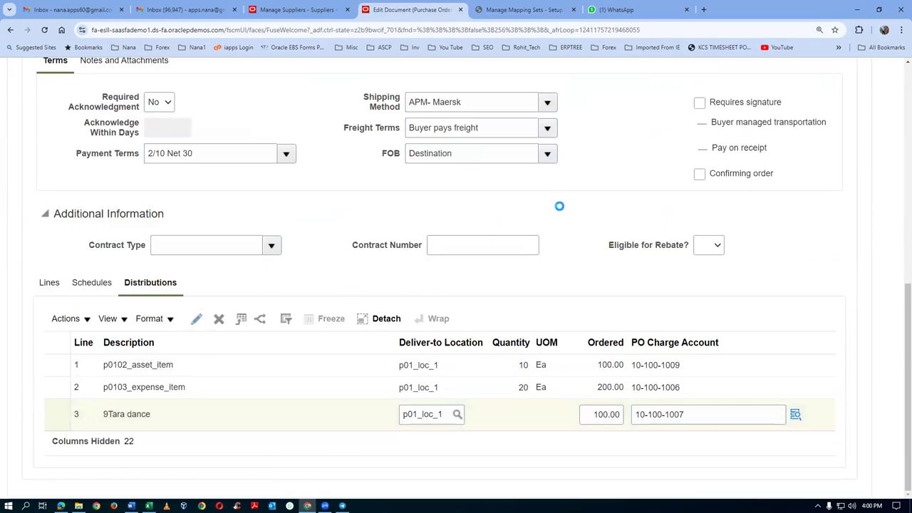
scroll(592, 273, "down", 3)
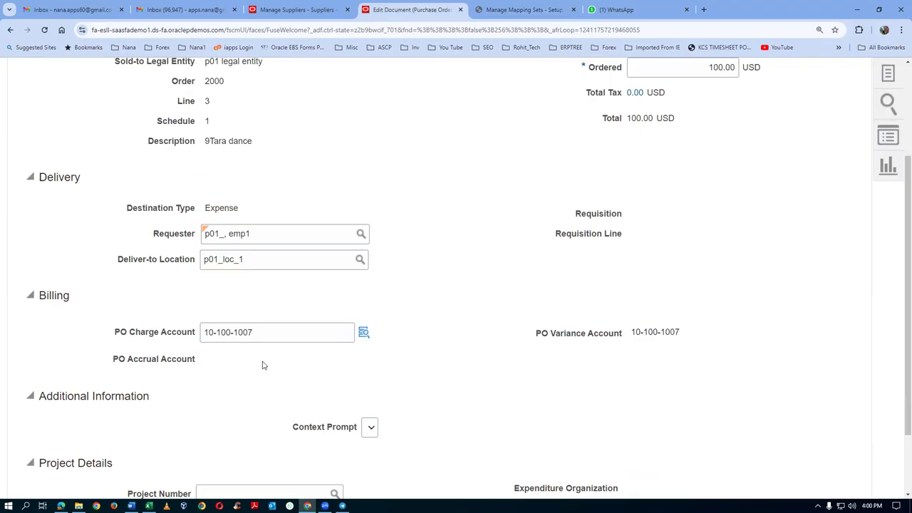
mouse_move(258, 363)
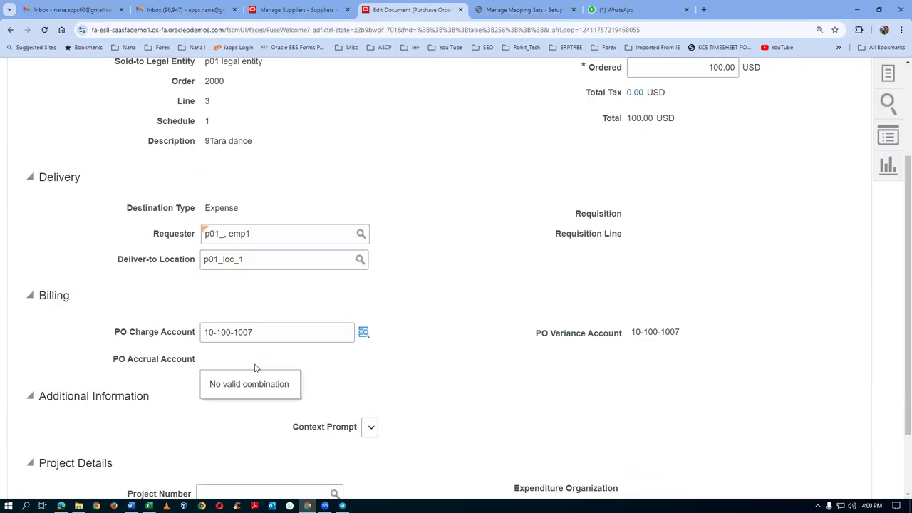
scroll(255, 368, "up", 3)
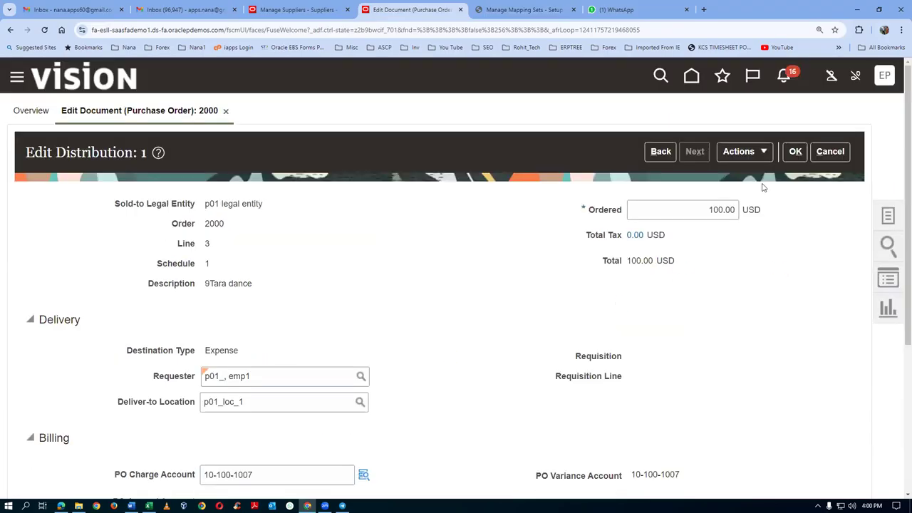
left_click(741, 151)
left_click(738, 175)
Step: Check charge account 10-100-1007 and accrual account 10-100-1012, then confirm the distribution
scroll(342, 282, "down", 2)
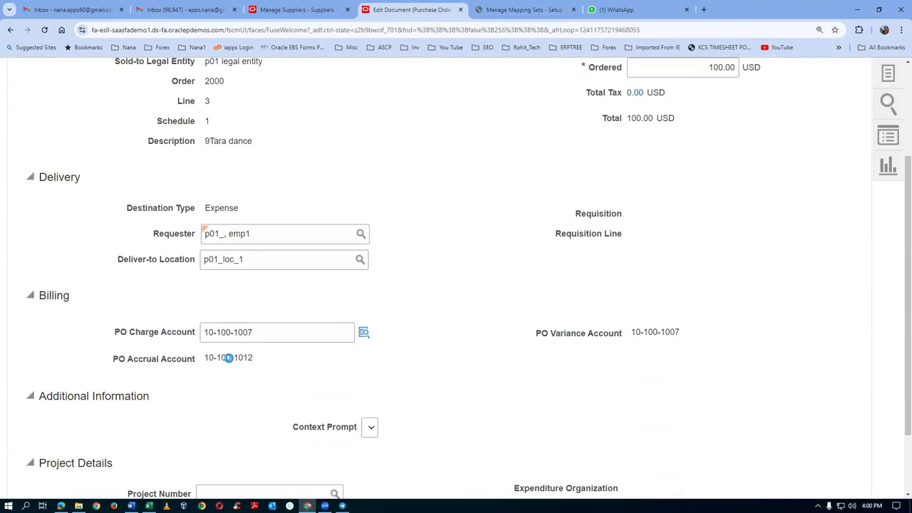
mouse_move(246, 360)
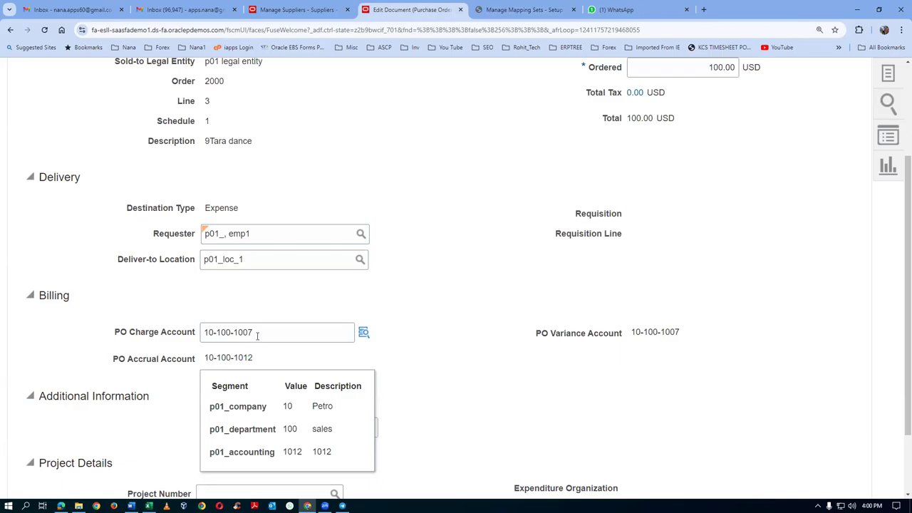
left_click(258, 335)
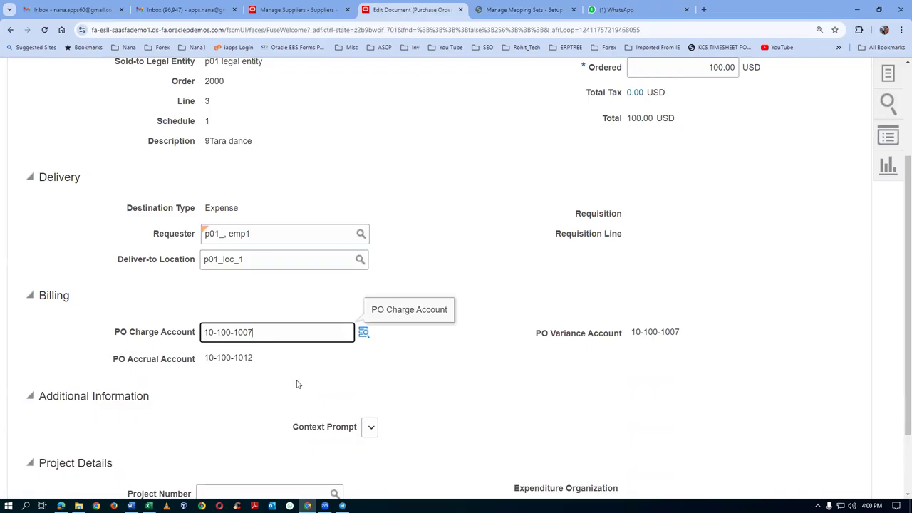
left_click(207, 356)
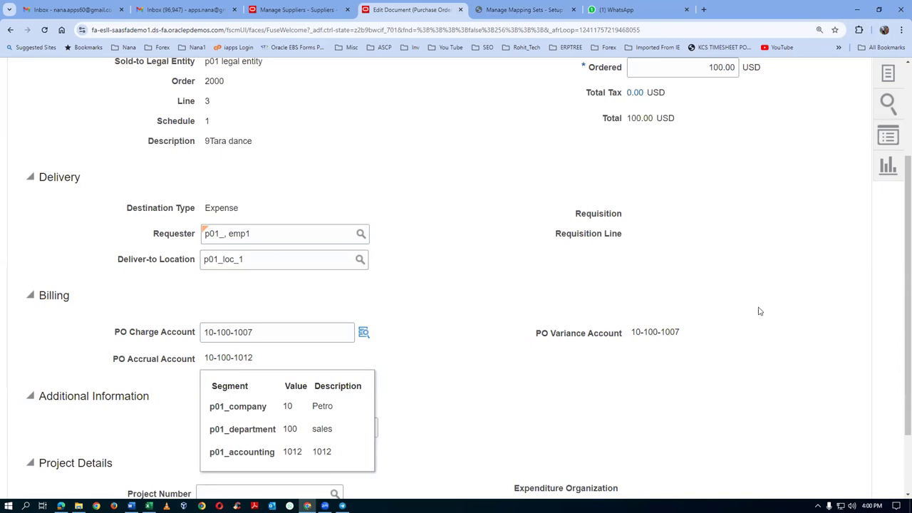
scroll(688, 258, "up", 2)
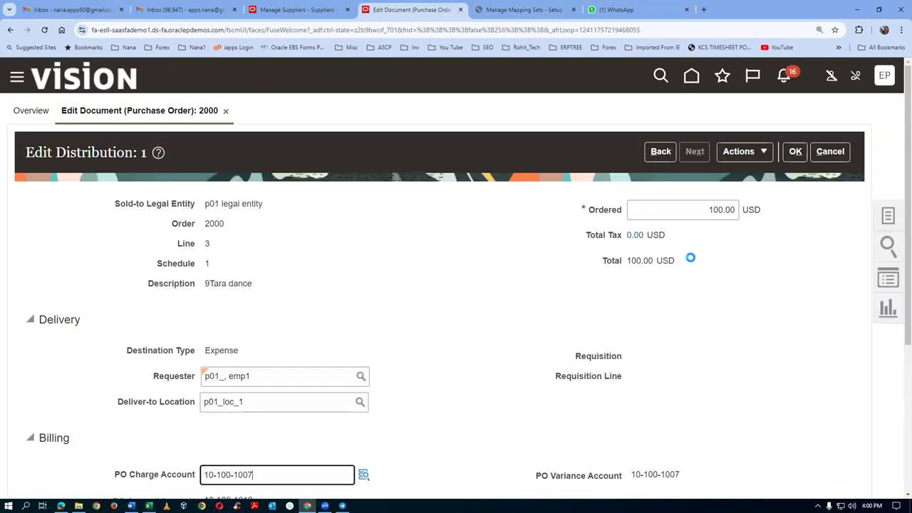
left_click(796, 152)
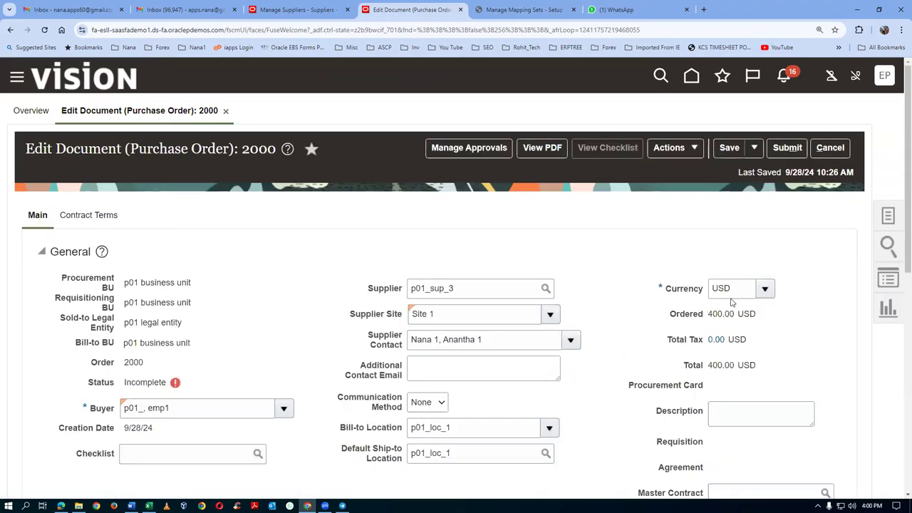
key("alt+Tab")
key("alt+Tab")
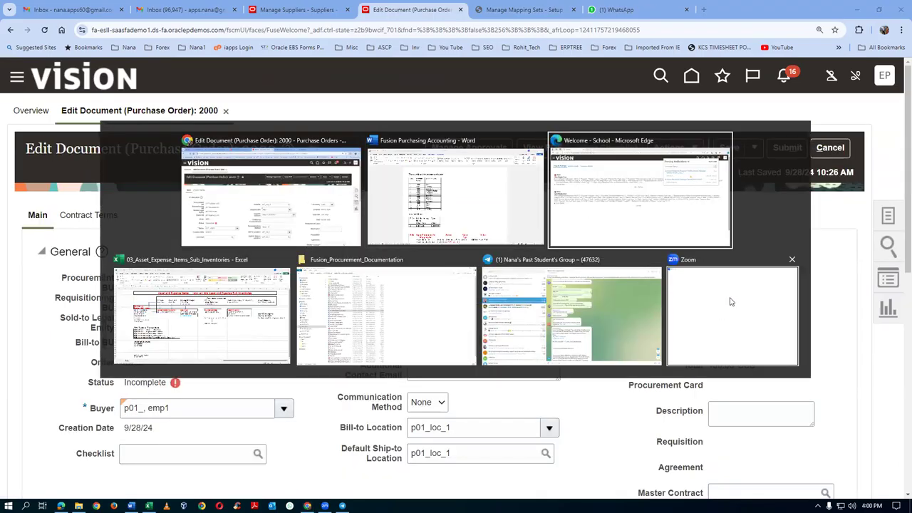
key("alt+Tab")
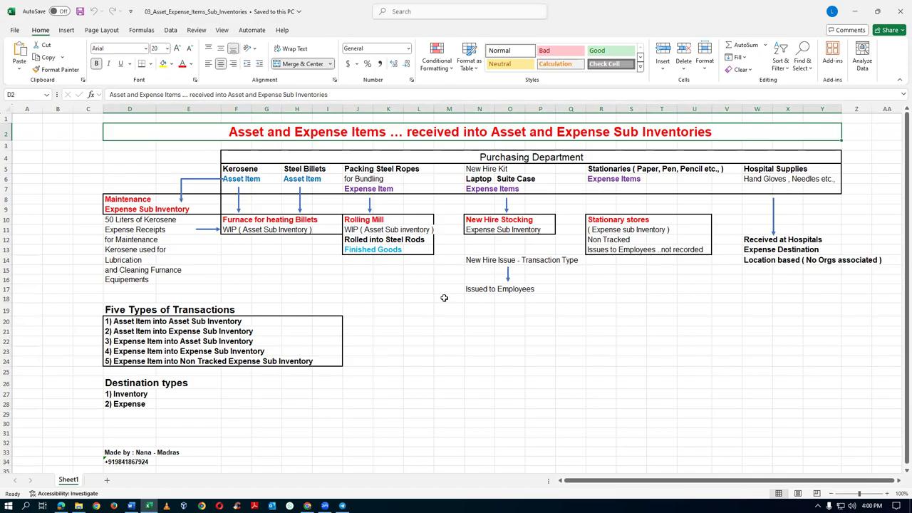
left_click(136, 404)
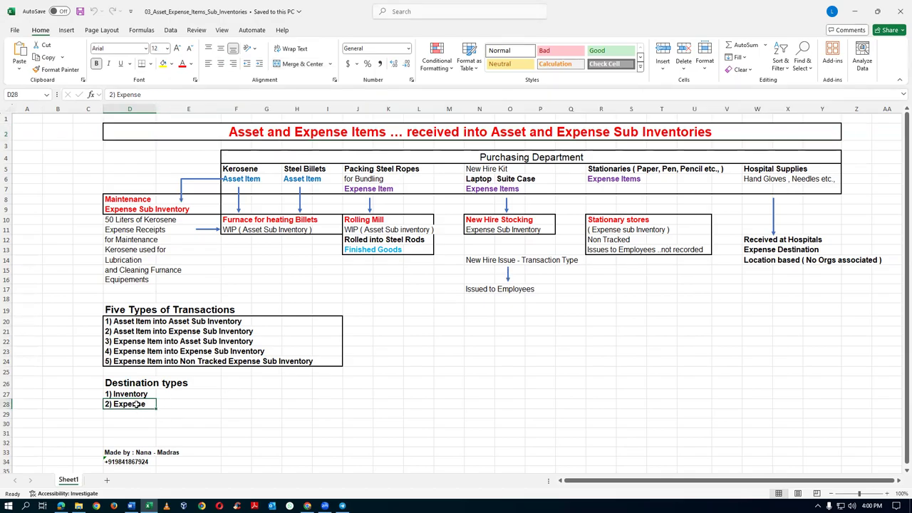
left_click(136, 395)
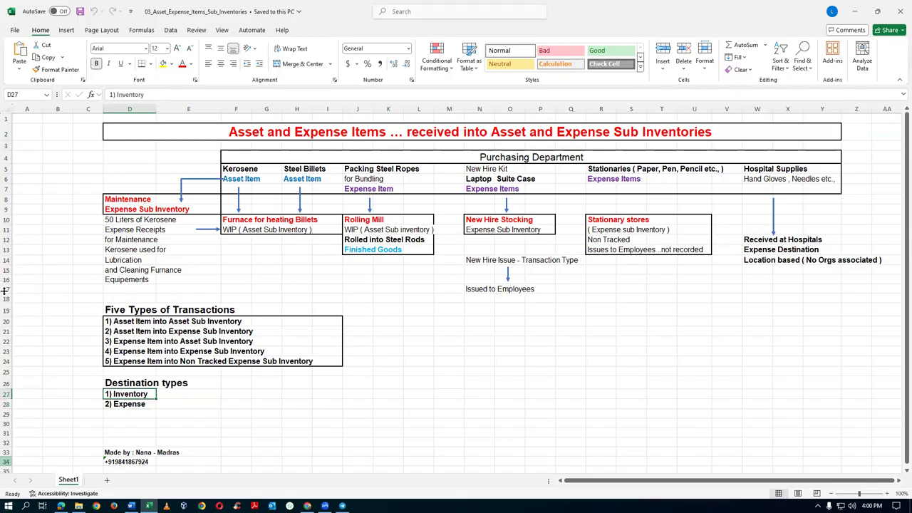
left_click_drag(6, 321, 7, 351)
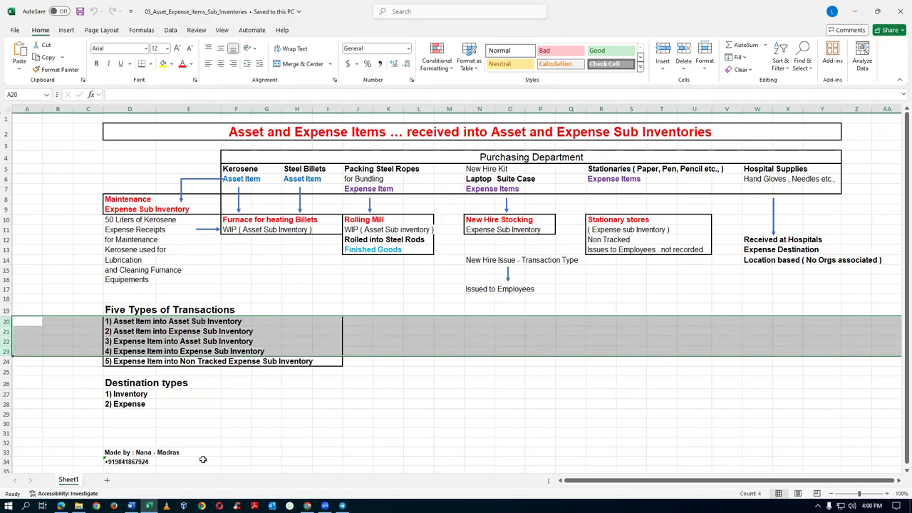
left_click(140, 403)
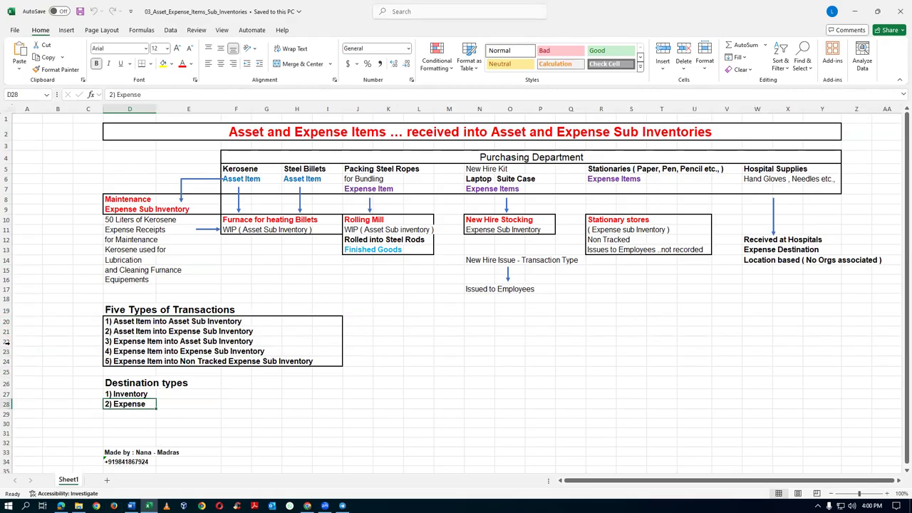
left_click_drag(7, 322, 7, 351)
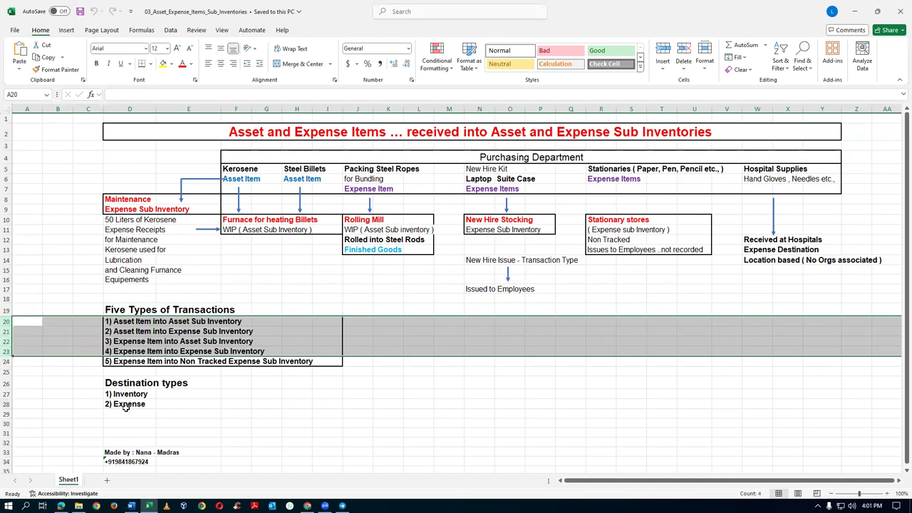
left_click(125, 405)
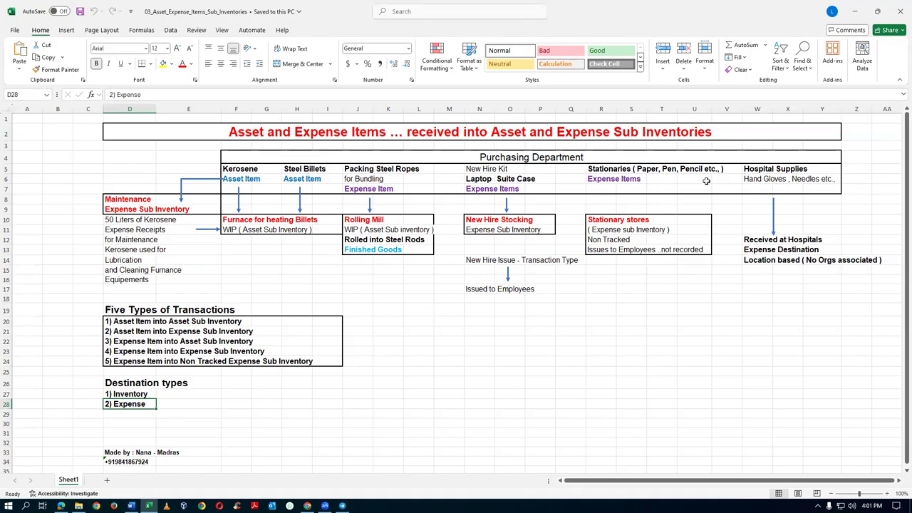
left_click(758, 169)
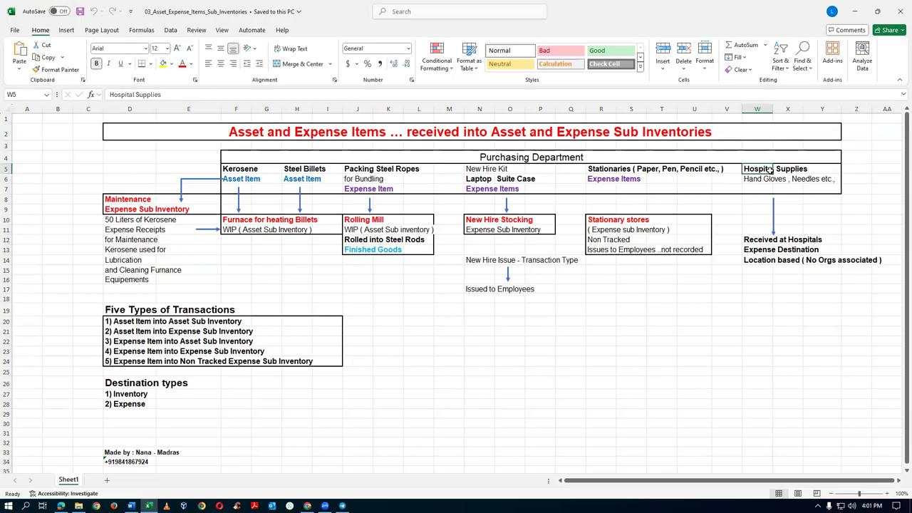
left_click(758, 180)
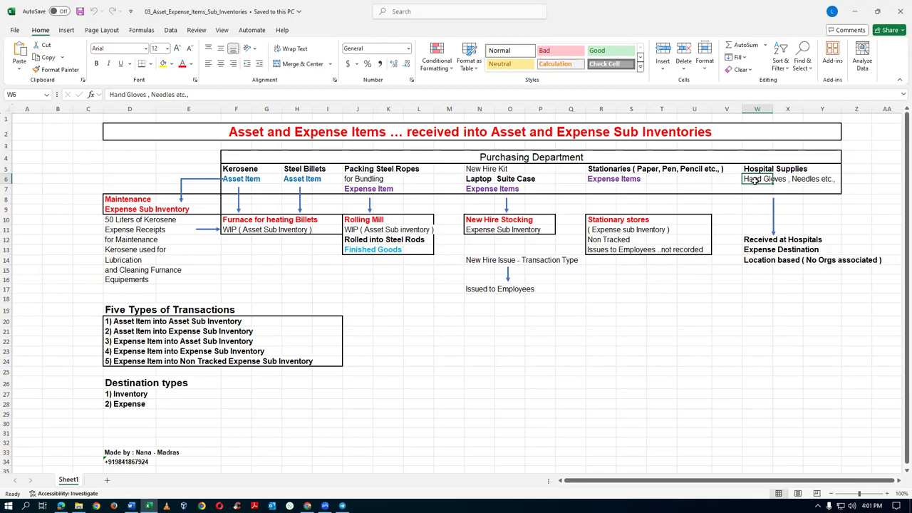
left_click_drag(756, 180, 818, 178)
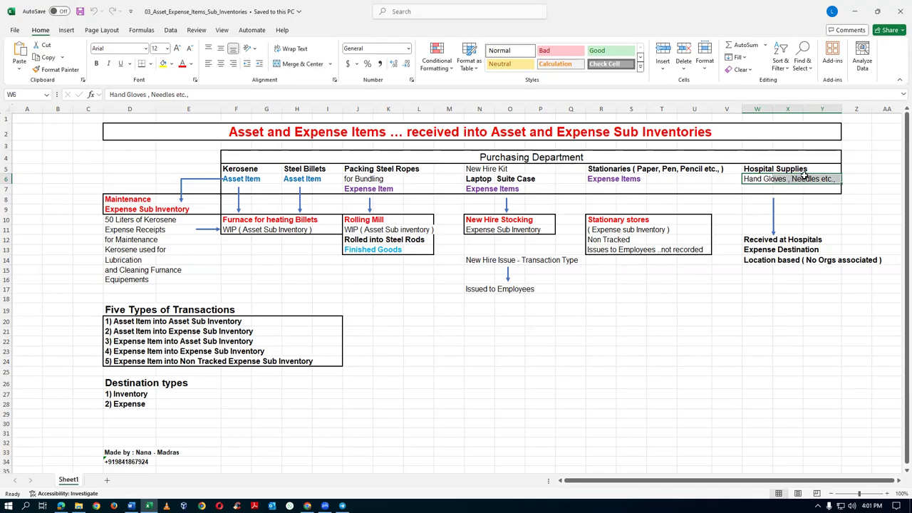
left_click(750, 249)
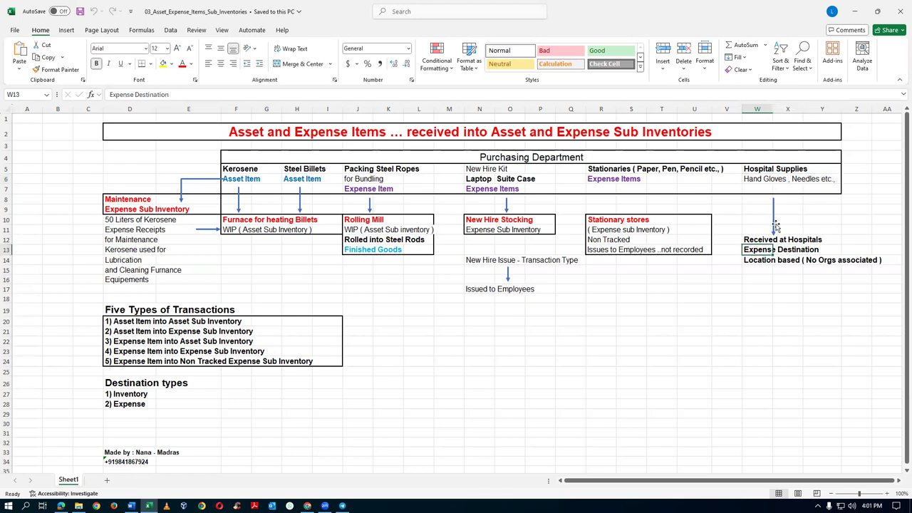
left_click_drag(748, 171, 818, 253)
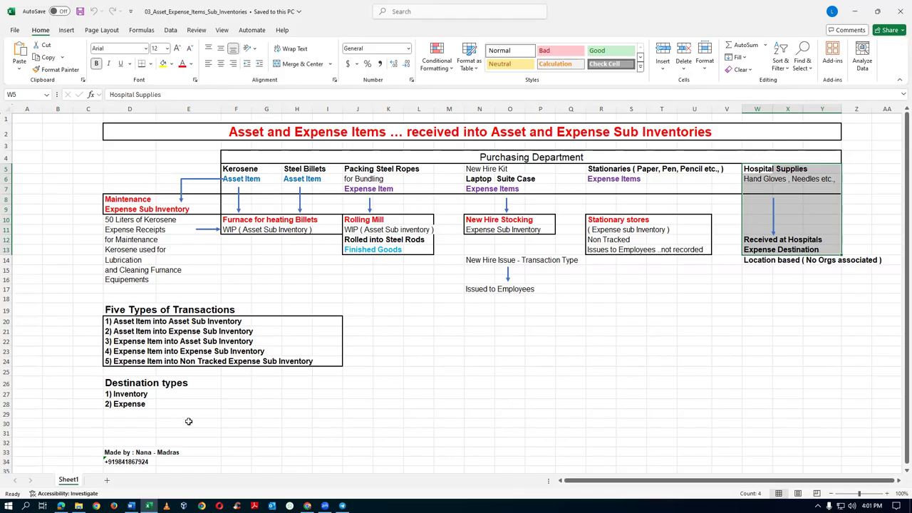
left_click(120, 405)
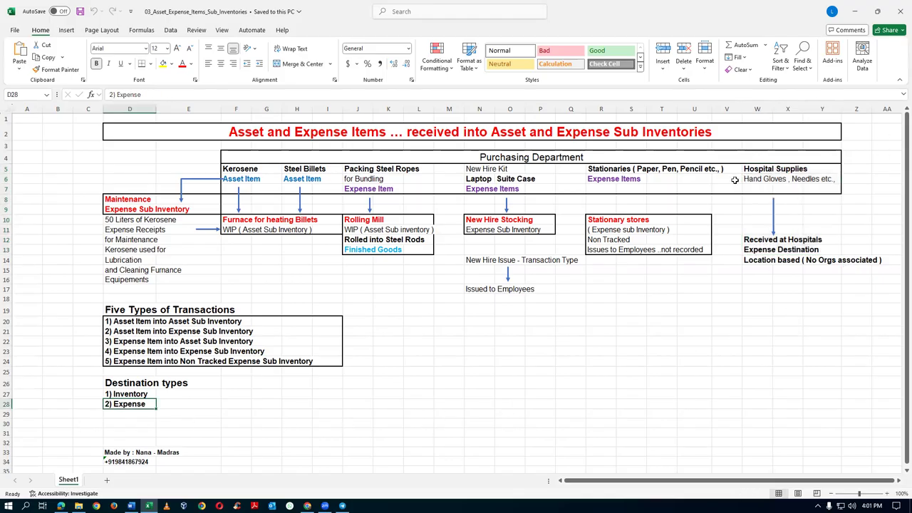
left_click_drag(753, 170, 824, 262)
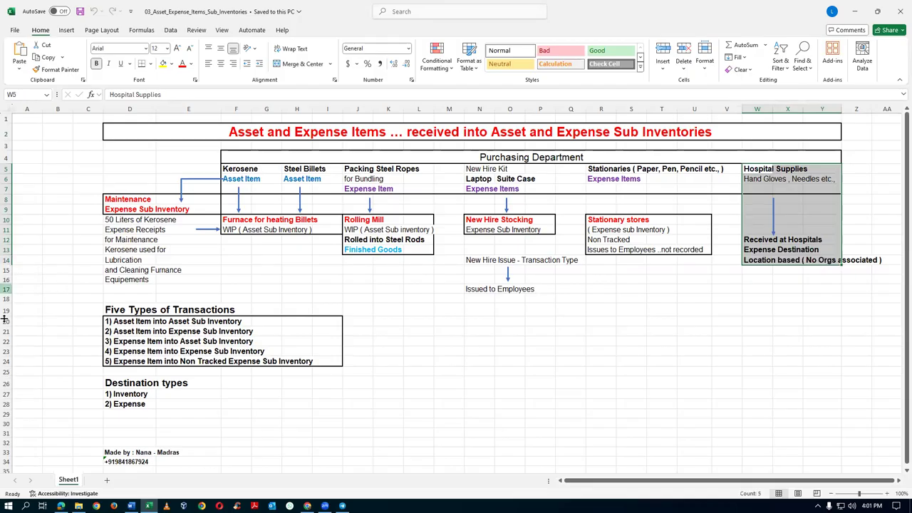
left_click_drag(5, 321, 19, 353)
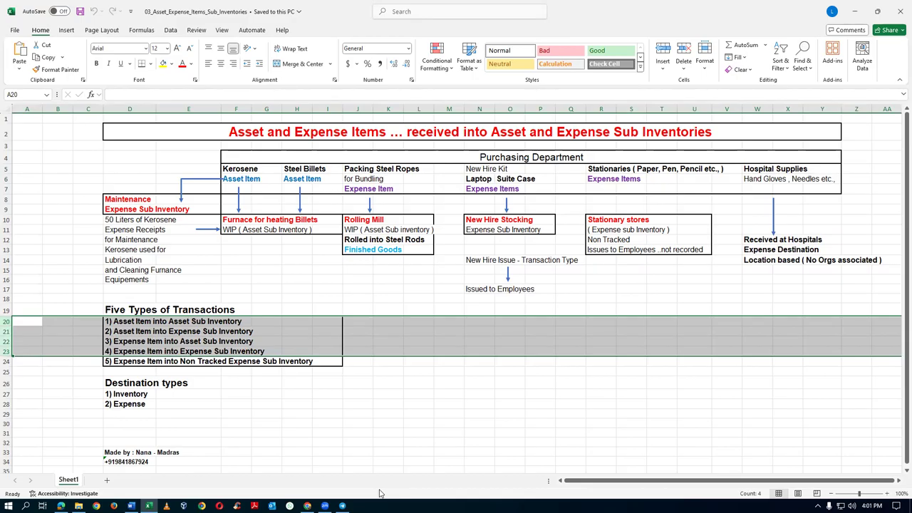
left_click(143, 404)
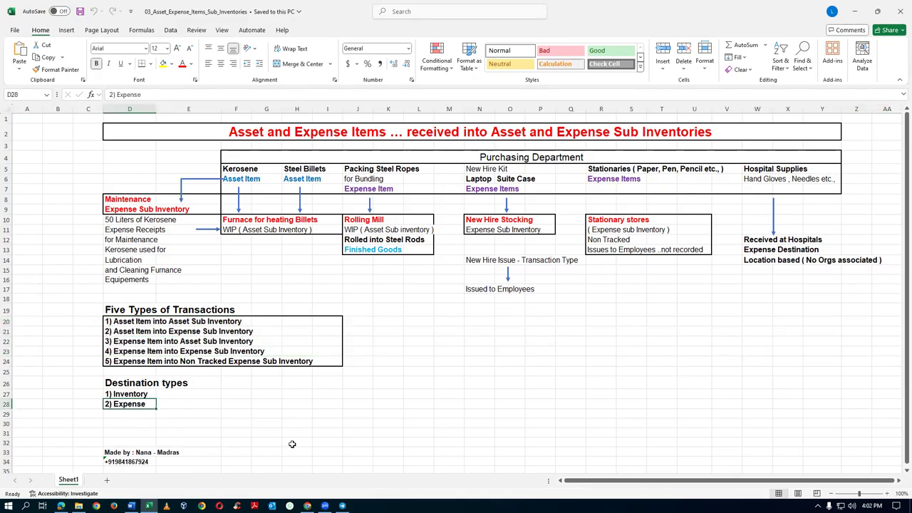
key("alt+Tab")
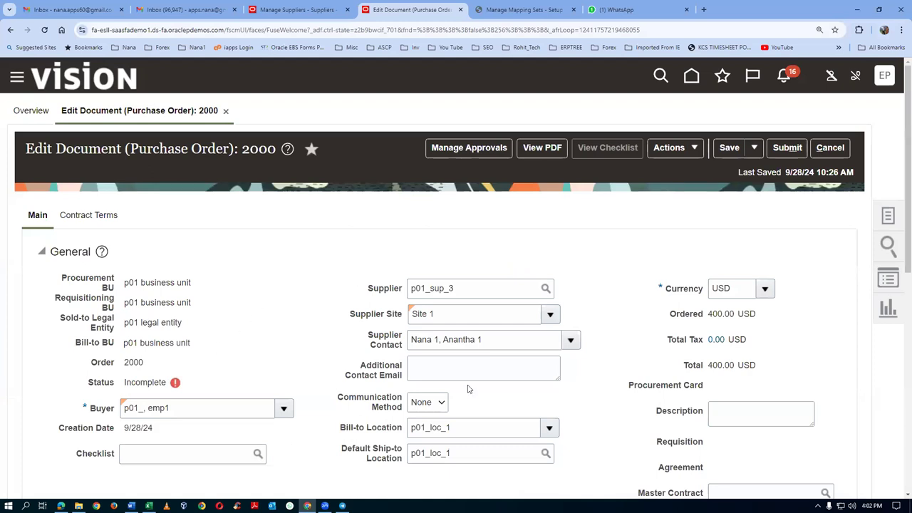
Step: Save purchase order 2000 and close the mapping sets page
scroll(565, 367, "down", 6)
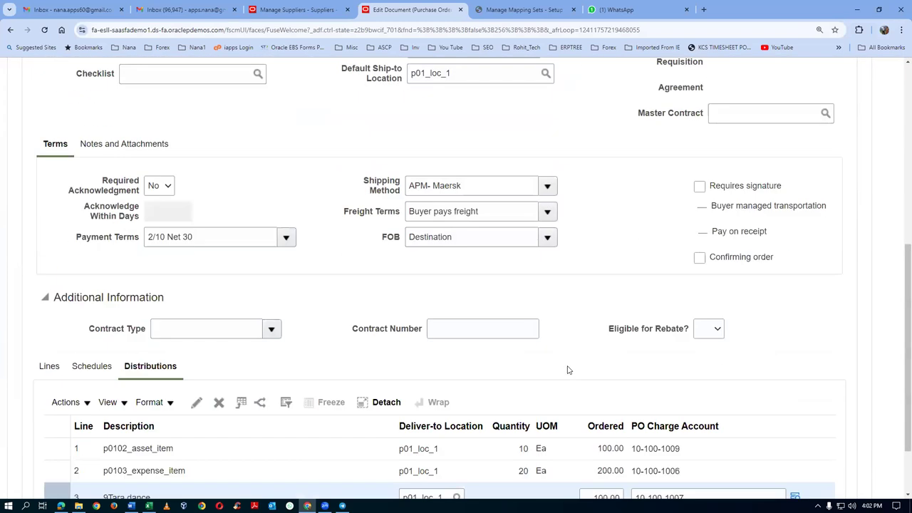
scroll(569, 371, "up", 7)
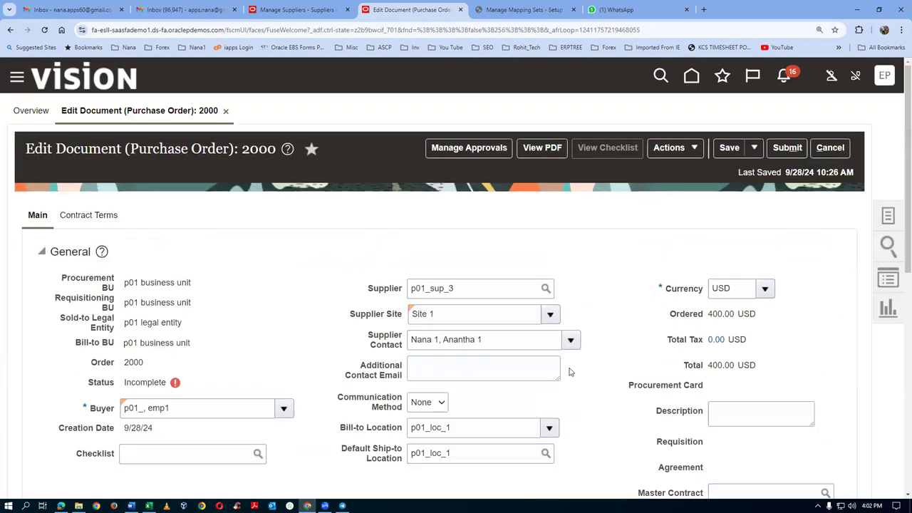
left_click(728, 148)
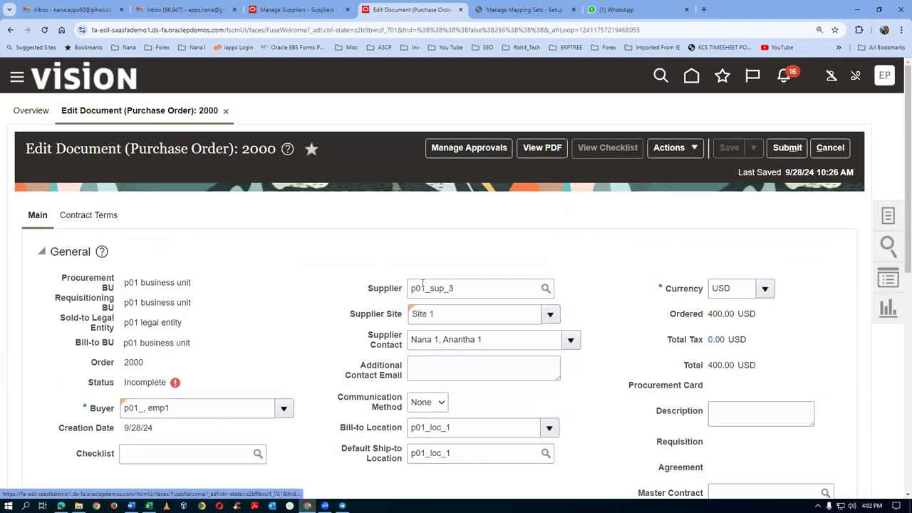
left_click(489, 14)
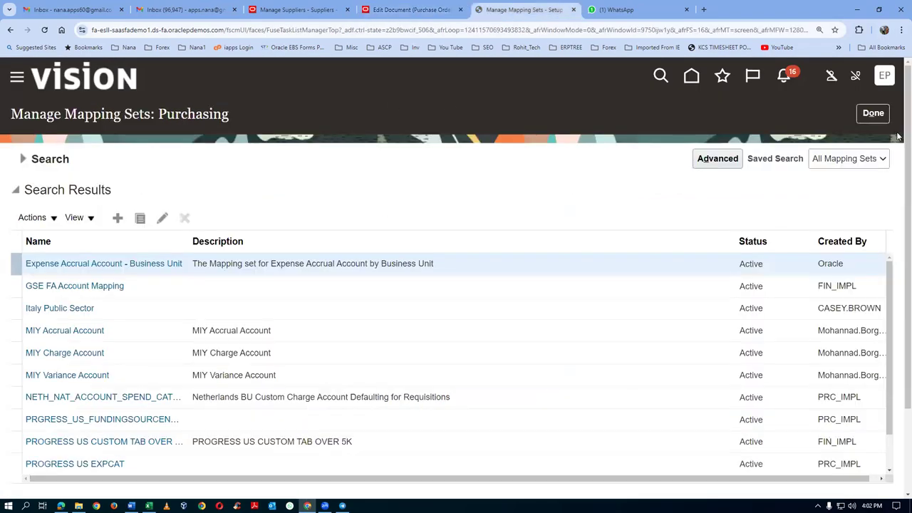
left_click(874, 112)
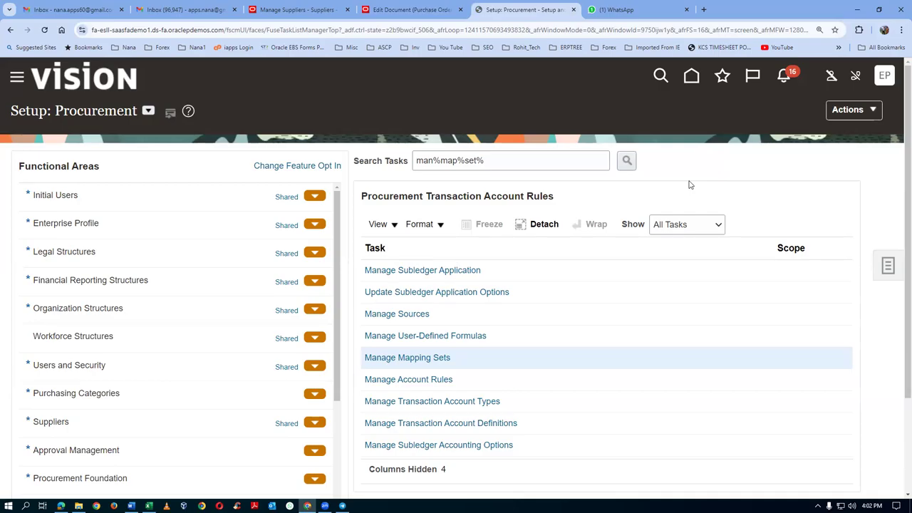
Step: Search setup tasks for 'man%doc%a' and open Manage Purchasing Document Approvals
left_click(889, 267)
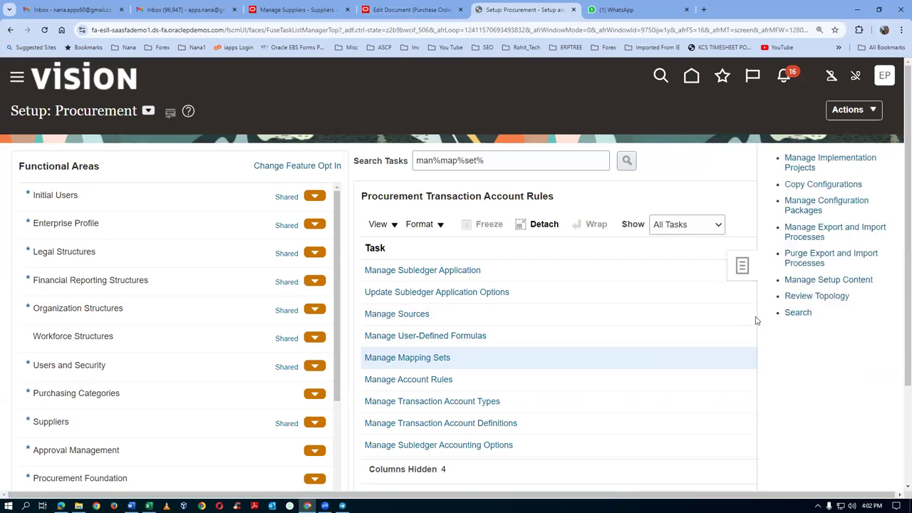
left_click(798, 313)
left_click(254, 170)
type("man%")
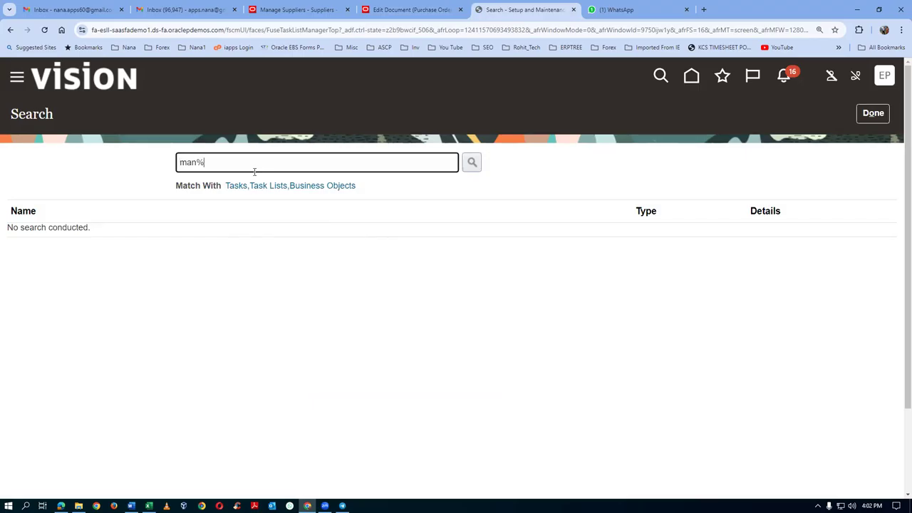
type("doc%app%")
key("Return")
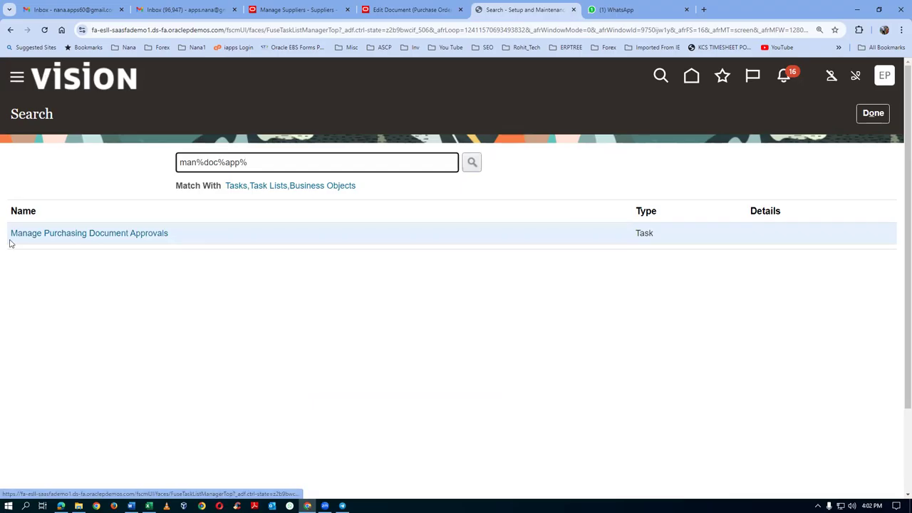
left_click(41, 239)
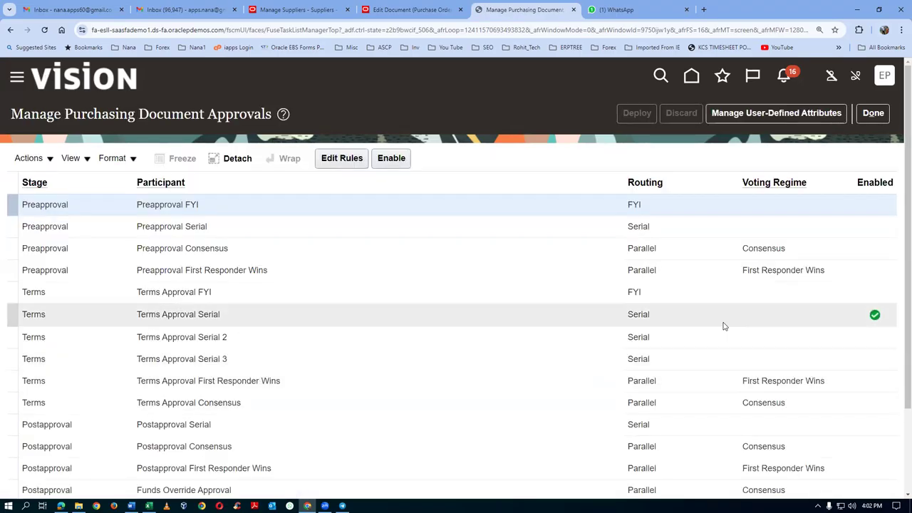
Step: Disable Terms Approval Serial and enable Terms Approval Serial 3
left_click(430, 319)
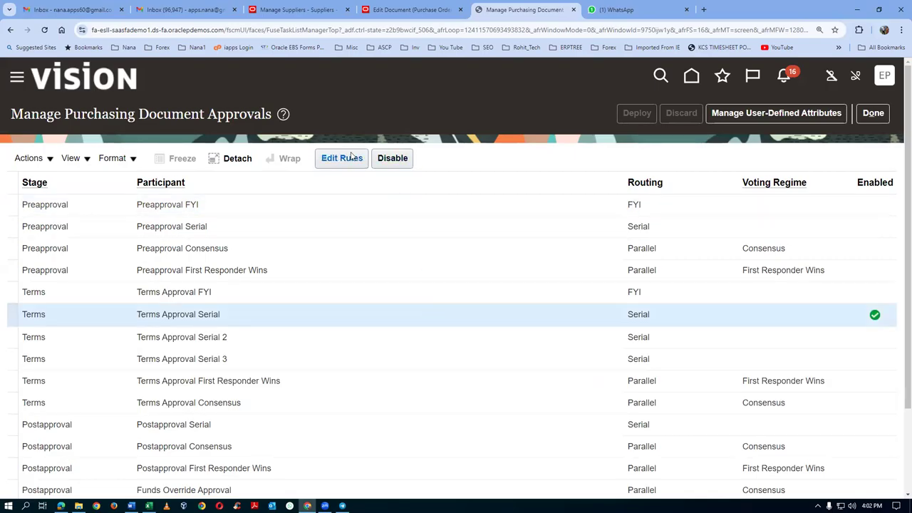
left_click(392, 159)
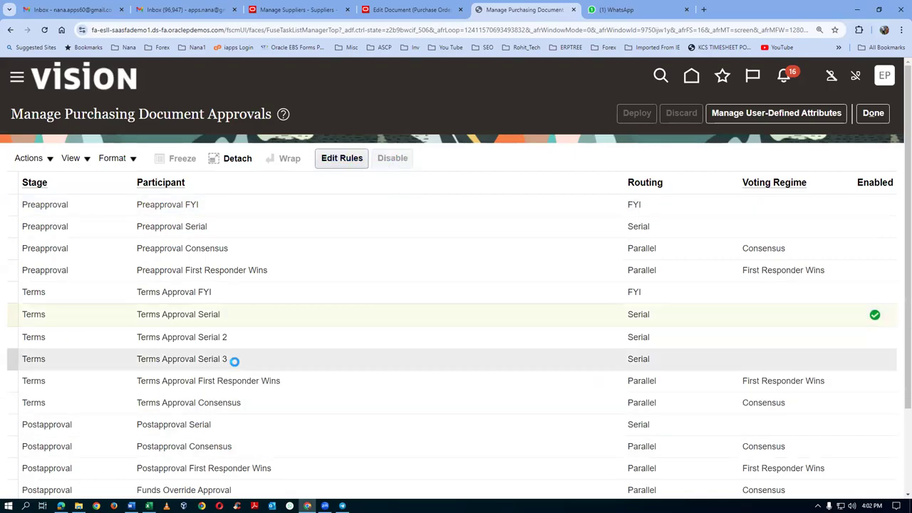
scroll(234, 363, "down", 1)
left_click(250, 291)
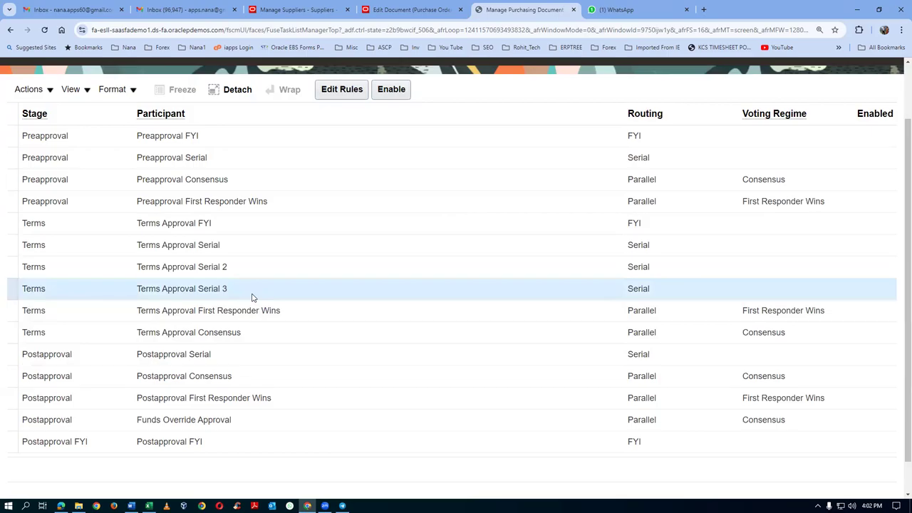
left_click(392, 89)
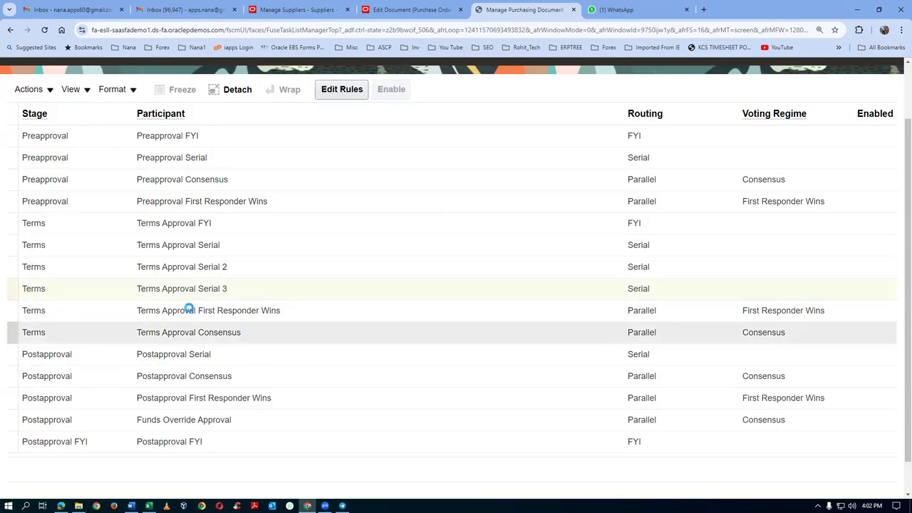
Step: Create an always-applying rule named 'auto approval' for Terms Approval Serial 3
left_click(348, 89)
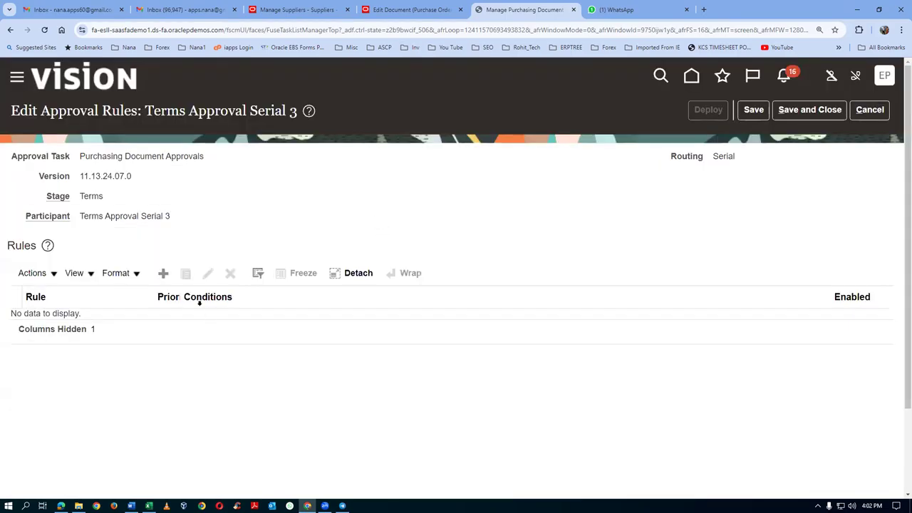
left_click(163, 273)
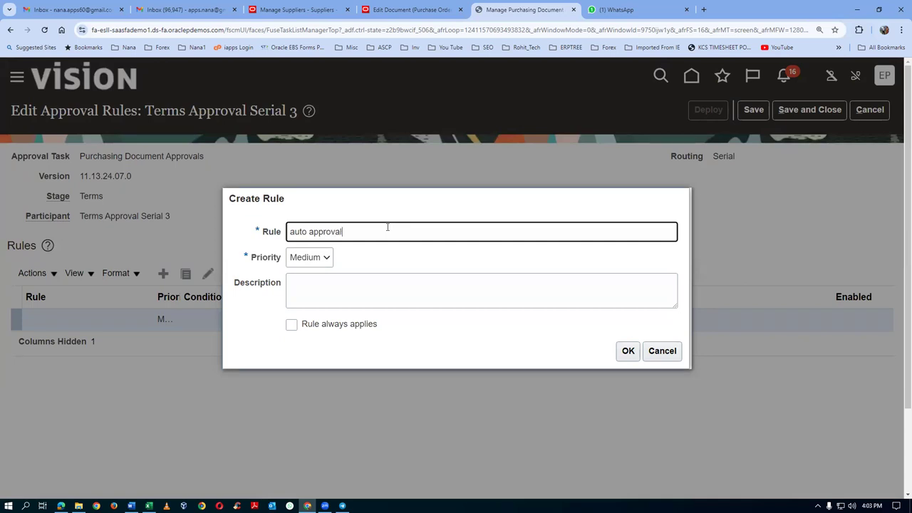
key("ctrl+a")
key("ctrl+c")
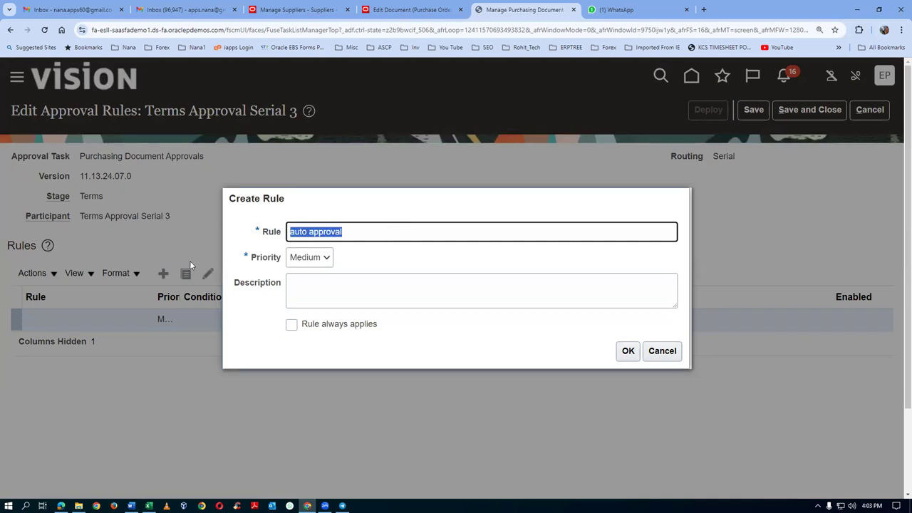
left_click(297, 295)
key("ctrl+v")
left_click(292, 324)
left_click(627, 353)
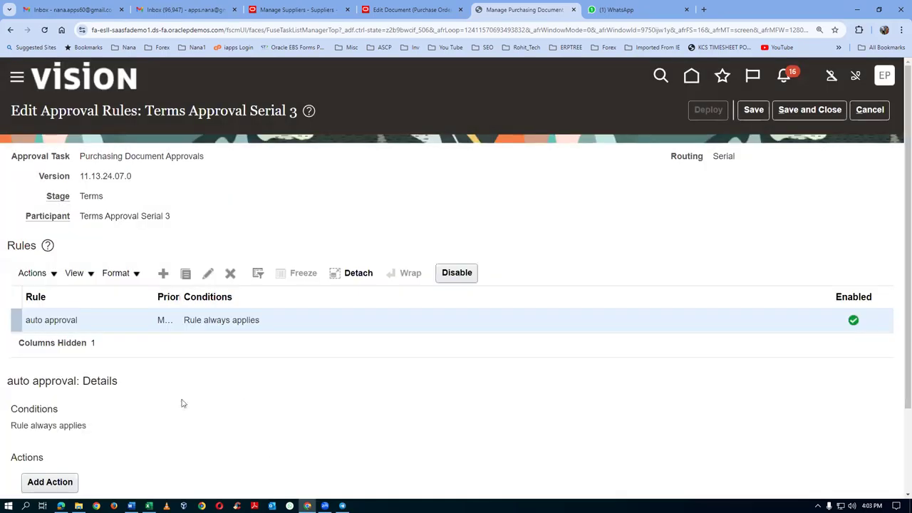
Step: Give the auto approval rule an Automatic action that approves requests
scroll(164, 417, "down", 2)
left_click(25, 388)
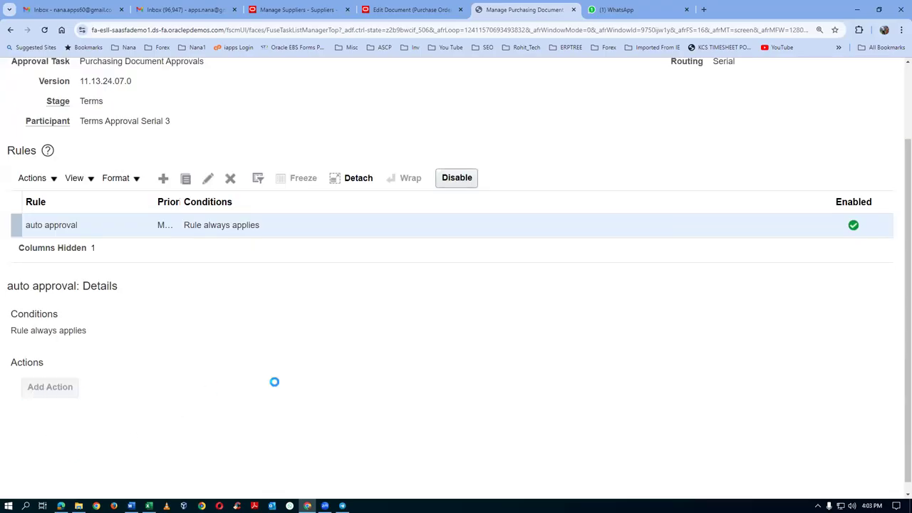
left_click(442, 243)
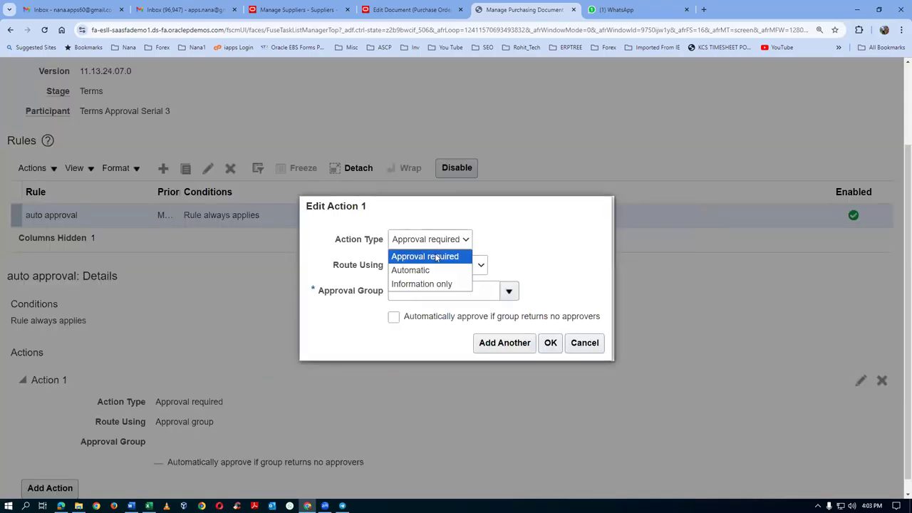
left_click(432, 270)
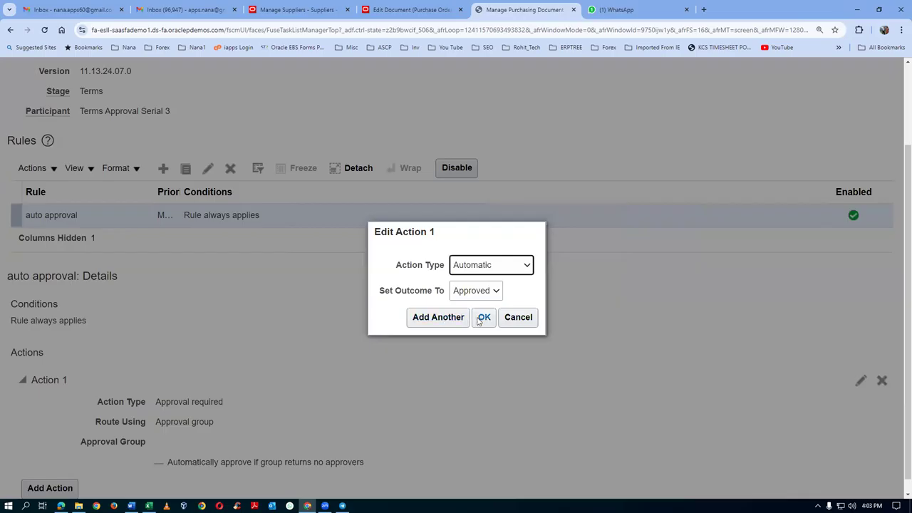
left_click(484, 317)
Step: Save and deploy the rule changes, then return to purchase order 2000
scroll(574, 406, "up", 2)
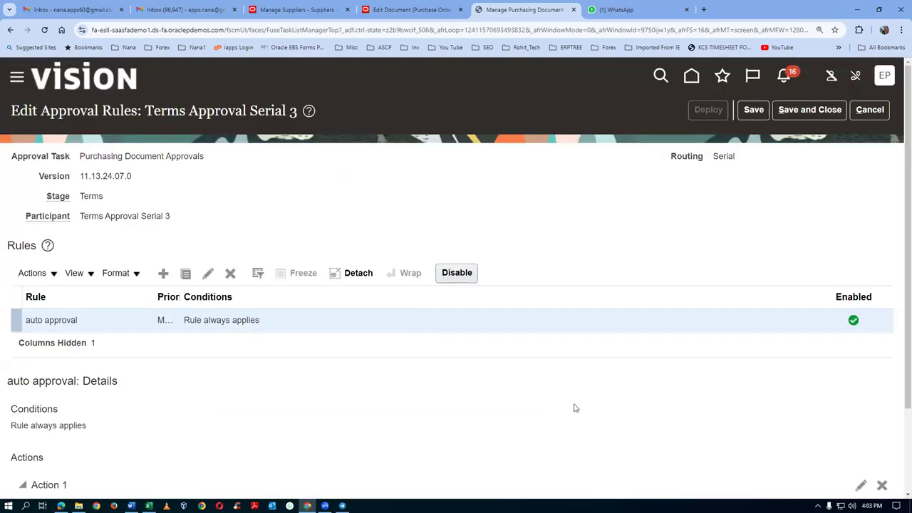
left_click(753, 110)
left_click(708, 110)
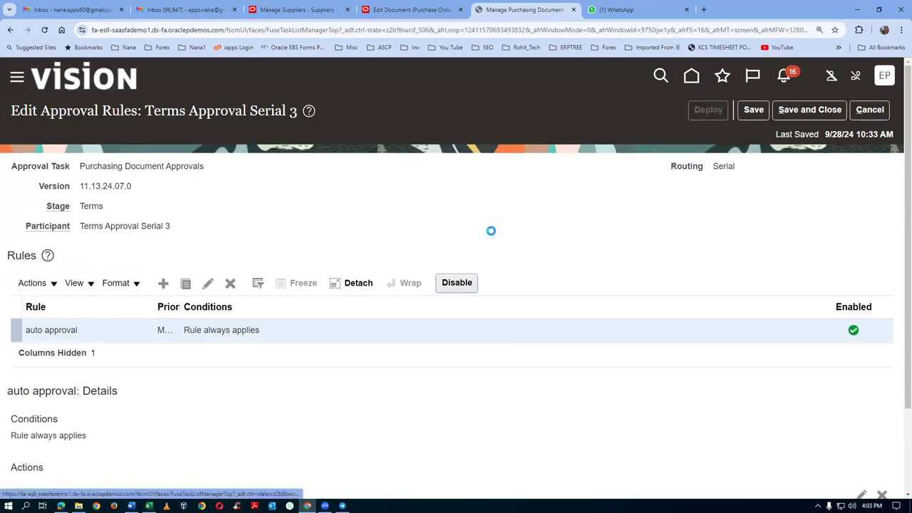
left_click(617, 296)
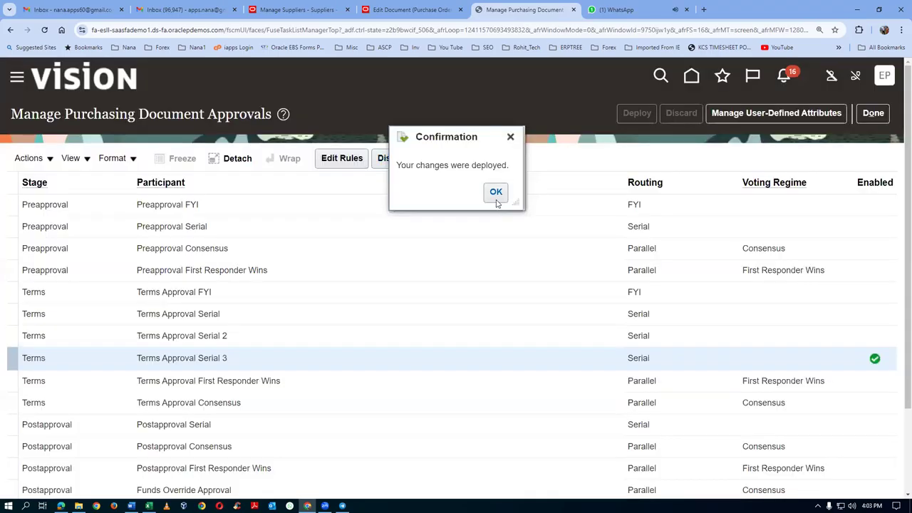
left_click(497, 197)
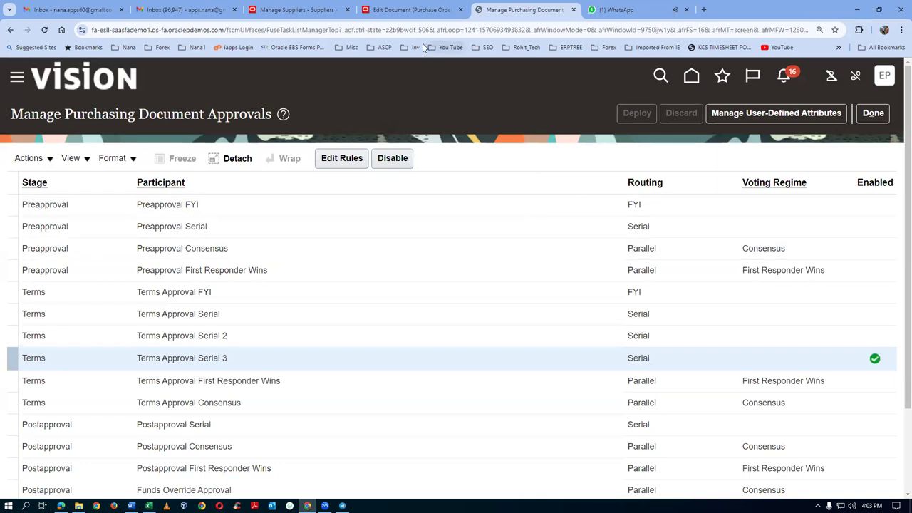
left_click(422, 11)
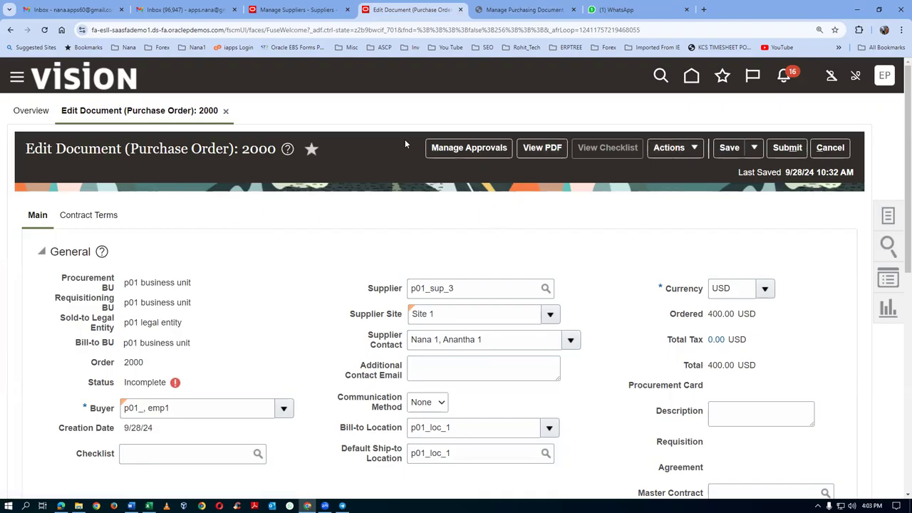
Step: Review order 2000's approval routing in Manage Approvals and submit it for approval
left_click(734, 153)
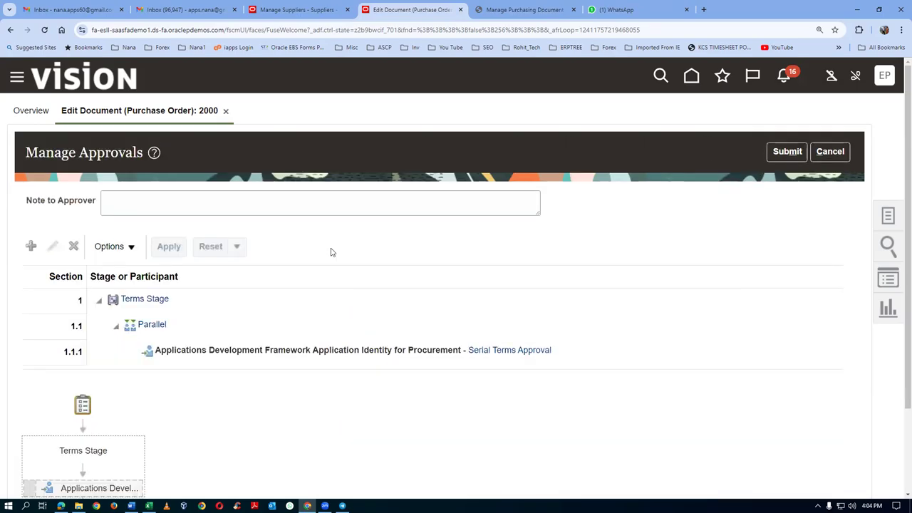
scroll(336, 283, "down", 2)
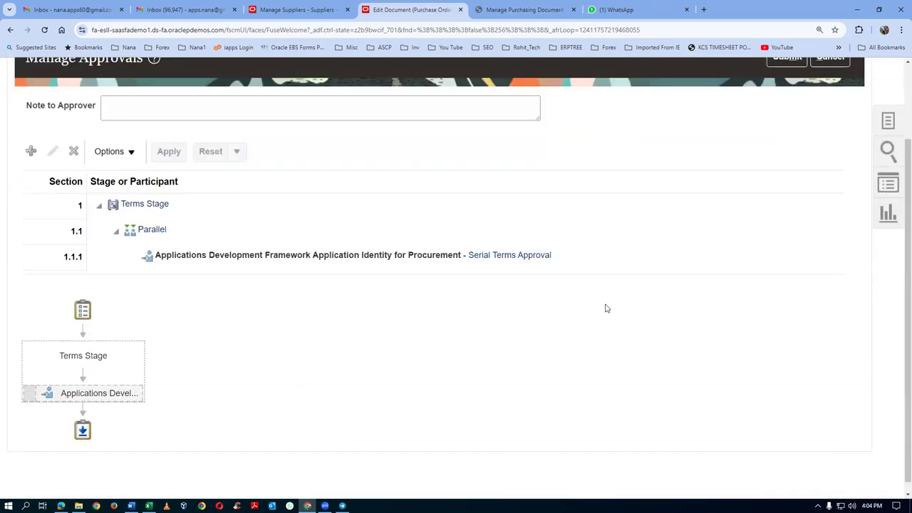
scroll(606, 308, "up", 2)
left_click(788, 151)
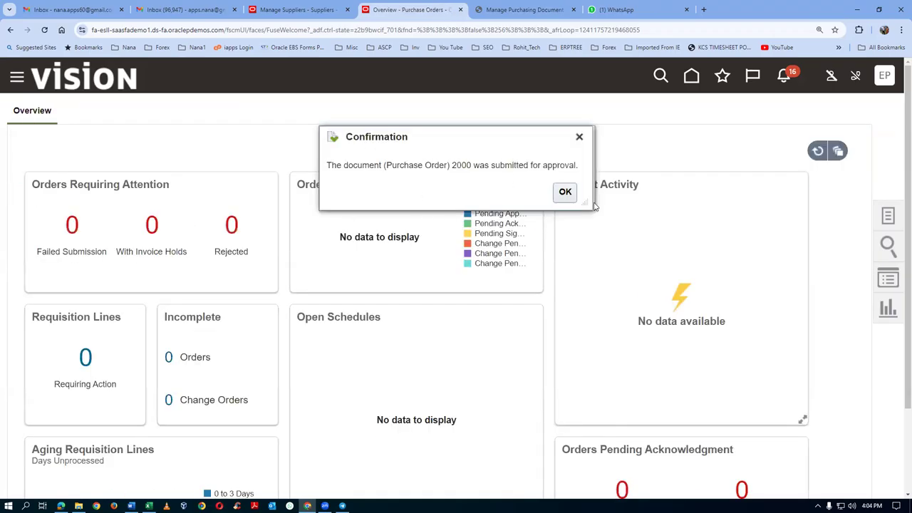
left_click(565, 192)
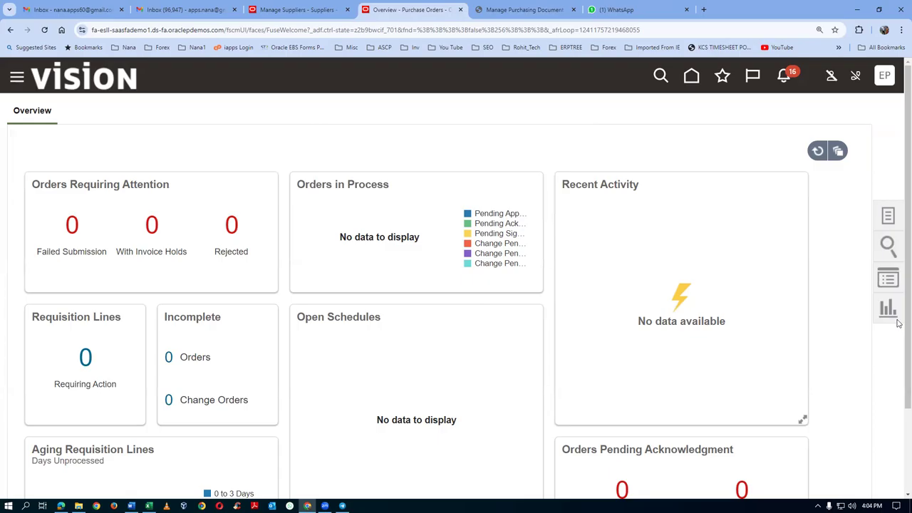
Step: Open Manage Orders and search for order number 3000
left_click(887, 216)
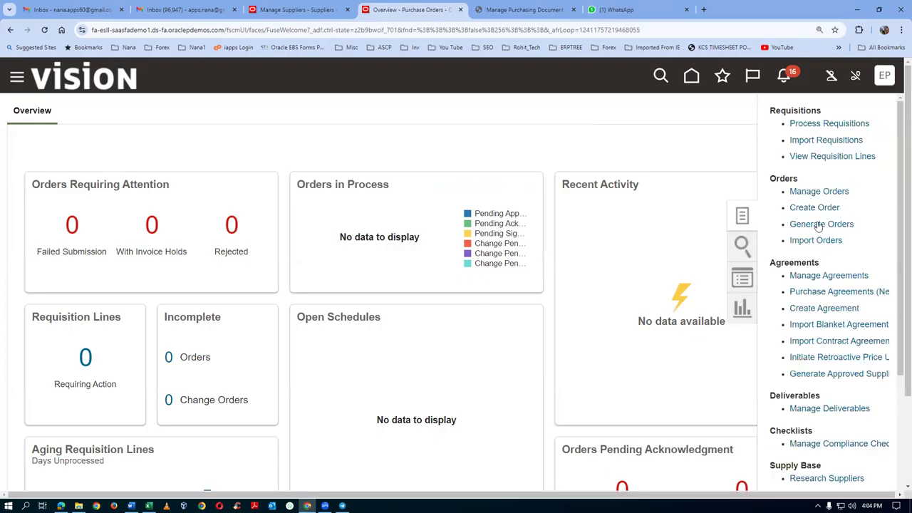
left_click(816, 191)
left_click(650, 278)
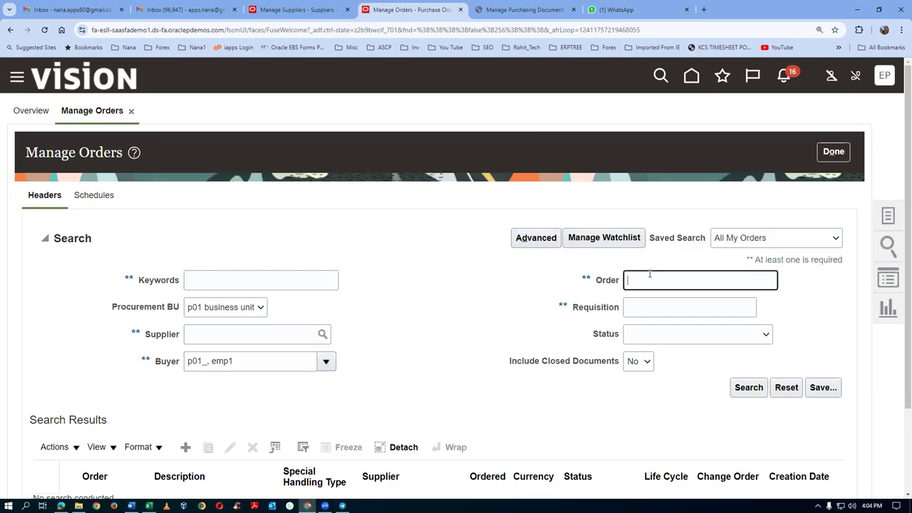
type("3000")
left_click(748, 387)
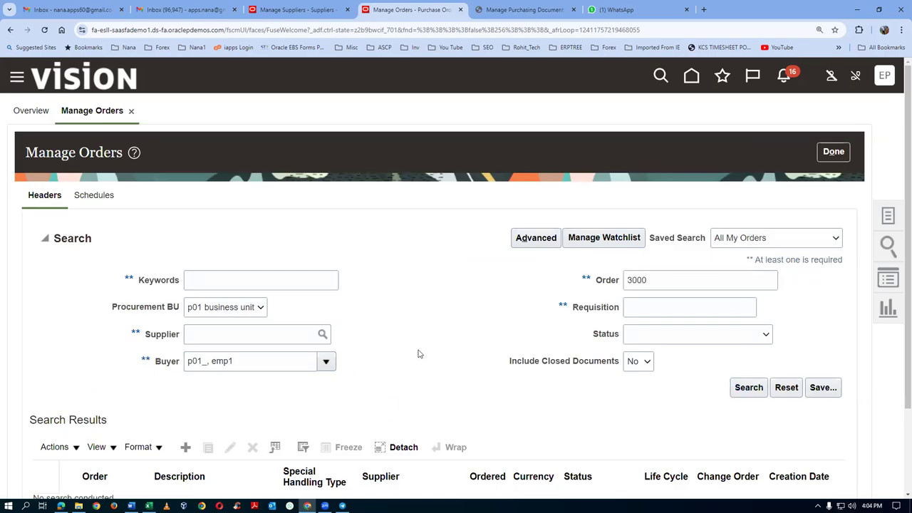
scroll(419, 354, "down", 2)
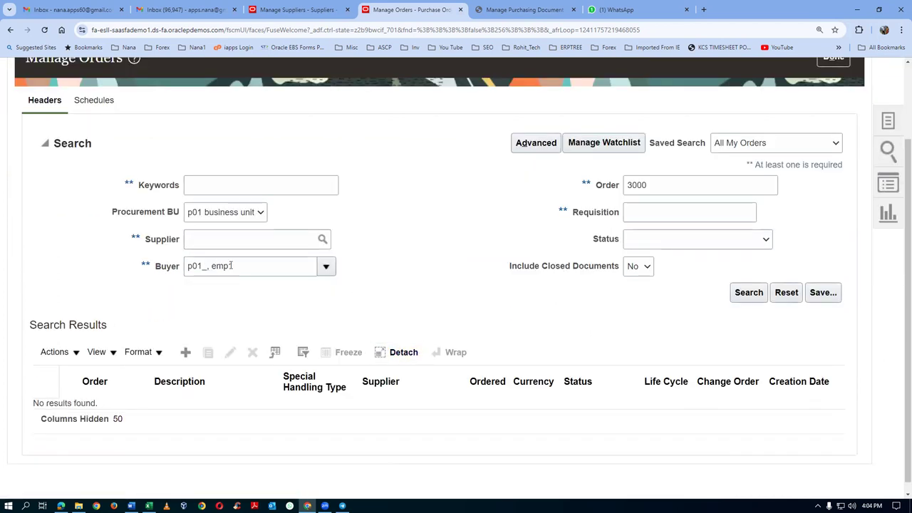
left_click(749, 295)
Step: Search for order 2000, open its Pending Approval status, and dismiss the error
double_click(660, 186)
type("2000")
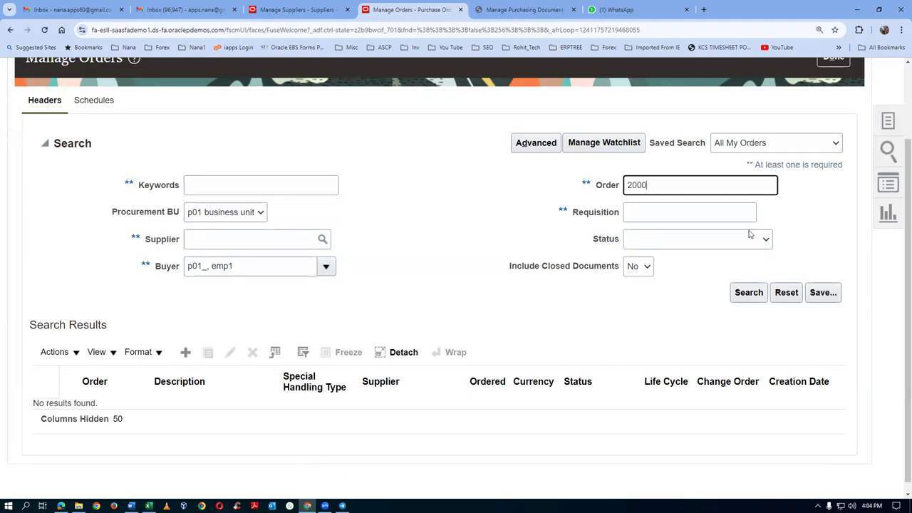
left_click(749, 293)
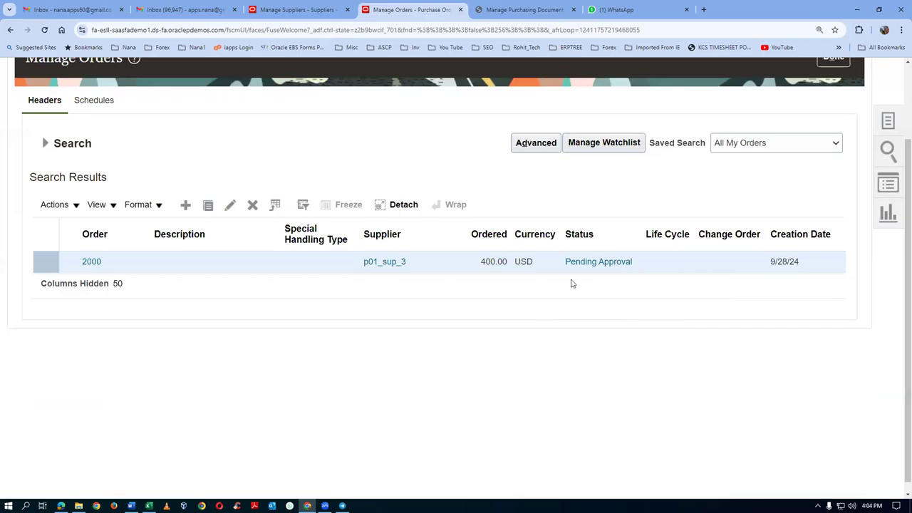
left_click(603, 264)
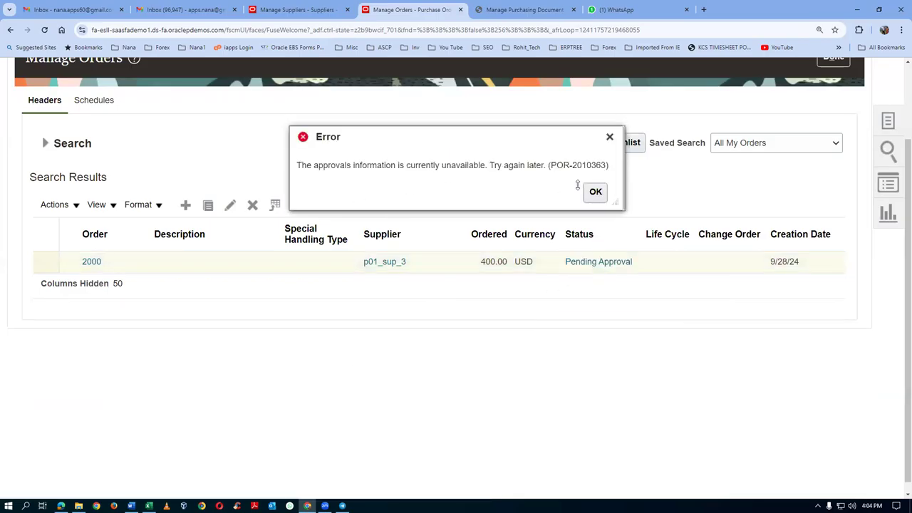
left_click(594, 193)
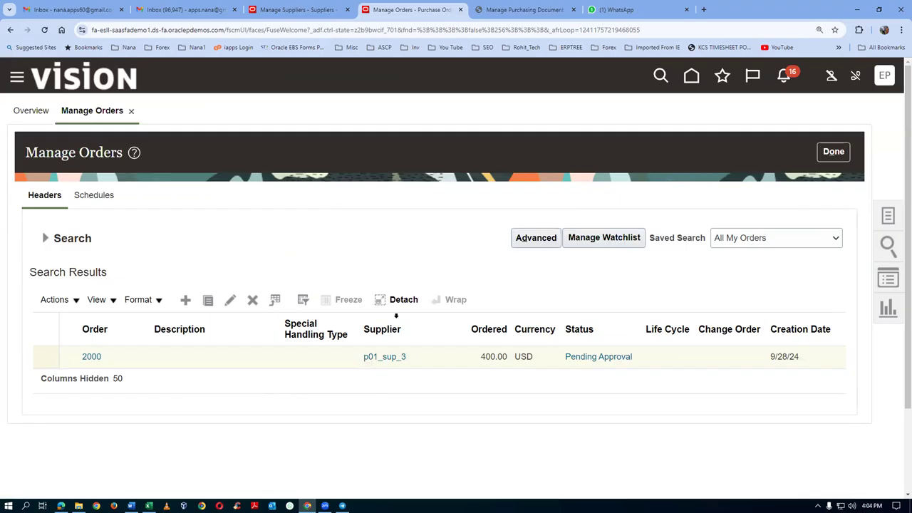
left_click(508, 9)
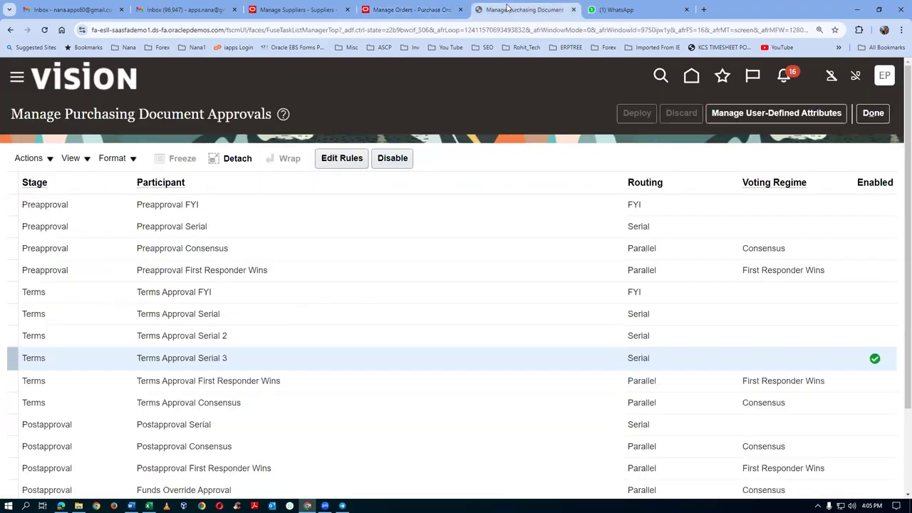
Step: Close the approvals setup and open Setup and Maintenance from the other browser tab
left_click(879, 117)
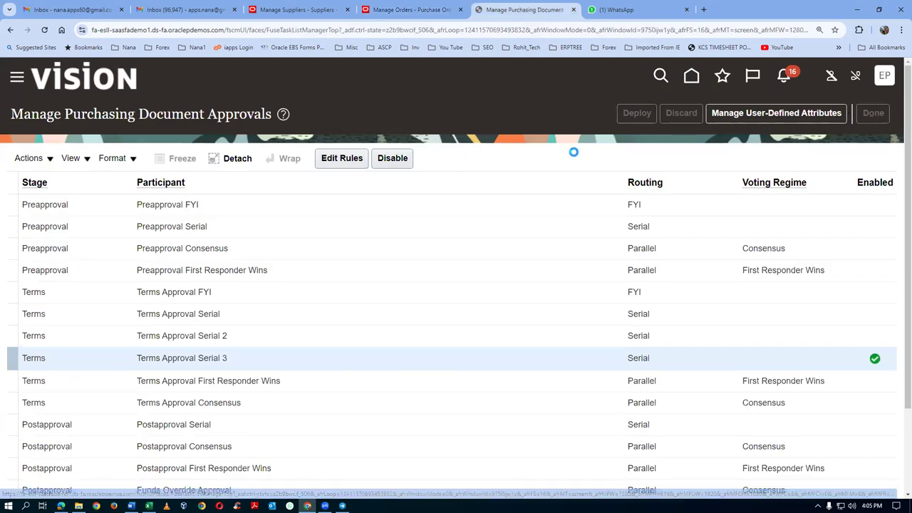
left_click(872, 113)
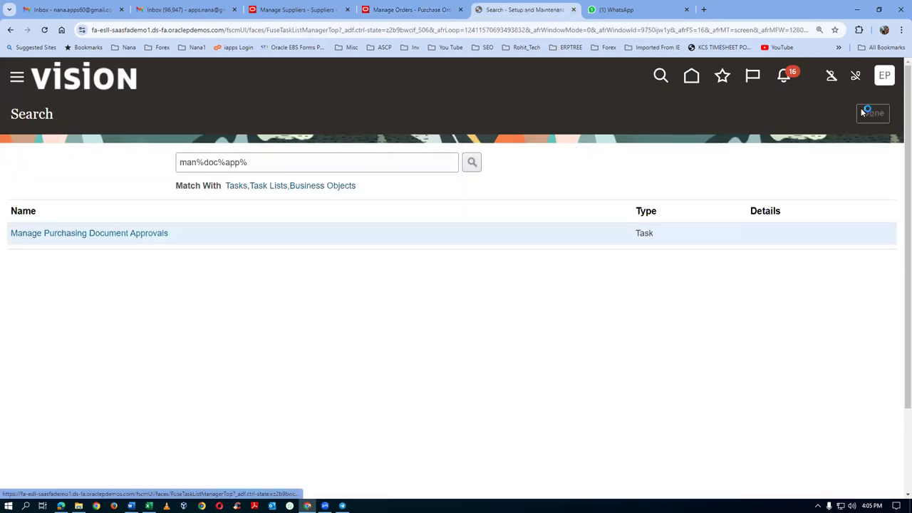
left_click(410, 10)
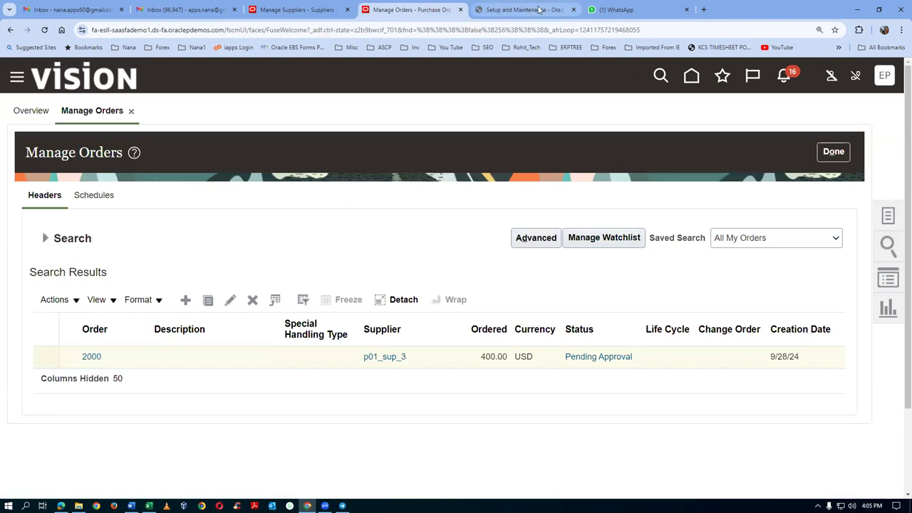
left_click(546, 11)
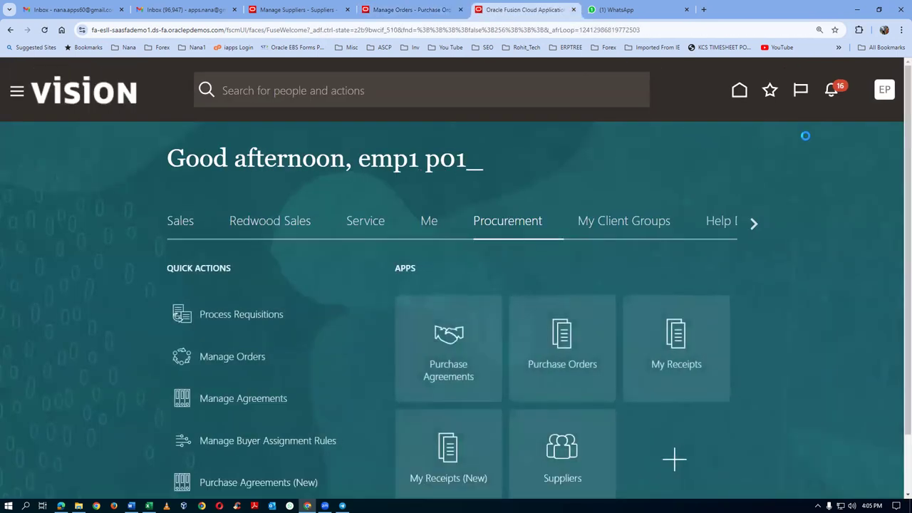
left_click(886, 92)
left_click(667, 304)
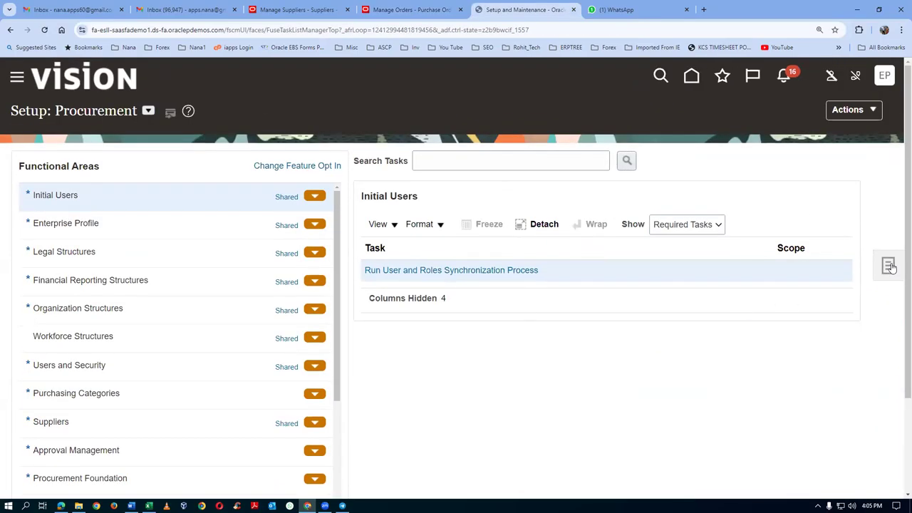
Step: Search setup tasks for 'man%sup%app%' and open Manage Supplier Spend Authorization Approvals
left_click(889, 267)
left_click(792, 316)
left_click(239, 157)
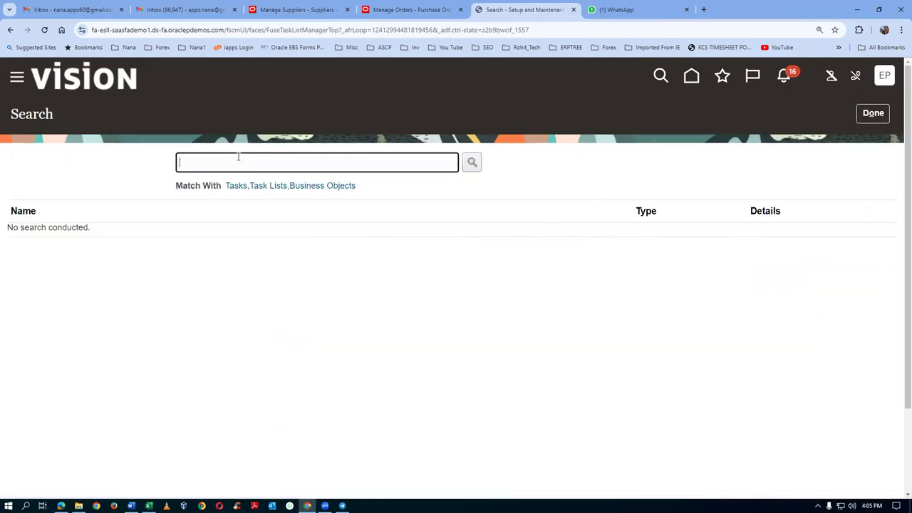
type("man%")
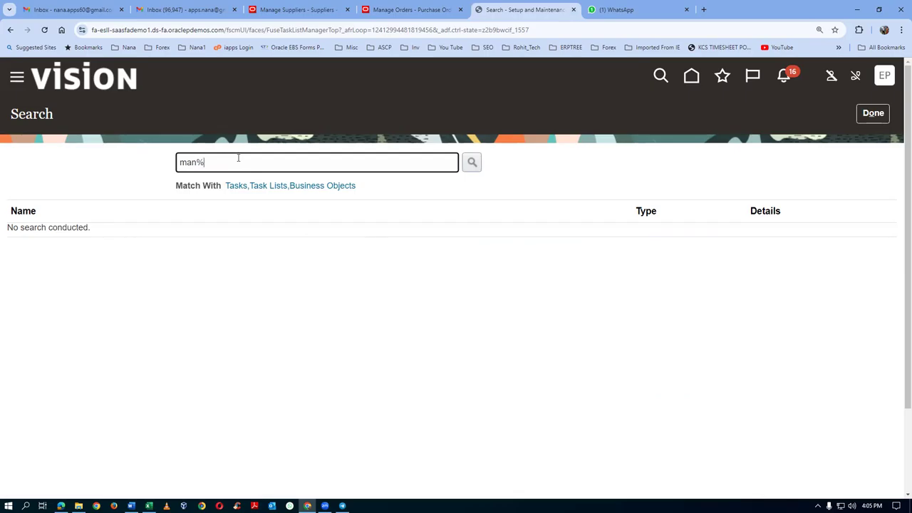
type("sup%app%")
key("Return")
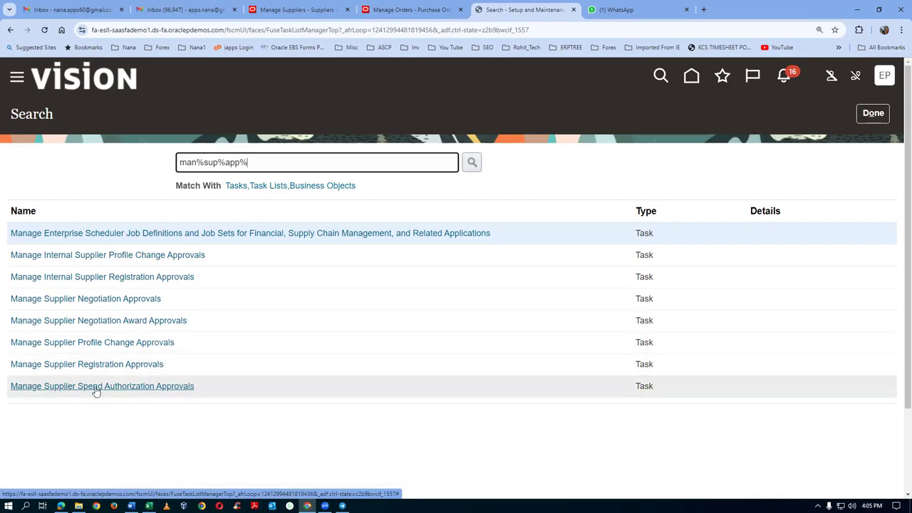
left_click(96, 388)
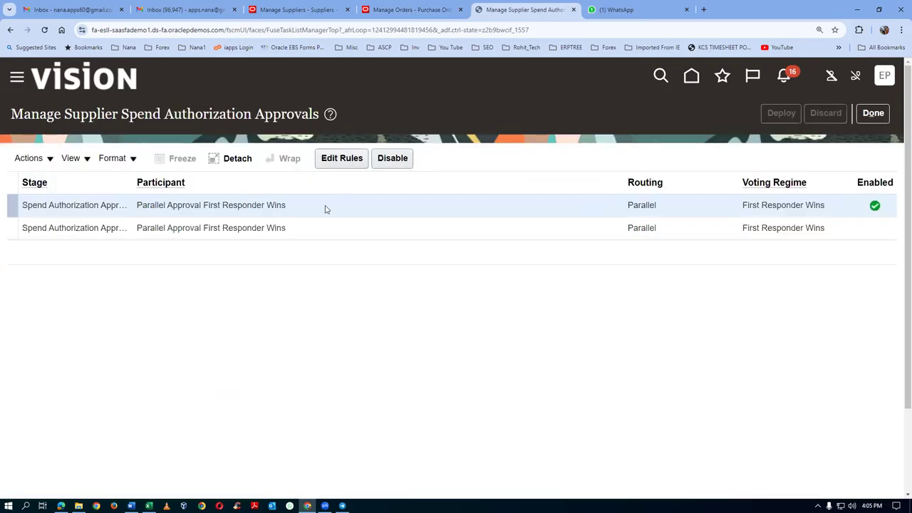
Step: Set the enabled stage rule's first action to Approval required by a Single Approver
left_click(327, 158)
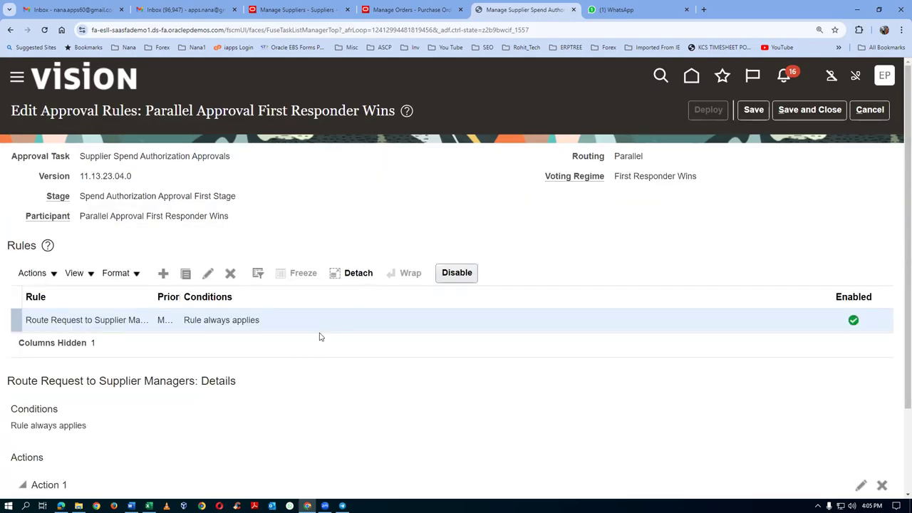
scroll(321, 331, "down", 2)
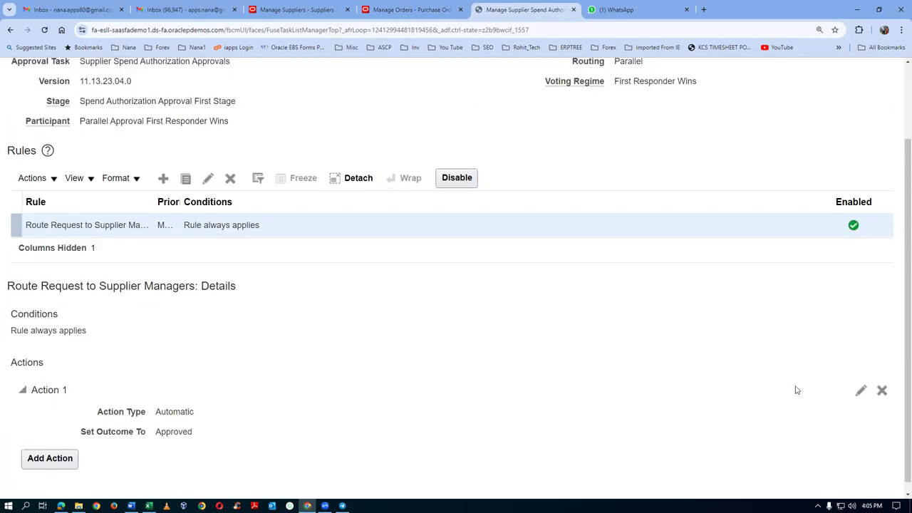
left_click(861, 391)
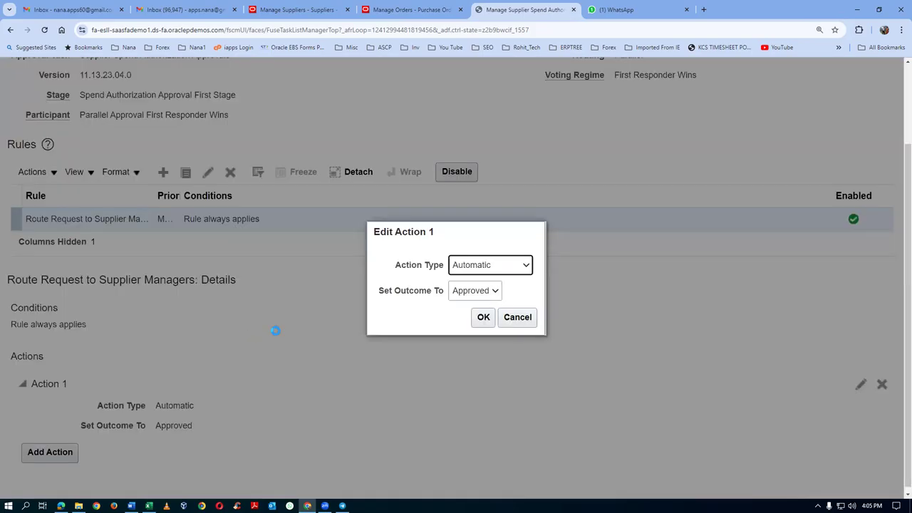
left_click(472, 269)
left_click(474, 282)
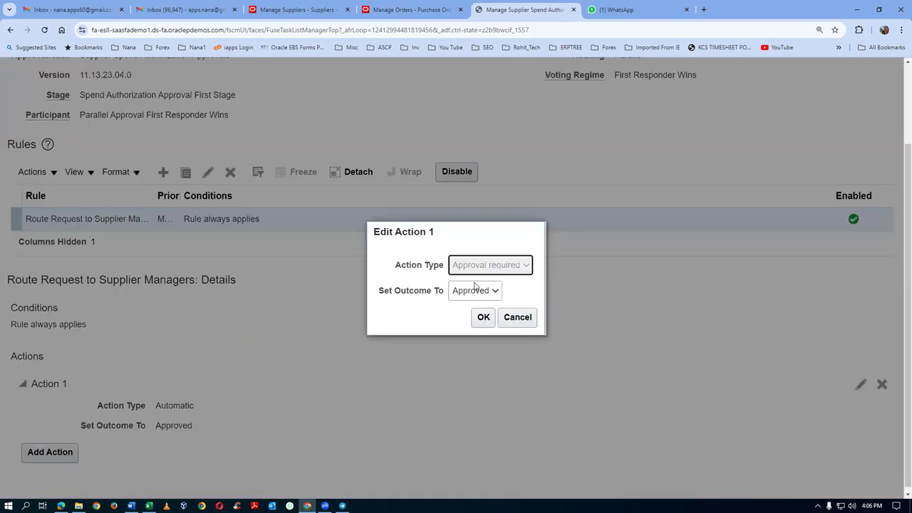
left_click(438, 272)
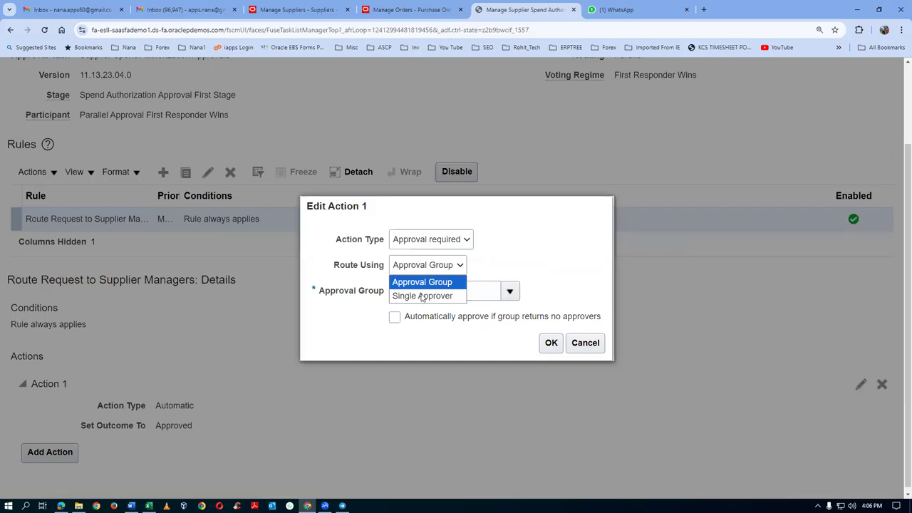
left_click(424, 295)
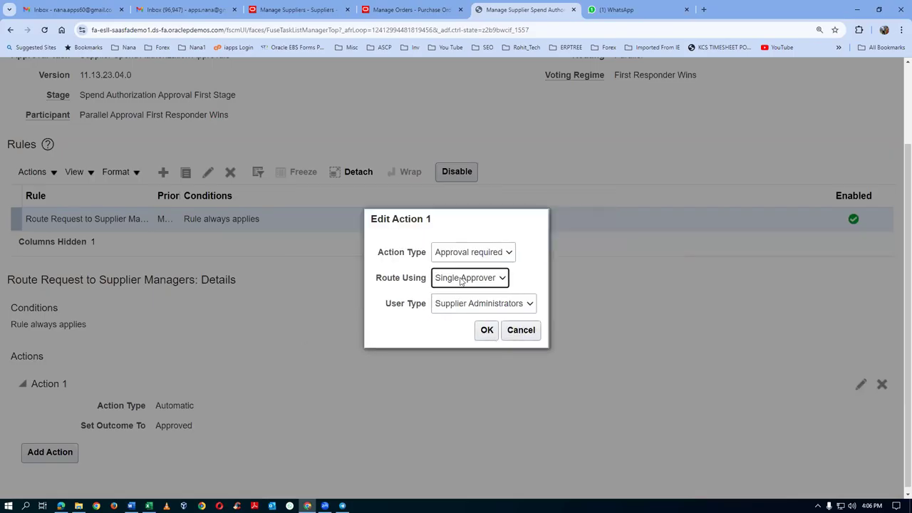
Step: Make the approver the worker emp3, then save the rules and make them effective
left_click(459, 305)
left_click(447, 348)
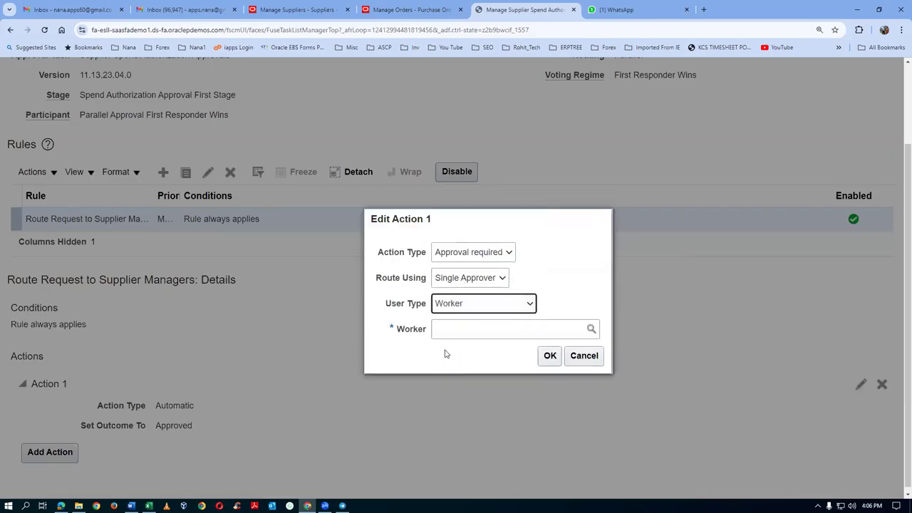
left_click(450, 321)
type("emp3")
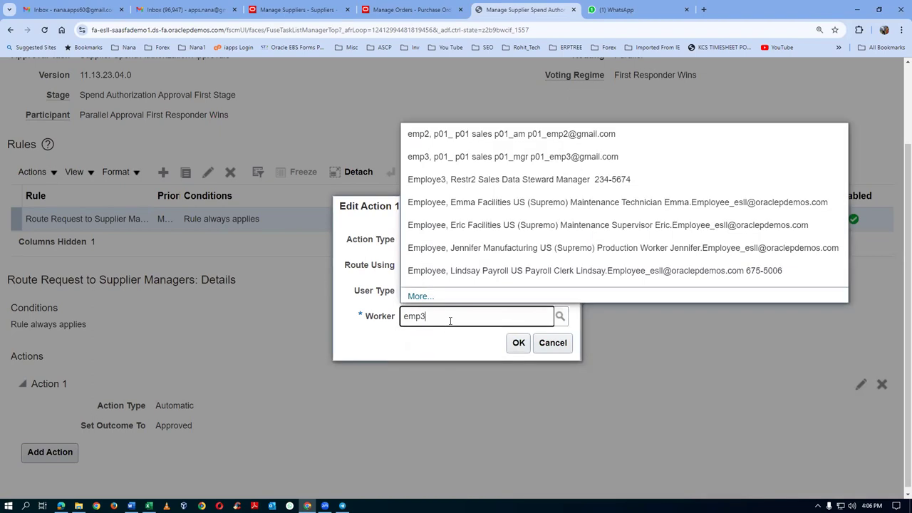
left_click(483, 340)
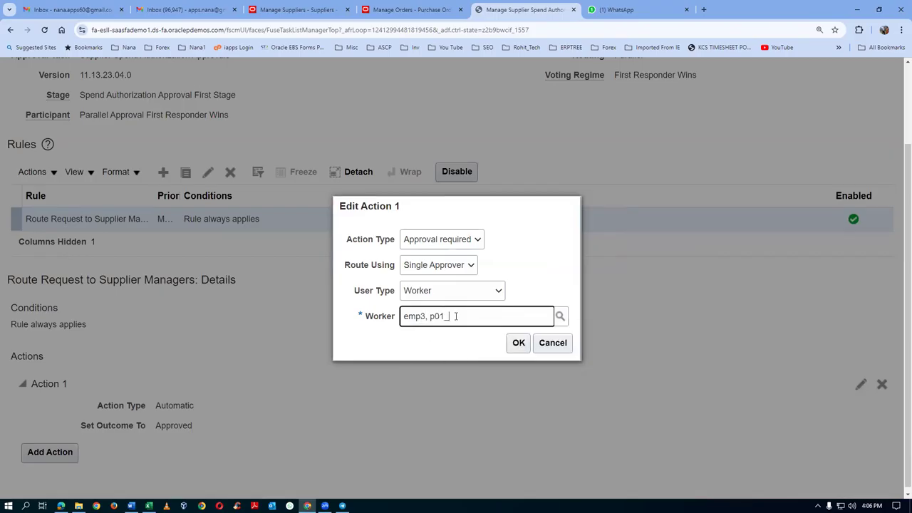
left_click(519, 343)
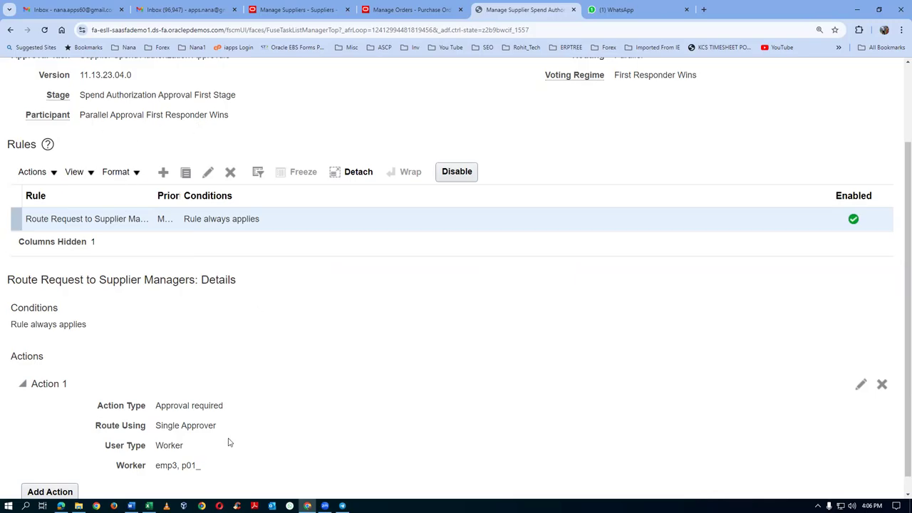
scroll(446, 382, "up", 2)
left_click(754, 103)
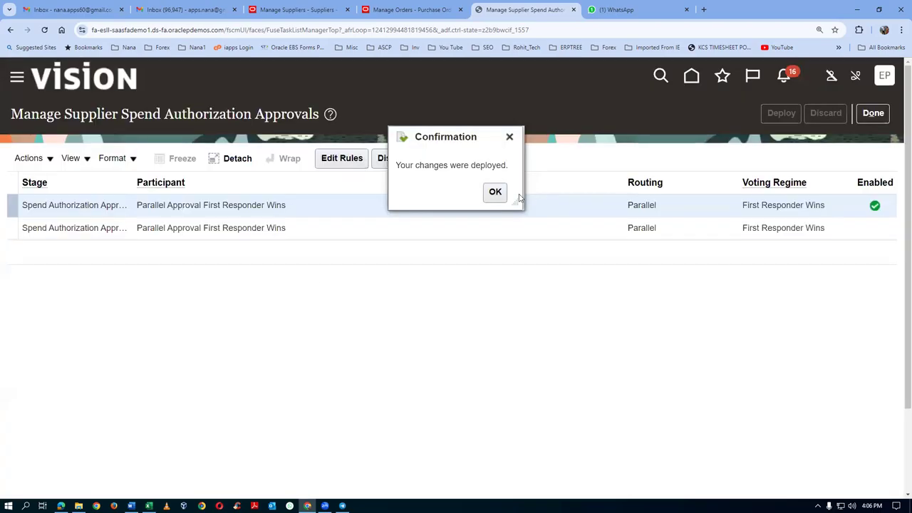
left_click(494, 192)
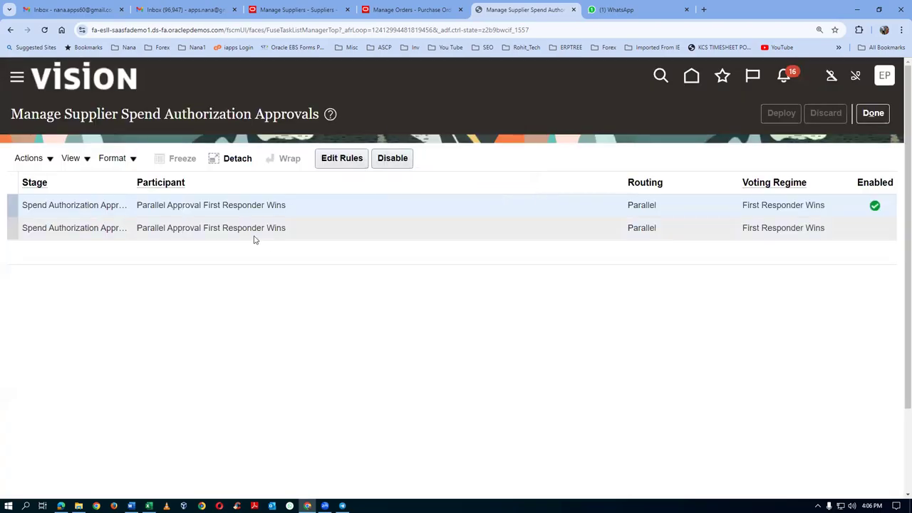
Step: Close the setup pages, go Home, and start Create Supplier in the Suppliers work area
left_click(871, 113)
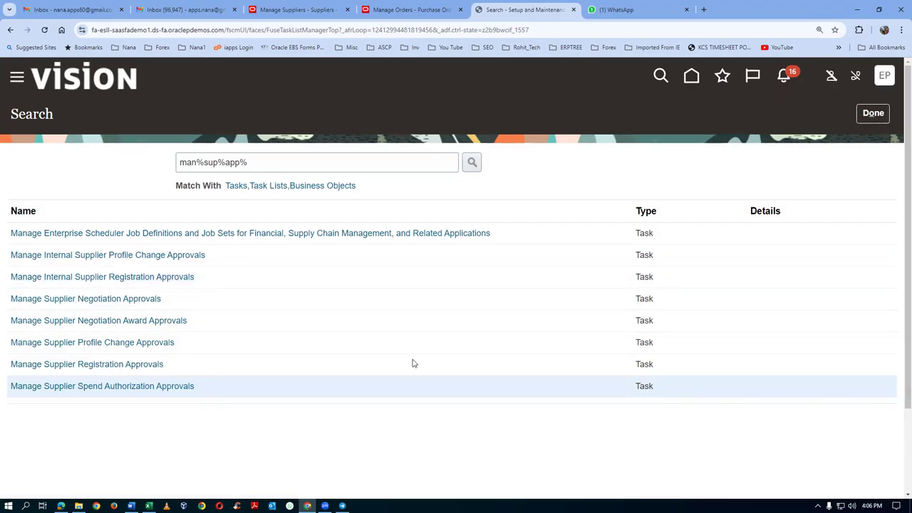
left_click(871, 114)
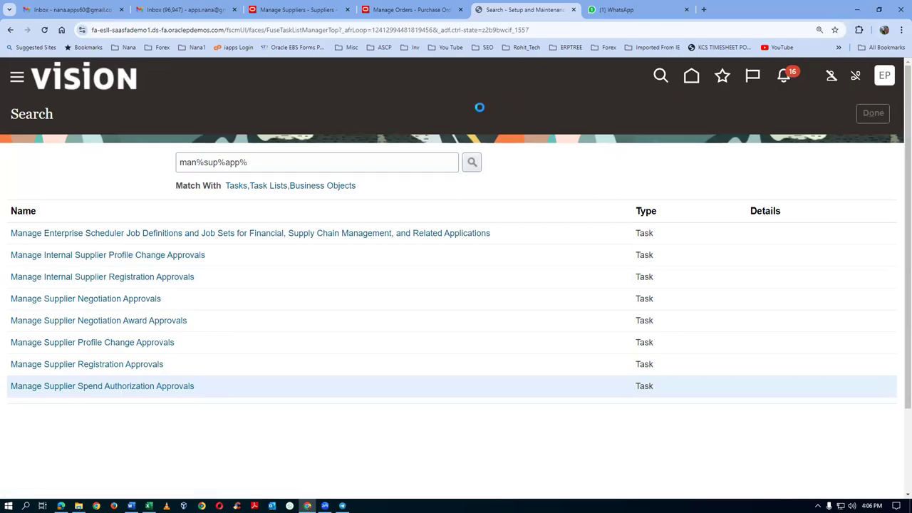
left_click(692, 77)
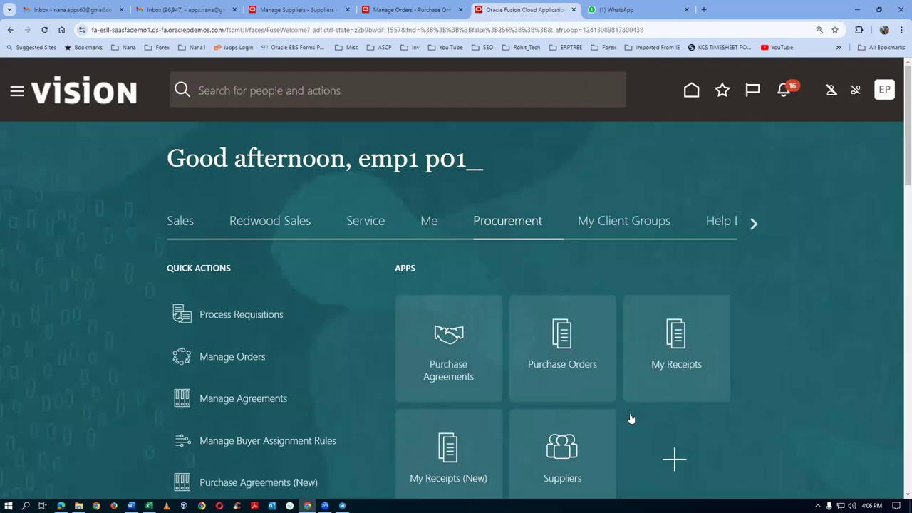
left_click(576, 451)
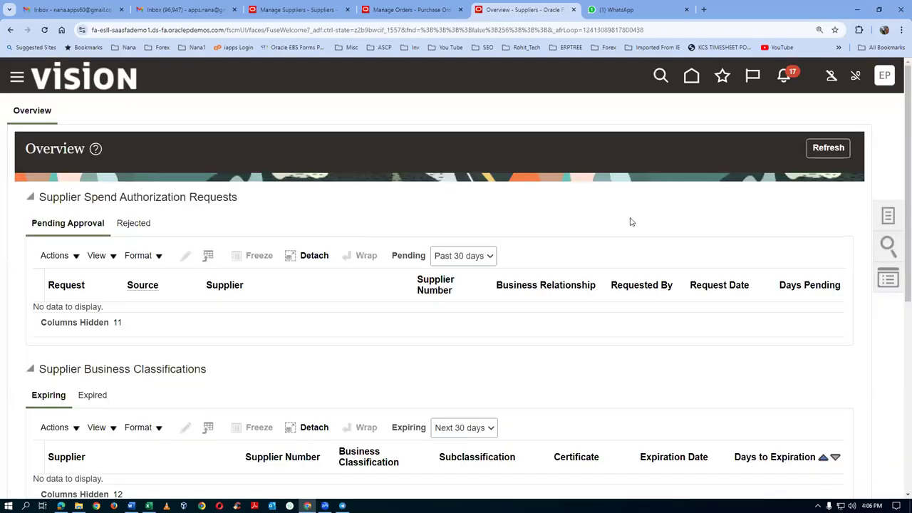
left_click(887, 217)
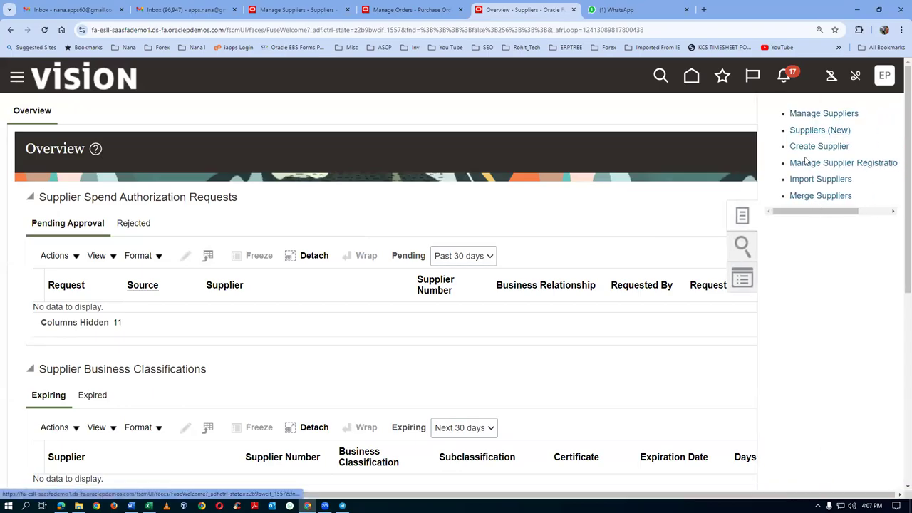
left_click(806, 147)
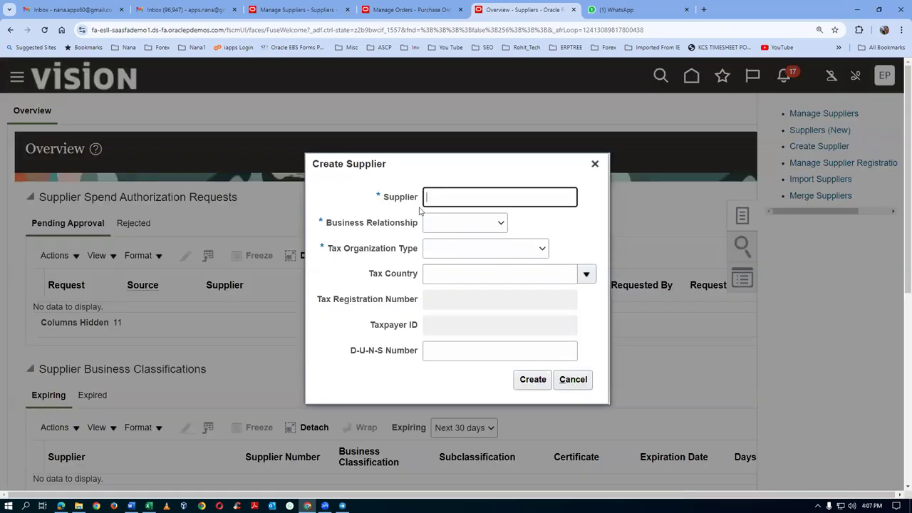
Step: Create supplier p01_sup_4 as a Prospective business relationship with Corporation tax type
type("p0")
left_click(447, 231)
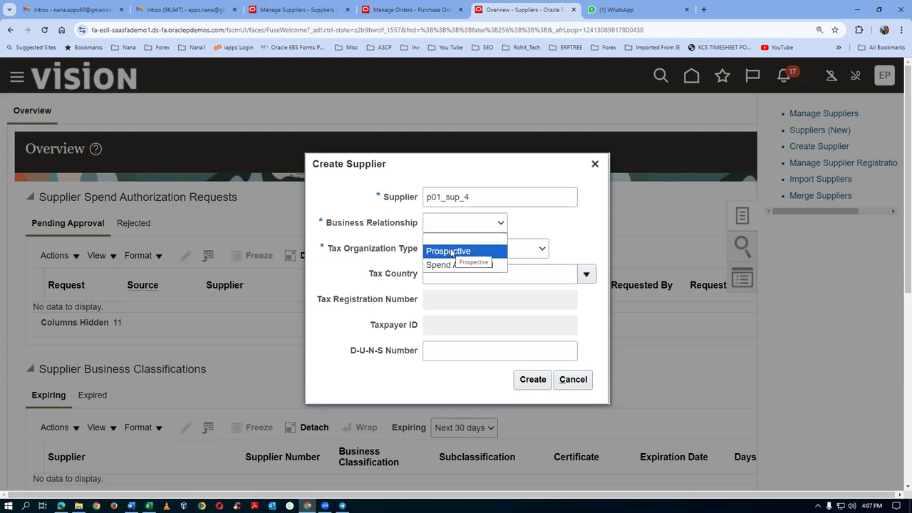
left_click(452, 253)
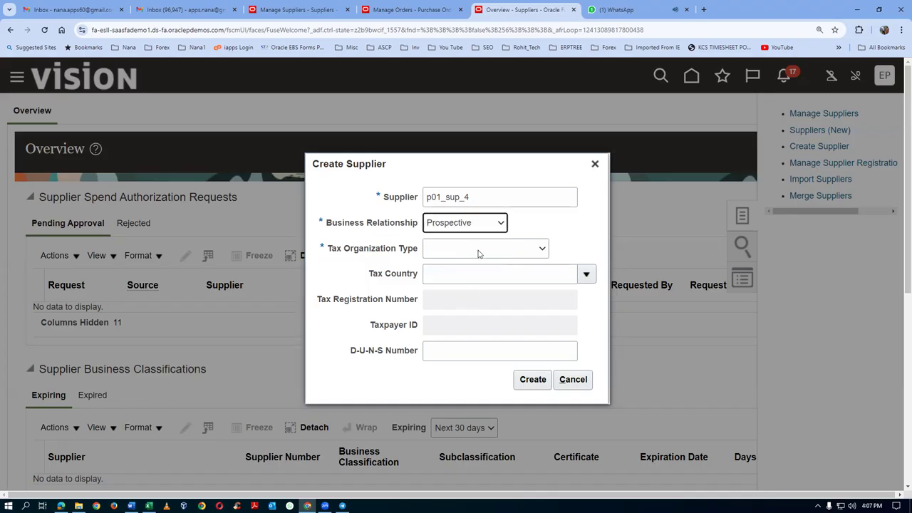
left_click(479, 252)
left_click(470, 277)
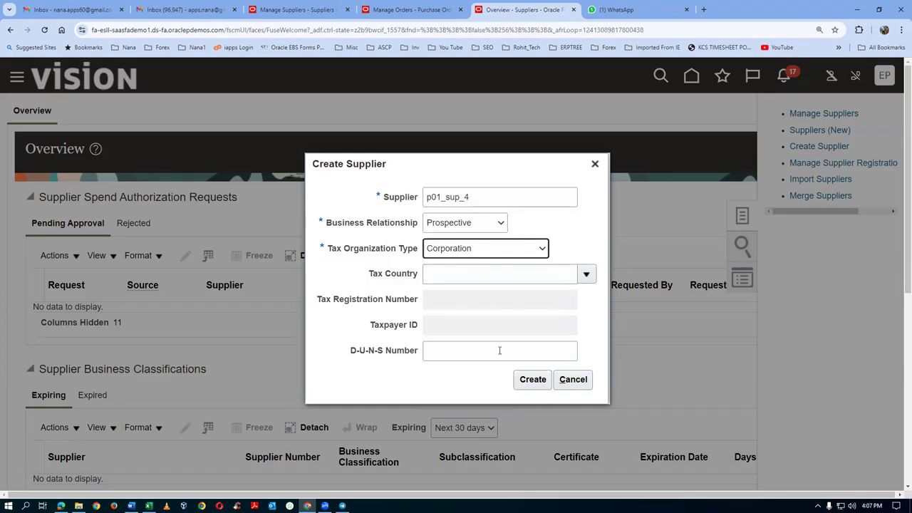
left_click(532, 383)
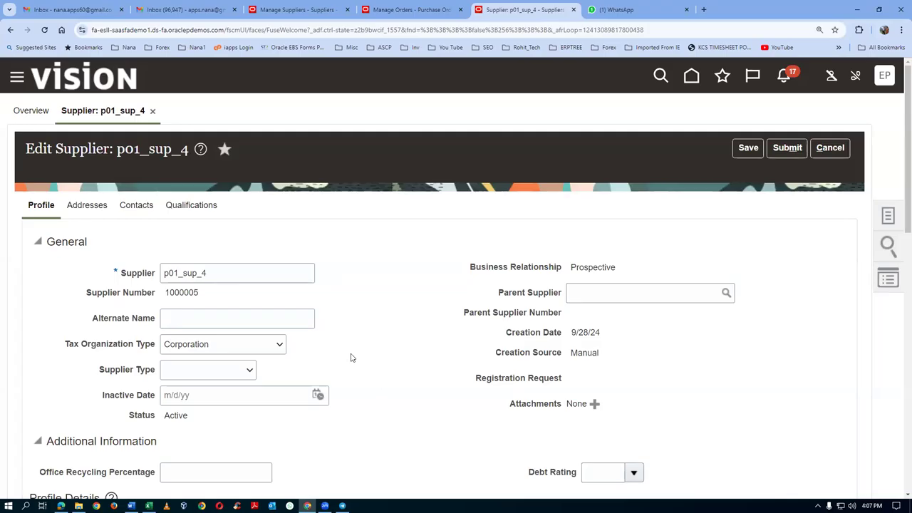
Step: Mark Check as the default payment method and save the supplier profile
scroll(504, 318, "down", 3)
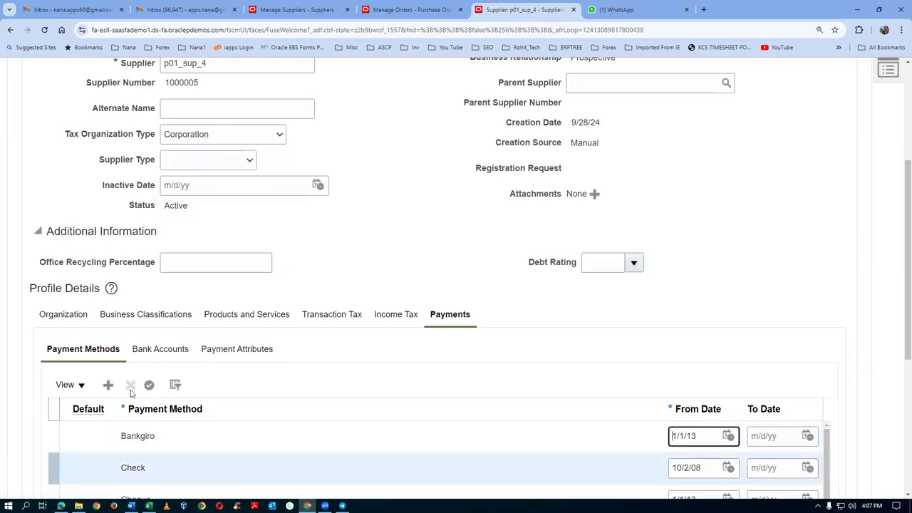
left_click(139, 468)
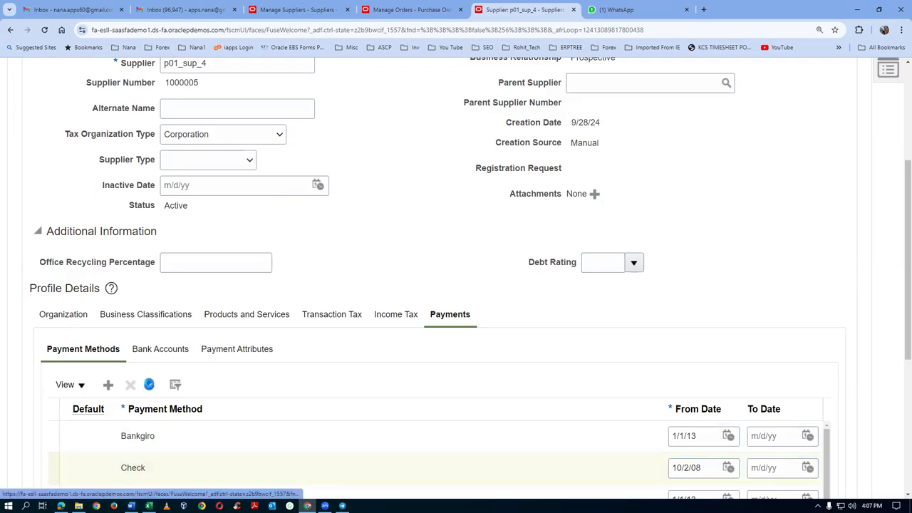
scroll(620, 230, "up", 5)
left_click(747, 128)
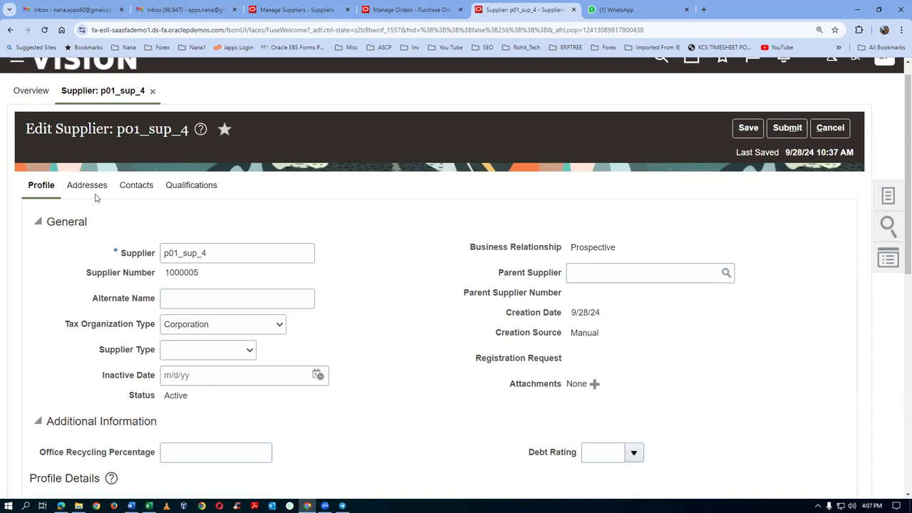
Step: Start a new supplier address, entering its name and choosing United States as the country
left_click(88, 189)
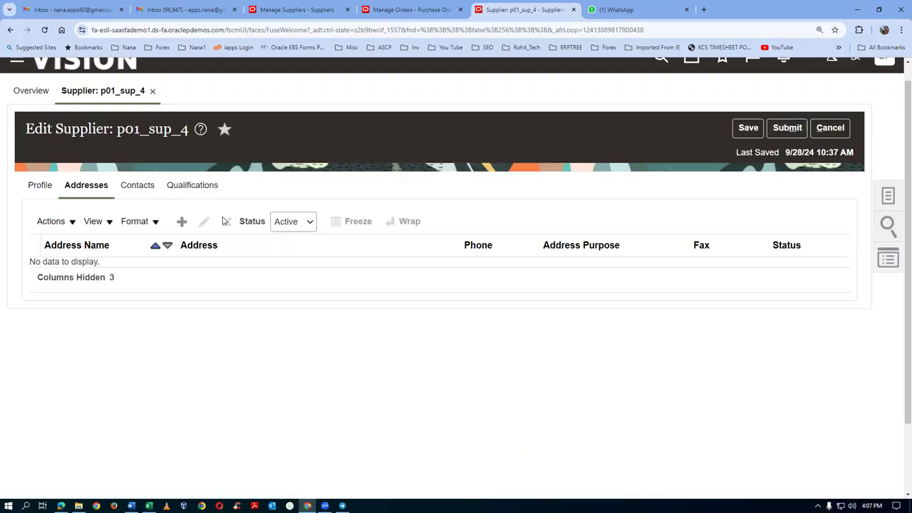
left_click(181, 220)
left_click(184, 241)
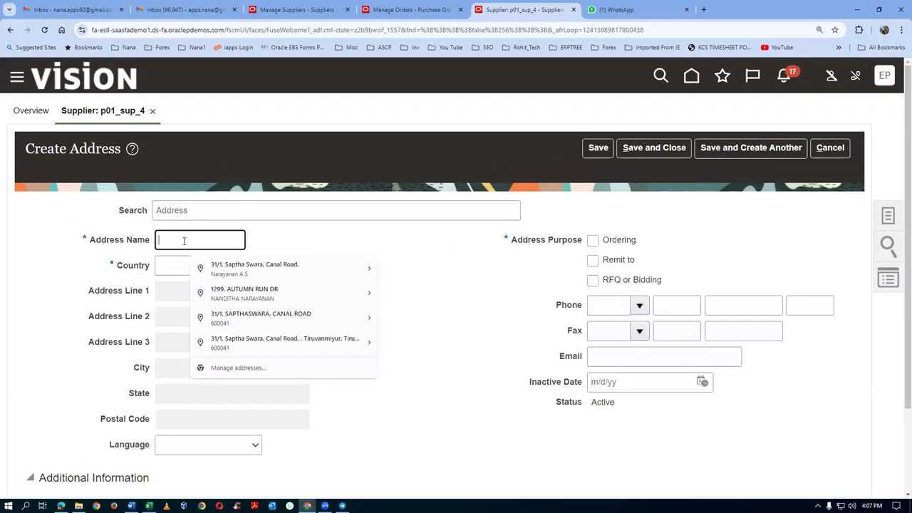
type("p034 address 1")
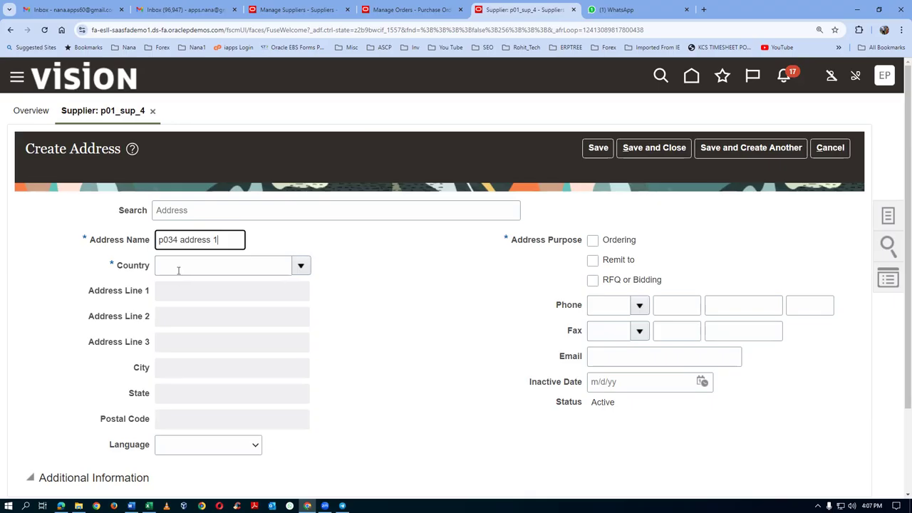
left_click(178, 268)
type("United sta")
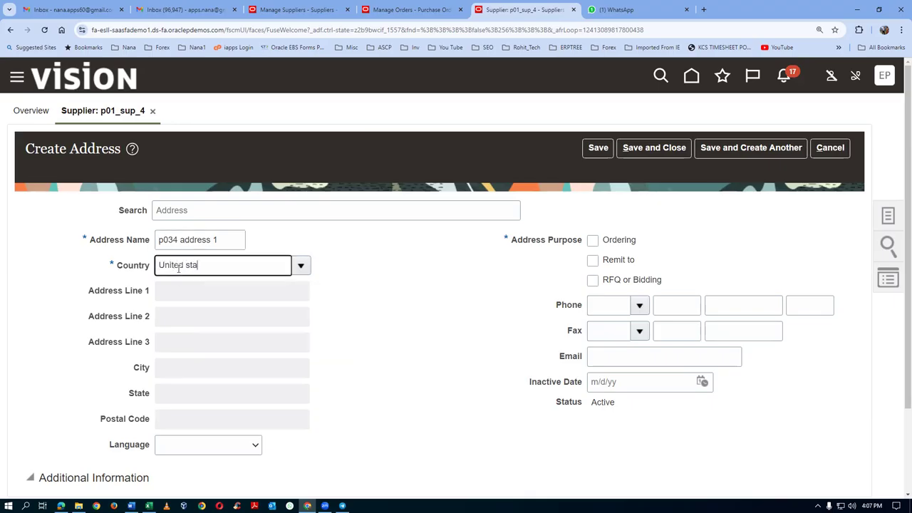
key("Tab")
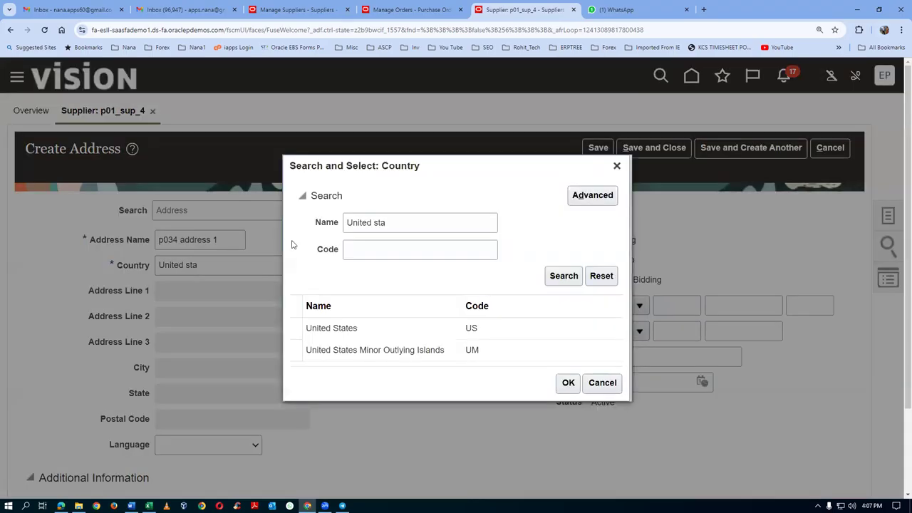
left_click(370, 329)
left_click(570, 384)
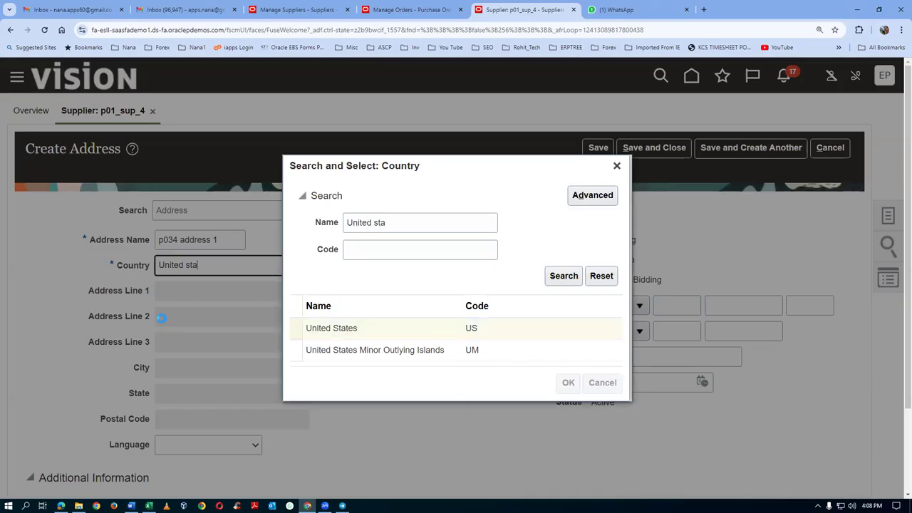
Step: Enter address line 1 and postal code 10020, filling in New York, NY
left_click(171, 291)
type("p04 addr line 1")
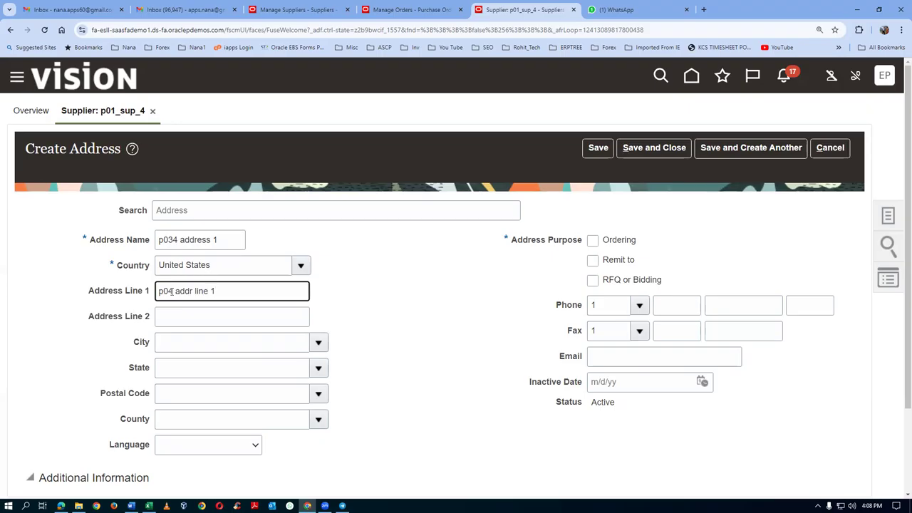
key("Tab")
key("Tab")
key("Tab")
key("Tab")
type("10020")
key("Tab")
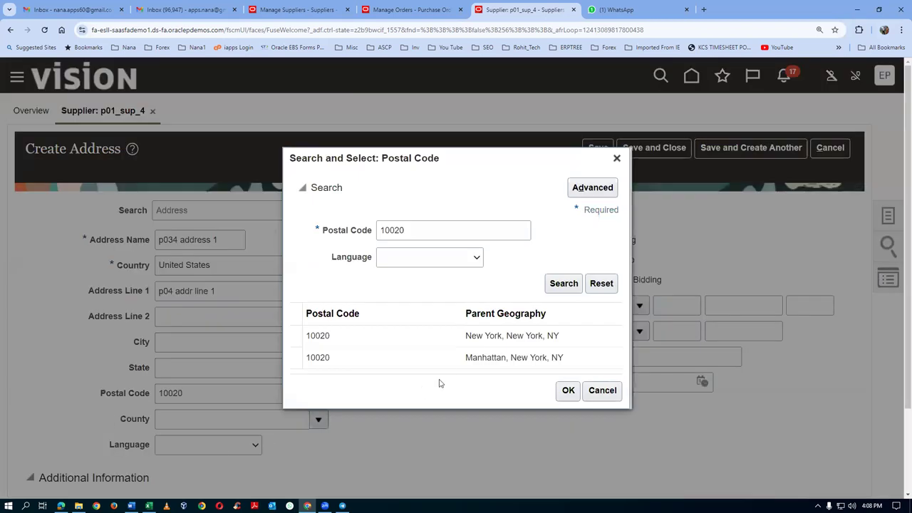
left_click(441, 339)
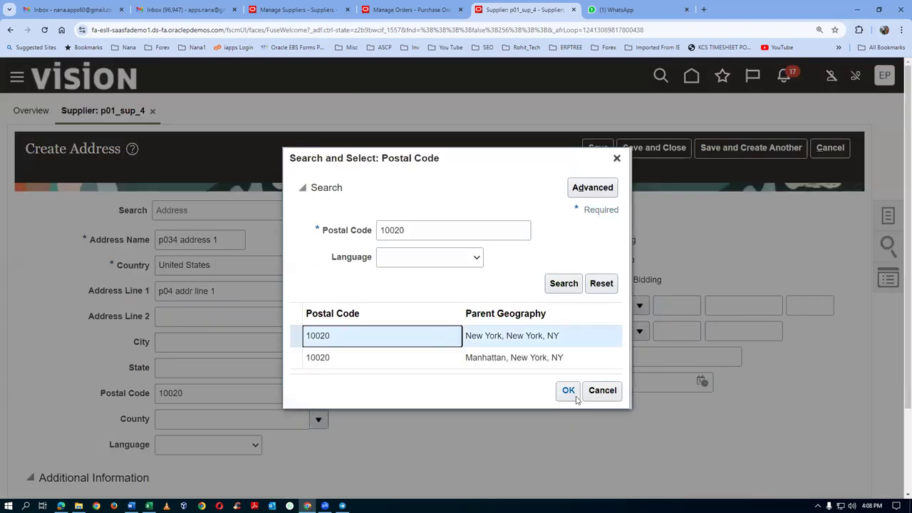
left_click(573, 396)
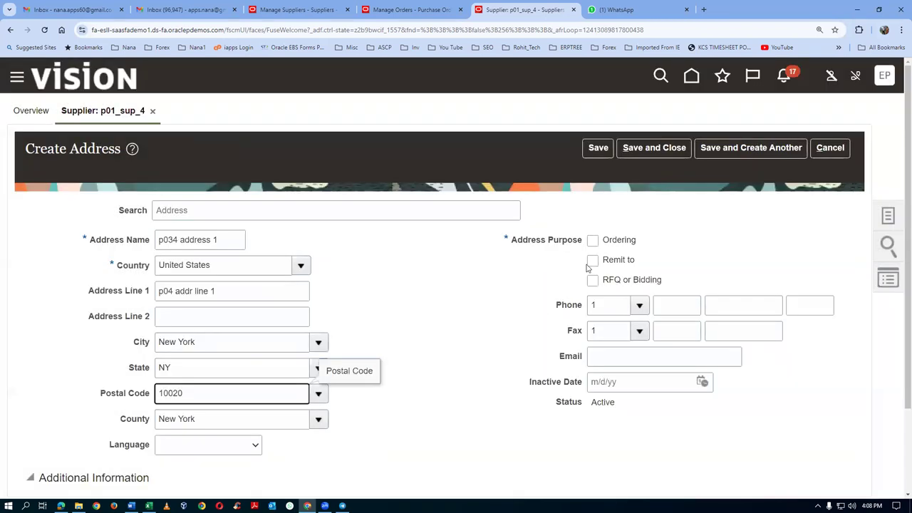
Step: Mark the address for Ordering and Remit to, then save and close it
left_click(592, 240)
left_click(592, 260)
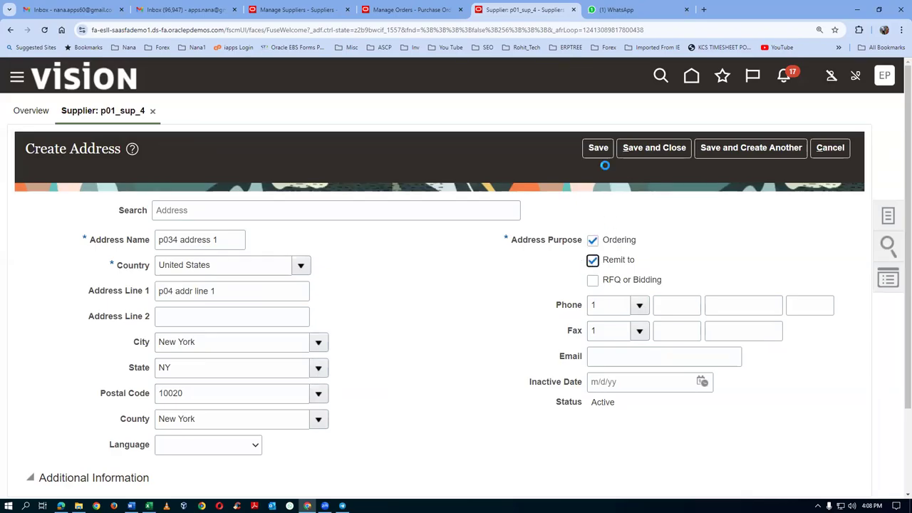
left_click(598, 150)
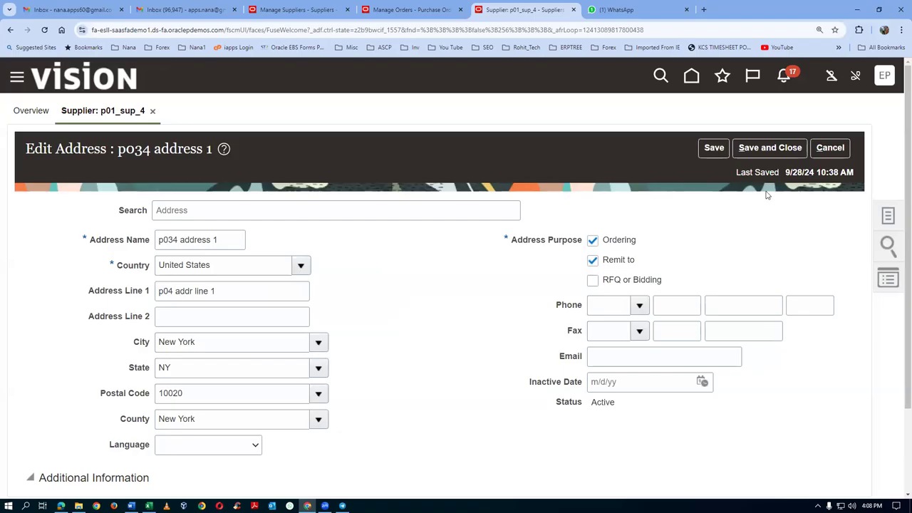
left_click(768, 149)
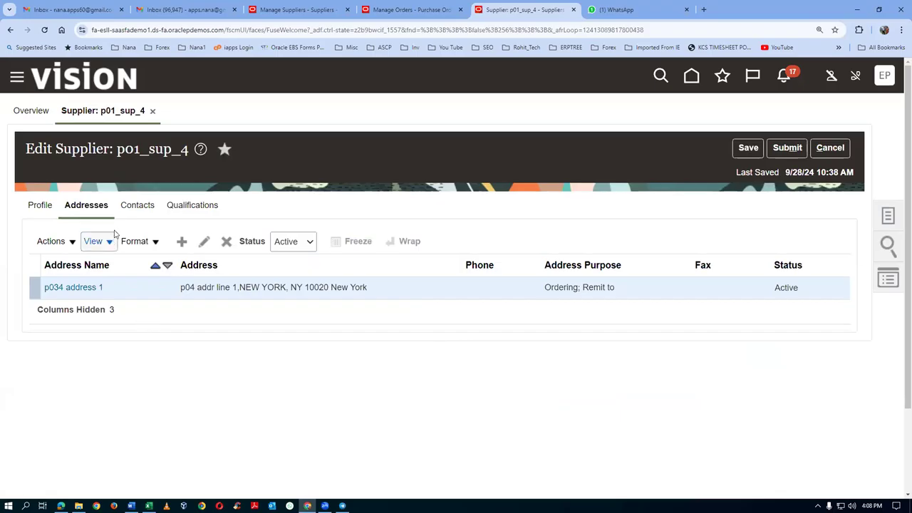
left_click(137, 205)
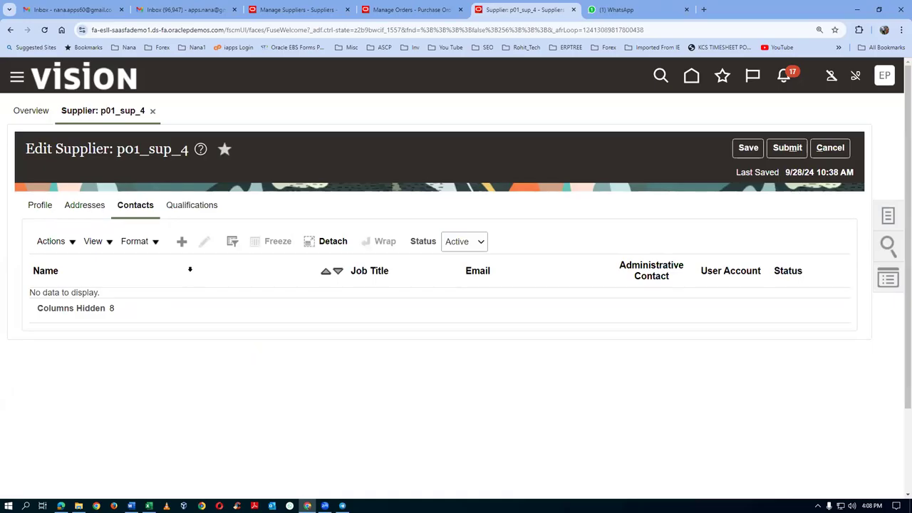
Step: Add a new contact with the person's first name, last name and e-mail address
left_click(186, 237)
type("anantha 4")
key("Tab")
key("Tab")
type("nana")
key("Tab")
left_click(596, 286)
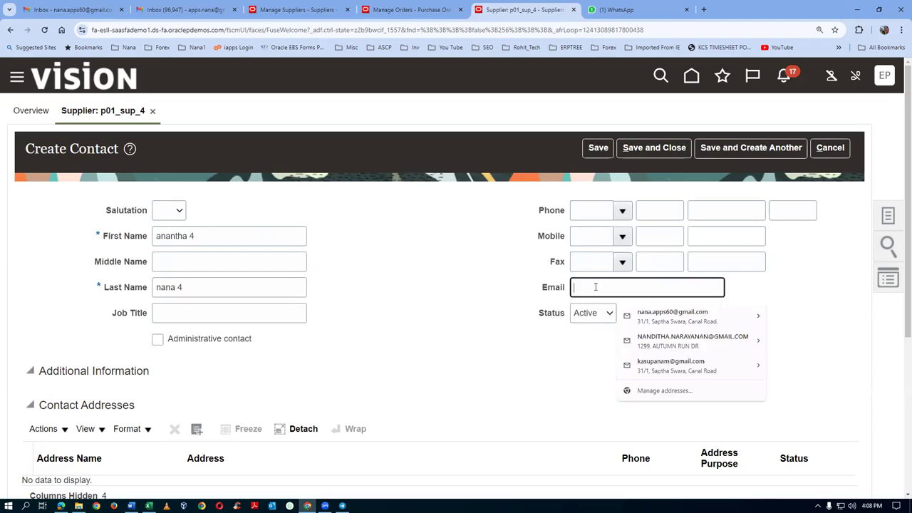
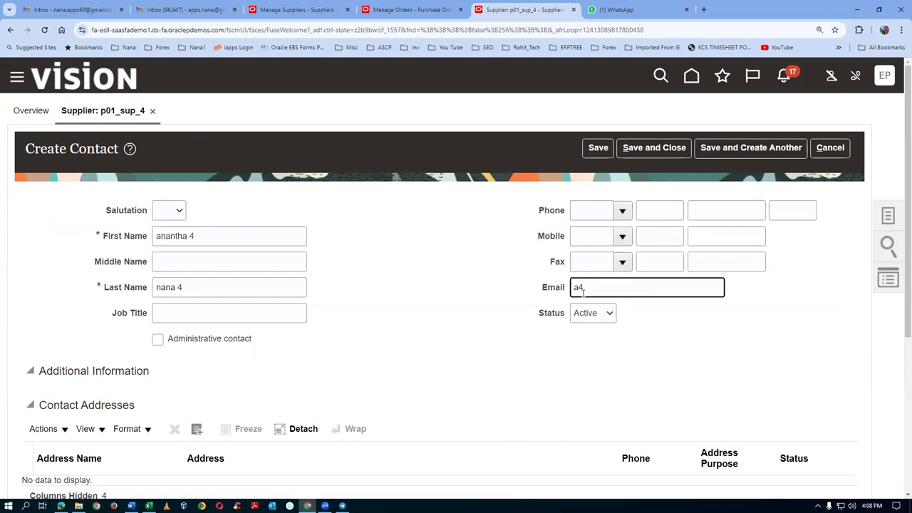
key("Tab")
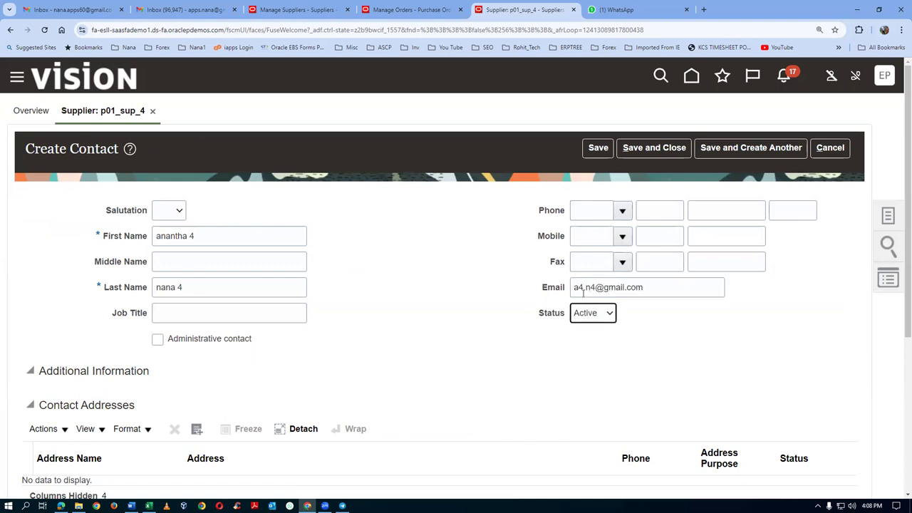
Step: Open the contact's Select and Add address picker and cancel without adding an address
scroll(279, 374, "down", 2)
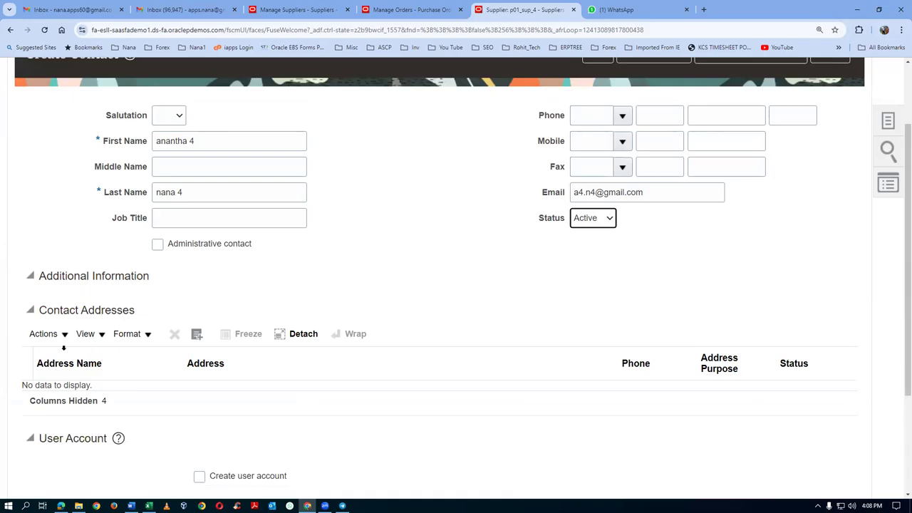
left_click(64, 334)
left_click(51, 378)
left_click(603, 385)
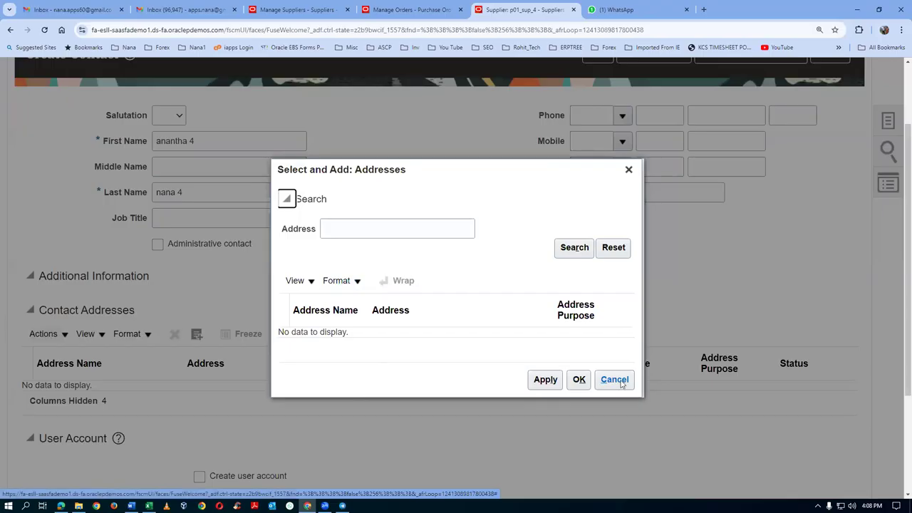
Step: Save and close the new contact, dismissing the changes-saved confirmation
scroll(521, 291, "up", 3)
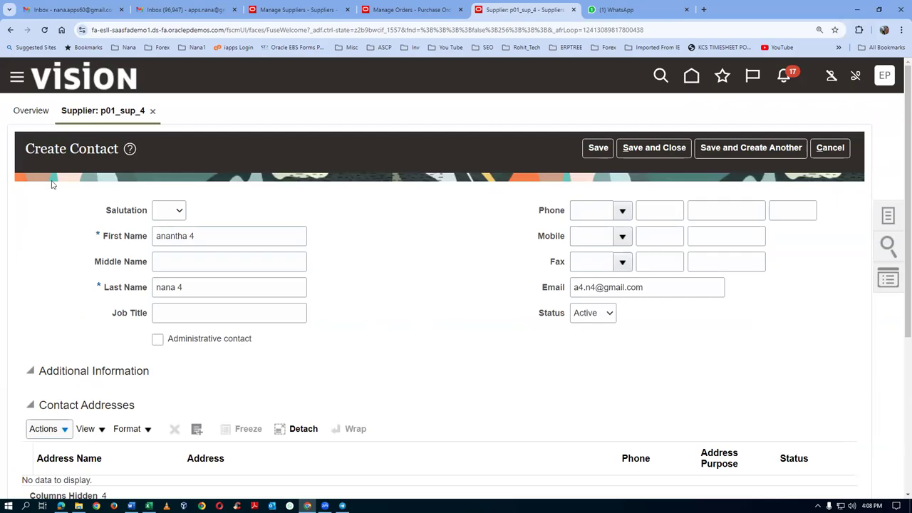
scroll(86, 431, "down", 1)
scroll(90, 431, "up", 1)
left_click(587, 148)
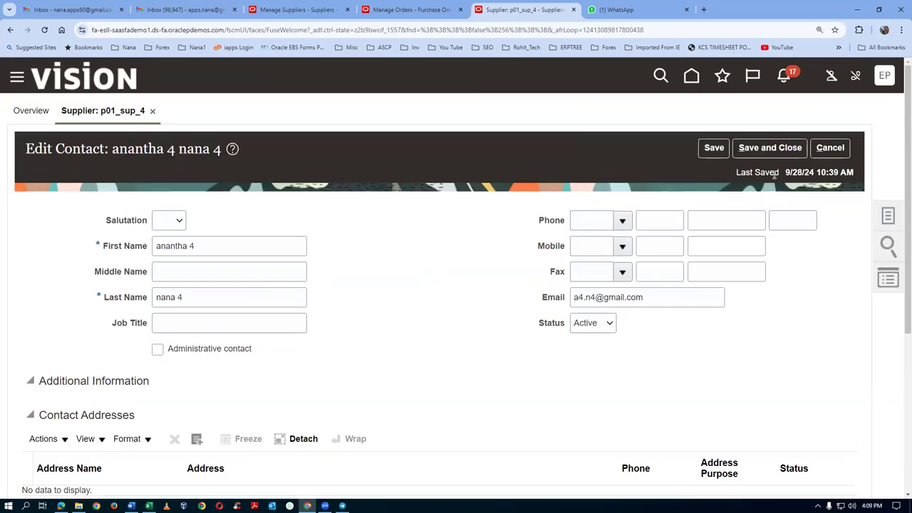
left_click(776, 151)
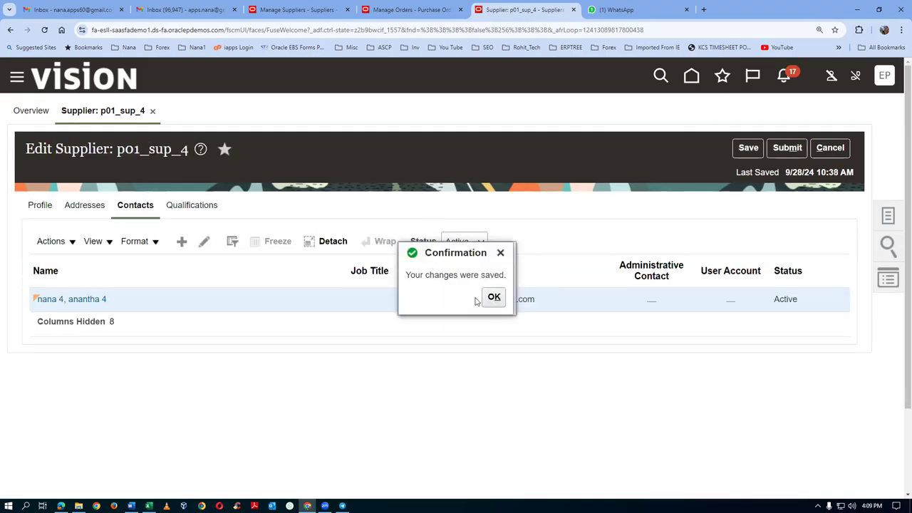
left_click(491, 297)
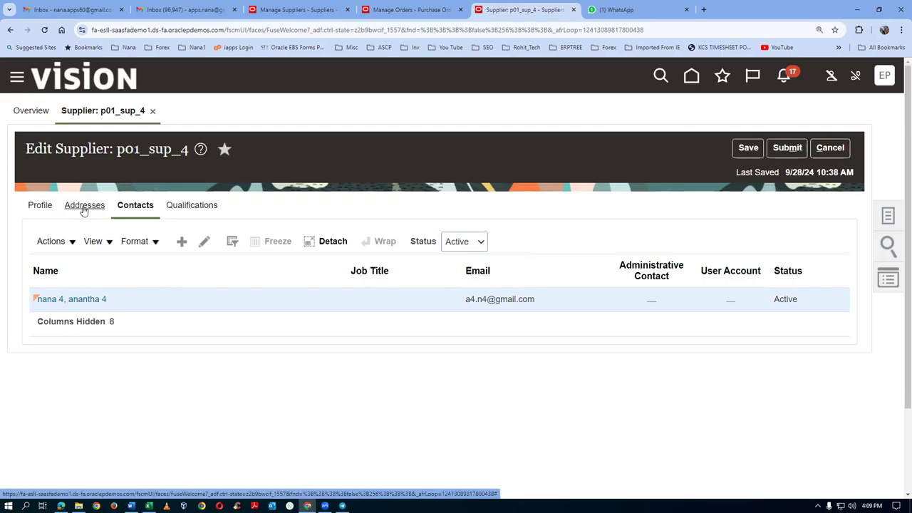
Step: Submit the supplier changes for approval and acknowledge the confirmation
left_click(788, 147)
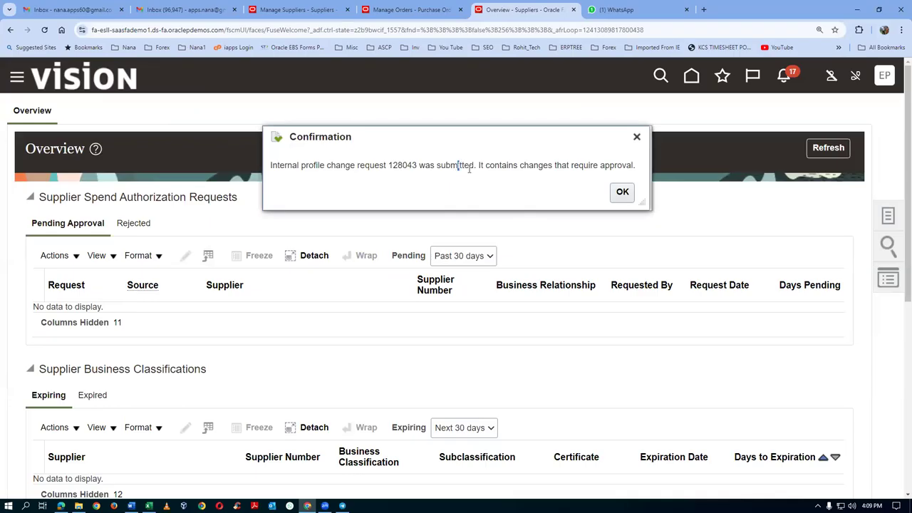
left_click_drag(457, 165, 542, 178)
left_click(622, 192)
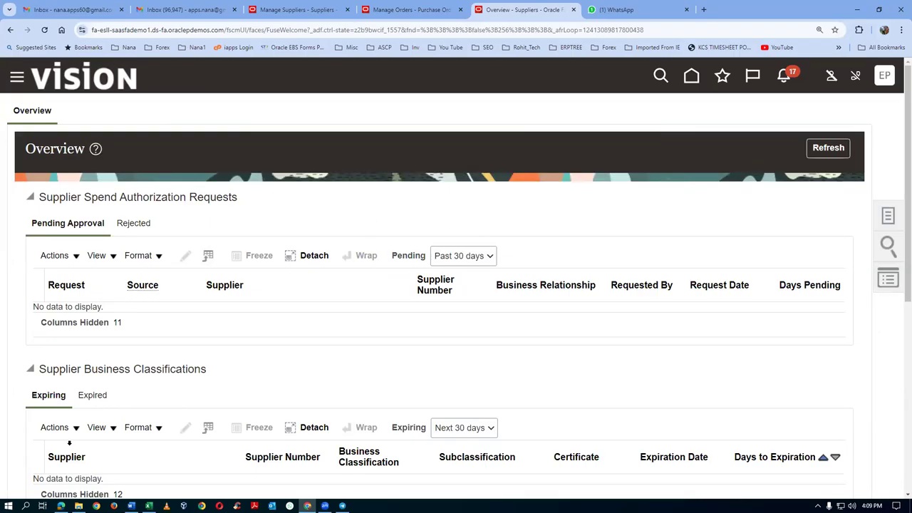
Step: Refresh the overview and review the pending profile change request's Submit action details
left_click(843, 146)
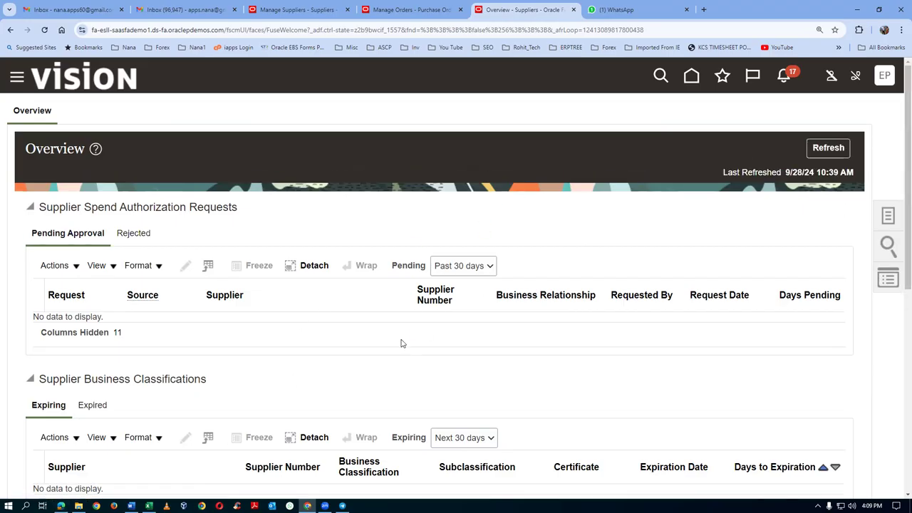
scroll(401, 343, "down", 6)
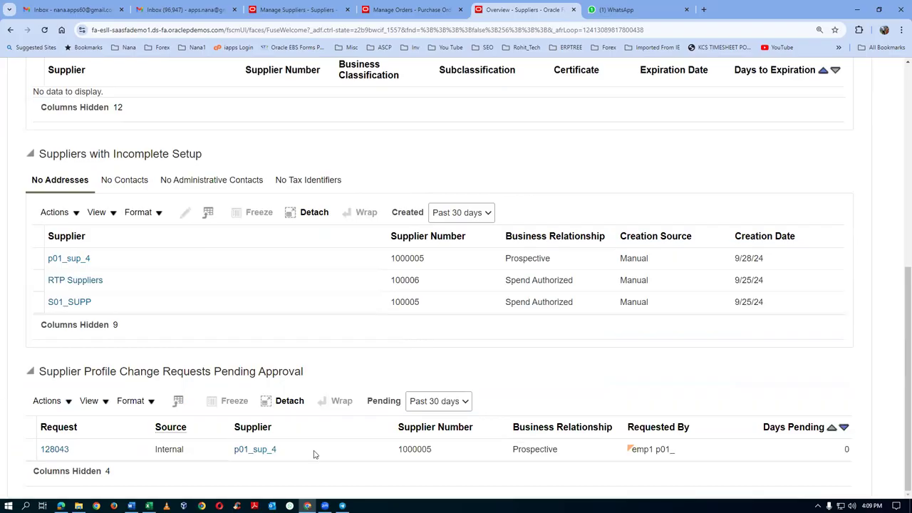
left_click(54, 449)
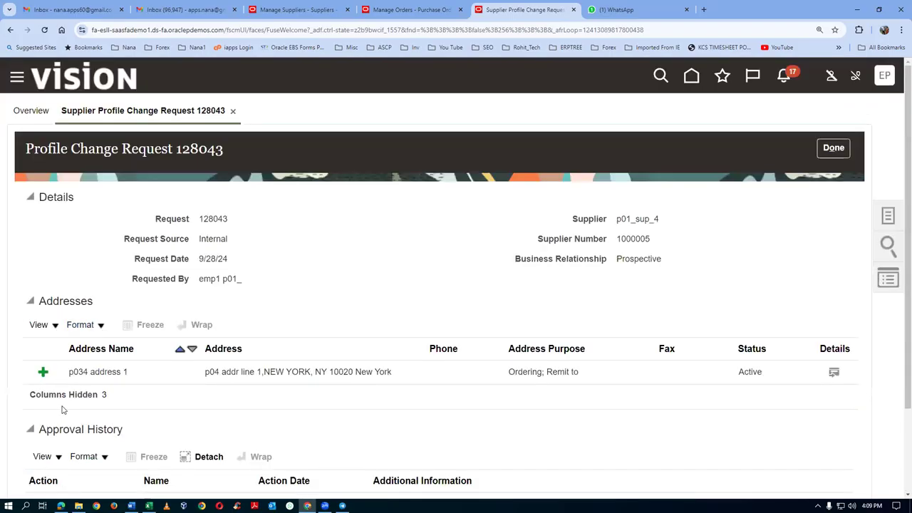
scroll(61, 427, "down", 1)
left_click(41, 409)
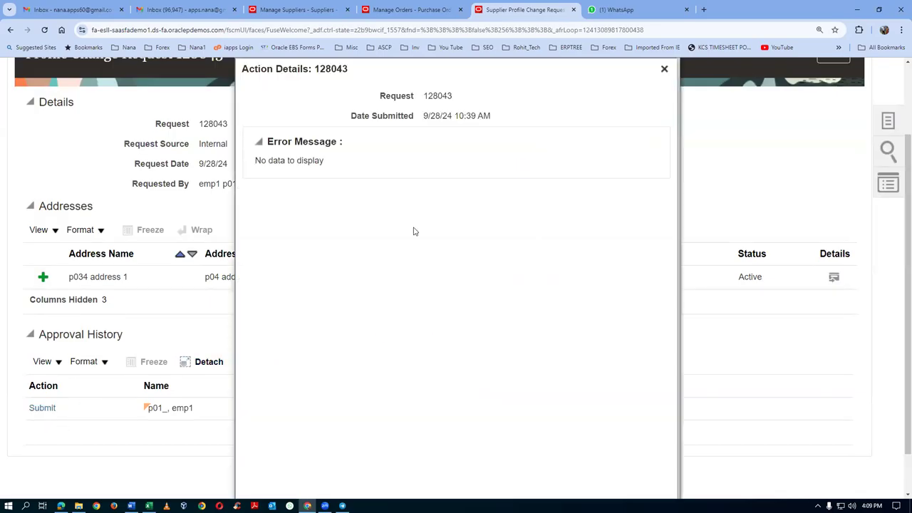
left_click(657, 72)
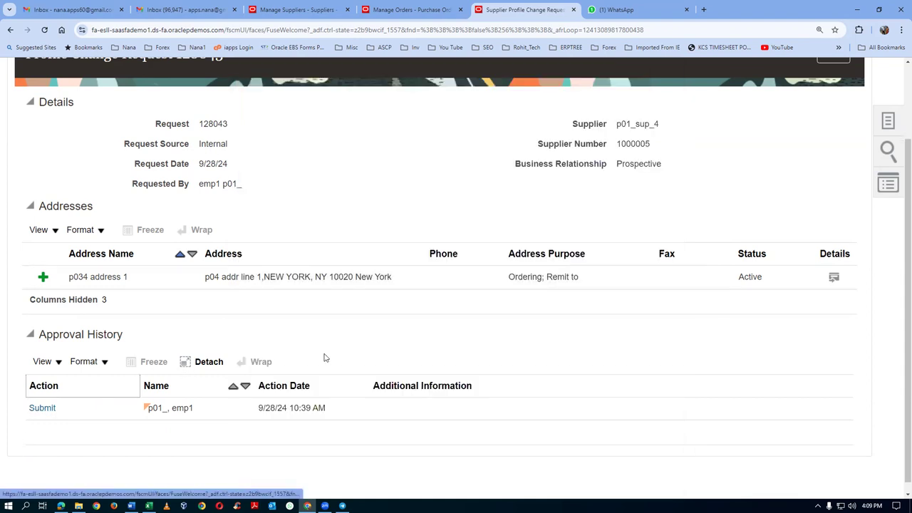
scroll(347, 340, "up", 2)
left_click(833, 148)
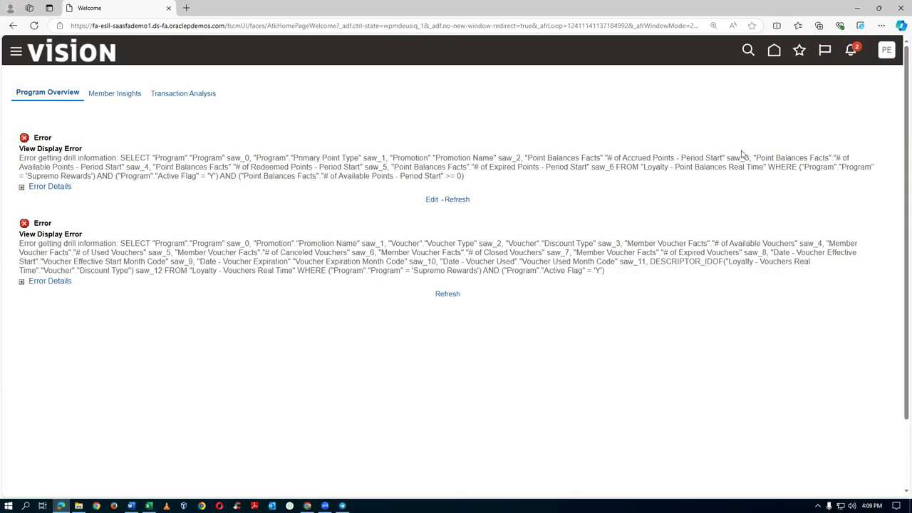
Step: Sign out and sign back in as the approving user
left_click(886, 54)
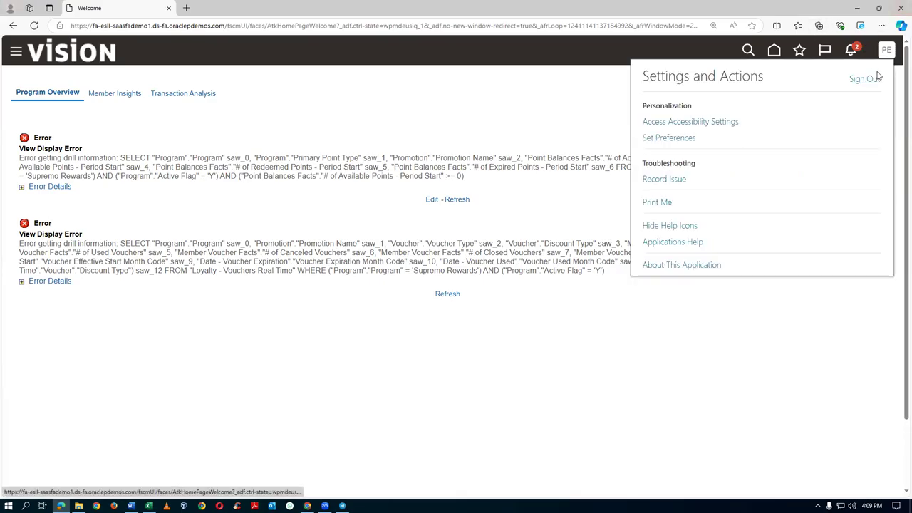
left_click(857, 80)
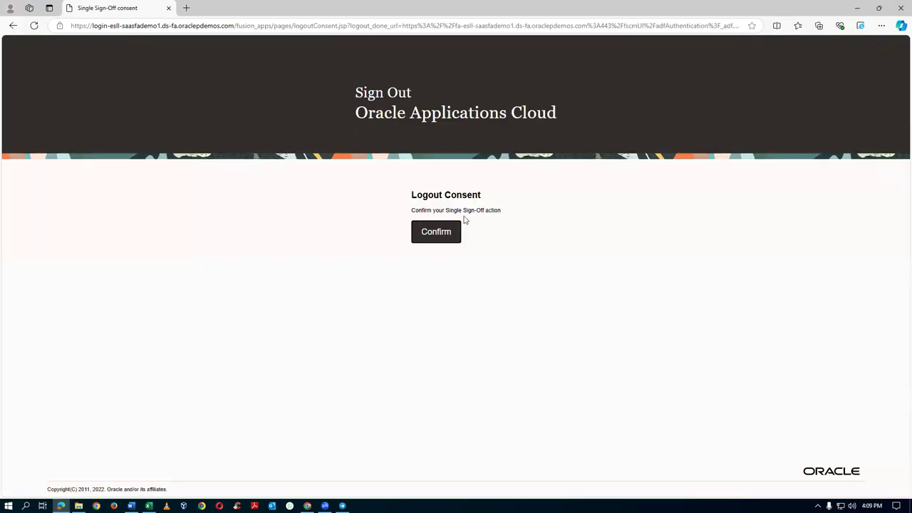
left_click(437, 234)
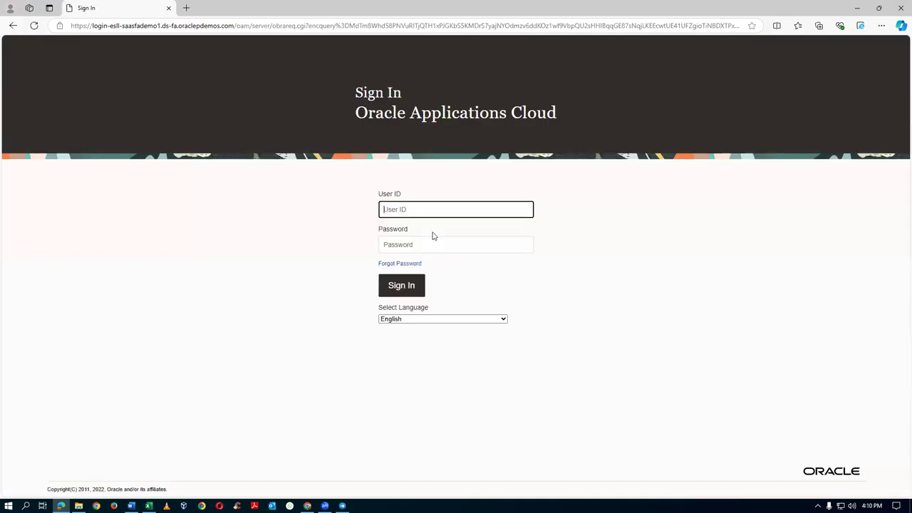
left_click(396, 292)
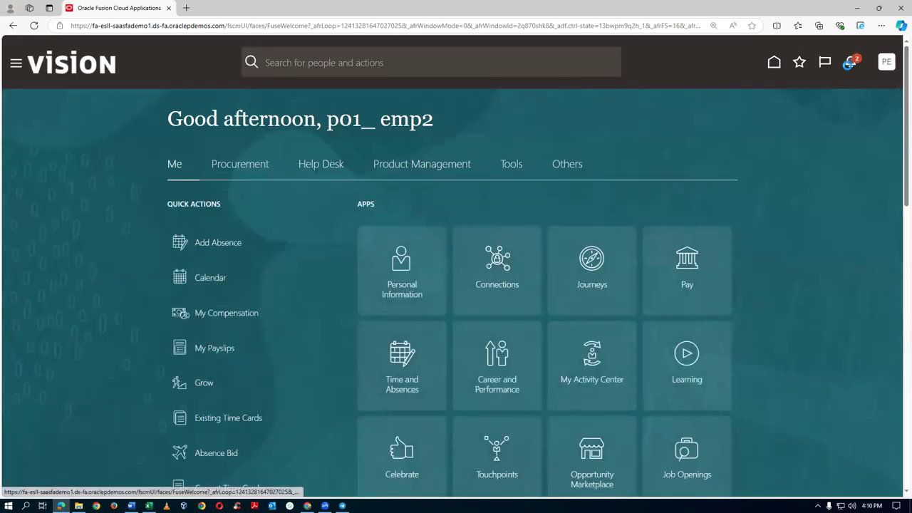
Step: Approve the p01_sup_4 profile change request from notifications and return to the supplier manager's window
left_click(850, 62)
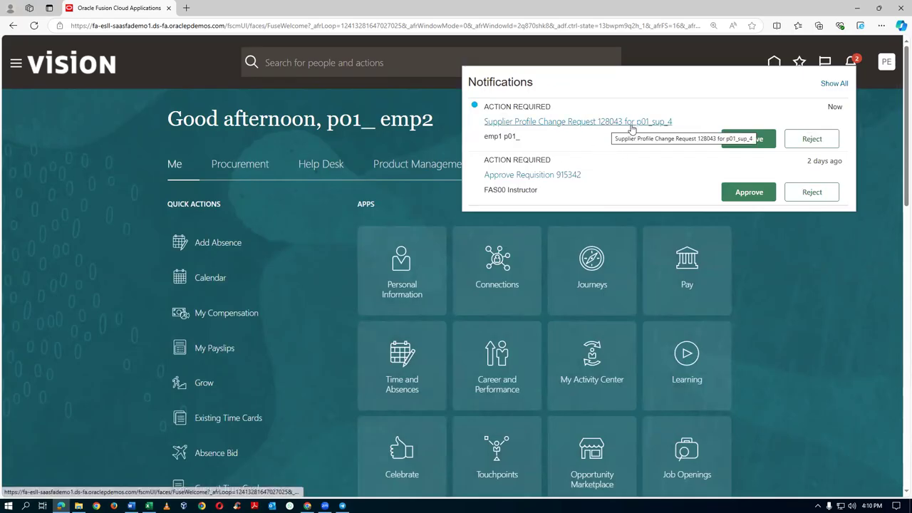
left_click(747, 139)
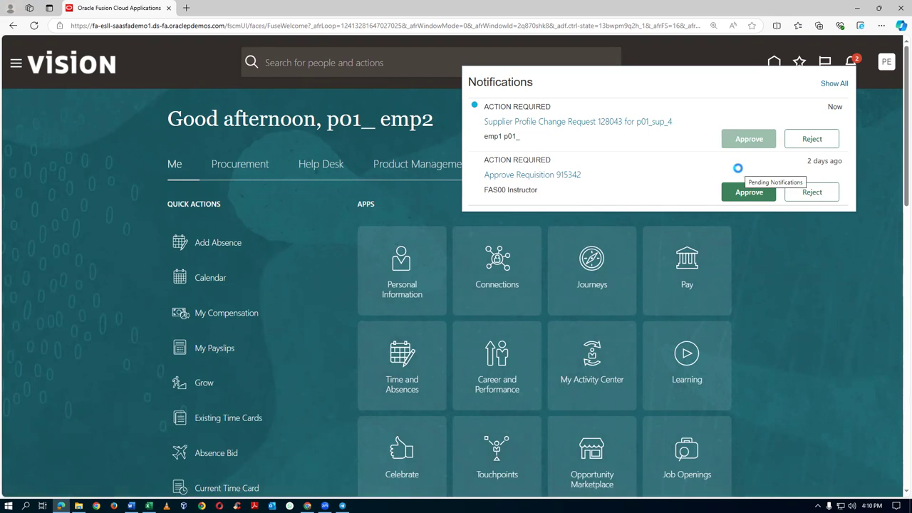
left_click(767, 260)
key("alt+Tab")
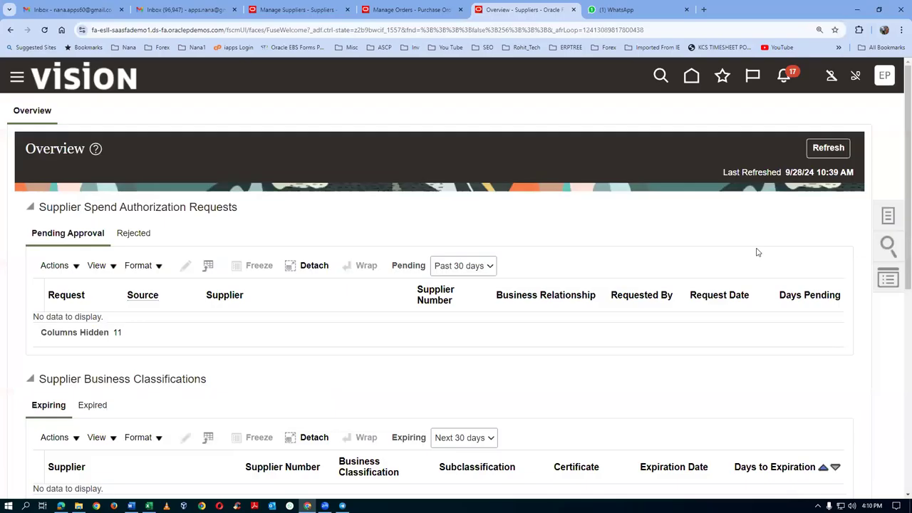
Step: Refresh the overview and check the approval history of change request 128043
left_click(829, 148)
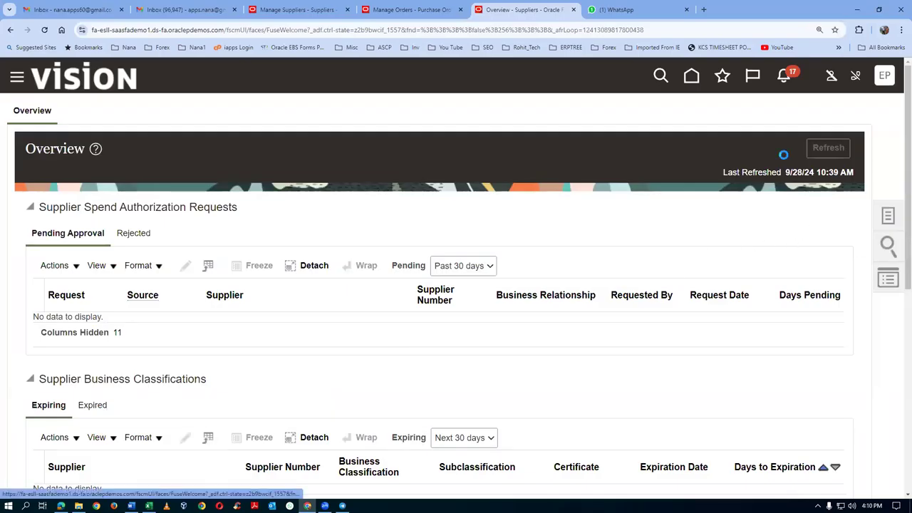
scroll(426, 239, "down", 6)
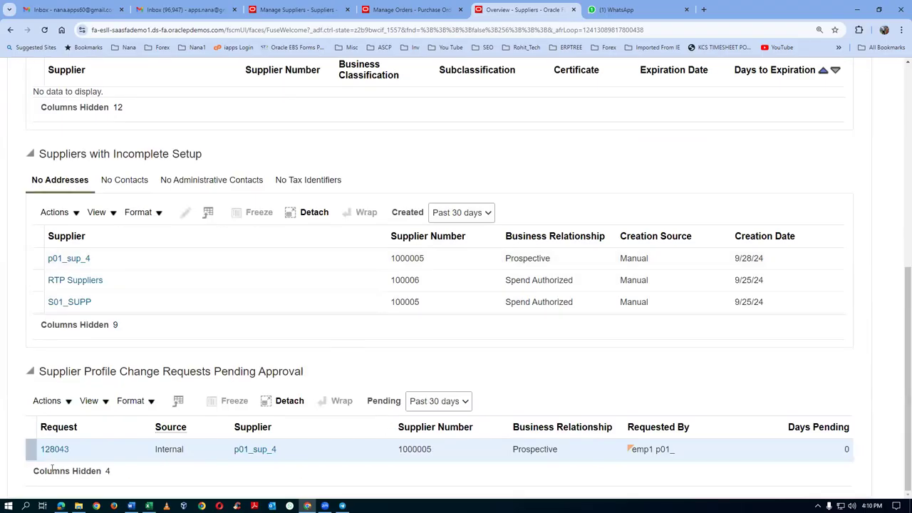
left_click(54, 451)
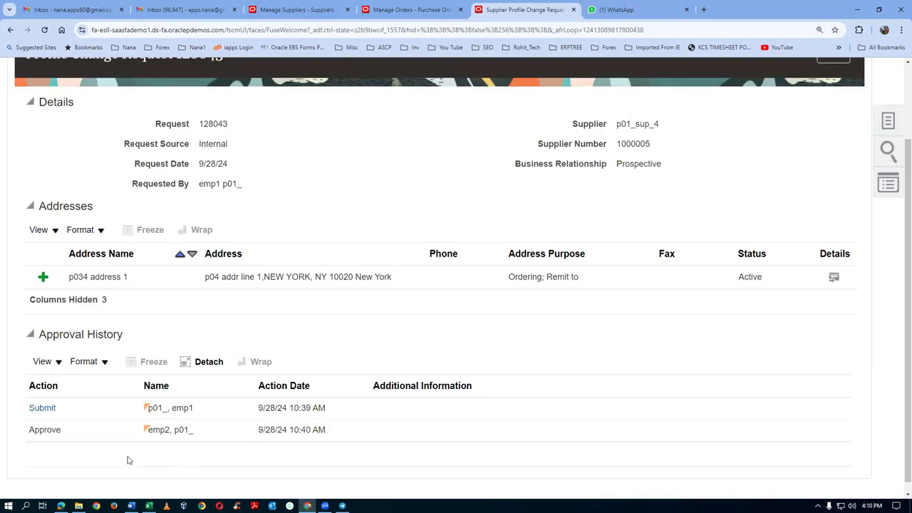
left_click(40, 409)
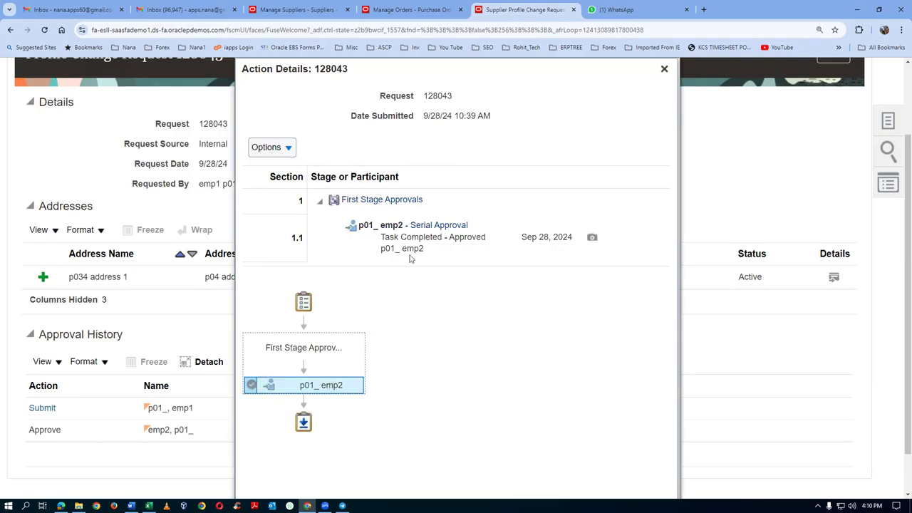
left_click(663, 68)
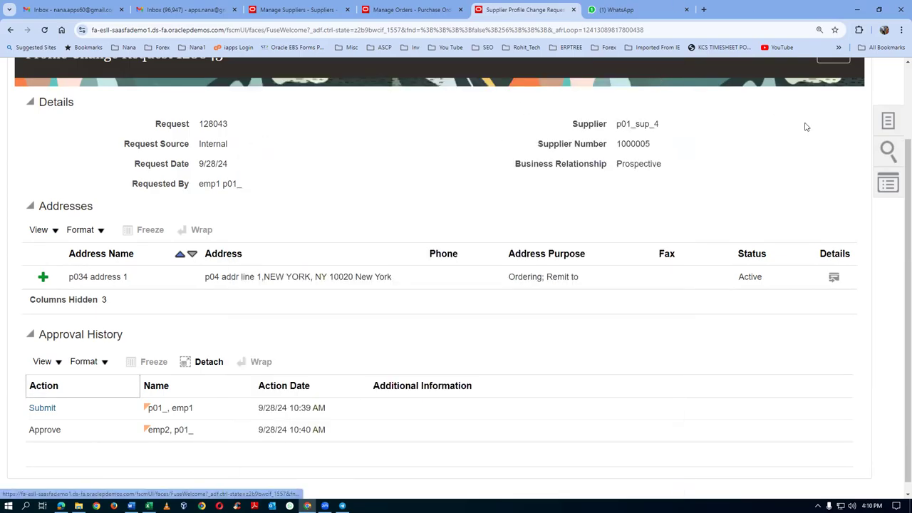
scroll(745, 125, "up", 1)
left_click(834, 100)
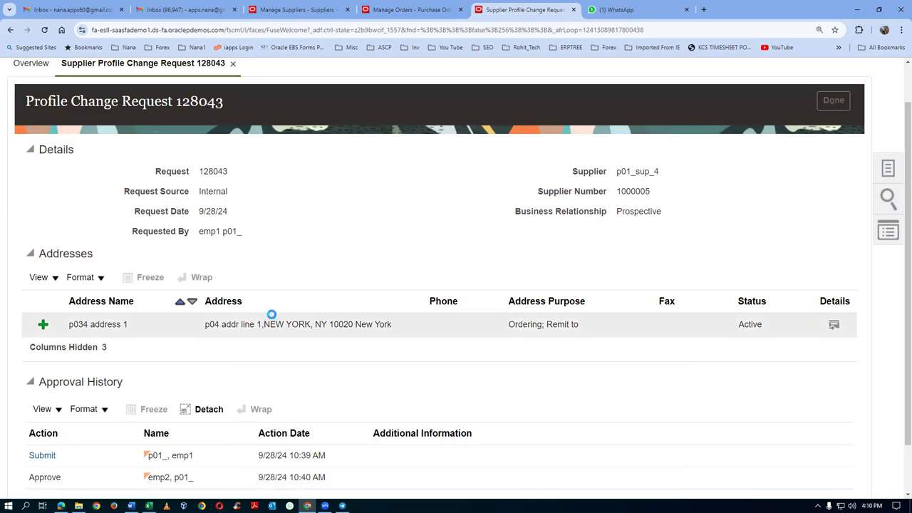
Step: Refresh the overview again and open Manage Suppliers from the Tasks list
scroll(114, 435, "down", 4)
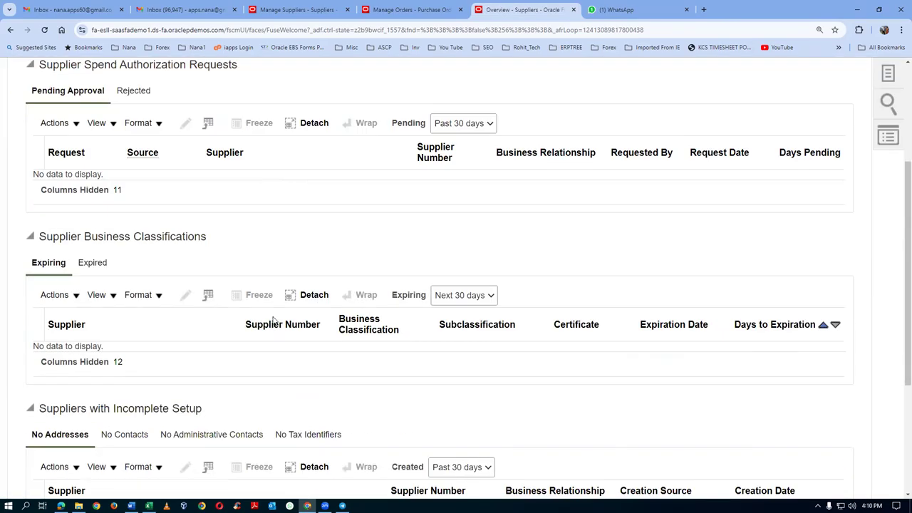
scroll(115, 435, "down", 2)
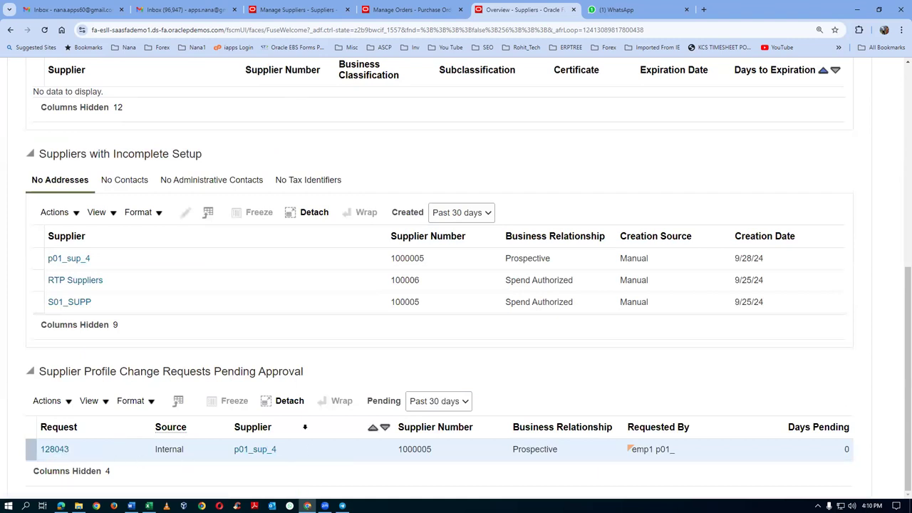
scroll(302, 434, "up", 4)
scroll(302, 434, "up", 2)
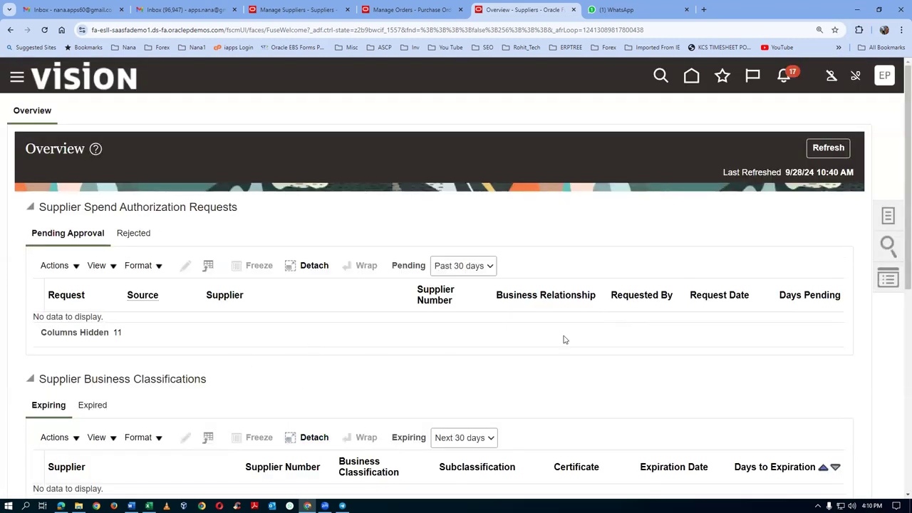
left_click(828, 148)
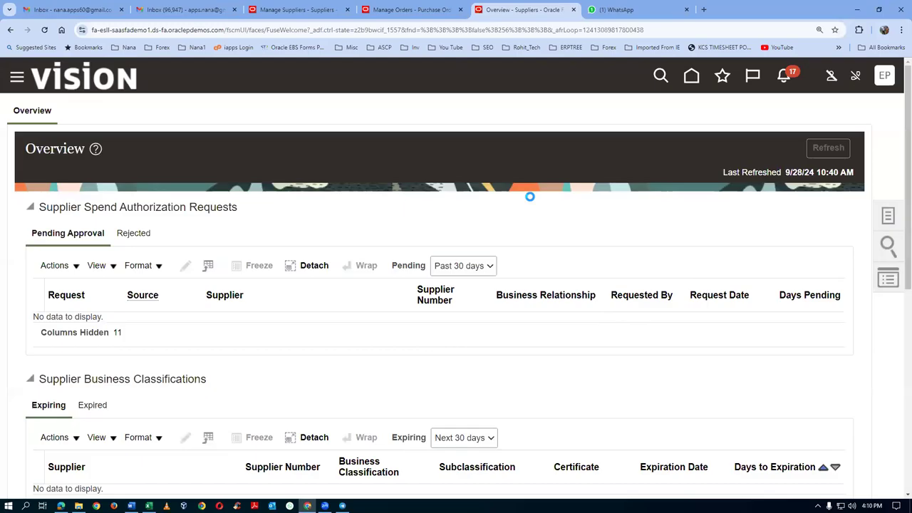
scroll(529, 226, "down", 5)
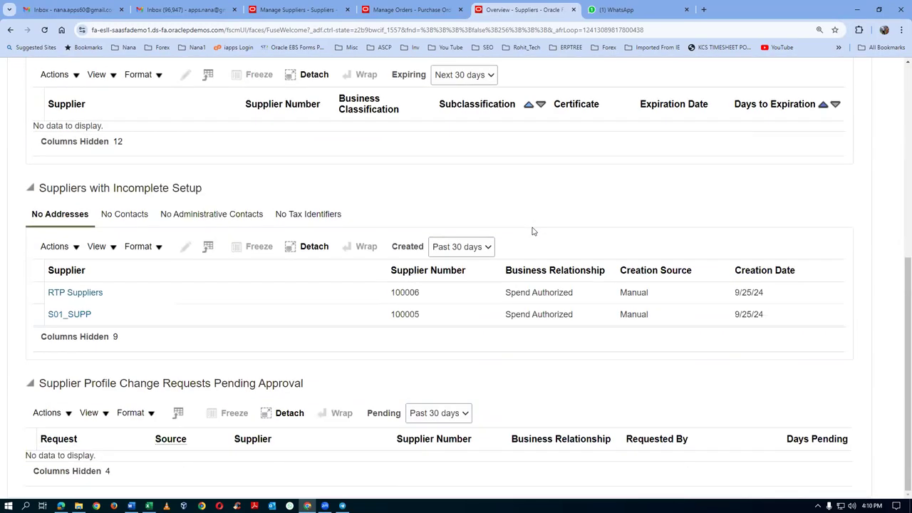
scroll(713, 365, "up", 4)
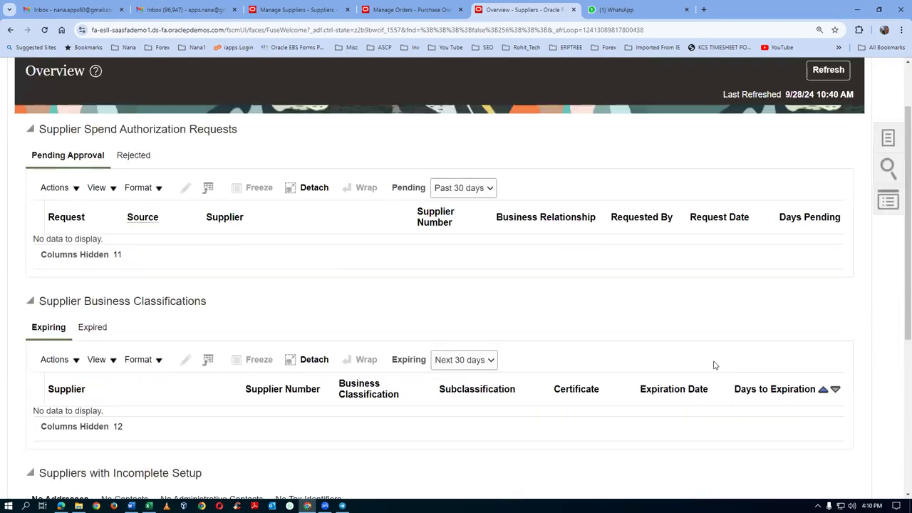
left_click(880, 142)
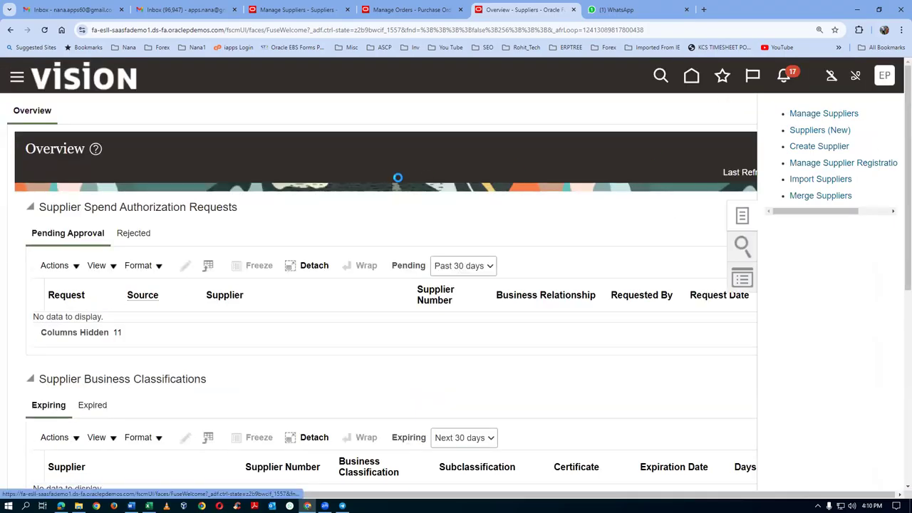
left_click(323, 247)
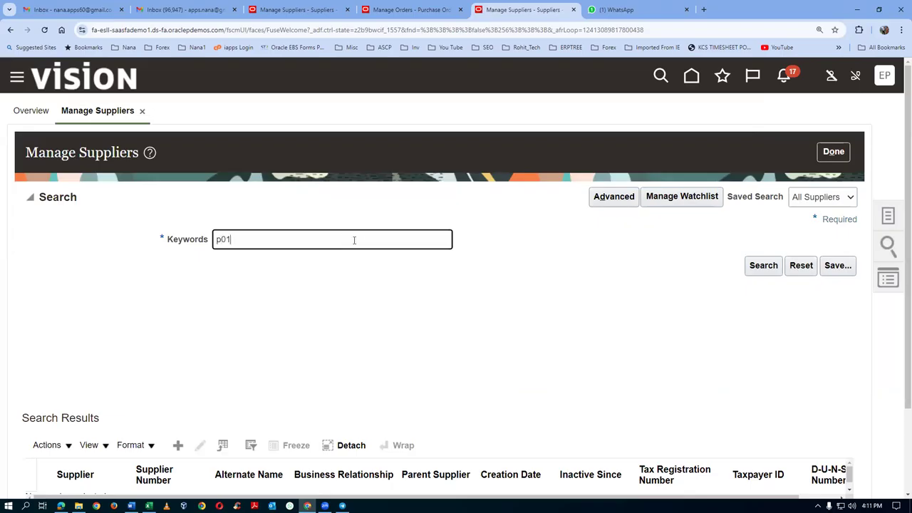
scroll(119, 347, "down", 2)
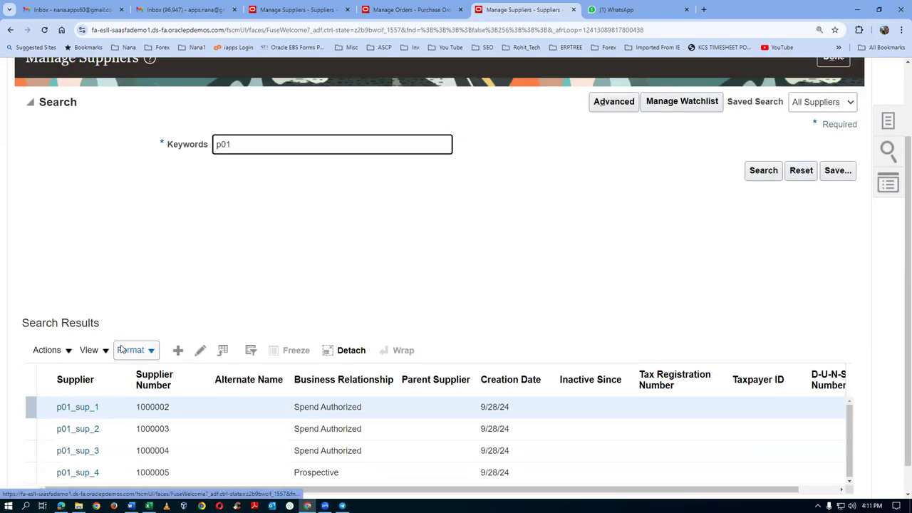
Step: Edit supplier p01_sup_4 and open its contact from the Contacts tab
left_click(72, 474)
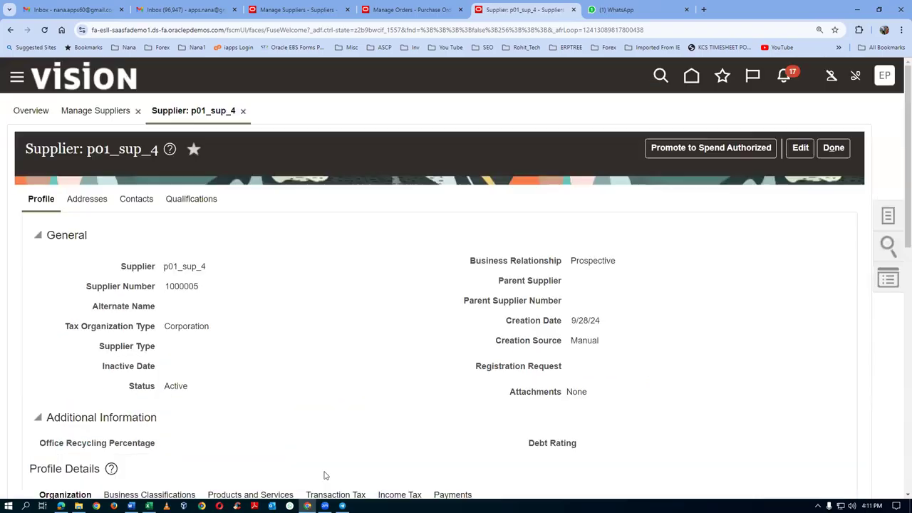
left_click(84, 201)
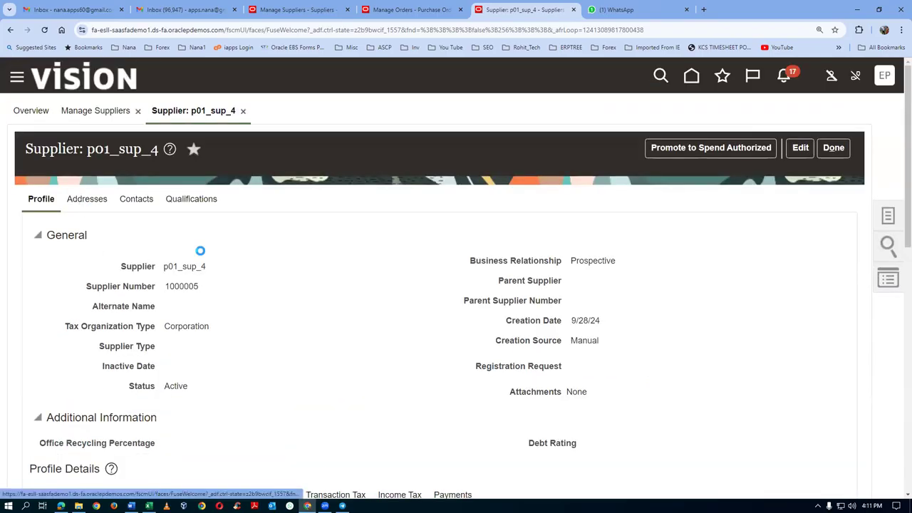
left_click(144, 200)
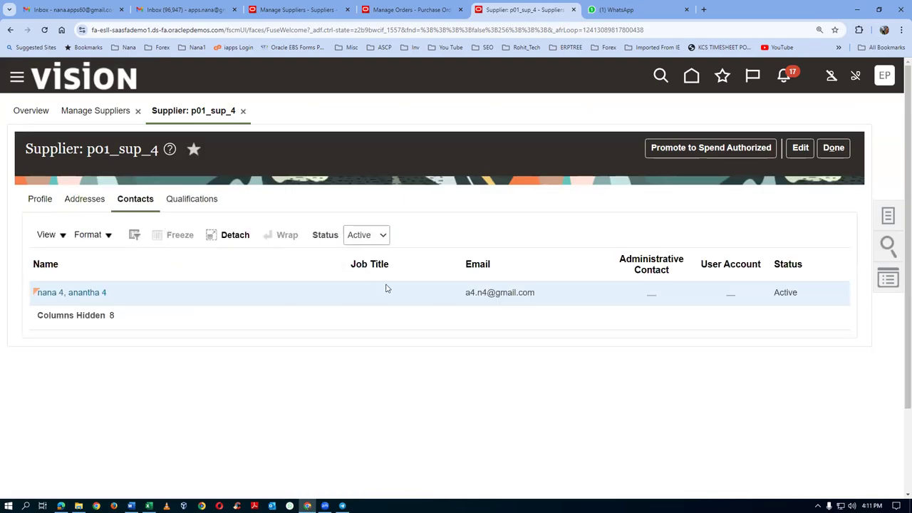
left_click(800, 148)
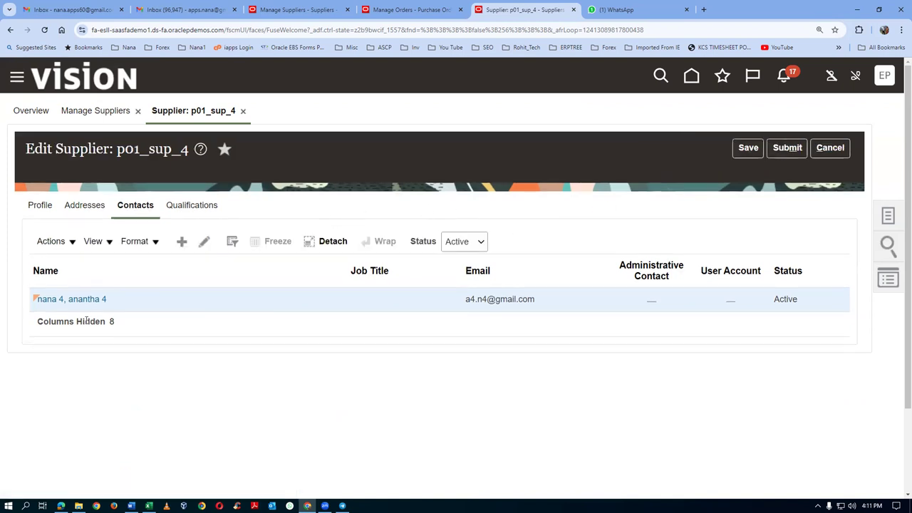
left_click(102, 300)
Step: Link p034 address 1 to the contact, save it, and submit the supplier changes
scroll(123, 404, "down", 3)
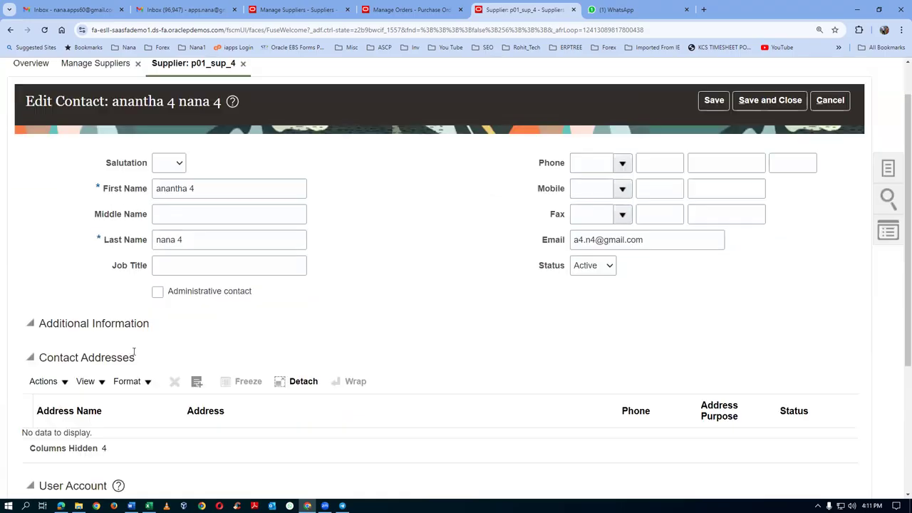
left_click(43, 334)
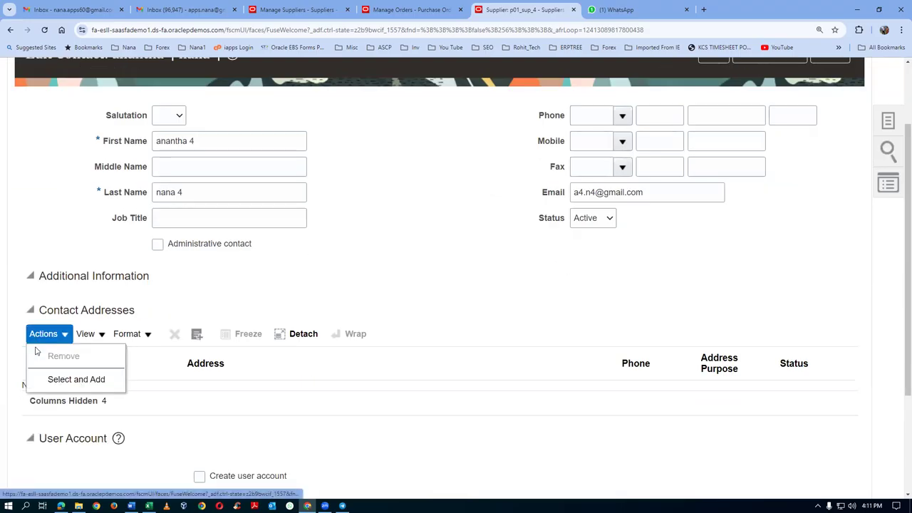
left_click(49, 378)
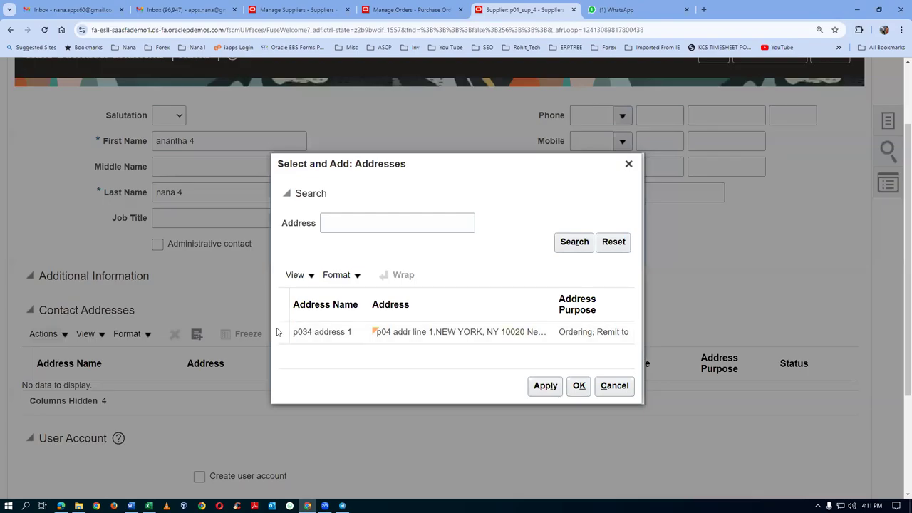
left_click(546, 388)
left_click(580, 387)
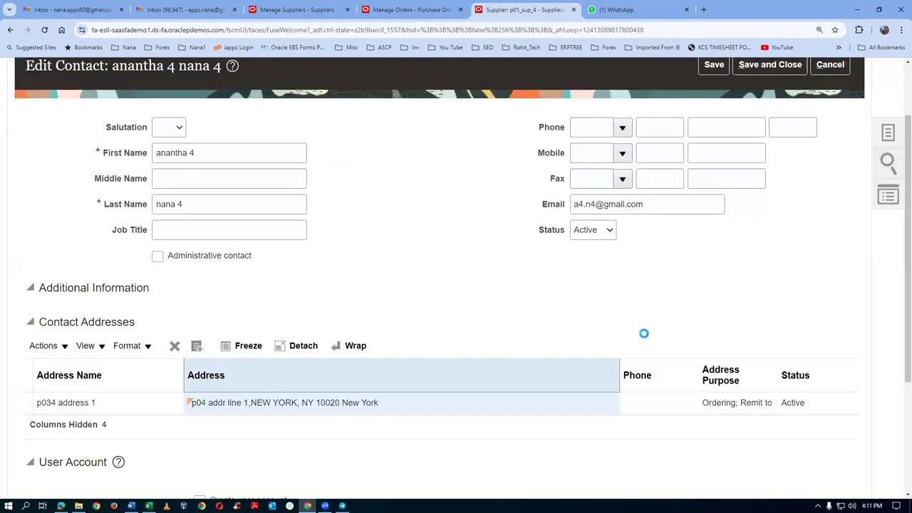
scroll(667, 316, "up", 2)
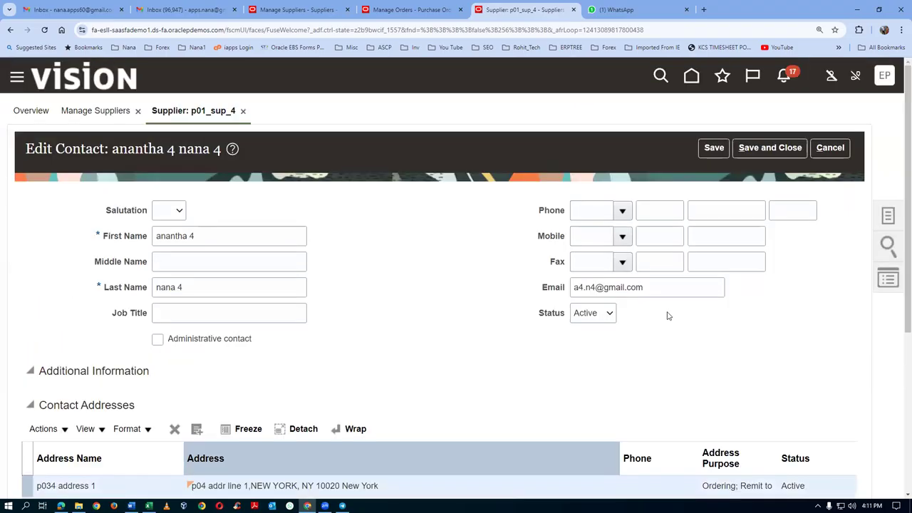
left_click(774, 149)
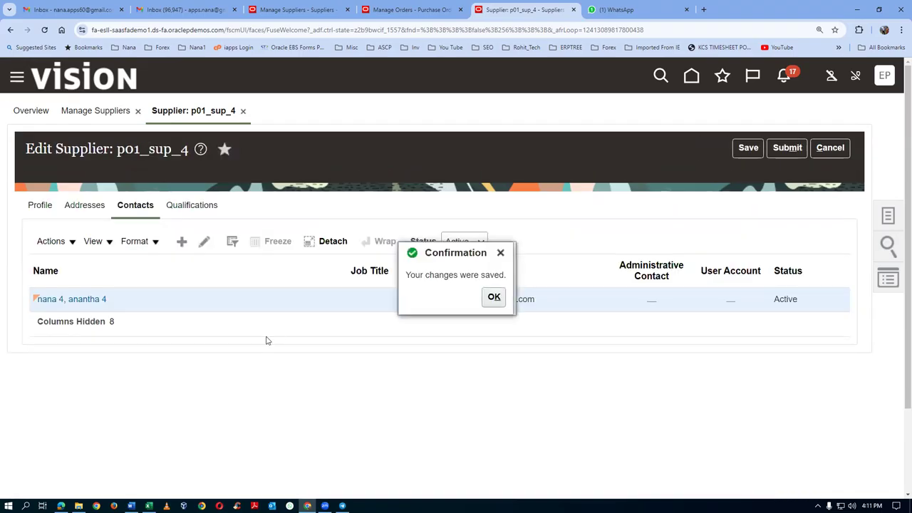
left_click(494, 297)
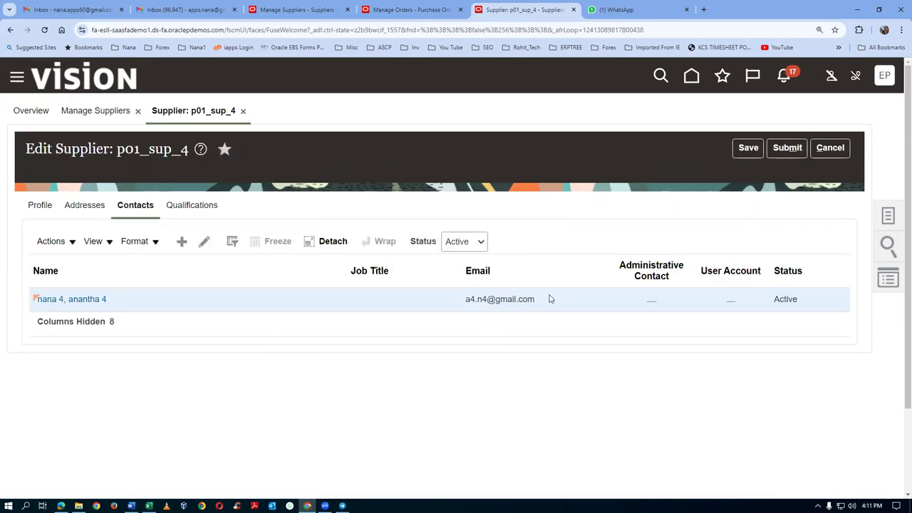
left_click(794, 149)
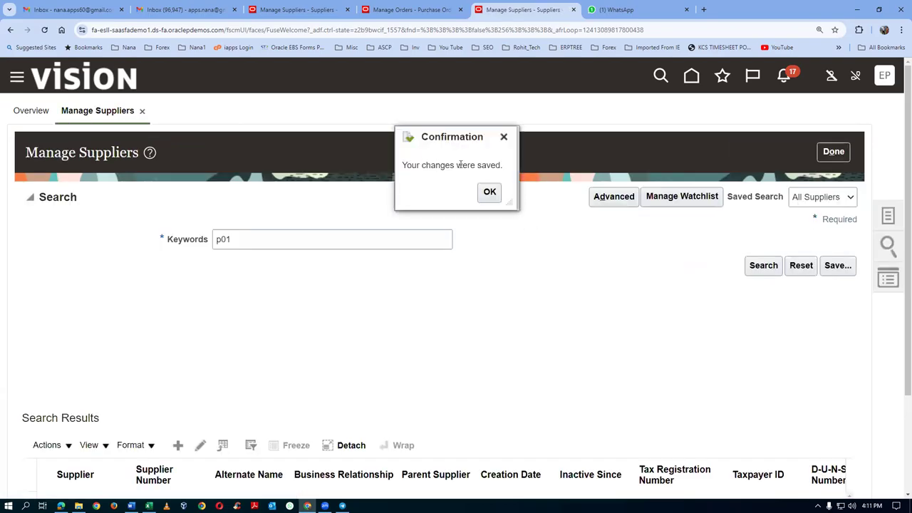
Step: Dismiss the save confirmation, return to the overview and open Manage Suppliers
left_click(487, 193)
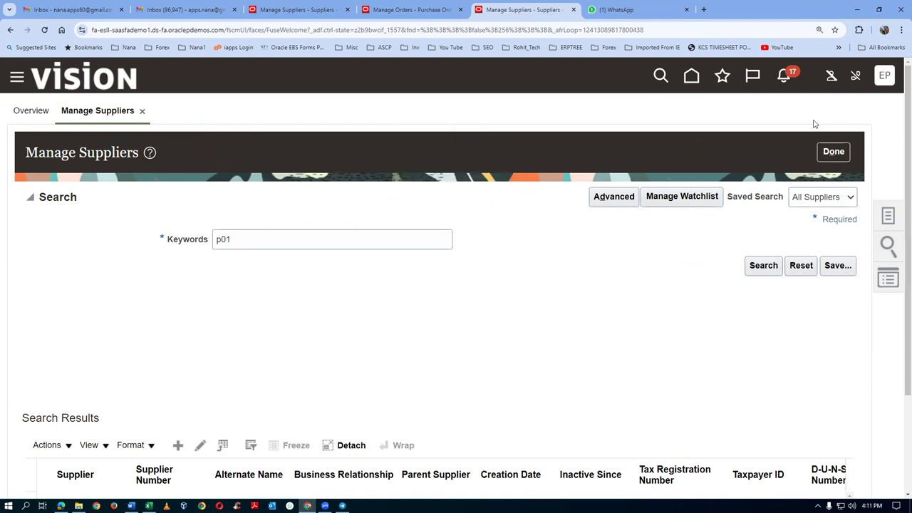
left_click(833, 152)
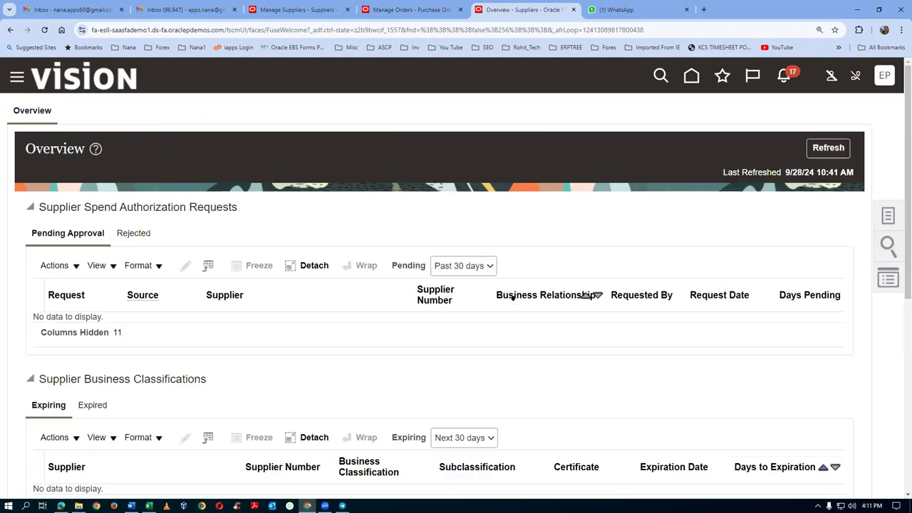
left_click(890, 219)
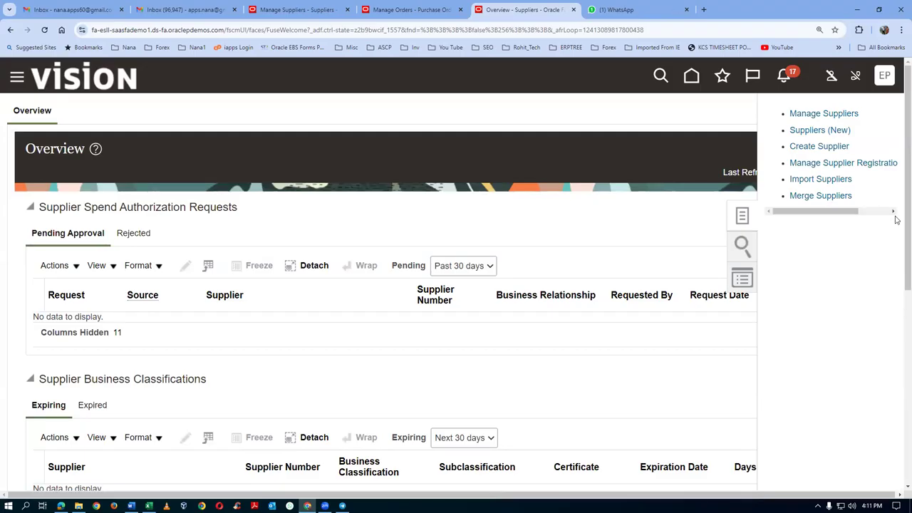
left_click(842, 118)
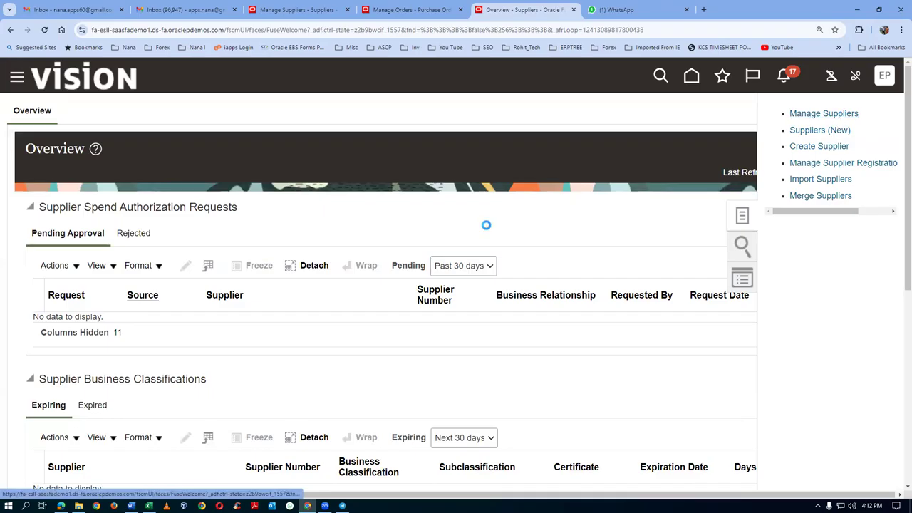
Step: Search suppliers for p01 and open the p01_sup_4 record
left_click(382, 243)
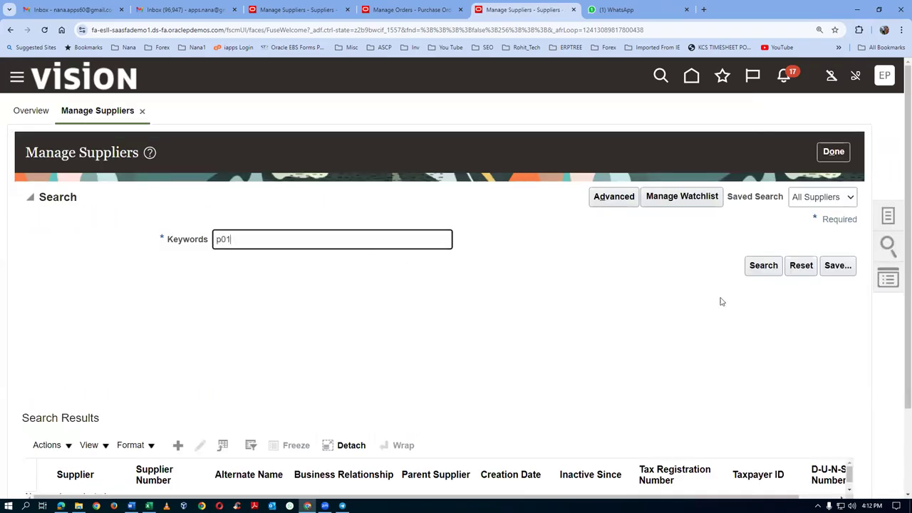
left_click(763, 267)
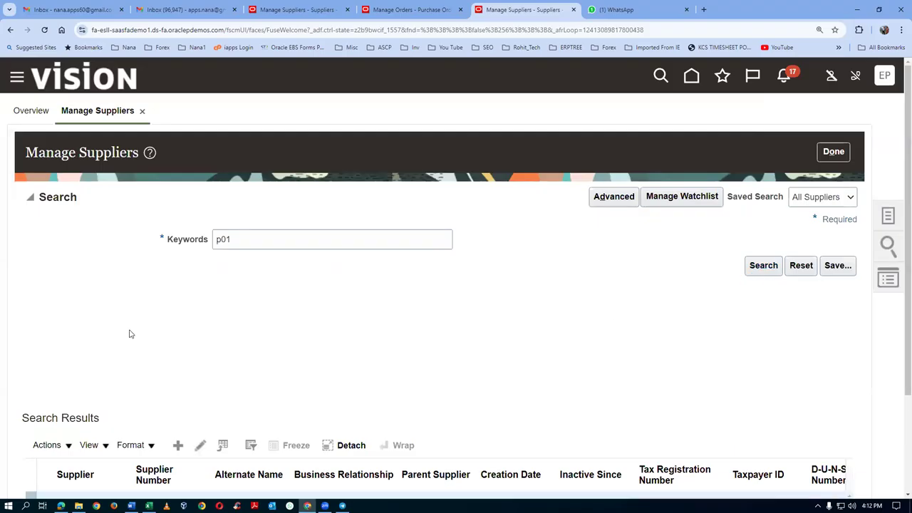
scroll(130, 334, "down", 1)
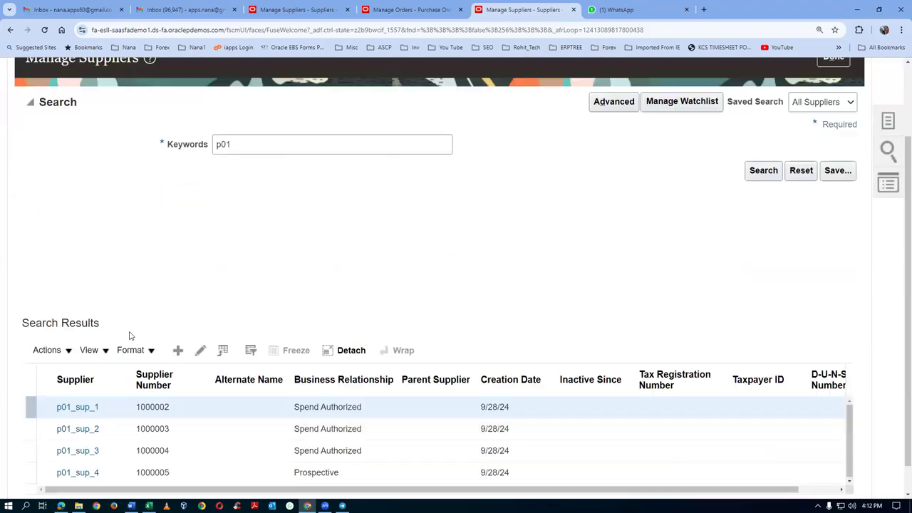
left_click(71, 480)
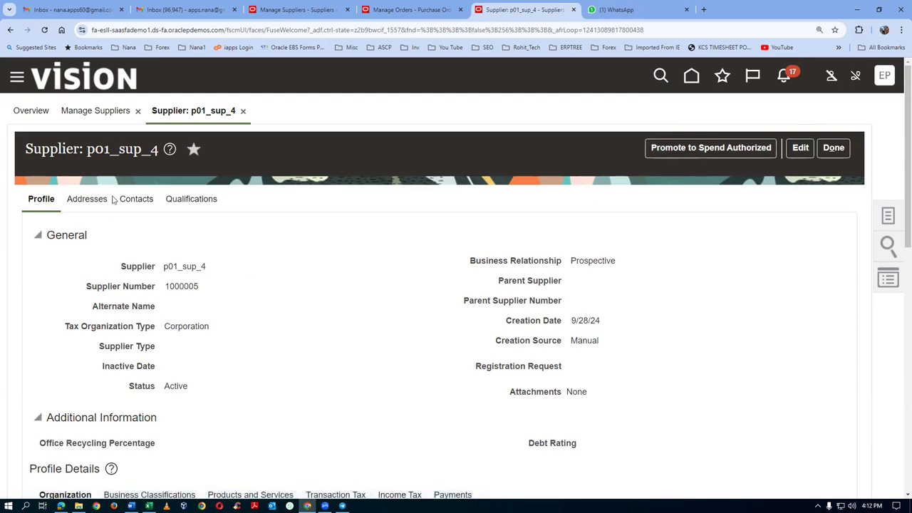
Step: Request promotion of p01_sup_4 to Spend Authorized with a p01 business unit site, submitting request 6001
left_click(708, 148)
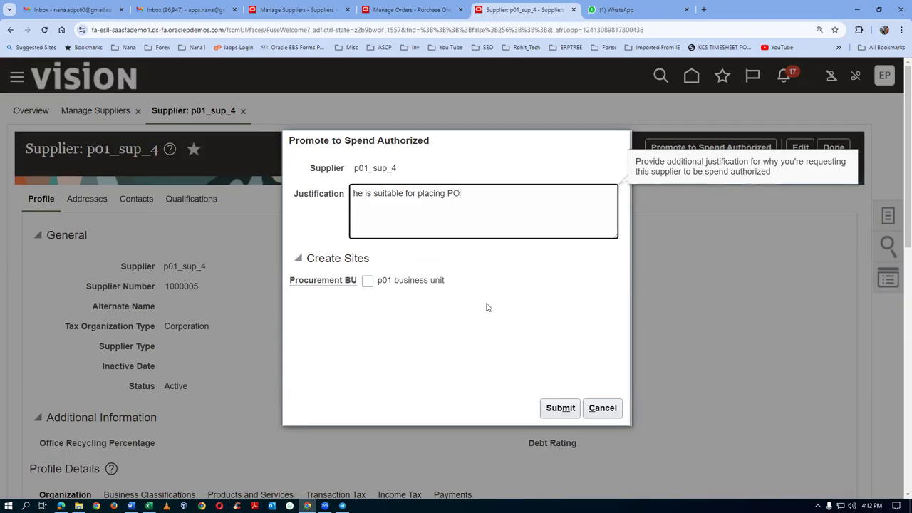
left_click(367, 281)
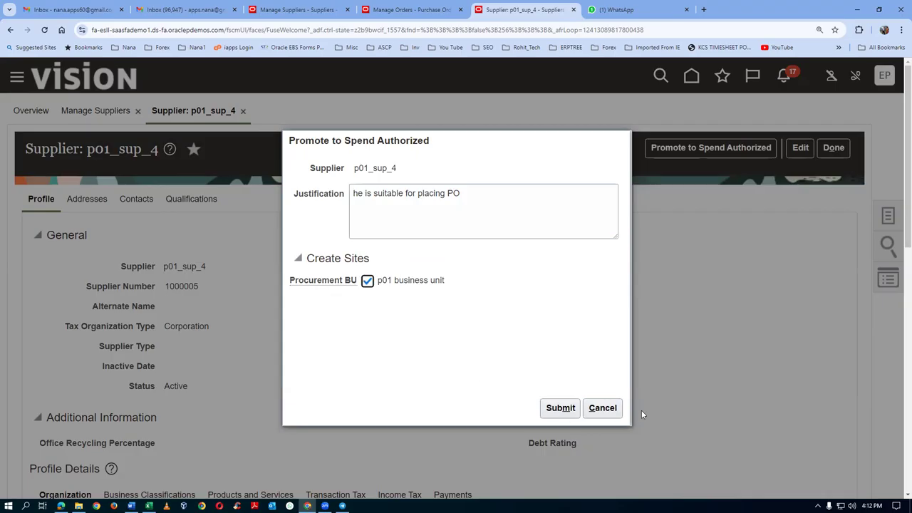
left_click(561, 408)
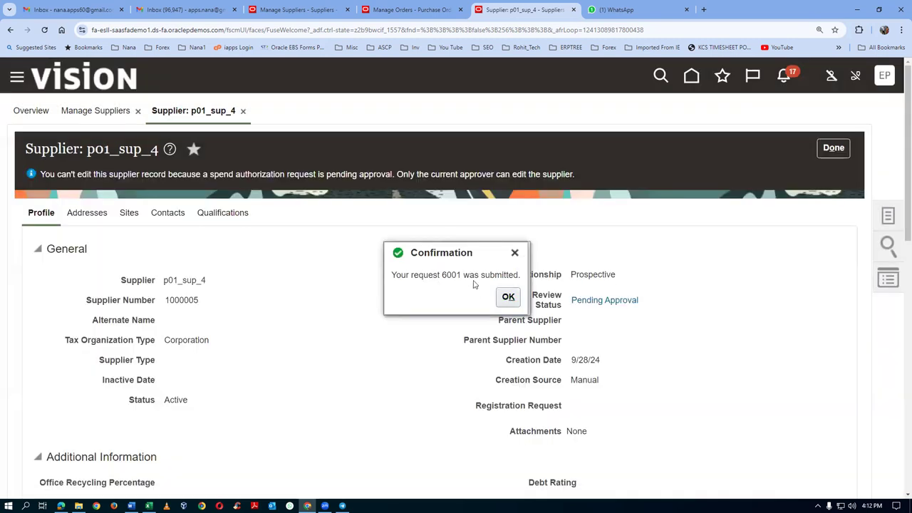
left_click(508, 297)
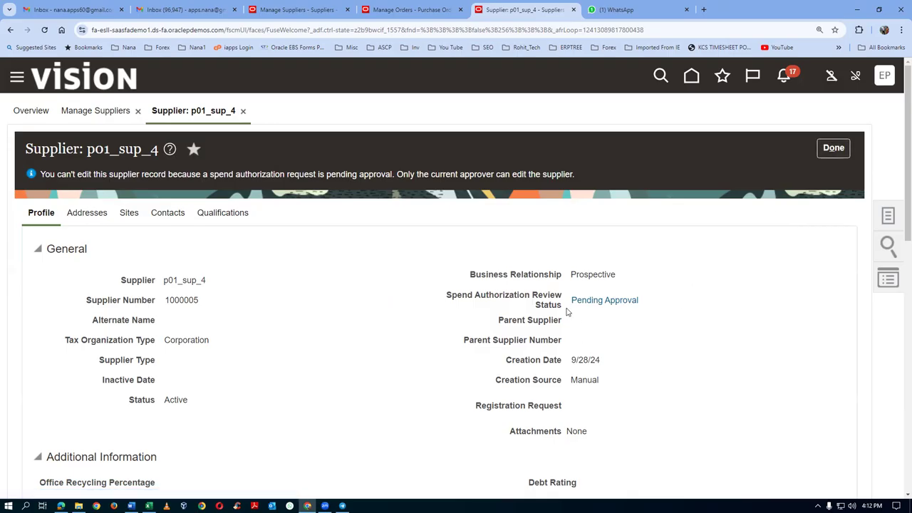
Step: Open pending spend request 6001 and view its Submit action details in Approval History
left_click(616, 300)
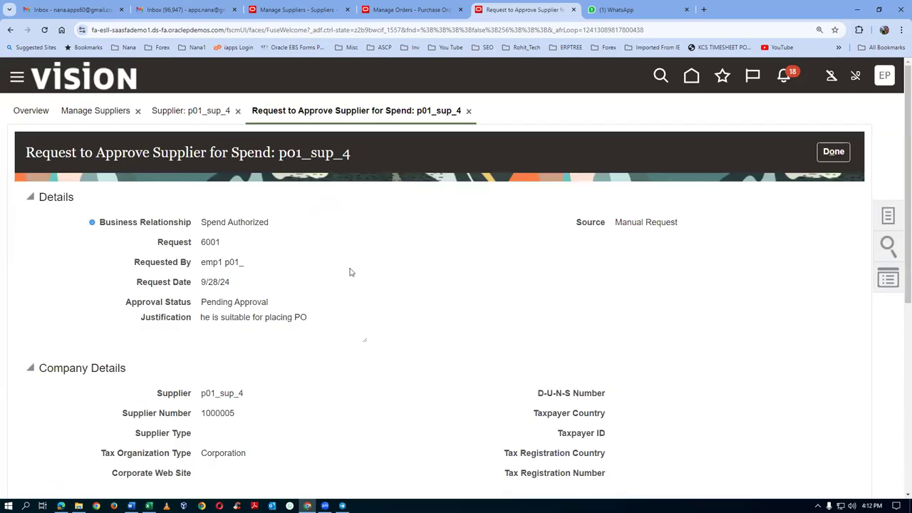
scroll(488, 287, "down", 3)
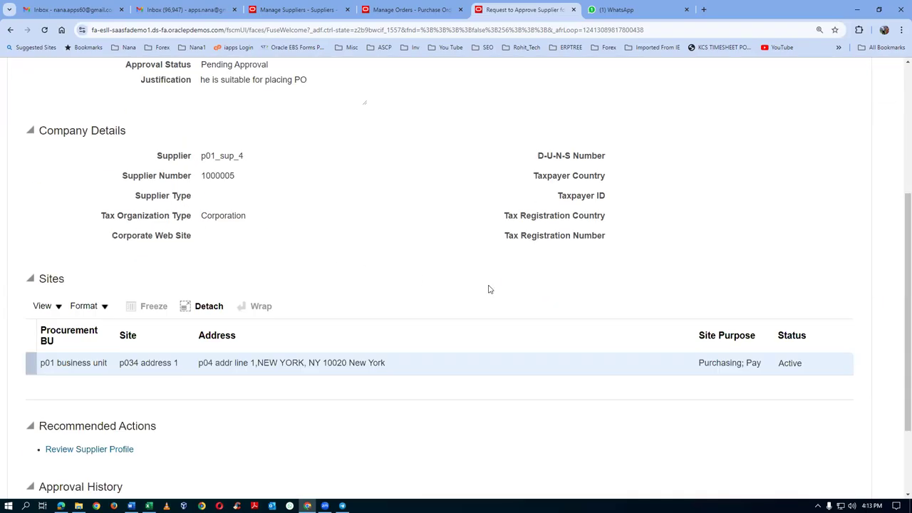
scroll(489, 289, "down", 2)
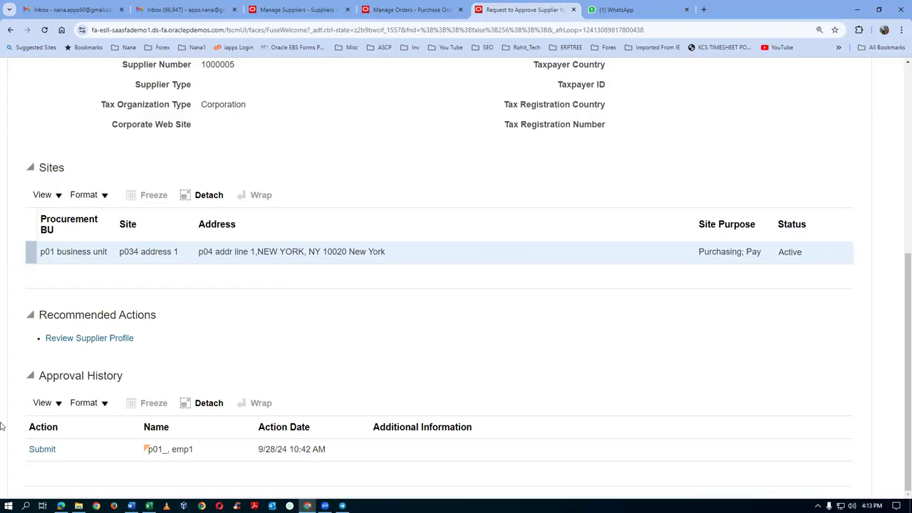
left_click(40, 450)
scroll(554, 130, "up", 1)
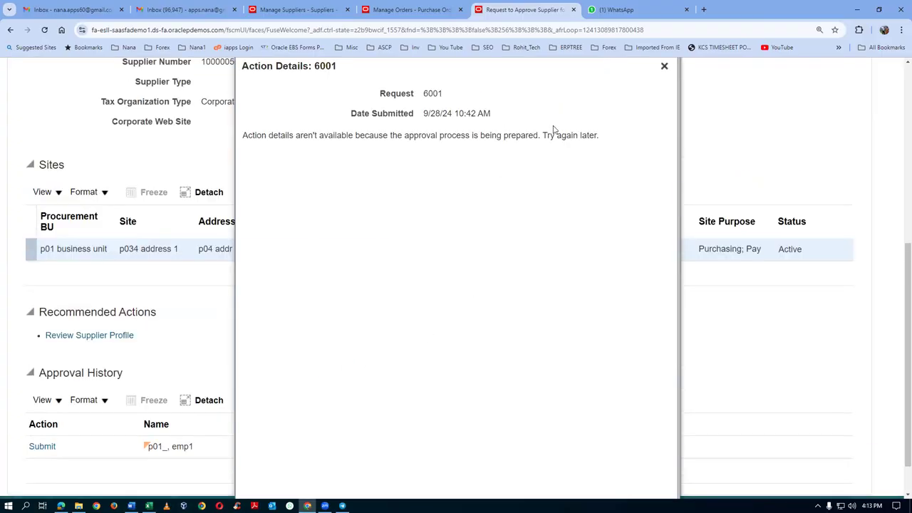
left_click(663, 66)
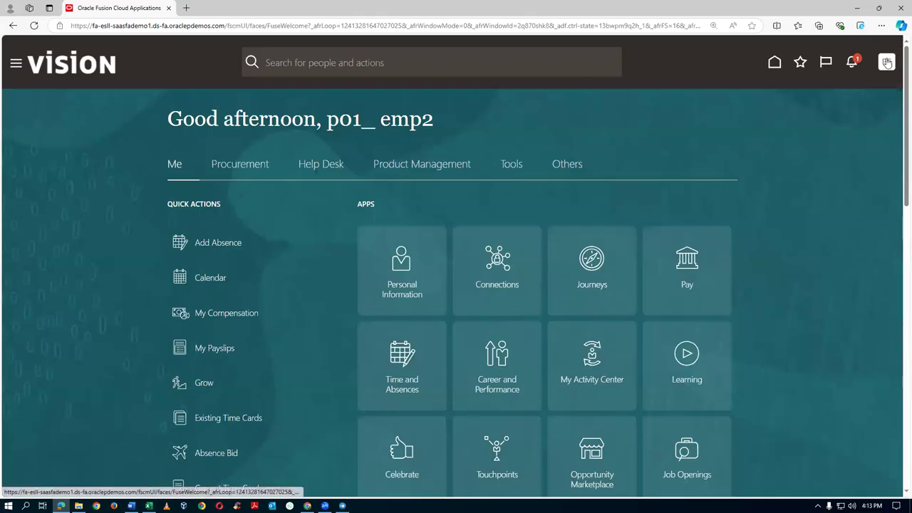
Step: Sign out and sign back in with the approving employee's user ID
left_click(886, 62)
left_click(865, 91)
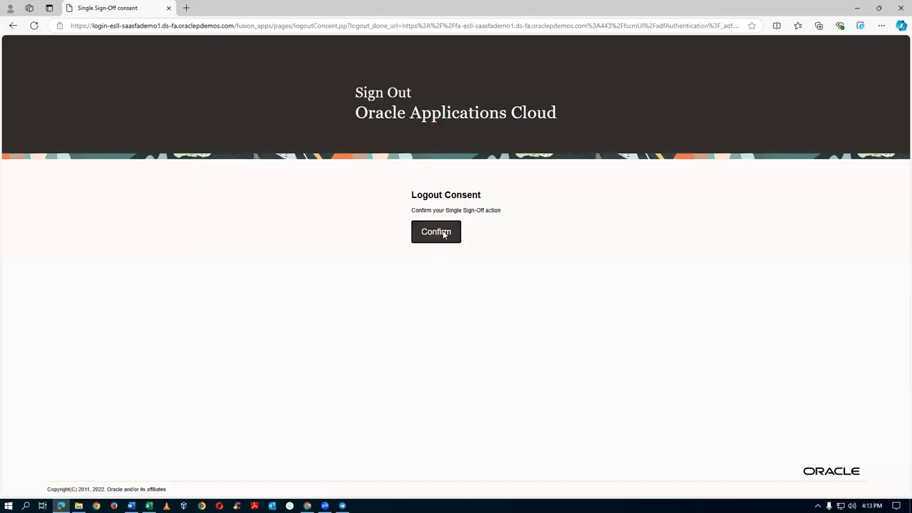
left_click(436, 232)
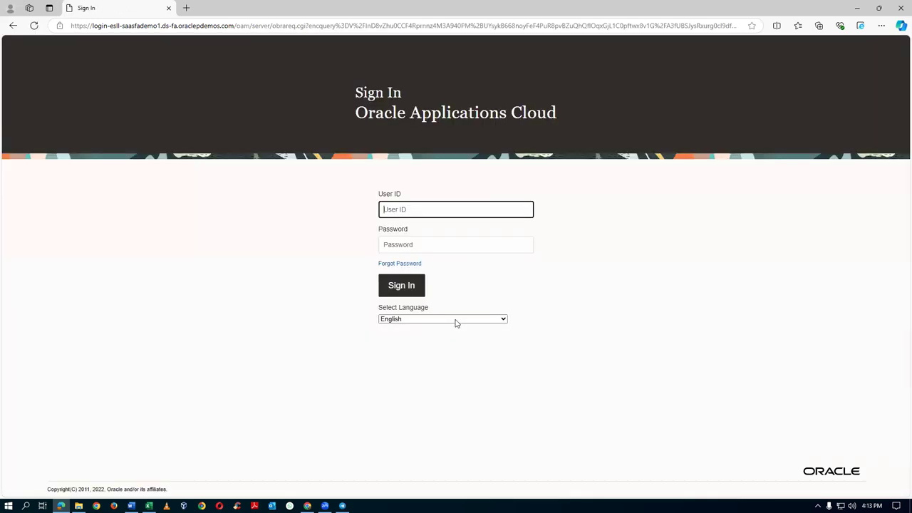
left_click(438, 210)
key("BackSpace")
type("3")
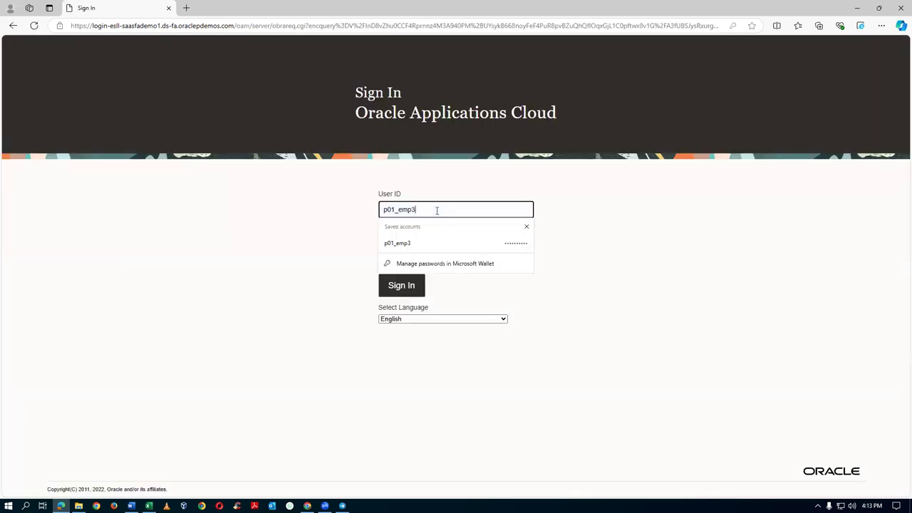
left_click(390, 286)
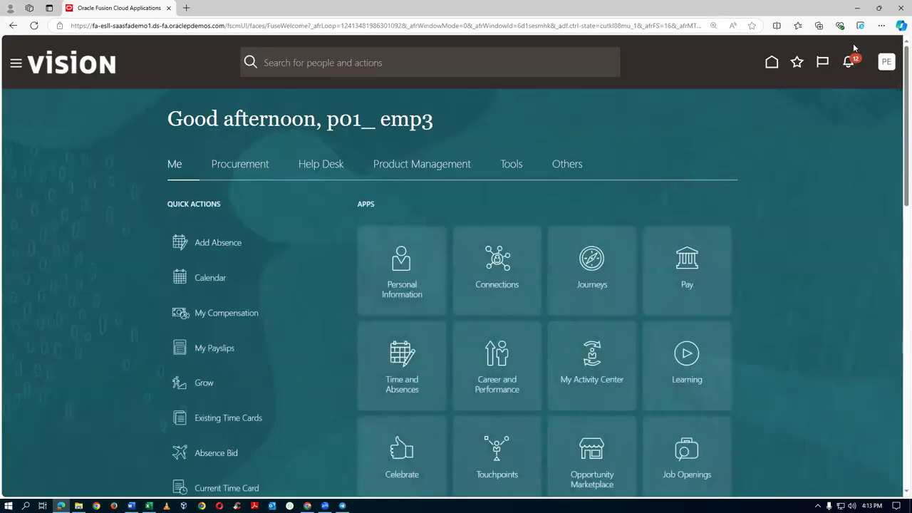
Step: Dismiss the first batch of FYI notifications, including Provide Consent, Volunteer and Stay Fit
left_click(851, 64)
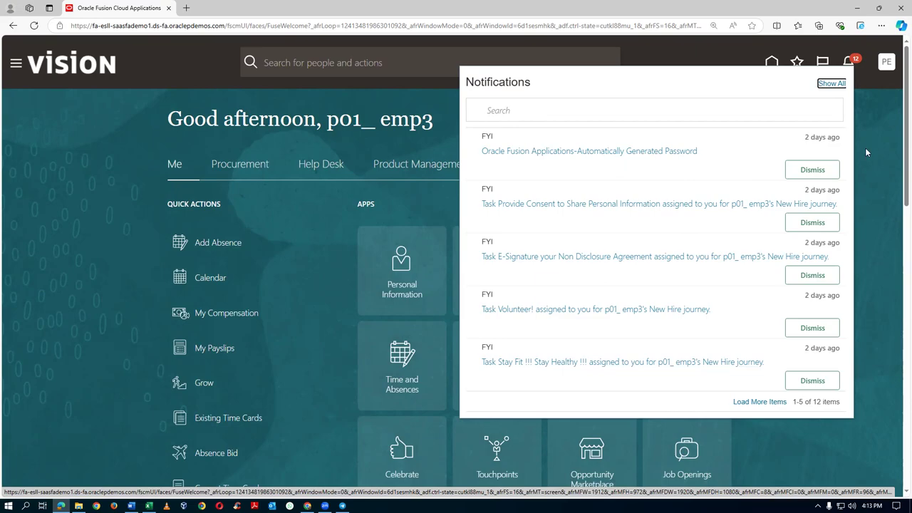
left_click(823, 174)
left_click(811, 224)
left_click(817, 234)
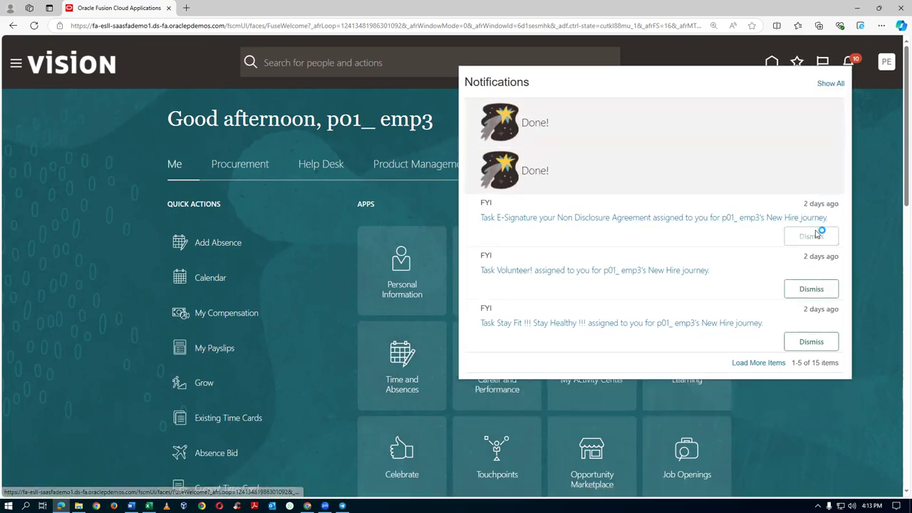
left_click(811, 287)
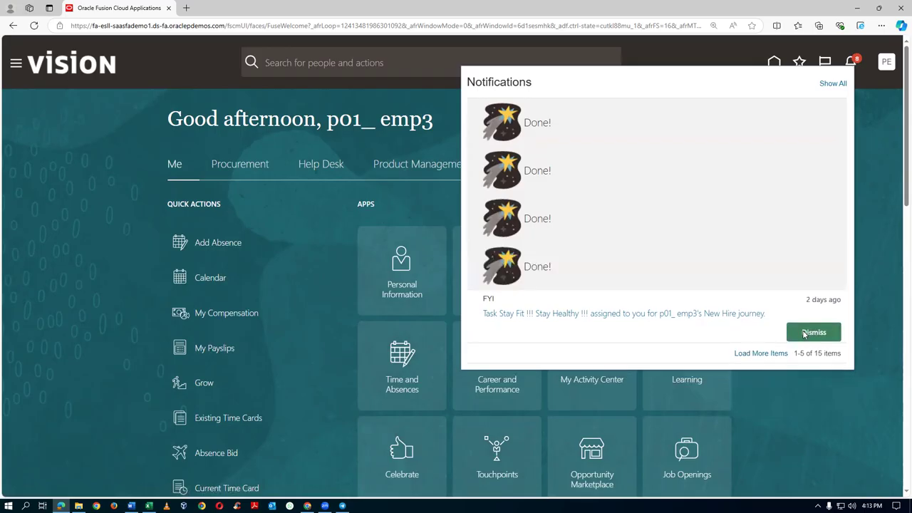
left_click(805, 334)
left_click(884, 184)
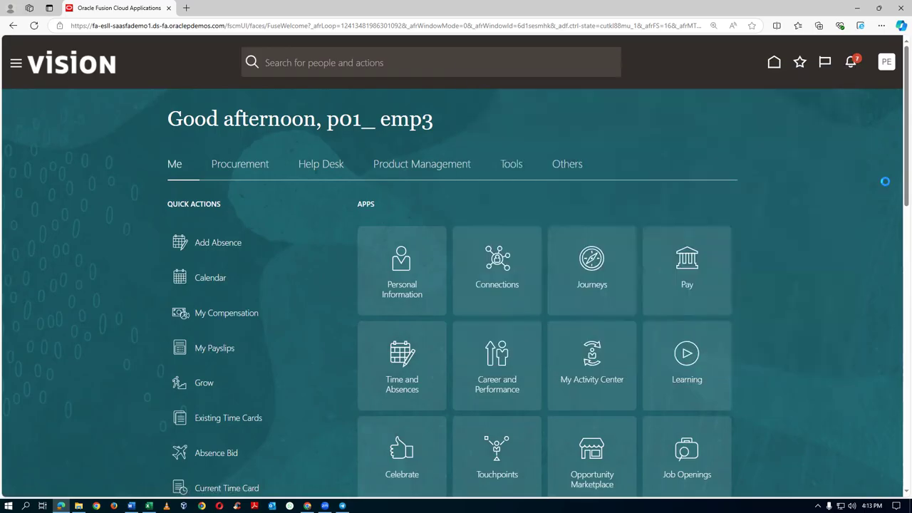
Step: Dismiss the Enroll for Benefits, Confirm Personal Information, Welcome from the CEO, new journey and New Hire Survey notifications
left_click(850, 64)
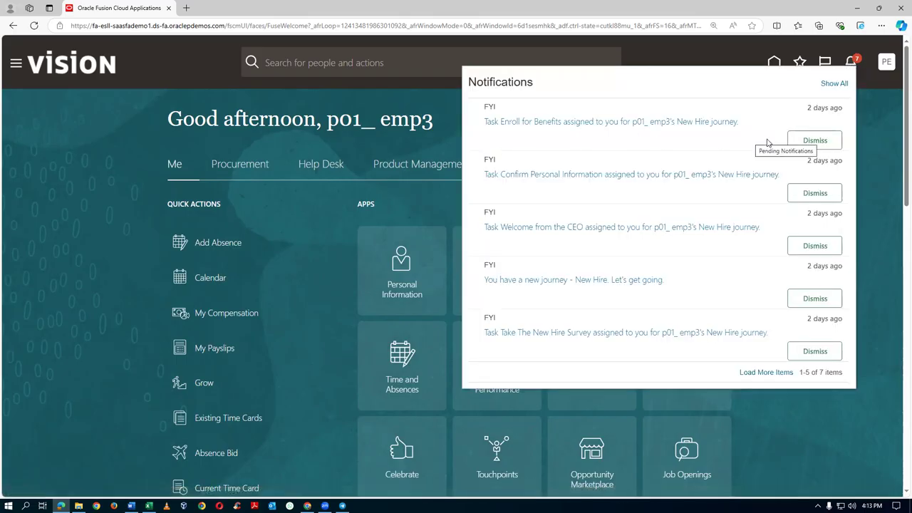
left_click(805, 141)
left_click(807, 188)
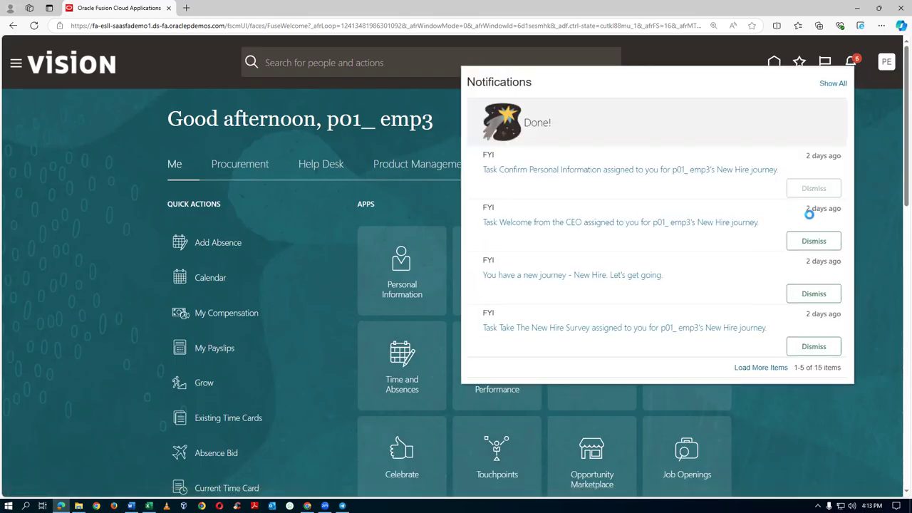
left_click(809, 238)
left_click(816, 289)
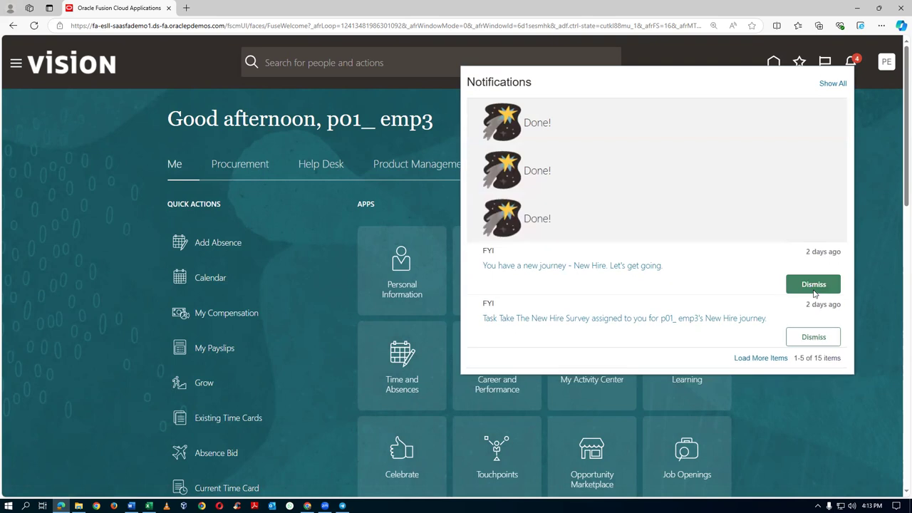
left_click(807, 332)
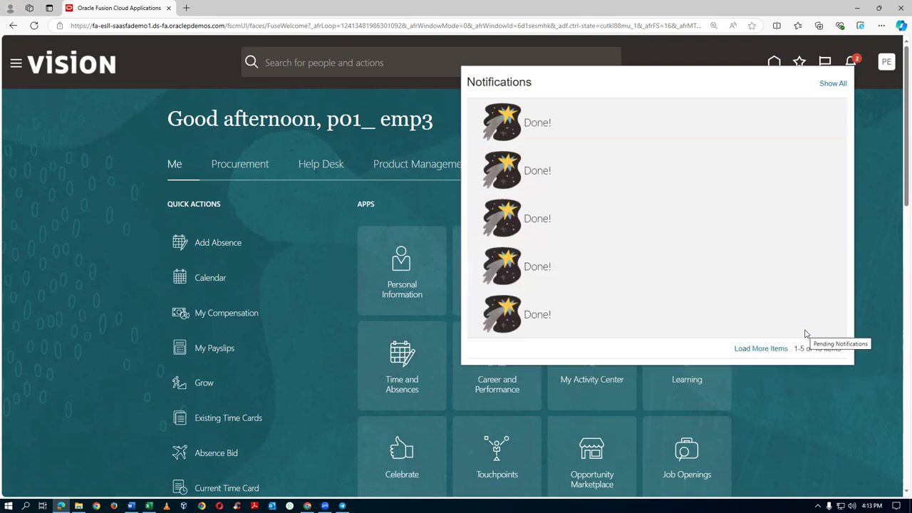
left_click(875, 145)
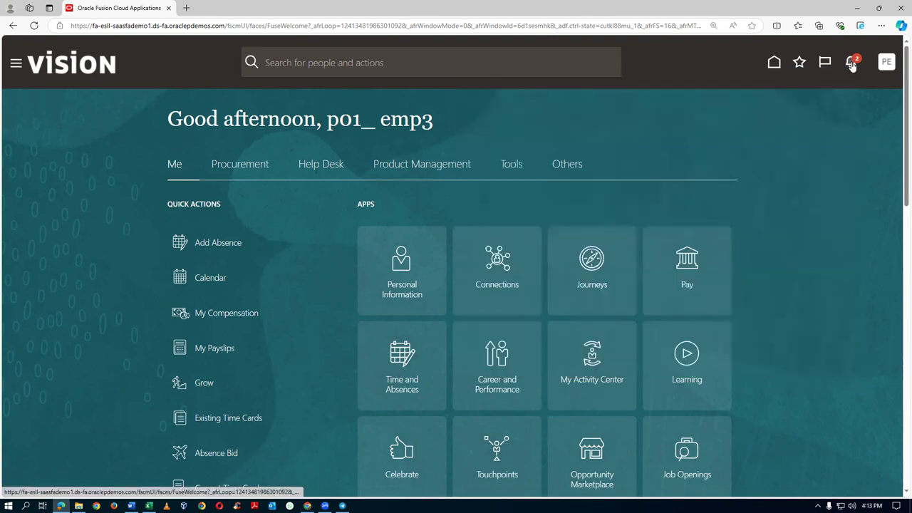
Step: Dismiss the last FYI items, including Update Bank Account Details, leaving only the p01_sup_4 spend approval request
left_click(851, 63)
left_click(838, 139)
left_click(816, 192)
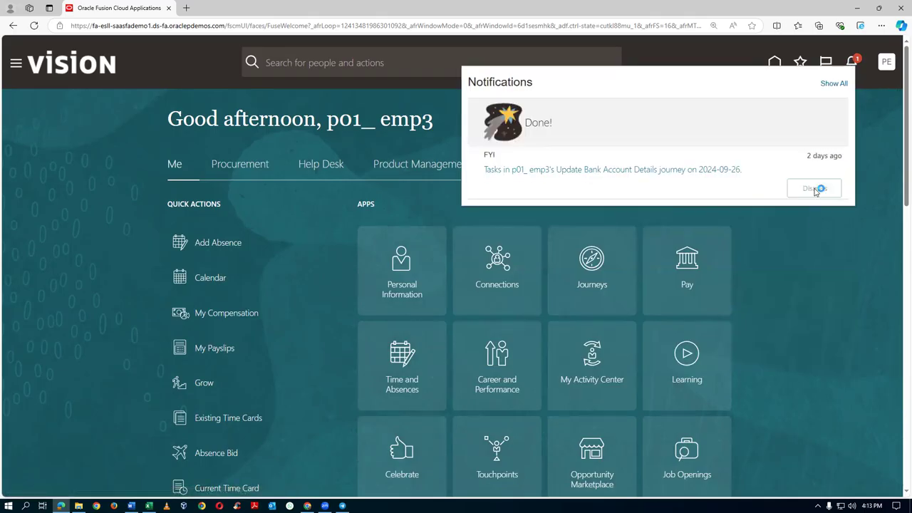
left_click(820, 223)
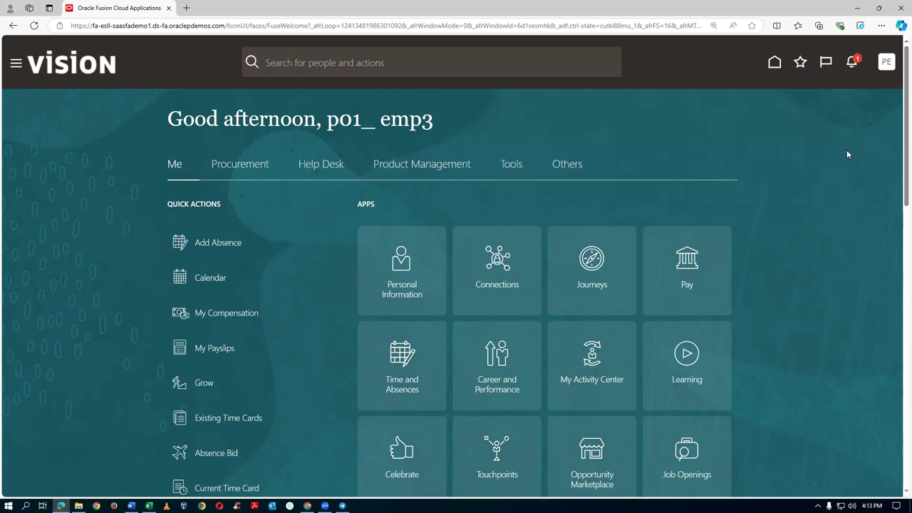
left_click(851, 64)
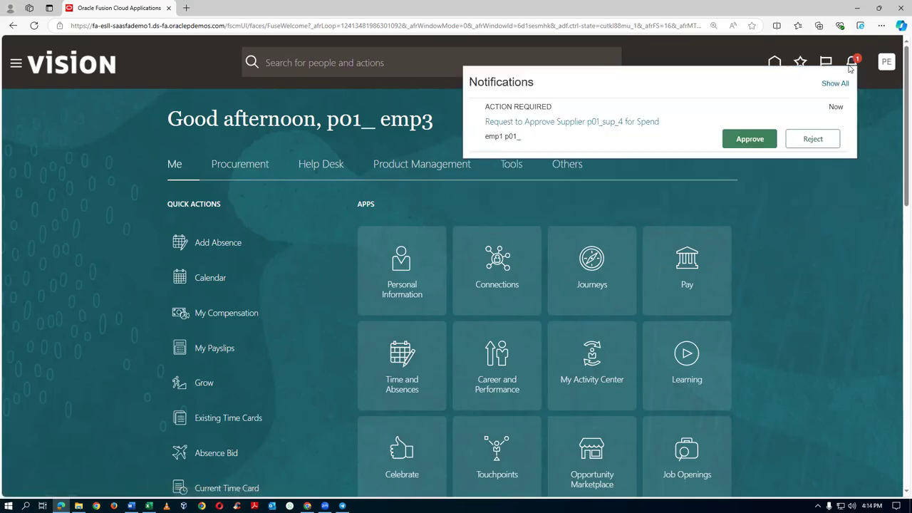
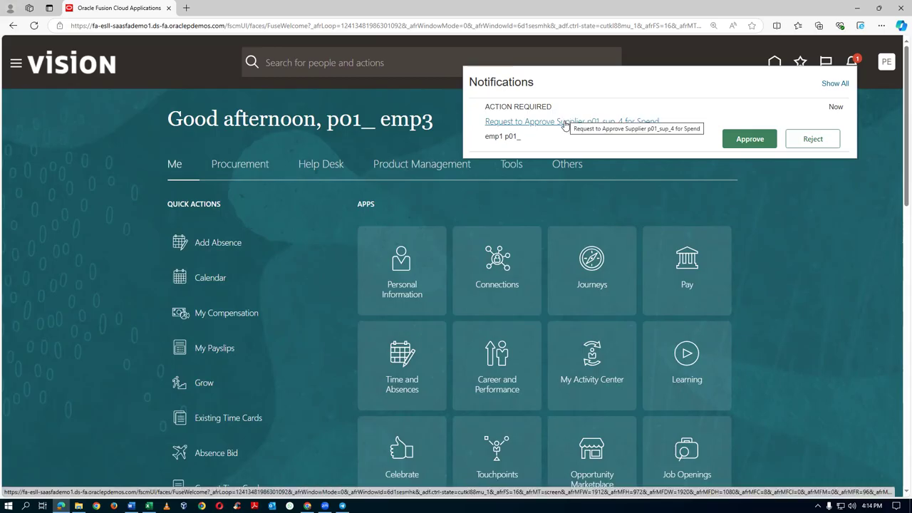
Step: Approve p01_sup_4's spend authorization request and bring up its request page in the other window
left_click(749, 139)
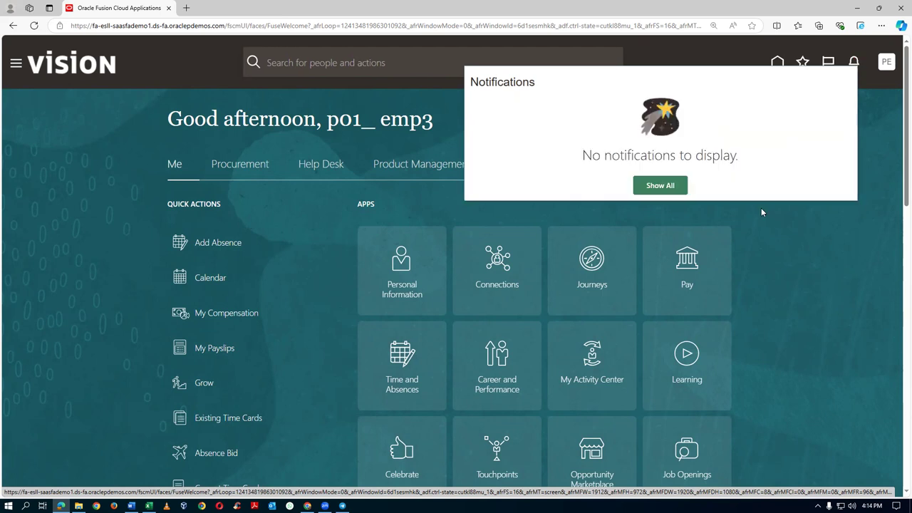
key("alt+Tab")
scroll(726, 175, "up", 5)
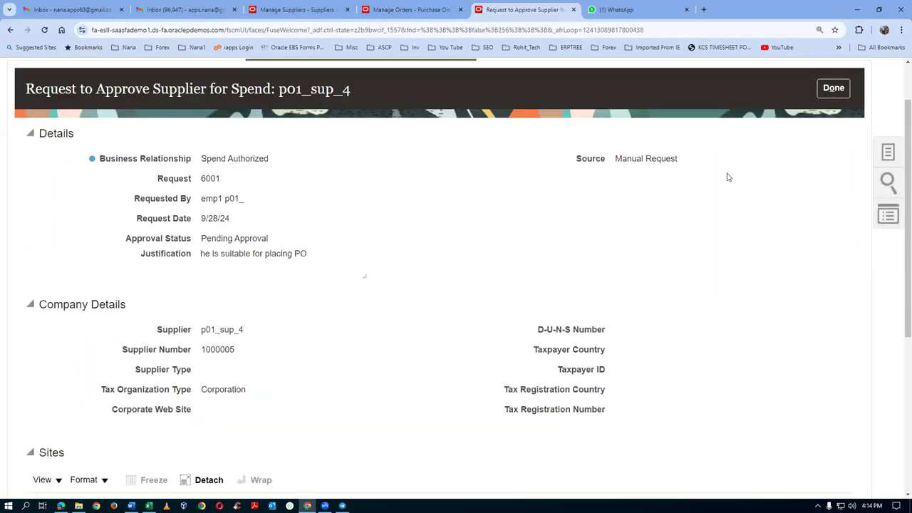
left_click(833, 88)
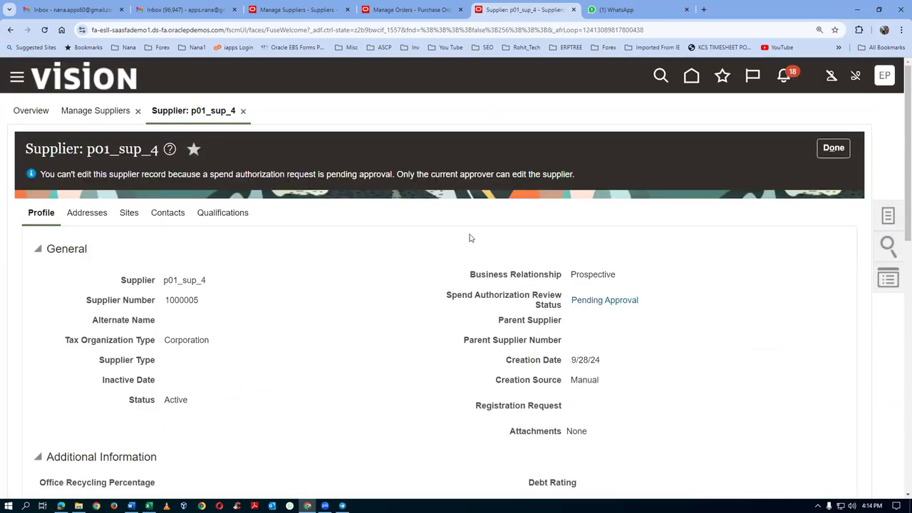
Step: Check that request 6001 shows Approved in its approval history, then return to Manage Suppliers
left_click(610, 305)
scroll(275, 303, "down", 2)
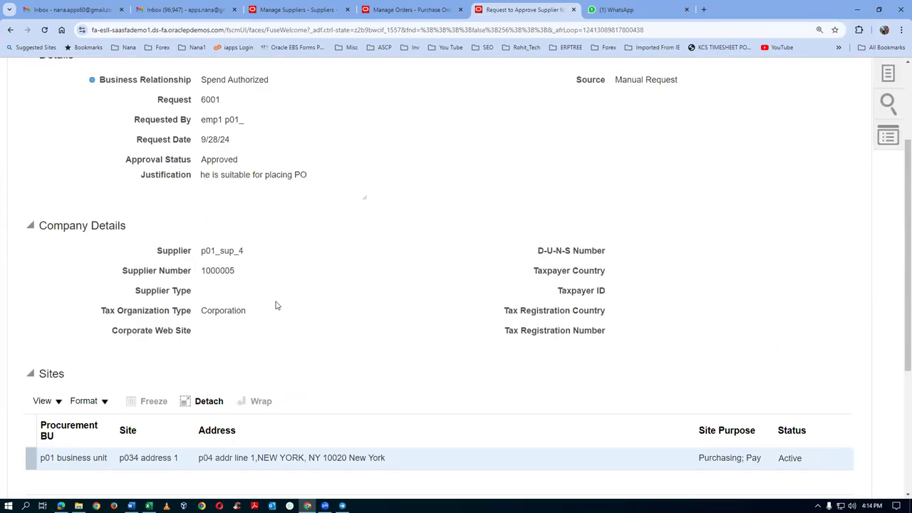
scroll(276, 305, "down", 3)
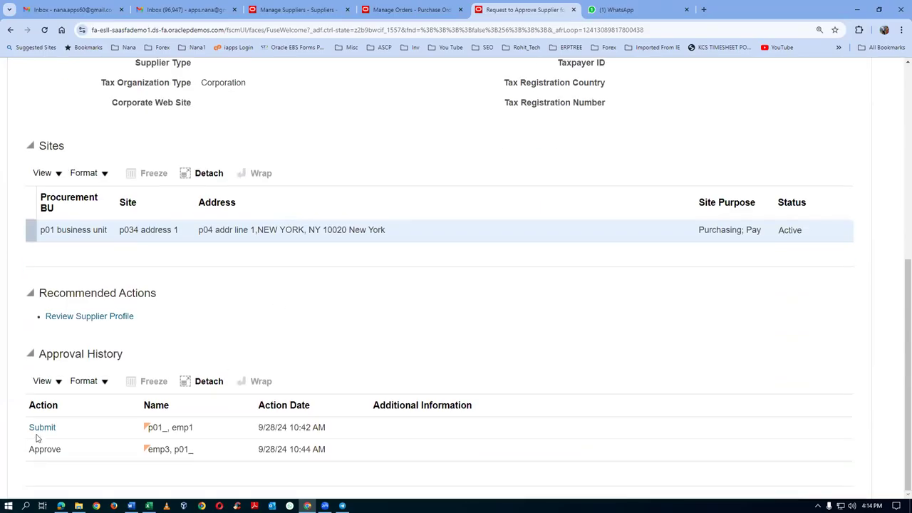
left_click(40, 427)
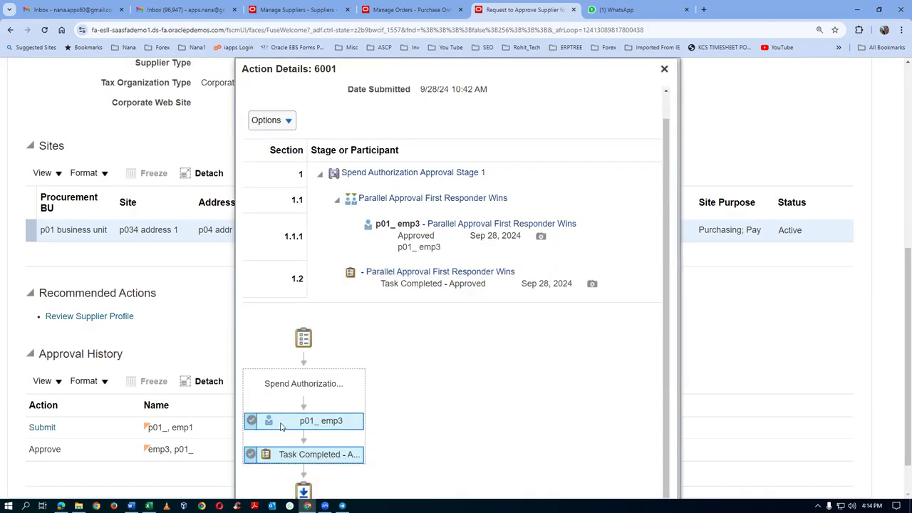
left_click(663, 70)
scroll(794, 106, "up", 5)
left_click(825, 156)
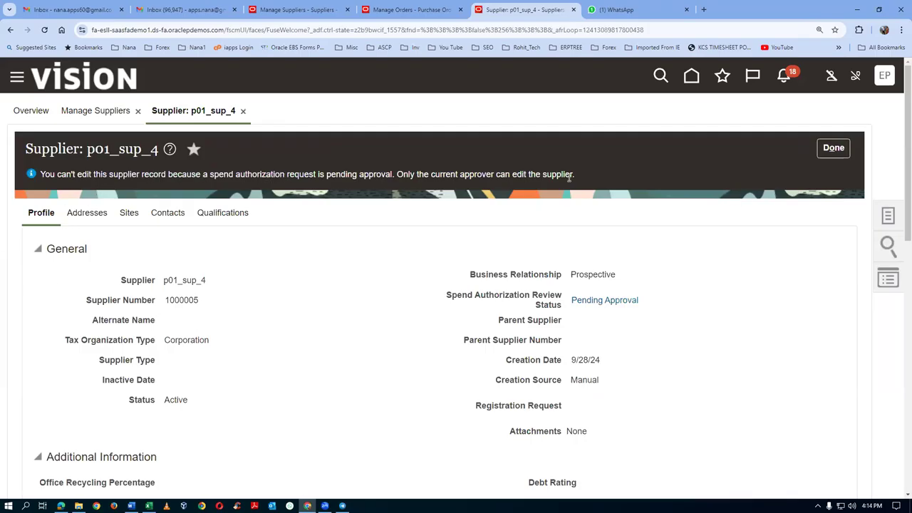
left_click(832, 148)
Step: Search suppliers for p01, put p01_sup_4 in edit mode and edit site p034 address 1
left_click(767, 269)
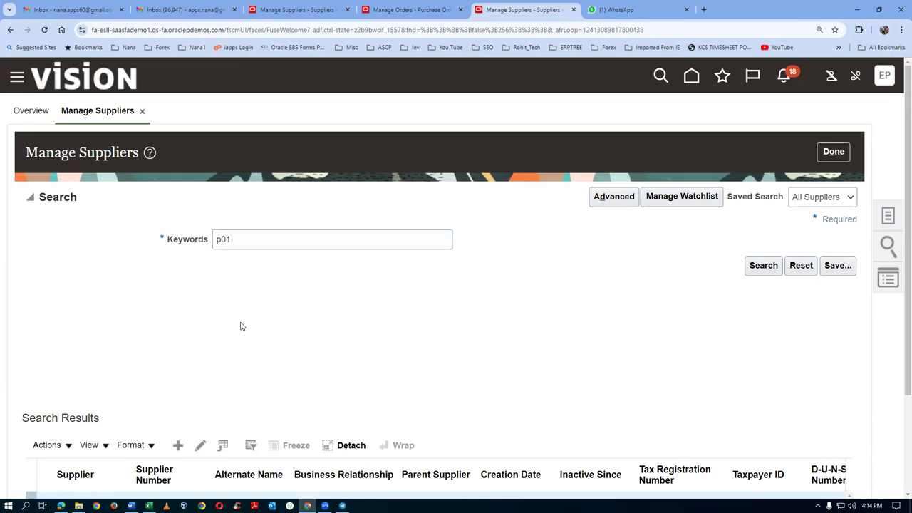
scroll(240, 326, "down", 3)
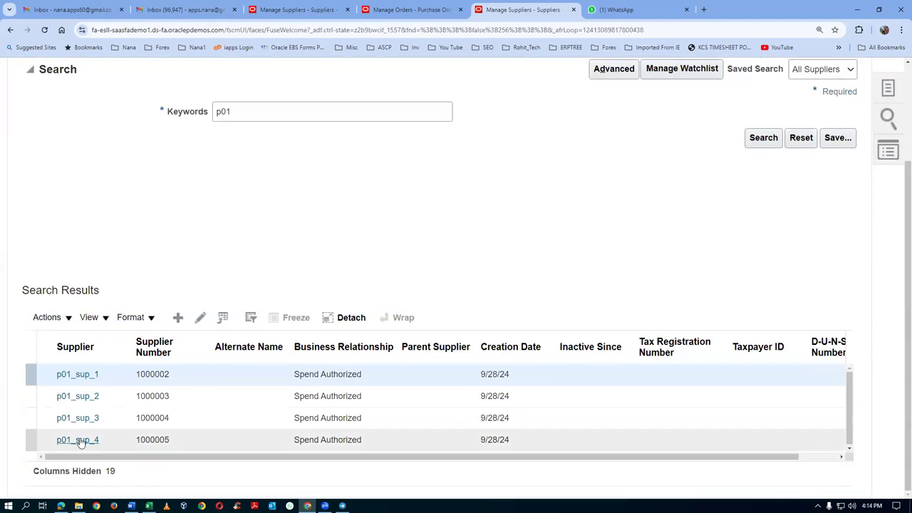
left_click(80, 441)
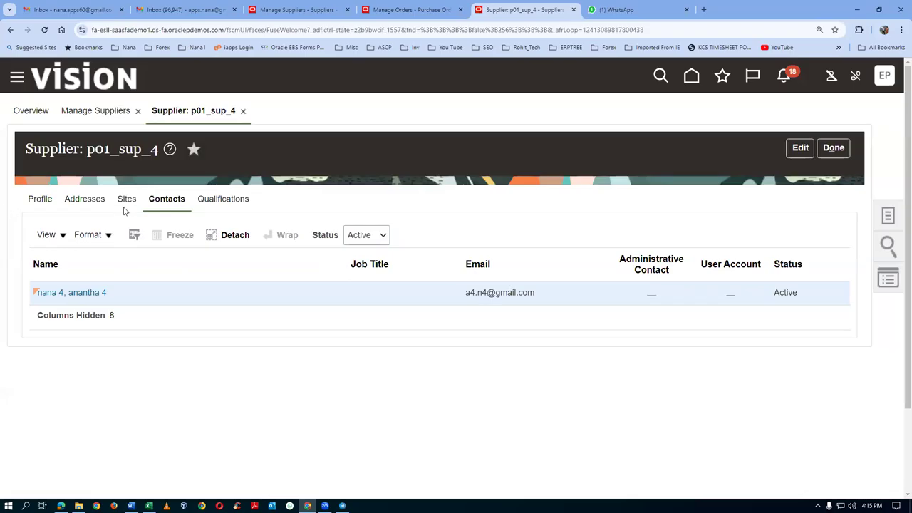
left_click(801, 148)
left_click(125, 205)
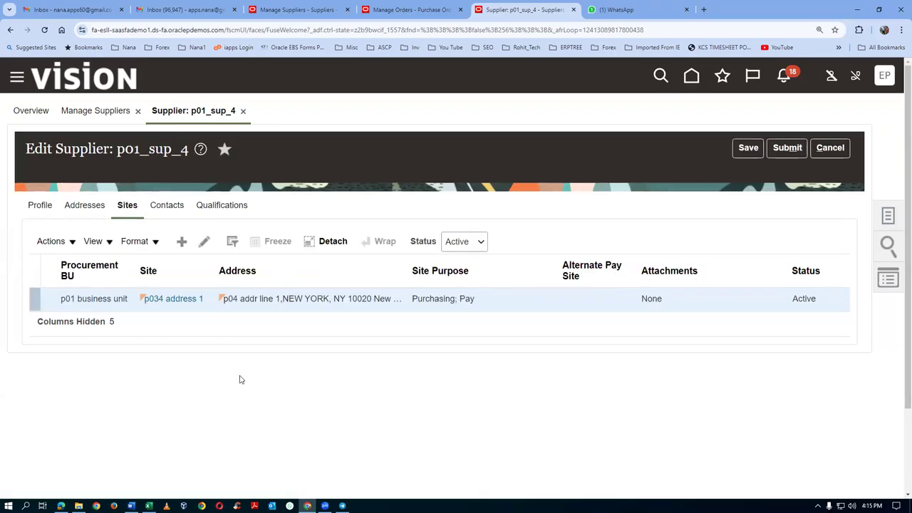
left_click(204, 241)
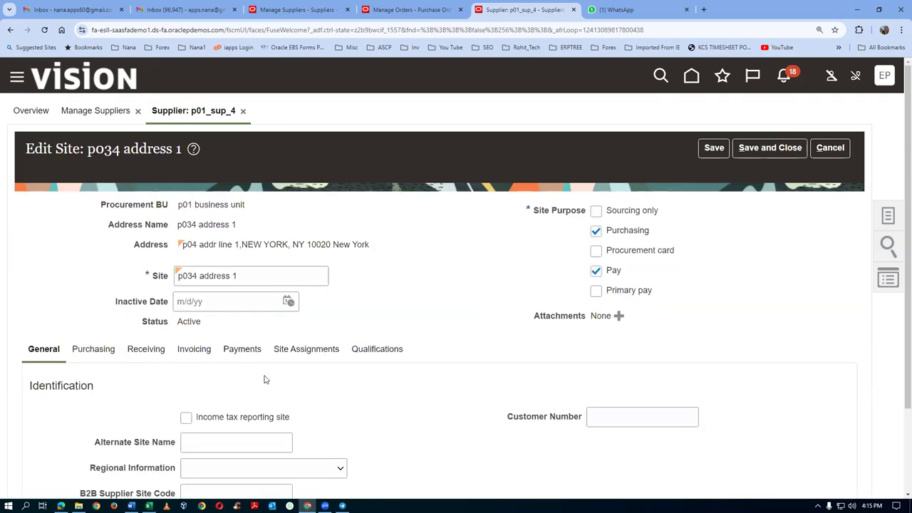
scroll(264, 380, "down", 1)
Step: Set p01_loc_1 as ship-to and bill-to location on the p01 site assignment and save
left_click(319, 255)
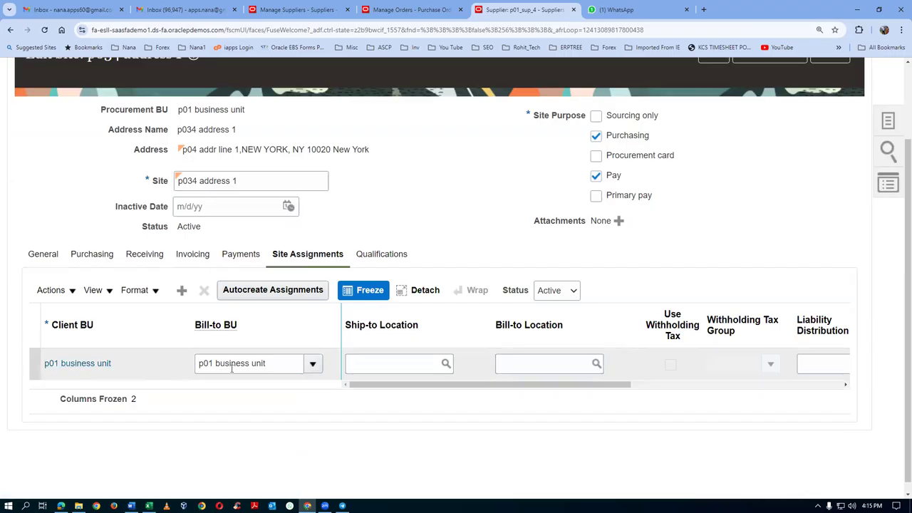
left_click(397, 366)
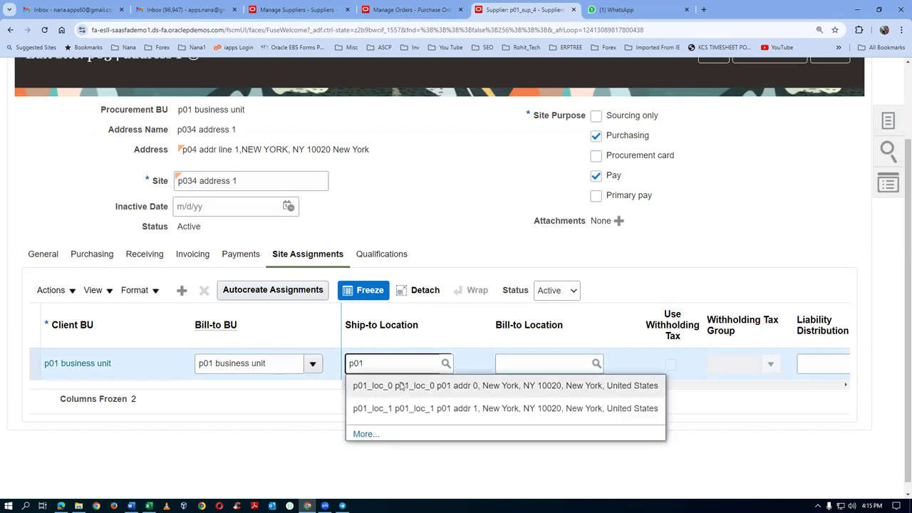
left_click(399, 408)
left_click(522, 364)
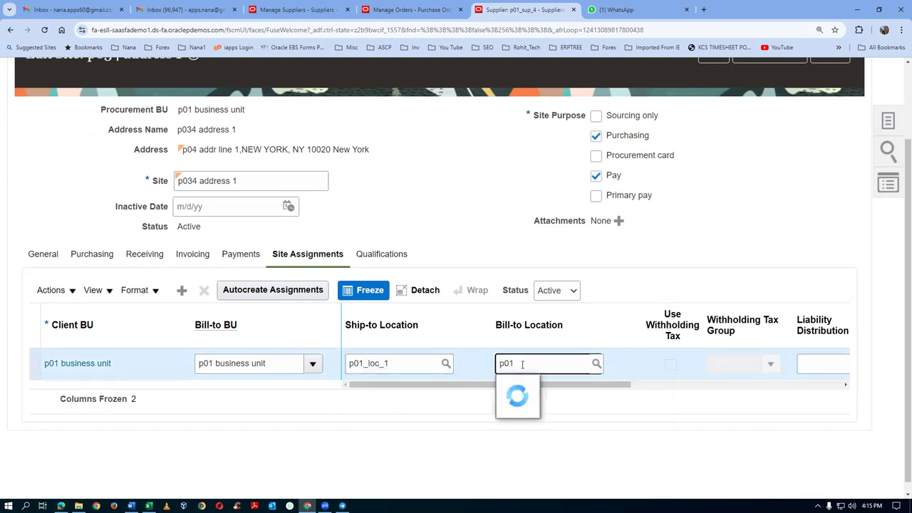
left_click(524, 411)
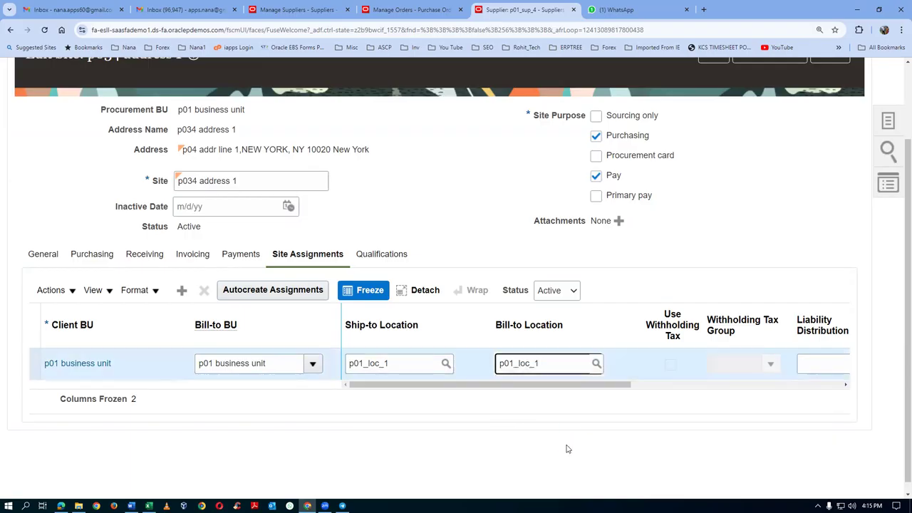
scroll(763, 224, "up", 2)
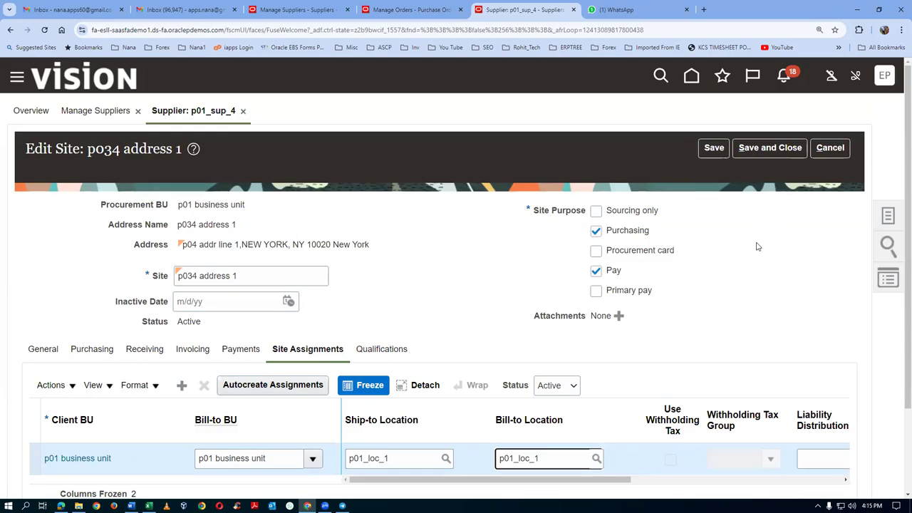
left_click(770, 147)
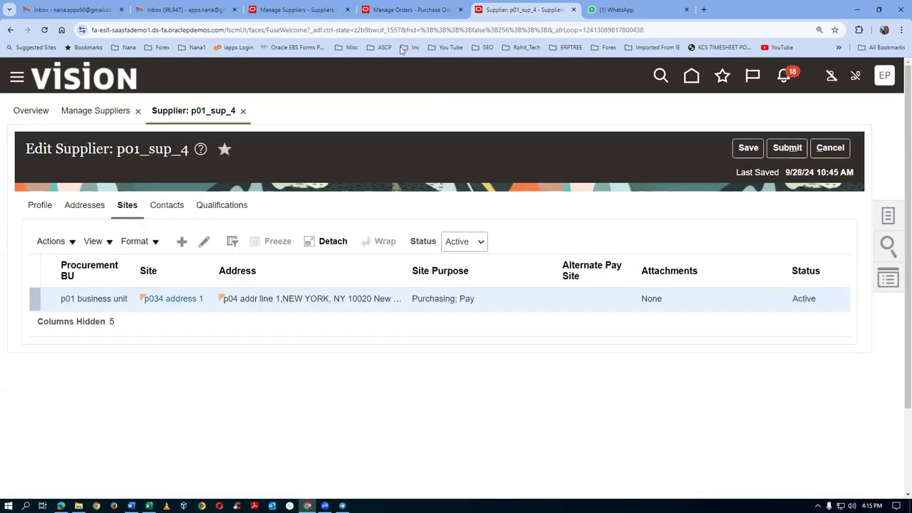
left_click(412, 10)
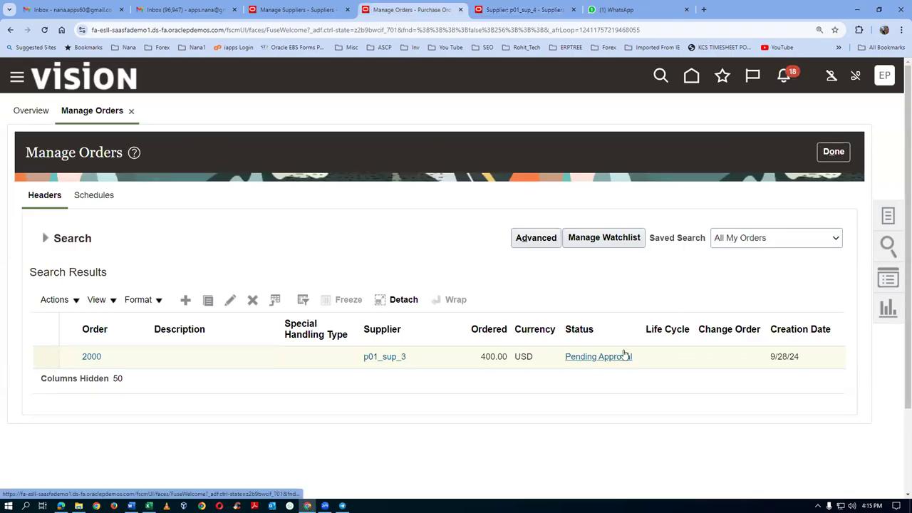
Step: Refresh Manage Orders to confirm order 2000 is Open, then return to the home page window
left_click(45, 238)
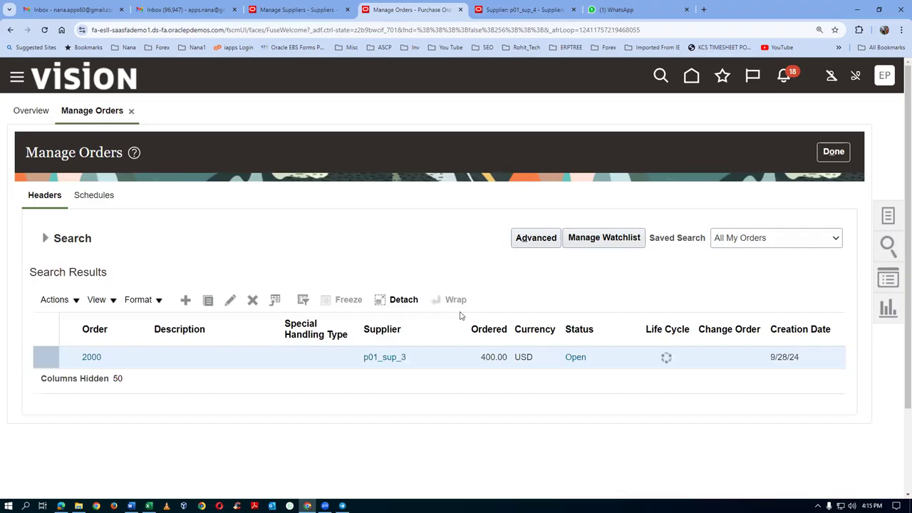
scroll(465, 321, "down", 2)
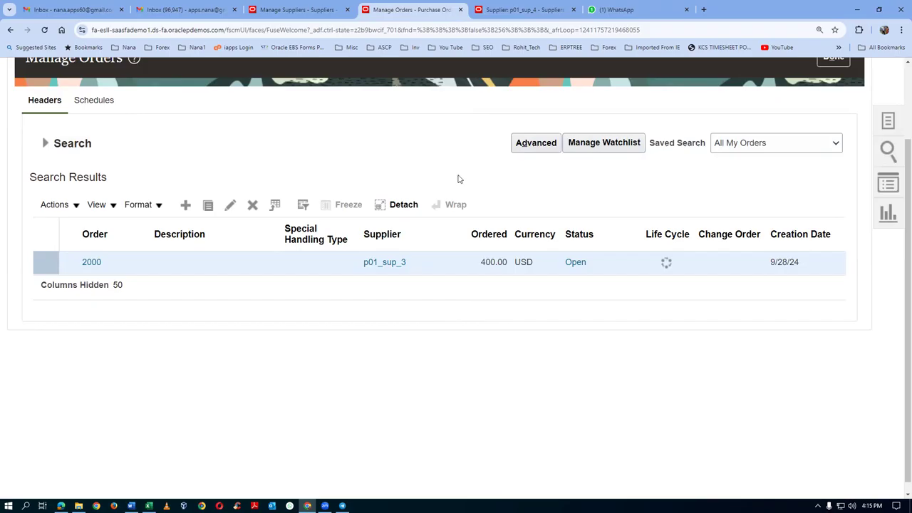
scroll(457, 179, "up", 1)
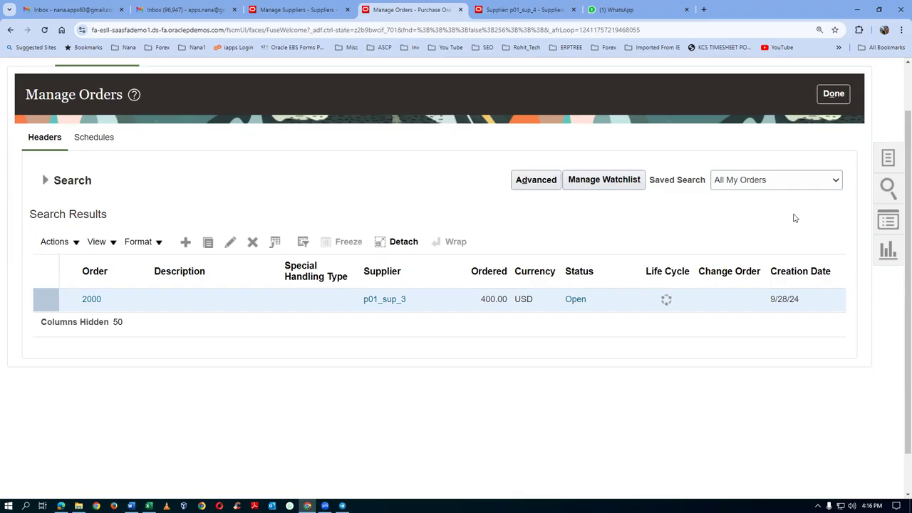
key("alt+Tab")
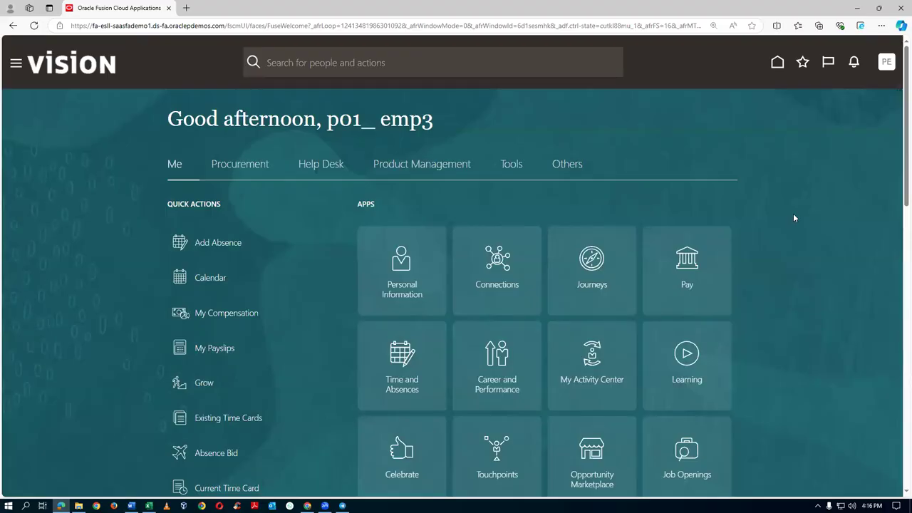